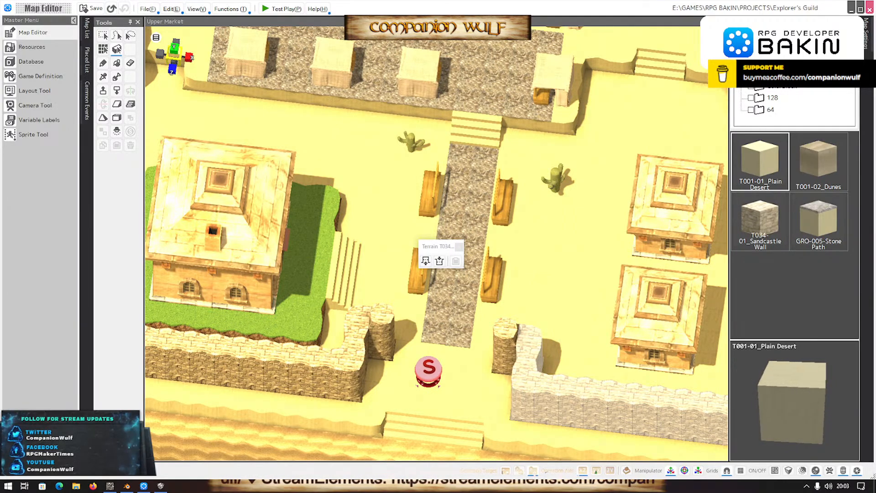
{"action": "scroll", "coordinate": [565, 194], "scroll_direction": "down", "scroll_amount": 1}
{"action": "scroll", "coordinate": [520, 252], "scroll_direction": "down", "scroll_amount": 2}
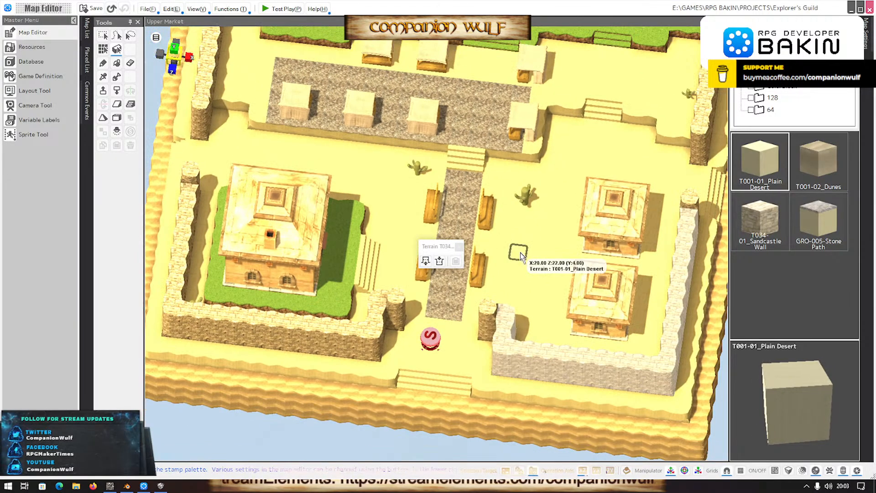
{"action": "right_click_drag", "start_coordinate": [520, 253], "coordinate": [545, 186]}
{"action": "left_click", "coordinate": [503, 122]}
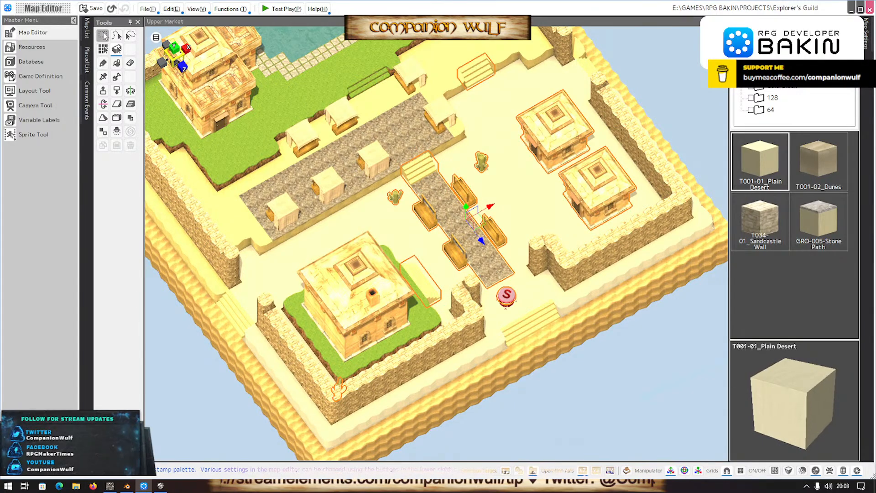
Switch to SMILE GAME BUILDER and open the Upper Market map from the DESERTON folder.
{"action": "left_click", "coordinate": [160, 486]}
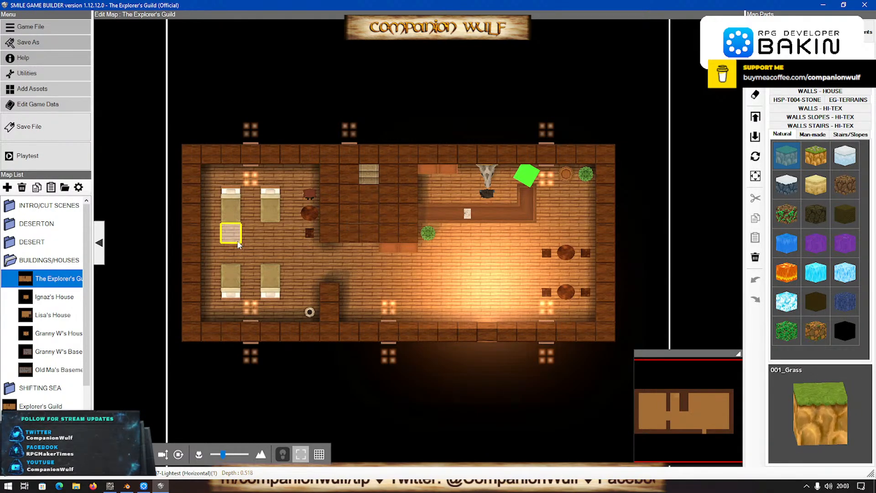
{"action": "right_click_drag", "start_coordinate": [387, 273], "coordinate": [381, 222]}
{"action": "left_click", "coordinate": [12, 228]}
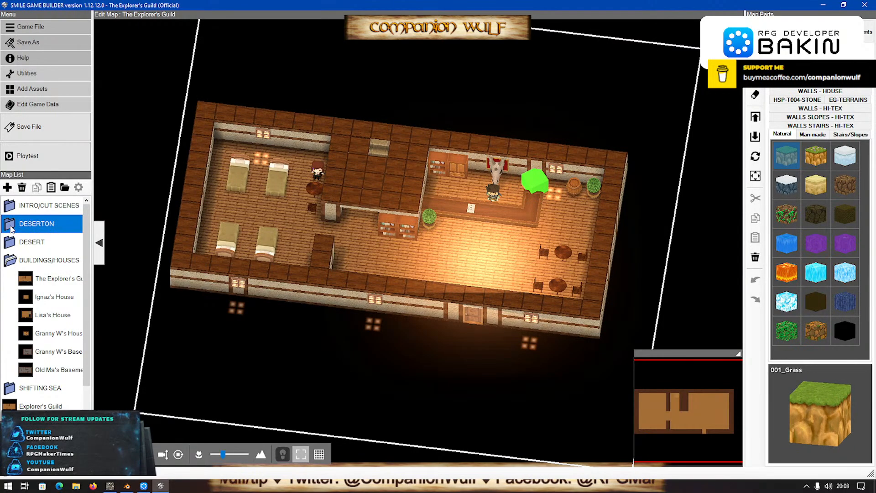
{"action": "double_click", "coordinate": [15, 227]}
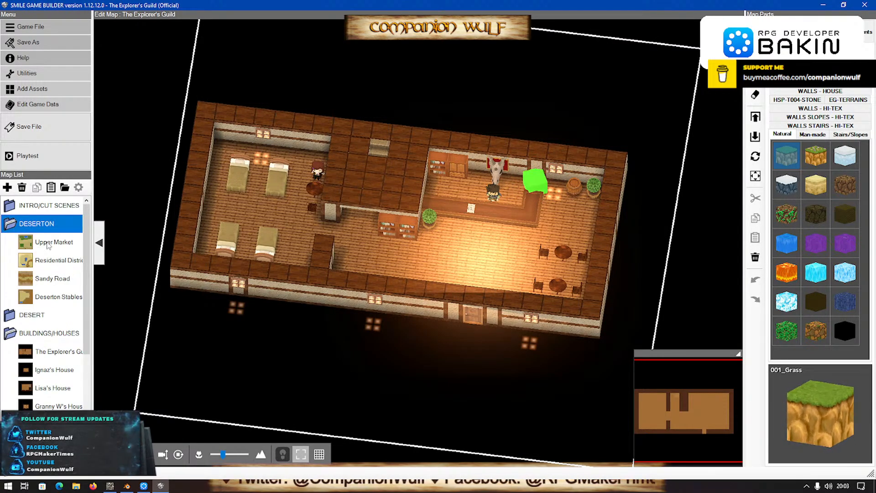
{"action": "left_click", "coordinate": [47, 243]}
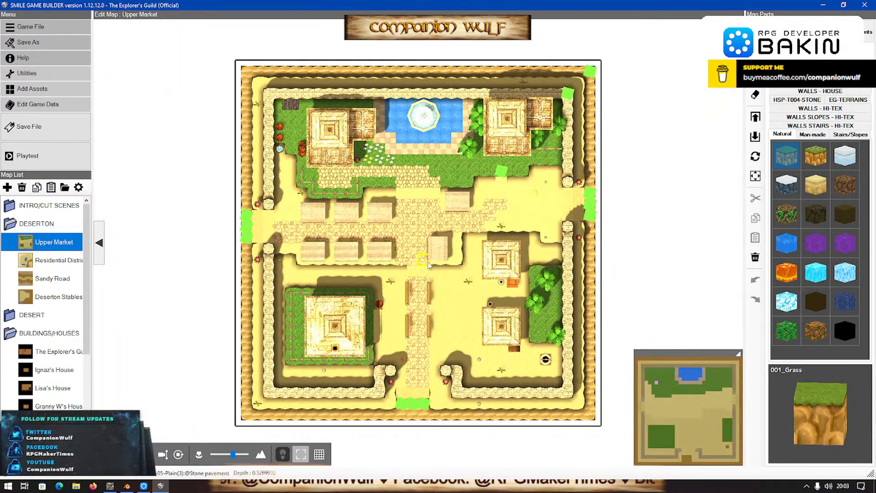
Examine the original Upper Market map, comparing its stone paths, stalls, houses and walls from several angles and distances.
{"action": "scroll", "coordinate": [429, 265], "scroll_direction": "down", "scroll_amount": 2}
{"action": "middle_click_drag", "start_coordinate": [432, 314], "coordinate": [418, 256]}
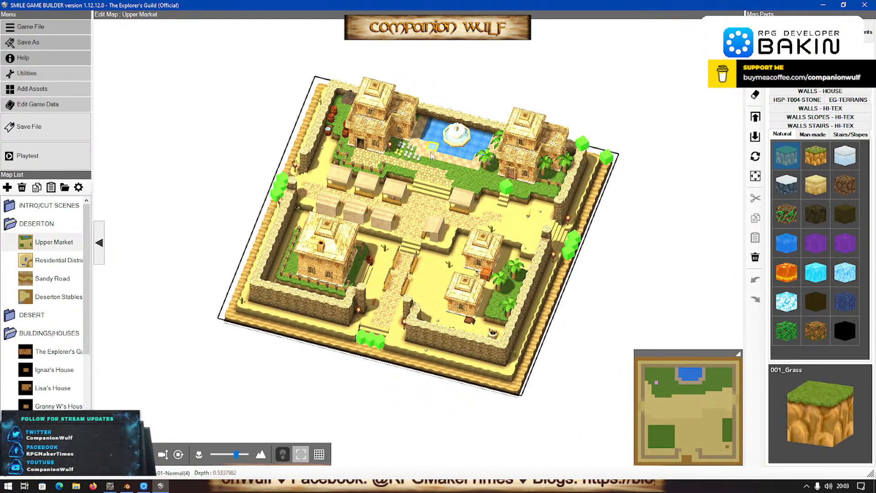
{"action": "scroll", "coordinate": [431, 155], "scroll_direction": "up", "scroll_amount": 2}
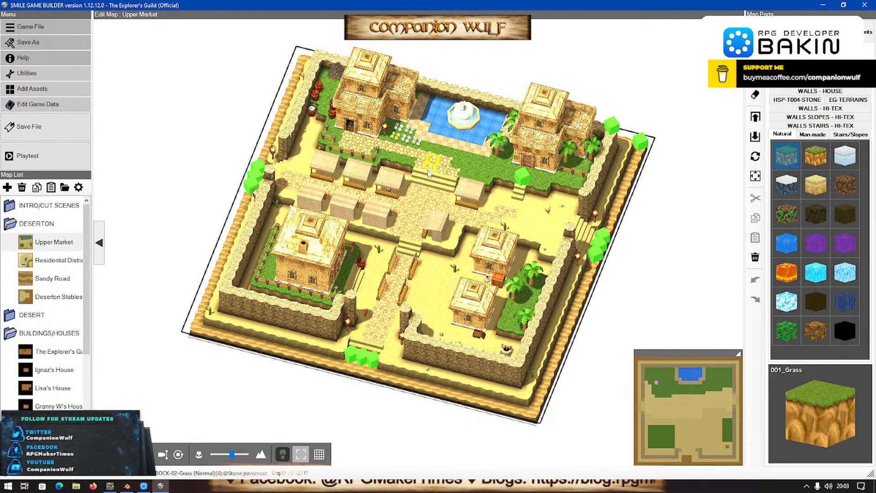
{"action": "middle_click_drag", "start_coordinate": [464, 296], "coordinate": [437, 322]}
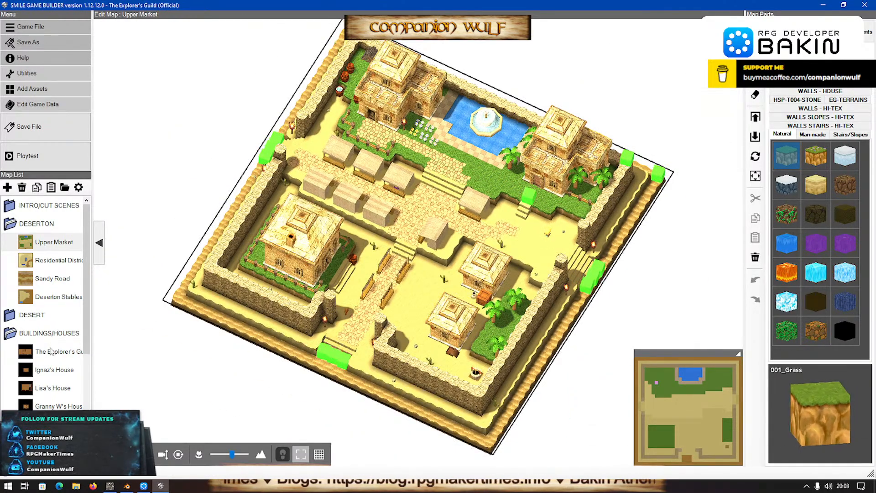
{"action": "scroll", "coordinate": [495, 266], "scroll_direction": "up", "scroll_amount": 2}
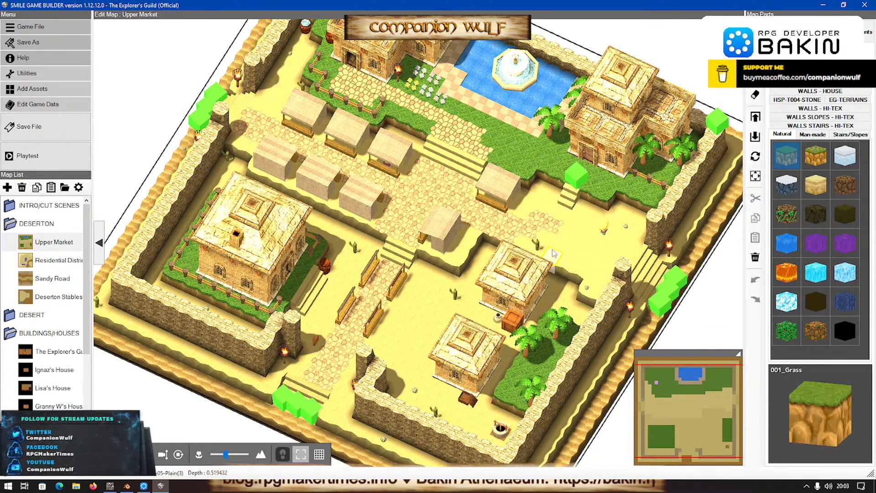
{"action": "scroll", "coordinate": [402, 315], "scroll_direction": "down", "scroll_amount": 3}
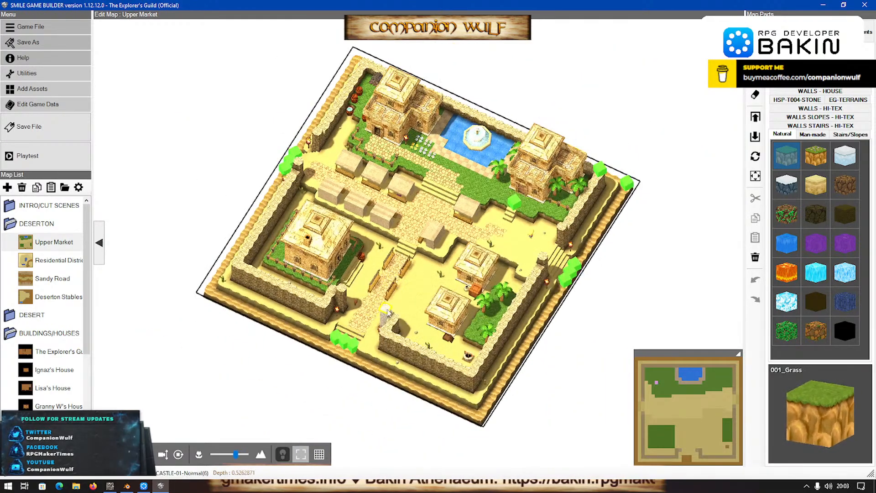
{"action": "scroll", "coordinate": [402, 315], "scroll_direction": "up", "scroll_amount": 4}
{"action": "scroll", "coordinate": [402, 316], "scroll_direction": "down", "scroll_amount": 3}
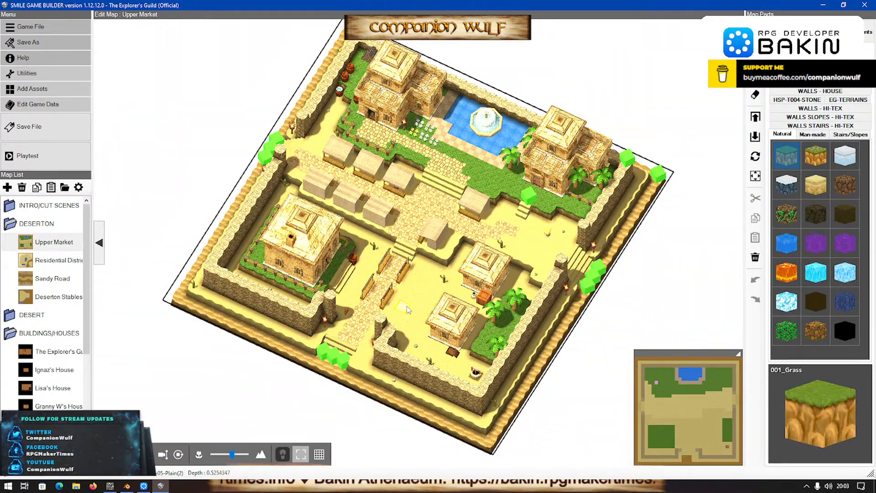
{"action": "middle_click_drag", "start_coordinate": [402, 315], "coordinate": [421, 293]}
{"action": "scroll", "coordinate": [421, 293], "scroll_direction": "up", "scroll_amount": 3}
{"action": "scroll", "coordinate": [421, 293], "scroll_direction": "up", "scroll_amount": 2}
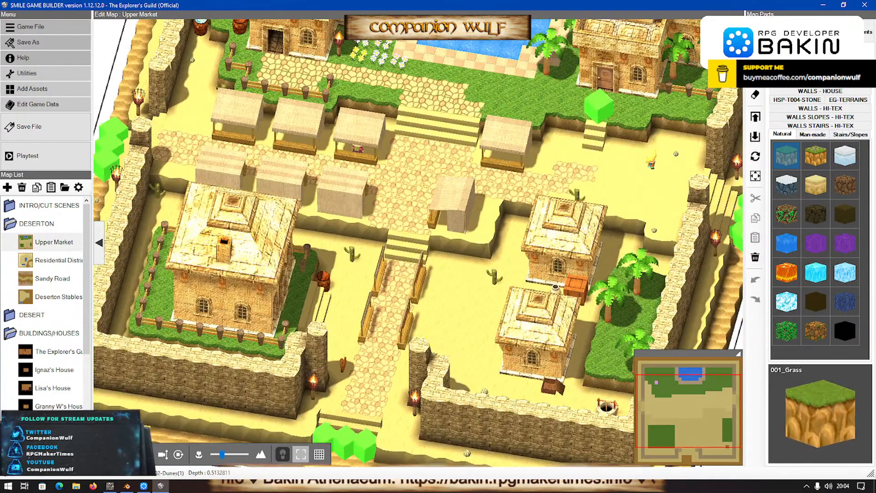
Switch back to RPG Developer Bakin and inspect the dunes terrain edge and castle walls near the town's front gate.
{"action": "left_click", "coordinate": [143, 485]}
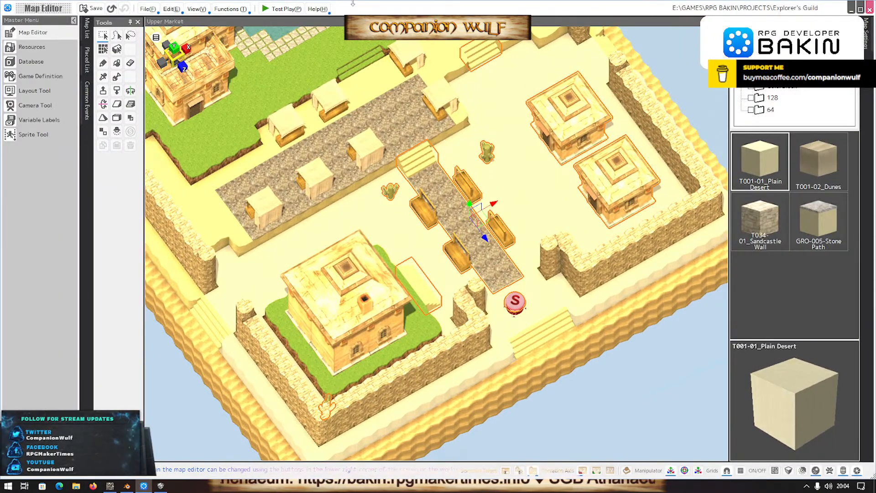
{"action": "scroll", "coordinate": [475, 328], "scroll_direction": "up", "scroll_amount": 4}
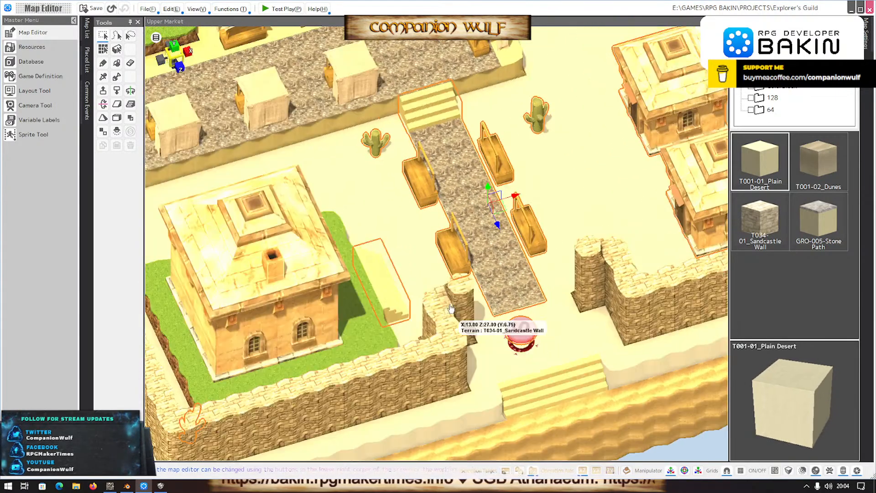
{"action": "middle_click_drag", "start_coordinate": [451, 308], "coordinate": [393, 274]}
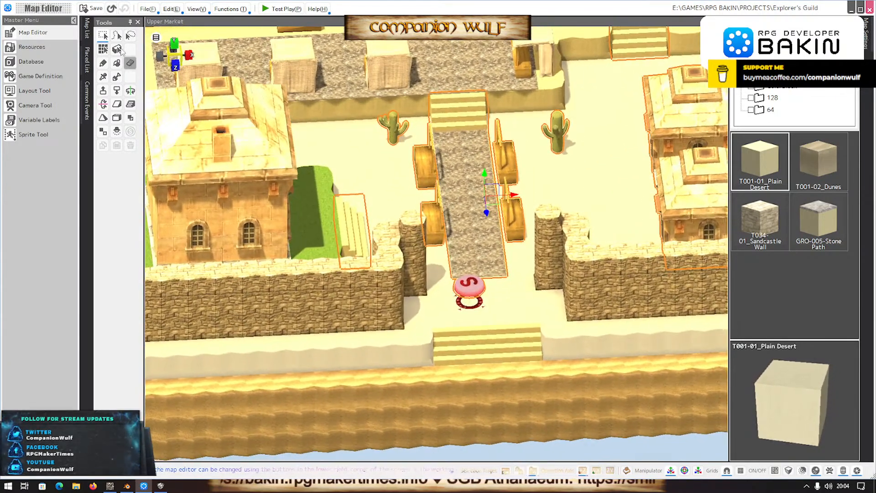
{"action": "left_click", "coordinate": [116, 49]}
{"action": "middle_click_drag", "start_coordinate": [347, 447], "coordinate": [267, 292]}
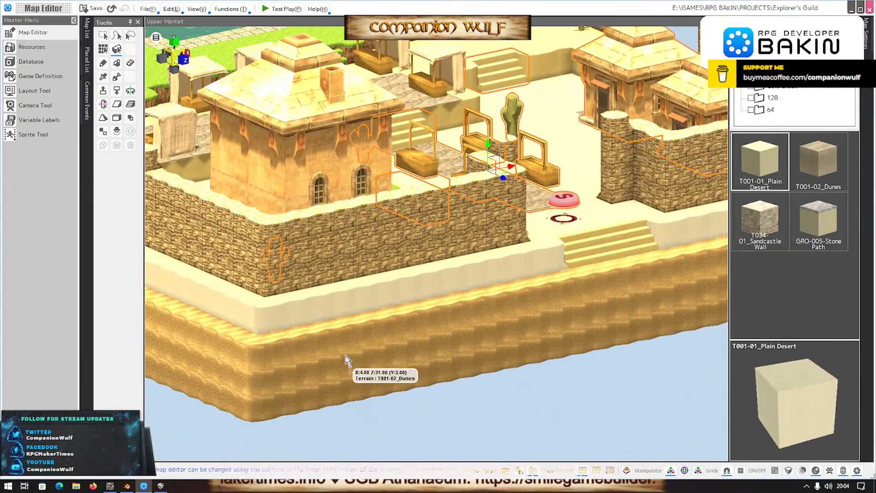
{"action": "scroll", "coordinate": [347, 359], "scroll_direction": "up", "scroll_amount": 3}
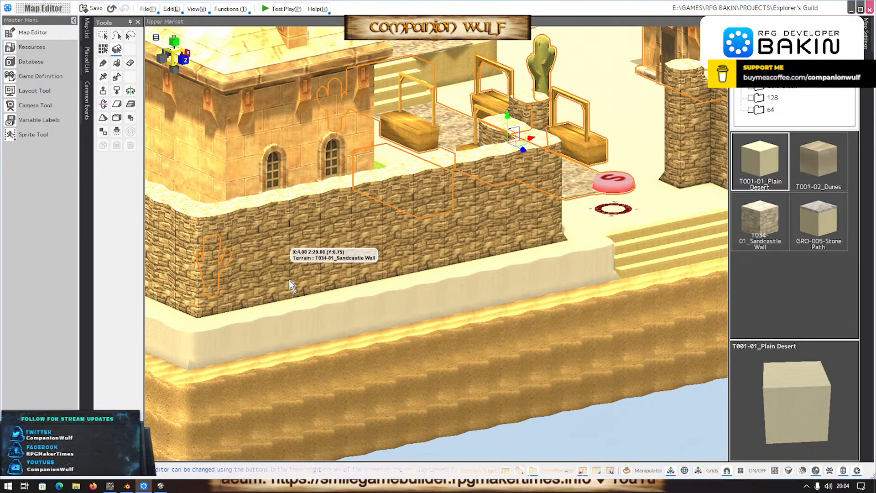
{"action": "left_click", "coordinate": [398, 373]}
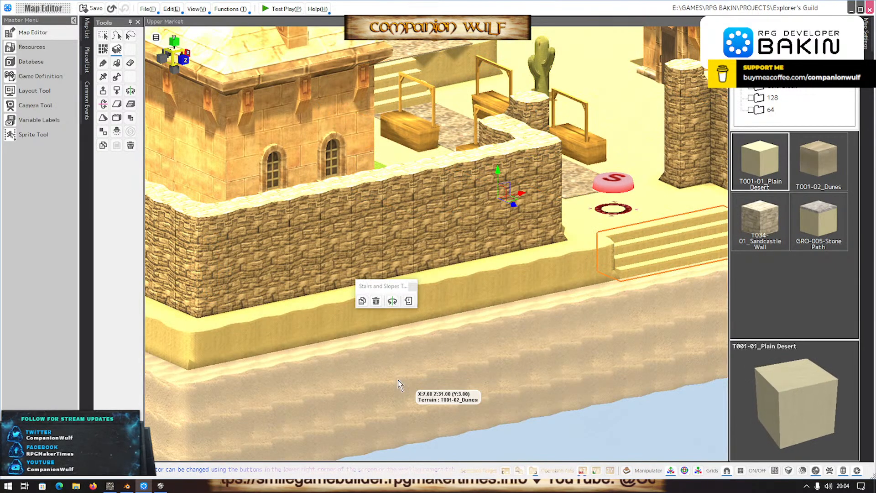
{"action": "left_click", "coordinate": [579, 444]}
{"action": "scroll", "coordinate": [521, 428], "scroll_direction": "up", "scroll_amount": 1}
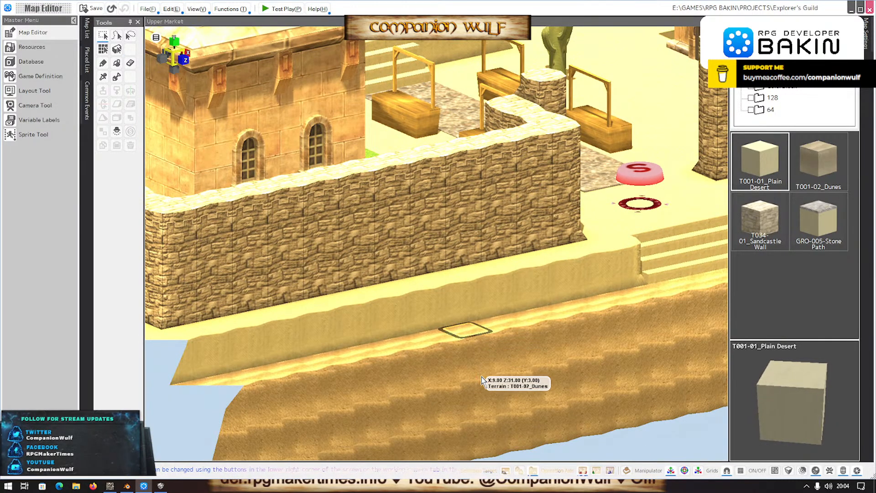
{"action": "right_click_drag", "start_coordinate": [550, 425], "coordinate": [511, 369]}
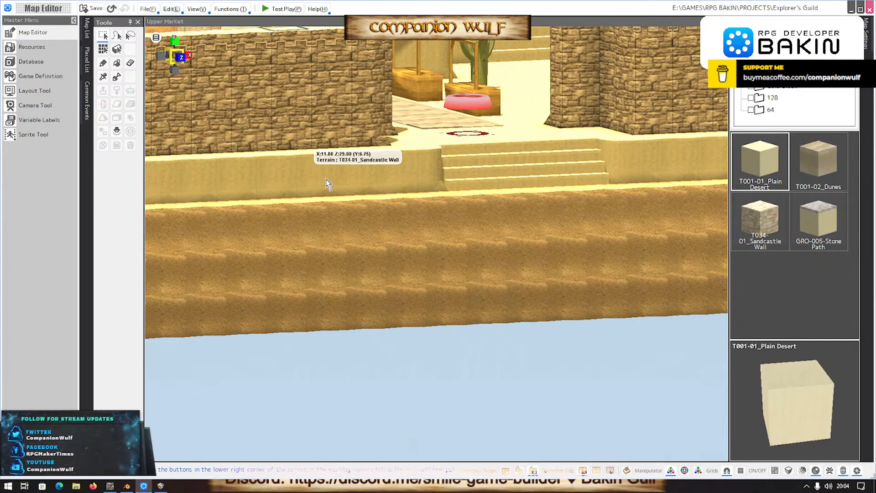
Select the TEG_Paving Stones object forming the path behind the town's front gate.
{"action": "scroll", "coordinate": [367, 137], "scroll_direction": "down", "scroll_amount": 5}
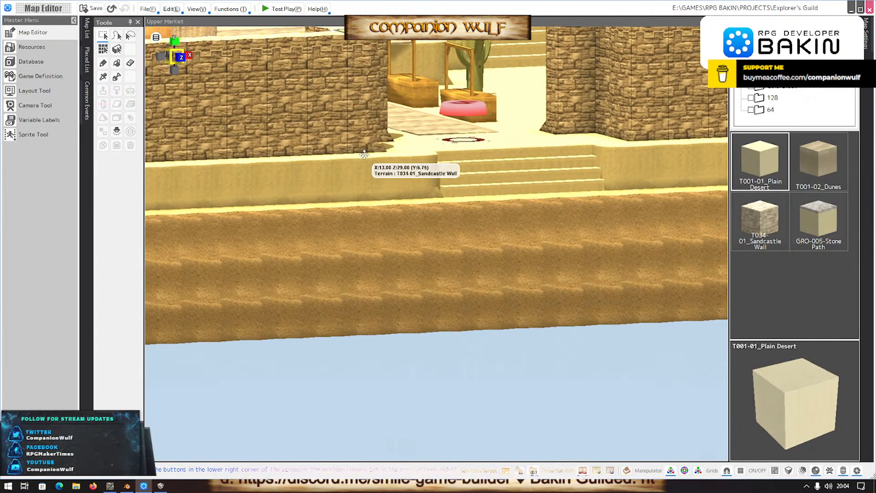
{"action": "middle_click_drag", "start_coordinate": [436, 242], "coordinate": [407, 329]}
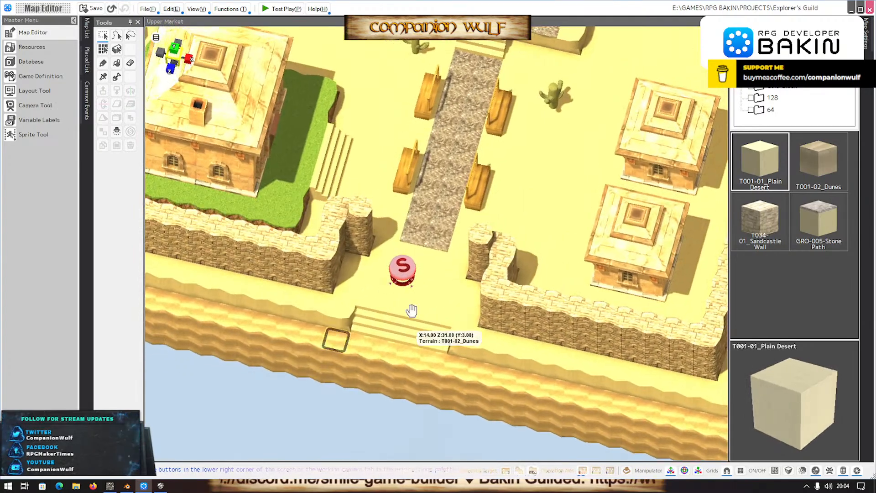
{"action": "left_click", "coordinate": [459, 107]}
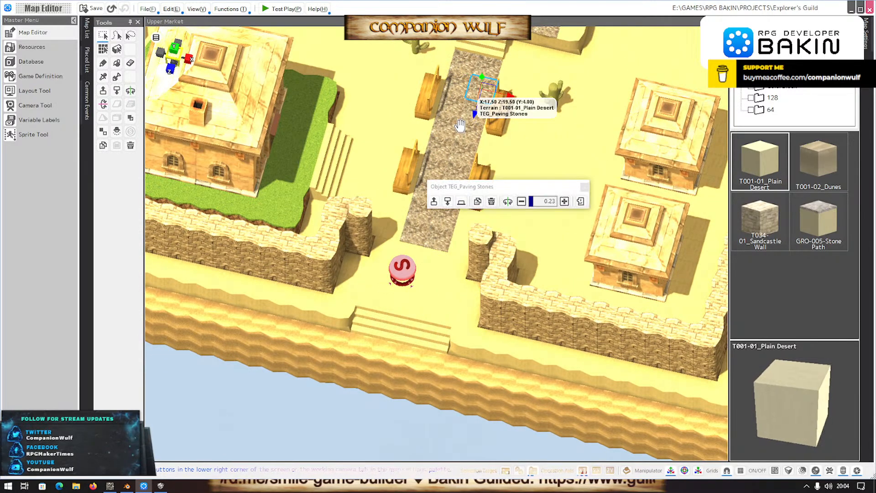
Switch to GIMP and scale the Rocks004_2K_Color stone image to 128 × 128 px.
{"action": "left_click", "coordinate": [113, 486]}
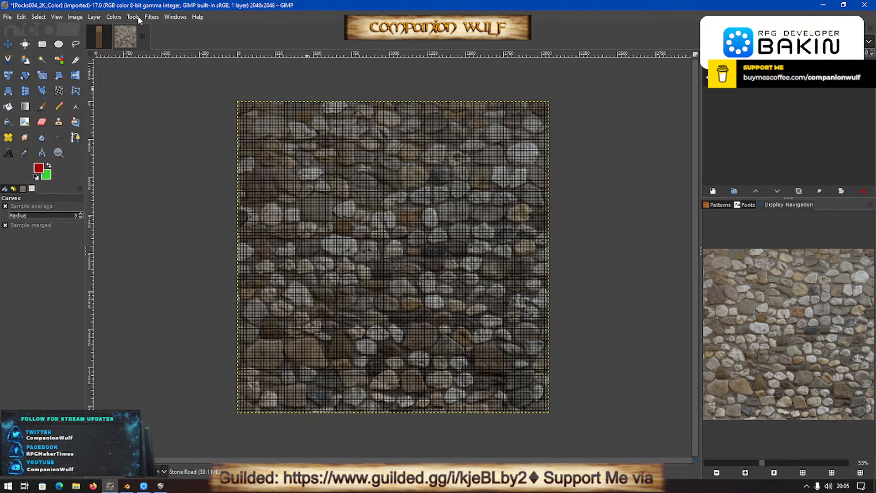
{"action": "left_click", "coordinate": [75, 16]}
{"action": "left_click", "coordinate": [94, 147]}
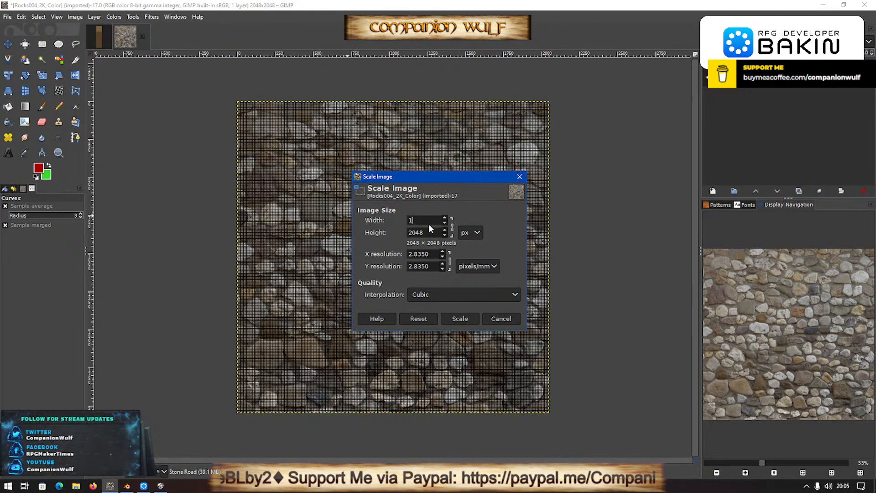
{"action": "type", "text": "128"}
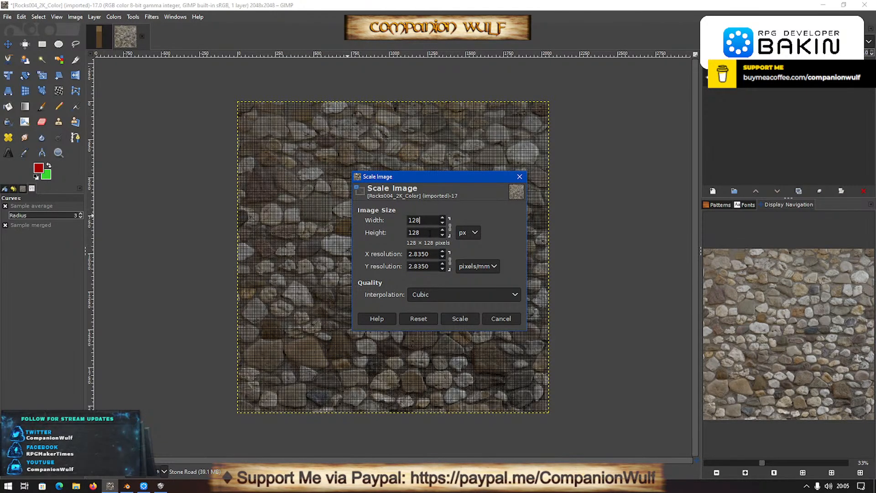
{"action": "left_click", "coordinate": [459, 319]}
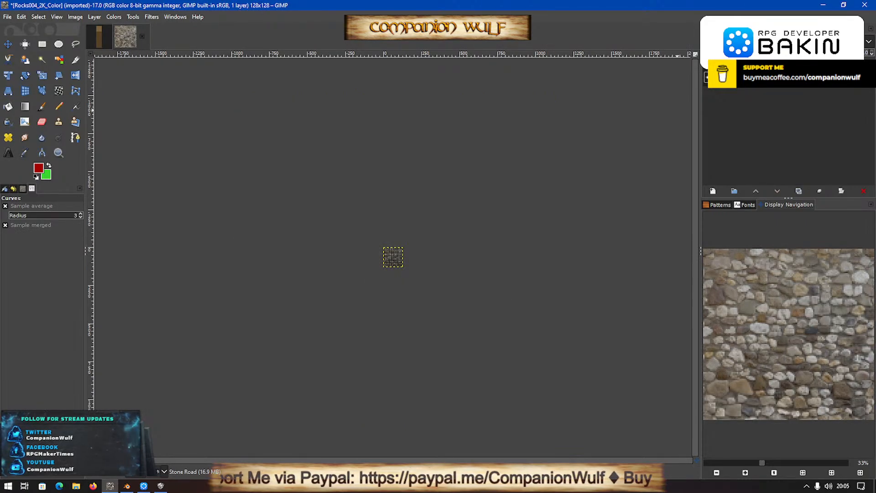
Copy the Stone Road layer into the BAKIN GROUND (128).xcf image and move it to the upper end of the canvas.
{"action": "left_click_drag", "start_coordinate": [355, 114], "coordinate": [326, 122]}
{"action": "key", "text": "m"}
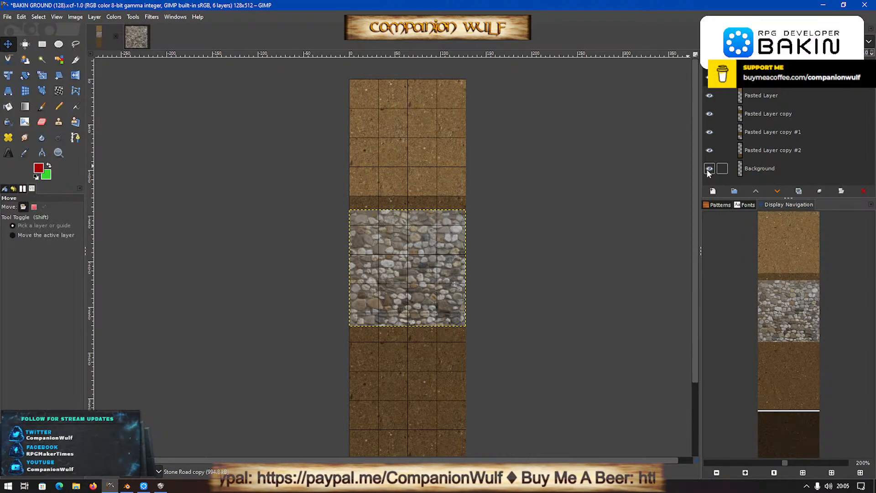
{"action": "left_click_drag", "start_coordinate": [425, 271], "coordinate": [429, 142]}
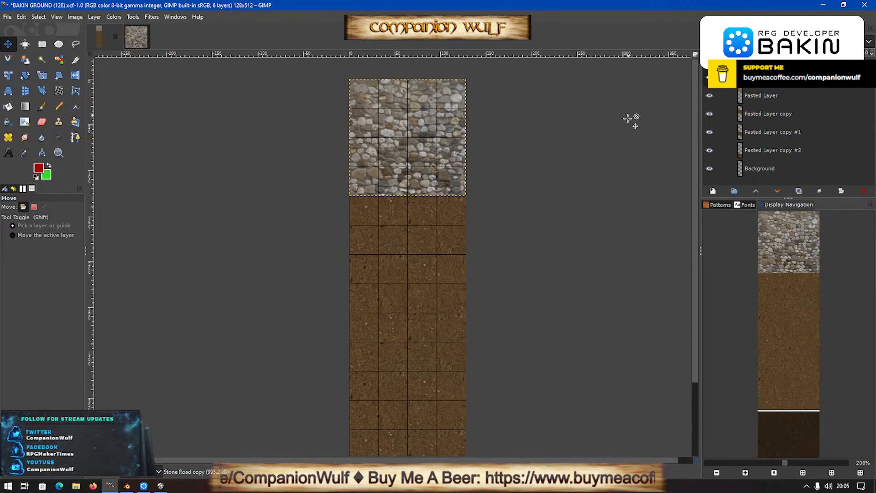
Stretch the Stone Road copy layer downward to 128 × 141 px with the Scale tool.
{"action": "key", "text": "shift+s"}
{"action": "left_click", "coordinate": [510, 211]}
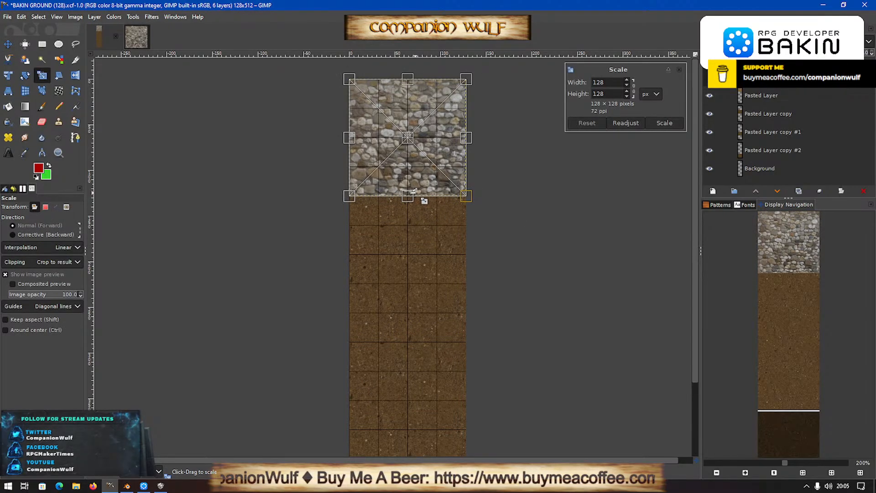
{"action": "left_click_drag", "start_coordinate": [406, 197], "coordinate": [405, 212]}
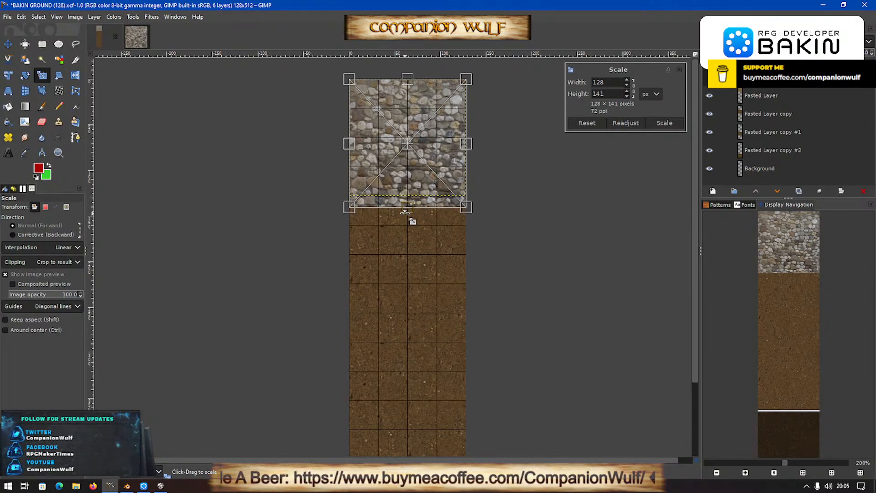
{"action": "left_click", "coordinate": [664, 122]}
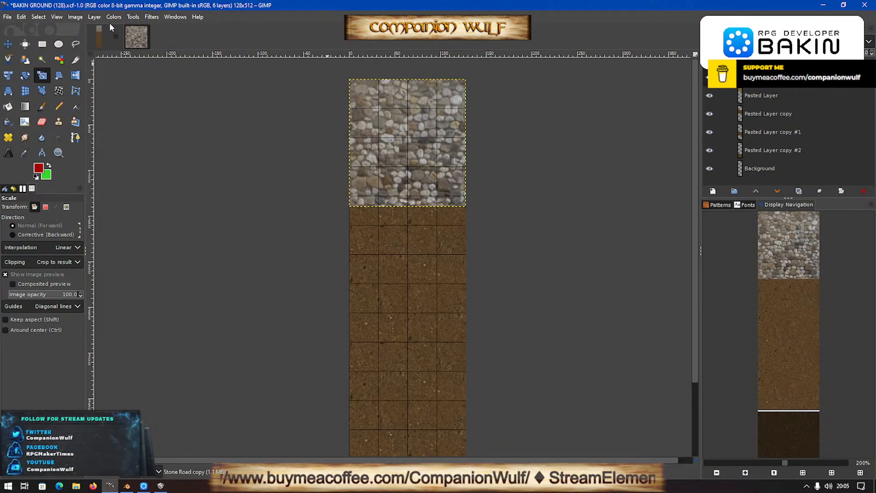
Apply a tiled Bump Map of depth 4 to the Stone Road copy layer, using that same layer as the auxiliary input.
{"action": "left_click", "coordinate": [145, 17]}
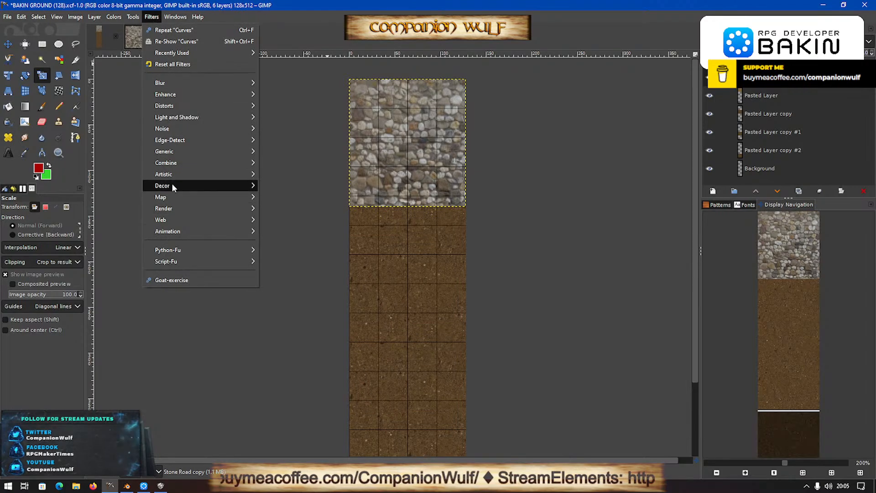
{"action": "mouse_move", "coordinate": [173, 197]}
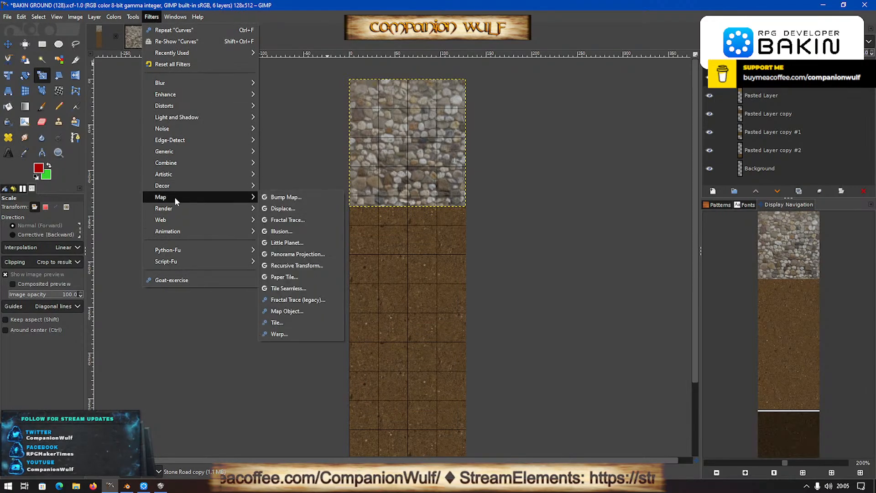
{"action": "left_click", "coordinate": [288, 196]}
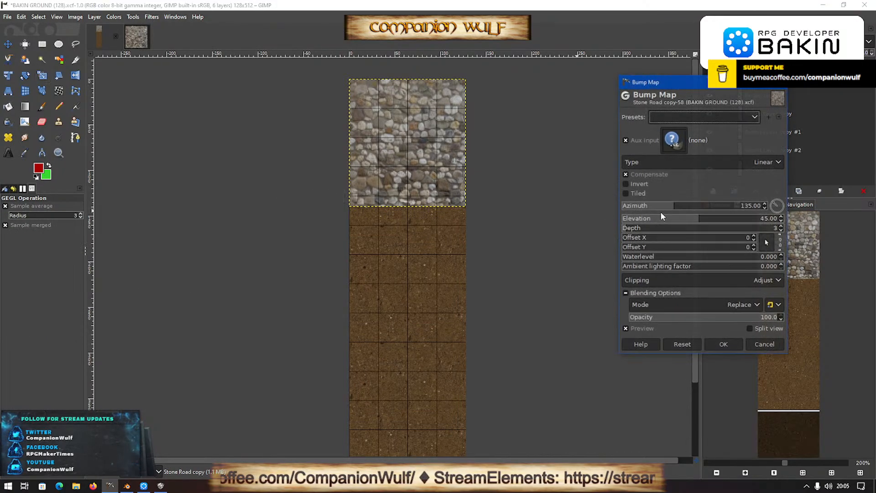
{"action": "left_click", "coordinate": [626, 193]}
{"action": "left_click", "coordinate": [673, 140]}
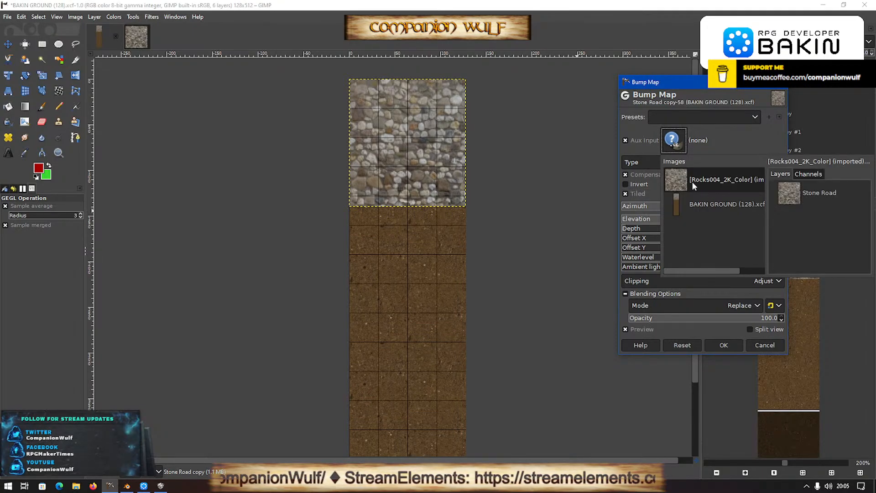
{"action": "left_click", "coordinate": [765, 208]}
{"action": "left_click", "coordinate": [674, 140]}
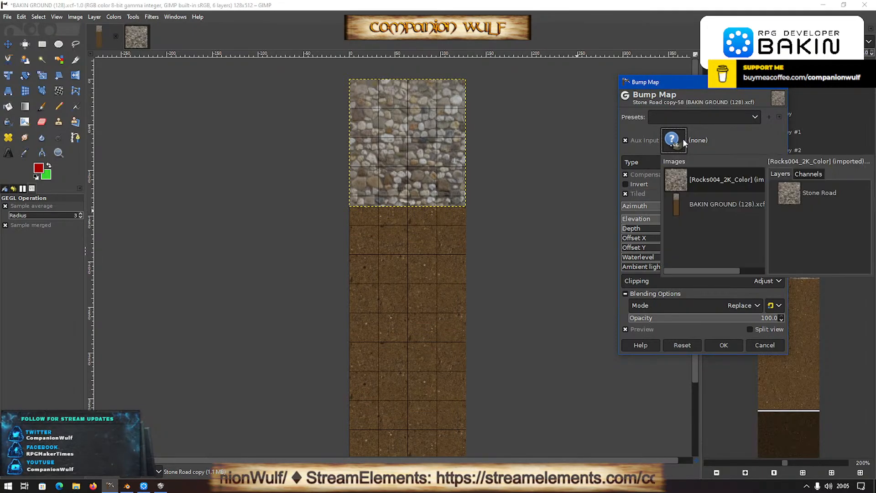
{"action": "left_click", "coordinate": [682, 207]}
{"action": "left_click", "coordinate": [793, 192]}
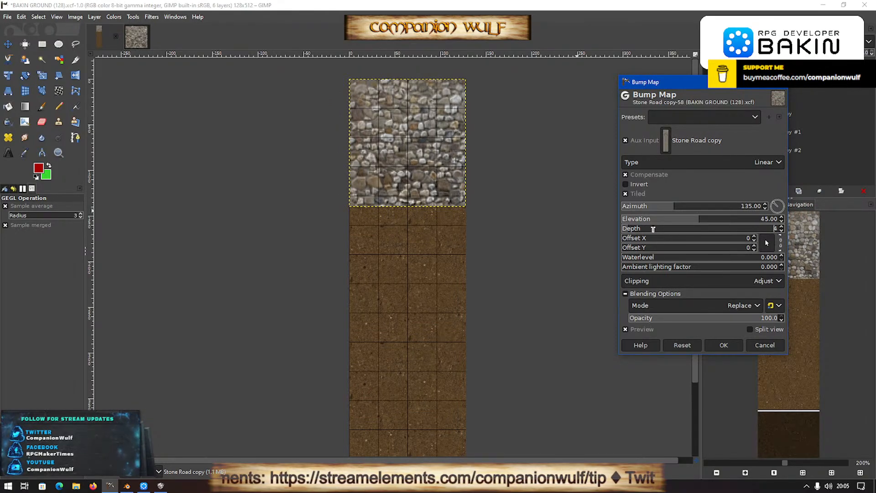
{"action": "left_click", "coordinate": [722, 345]}
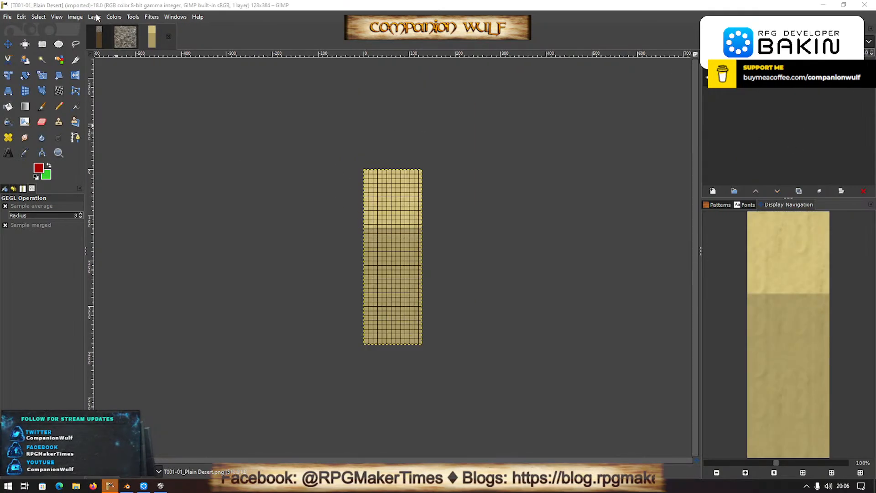
Scale the T001-01_Plain Desert image to 128 × 384 px.
{"action": "left_click", "coordinate": [75, 17]}
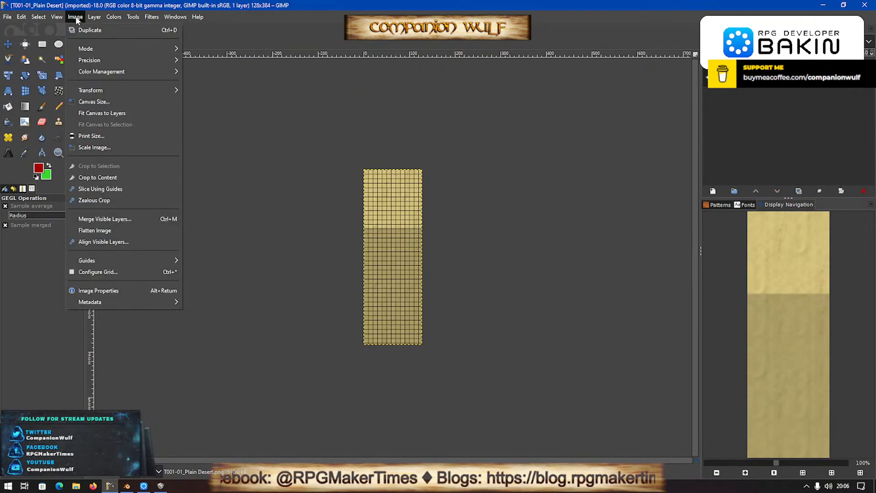
{"action": "left_click", "coordinate": [84, 149]}
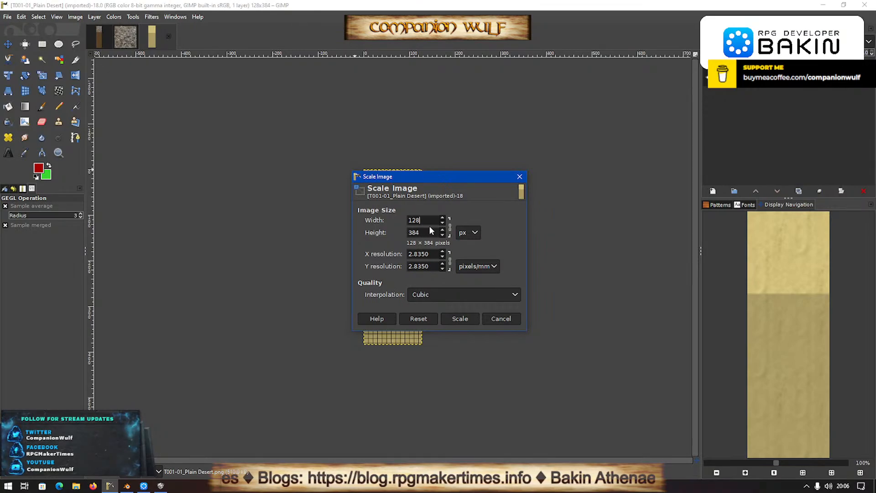
{"action": "left_click", "coordinate": [460, 319]}
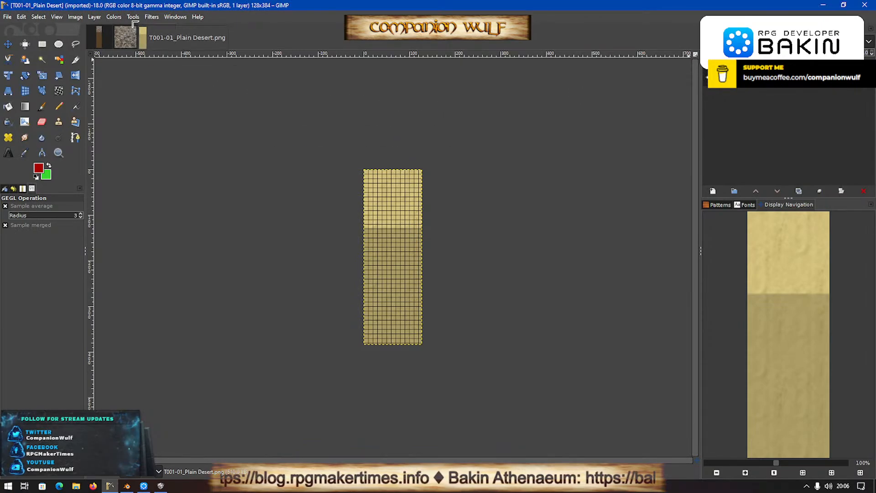
Copy the T001-01_Plain Desert.png layer into BAKIN GROUND (128).xcf and move it so its darker part starts on a grid line.
{"action": "left_click", "coordinate": [99, 36]}
{"action": "left_click_drag", "start_coordinate": [163, 36], "coordinate": [450, 193]}
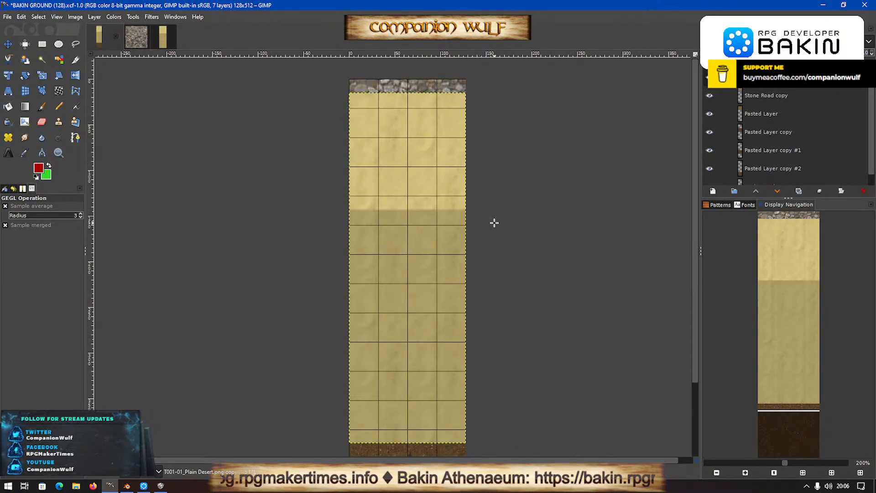
{"action": "scroll", "coordinate": [494, 223], "scroll_direction": "down", "scroll_amount": 4}
{"action": "scroll", "coordinate": [476, 244], "scroll_direction": "down", "scroll_amount": 3, "text": "ctrl"}
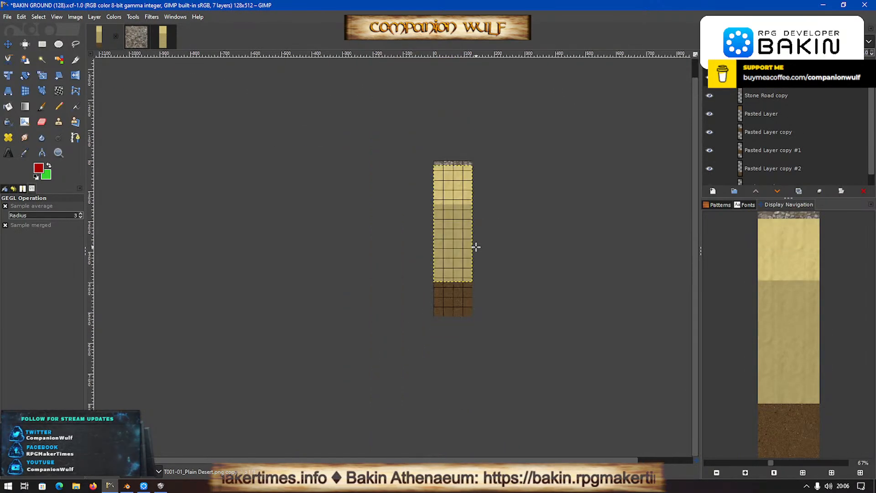
{"action": "scroll", "coordinate": [475, 247], "scroll_direction": "up", "scroll_amount": 1, "text": "ctrl"}
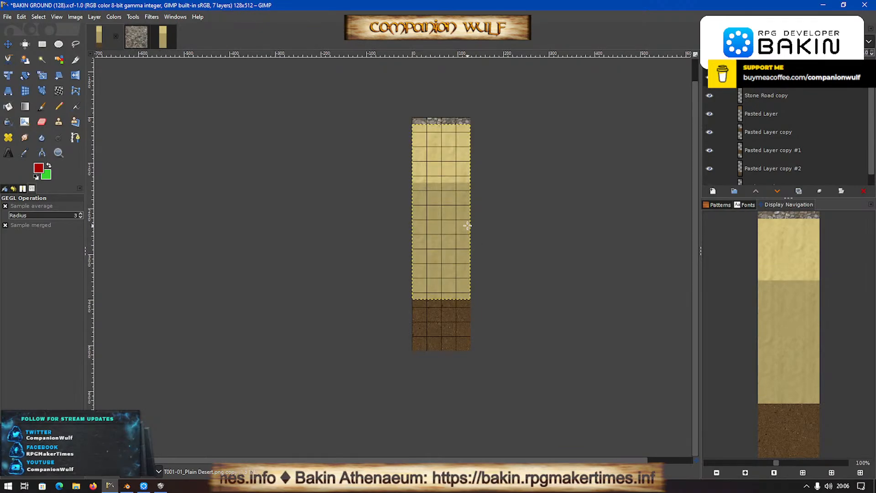
{"action": "key", "text": "m"}
{"action": "mouse_move", "coordinate": [433, 230]}
{"action": "left_mouse_down"}
{"action": "mouse_move", "coordinate": [432, 301]}
{"action": "mouse_move", "coordinate": [431, 223]}
{"action": "mouse_move", "coordinate": [449, 306]}
{"action": "mouse_move", "coordinate": [557, 301]}
{"action": "mouse_move", "coordinate": [398, 254]}
{"action": "mouse_move", "coordinate": [450, 208]}
{"action": "mouse_move", "coordinate": [437, 208]}
{"action": "mouse_move", "coordinate": [432, 223]}
{"action": "left_mouse_up"}
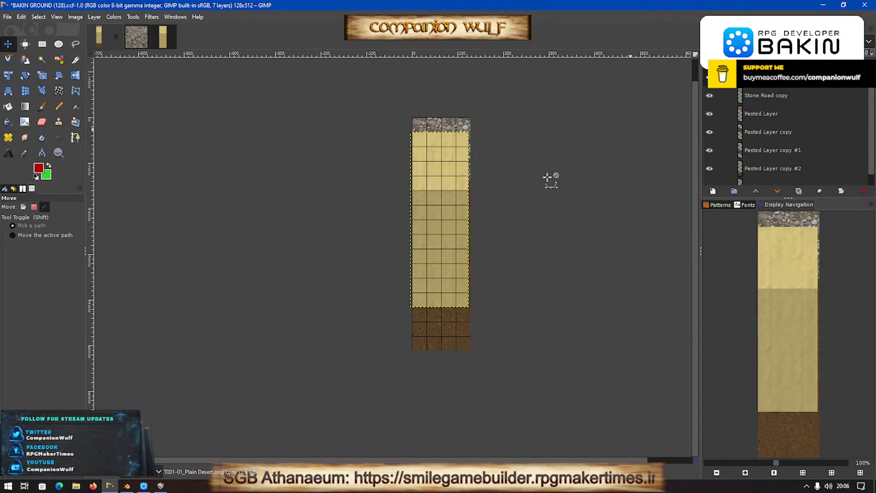
Select a 124 × 128 px rectangle of the darker desert area, starting at position 0, 160.
{"action": "scroll", "coordinate": [488, 208], "scroll_direction": "up", "scroll_amount": 3, "text": "ctrl"}
{"action": "scroll", "coordinate": [486, 207], "scroll_direction": "up", "scroll_amount": 3}
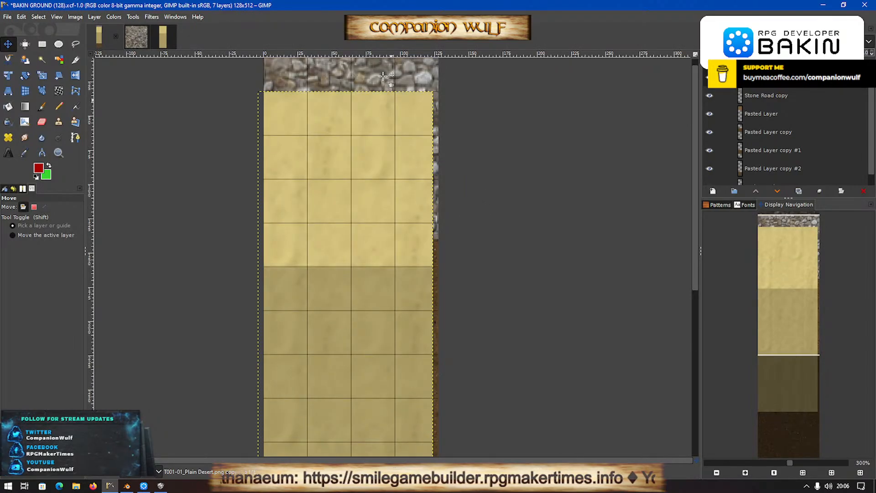
{"action": "key", "text": "r"}
{"action": "scroll", "coordinate": [287, 271], "scroll_direction": "down", "scroll_amount": 6}
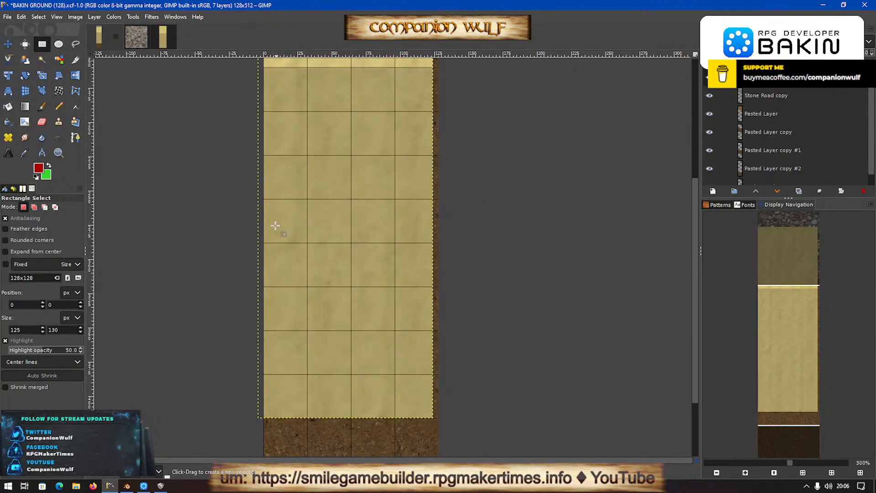
{"action": "scroll", "coordinate": [276, 224], "scroll_direction": "up", "scroll_amount": 3}
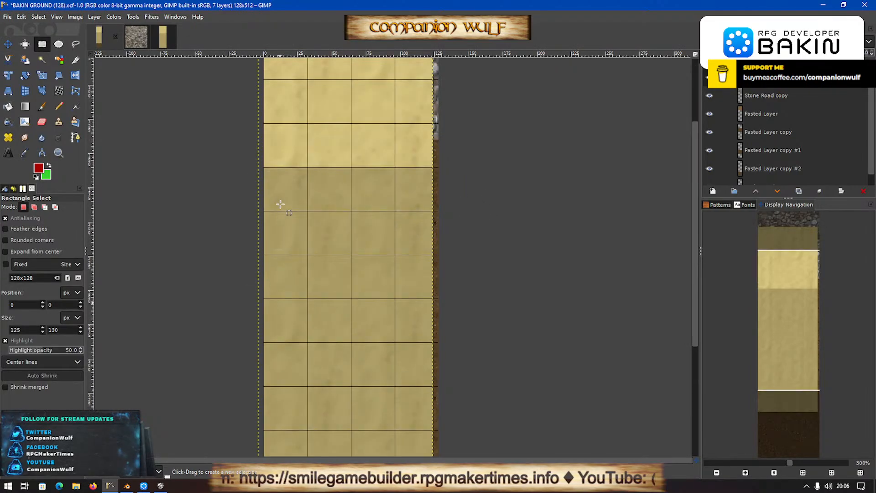
{"action": "left_click", "coordinate": [260, 166]}
{"action": "left_click_drag", "start_coordinate": [260, 167], "coordinate": [434, 342]}
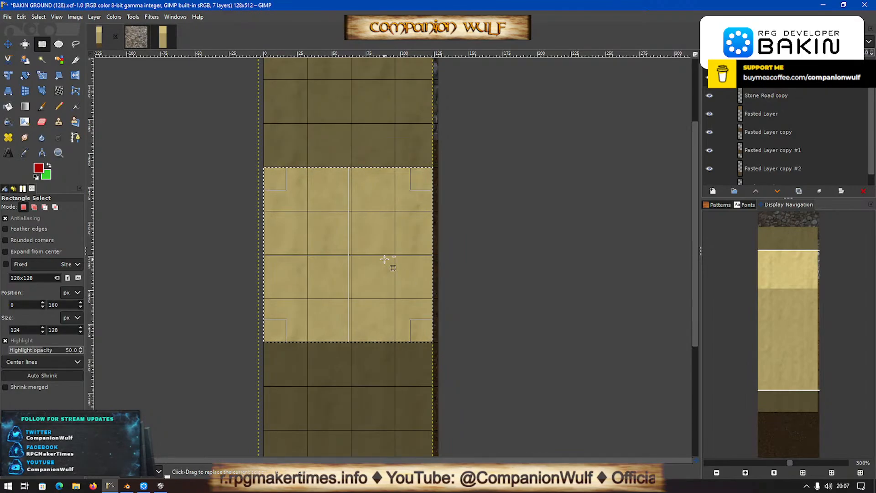
Copy the selected desert area to a new layer and hide the T001-01_Plain Desert.png copy layer.
{"action": "key", "text": "ctrl+c"}
{"action": "key", "text": "ctrl+v"}
{"action": "right_click", "coordinate": [760, 81]}
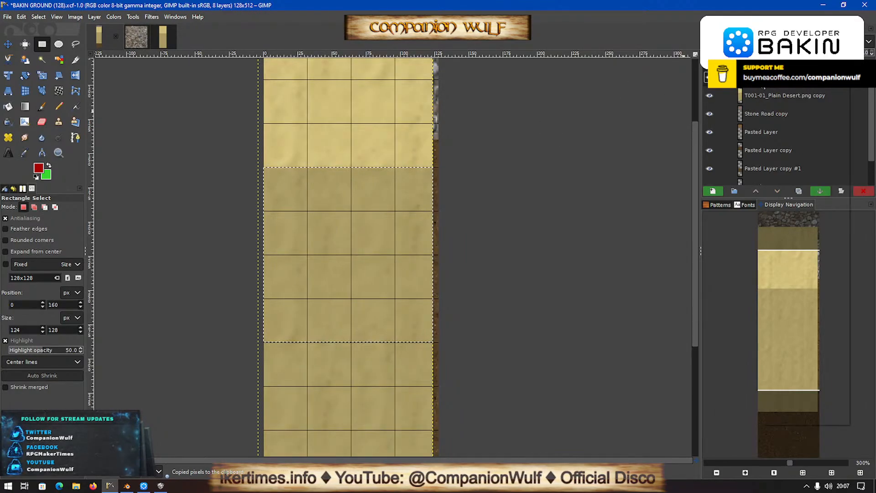
{"action": "left_click", "coordinate": [783, 147]}
{"action": "left_click", "coordinate": [709, 96]}
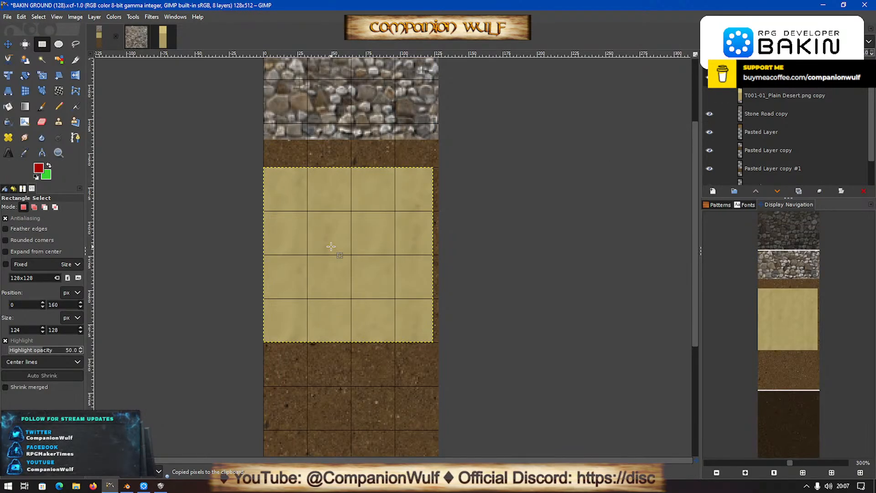
{"action": "key", "text": "ctrl+z"}
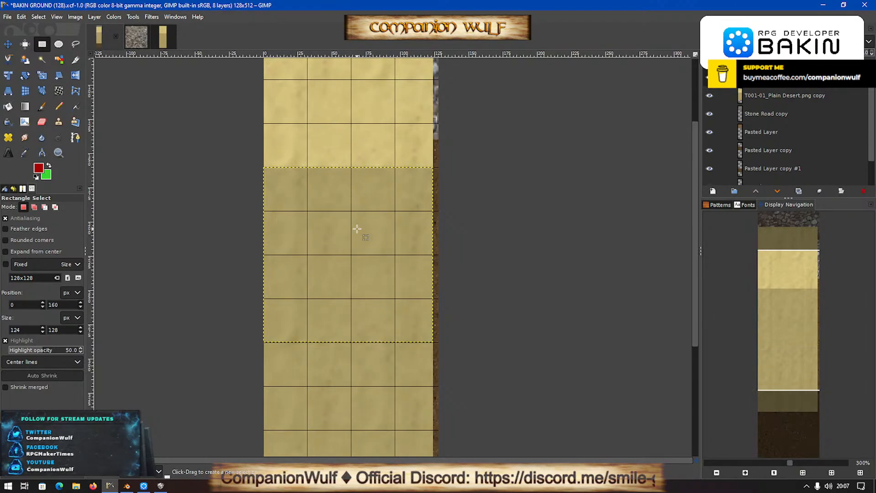
{"action": "key", "text": "ctrl+y"}
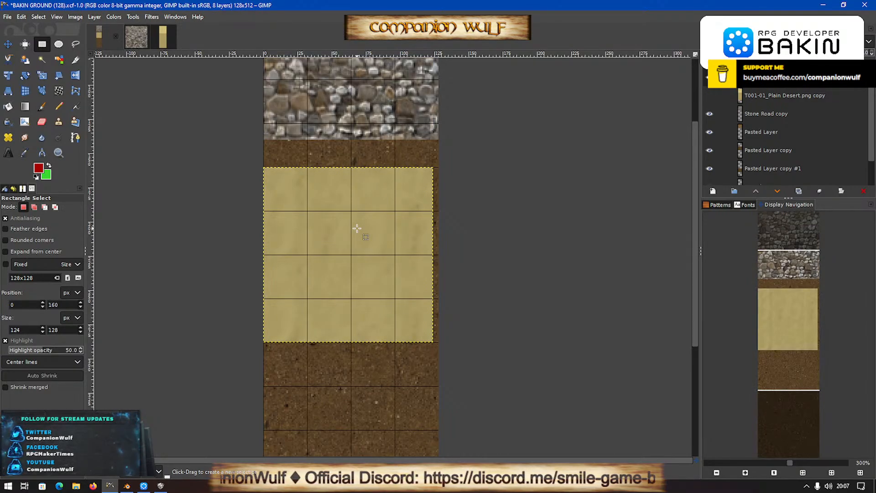
Move the pasted desert layer up one grid square and widen it to 127 × 128 px with the Scale tool.
{"action": "key", "text": "m"}
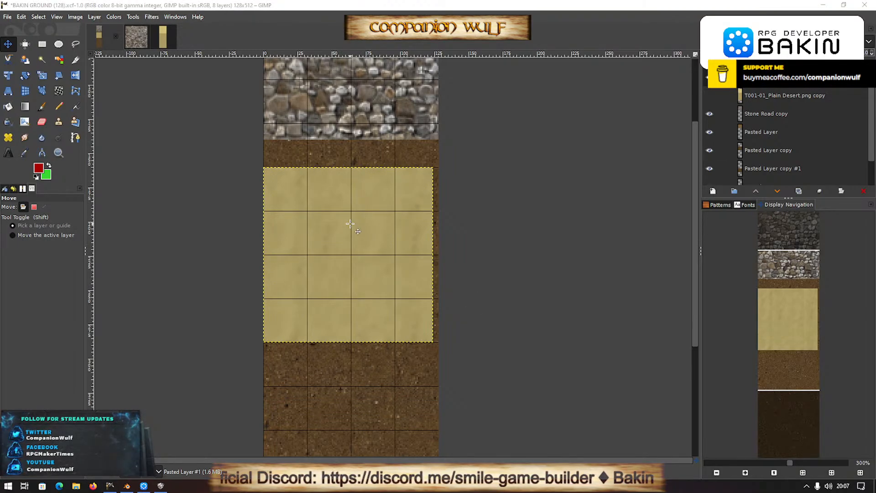
{"action": "left_click_drag", "start_coordinate": [349, 224], "coordinate": [350, 180]}
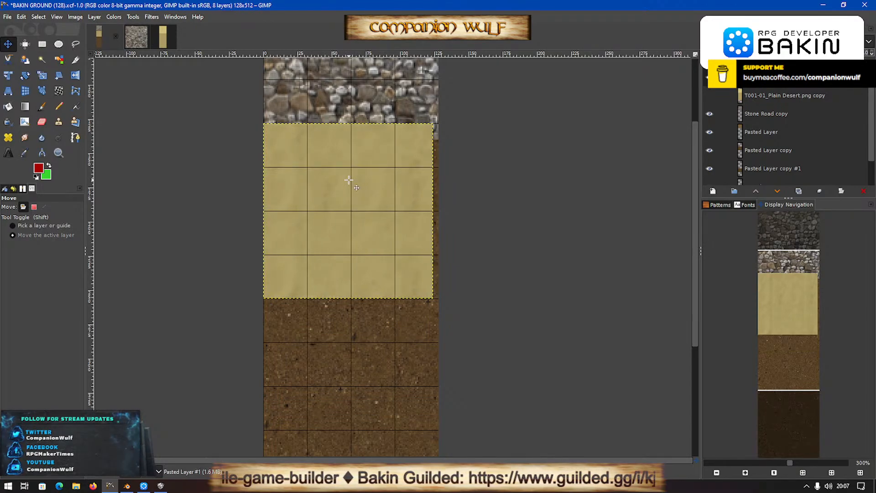
{"action": "key", "text": "shift+s"}
{"action": "left_click", "coordinate": [348, 179]}
{"action": "left_click_drag", "start_coordinate": [433, 211], "coordinate": [439, 211]}
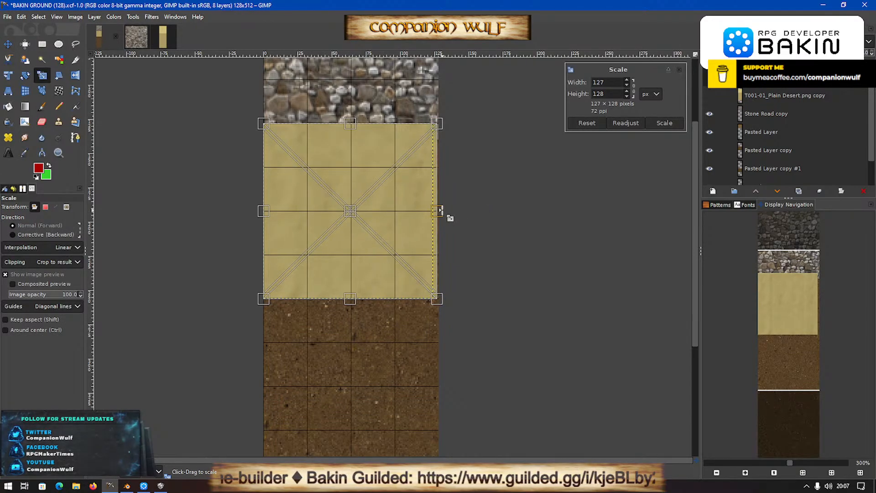
{"action": "left_click", "coordinate": [664, 123]}
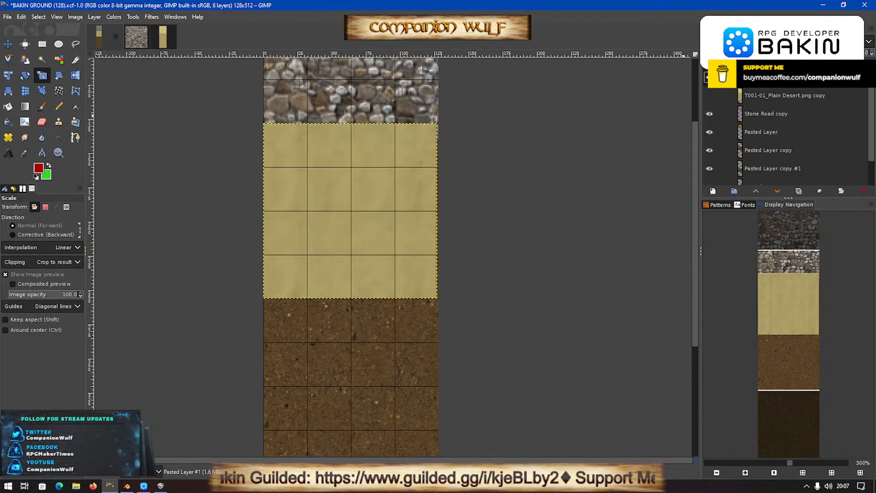
{"action": "left_click_drag", "start_coordinate": [748, 78], "coordinate": [748, 118]}
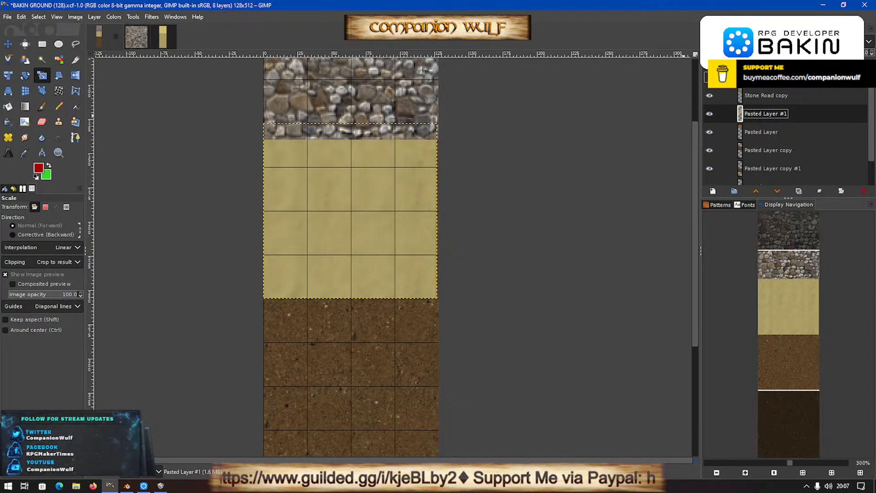
{"action": "left_click", "coordinate": [767, 78]}
{"action": "key", "text": "ctrl+shift+d"}
{"action": "key", "text": "ctrl+shift+d"}
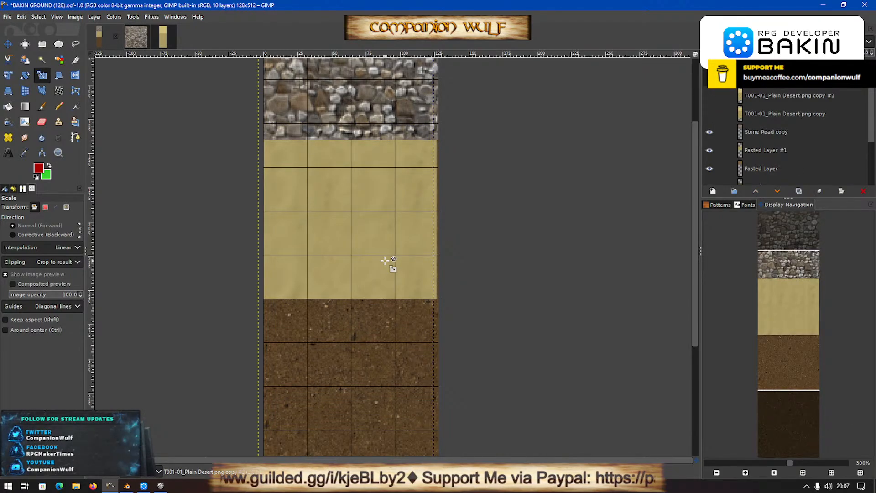
{"action": "key", "text": "m"}
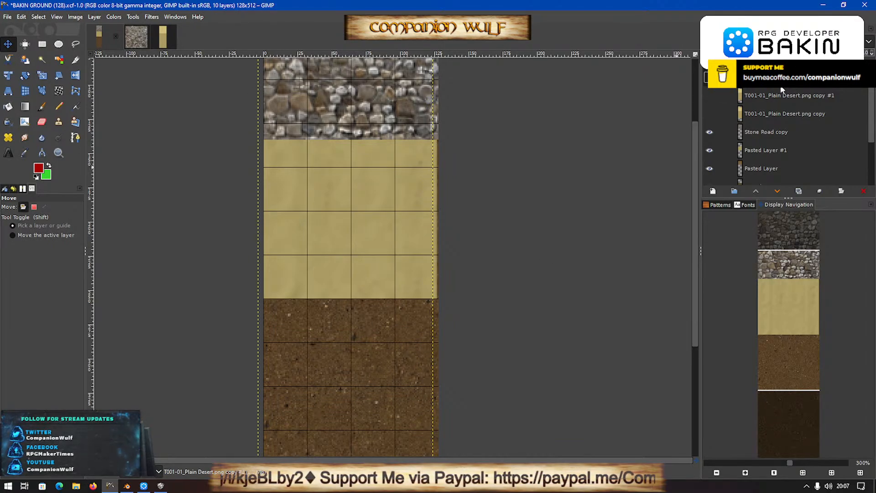
{"action": "key", "text": "ctrl+z"}
{"action": "key", "text": "ctrl+z"}
{"action": "key", "text": "ctrl+z"}
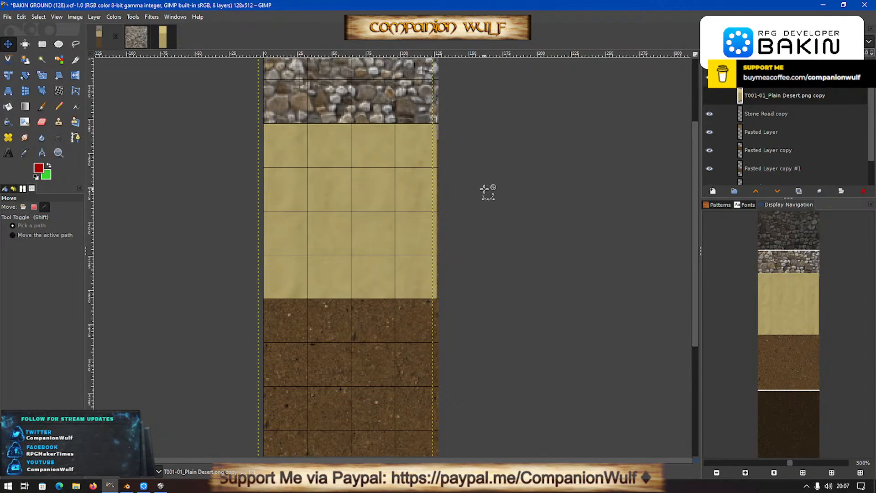
Duplicate the pasted desert layer twice.
{"action": "left_click", "coordinate": [748, 77]}
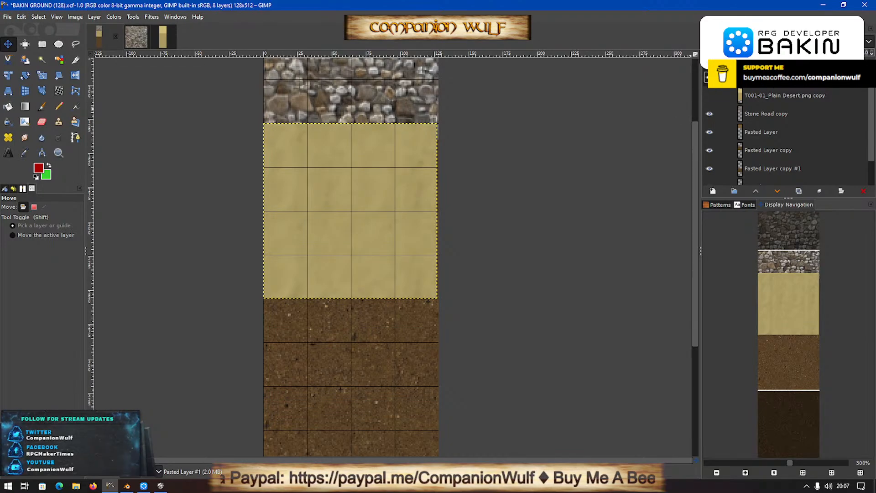
{"action": "right_click", "coordinate": [769, 77]}
{"action": "left_click", "coordinate": [793, 175]}
{"action": "right_click", "coordinate": [770, 78]}
{"action": "left_click", "coordinate": [793, 175]}
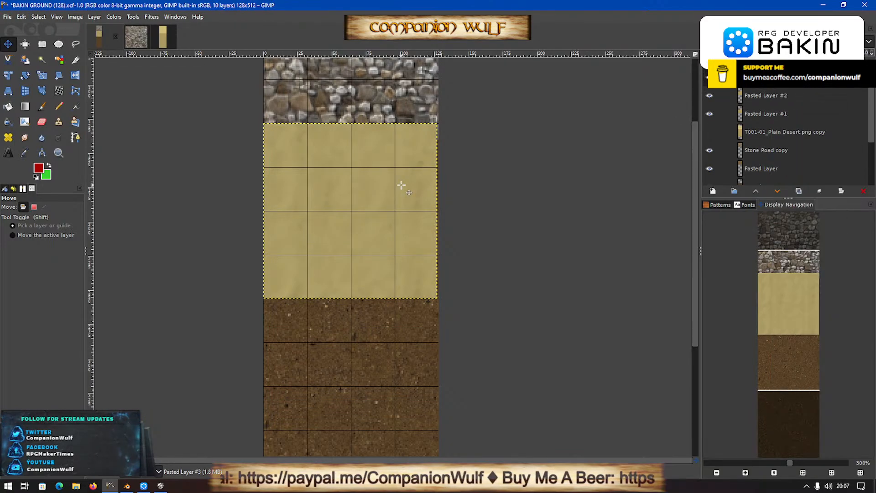
Move the two duplicated desert layers straight down so the three tiles fill the canvas below the stone road.
{"action": "left_click_drag", "start_coordinate": [350, 192], "coordinate": [352, 365], "text": "shift"}
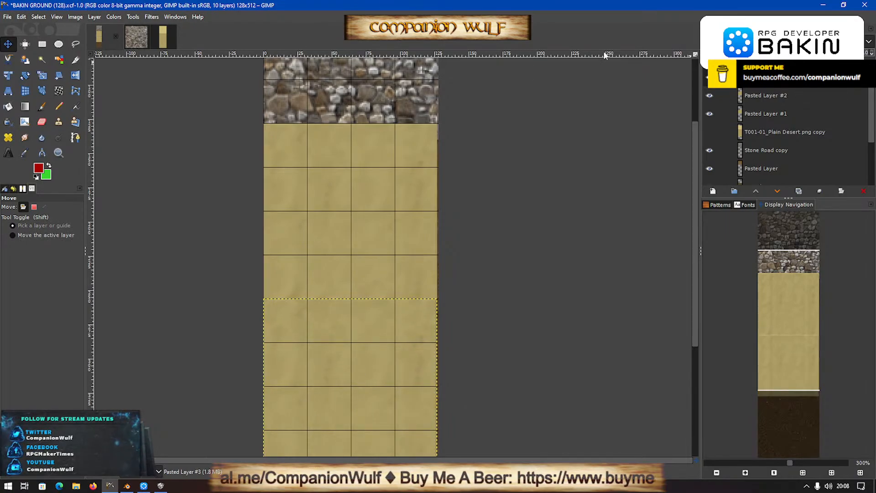
{"action": "mouse_move", "coordinate": [344, 202]}
{"action": "left_mouse_down", "text": "shift"}
{"action": "mouse_move", "coordinate": [357, 426]}
{"action": "mouse_move", "coordinate": [336, 219]}
{"action": "mouse_move", "coordinate": [346, 205]}
{"action": "left_mouse_up", "text": "shift"}
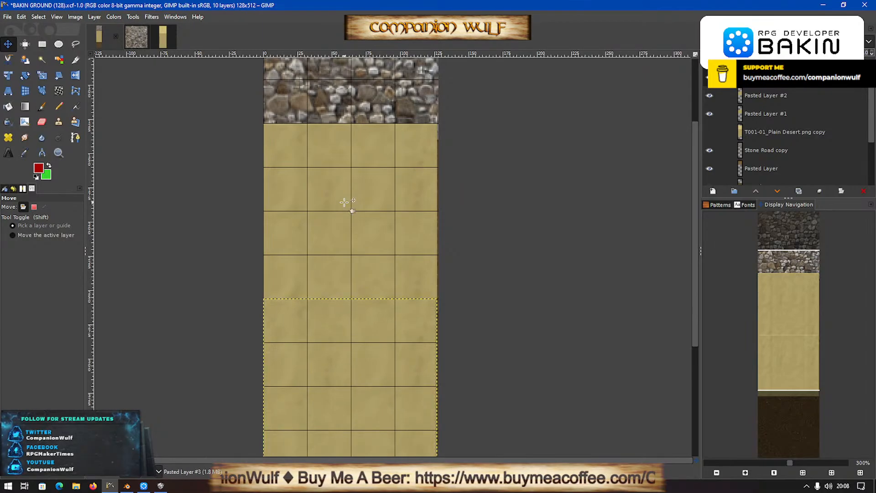
{"action": "key", "text": "ctrl"}
{"action": "scroll", "coordinate": [436, 247], "scroll_direction": "down", "scroll_amount": 3, "text": "ctrl"}
{"action": "left_click_drag", "start_coordinate": [414, 264], "coordinate": [417, 345]}
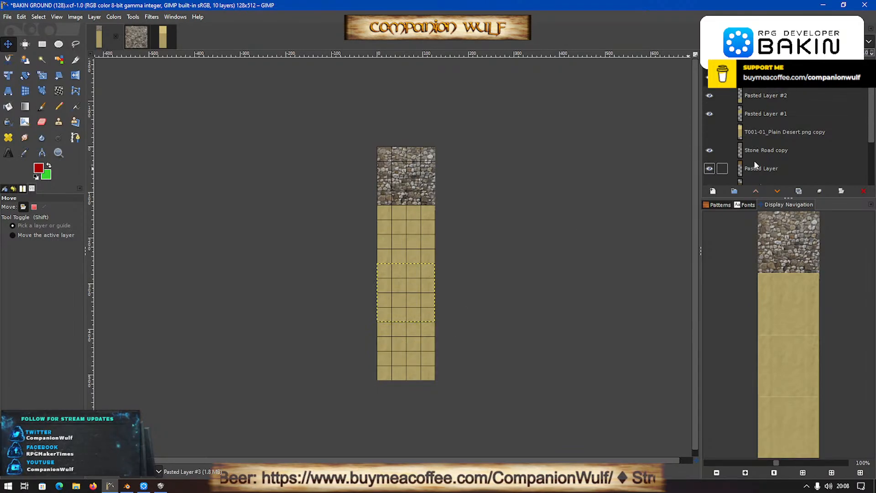
Raise the Stone Road copy layer above the pasted desert layers and export the image as GRO-005-Stone Path.png in the TERRAINS folder.
{"action": "left_click_drag", "start_coordinate": [756, 152], "coordinate": [808, 89]}
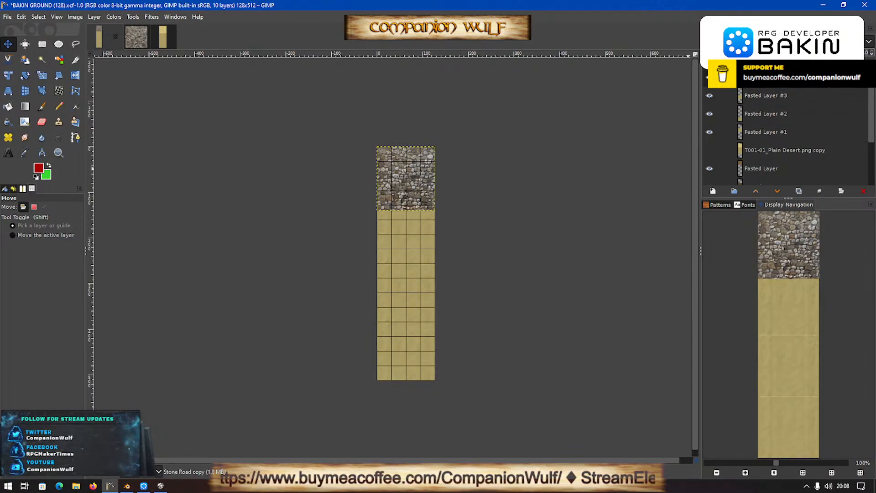
{"action": "key", "text": "ctrl+shift+e"}
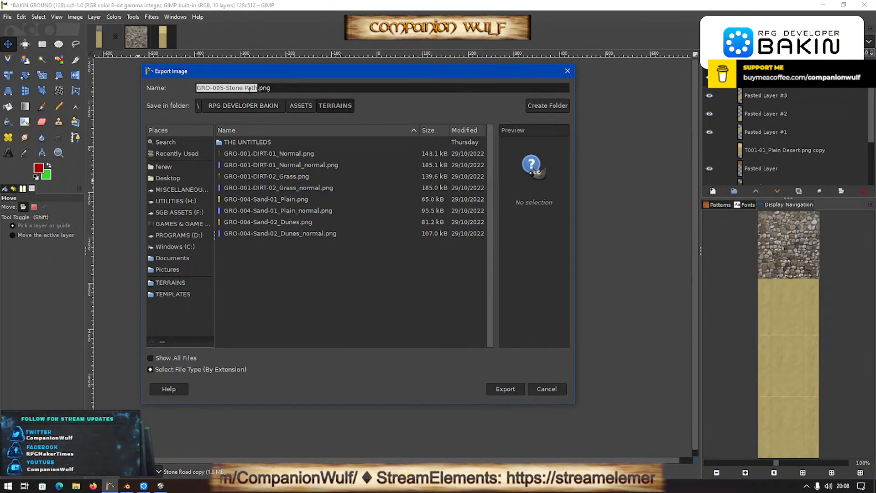
{"action": "left_click", "coordinate": [506, 389]}
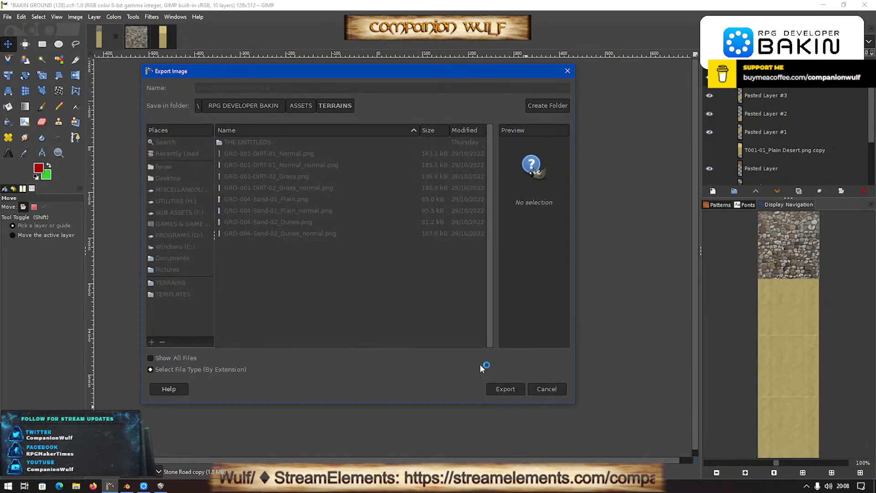
{"action": "left_click", "coordinate": [443, 355]}
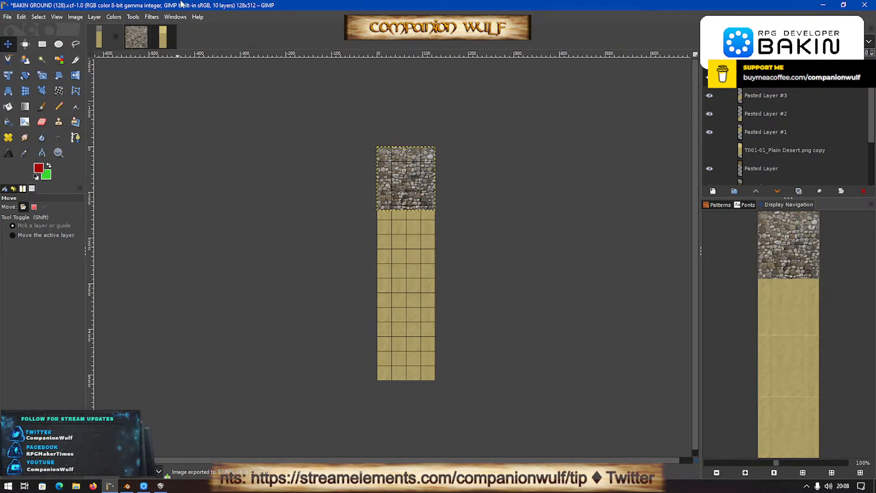
Open the recently exported GRO-005-Stone Path.png as a separate image.
{"action": "left_click", "coordinate": [7, 18]}
{"action": "mouse_move", "coordinate": [42, 85]}
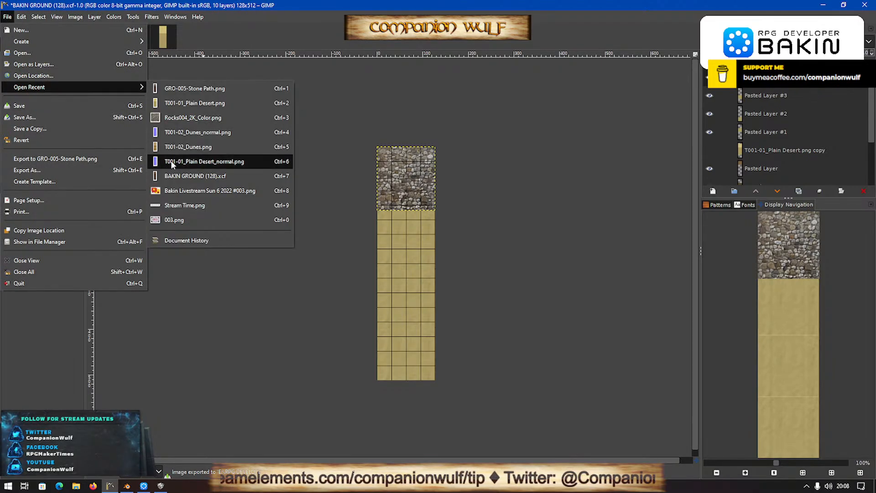
{"action": "left_click", "coordinate": [185, 88]}
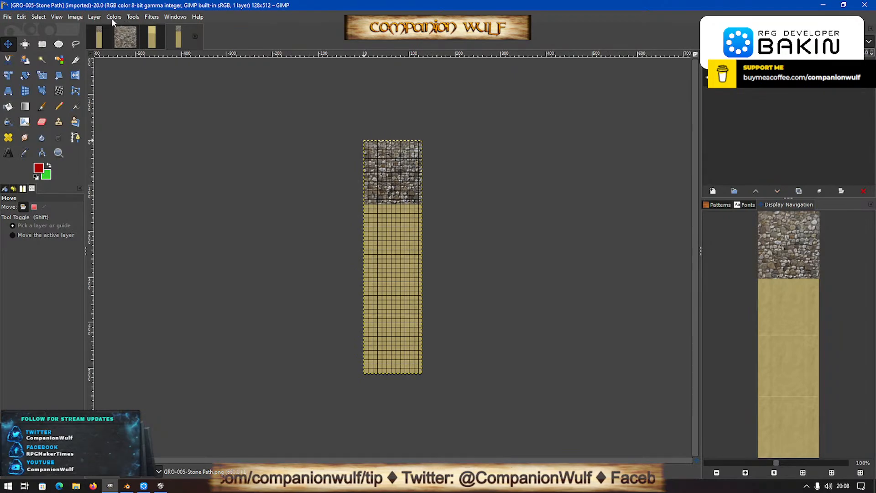
Apply the Normal Map filter to the stone path image with Tileable enabled.
{"action": "left_click", "coordinate": [151, 17]}
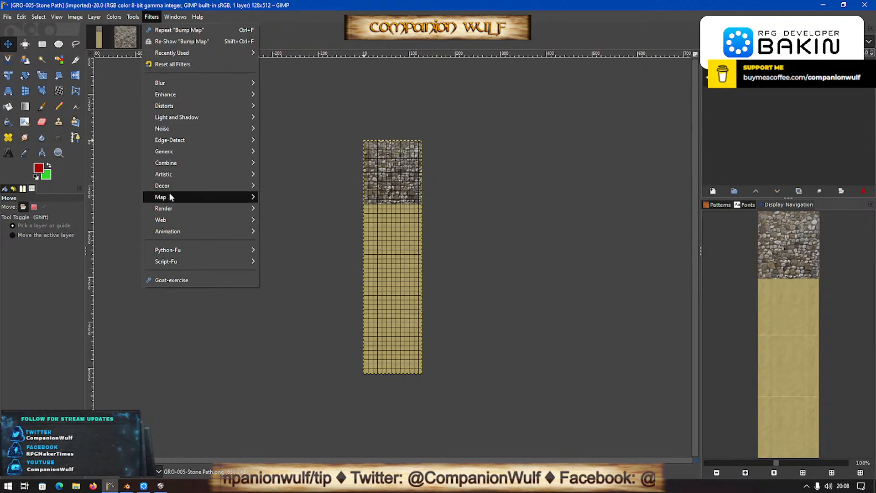
{"action": "mouse_move", "coordinate": [174, 152]}
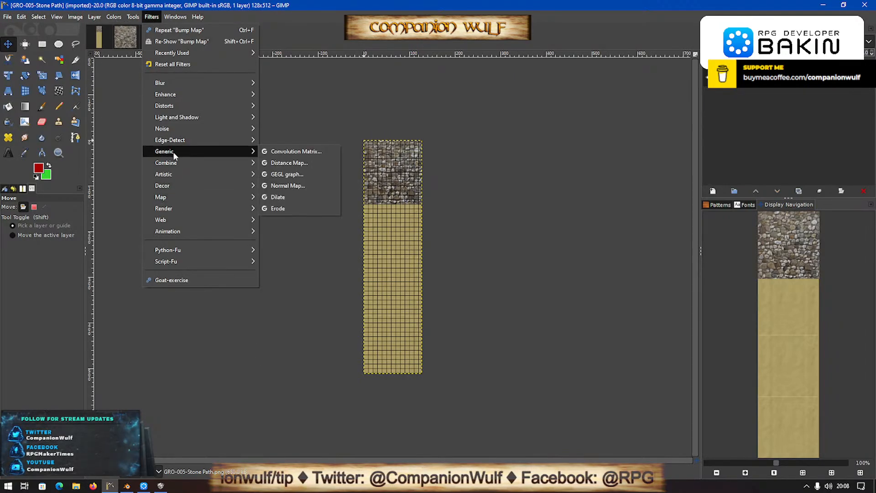
{"action": "left_click", "coordinate": [286, 186]}
{"action": "left_click", "coordinate": [629, 199]}
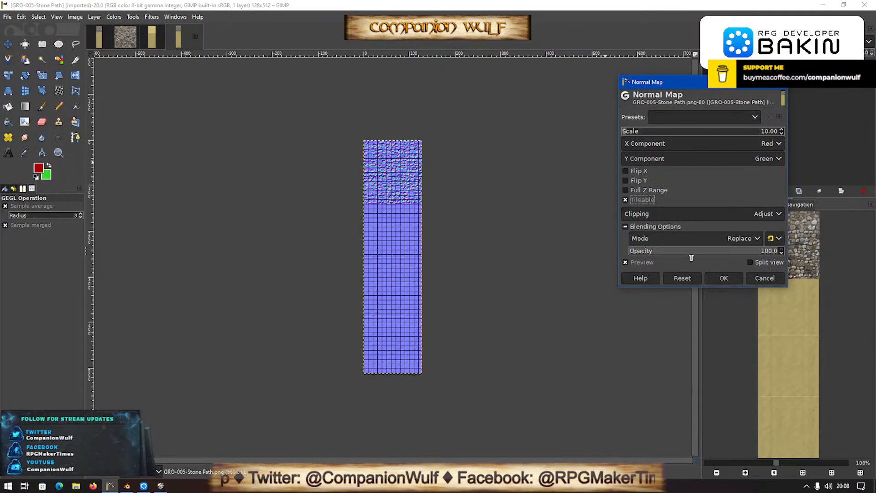
{"action": "left_click", "coordinate": [723, 278]}
Export the normal map as GRO-005-Stone Path_normal.png in the TERRAINS folder.
{"action": "key", "text": "ctrl+shift+e"}
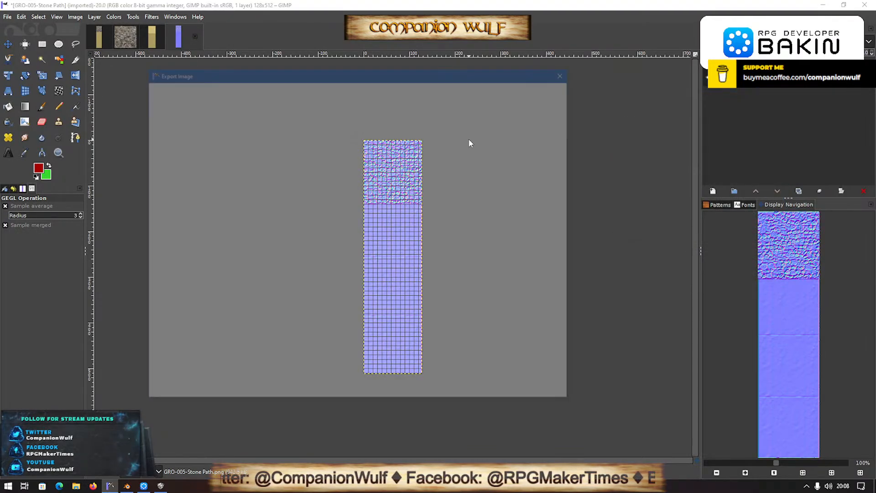
{"action": "left_click", "coordinate": [256, 87]}
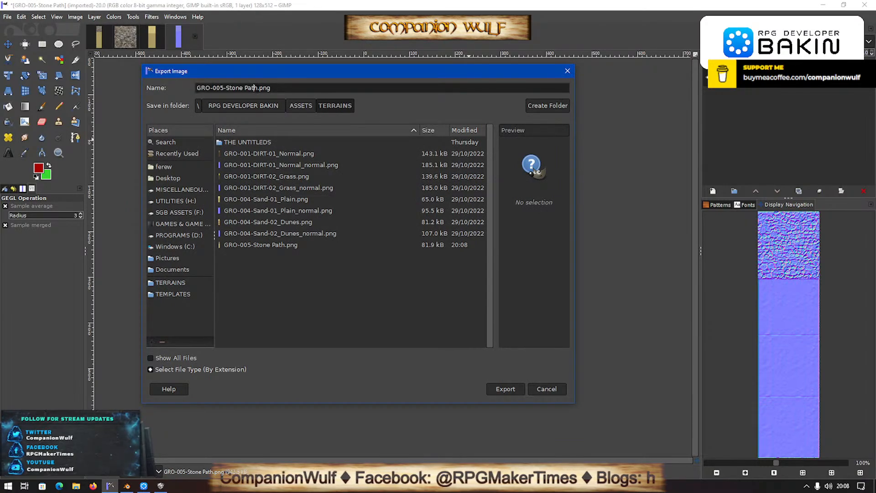
{"action": "type", "text": "_no"}
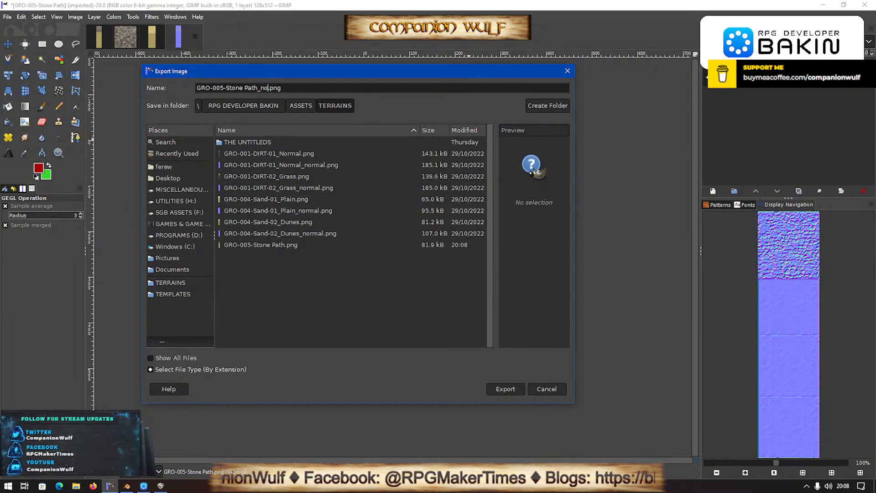
{"action": "type", "text": "rmal"}
{"action": "key", "text": "Return"}
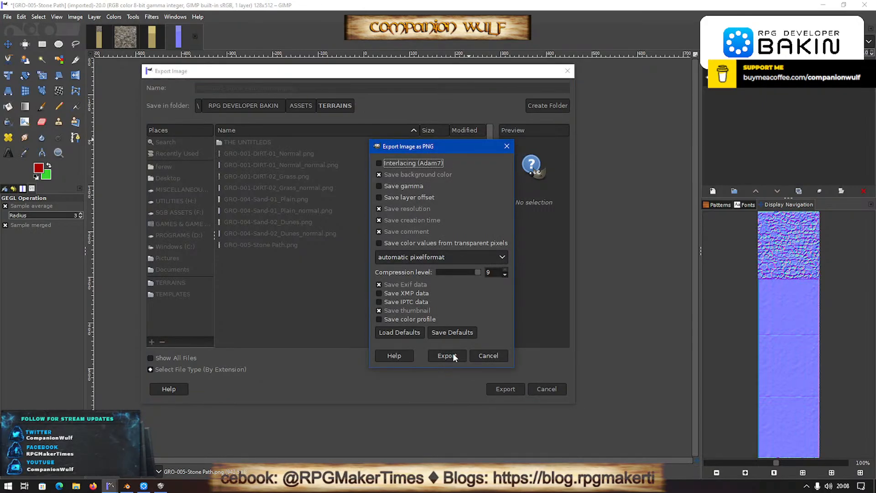
{"action": "left_click", "coordinate": [453, 356]}
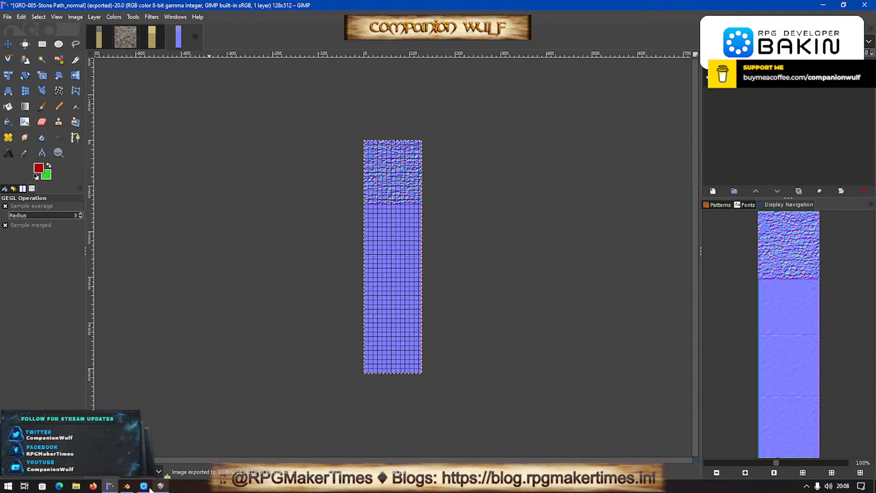
Switch to RPG Developer Bakin and select the full GROUND TERRAINS folder path in the terrain resources' Asset Picker for copying.
{"action": "left_click", "coordinate": [143, 486]}
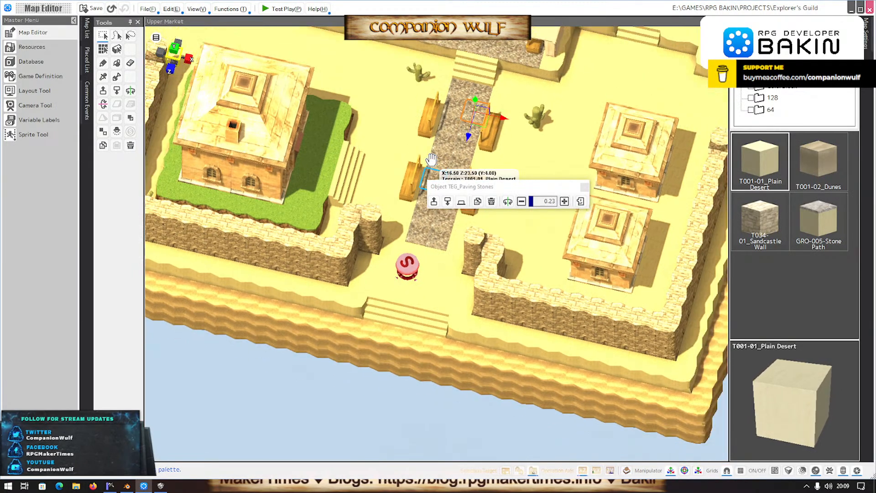
{"action": "scroll", "coordinate": [432, 159], "scroll_direction": "down", "scroll_amount": 1}
{"action": "middle_click_drag", "start_coordinate": [431, 159], "coordinate": [398, 218]}
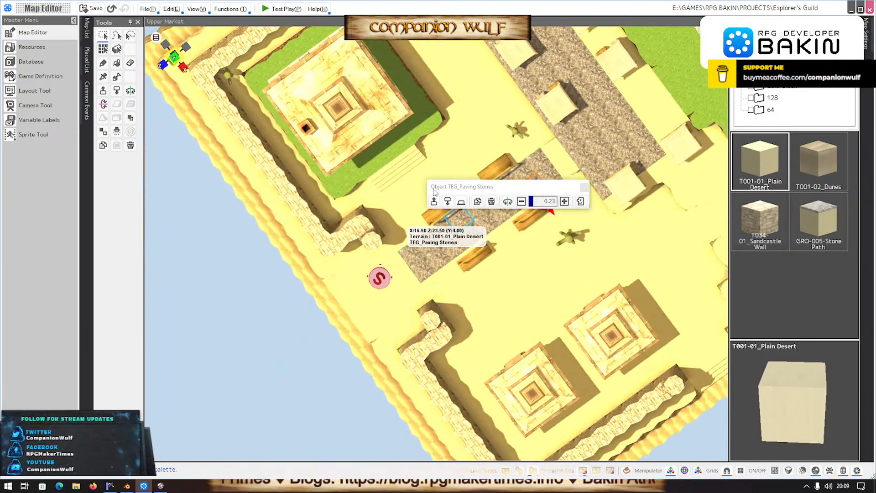
{"action": "left_click", "coordinate": [34, 48]}
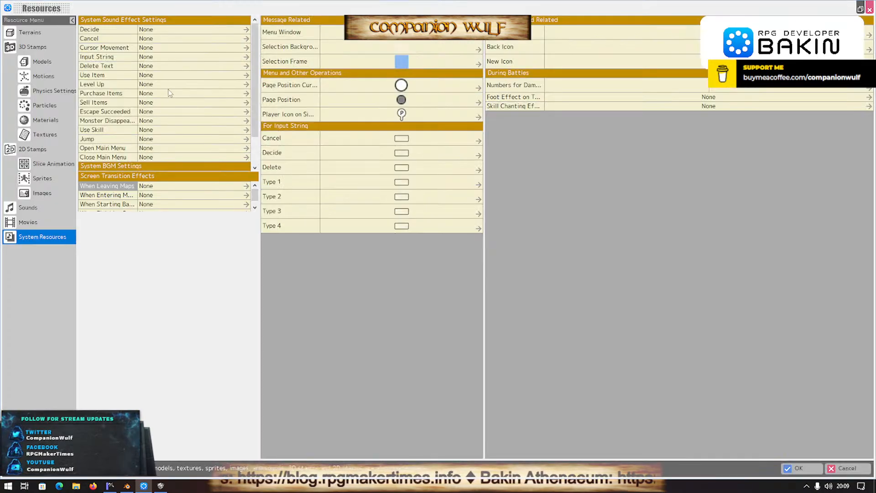
{"action": "left_click", "coordinate": [30, 32]}
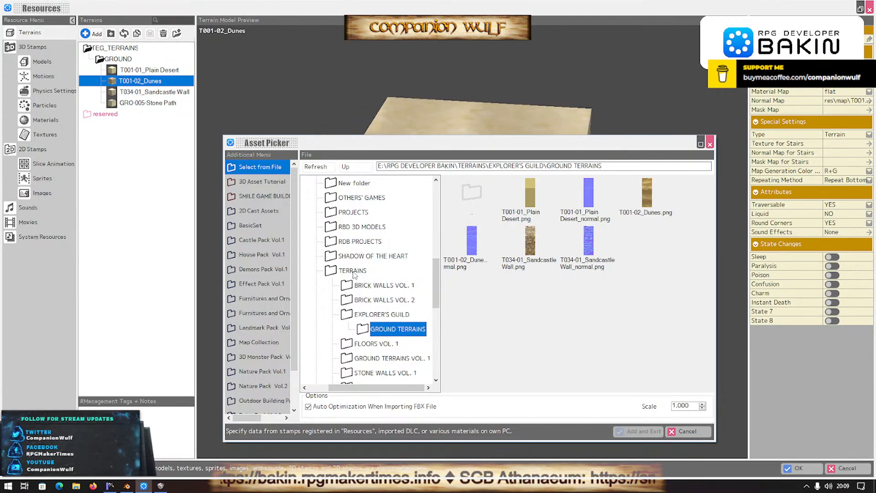
{"action": "left_click", "coordinate": [622, 167]}
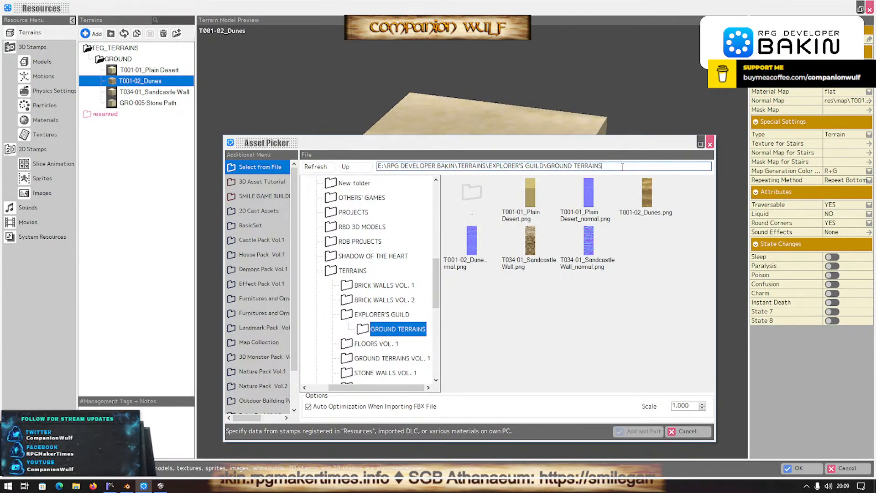
{"action": "key", "text": "ctrl+a"}
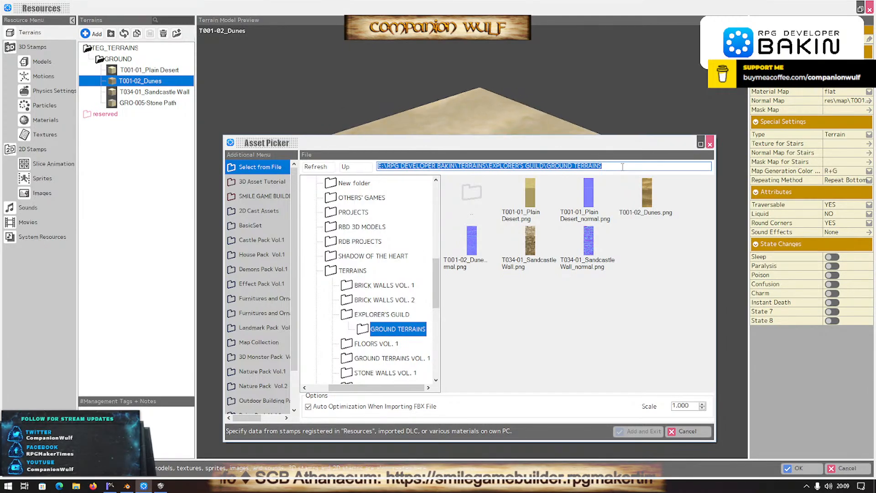
Switch to GIMP, undo the Normal Map filter, and point the image export to the EXPLORER'S GUILD\GROUND TERRAINS folder.
{"action": "left_click", "coordinate": [111, 486]}
{"action": "key", "text": "ctrl+z"}
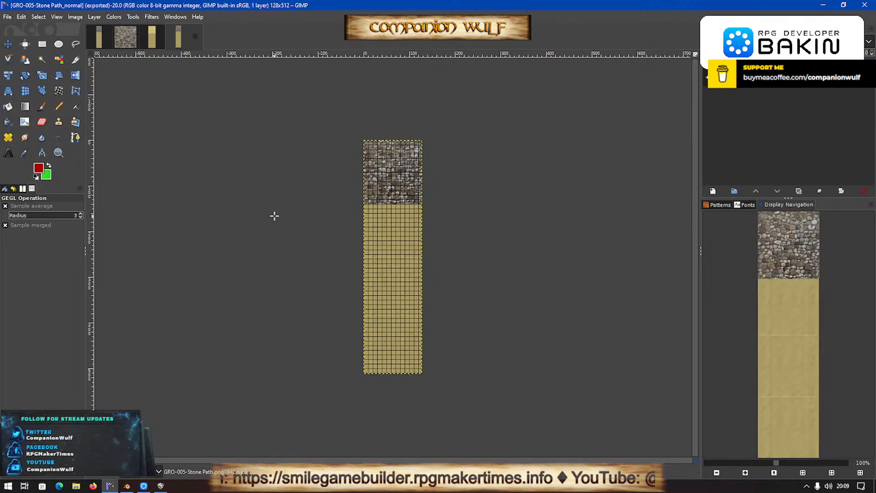
{"action": "key", "text": "ctrl+shift+e"}
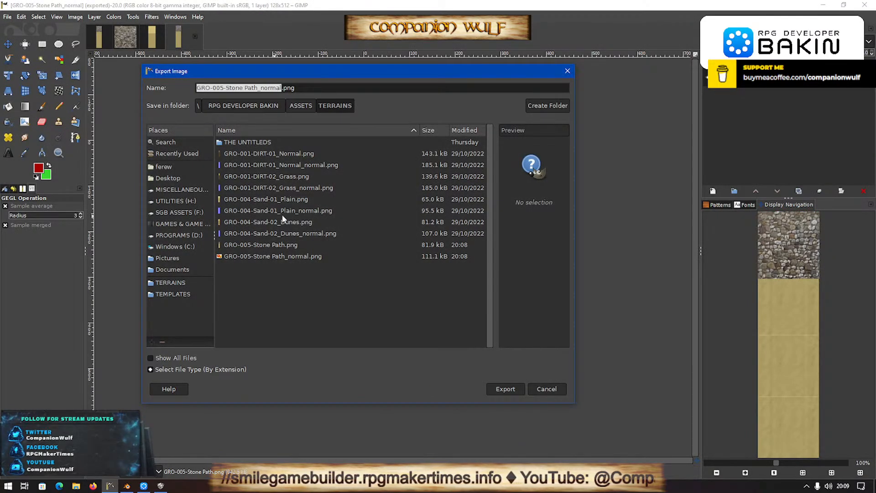
{"action": "left_click", "coordinate": [314, 85]}
{"action": "triple_click", "coordinate": [315, 85]}
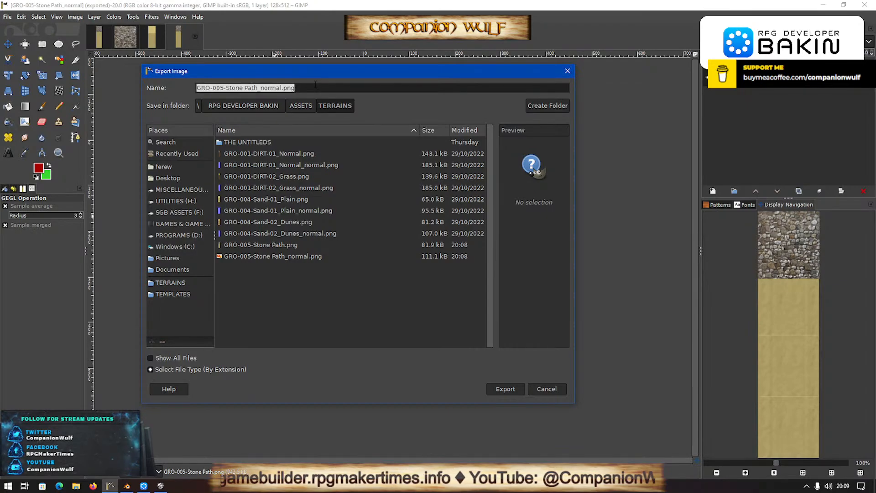
{"action": "key", "text": "ctrl+v"}
{"action": "key", "text": "Return"}
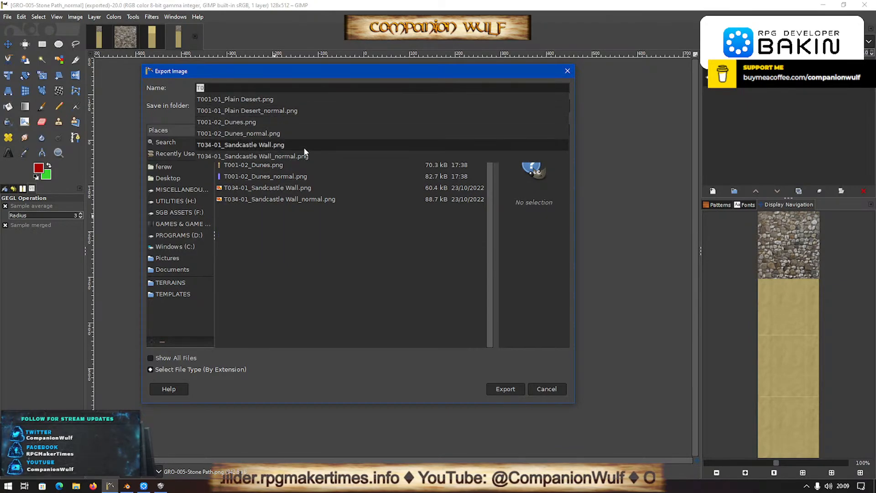
{"action": "left_click", "coordinate": [362, 305]}
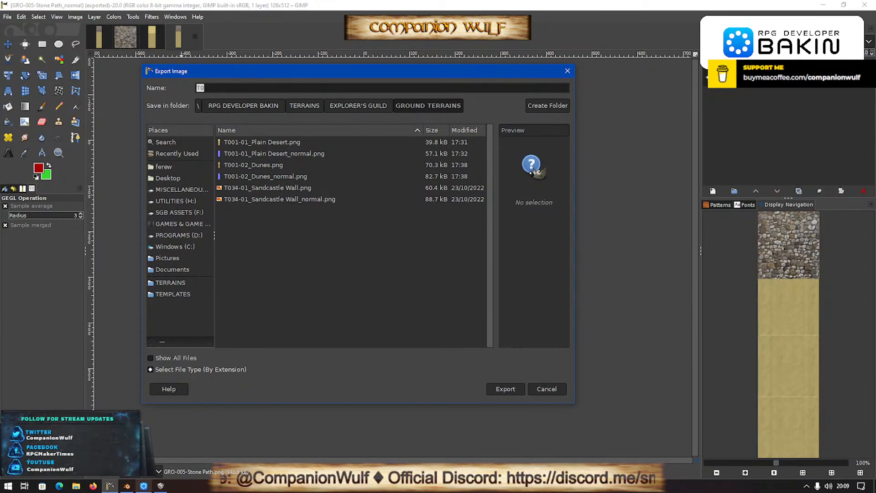
Export the stone path color texture as T005-Stone Path.png in the GROUND TERRAINS folder.
{"action": "left_click", "coordinate": [143, 487]}
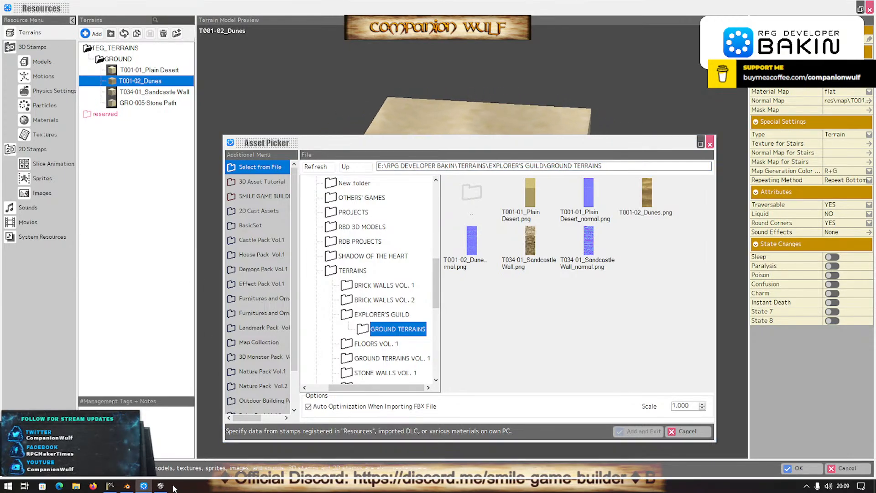
{"action": "left_click", "coordinate": [109, 486]}
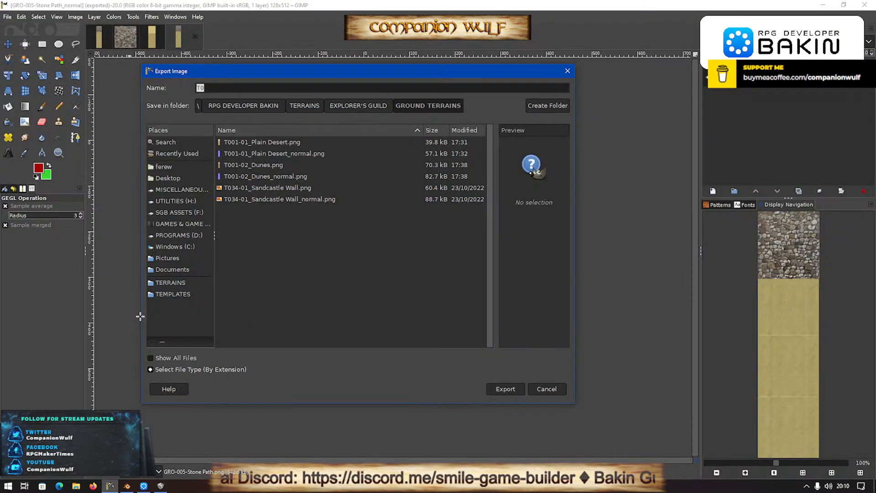
{"action": "type", "text": "T"}
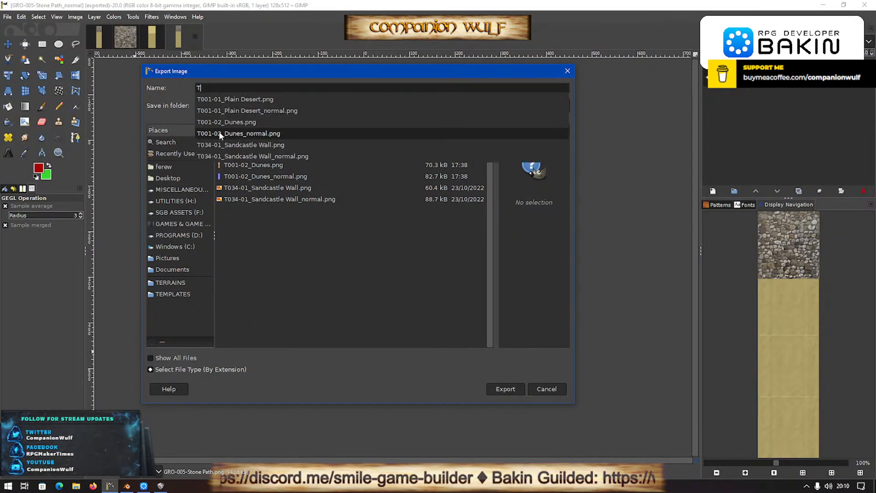
{"action": "type", "text": "005"}
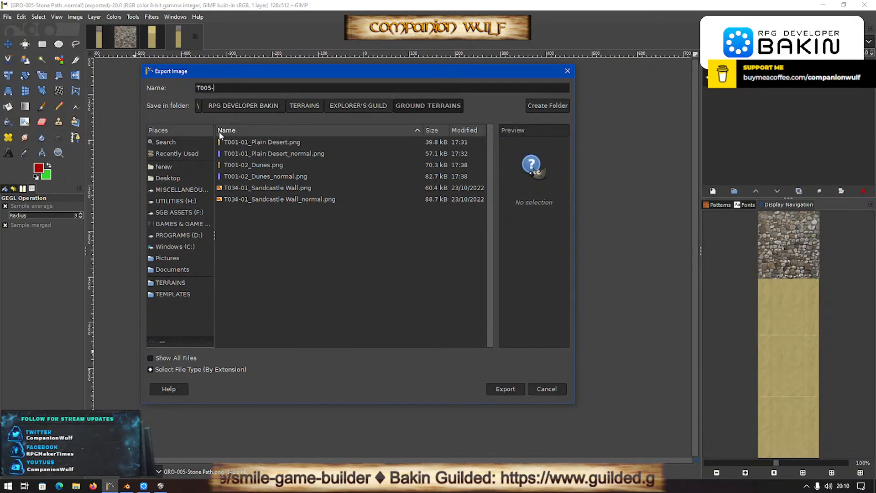
{"action": "type", "text": "-Stone"}
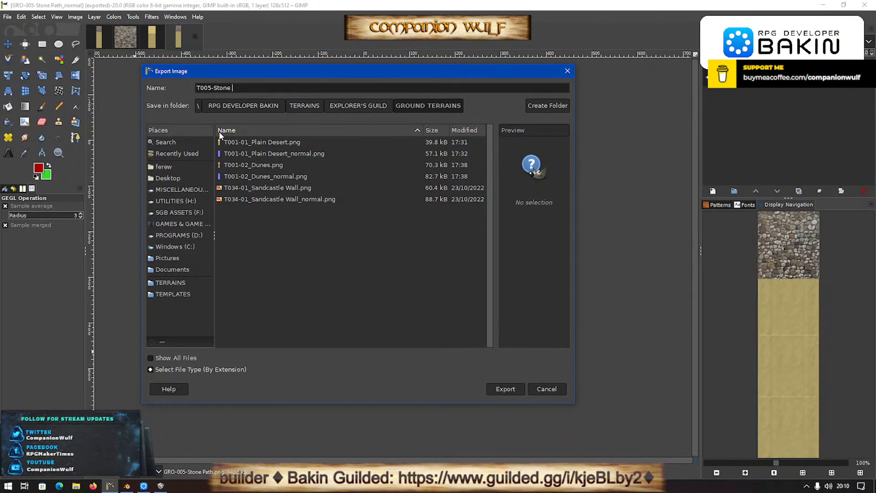
{"action": "type", "text": " Path.png"}
{"action": "key", "text": "Return"}
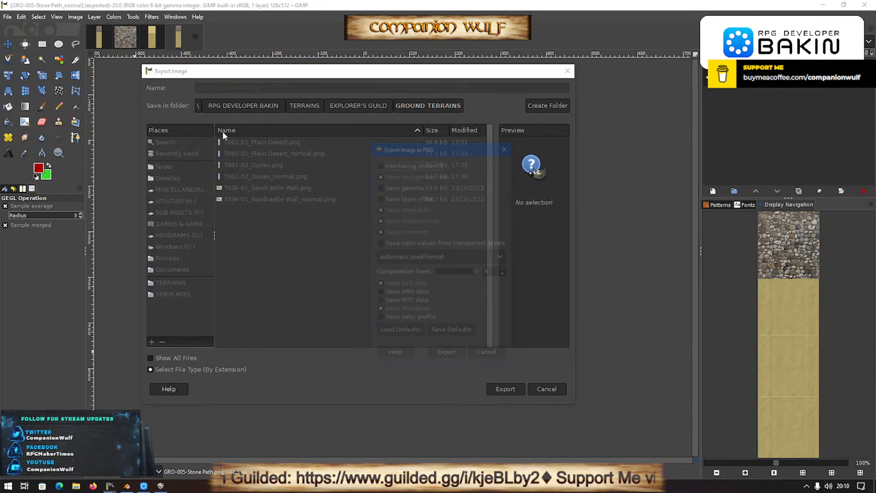
{"action": "key", "text": "Return"}
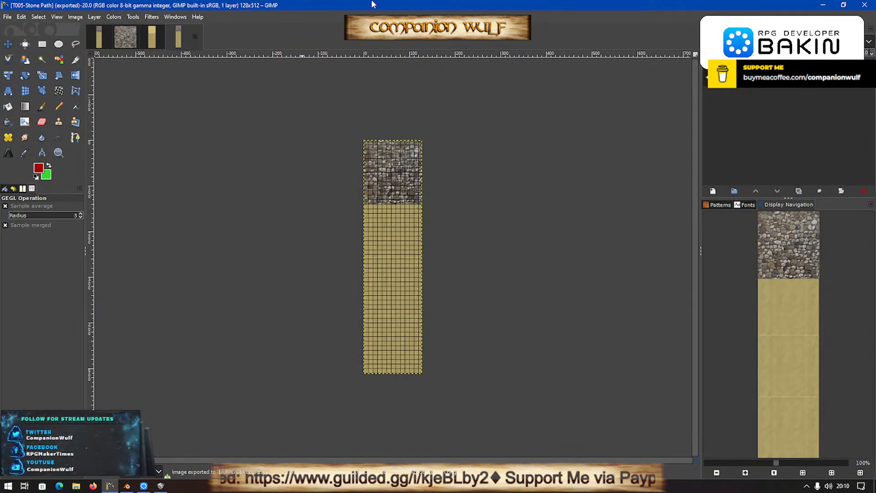
Reapply the Normal Map filter and export the result as T005-Stone Path_normal.png in the GROUND TERRAINS folder.
{"action": "key", "text": "ctrl+f"}
{"action": "key", "text": "ctrl+g"}
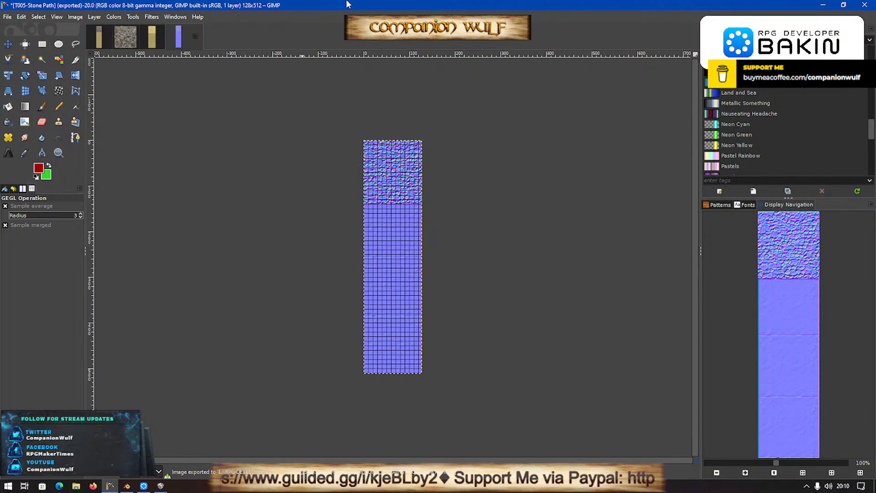
{"action": "key", "text": "ctrl+shift+e"}
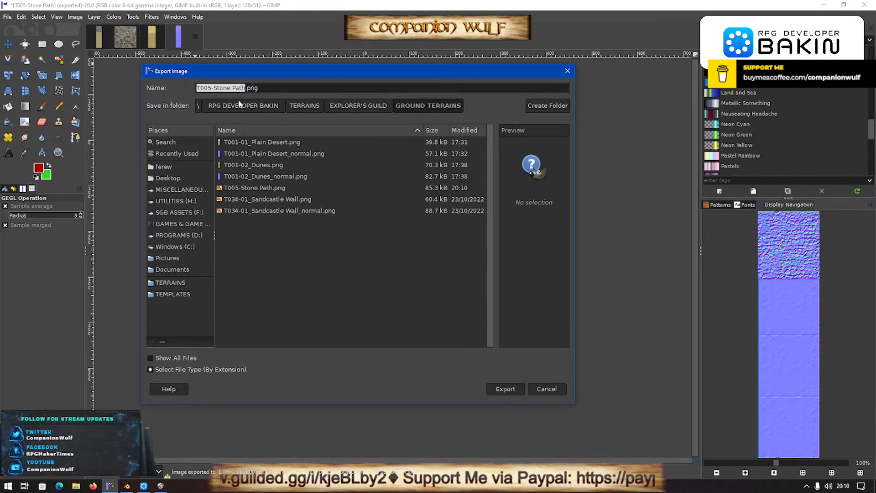
{"action": "left_click", "coordinate": [170, 152]}
{"action": "double_click", "coordinate": [275, 143]}
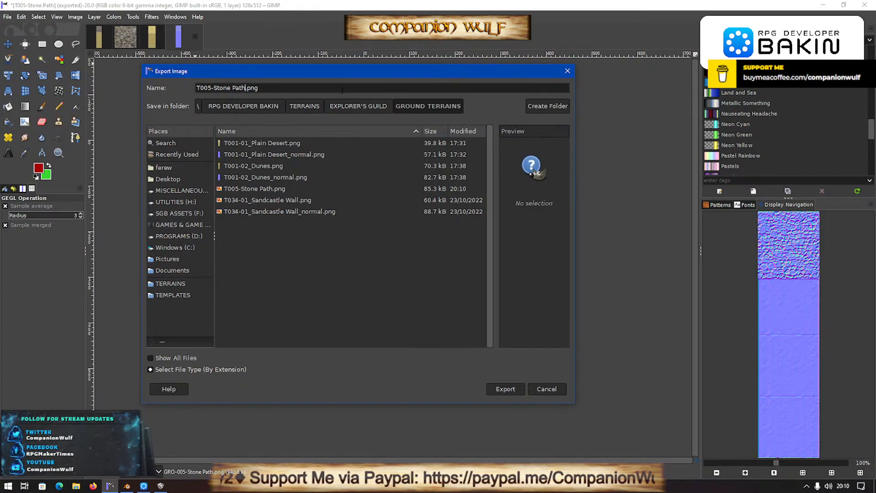
{"action": "key", "text": "Return"}
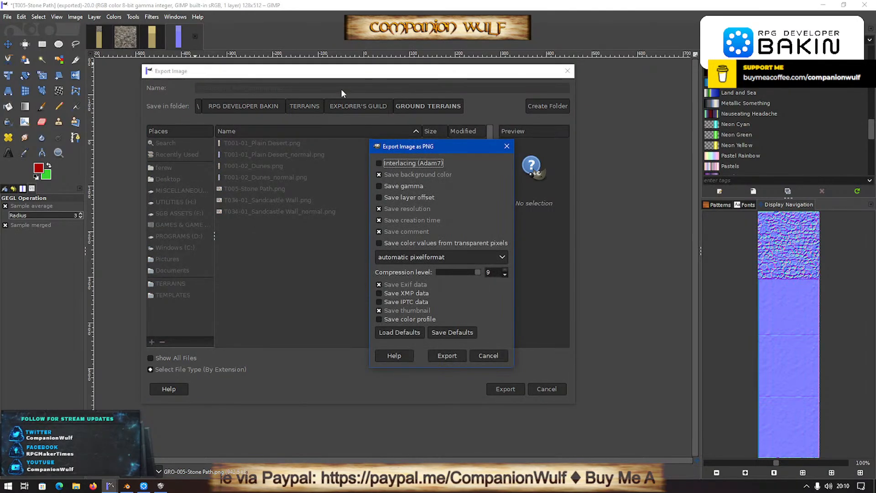
{"action": "key", "text": "Return"}
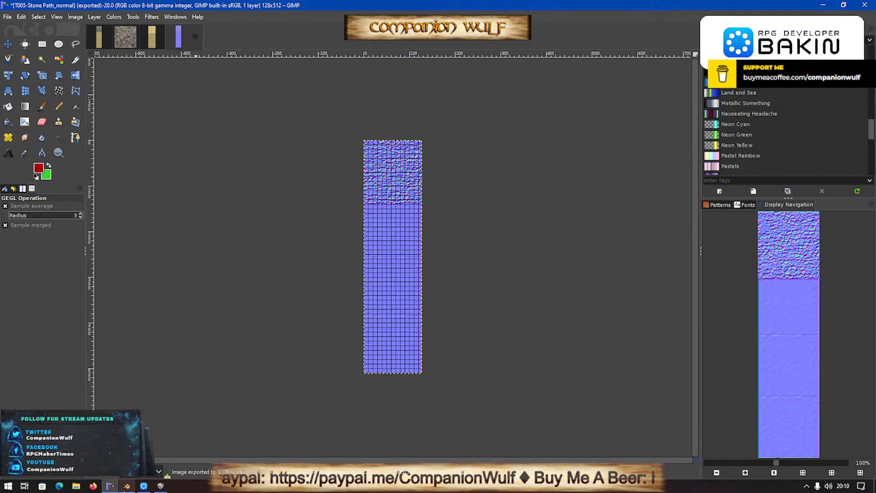
Switch to RPG Developer Bakin, refresh the Asset Picker, add T005-Stone Path.png as a terrain, and accept the resource changes.
{"action": "left_click", "coordinate": [146, 486]}
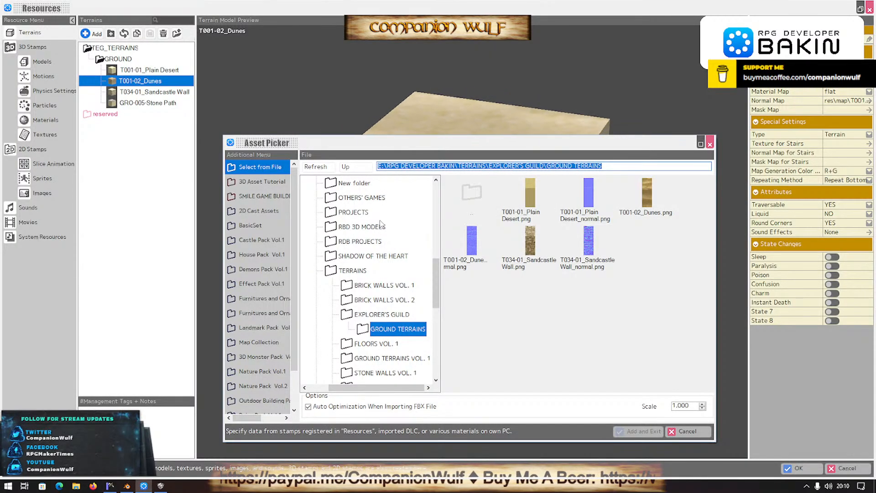
{"action": "left_click", "coordinate": [318, 168]}
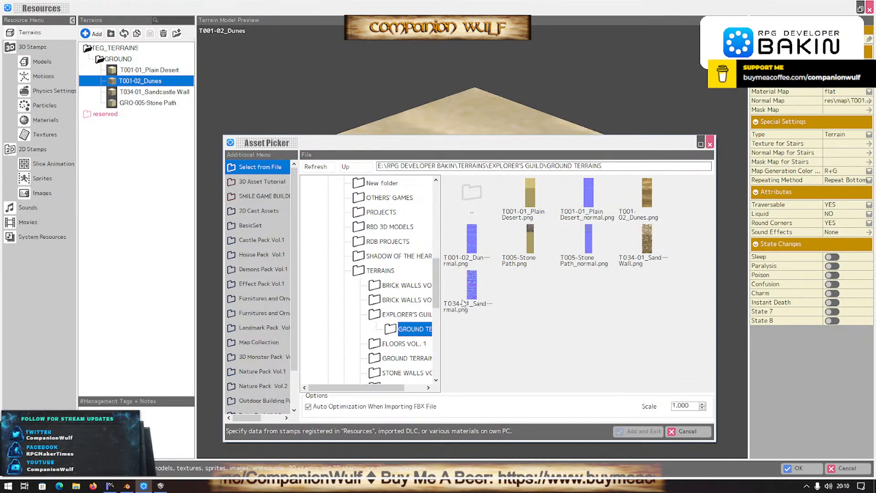
{"action": "left_click", "coordinate": [536, 243]}
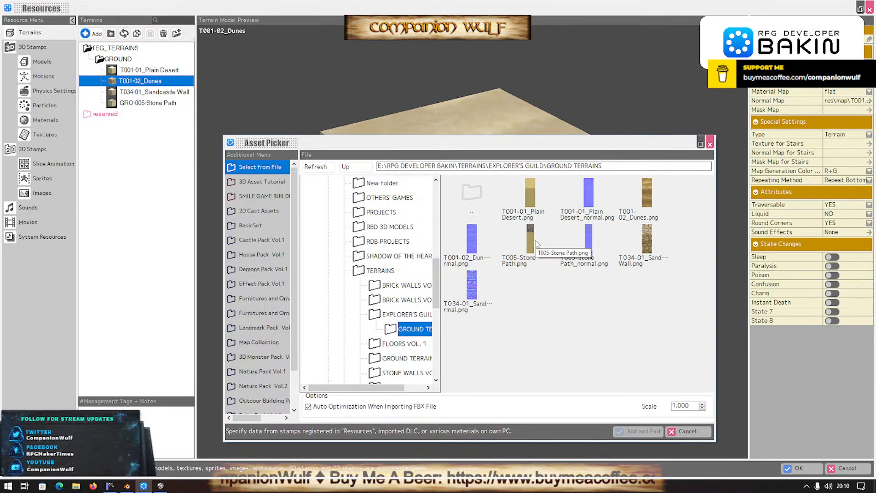
{"action": "double_click", "coordinate": [535, 239]}
{"action": "left_click", "coordinate": [440, 299]}
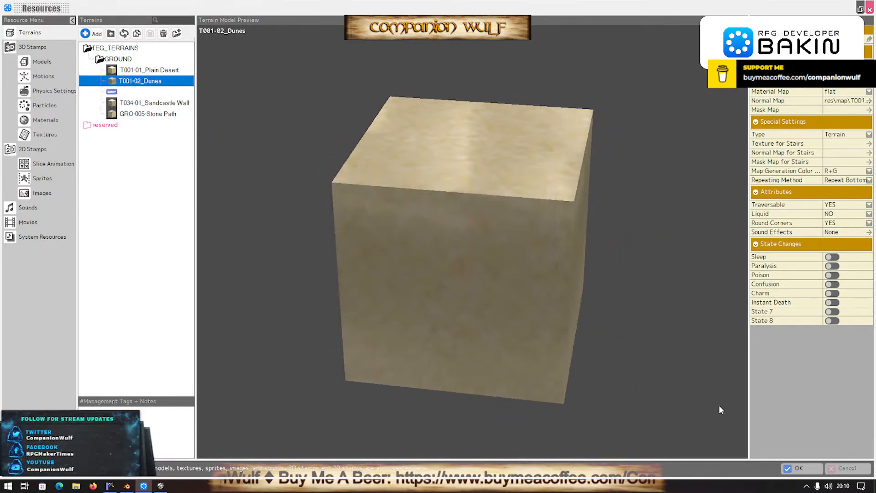
{"action": "left_click", "coordinate": [791, 467]}
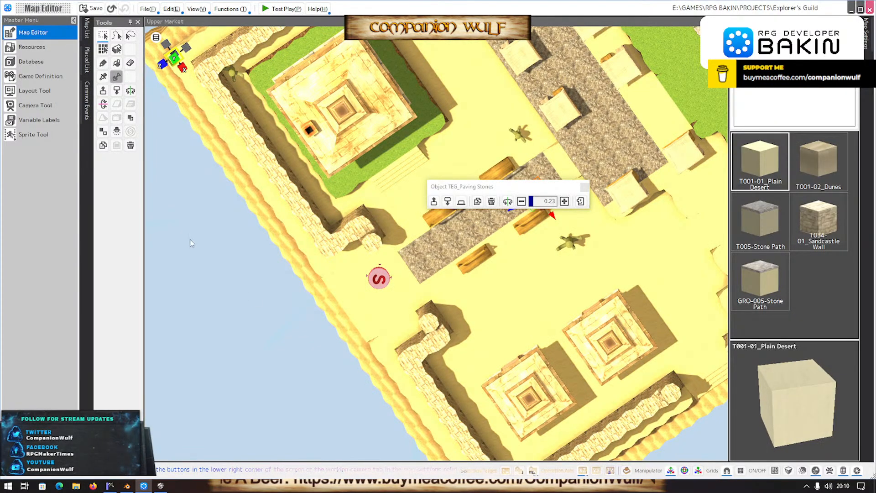
Delete the two paving stones at the stairs end of the narrow path between the wooden stands.
{"action": "left_click", "coordinate": [410, 261]}
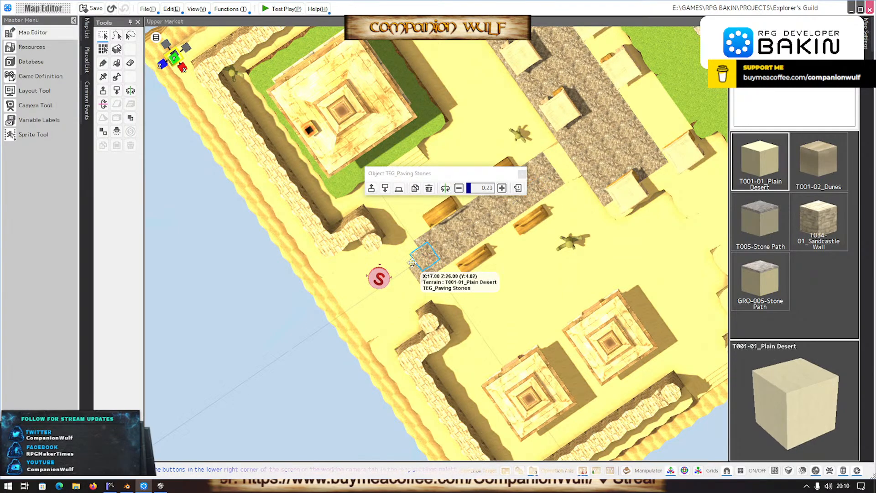
{"action": "left_click", "coordinate": [410, 260]}
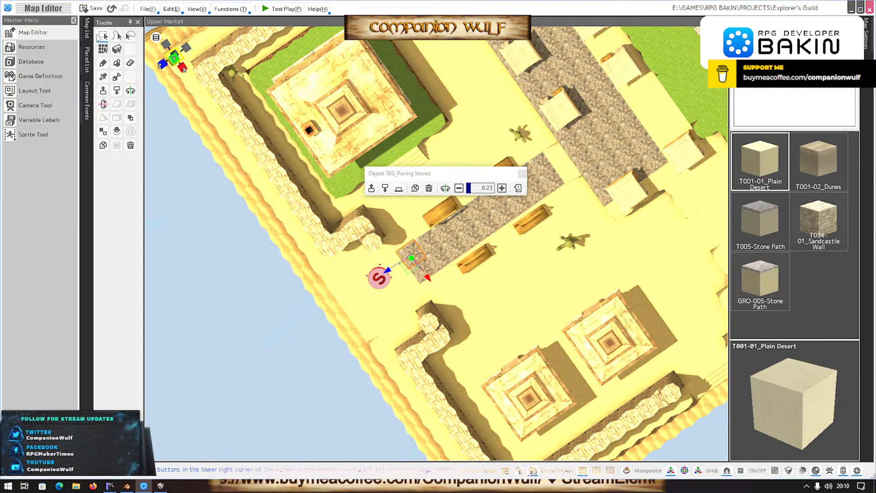
{"action": "left_click_drag", "start_coordinate": [391, 267], "coordinate": [542, 160]}
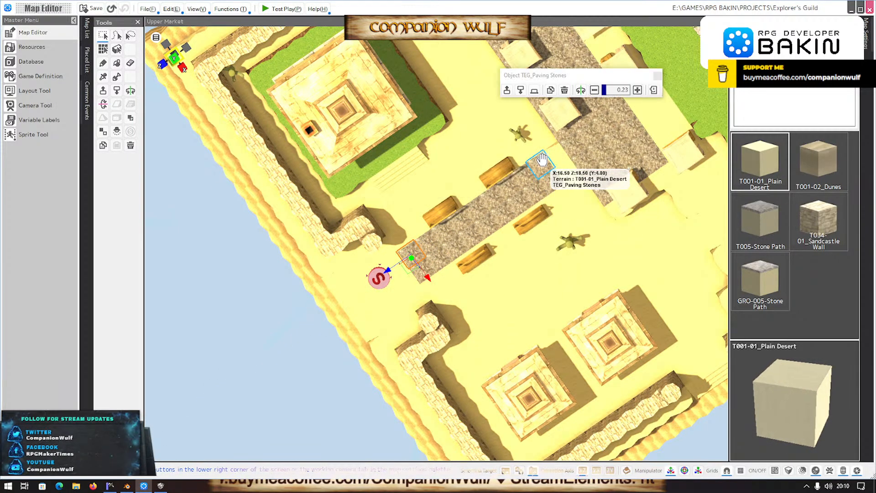
{"action": "key", "text": "Delete"}
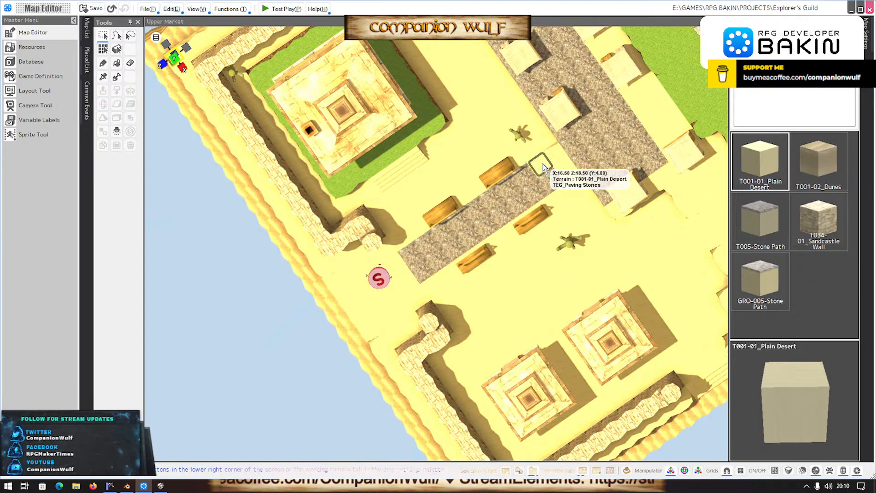
{"action": "left_click", "coordinate": [550, 180]}
{"action": "key", "text": "Delete"}
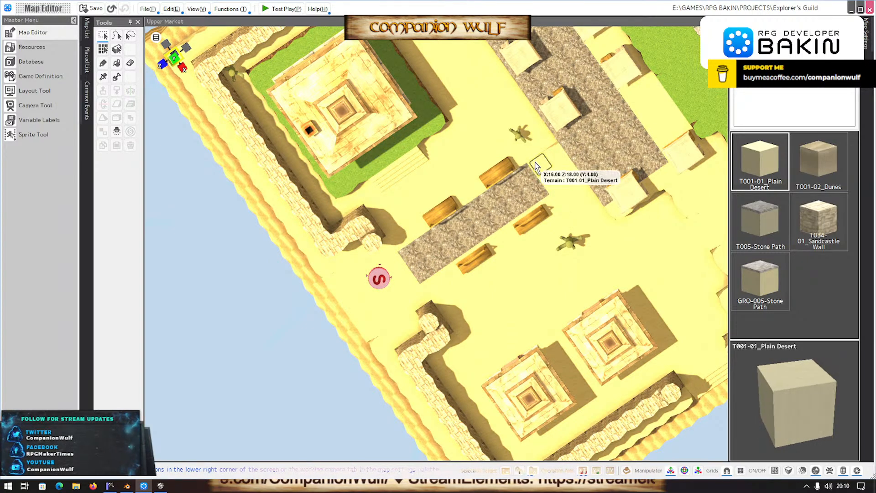
Select and delete the remaining two rows of paving stones between the four wooden stands.
{"action": "left_click_drag", "start_coordinate": [535, 163], "coordinate": [476, 237]}
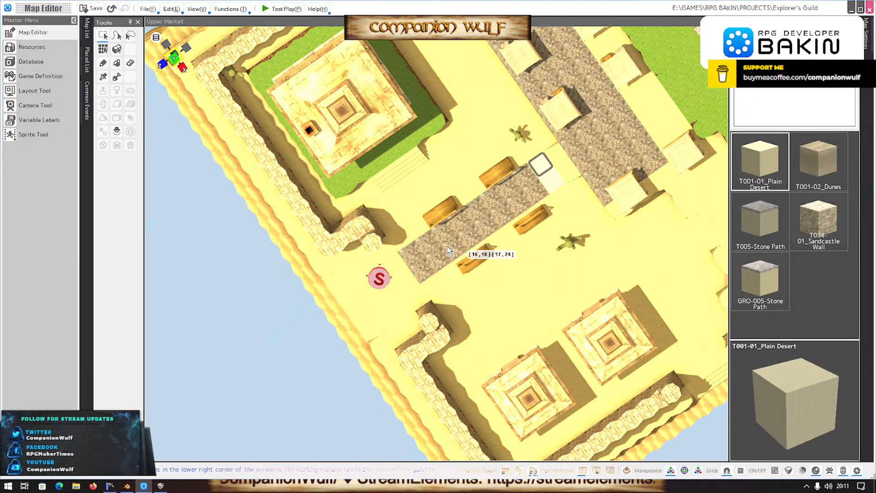
{"action": "left_click_drag", "start_coordinate": [401, 266], "coordinate": [402, 266]}
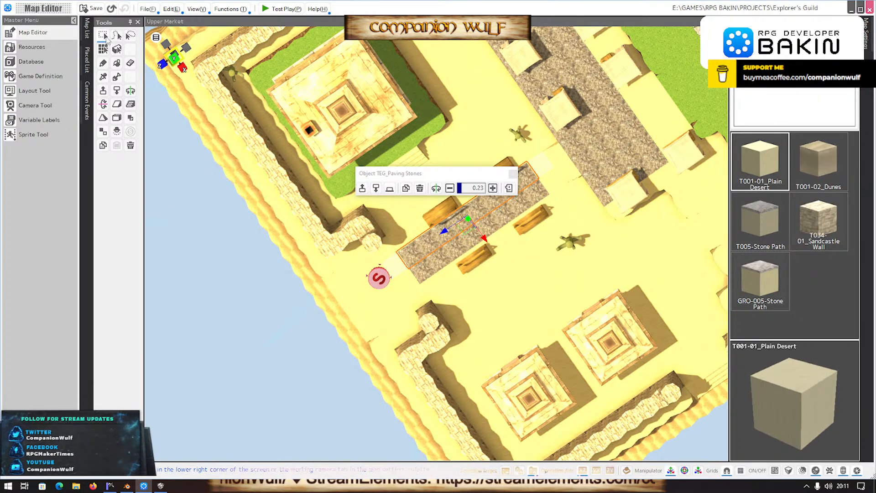
{"action": "left_click", "coordinate": [404, 252]}
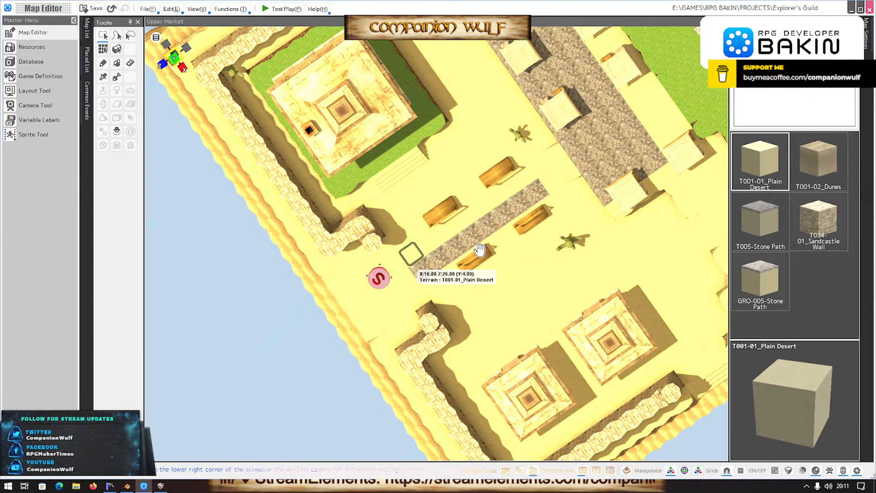
{"action": "left_click_drag", "start_coordinate": [550, 183], "coordinate": [408, 276]}
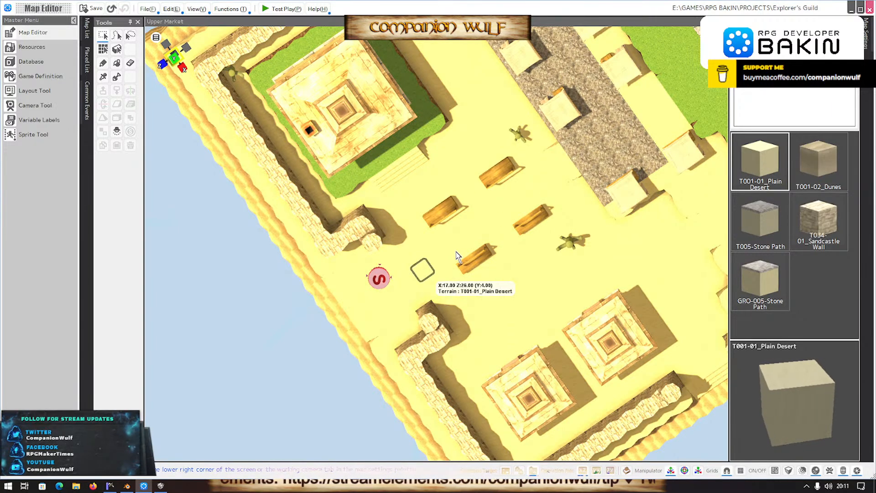
Move the blocky market stalls beside the large house and the one near the stairs off the wide paved strip.
{"action": "scroll", "coordinate": [587, 141], "scroll_direction": "down", "scroll_amount": 3}
{"action": "right_click_drag", "start_coordinate": [515, 65], "coordinate": [516, 65]}
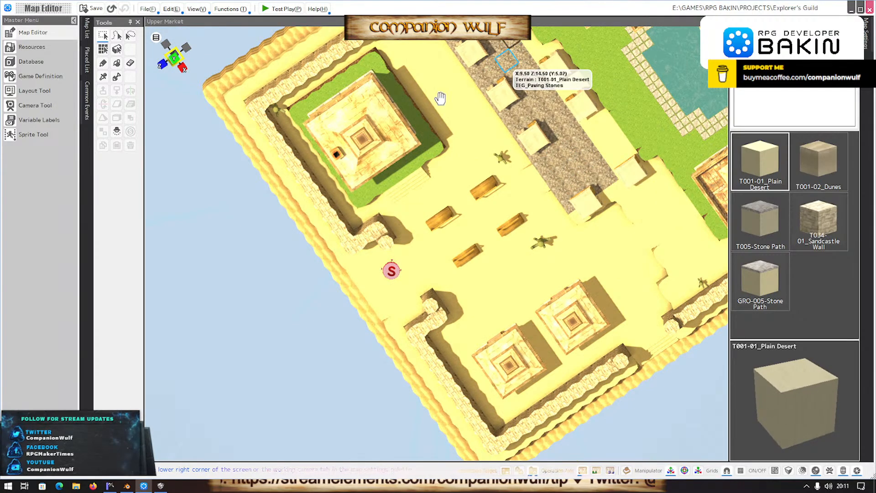
{"action": "scroll", "coordinate": [441, 166], "scroll_direction": "down", "scroll_amount": 1}
{"action": "left_click_drag", "start_coordinate": [469, 74], "coordinate": [423, 108]}
{"action": "left_click_drag", "start_coordinate": [496, 108], "coordinate": [462, 131]}
{"action": "left_click_drag", "start_coordinate": [536, 148], "coordinate": [494, 173]}
{"action": "left_click_drag", "start_coordinate": [578, 197], "coordinate": [606, 207]}
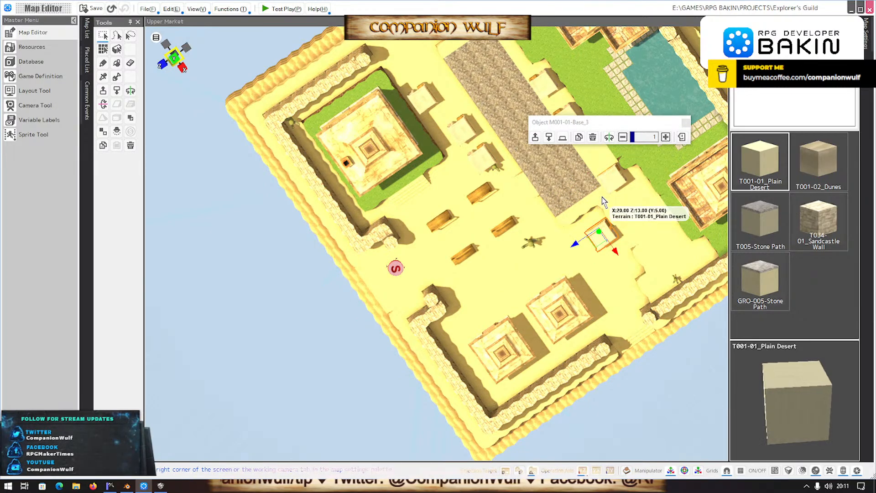
Select the whole wide strip of paving stones on the raised ground and delete it.
{"action": "left_click", "coordinate": [601, 196]}
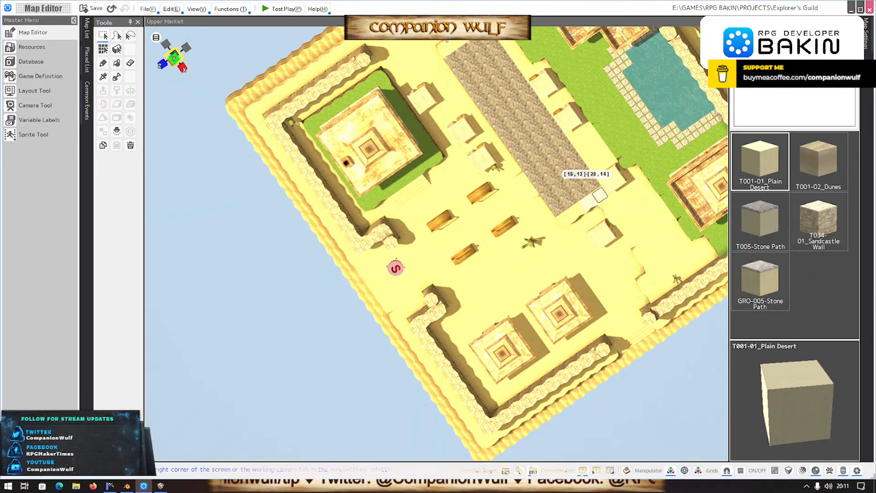
{"action": "left_click_drag", "start_coordinate": [453, 65], "coordinate": [453, 65]}
{"action": "right_click", "coordinate": [453, 64]}
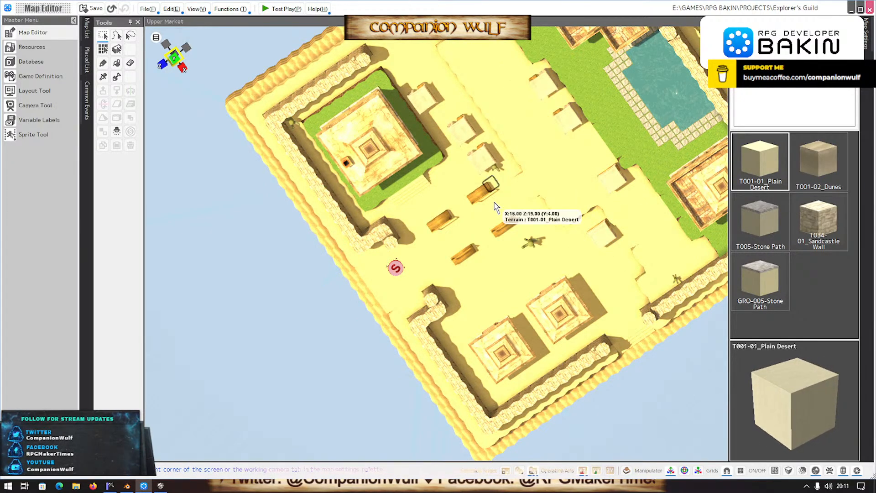
Examine the cleared Upper Market ground around the entrance, wooden stands and steps from several angles.
{"action": "scroll", "coordinate": [494, 199], "scroll_direction": "up", "scroll_amount": 2}
{"action": "middle_click_drag", "start_coordinate": [439, 340], "coordinate": [462, 257]}
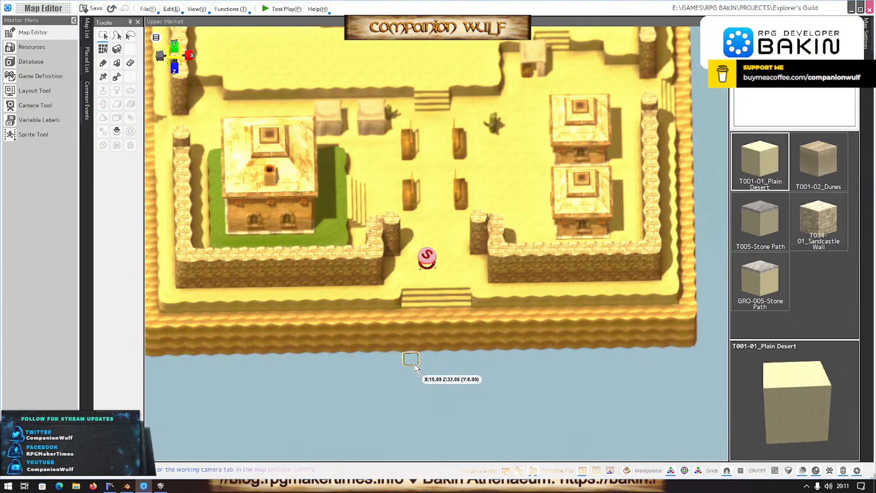
{"action": "mouse_move", "coordinate": [415, 365]}
{"action": "right_mouse_down"}
{"action": "mouse_move", "coordinate": [379, 356]}
{"action": "mouse_move", "coordinate": [372, 342]}
{"action": "right_mouse_up"}
{"action": "scroll", "coordinate": [394, 315], "scroll_direction": "up", "scroll_amount": 1}
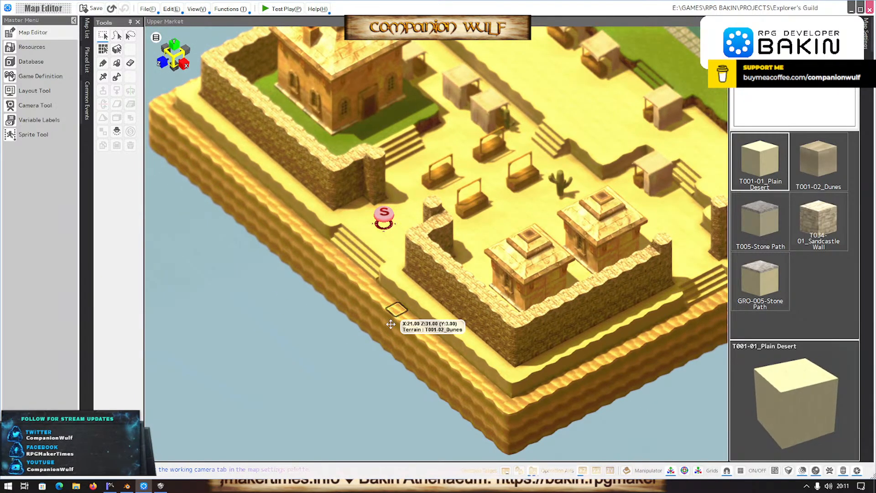
{"action": "middle_click_drag", "start_coordinate": [391, 323], "coordinate": [391, 329]}
{"action": "right_click_drag", "start_coordinate": [270, 307], "coordinate": [284, 362]}
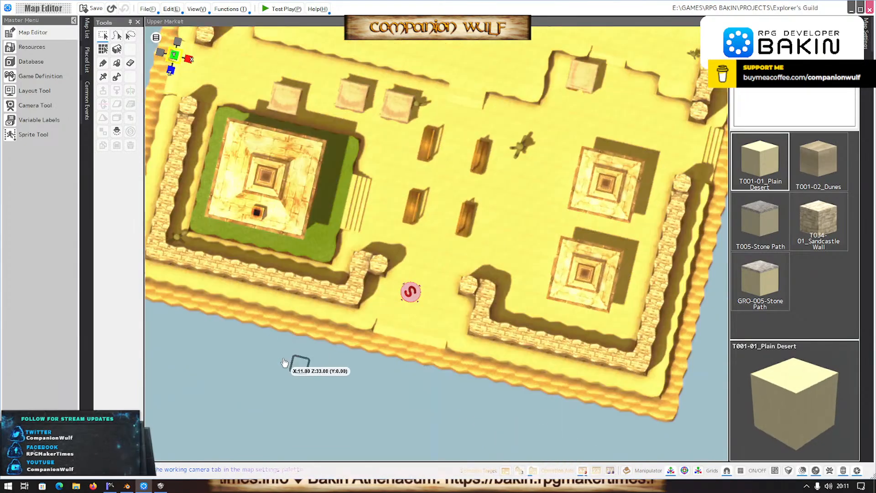
{"action": "scroll", "coordinate": [327, 297], "scroll_direction": "up", "scroll_amount": 2}
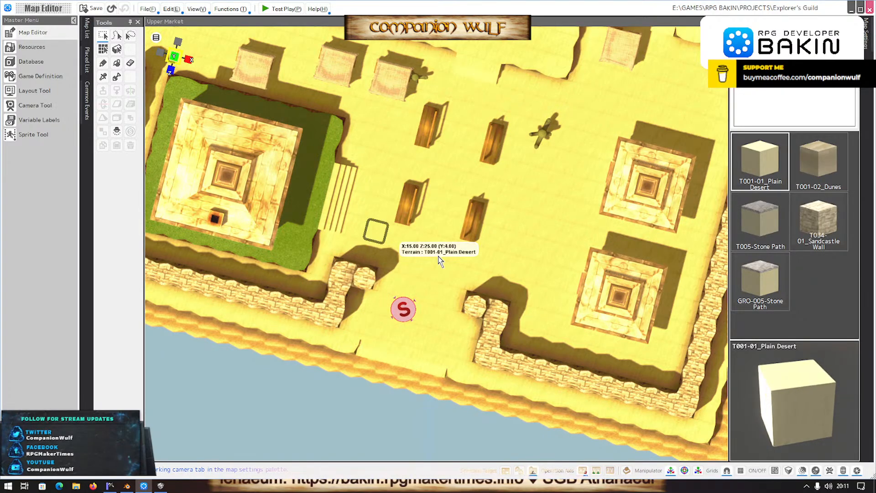
{"action": "middle_click_drag", "start_coordinate": [438, 256], "coordinate": [439, 206]}
{"action": "scroll", "coordinate": [439, 205], "scroll_direction": "down", "scroll_amount": 1}
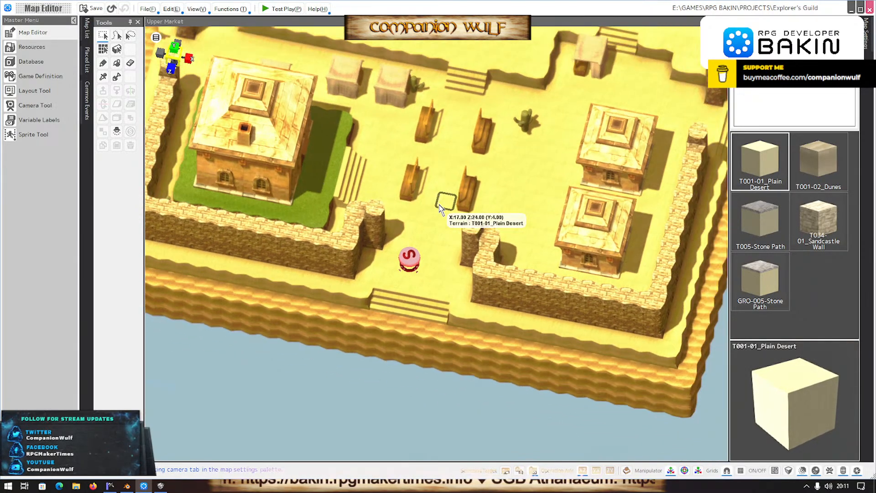
{"action": "scroll", "coordinate": [434, 206], "scroll_direction": "down", "scroll_amount": 3}
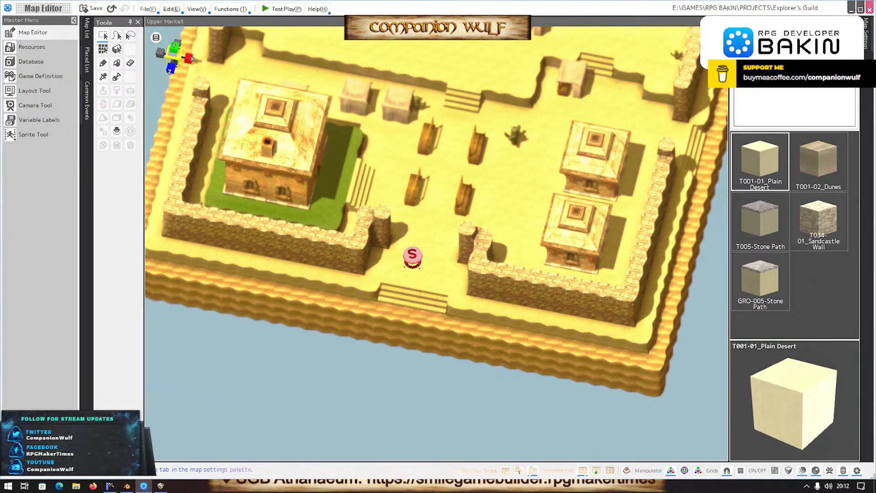
Paint a two-tile-wide path of GRO-005-Stone Path terrain between the wooden stands, up to the foot of the stairs.
{"action": "left_click", "coordinate": [769, 285]}
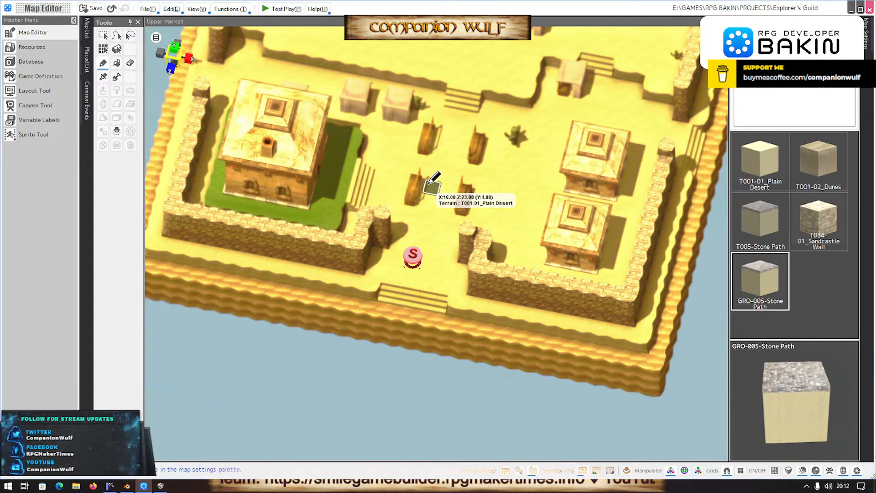
{"action": "mouse_move", "coordinate": [431, 186]}
{"action": "left_mouse_down"}
{"action": "mouse_move", "coordinate": [411, 271]}
{"action": "mouse_move", "coordinate": [422, 241]}
{"action": "mouse_move", "coordinate": [433, 248]}
{"action": "mouse_move", "coordinate": [439, 214]}
{"action": "mouse_move", "coordinate": [420, 213]}
{"action": "mouse_move", "coordinate": [454, 114]}
{"action": "mouse_move", "coordinate": [468, 108]}
{"action": "mouse_move", "coordinate": [434, 222]}
{"action": "left_mouse_up"}
{"action": "key", "text": "ctrl+z"}
{"action": "scroll", "coordinate": [440, 205], "scroll_direction": "up", "scroll_amount": 1}
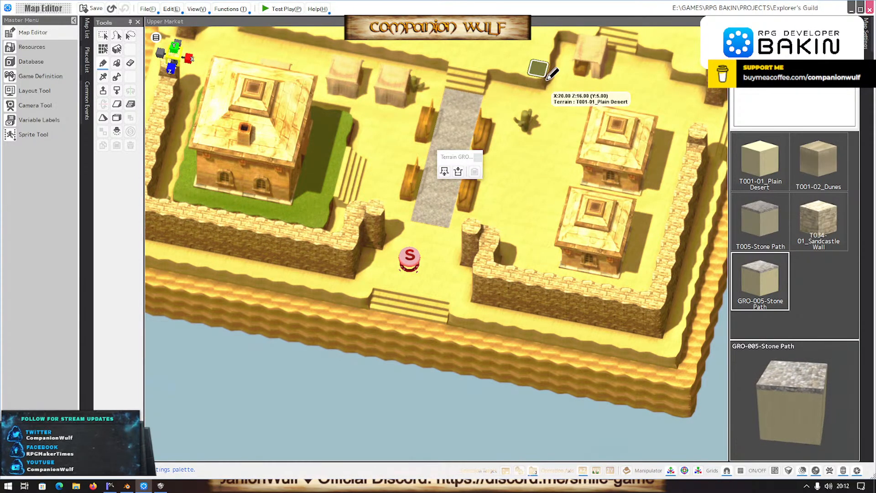
Erase the stairs at the far end of the new stone path.
{"action": "scroll", "coordinate": [545, 161], "scroll_direction": "down", "scroll_amount": 1}
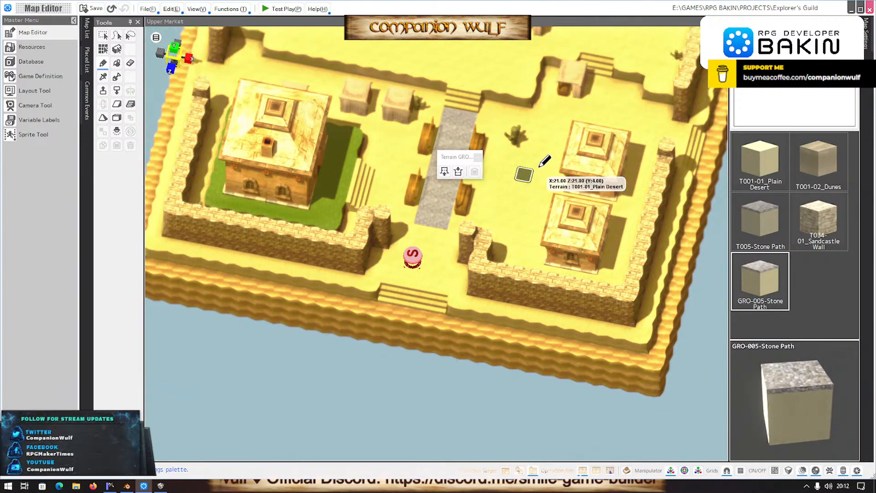
{"action": "middle_click_drag", "start_coordinate": [523, 128], "coordinate": [578, 137]}
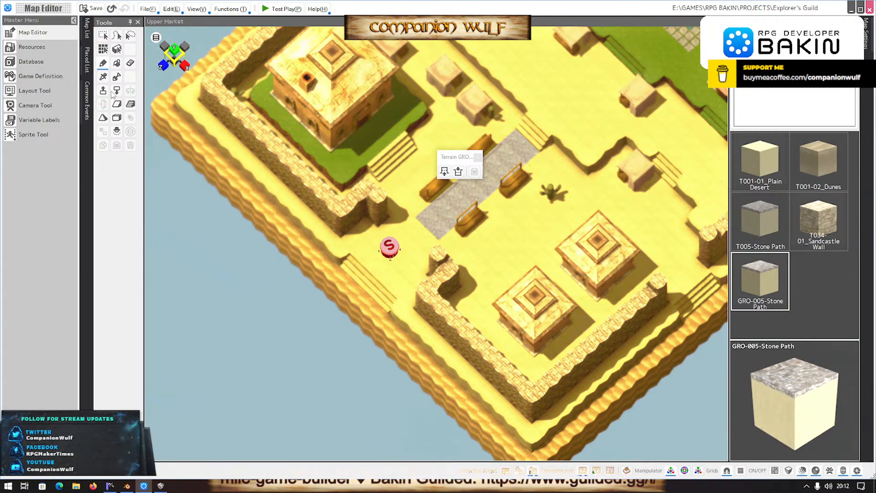
{"action": "left_click", "coordinate": [130, 63]}
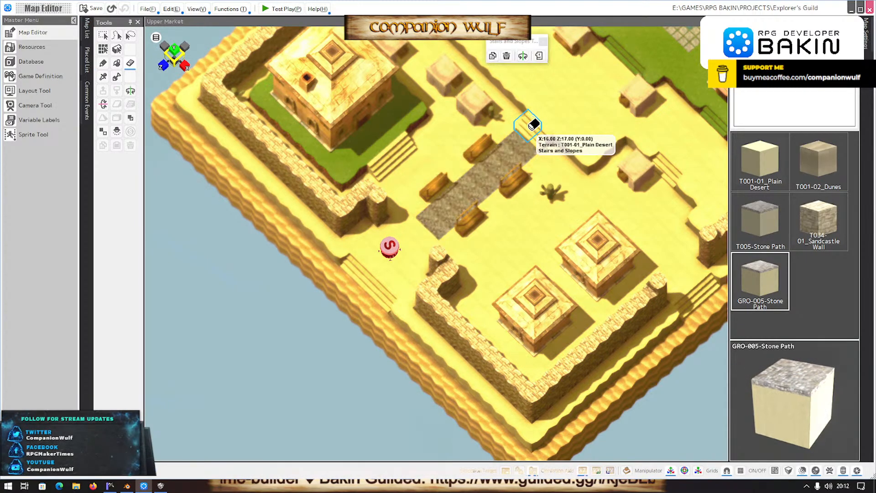
{"action": "left_click", "coordinate": [552, 141]}
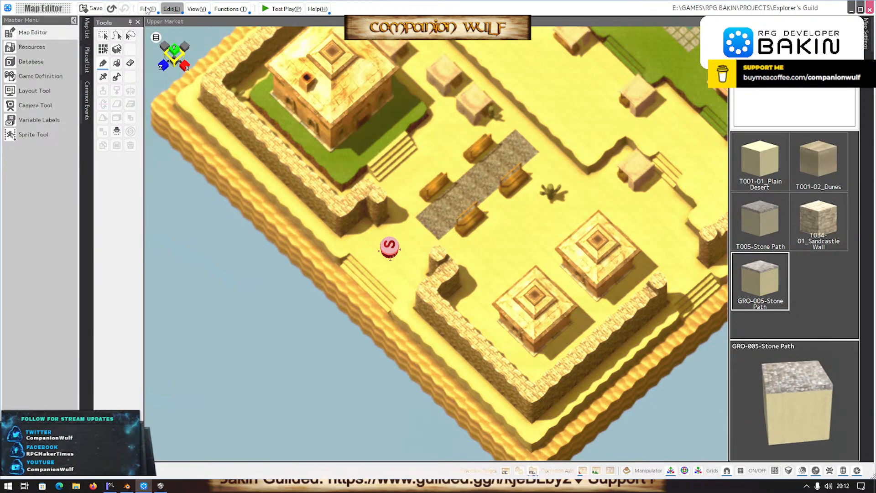
Extend the path with two GRO-005-Stone Path tiles at its far end and try converting them to stairs with influential elevation 4.
{"action": "left_click", "coordinate": [87, 29]}
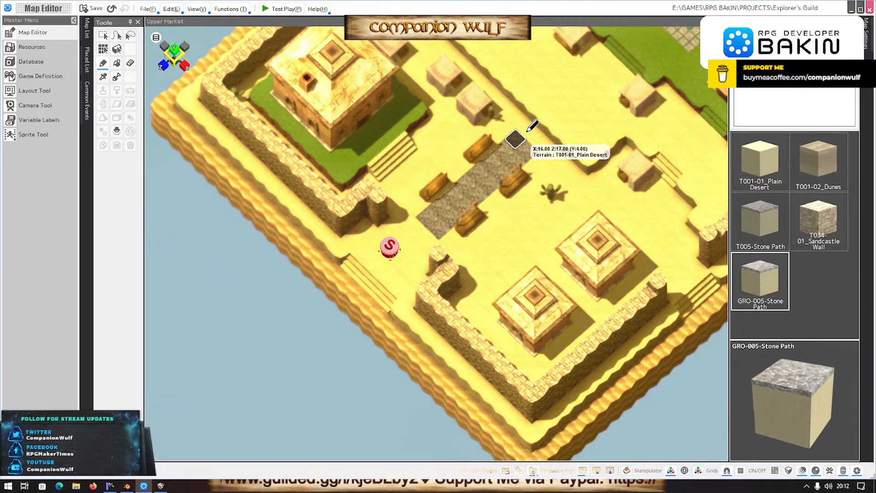
{"action": "left_click", "coordinate": [544, 132]}
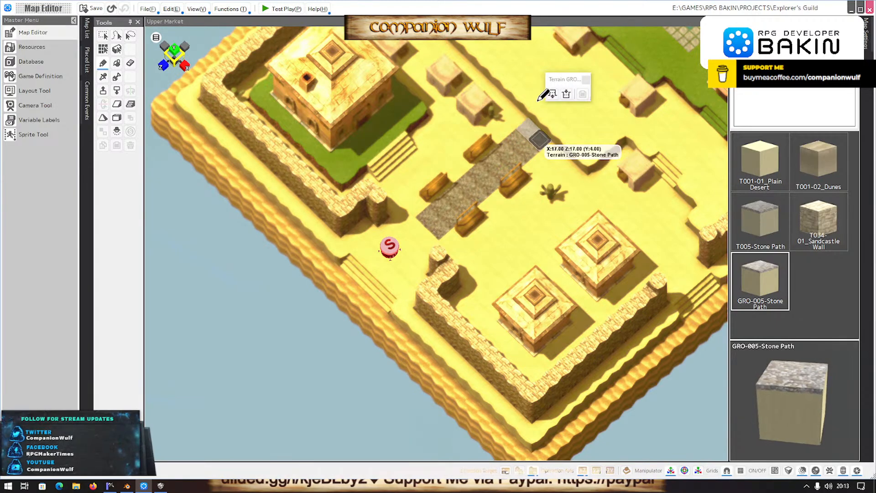
{"action": "left_click", "coordinate": [130, 104]}
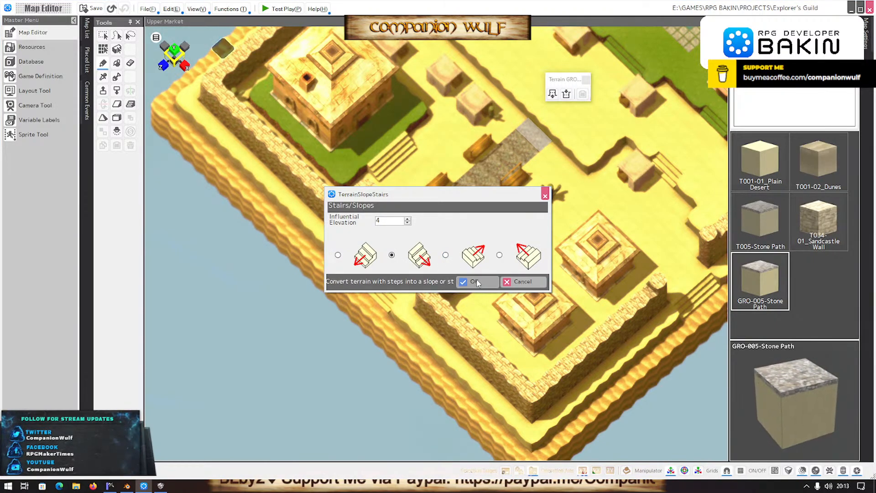
{"action": "left_click", "coordinate": [474, 282]}
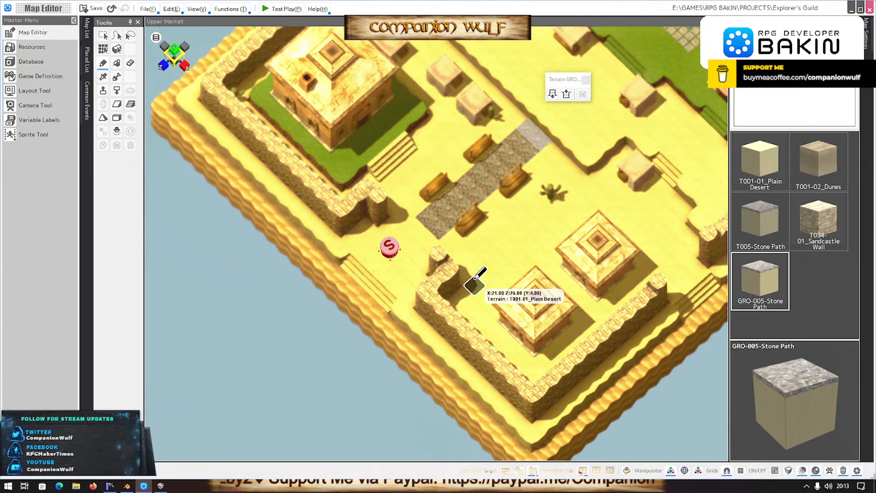
{"action": "left_click", "coordinate": [131, 104]}
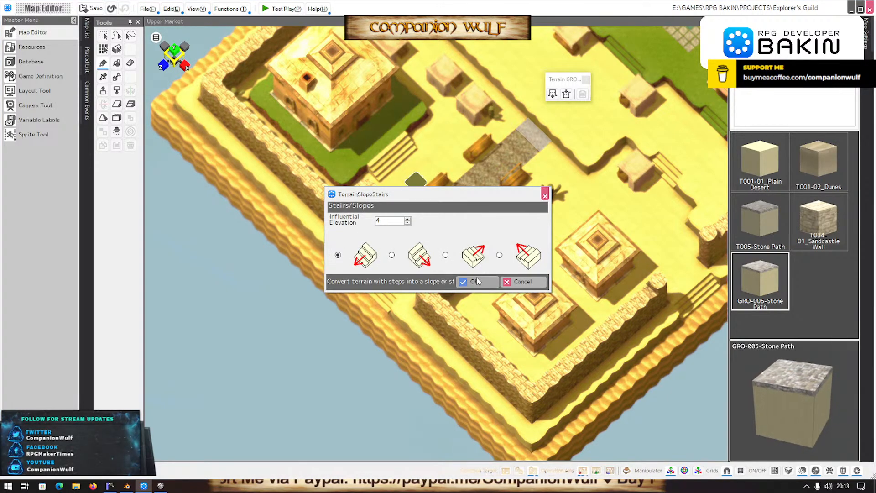
{"action": "left_click", "coordinate": [474, 281]}
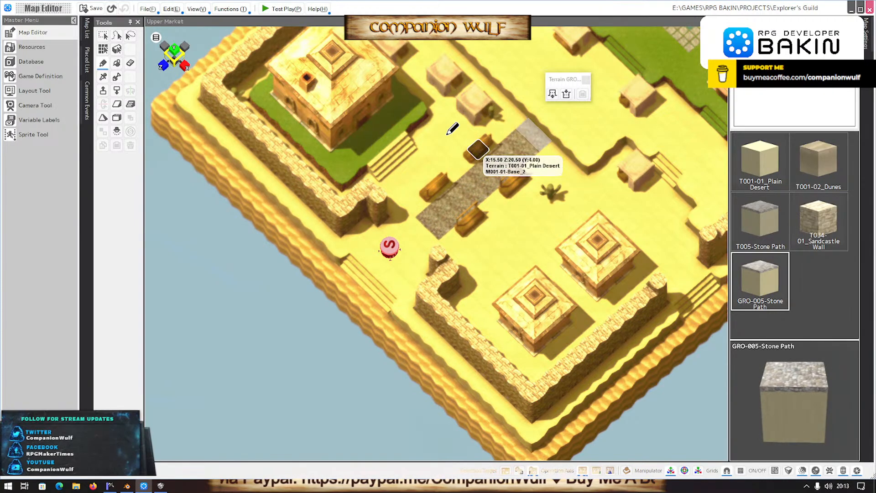
Adjust the height of the two end tiles by one level and convert them into stairs up to the raised ground.
{"action": "left_click", "coordinate": [552, 95]}
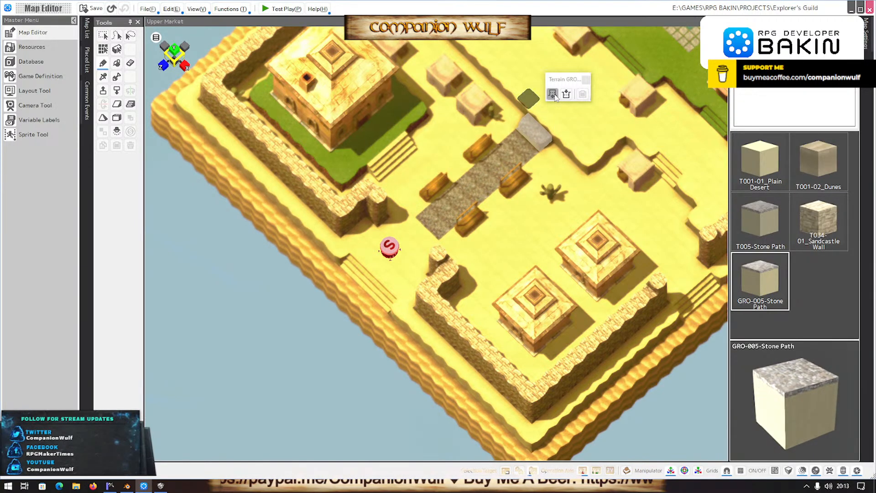
{"action": "middle_click_drag", "start_coordinate": [562, 198], "coordinate": [632, 181]}
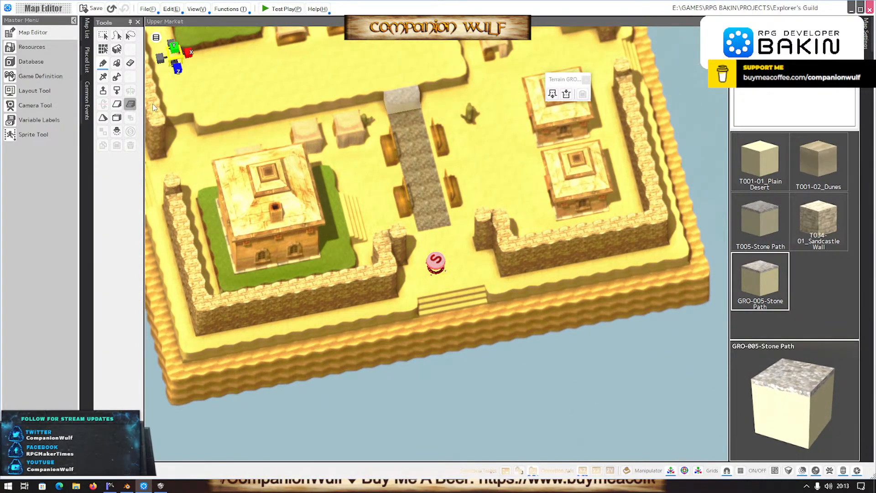
{"action": "left_click", "coordinate": [130, 104]}
{"action": "left_click", "coordinate": [472, 281]}
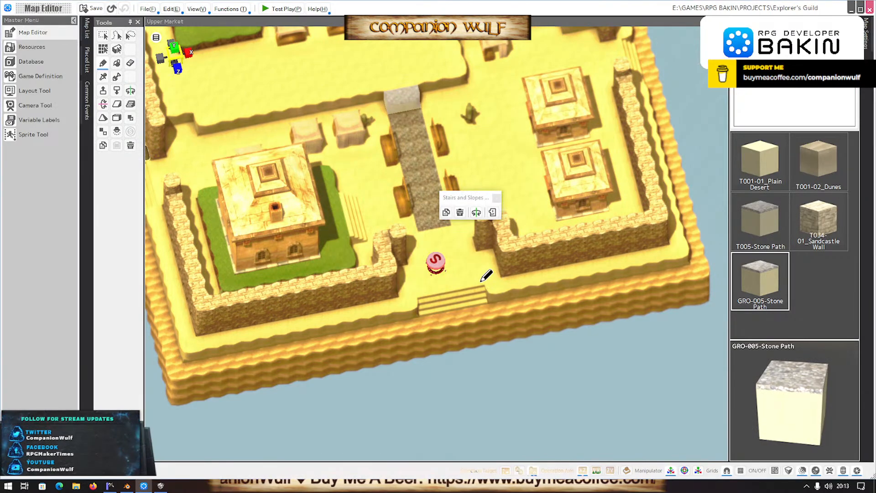
{"action": "middle_click_drag", "start_coordinate": [452, 240], "coordinate": [430, 239]}
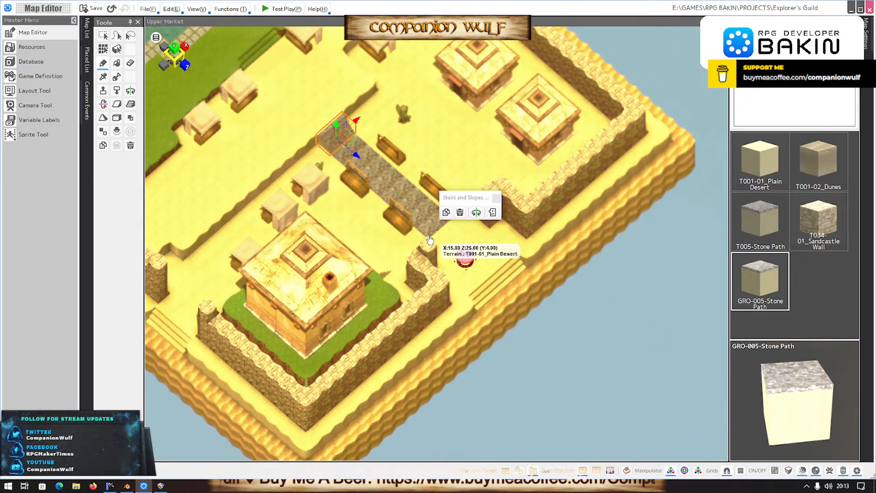
Move the M001-01-Base_3 stall directly behind the large house onto the raised ground.
{"action": "scroll", "coordinate": [257, 165], "scroll_direction": "down", "scroll_amount": 2}
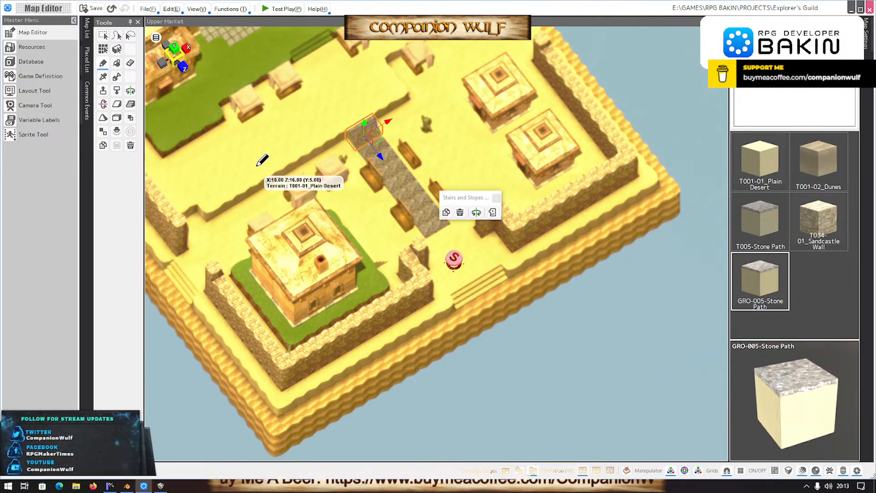
{"action": "mouse_move", "coordinate": [246, 162]}
{"action": "middle_mouse_down"}
{"action": "mouse_move", "coordinate": [234, 177]}
{"action": "mouse_move", "coordinate": [225, 172]}
{"action": "middle_mouse_up"}
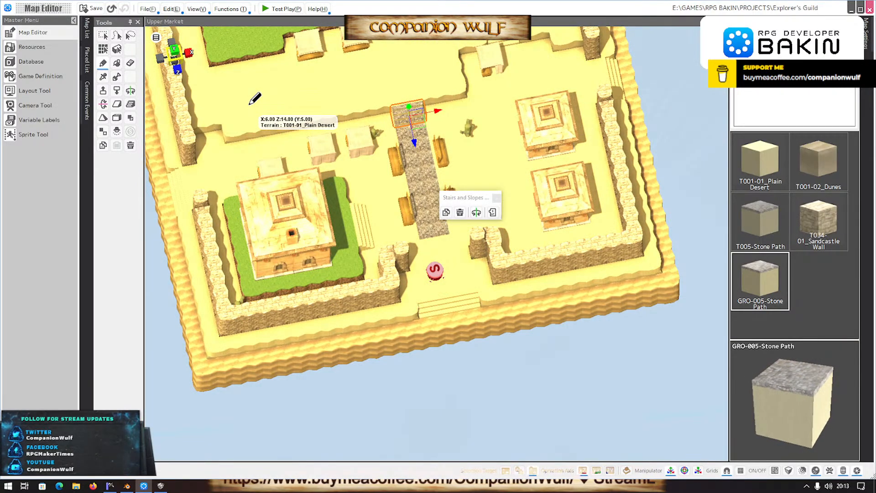
{"action": "scroll", "coordinate": [247, 103], "scroll_direction": "down", "scroll_amount": 1}
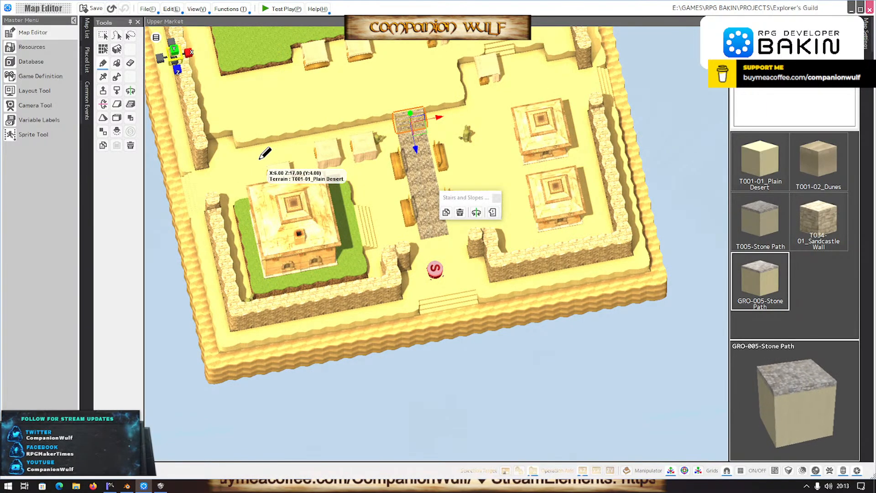
{"action": "left_click", "coordinate": [277, 173]}
{"action": "right_click", "coordinate": [277, 173]}
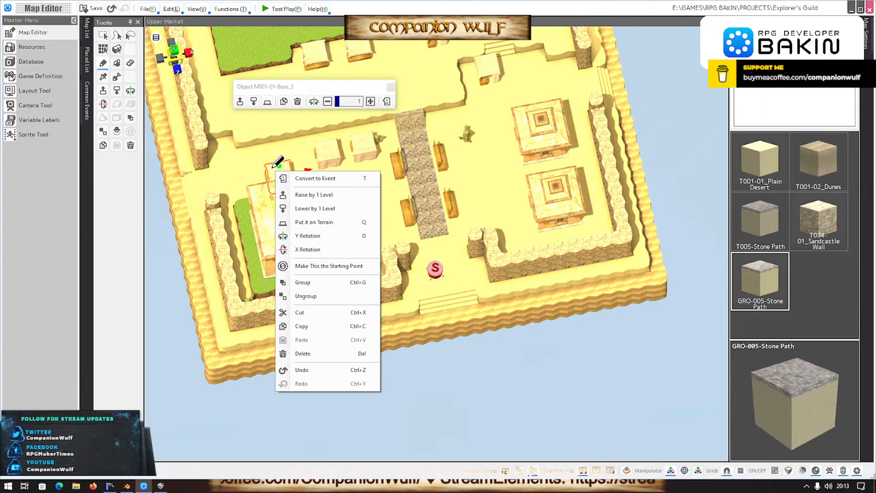
{"action": "right_click_drag", "start_coordinate": [224, 212], "coordinate": [264, 237]}
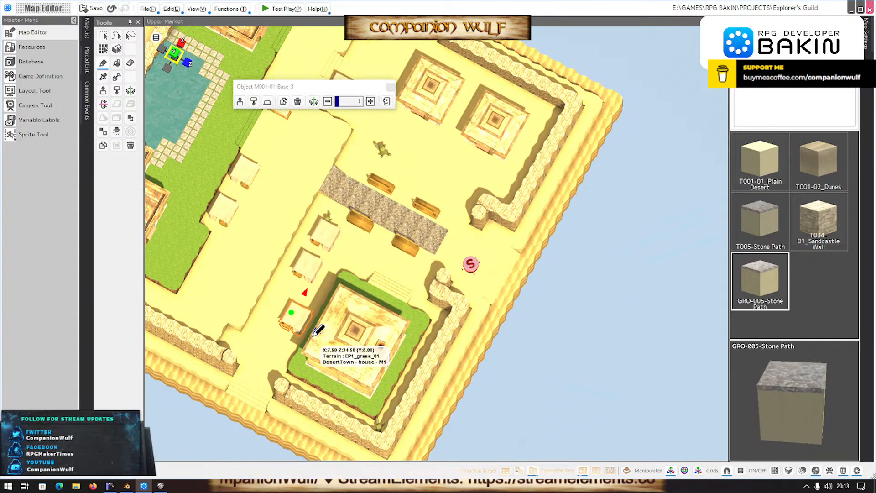
{"action": "key", "text": "space"}
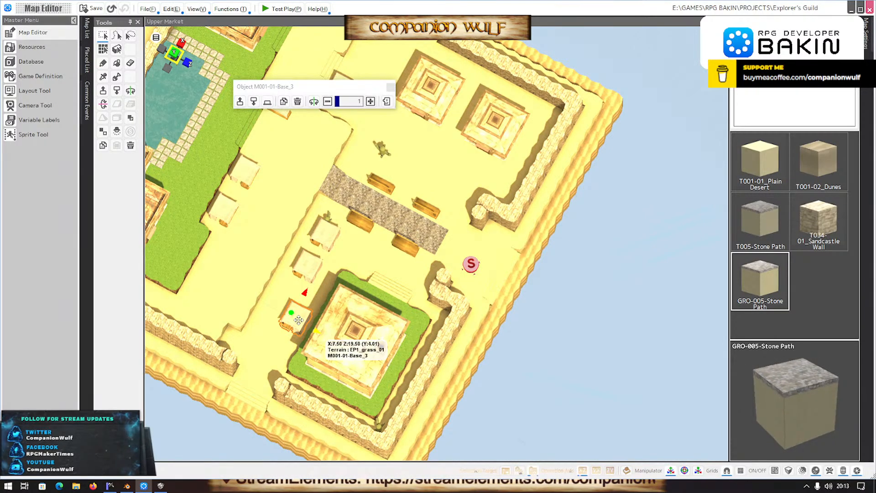
{"action": "left_click_drag", "start_coordinate": [298, 320], "coordinate": [258, 308]}
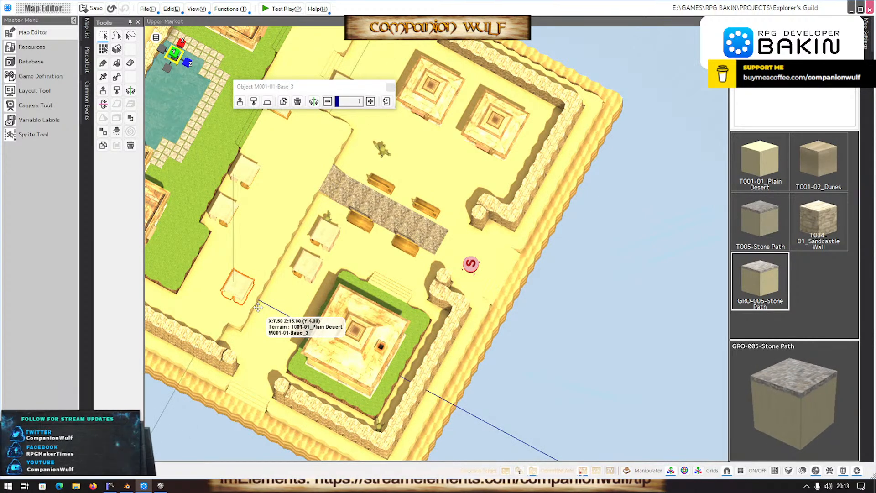
Move the other two M001-01-Base_3 stalls onto the raised ground, lining them up in a row with the first.
{"action": "left_click", "coordinate": [309, 268]}
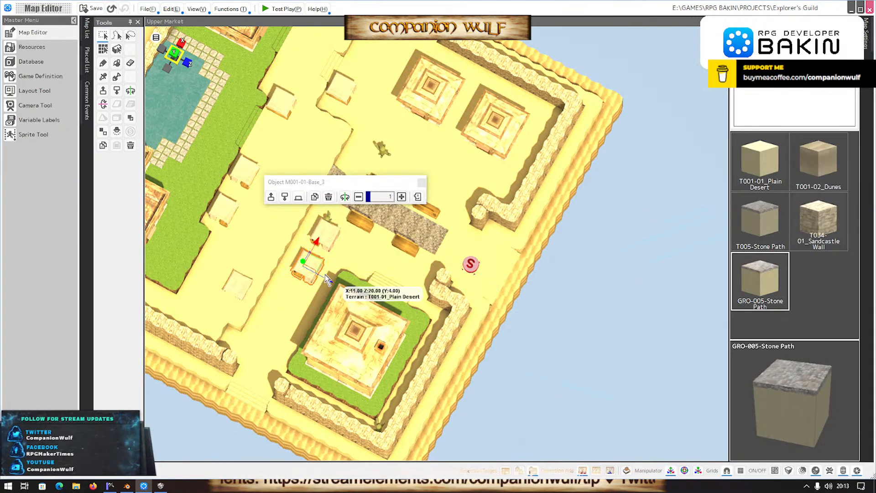
{"action": "left_click_drag", "start_coordinate": [327, 280], "coordinate": [307, 255]}
{"action": "left_click", "coordinate": [325, 235]}
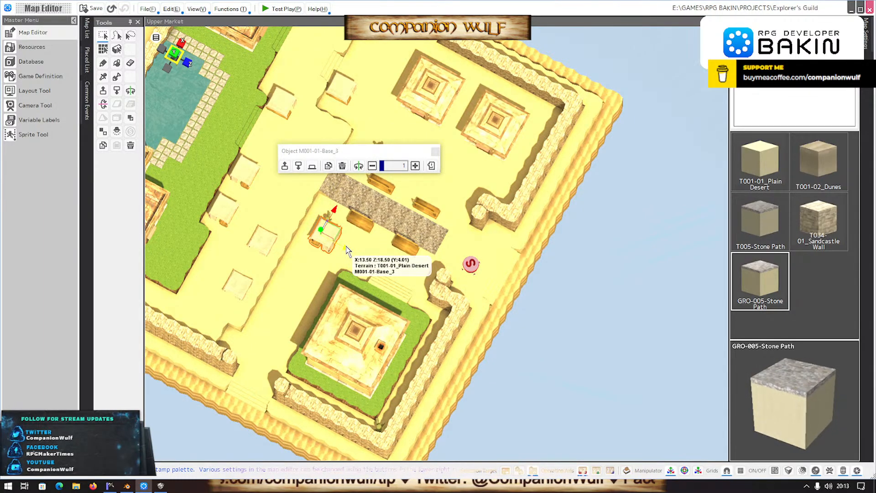
{"action": "left_click_drag", "start_coordinate": [345, 250], "coordinate": [297, 228]}
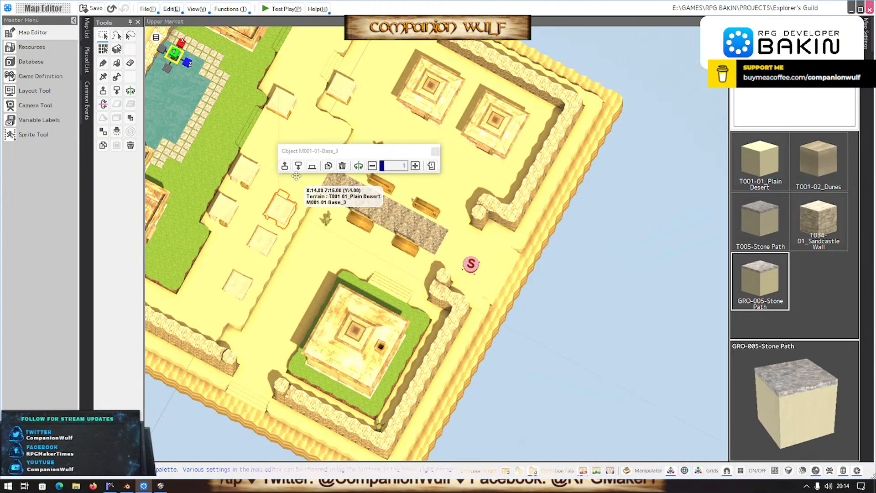
{"action": "middle_click_drag", "start_coordinate": [388, 356], "coordinate": [556, 89]}
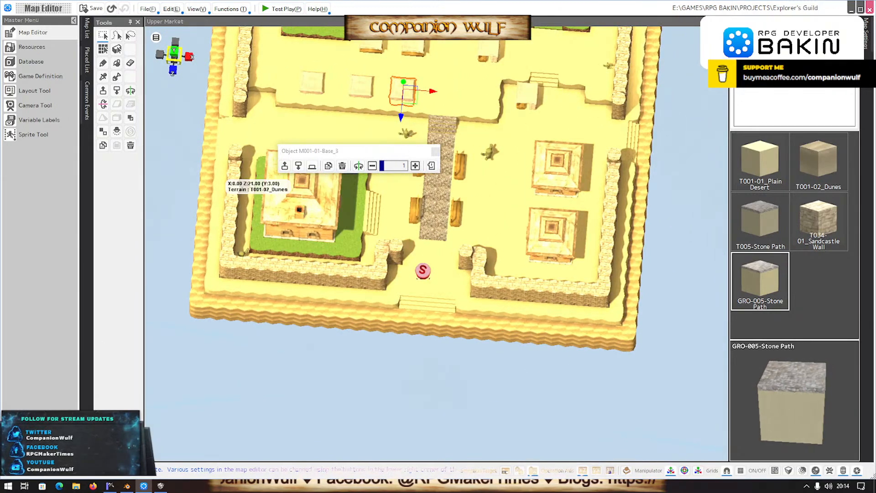
Switch to SMILE GAME BUILDER and examine the interior layout of The Explorer's Guild map.
{"action": "left_click", "coordinate": [160, 485]}
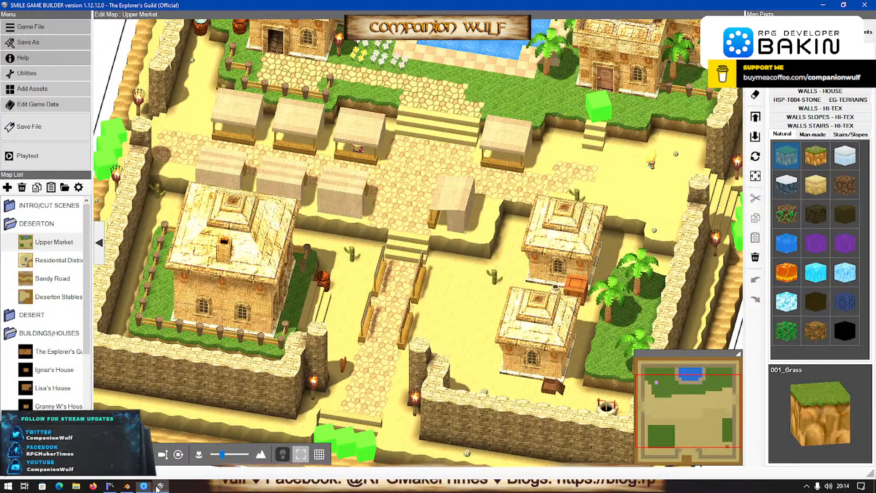
{"action": "left_click", "coordinate": [54, 352]}
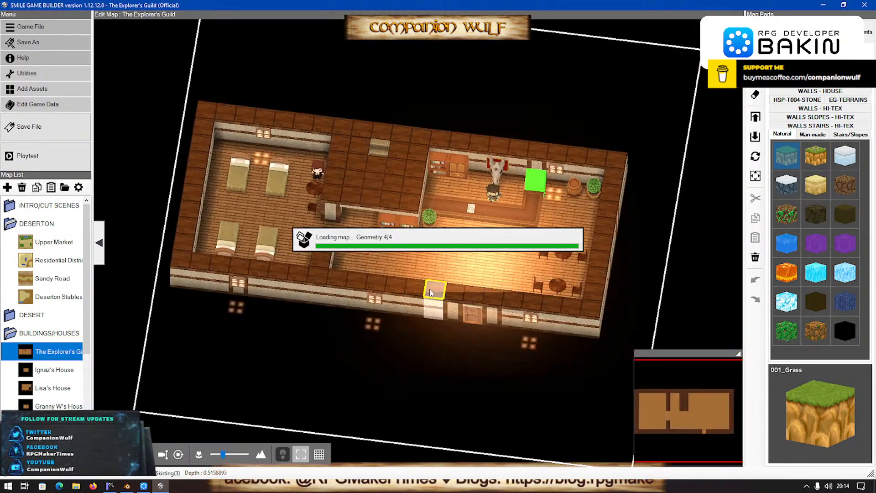
{"action": "scroll", "coordinate": [496, 212], "scroll_direction": "up", "scroll_amount": 3}
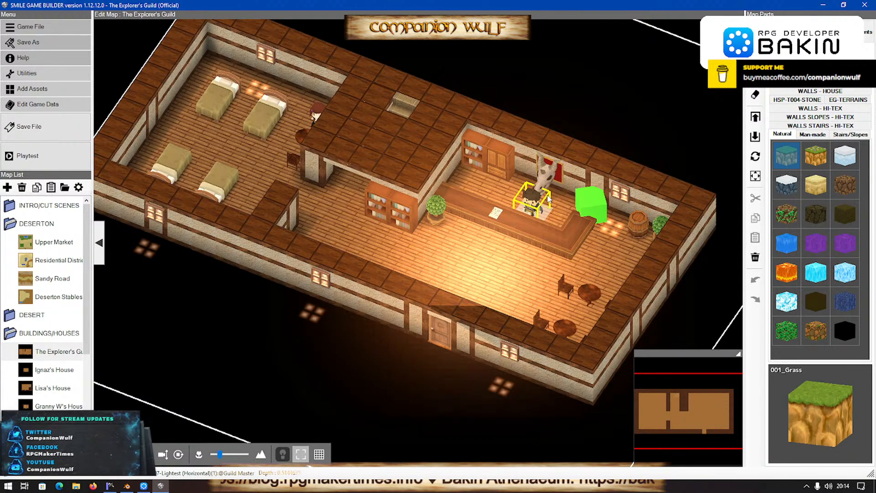
{"action": "scroll", "coordinate": [559, 235], "scroll_direction": "up", "scroll_amount": 2}
{"action": "scroll", "coordinate": [559, 236], "scroll_direction": "down", "scroll_amount": 4}
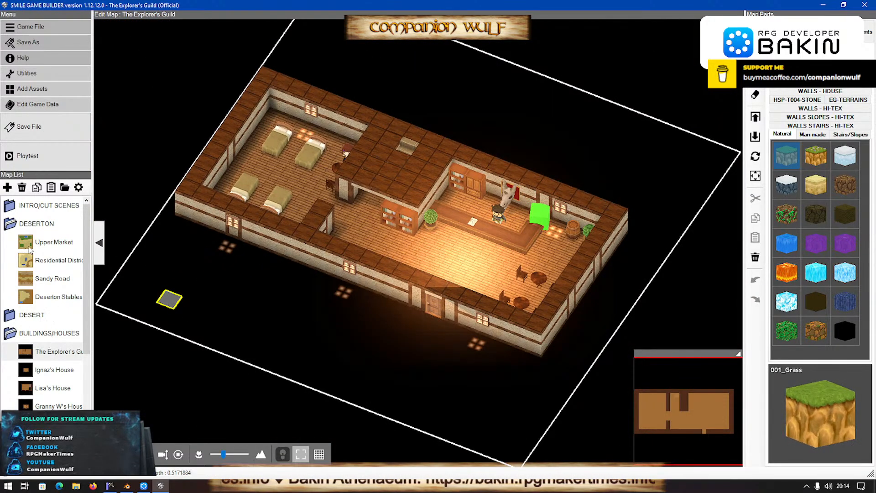
Examine the original Upper Market map, including its stalls, paving, fountain and stairs, from different angles.
{"action": "left_click", "coordinate": [50, 244]}
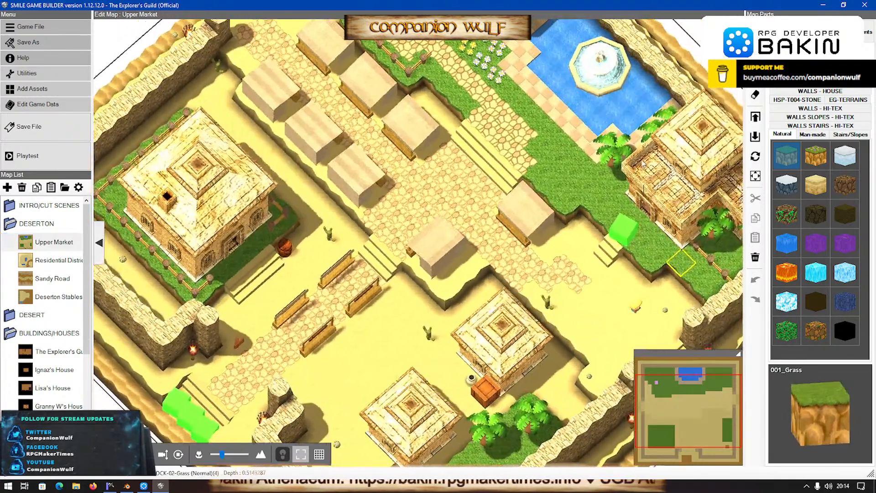
{"action": "middle_click_drag", "start_coordinate": [643, 164], "coordinate": [641, 156]}
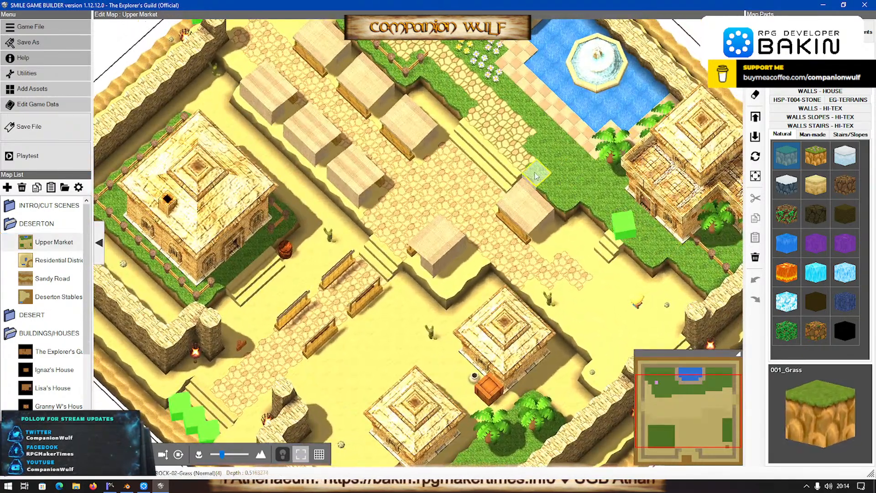
{"action": "middle_click_drag", "start_coordinate": [635, 291], "coordinate": [589, 319]}
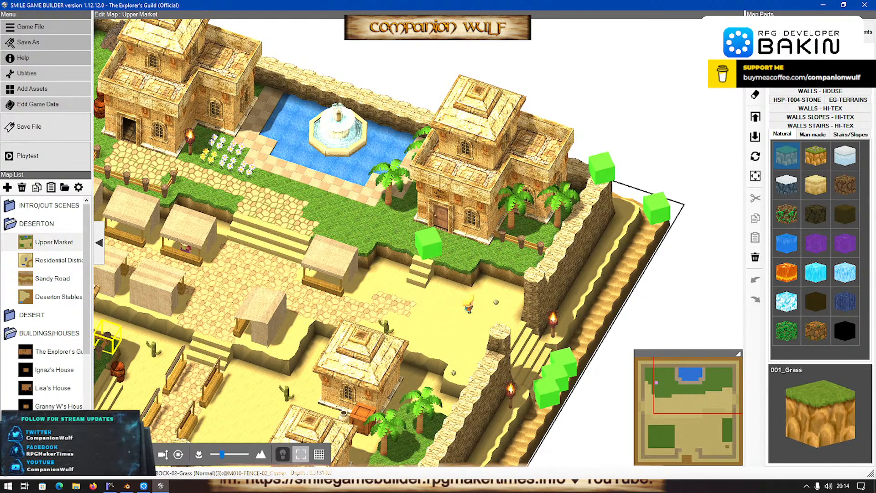
View The Explorer's Guild map from above and mark out the area of its main hall to judge the layout.
{"action": "left_click", "coordinate": [25, 355]}
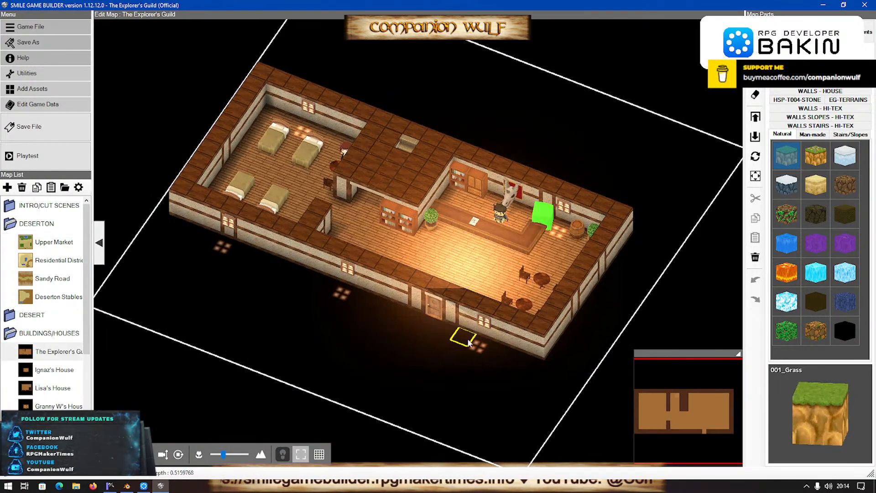
{"action": "right_click_drag", "start_coordinate": [484, 370], "coordinate": [463, 383]}
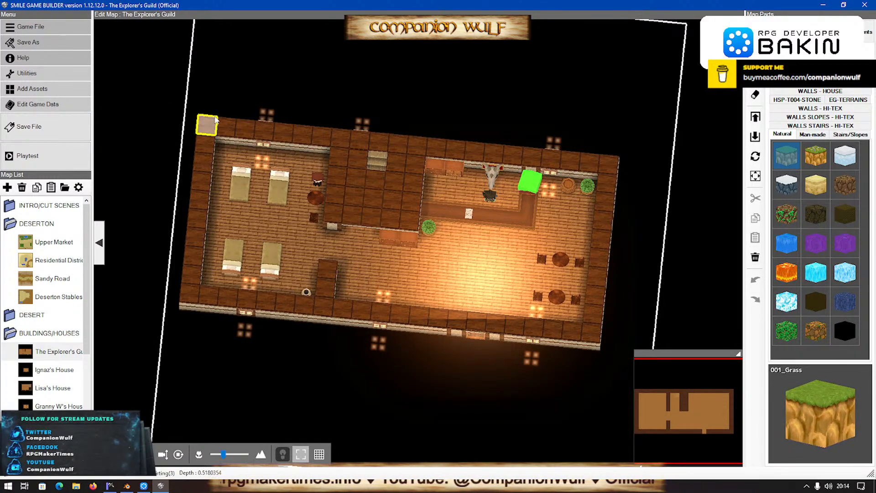
{"action": "left_click_drag", "start_coordinate": [342, 125], "coordinate": [586, 348]}
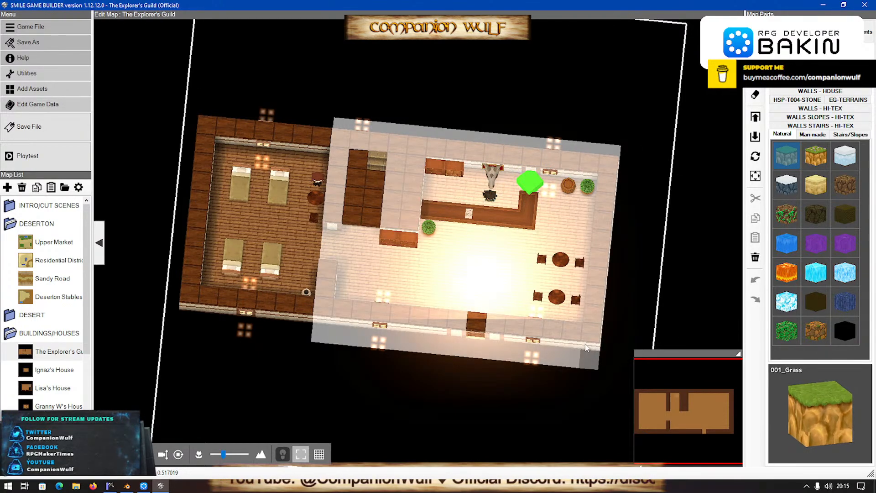
{"action": "left_click_drag", "start_coordinate": [586, 348], "coordinate": [586, 347]}
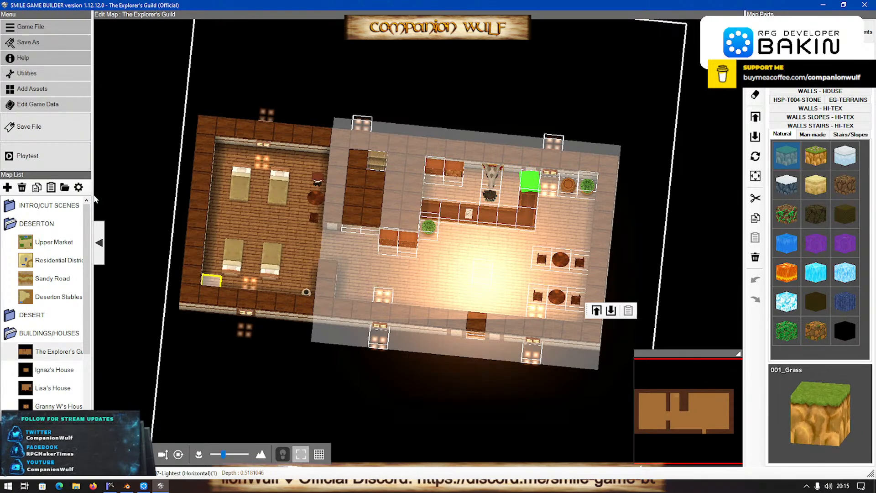
{"action": "left_click", "coordinate": [205, 210]}
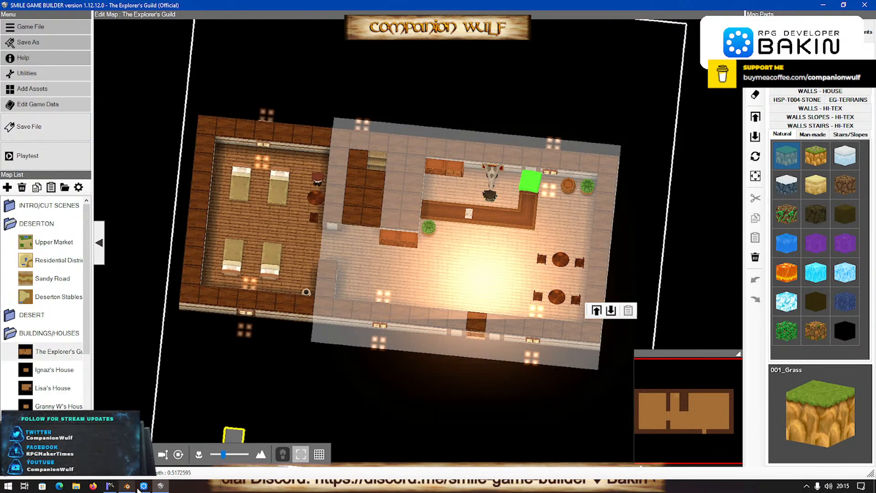
Switch back to RPG Developer Bakin and bring up the project's list of maps.
{"action": "left_click", "coordinate": [144, 486]}
{"action": "scroll", "coordinate": [205, 388], "scroll_direction": "down", "scroll_amount": 2}
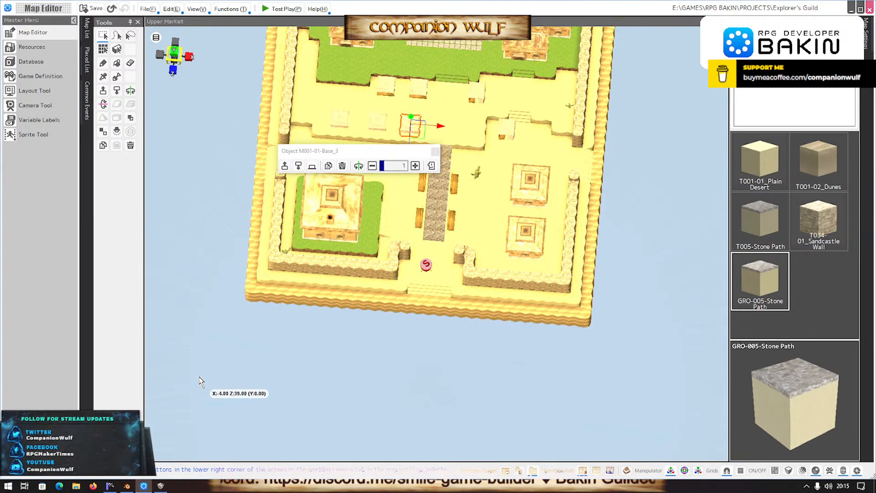
{"action": "left_click", "coordinate": [84, 31]}
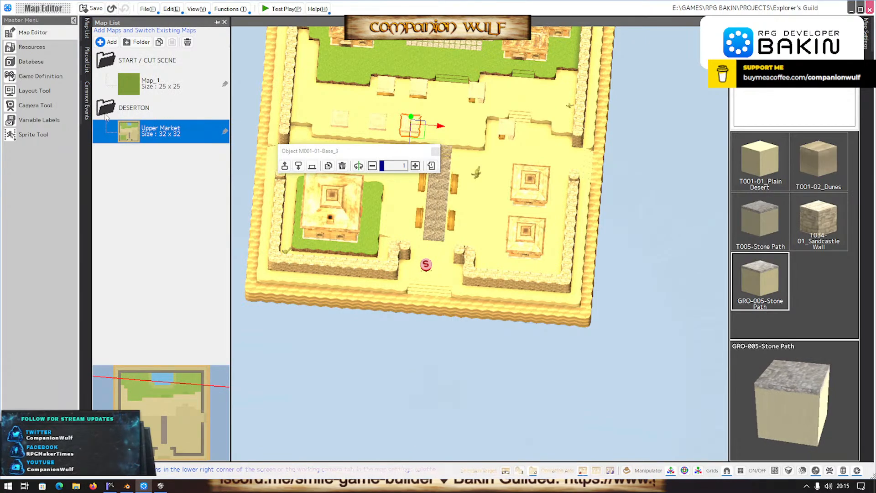
Add a map folder named INTERIORS and create a new 30 × 30 map inside it.
{"action": "left_click", "coordinate": [137, 42]}
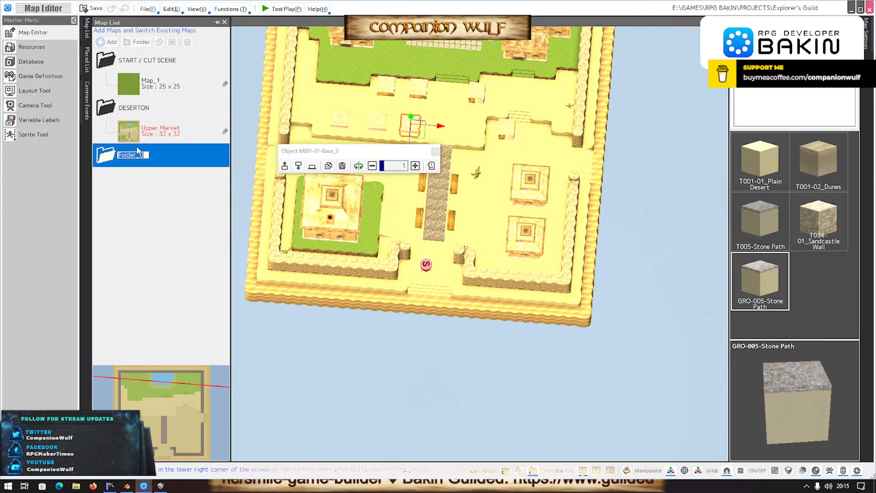
{"action": "type", "text": "INTERIORS"}
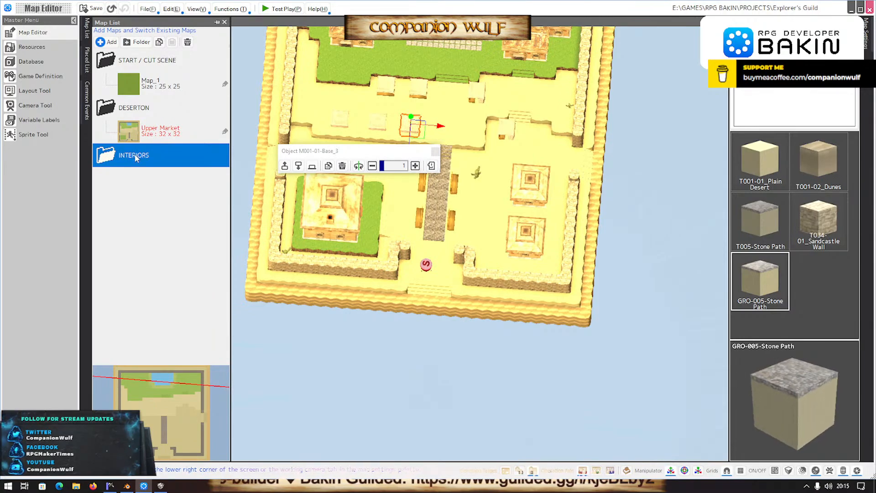
{"action": "left_click", "coordinate": [105, 42]}
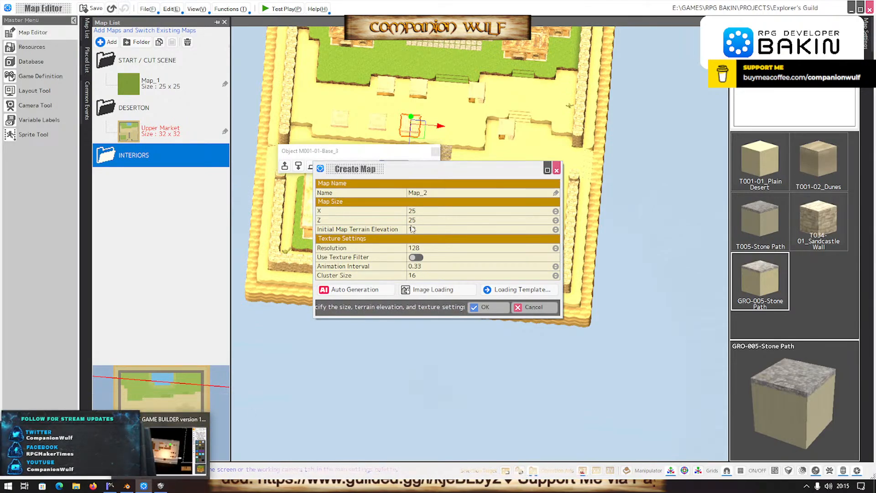
{"action": "left_click", "coordinate": [428, 211]}
{"action": "type", "text": "30"}
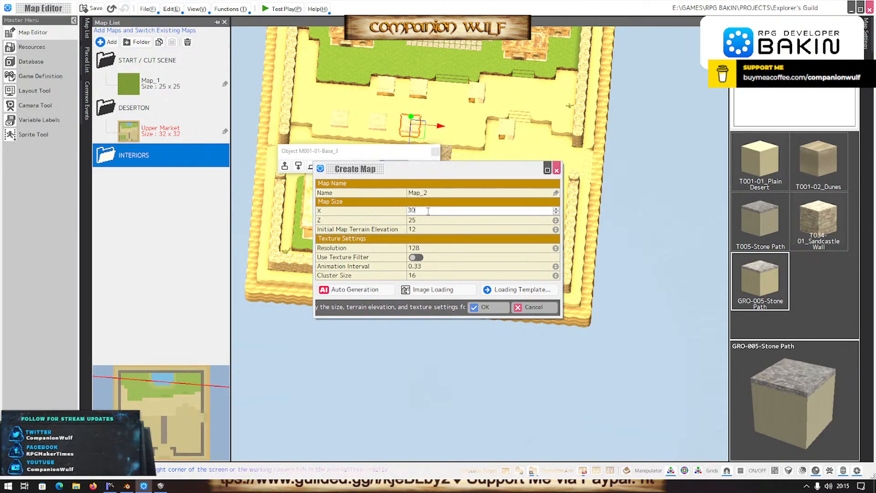
{"action": "key", "text": "Tab"}
{"action": "type", "text": "30"}
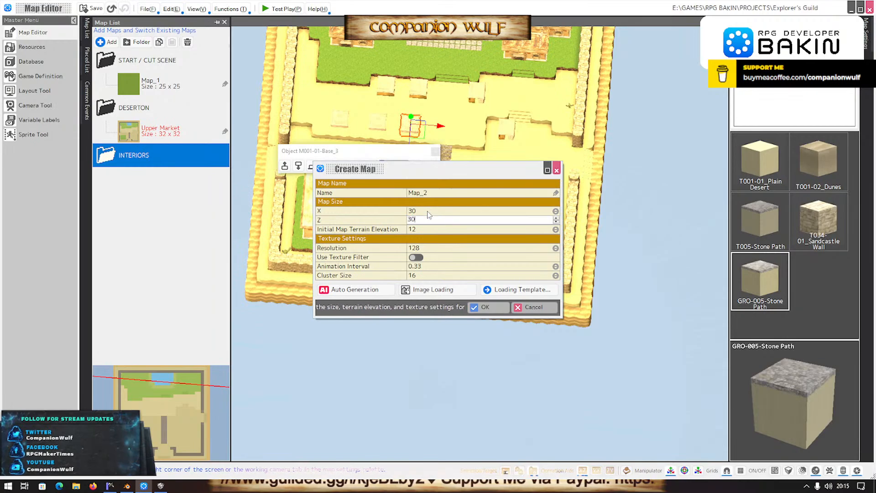
{"action": "left_click", "coordinate": [493, 307]}
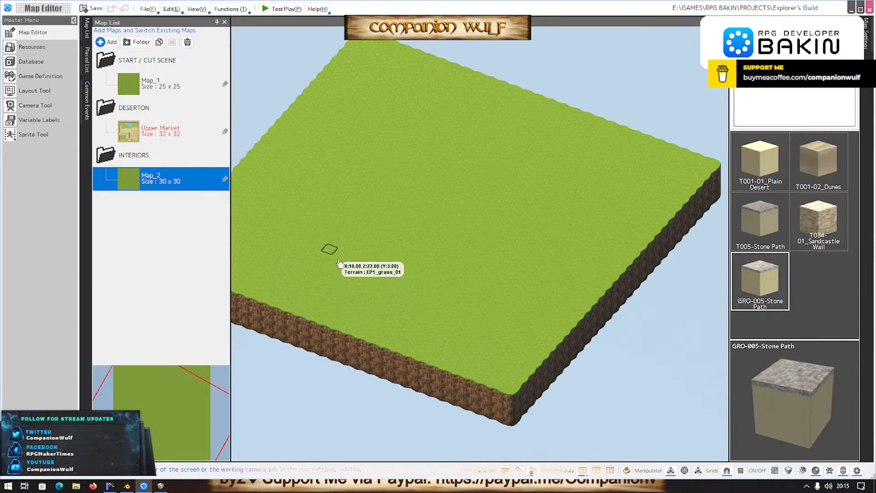
Examine the new blank map from above and from different sides to judge its size and orientation.
{"action": "right_click_drag", "start_coordinate": [338, 261], "coordinate": [359, 281]}
{"action": "scroll", "coordinate": [380, 273], "scroll_direction": "down", "scroll_amount": 3}
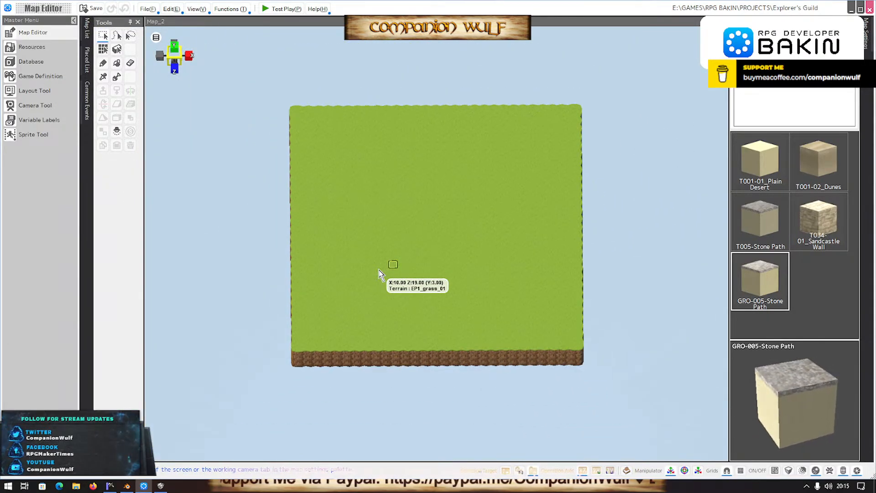
{"action": "scroll", "coordinate": [380, 274], "scroll_direction": "up", "scroll_amount": 2}
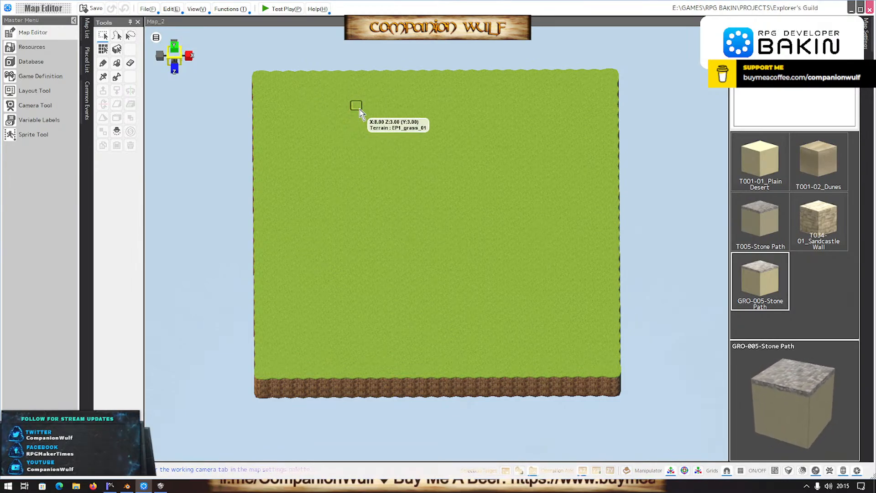
{"action": "scroll", "coordinate": [346, 125], "scroll_direction": "up", "scroll_amount": 3}
{"action": "scroll", "coordinate": [347, 124], "scroll_direction": "down", "scroll_amount": 4}
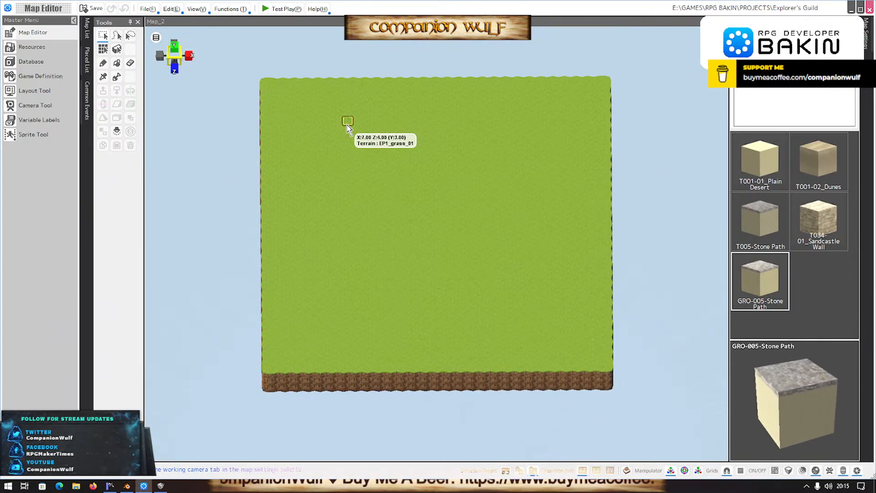
{"action": "scroll", "coordinate": [346, 124], "scroll_direction": "up", "scroll_amount": 2}
{"action": "mouse_move", "coordinate": [349, 160]}
{"action": "middle_mouse_down"}
{"action": "mouse_move", "coordinate": [396, 169]}
{"action": "mouse_move", "coordinate": [373, 144]}
{"action": "mouse_move", "coordinate": [348, 160]}
{"action": "mouse_move", "coordinate": [361, 170]}
{"action": "middle_mouse_up"}
{"action": "scroll", "coordinate": [362, 170], "scroll_direction": "up", "scroll_amount": 3}
{"action": "scroll", "coordinate": [362, 170], "scroll_direction": "down", "scroll_amount": 2}
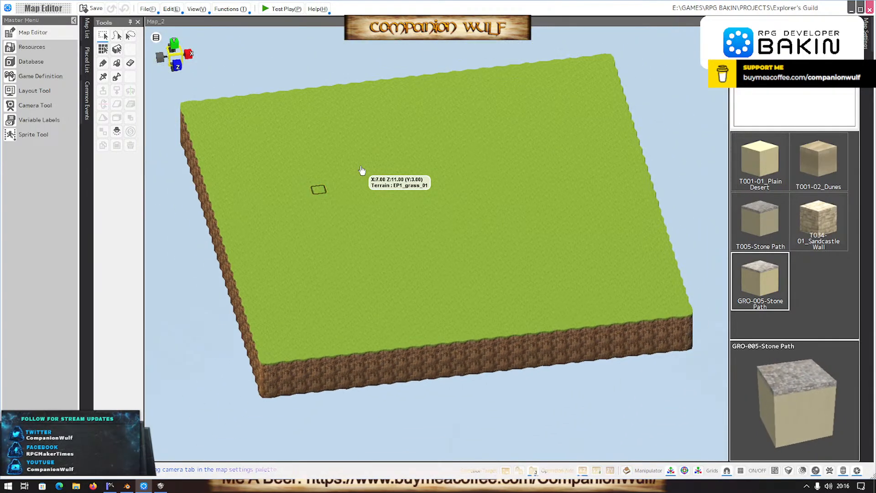
{"action": "middle_click_drag", "start_coordinate": [436, 174], "coordinate": [373, 188]}
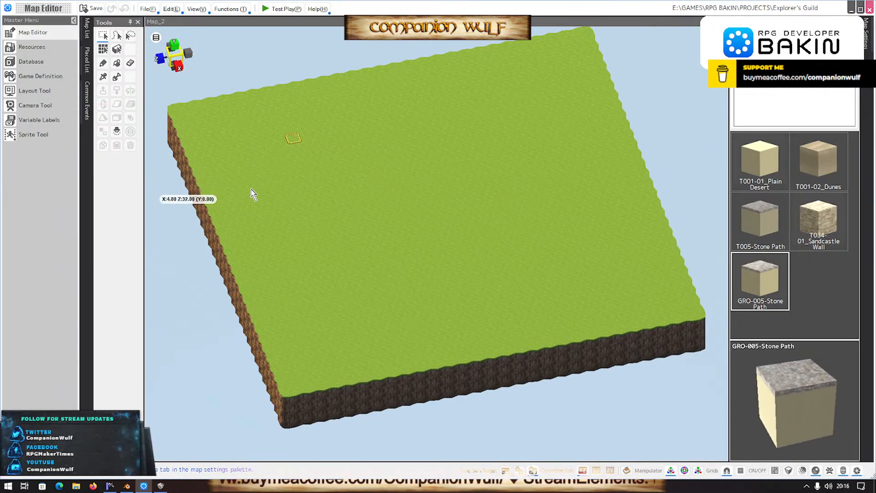
{"action": "middle_click_drag", "start_coordinate": [250, 189], "coordinate": [251, 241]}
{"action": "scroll", "coordinate": [249, 242], "scroll_direction": "down", "scroll_amount": 5}
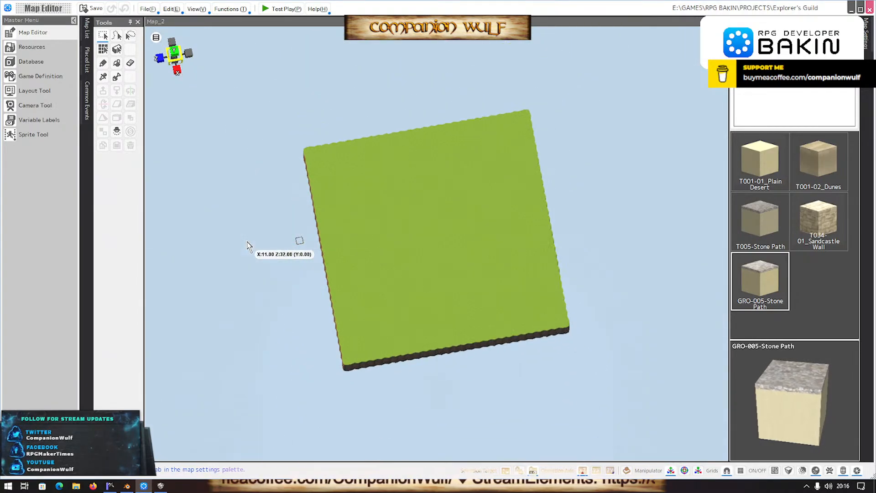
{"action": "middle_click_drag", "start_coordinate": [249, 243], "coordinate": [275, 240]}
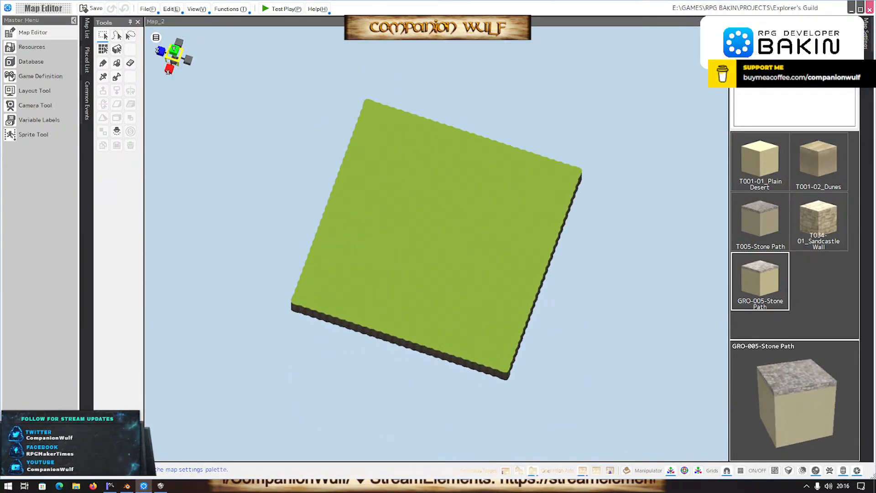
{"action": "middle_click_drag", "start_coordinate": [469, 248], "coordinate": [486, 231]}
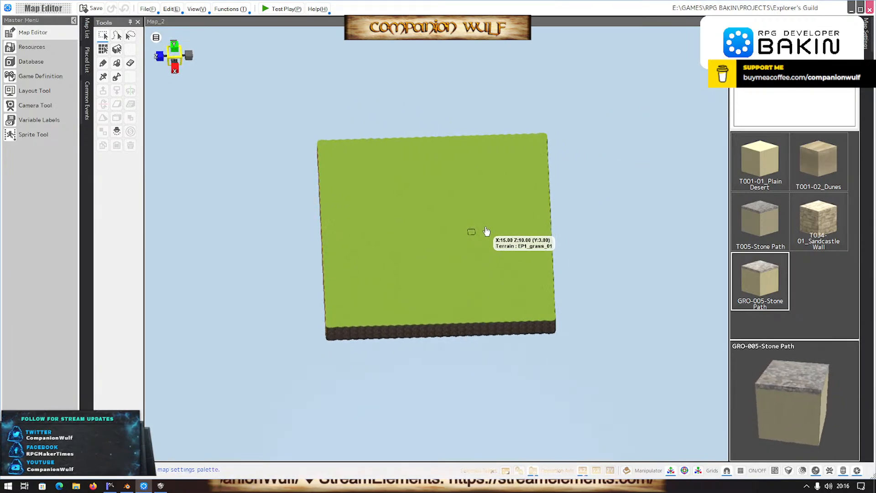
{"action": "scroll", "coordinate": [486, 231], "scroll_direction": "up", "scroll_amount": 3}
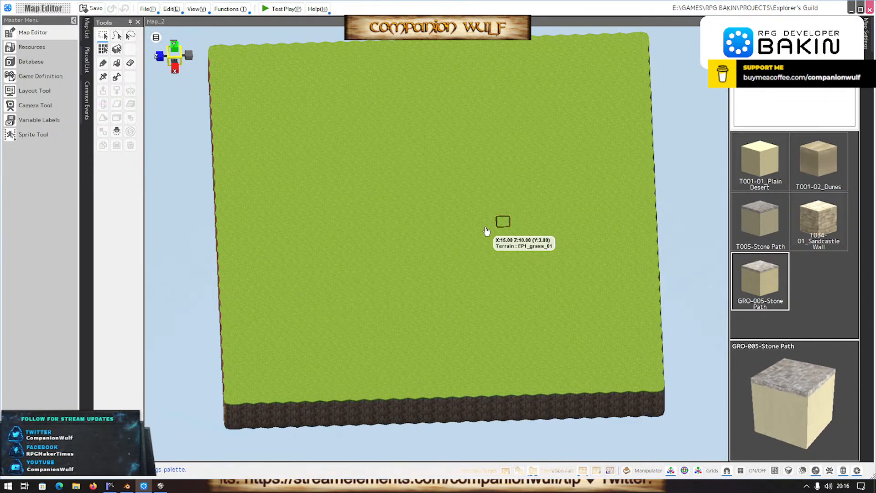
{"action": "middle_click_drag", "start_coordinate": [397, 244], "coordinate": [411, 194]}
{"action": "scroll", "coordinate": [376, 249], "scroll_direction": "up", "scroll_amount": 3}
{"action": "scroll", "coordinate": [376, 249], "scroll_direction": "down", "scroll_amount": 5}
{"action": "scroll", "coordinate": [414, 200], "scroll_direction": "up", "scroll_amount": 4}
{"action": "scroll", "coordinate": [414, 200], "scroll_direction": "down", "scroll_amount": 3}
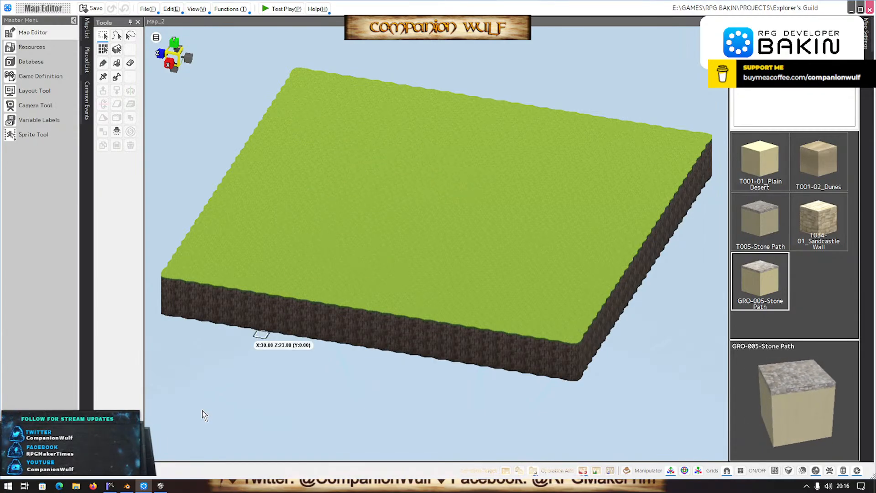
Switch to SMILE GAME BUILDER and examine the walls, floor and furniture of The Explorer's Guild map.
{"action": "left_click", "coordinate": [160, 485]}
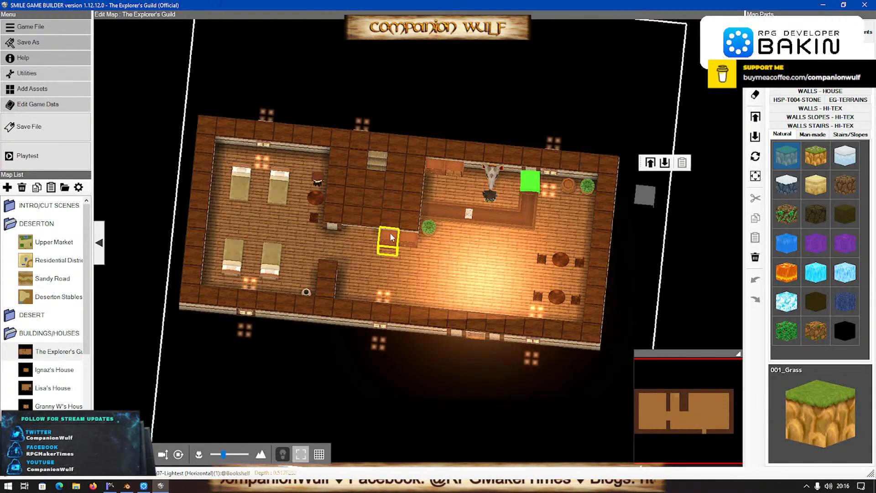
{"action": "scroll", "coordinate": [607, 211], "scroll_direction": "up", "scroll_amount": 5}
{"action": "scroll", "coordinate": [607, 211], "scroll_direction": "down", "scroll_amount": 4}
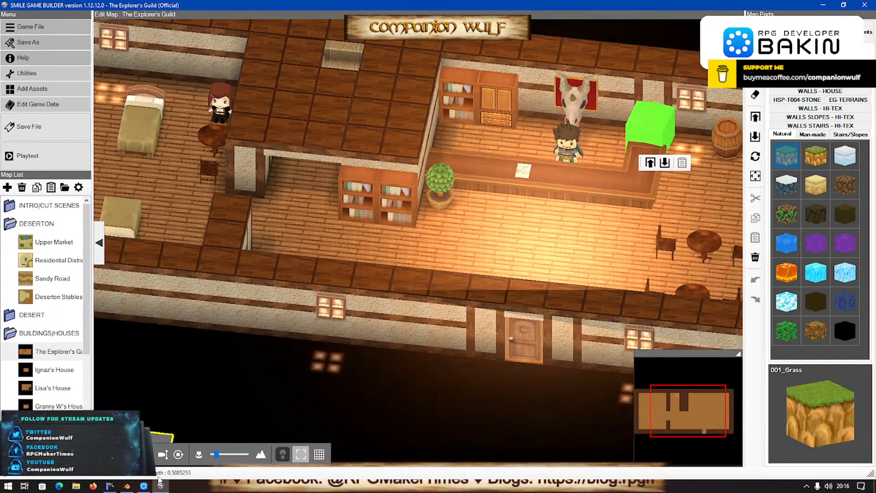
Switch back to RPG Developer Bakin and add a terrain resource folder named SGB IMPORTED inside TEG_TERRAINS.
{"action": "left_click", "coordinate": [144, 486]}
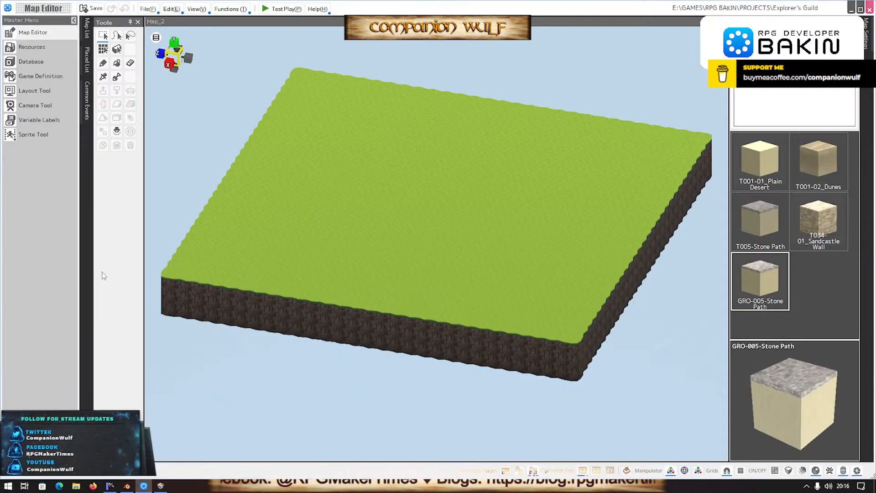
{"action": "left_click", "coordinate": [33, 48]}
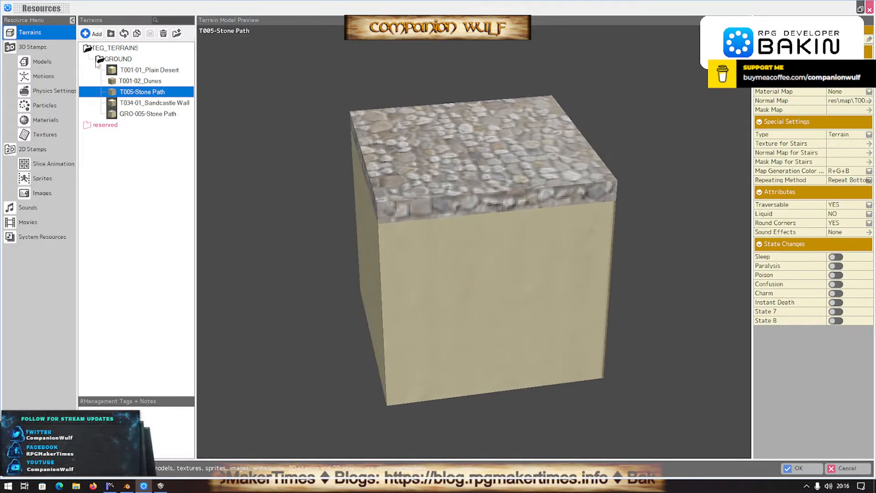
{"action": "left_click", "coordinate": [97, 60]}
{"action": "left_click", "coordinate": [110, 33]}
{"action": "left_click", "coordinate": [108, 69]}
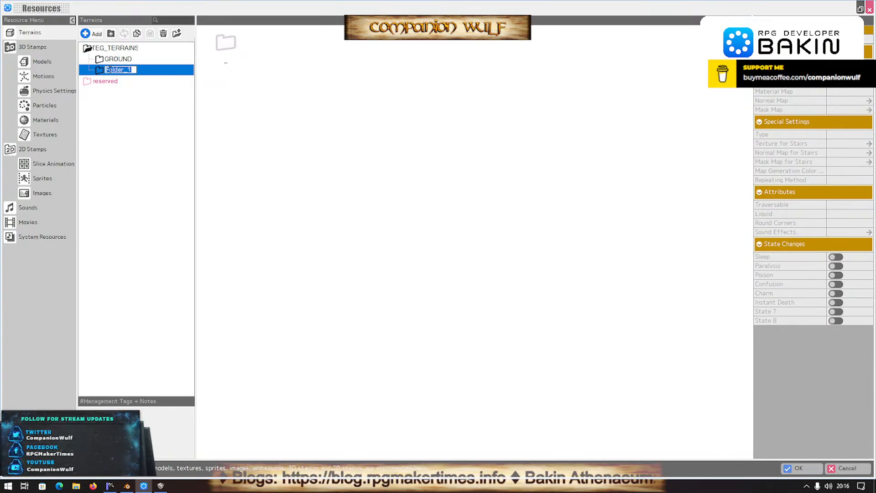
{"action": "type", "text": "SGB IMPORTED"}
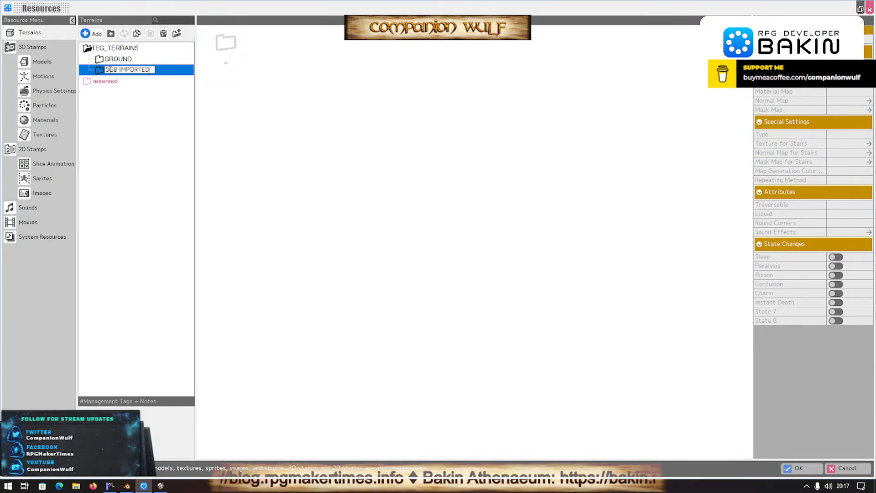
{"action": "key", "text": "Return"}
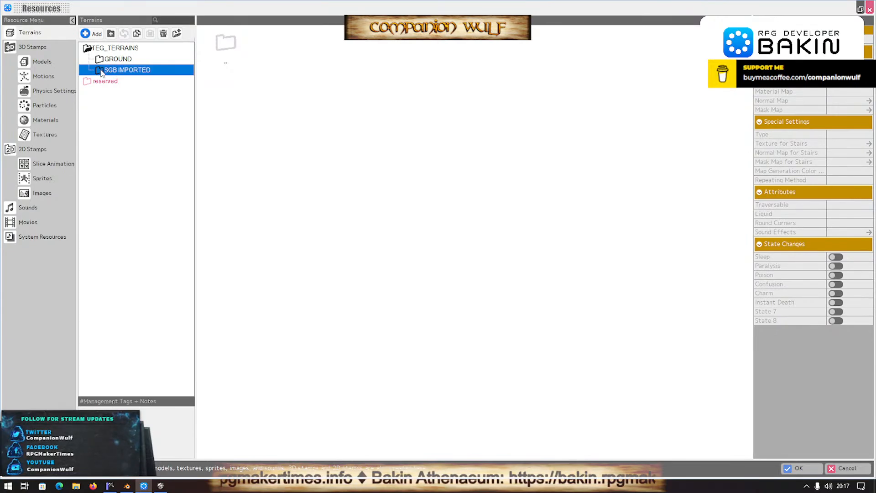
Start adding a terrain to the SGB IMPORTED folder and browse to E:\SMILE GAME BUILDER\ASSETS\AMALGAMASH.
{"action": "left_click", "coordinate": [93, 34]}
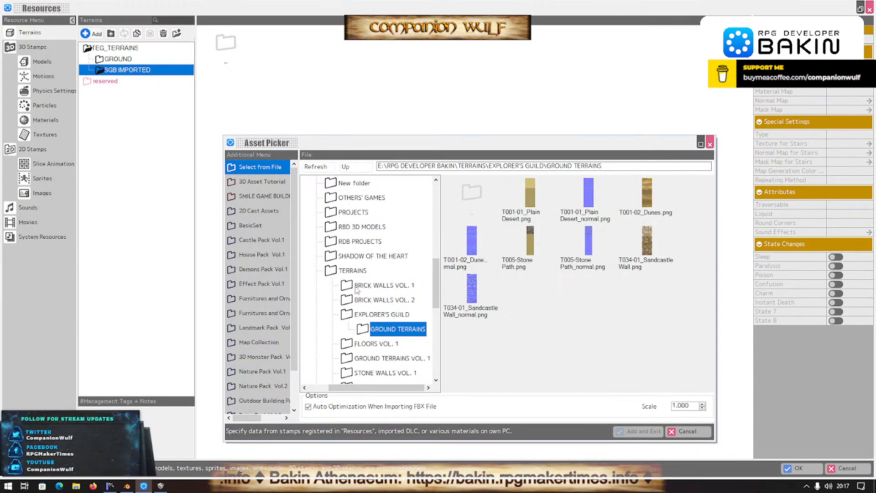
{"action": "scroll", "coordinate": [356, 289], "scroll_direction": "down", "scroll_amount": 10}
{"action": "left_click", "coordinate": [348, 198]}
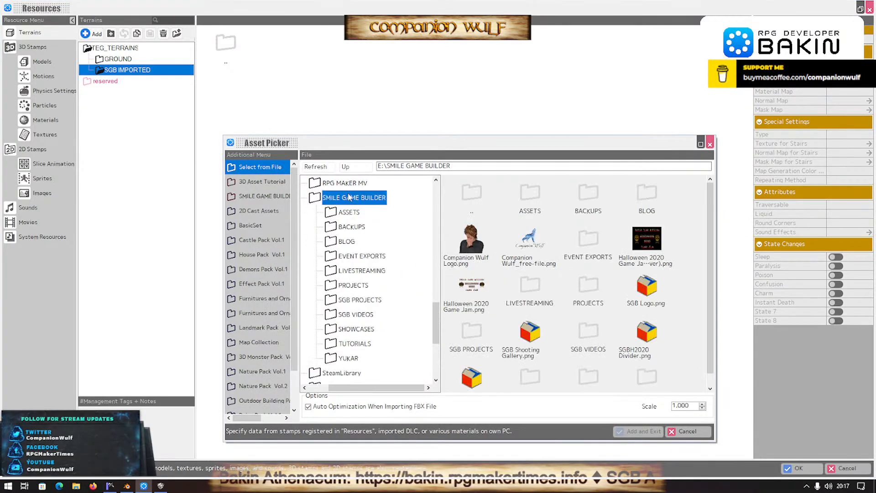
{"action": "left_click", "coordinate": [344, 213]}
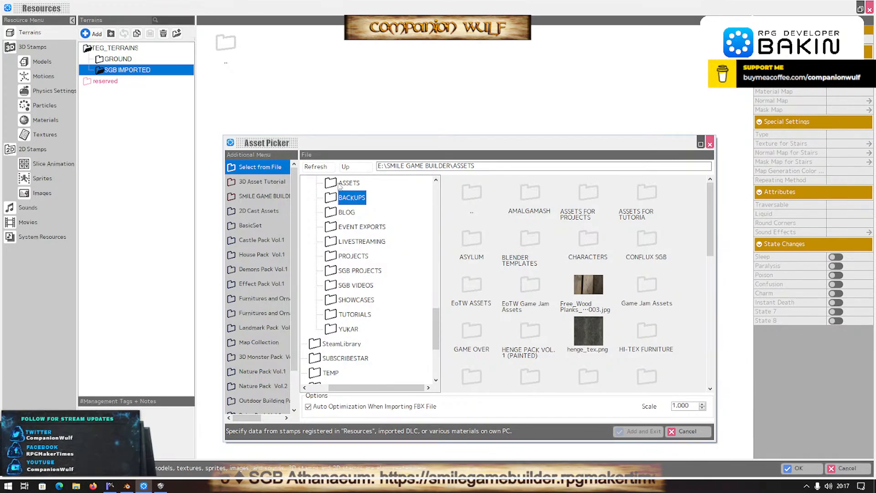
{"action": "double_click", "coordinate": [348, 183]}
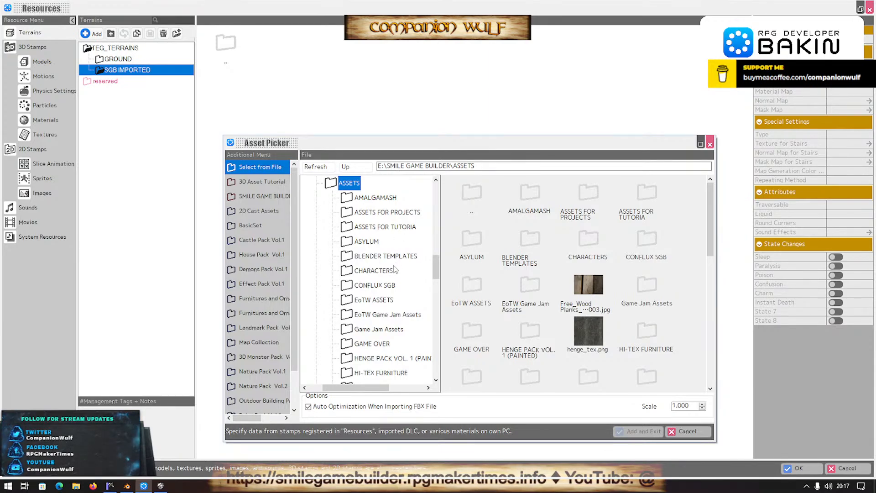
{"action": "scroll", "coordinate": [394, 269], "scroll_direction": "down", "scroll_amount": 3}
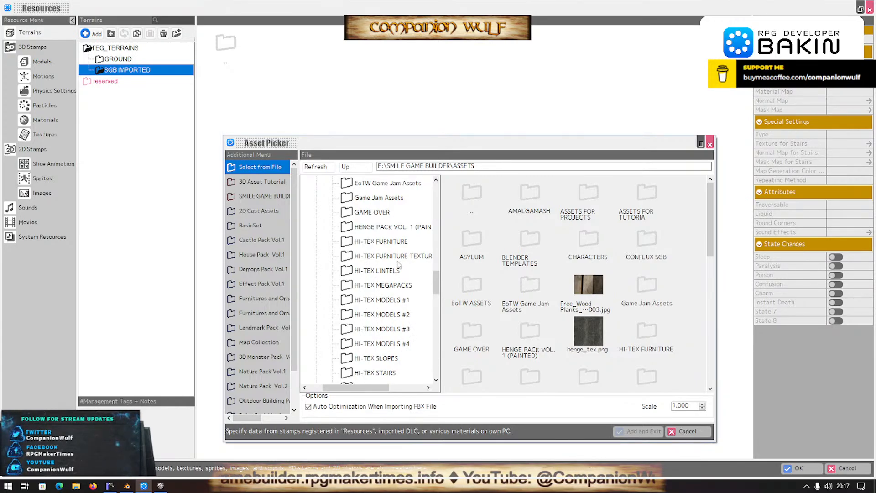
{"action": "scroll", "coordinate": [399, 256], "scroll_direction": "up", "scroll_amount": 3}
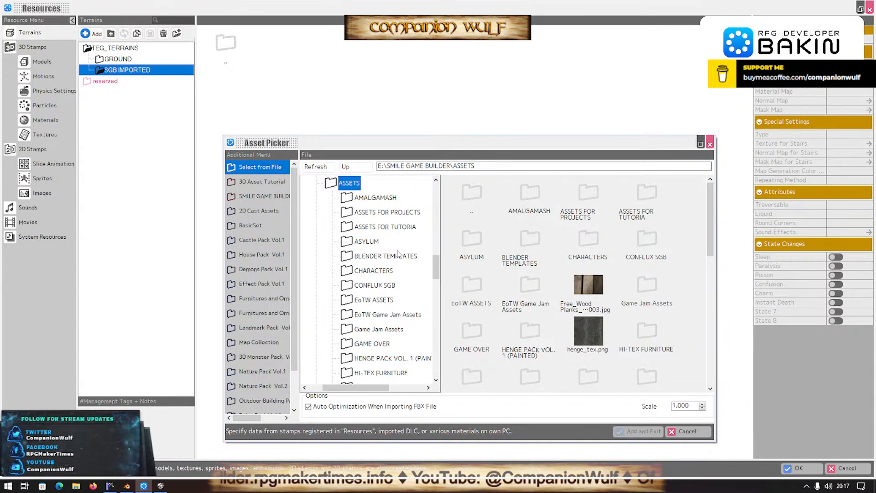
{"action": "scroll", "coordinate": [398, 254], "scroll_direction": "up", "scroll_amount": 2}
{"action": "scroll", "coordinate": [398, 254], "scroll_direction": "down", "scroll_amount": 2}
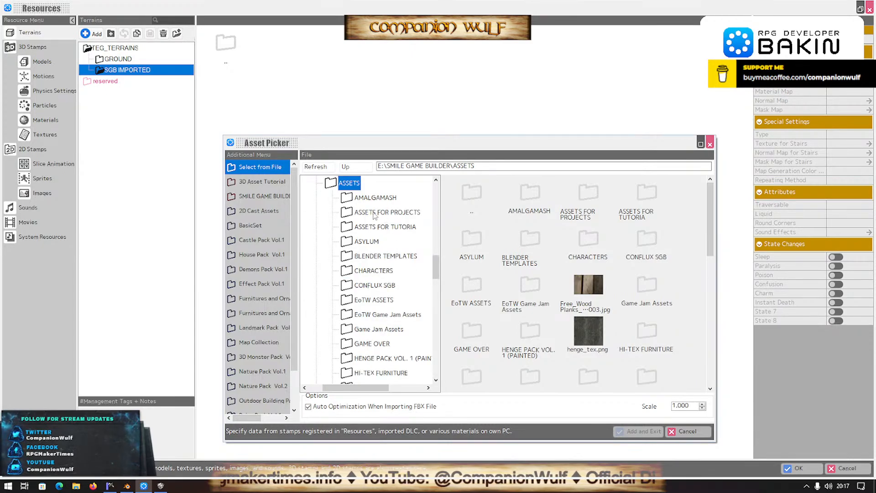
{"action": "left_click", "coordinate": [350, 200]}
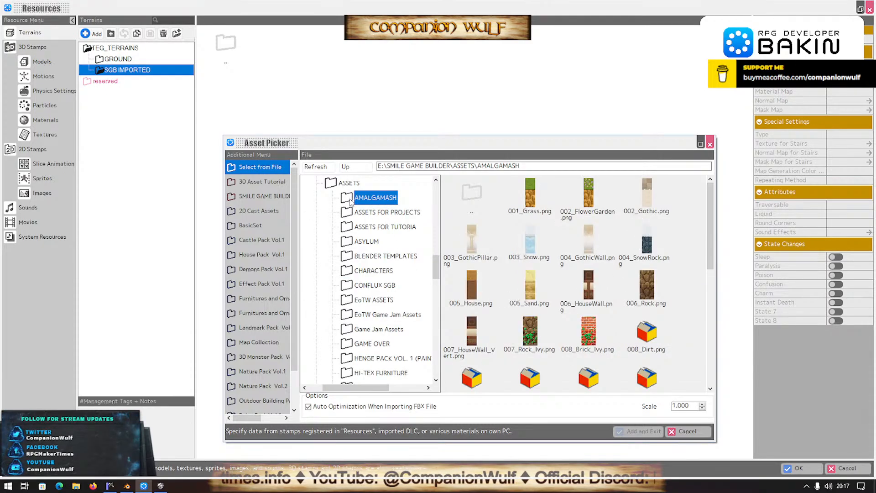
Look through the ASSETS subfolders and open the HI-TEX MEGAPACKS folder.
{"action": "scroll", "coordinate": [359, 235], "scroll_direction": "down", "scroll_amount": 3}
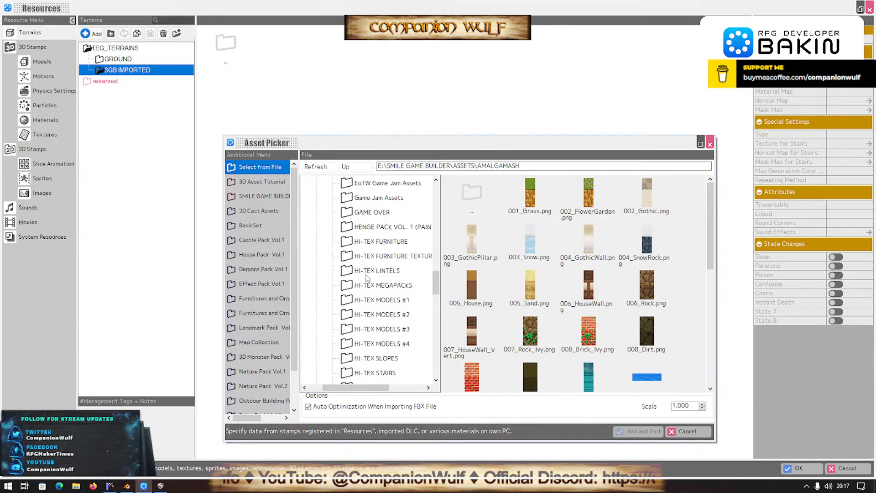
{"action": "scroll", "coordinate": [360, 254], "scroll_direction": "down", "scroll_amount": 2}
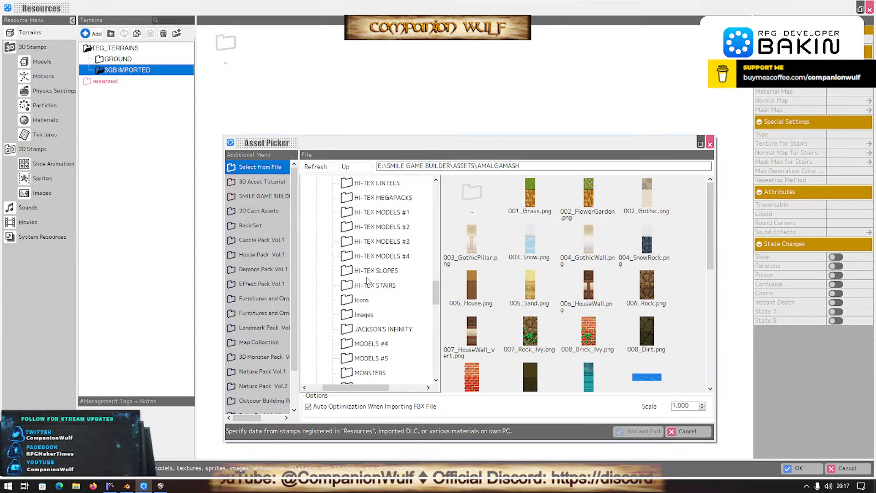
{"action": "scroll", "coordinate": [367, 281], "scroll_direction": "up", "scroll_amount": 3}
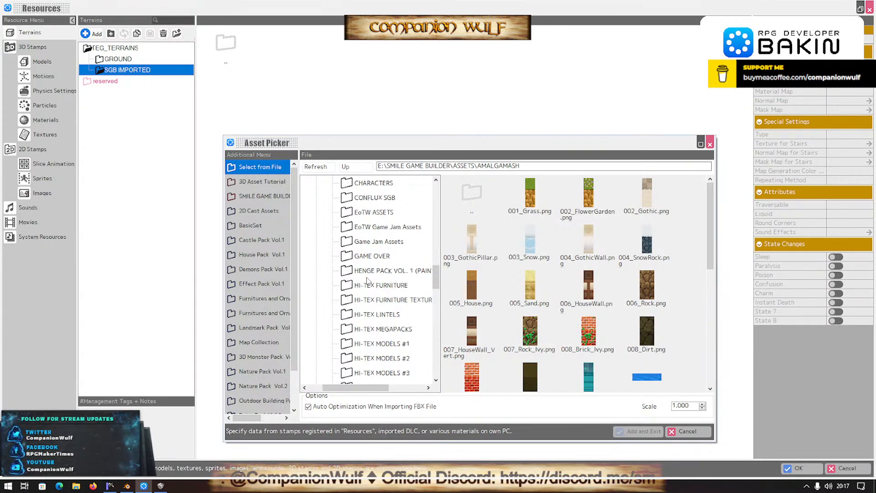
{"action": "scroll", "coordinate": [368, 280], "scroll_direction": "up", "scroll_amount": 2}
{"action": "scroll", "coordinate": [367, 280], "scroll_direction": "down", "scroll_amount": 1}
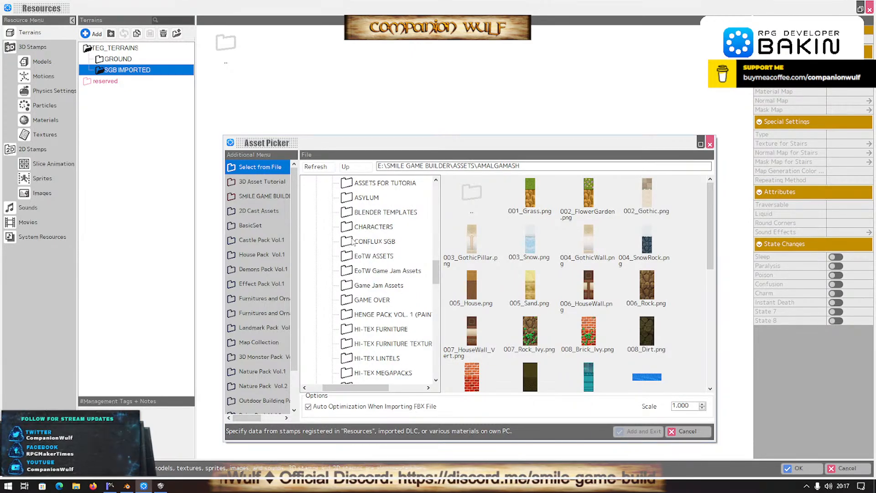
{"action": "scroll", "coordinate": [343, 260], "scroll_direction": "down", "scroll_amount": 2}
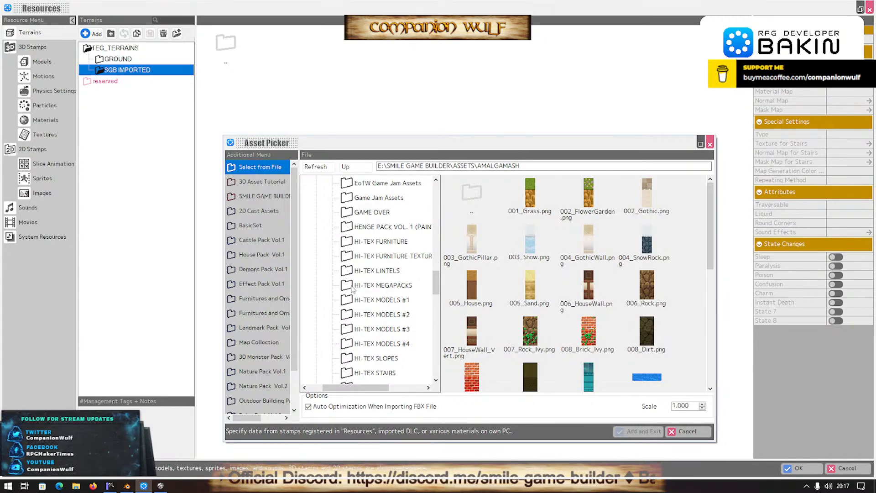
{"action": "double_click", "coordinate": [352, 287]}
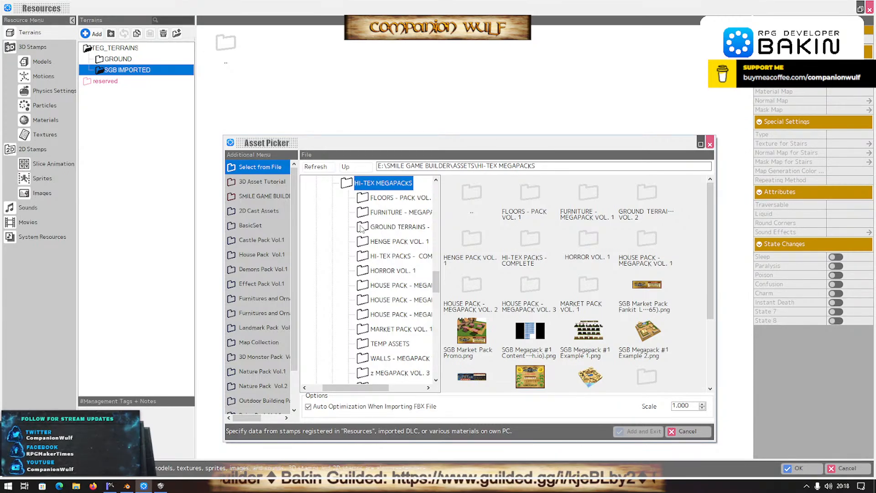
Check the GROUND TERRAINS - MEGAPACK VOL. 2 folder and HSP-T001-STUCCO, then open HSP-T002-REDBRICK in HOUSE PACK - MEGAPACK VOL. 1.
{"action": "left_click", "coordinate": [361, 228]}
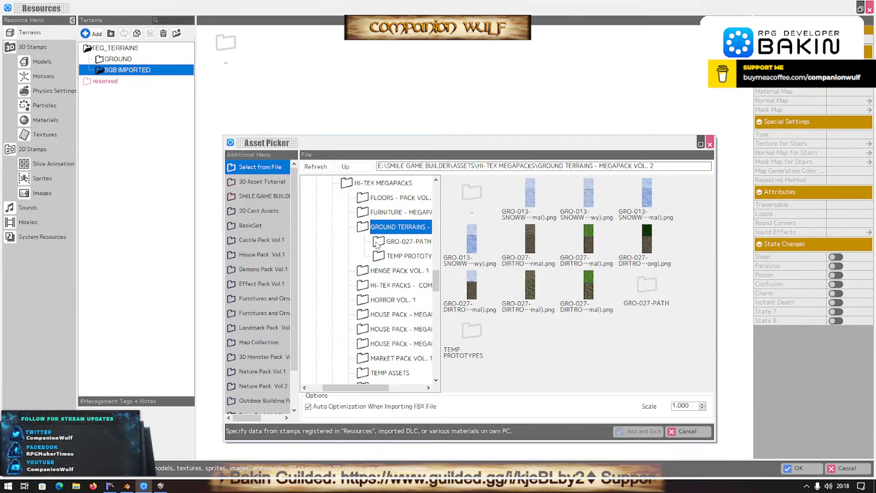
{"action": "scroll", "coordinate": [376, 344], "scroll_direction": "down", "scroll_amount": 2}
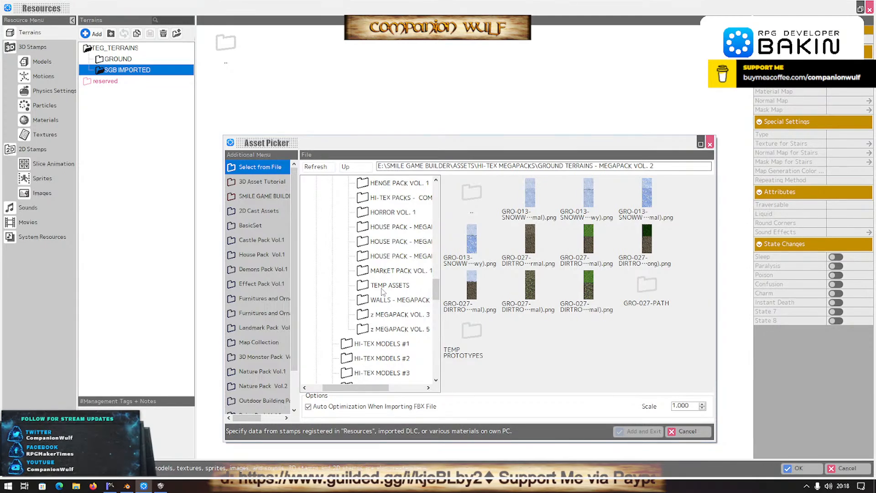
{"action": "scroll", "coordinate": [383, 291], "scroll_direction": "up", "scroll_amount": 1}
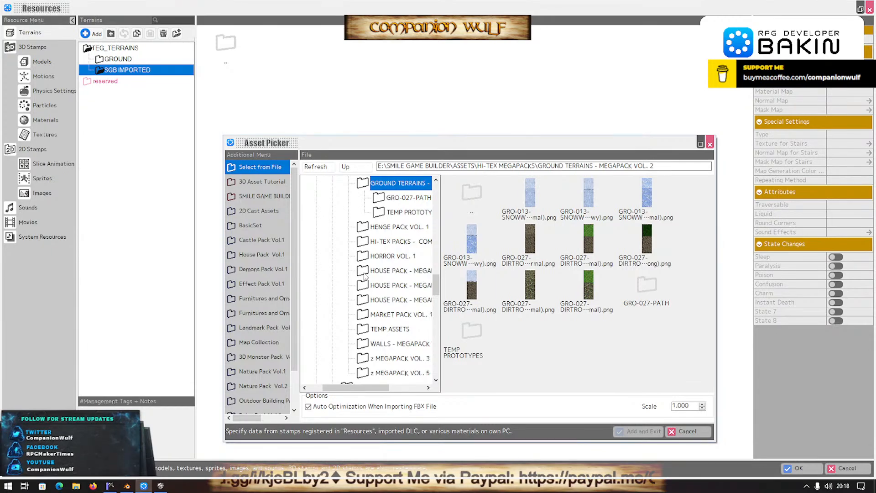
{"action": "left_click", "coordinate": [366, 273]}
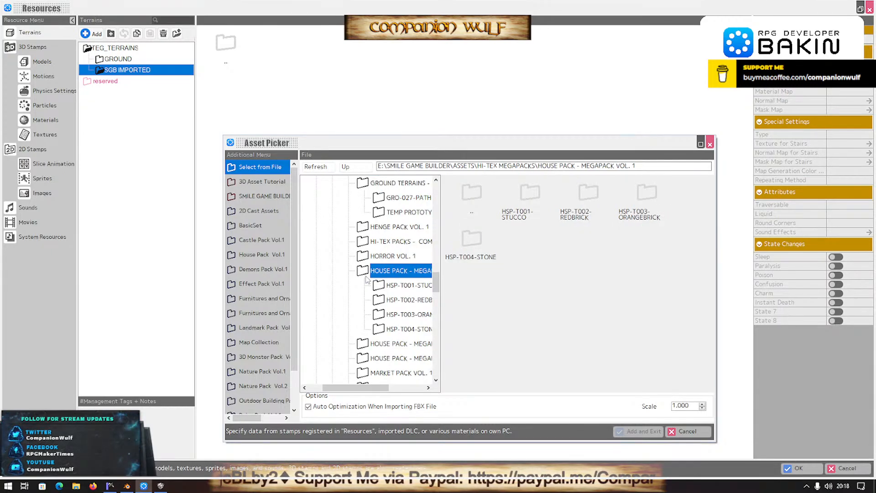
{"action": "left_click", "coordinate": [382, 286]}
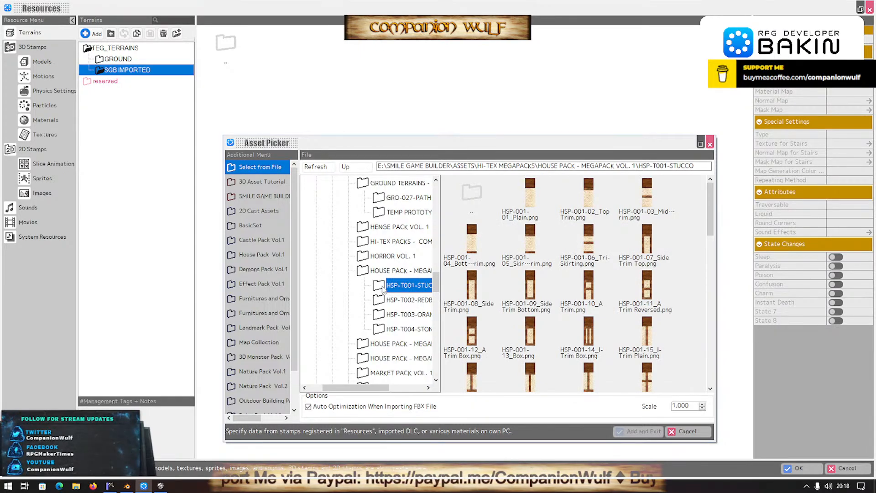
{"action": "left_click", "coordinate": [385, 300]}
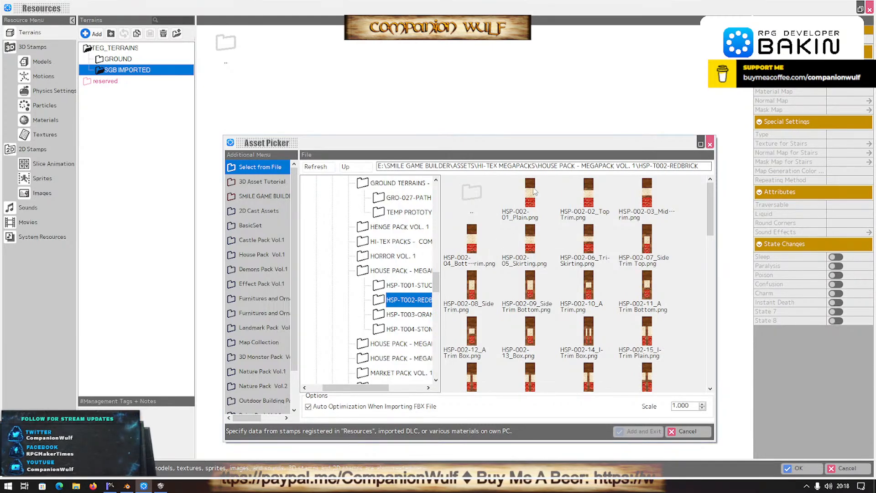
Import all textures from HSP-002-01_Plain through HSP-002-71_S-Trim Reversed as terrains in the SGB IMPORTED folder.
{"action": "left_click", "coordinate": [534, 192]}
{"action": "scroll", "coordinate": [570, 319], "scroll_direction": "down", "scroll_amount": 10}
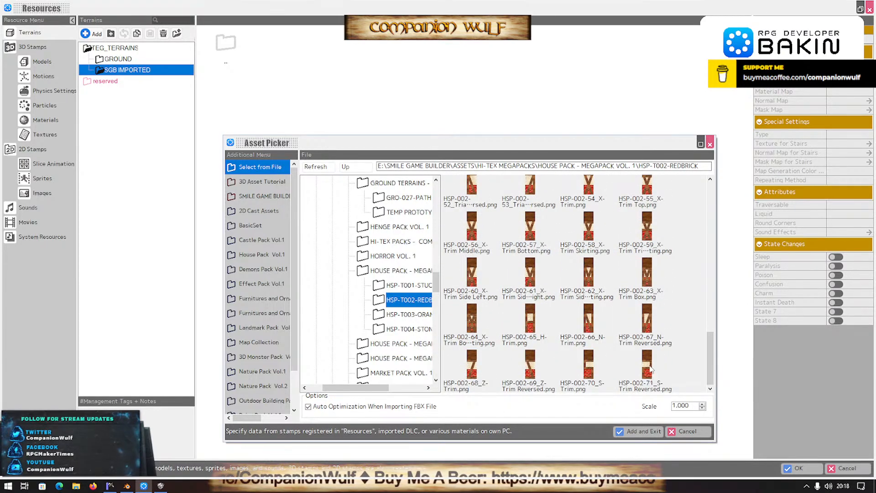
{"action": "left_click", "coordinate": [650, 369], "text": "shift"}
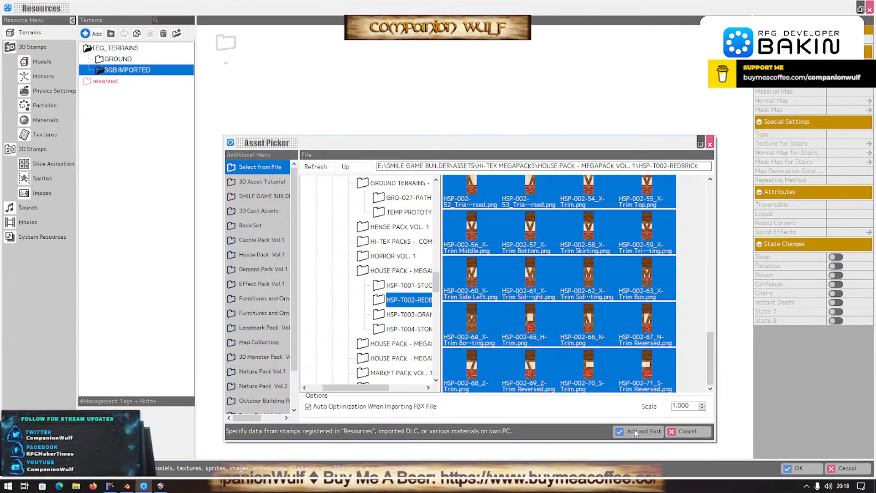
{"action": "left_click", "coordinate": [634, 431]}
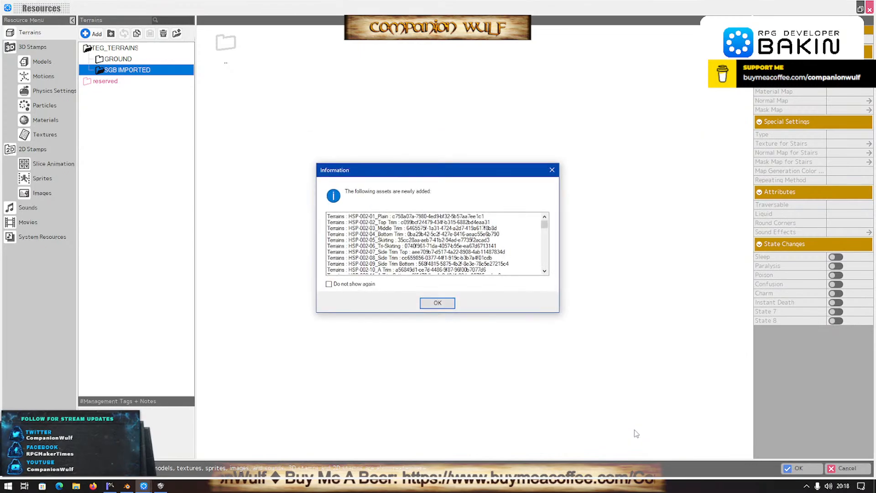
{"action": "left_click", "coordinate": [434, 303]}
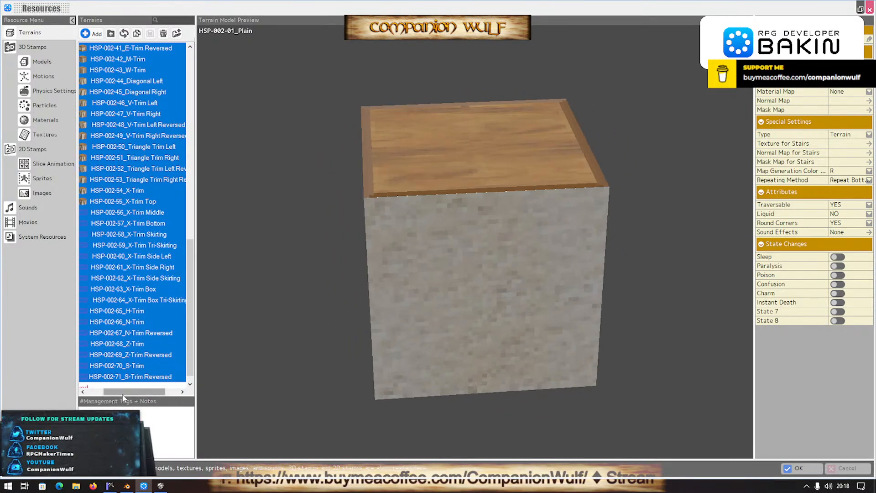
Select the HSP-002-02_Top Trim, HSP-002-03_Middle Trim and HSP-002-06_Tri-Skirting terrains among the imported ones.
{"action": "left_click_drag", "start_coordinate": [122, 393], "coordinate": [104, 393]}
{"action": "scroll", "coordinate": [108, 260], "scroll_direction": "up", "scroll_amount": 12}
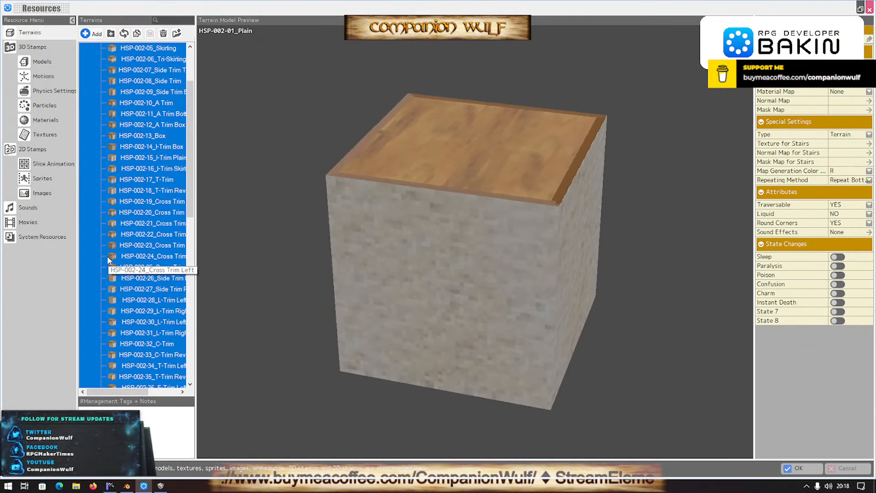
{"action": "scroll", "coordinate": [108, 260], "scroll_direction": "up", "scroll_amount": 3}
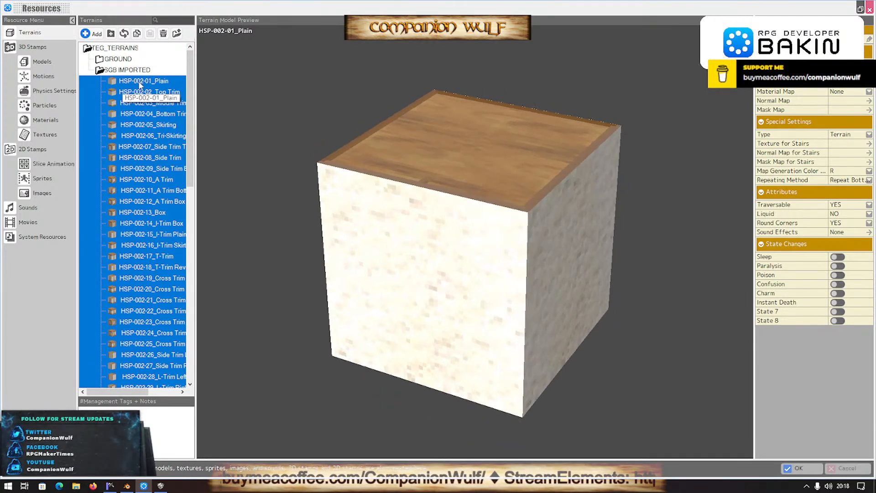
{"action": "left_click", "coordinate": [148, 93]}
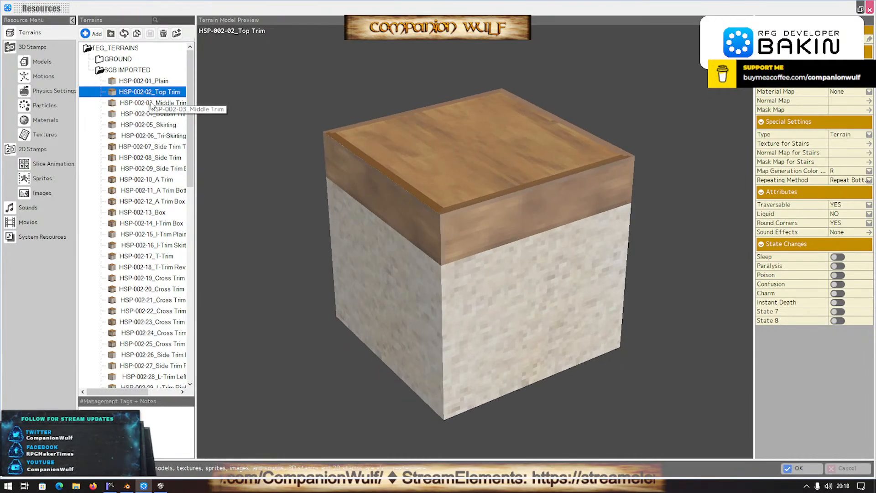
{"action": "left_click", "coordinate": [152, 103], "text": "shift"}
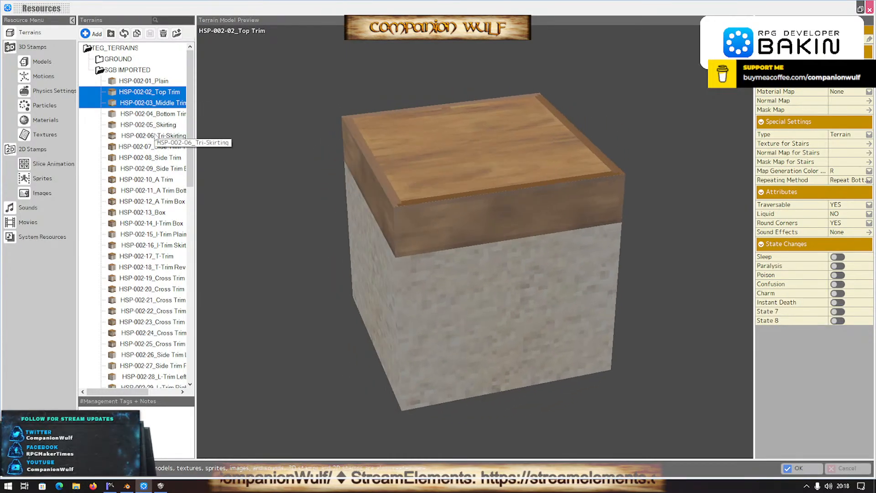
{"action": "left_click", "coordinate": [155, 136], "text": "ctrl"}
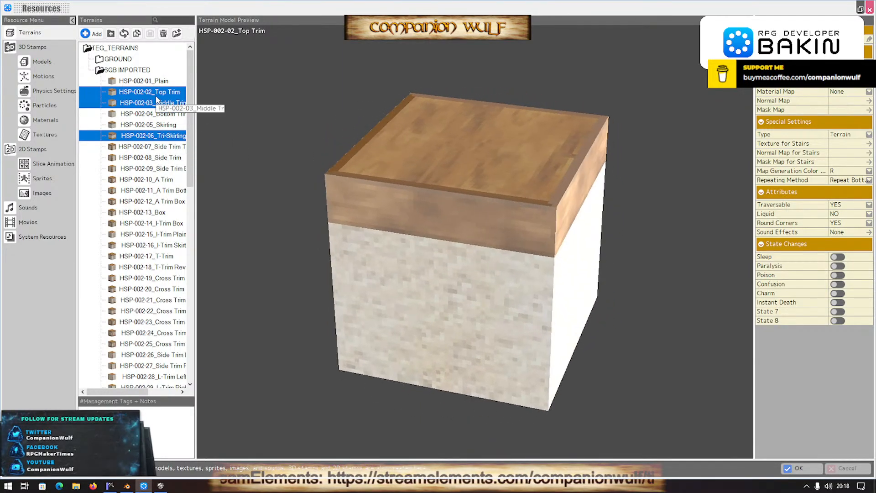
Extend the selection to HSP-002-71_S-Trim Reversed, set Material Map to flat and Map Generation Color to R+G+B, and accept the resource changes.
{"action": "scroll", "coordinate": [143, 350], "scroll_direction": "down", "scroll_amount": 7}
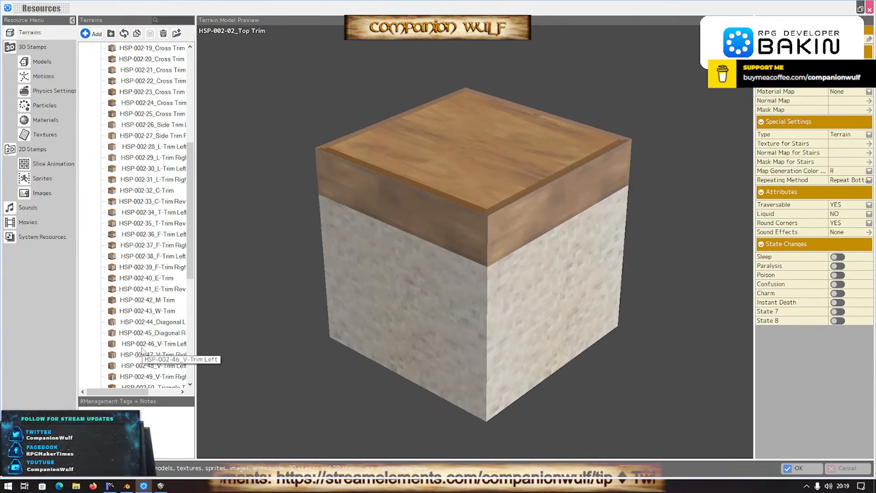
{"action": "scroll", "coordinate": [143, 350], "scroll_direction": "down", "scroll_amount": 8}
{"action": "left_click", "coordinate": [153, 365], "text": "shift"}
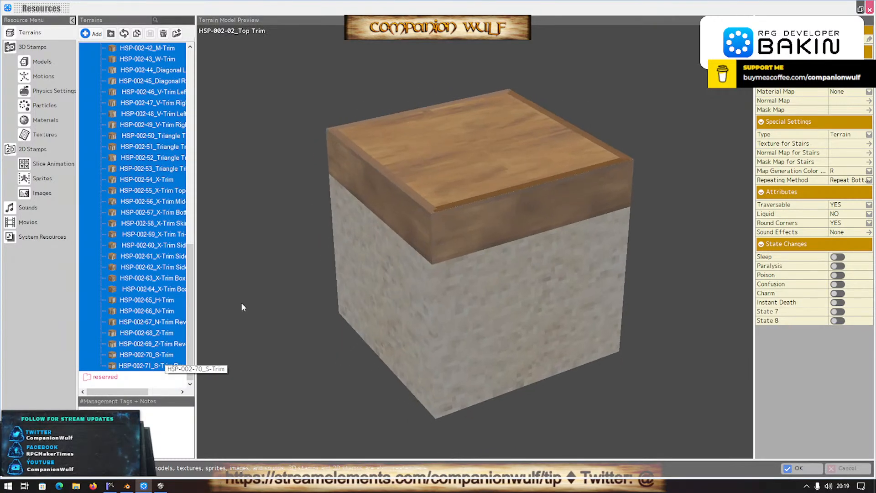
{"action": "left_click", "coordinate": [842, 93]}
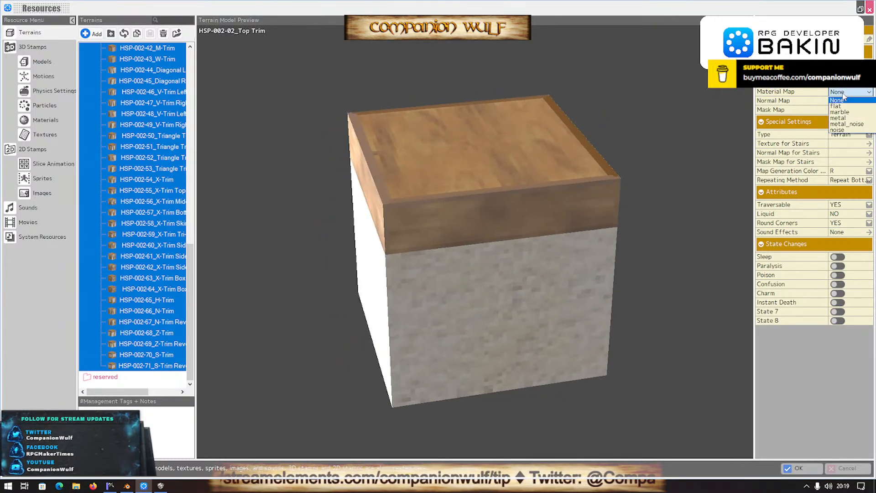
{"action": "left_click", "coordinate": [837, 106]}
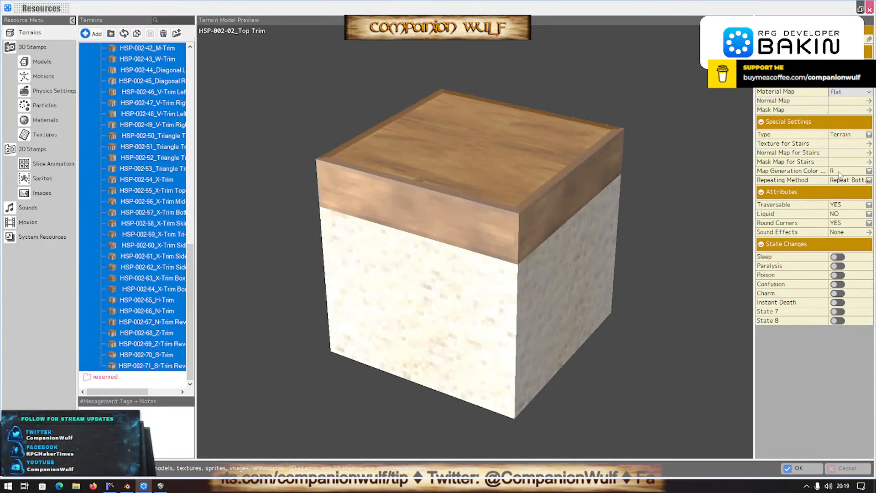
{"action": "left_click", "coordinate": [839, 172]}
{"action": "left_click", "coordinate": [838, 197]}
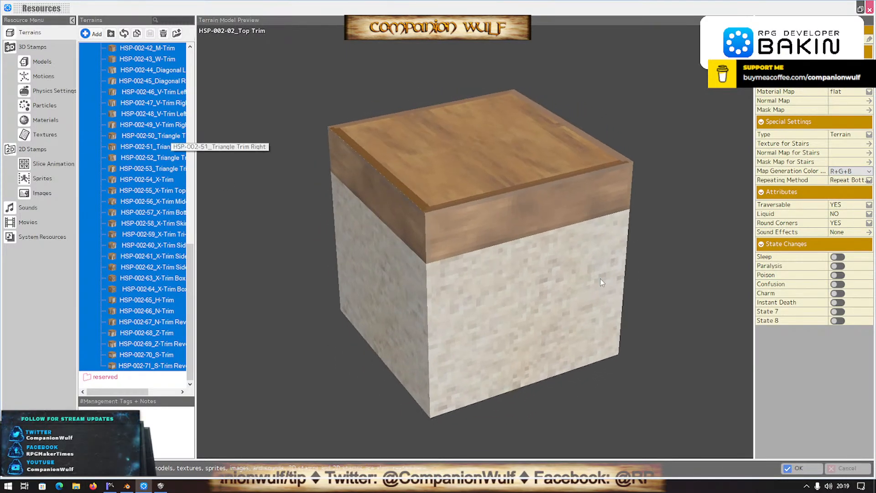
{"action": "left_click", "coordinate": [809, 472]}
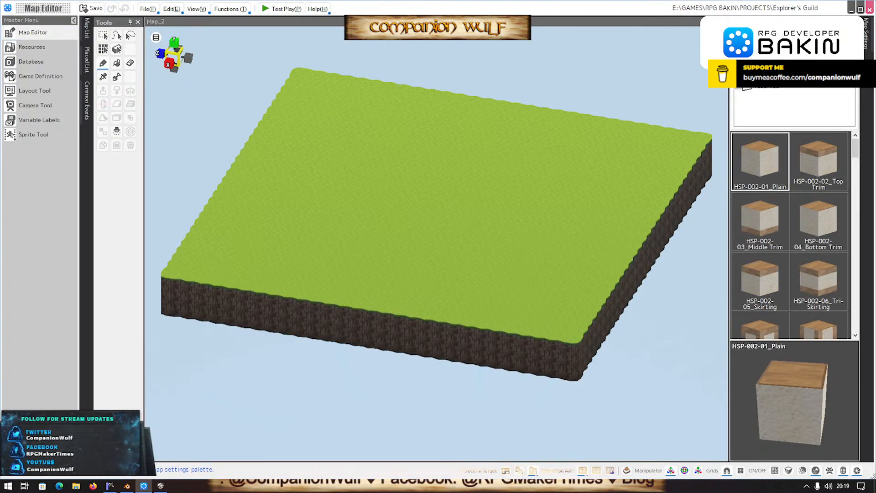
Choose the HSP-002-06_Tri-Skirting terrain for painting and look at the whole map from directly above.
{"action": "left_click", "coordinate": [814, 161]}
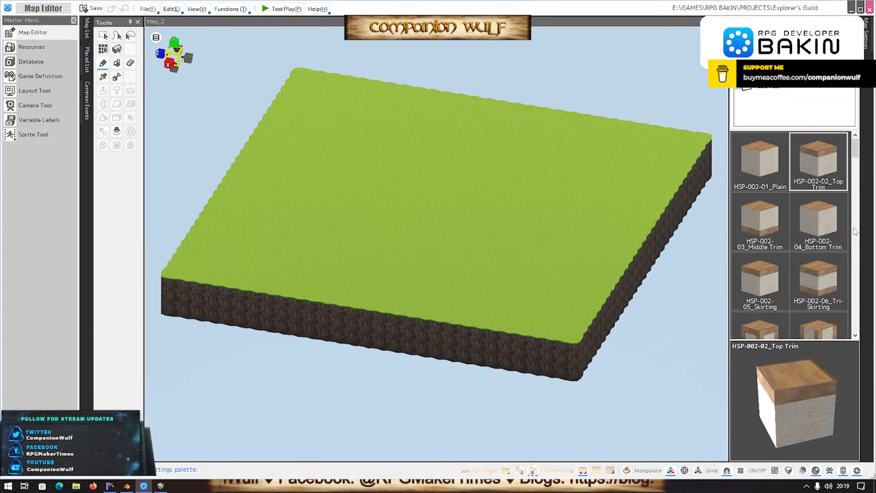
{"action": "left_click", "coordinate": [812, 286]}
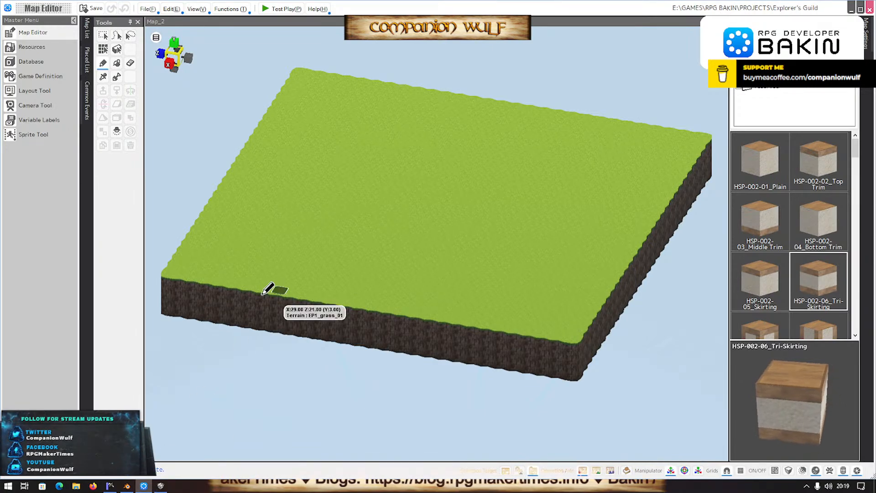
{"action": "middle_click_drag", "start_coordinate": [316, 182], "coordinate": [332, 286]}
{"action": "scroll", "coordinate": [332, 286], "scroll_direction": "down", "scroll_amount": 2}
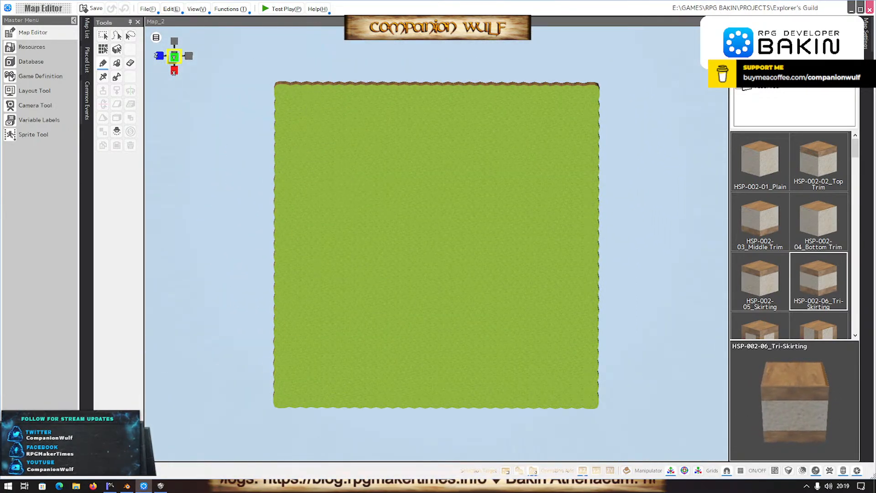
Switch to SMILE GAME BUILDER and examine the outer walls and room layout of The Explorer's Guild from another angle.
{"action": "left_click", "coordinate": [161, 486]}
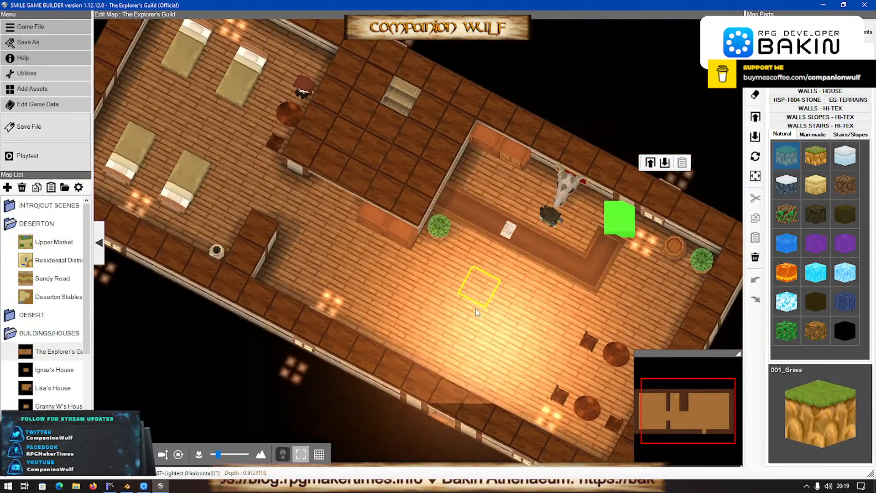
{"action": "right_click_drag", "start_coordinate": [476, 309], "coordinate": [554, 228]}
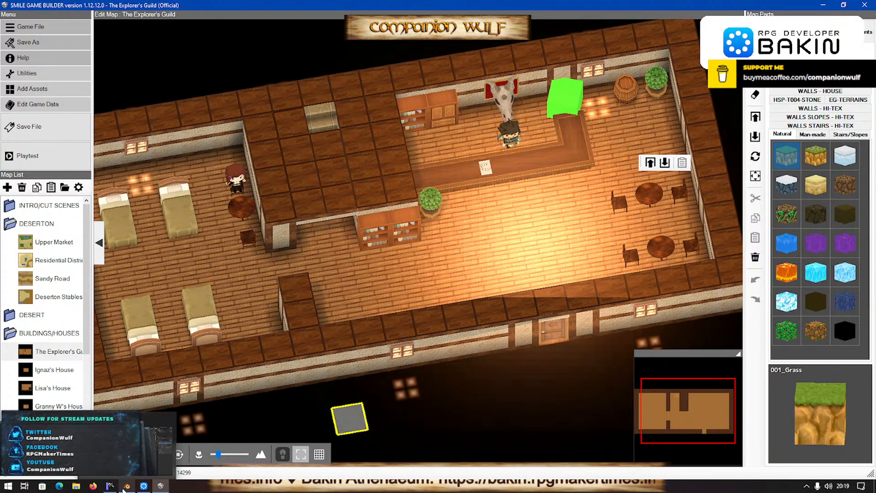
Switch back to RPG Developer Bakin and review the options for creating a new map, including Image Loading, without creating one.
{"action": "mouse_move", "coordinate": [146, 487]}
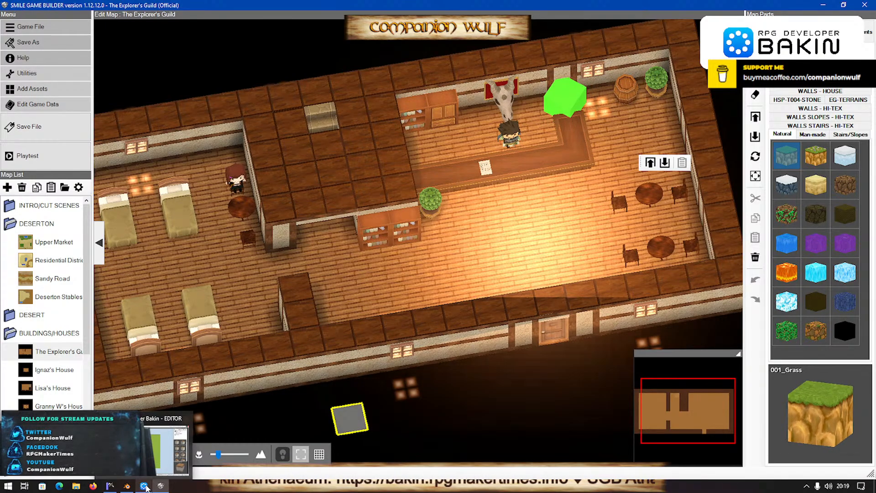
{"action": "left_click", "coordinate": [145, 486]}
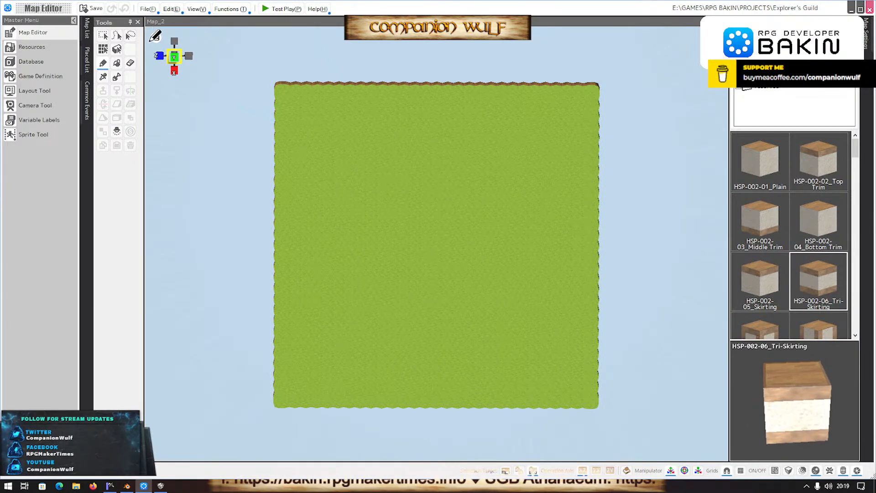
{"action": "left_click", "coordinate": [88, 26]}
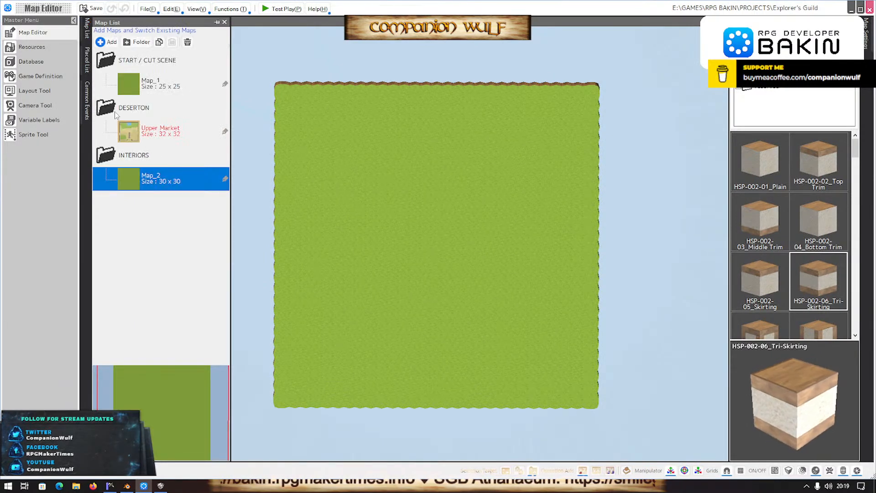
{"action": "left_click", "coordinate": [105, 42]}
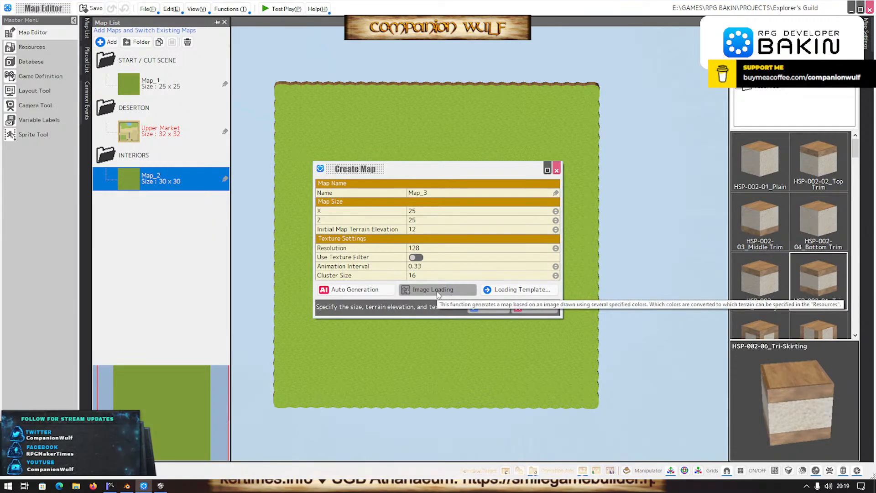
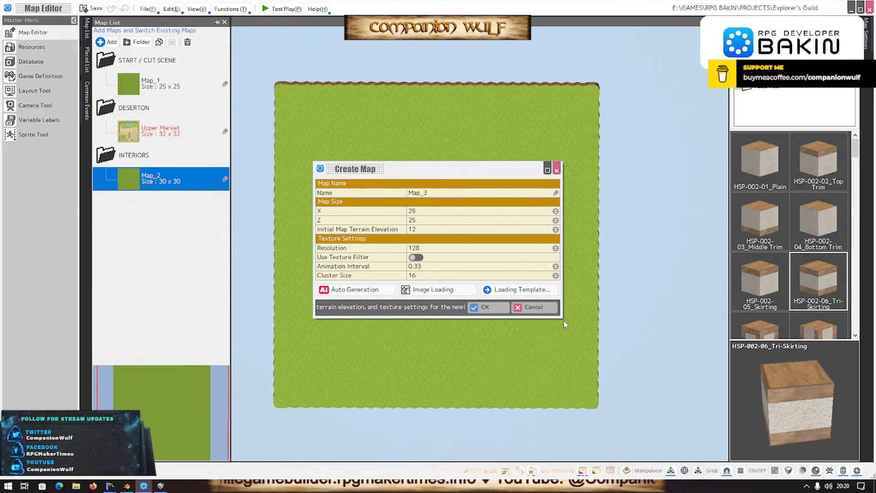
{"action": "left_click", "coordinate": [536, 307]}
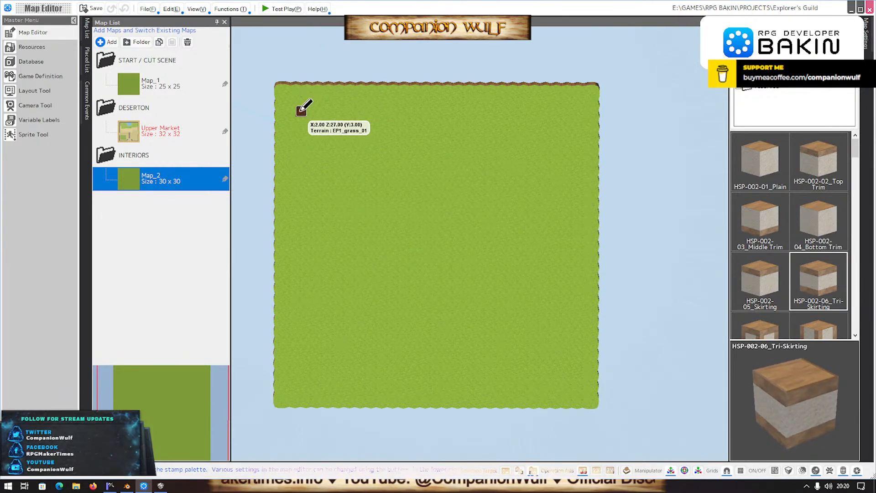
Paint two straight HSP-002-06_Tri-Skirting wall lines meeting at a corner of Map_2, undoing the first crooked stroke.
{"action": "left_click_drag", "start_coordinate": [298, 112], "coordinate": [299, 229]}
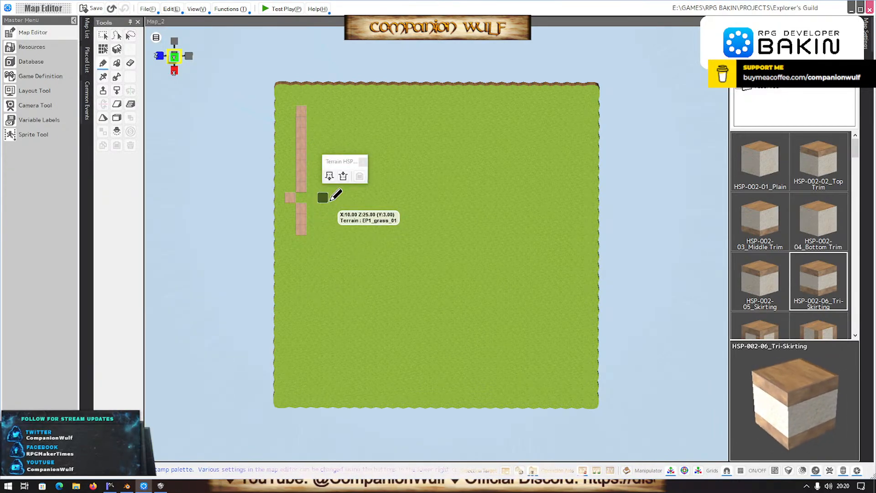
{"action": "key", "text": "ctrl+z"}
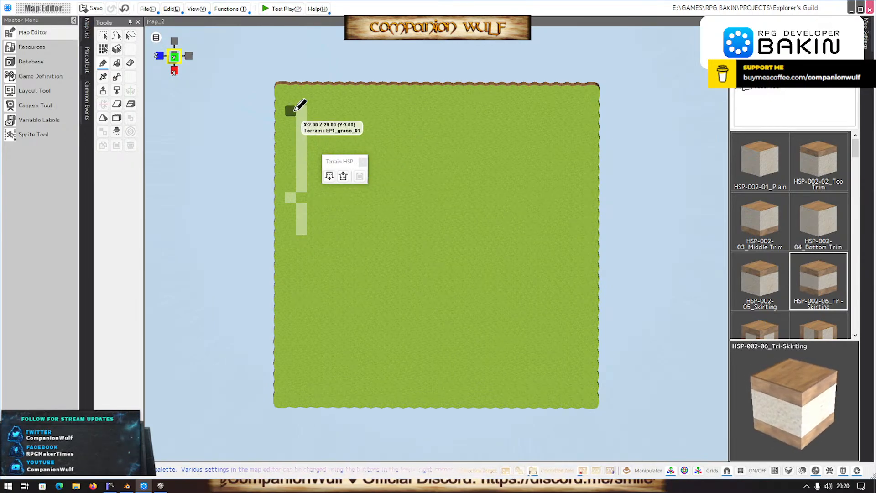
{"action": "left_click_drag", "start_coordinate": [306, 109], "coordinate": [302, 353]}
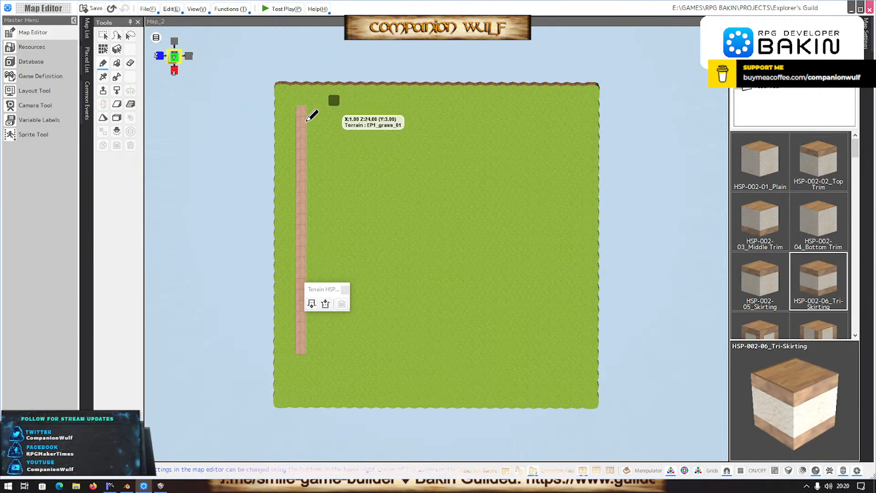
{"action": "left_click_drag", "start_coordinate": [312, 111], "coordinate": [577, 114]}
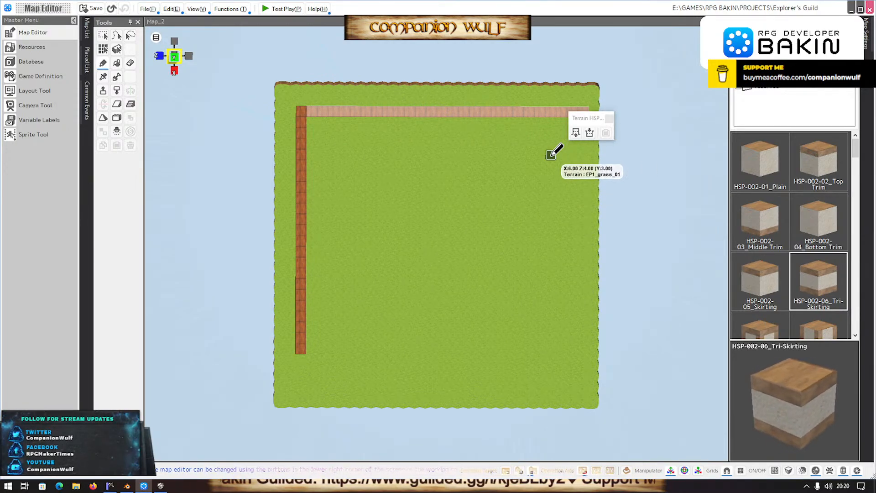
Shorten the longer wall line by repainting its end tile with EP1_grass_01, and pick HSP-002-06_Tri-Skirting again for painting.
{"action": "mouse_move", "coordinate": [551, 154]}
{"action": "right_mouse_down"}
{"action": "mouse_move", "coordinate": [516, 155]}
{"action": "mouse_move", "coordinate": [541, 145]}
{"action": "right_mouse_up"}
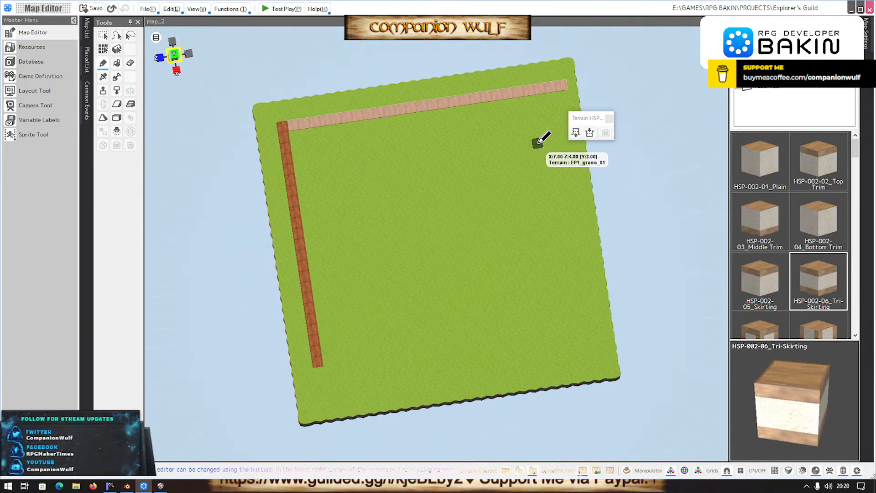
{"action": "right_click", "coordinate": [538, 143]}
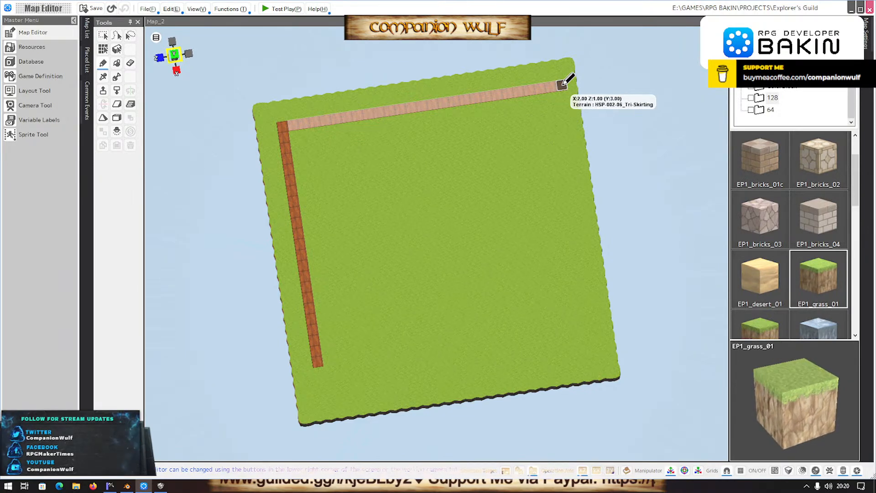
{"action": "left_click", "coordinate": [562, 85]}
{"action": "right_click", "coordinate": [550, 88]}
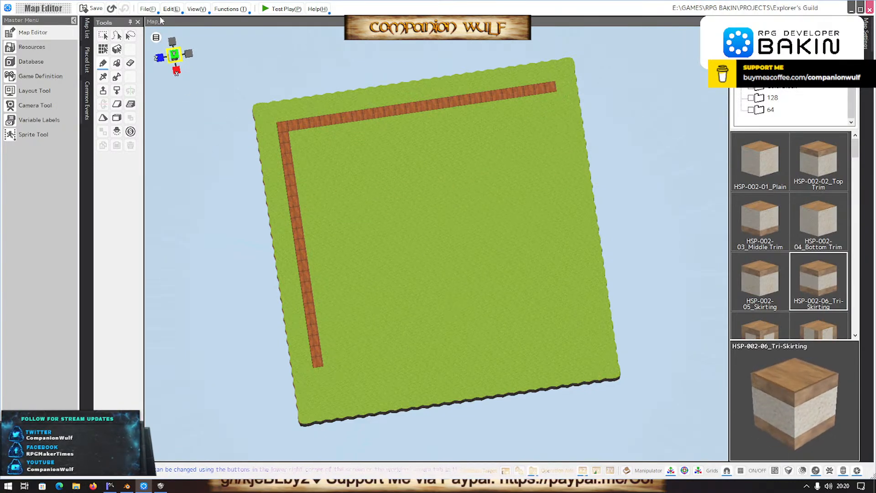
{"action": "left_click", "coordinate": [88, 29]}
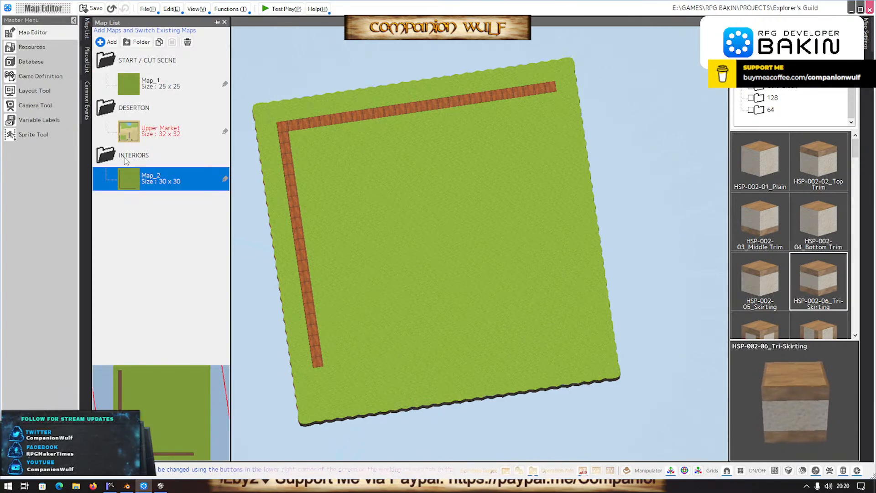
{"action": "left_click", "coordinate": [112, 42]}
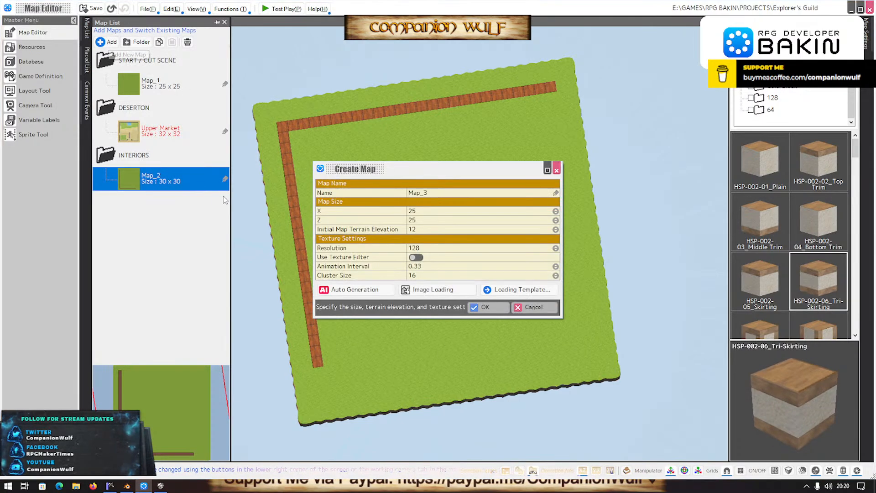
{"action": "left_click", "coordinate": [433, 290]}
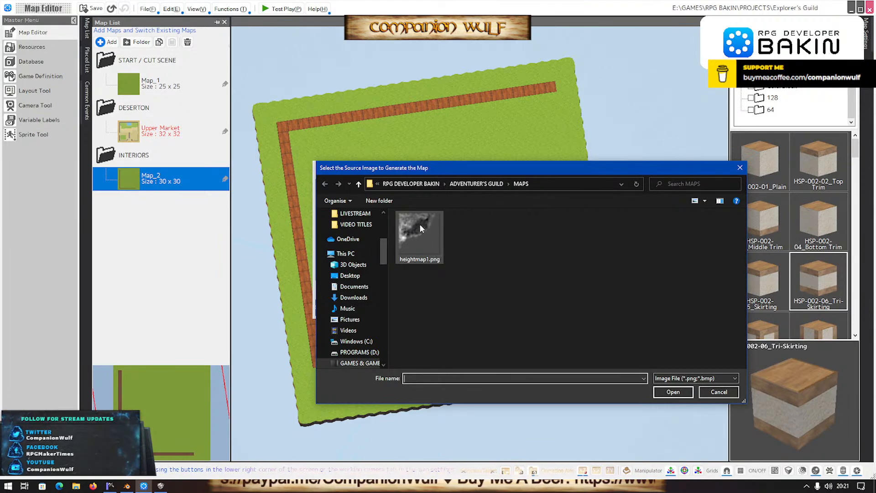
{"action": "left_click", "coordinate": [715, 392]}
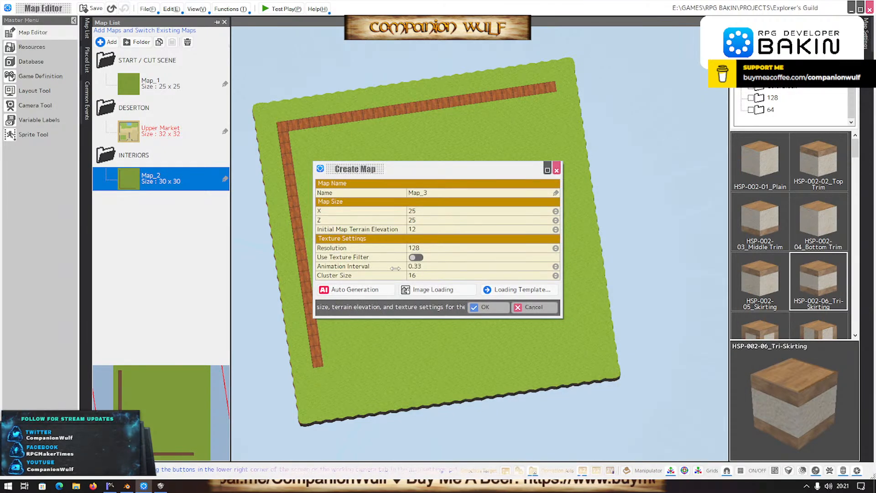
{"action": "left_click", "coordinate": [534, 307]}
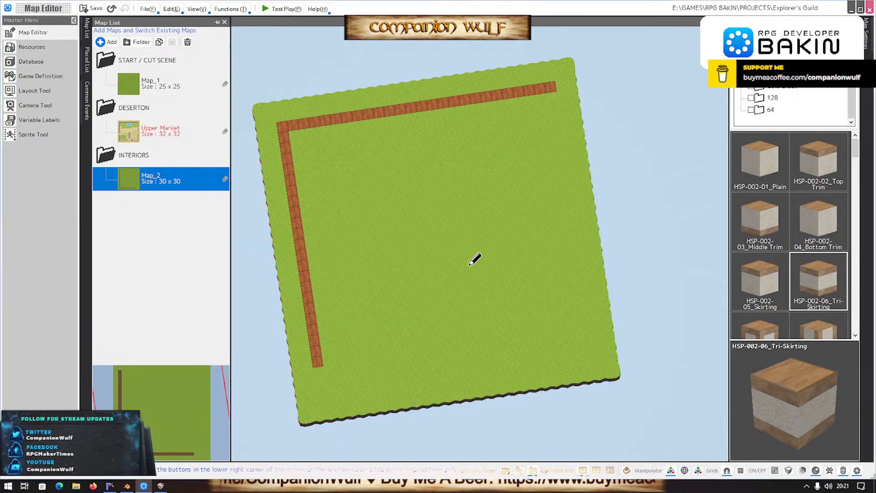
Save the project.
{"action": "left_click", "coordinate": [91, 8]}
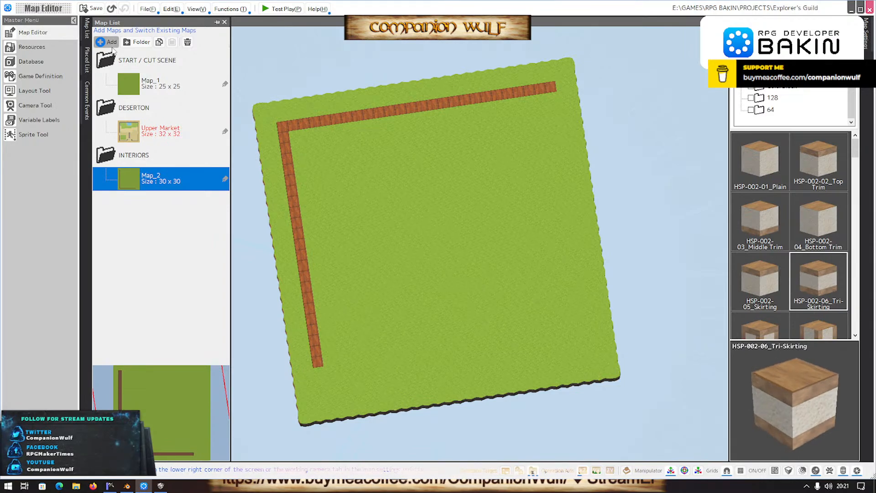
Load heightmap1.png as the source image for a new map and inspect the terrain preview.
{"action": "left_click", "coordinate": [109, 42]}
{"action": "left_click", "coordinate": [427, 292]}
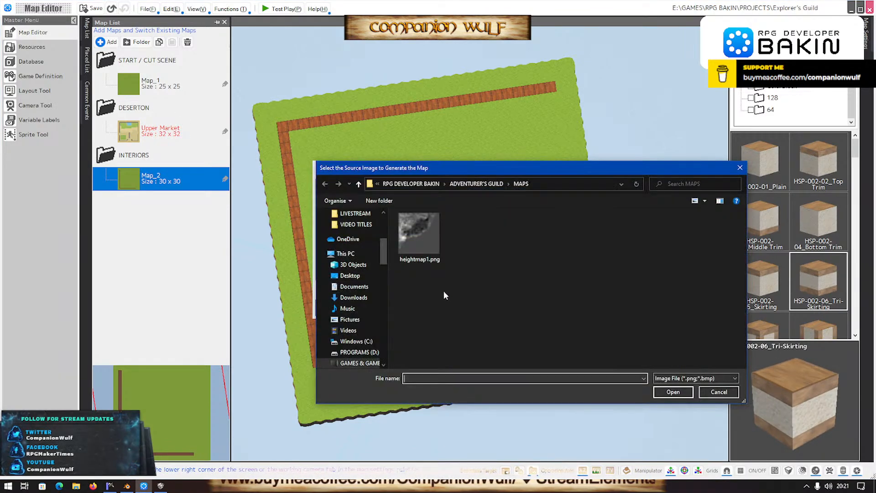
{"action": "double_click", "coordinate": [424, 231]}
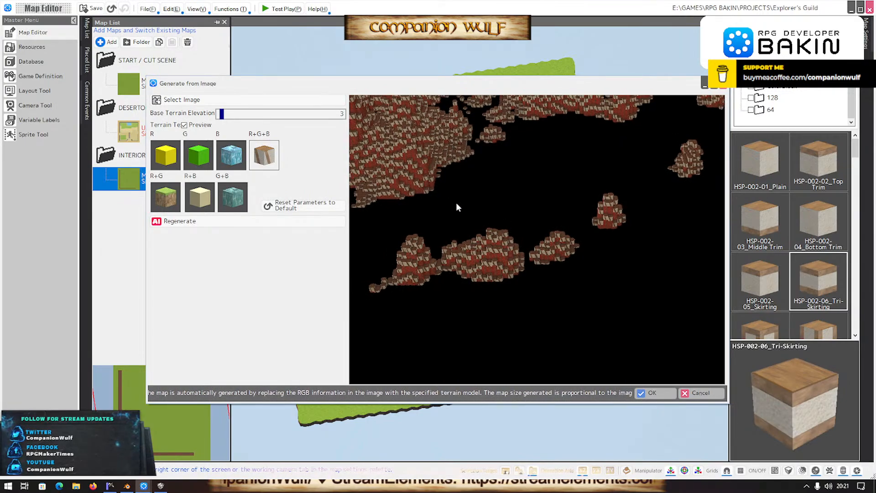
{"action": "right_click_drag", "start_coordinate": [457, 204], "coordinate": [495, 196]}
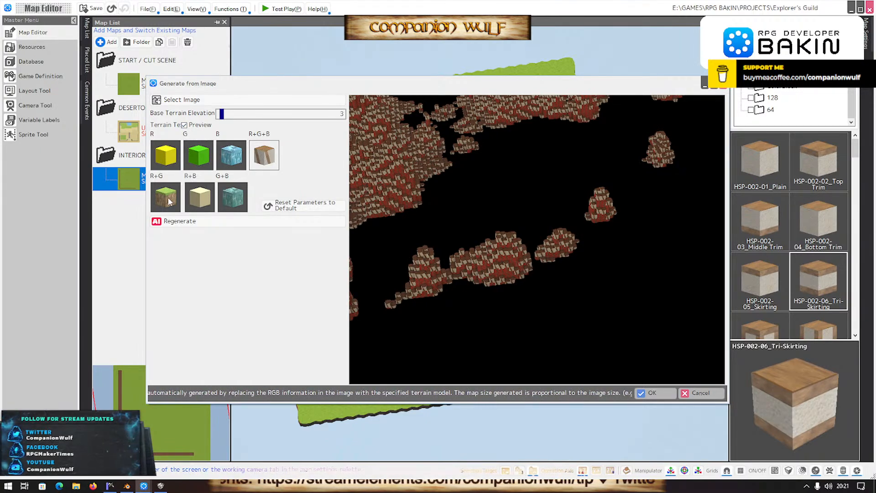
Keep EP1_grass_01 as the R+G terrain, check the preview from other angles, and generate the map from the image.
{"action": "left_click", "coordinate": [166, 202]}
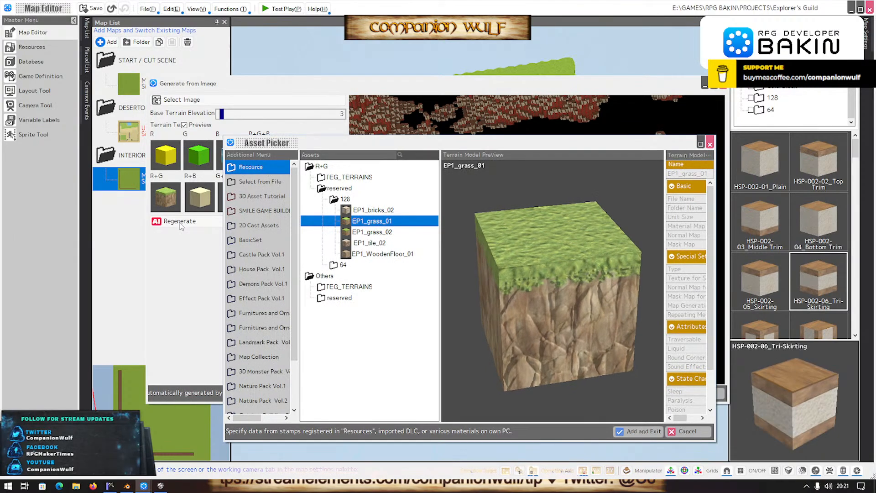
{"action": "left_click", "coordinate": [637, 430]}
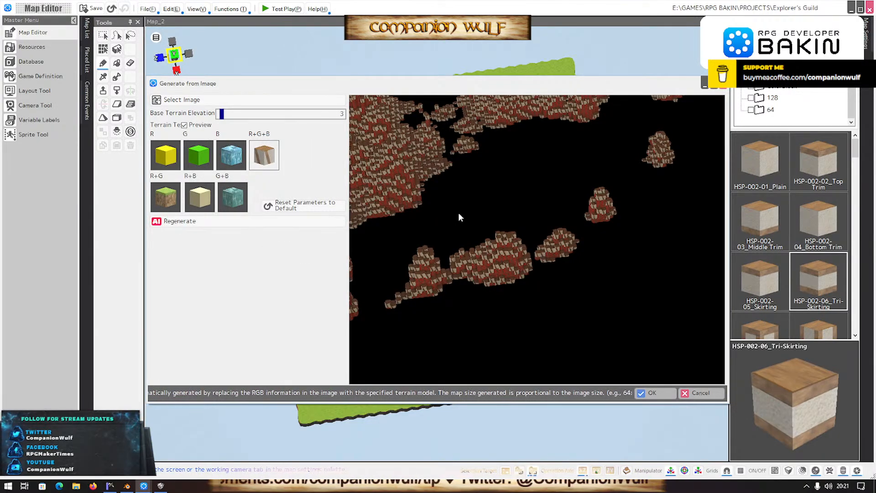
{"action": "left_click_drag", "start_coordinate": [400, 221], "coordinate": [45, 147]}
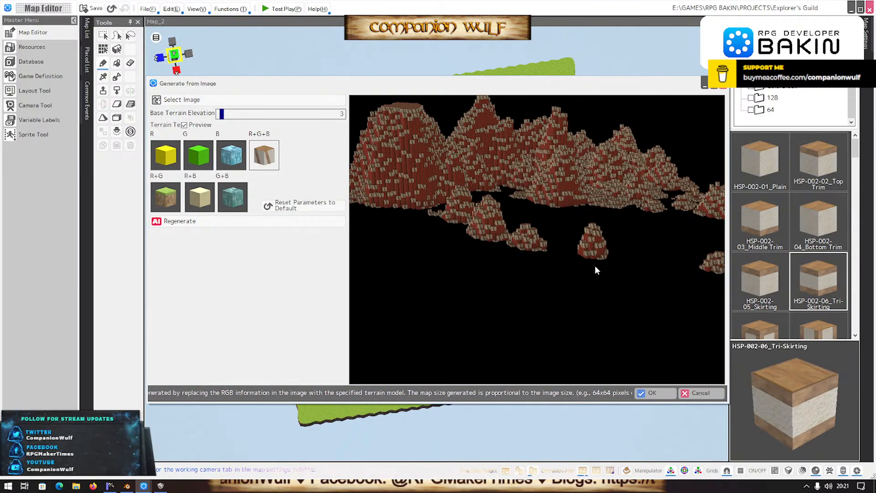
{"action": "left_click_drag", "start_coordinate": [594, 270], "coordinate": [582, 356]}
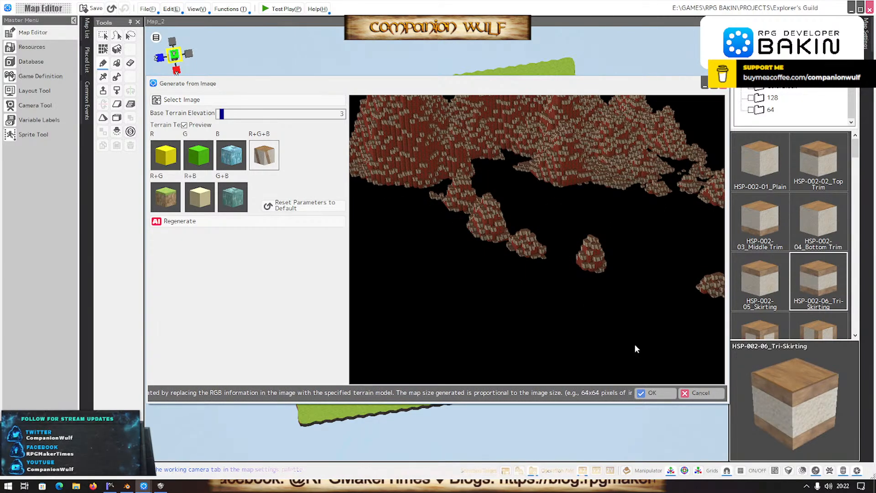
{"action": "left_click", "coordinate": [648, 393]}
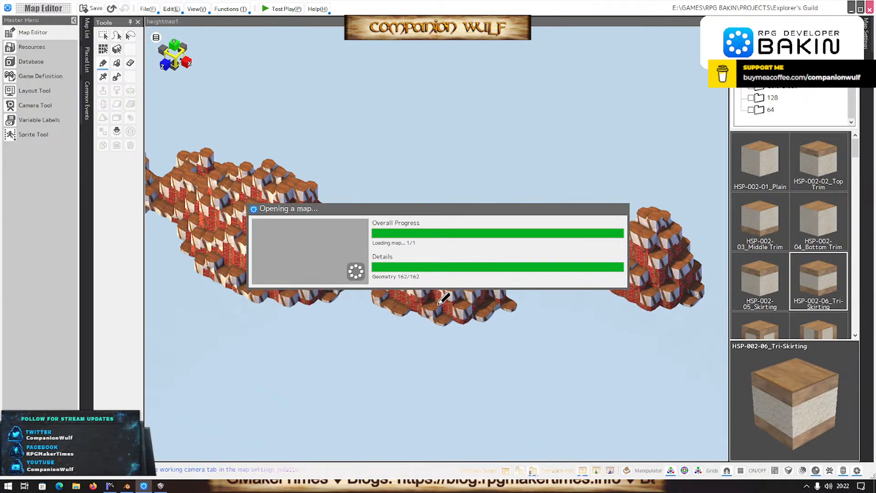
Look over the generated heightmap1 terrain, and delete that map from the INTERIORS folder.
{"action": "middle_click_drag", "start_coordinate": [310, 311], "coordinate": [427, 148]}
{"action": "scroll", "coordinate": [347, 304], "scroll_direction": "down", "scroll_amount": 10}
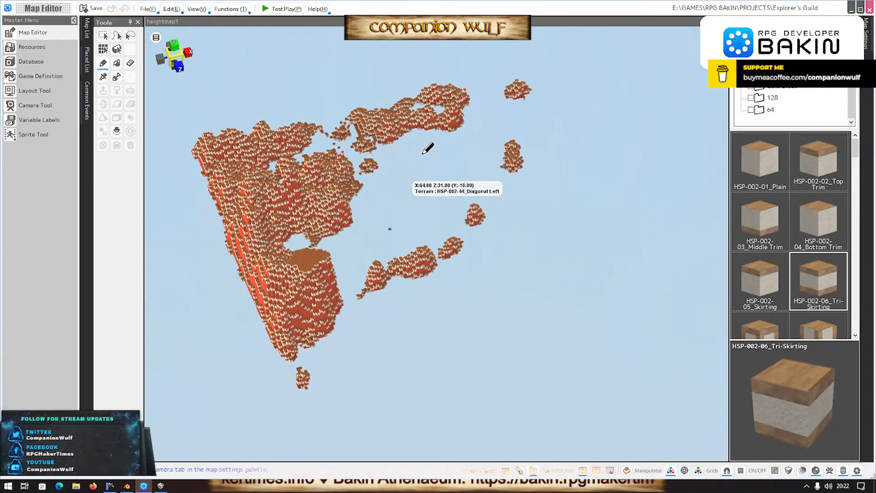
{"action": "scroll", "coordinate": [388, 205], "scroll_direction": "up", "scroll_amount": 2}
{"action": "scroll", "coordinate": [348, 233], "scroll_direction": "up", "scroll_amount": 4}
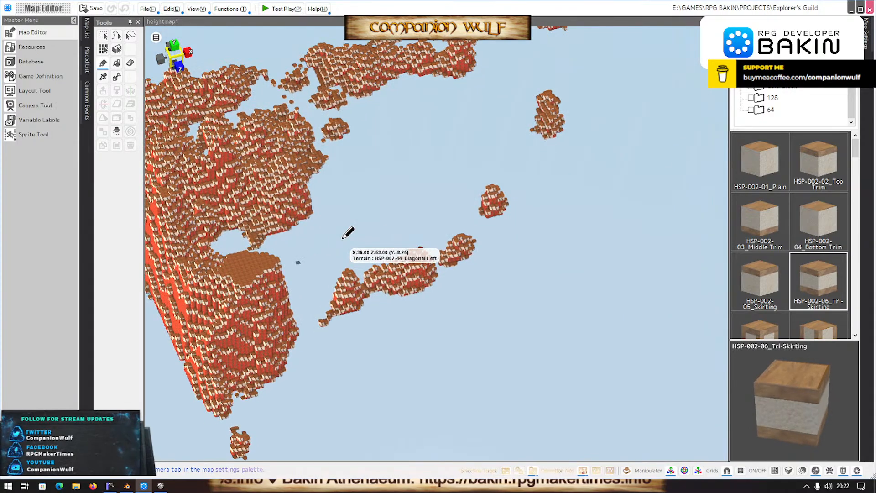
{"action": "scroll", "coordinate": [348, 232], "scroll_direction": "up", "scroll_amount": 2}
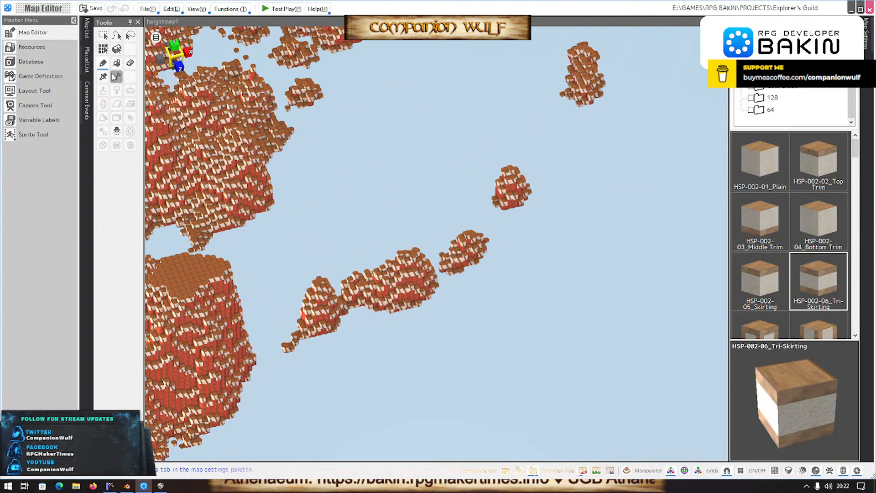
{"action": "left_click", "coordinate": [87, 37]}
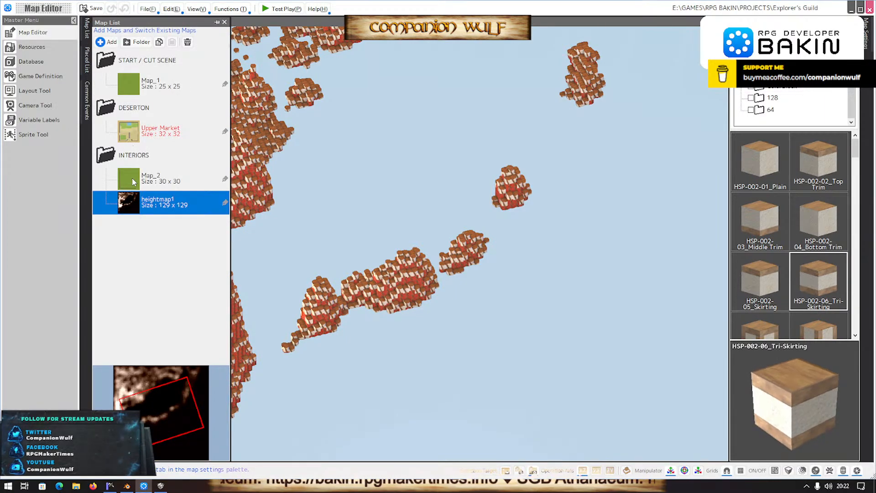
{"action": "left_click", "coordinate": [186, 42]}
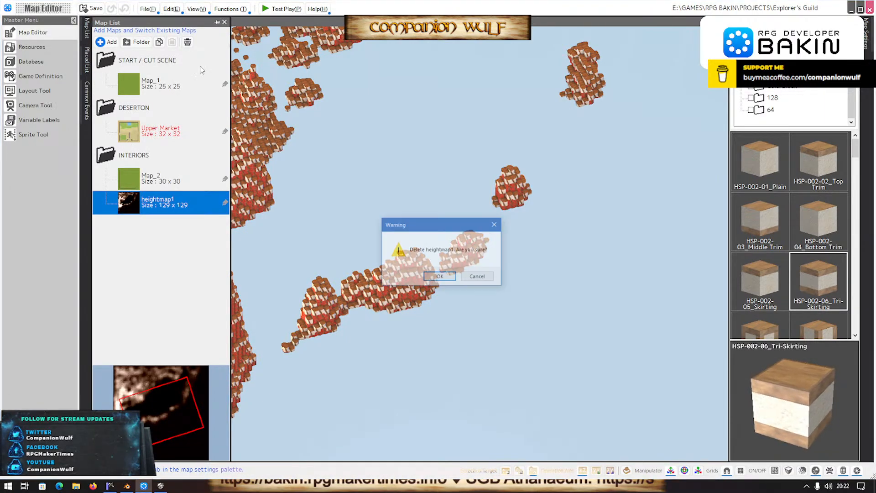
{"action": "left_click", "coordinate": [441, 279]}
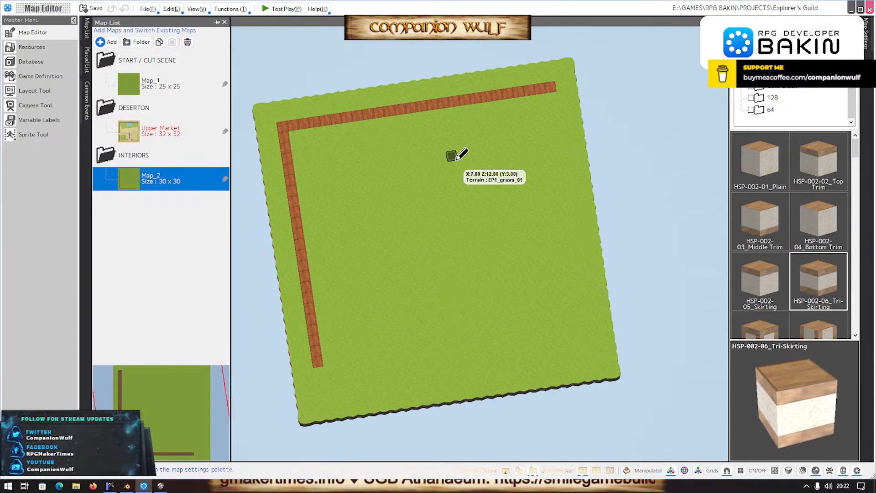
Paint a third HSP-002-06_Tri-Skirting wall line on Map_2, from the open end of the long wall and parallel to the first line.
{"action": "scroll", "coordinate": [463, 153], "scroll_direction": "up", "scroll_amount": 1}
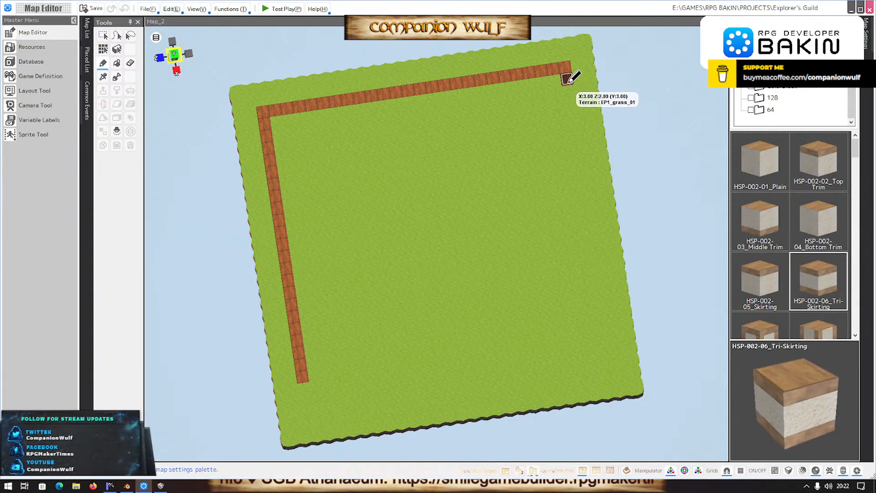
{"action": "mouse_move", "coordinate": [568, 78]}
{"action": "left_mouse_down"}
{"action": "mouse_move", "coordinate": [581, 122]}
{"action": "mouse_move", "coordinate": [603, 345]}
{"action": "left_mouse_up"}
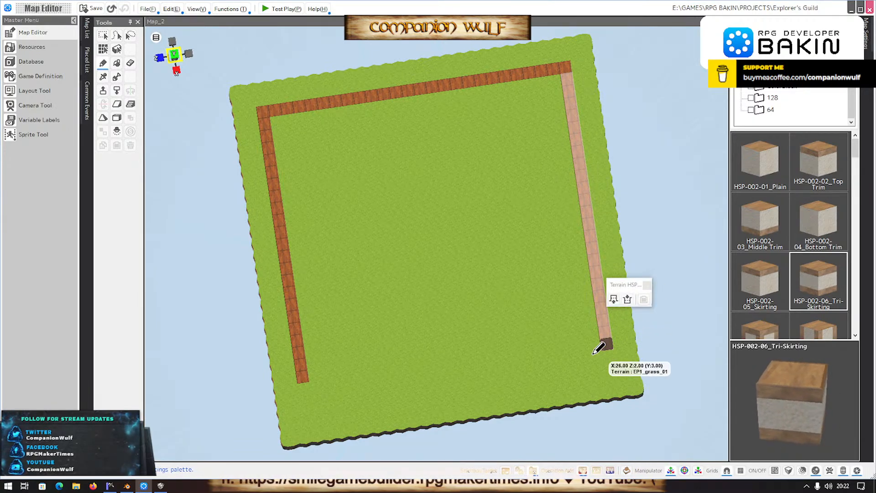
{"action": "mouse_move", "coordinate": [440, 394]}
{"action": "middle_mouse_down"}
{"action": "mouse_move", "coordinate": [424, 335]}
{"action": "mouse_move", "coordinate": [428, 343]}
{"action": "mouse_move", "coordinate": [434, 333]}
{"action": "middle_mouse_up"}
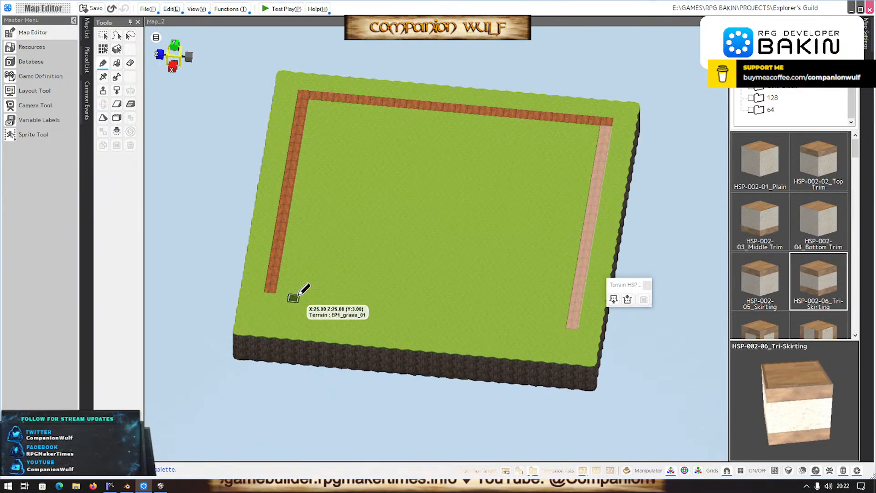
{"action": "left_click_drag", "start_coordinate": [284, 291], "coordinate": [381, 298]}
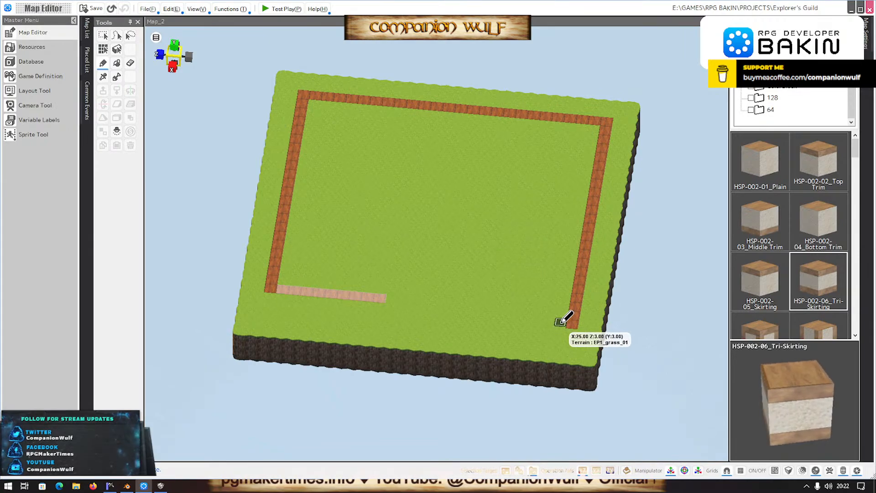
{"action": "left_click_drag", "start_coordinate": [562, 320], "coordinate": [532, 318]}
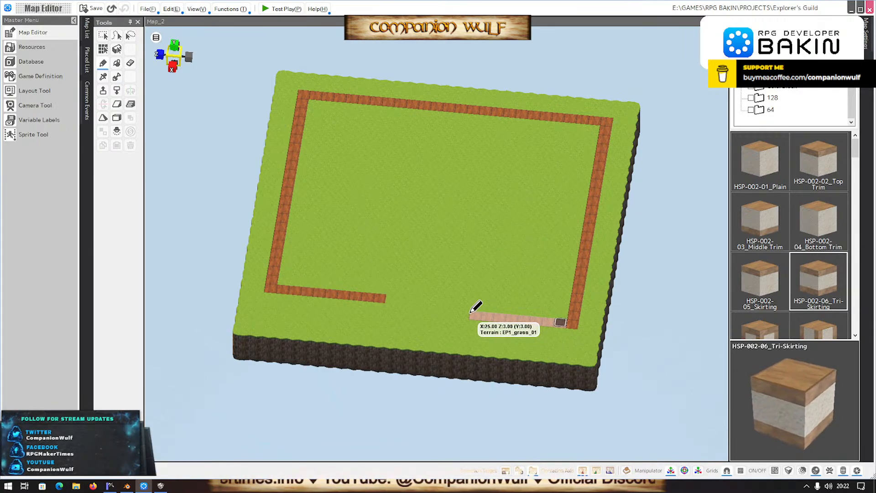
{"action": "left_click_drag", "start_coordinate": [471, 313], "coordinate": [470, 313]}
{"action": "mouse_move", "coordinate": [436, 345]}
{"action": "middle_mouse_down"}
{"action": "mouse_move", "coordinate": [448, 320]}
{"action": "mouse_move", "coordinate": [438, 345]}
{"action": "middle_mouse_up"}
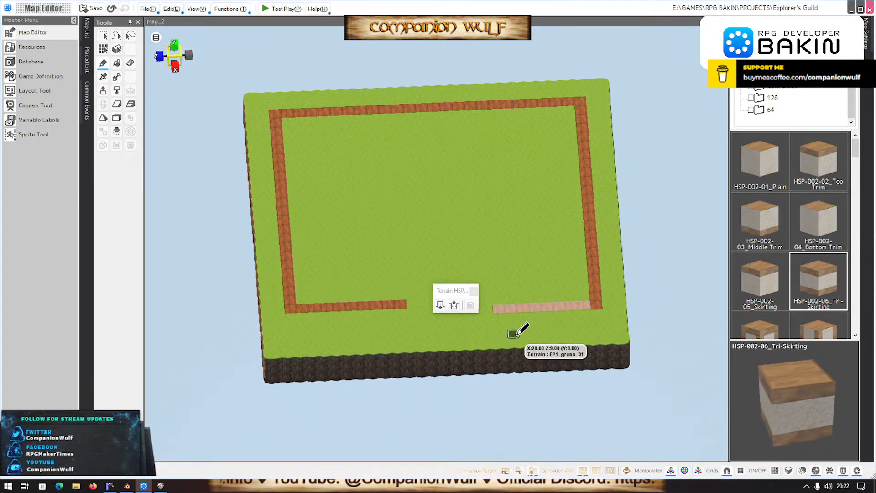
Undo the most recent wall lines and paint EP1_grass_01 over the two remaining walls to clear the map.
{"action": "key", "text": "ctrl+z"}
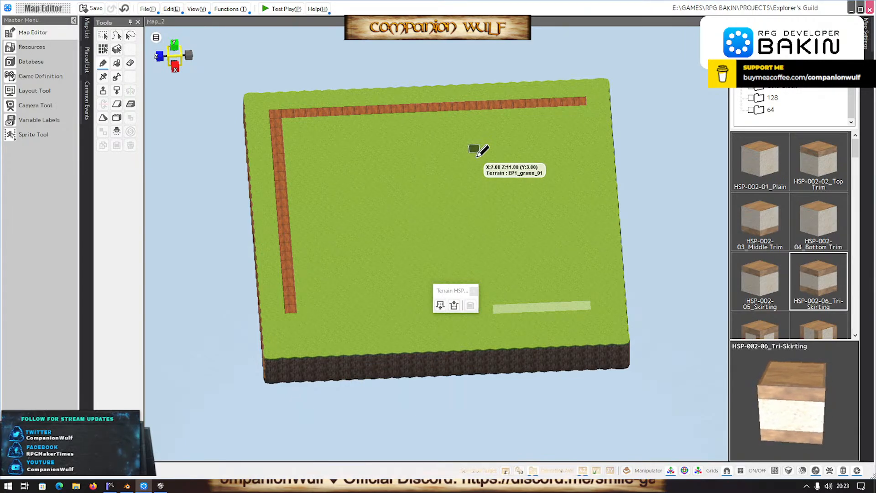
{"action": "middle_click_drag", "start_coordinate": [470, 157], "coordinate": [461, 155]}
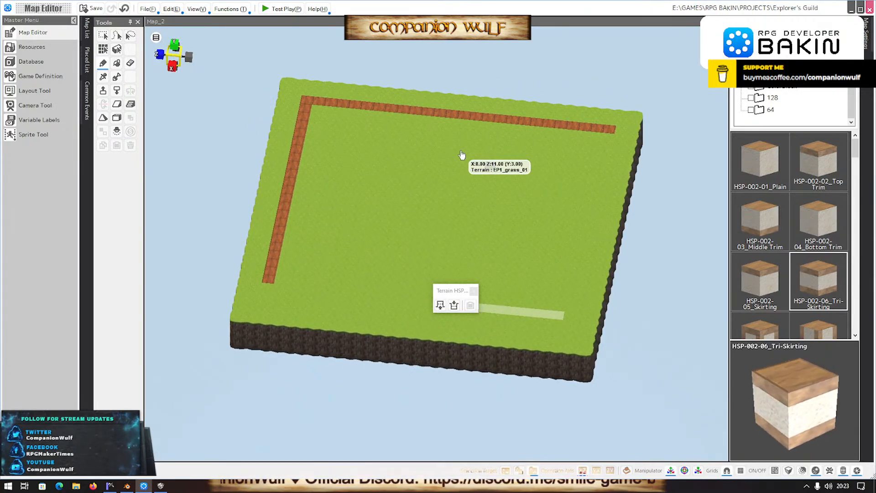
{"action": "right_click", "coordinate": [432, 186]}
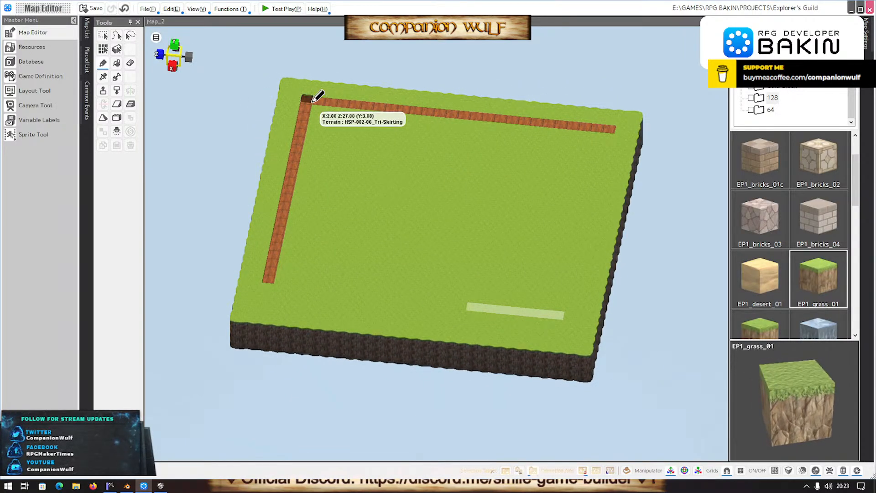
{"action": "mouse_move", "coordinate": [308, 97]}
{"action": "left_mouse_down"}
{"action": "mouse_move", "coordinate": [278, 253]}
{"action": "mouse_move", "coordinate": [284, 136]}
{"action": "mouse_move", "coordinate": [283, 276]}
{"action": "mouse_move", "coordinate": [286, 123]}
{"action": "mouse_move", "coordinate": [336, 90]}
{"action": "mouse_move", "coordinate": [327, 104]}
{"action": "mouse_move", "coordinate": [386, 105]}
{"action": "left_mouse_up"}
{"action": "mouse_move", "coordinate": [448, 108]}
{"action": "left_mouse_down"}
{"action": "mouse_move", "coordinate": [595, 125]}
{"action": "mouse_move", "coordinate": [529, 117]}
{"action": "left_mouse_up"}
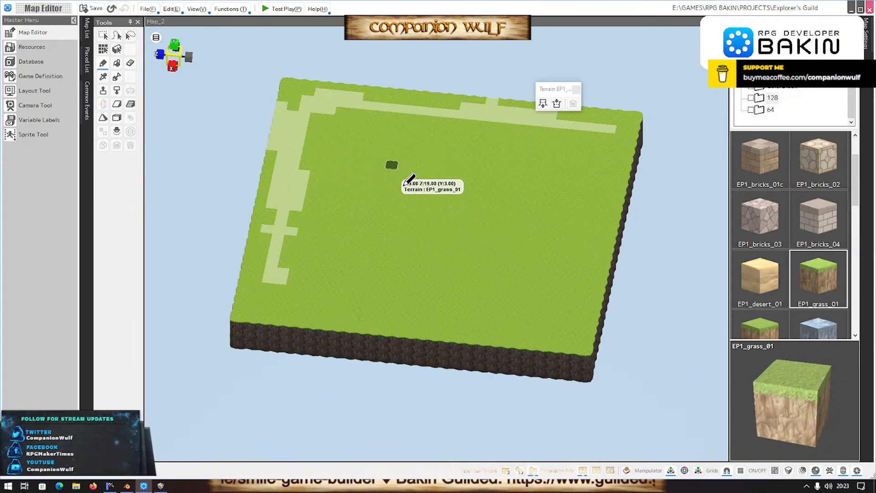
{"action": "middle_click_drag", "start_coordinate": [402, 201], "coordinate": [415, 229]}
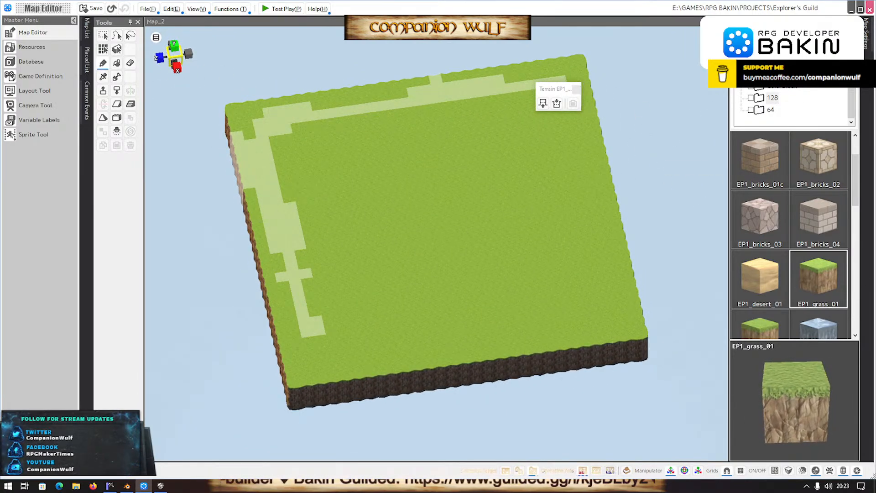
Show the grid and paint a new HSP-002-06_Tri-Skirting wall line along Z:26, from X:3 to X:24.
{"action": "left_click", "coordinate": [788, 110]}
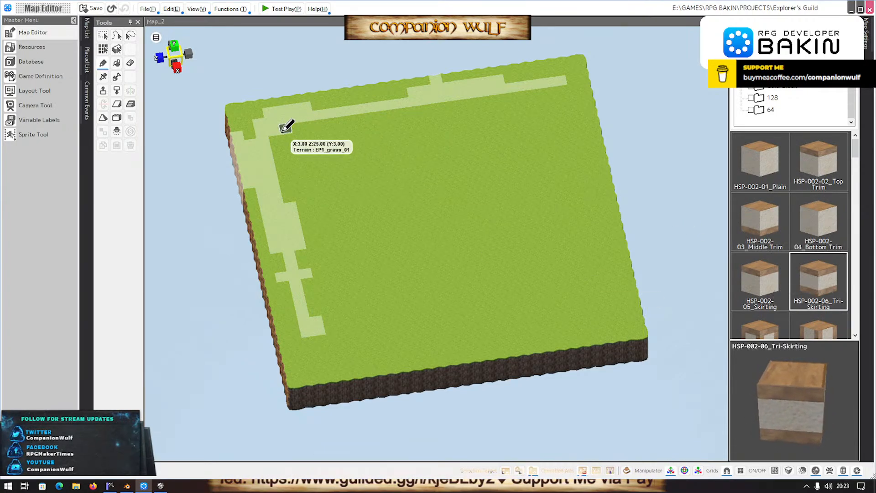
{"action": "left_click", "coordinate": [273, 131]}
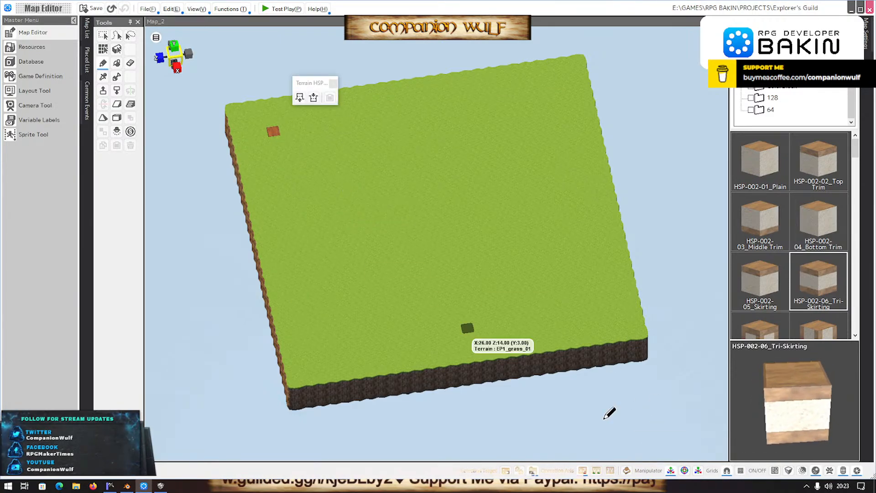
{"action": "left_click", "coordinate": [740, 471]}
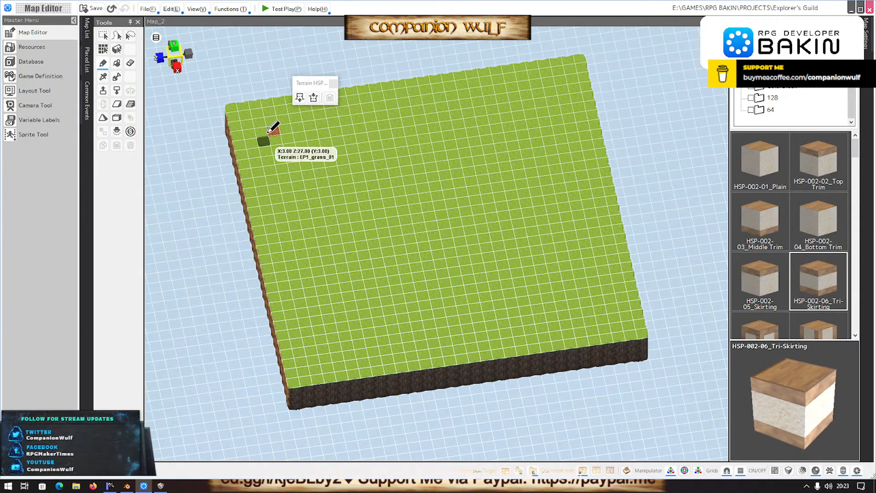
{"action": "left_click_drag", "start_coordinate": [276, 135], "coordinate": [320, 333]}
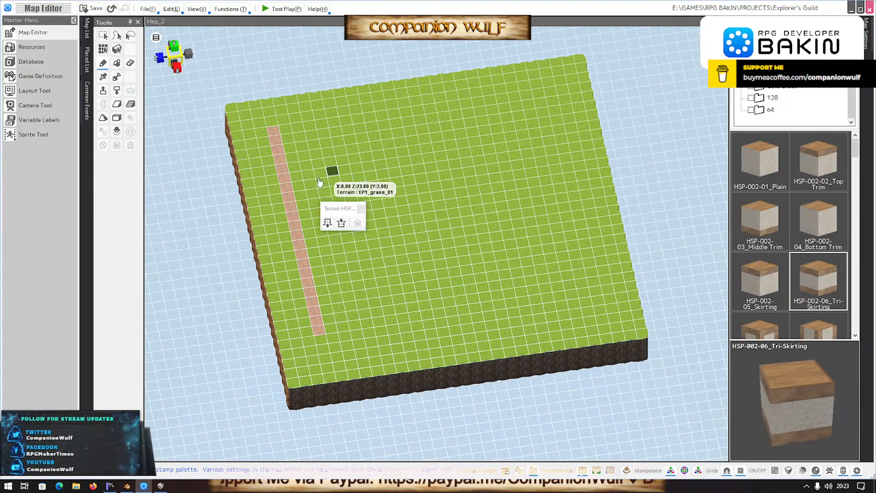
Paint the long HSP-002-06_Tri-Skirting wall along X:3 and the opposite side wall along Z:3, ending level with the first wall.
{"action": "right_click_drag", "start_coordinate": [319, 184], "coordinate": [316, 179]}
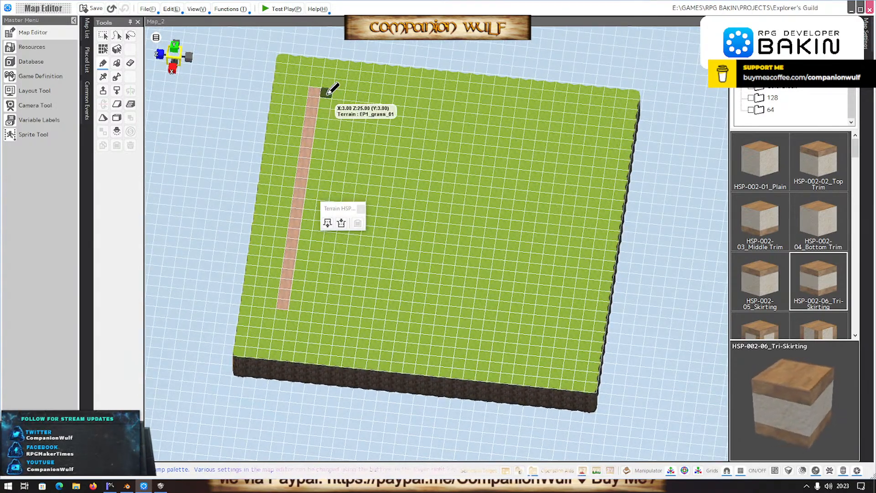
{"action": "left_click_drag", "start_coordinate": [327, 94], "coordinate": [361, 102]}
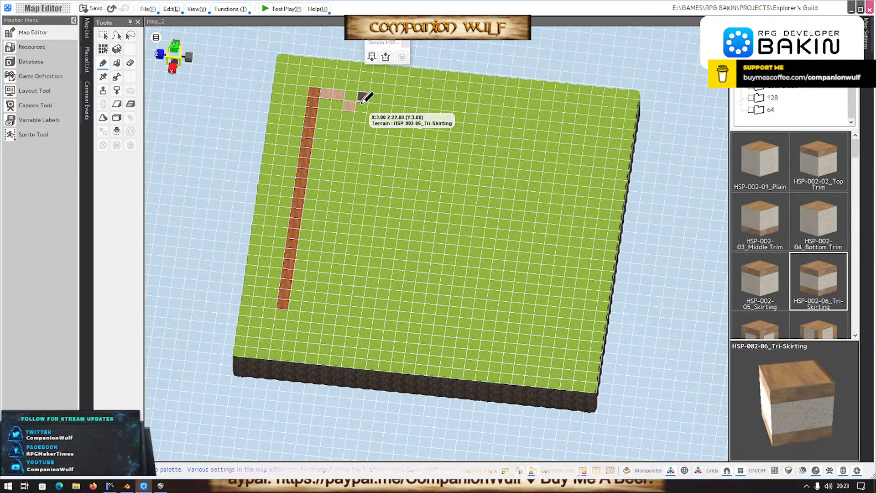
{"action": "key", "text": "ctrl+z"}
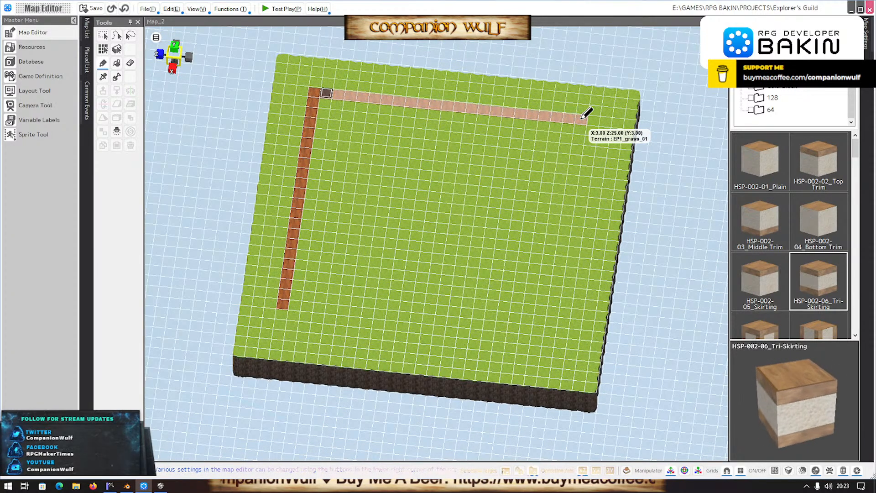
{"action": "left_click_drag", "start_coordinate": [590, 120], "coordinate": [588, 150]}
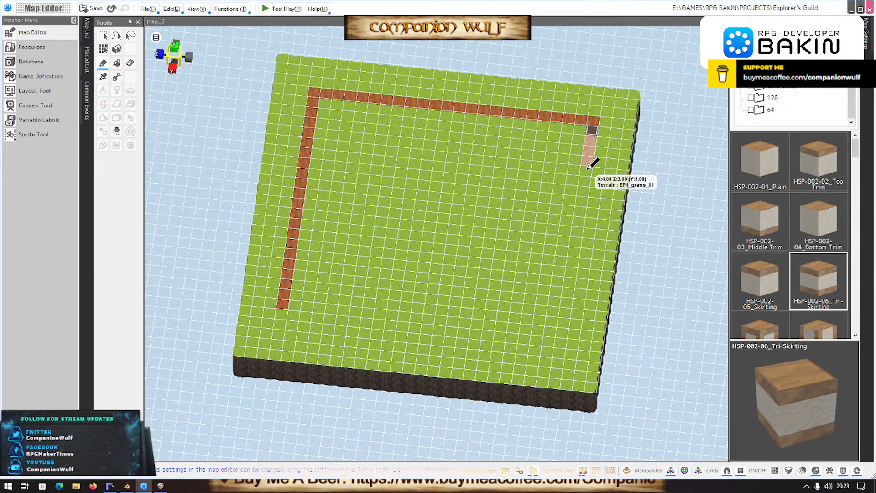
{"action": "left_click_drag", "start_coordinate": [578, 224], "coordinate": [575, 254]}
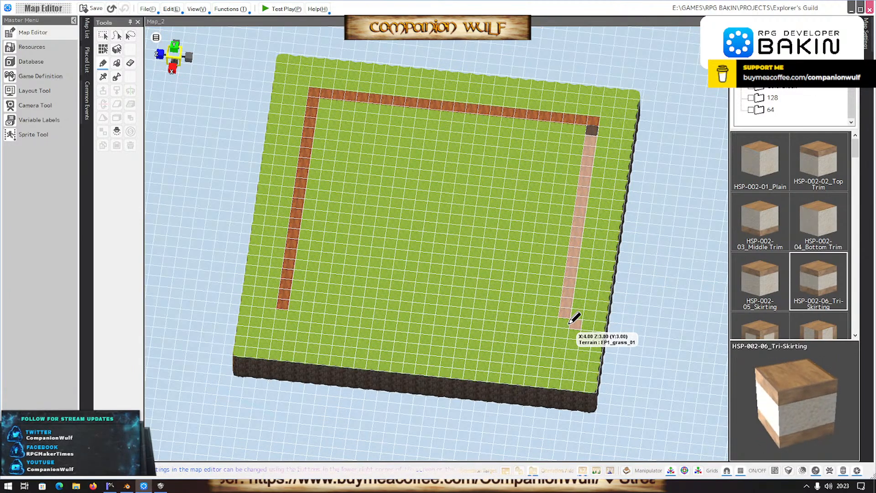
{"action": "left_click_drag", "start_coordinate": [571, 332], "coordinate": [572, 340]}
{"action": "right_click", "coordinate": [587, 302]}
{"action": "right_click", "coordinate": [565, 301]}
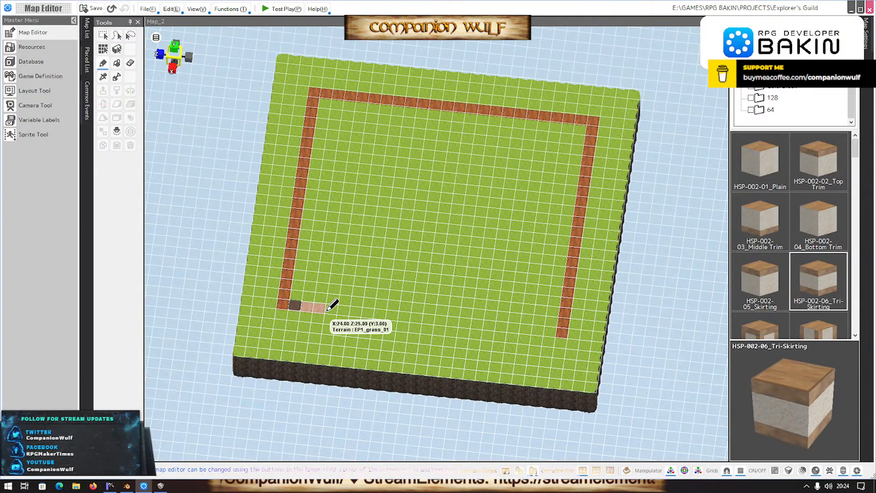
Close the front side along X:24 with two HSP-002-06_Tri-Skirting wall sections, leaving a one-tile doorway between them.
{"action": "left_click_drag", "start_coordinate": [413, 311], "coordinate": [492, 324]}
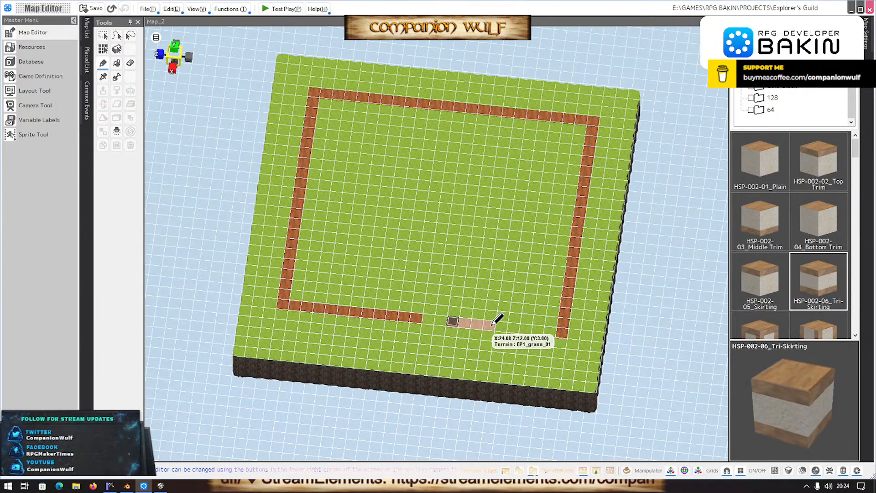
{"action": "left_click_drag", "start_coordinate": [553, 331], "coordinate": [553, 332]}
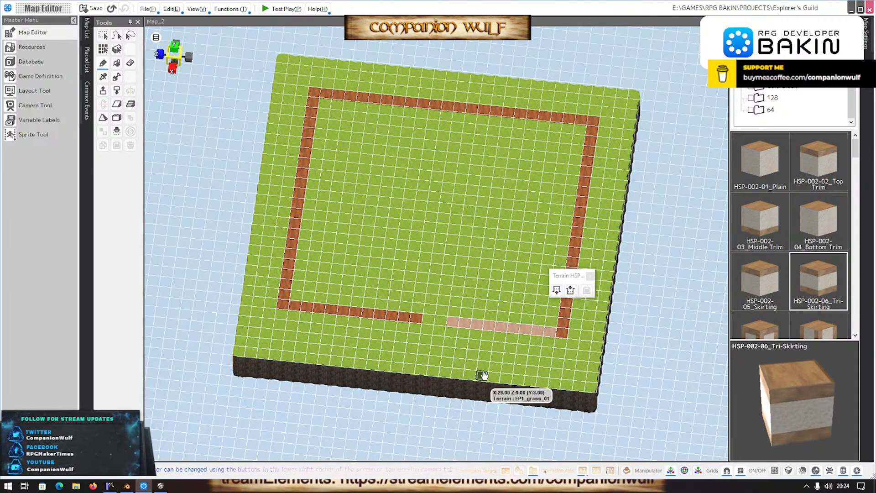
{"action": "middle_click_drag", "start_coordinate": [483, 378], "coordinate": [485, 331]}
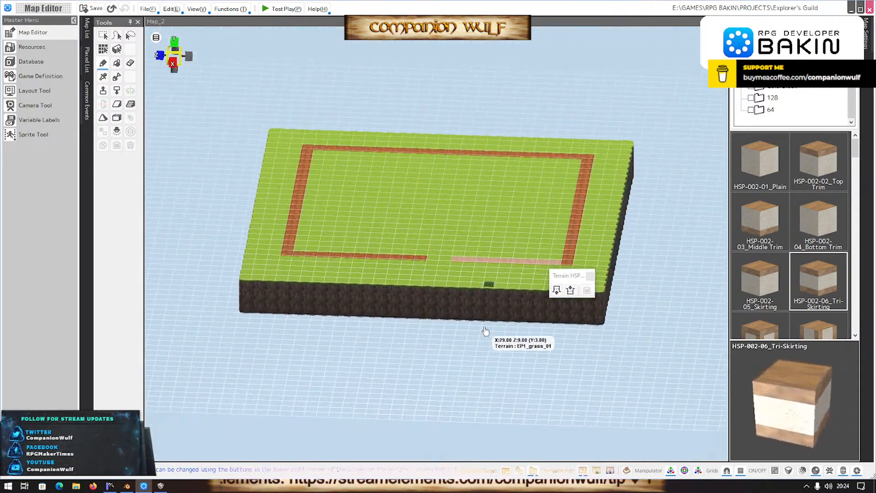
{"action": "left_click", "coordinate": [447, 256]}
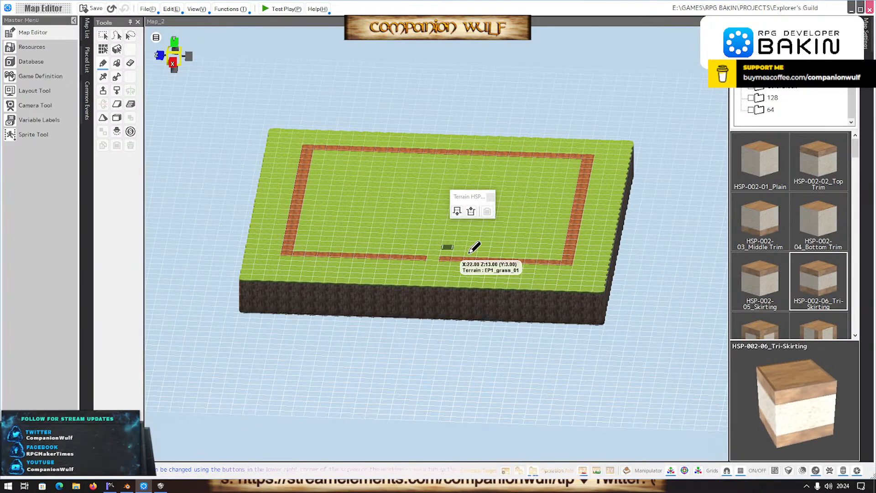
Switch to SMILE GAME BUILDER and examine the original Explorer's Guild interior's walls and room layout from several angles.
{"action": "left_click", "coordinate": [168, 487]}
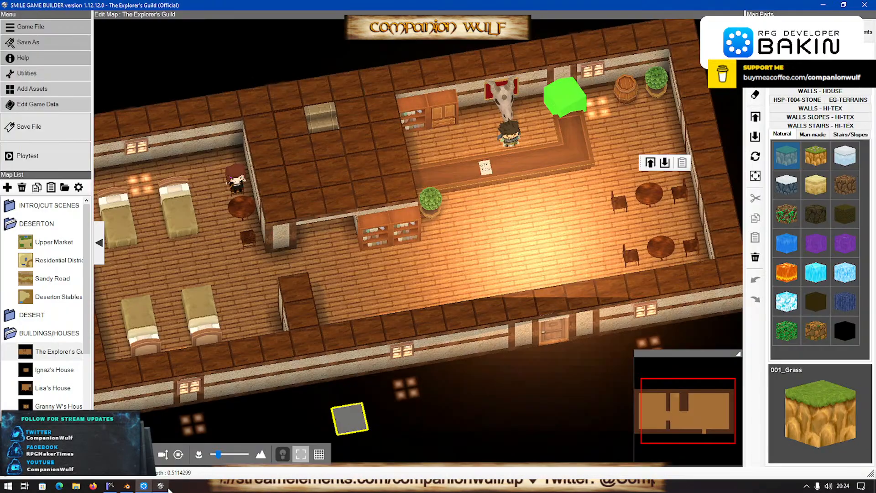
{"action": "middle_click_drag", "start_coordinate": [381, 276], "coordinate": [400, 256]}
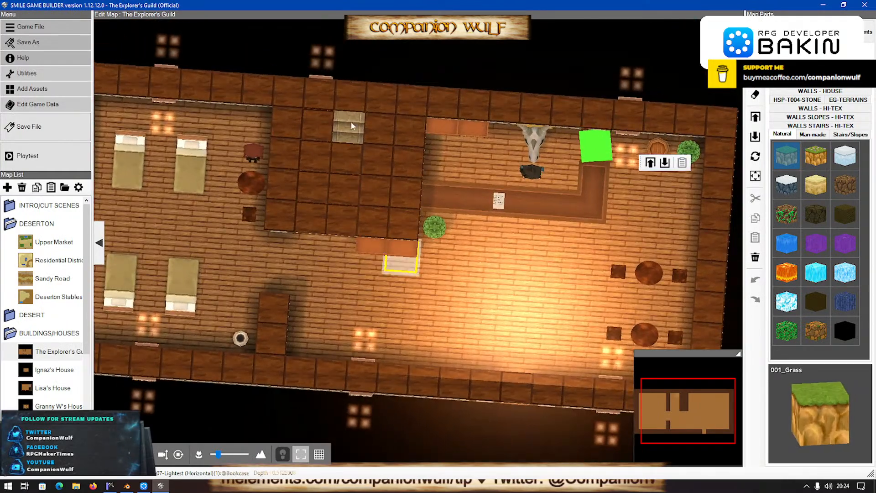
{"action": "scroll", "coordinate": [461, 292], "scroll_direction": "down", "scroll_amount": 3}
{"action": "middle_click_drag", "start_coordinate": [444, 309], "coordinate": [451, 256]}
{"action": "scroll", "coordinate": [451, 257], "scroll_direction": "up", "scroll_amount": 3}
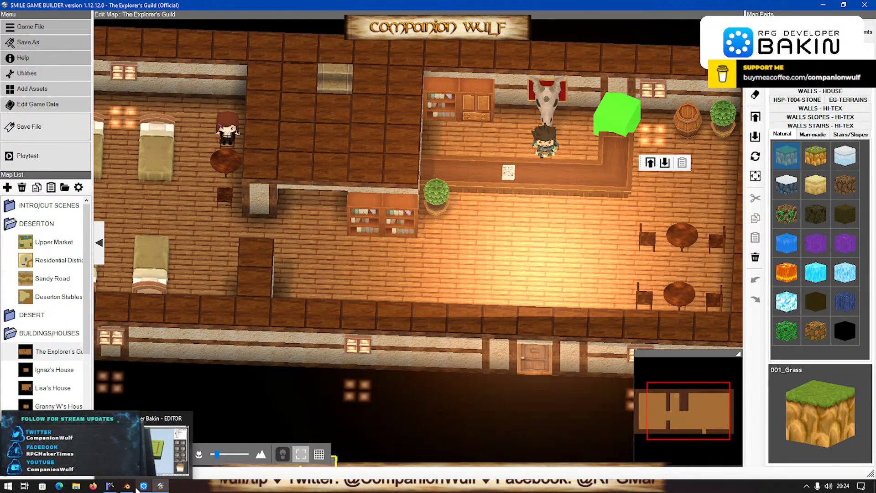
Return to RPG Developer Bakin and raise all the HSP-002-06_Tri-Skirting outer walls together above the grass.
{"action": "left_click", "coordinate": [143, 486]}
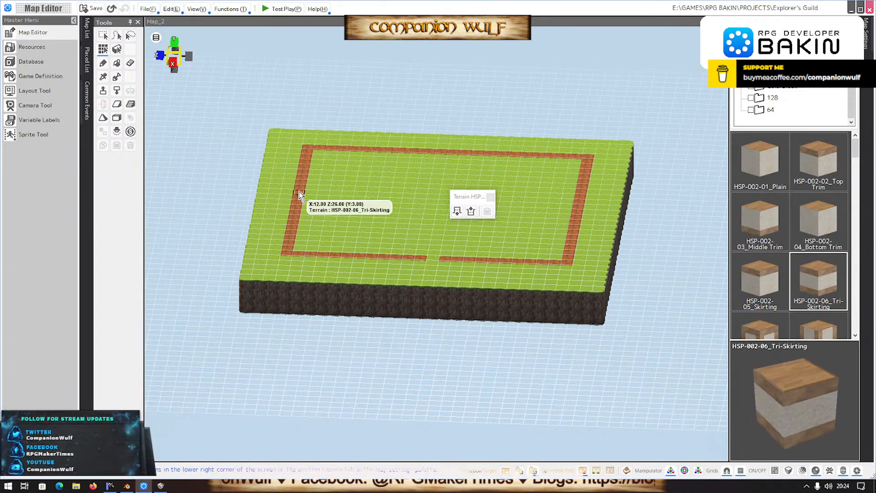
{"action": "left_click", "coordinate": [302, 195]}
{"action": "left_click", "coordinate": [309, 144]}
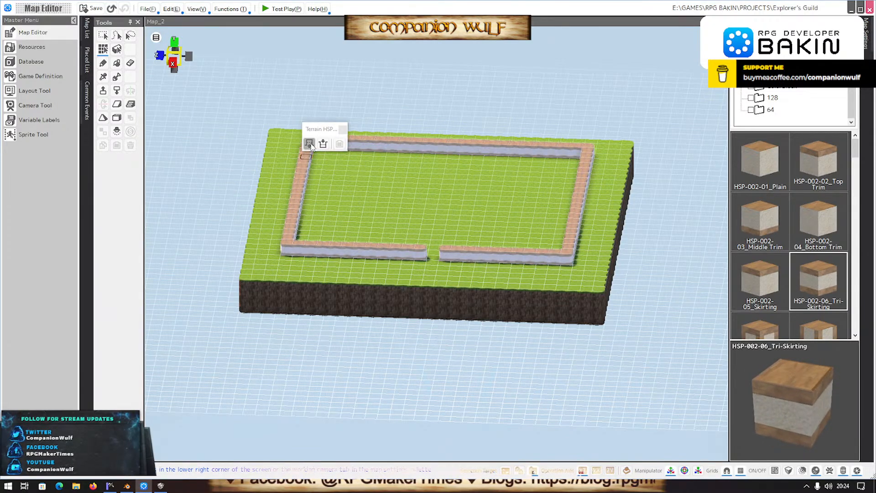
{"action": "left_click", "coordinate": [309, 144]}
{"action": "left_click", "coordinate": [309, 144]}
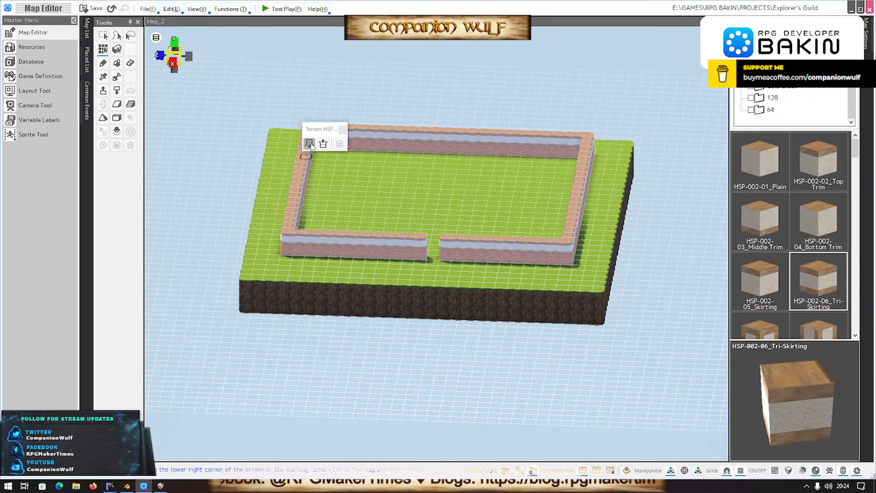
{"action": "left_click", "coordinate": [310, 144]}
{"action": "left_click", "coordinate": [309, 144]}
{"action": "left_click", "coordinate": [309, 144]}
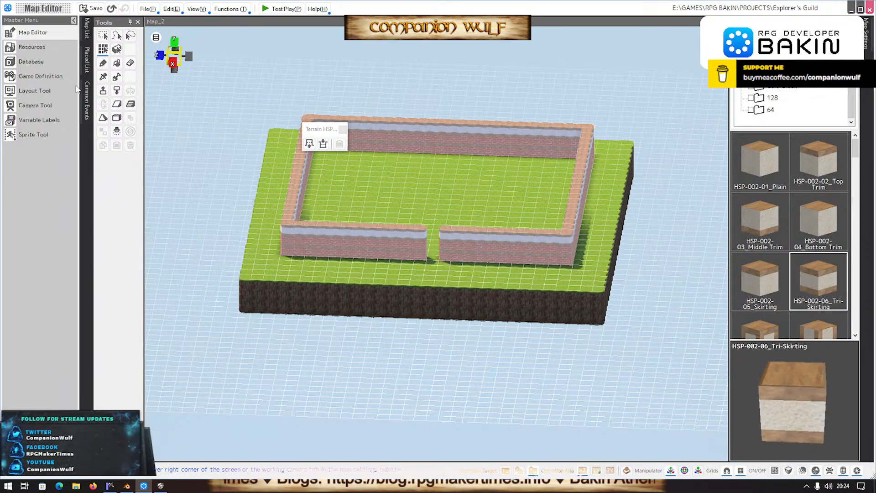
Open the terrain resources and change the Repeating Method of HSP-002-06_Tri-Skirting to the Repeat Mid option.
{"action": "left_click", "coordinate": [32, 47]}
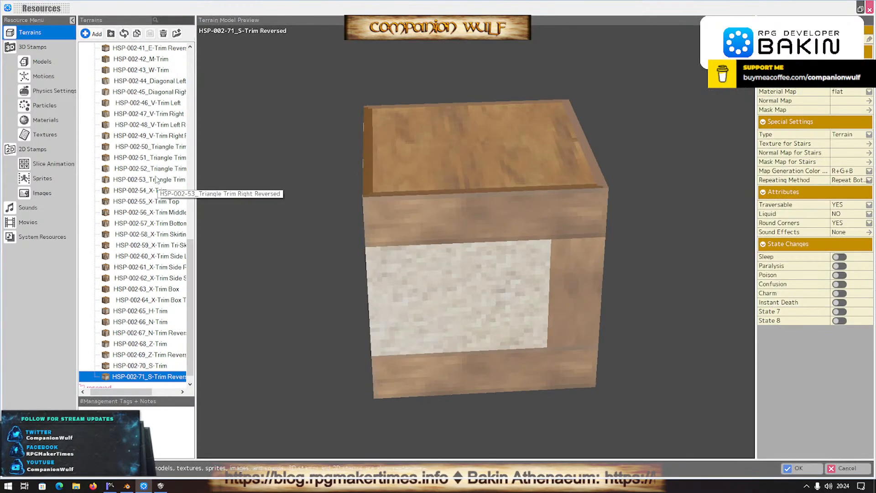
{"action": "scroll", "coordinate": [164, 228], "scroll_direction": "up", "scroll_amount": 7}
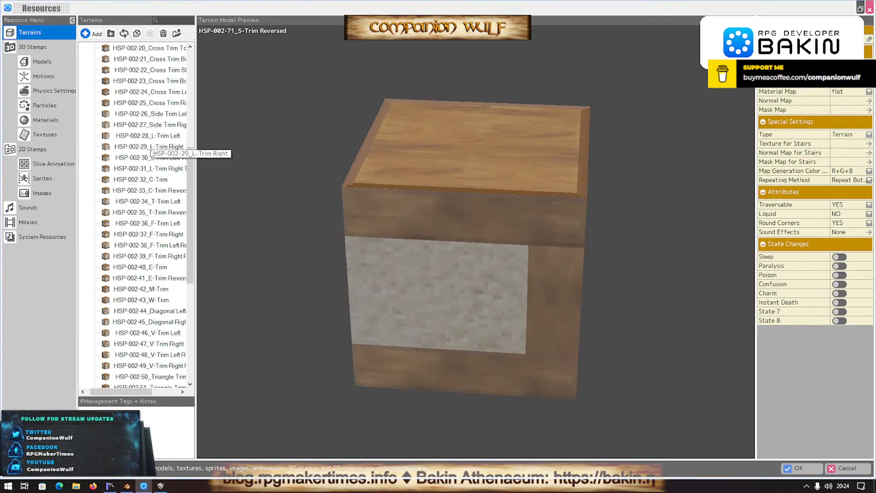
{"action": "scroll", "coordinate": [152, 118], "scroll_direction": "up", "scroll_amount": 3}
{"action": "scroll", "coordinate": [155, 82], "scroll_direction": "up", "scroll_amount": 4}
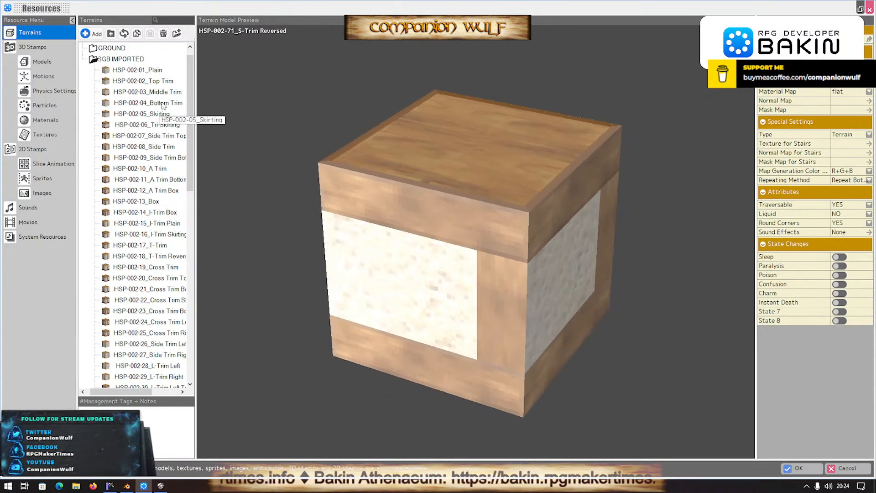
{"action": "left_click", "coordinate": [148, 125]}
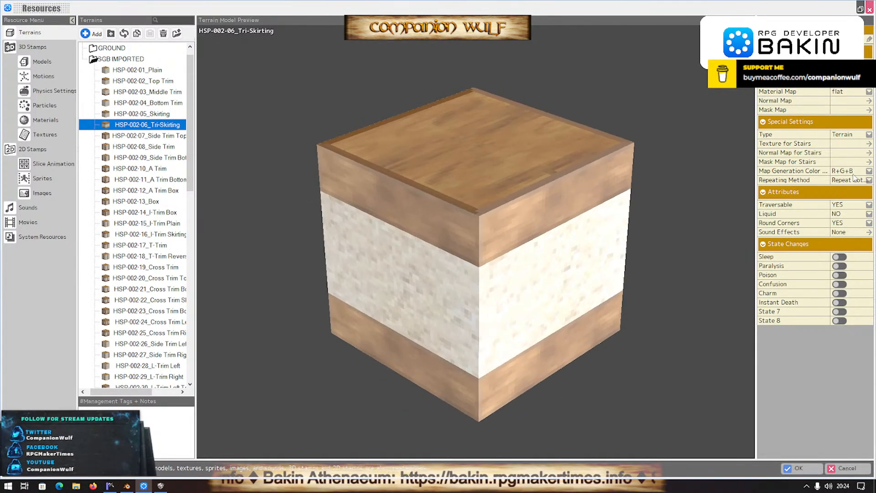
{"action": "left_click", "coordinate": [849, 180]}
{"action": "left_click", "coordinate": [851, 194]}
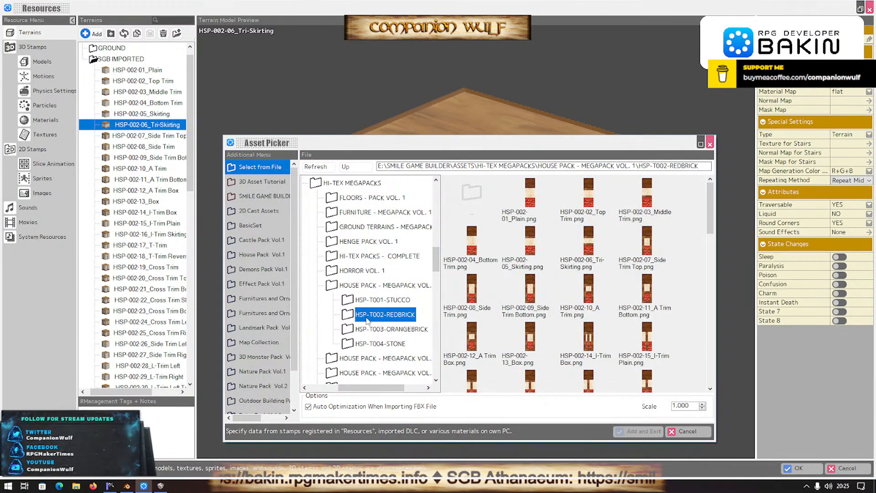
Browse the asset files to the FLOORS - HI-TEX folder within HI-TEX MEGAPACKS, FLOORS - PACK VOL. 1.
{"action": "scroll", "coordinate": [376, 341], "scroll_direction": "down", "scroll_amount": 2}
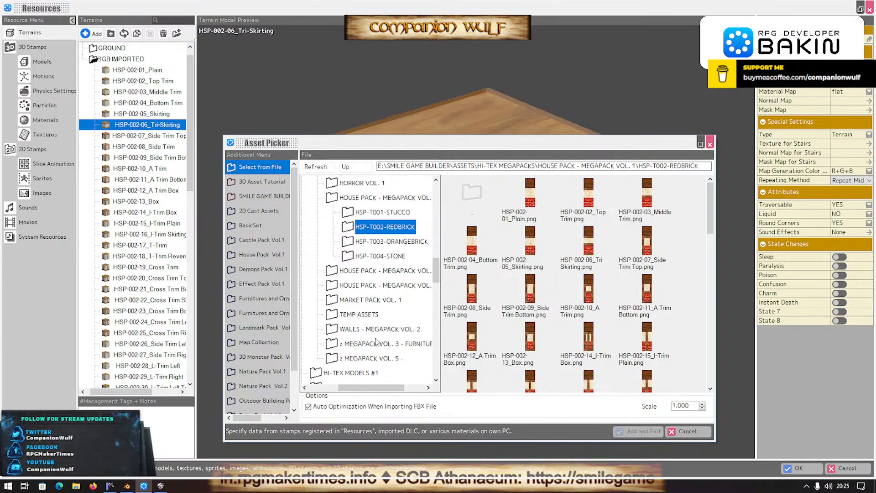
{"action": "scroll", "coordinate": [377, 341], "scroll_direction": "up", "scroll_amount": 4}
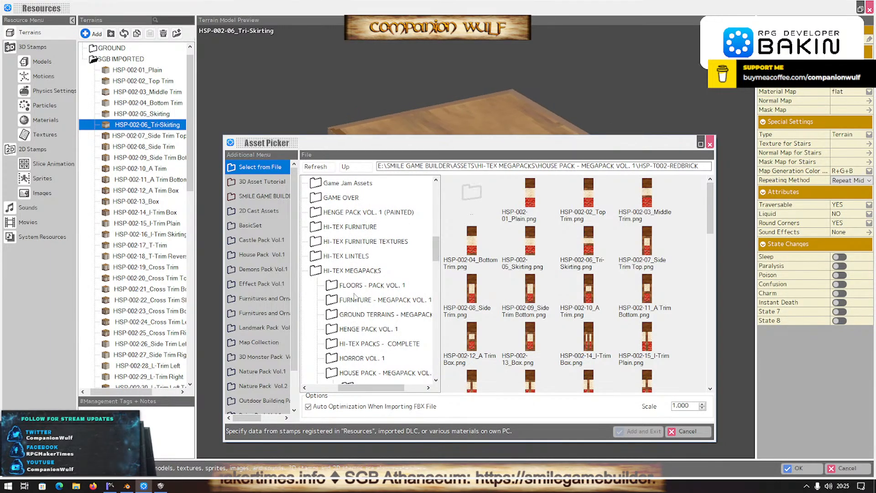
{"action": "left_click", "coordinate": [330, 286]}
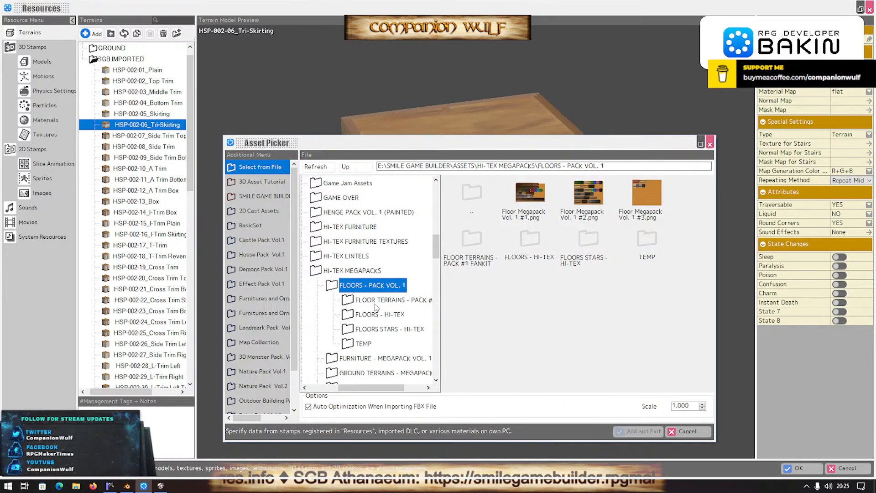
{"action": "left_click", "coordinate": [351, 304]}
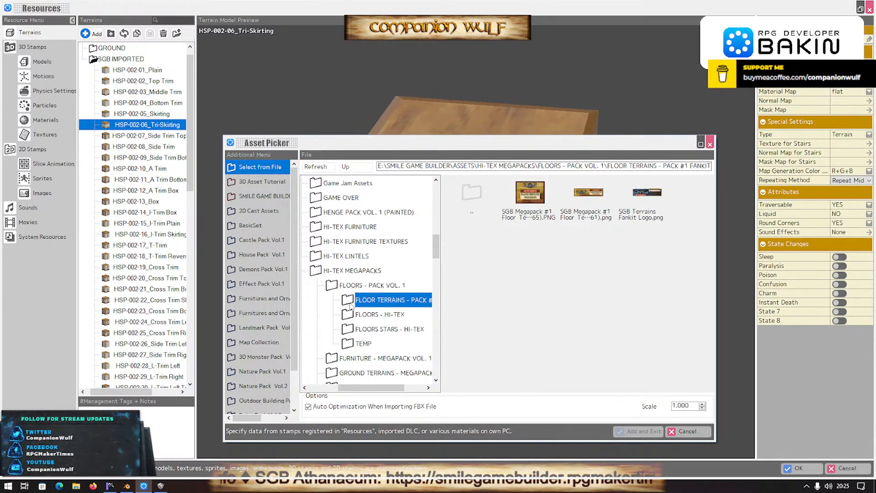
{"action": "left_click", "coordinate": [350, 317]}
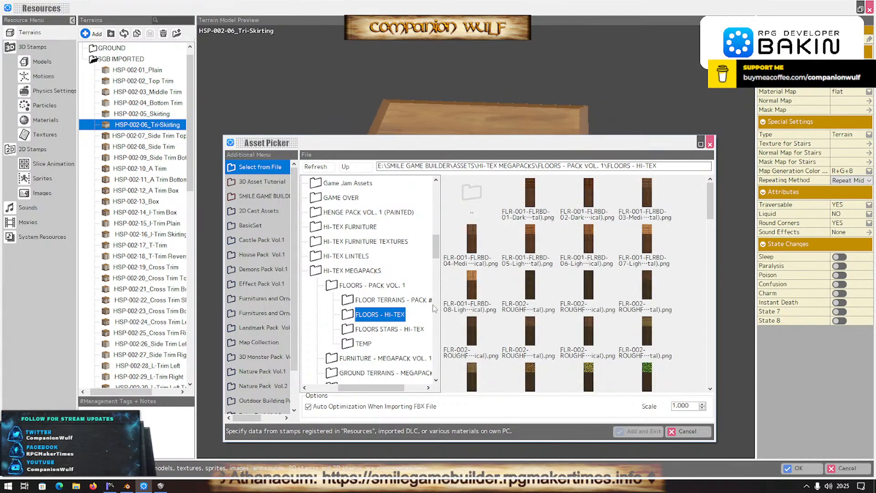
Import the floor terrains from FLR-001-FLRBD-01-Dark (Horizontal) through FLR-002-ROUGHFLB-08-Lightest (Vertical) together.
{"action": "left_click", "coordinate": [534, 197]}
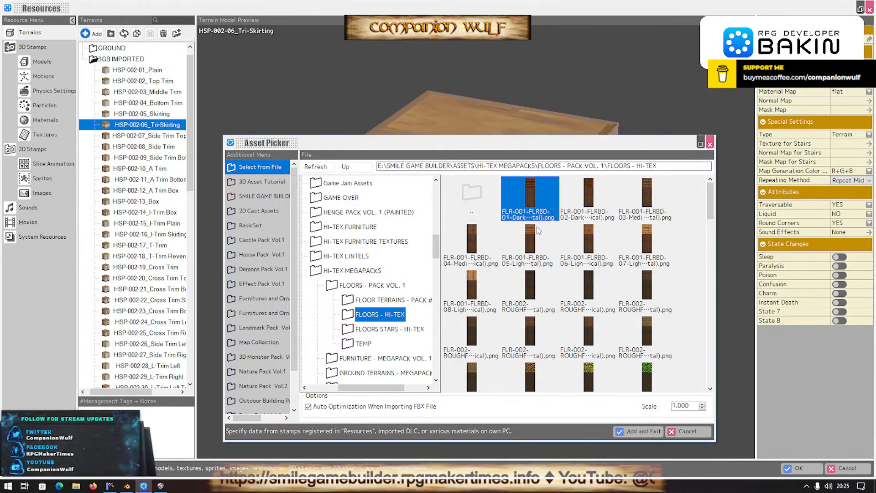
{"action": "scroll", "coordinate": [635, 375], "scroll_direction": "down", "scroll_amount": 10}
{"action": "scroll", "coordinate": [634, 376], "scroll_direction": "up", "scroll_amount": 4}
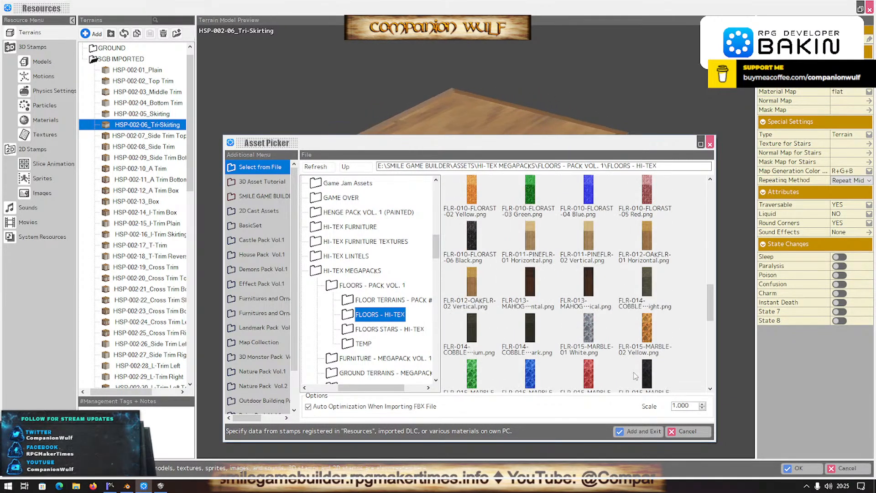
{"action": "scroll", "coordinate": [635, 375], "scroll_direction": "up", "scroll_amount": 8}
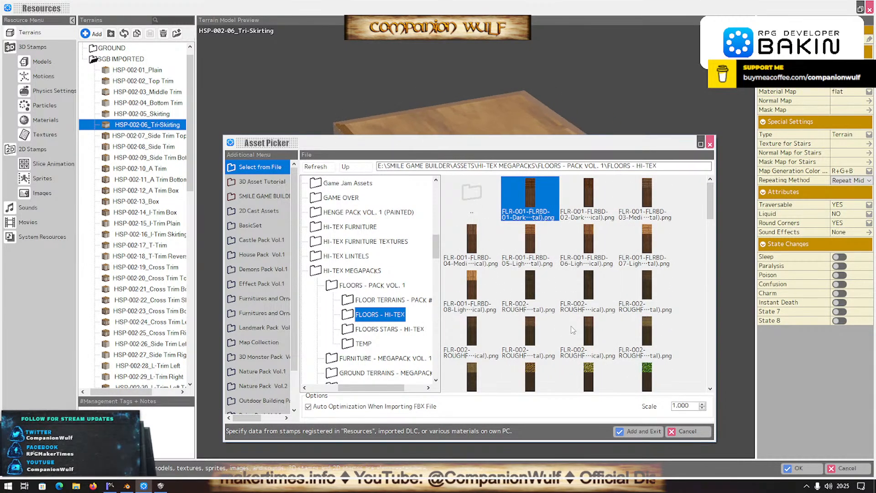
{"action": "left_click", "coordinate": [483, 377], "text": "shift"}
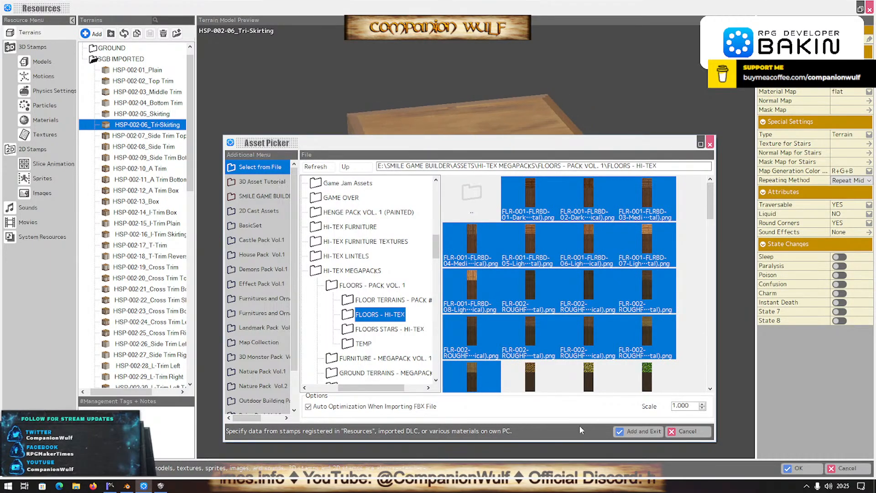
{"action": "left_click", "coordinate": [639, 431]}
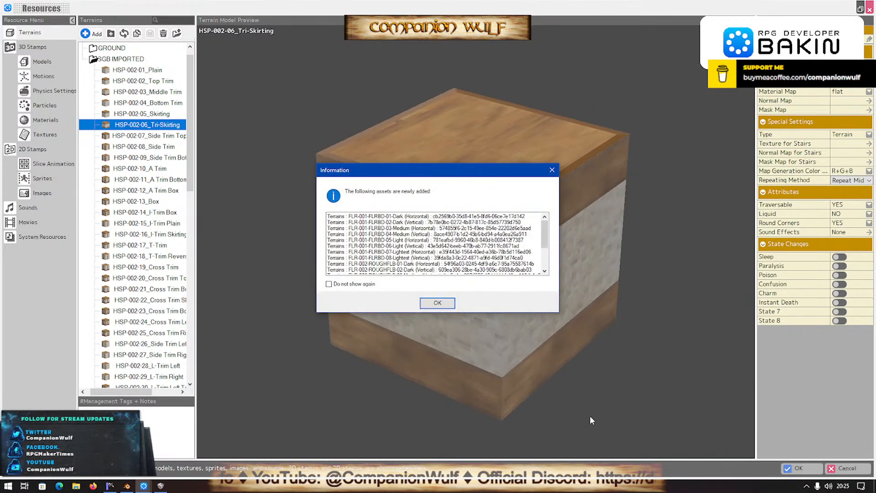
{"action": "left_click", "coordinate": [437, 301]}
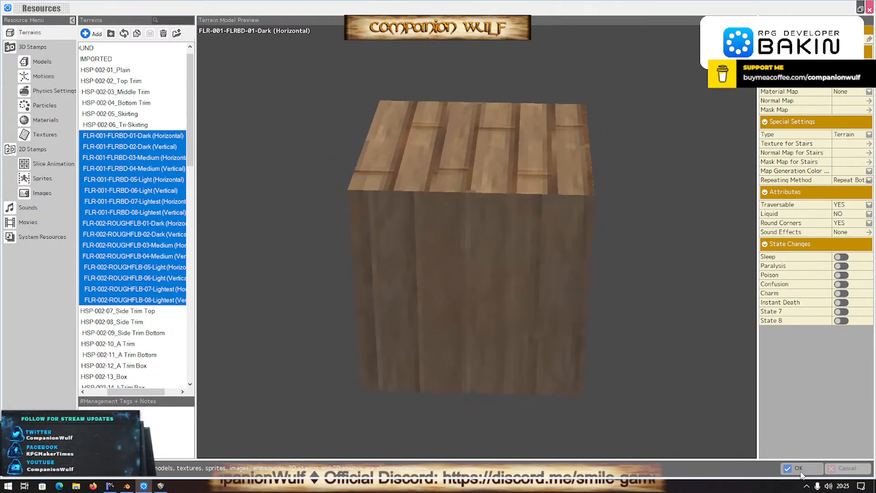
Create two subfolders named WALLS and FLOORS inside the SGB IMPORTED terrain folder.
{"action": "left_click_drag", "start_coordinate": [114, 395], "coordinate": [69, 390]}
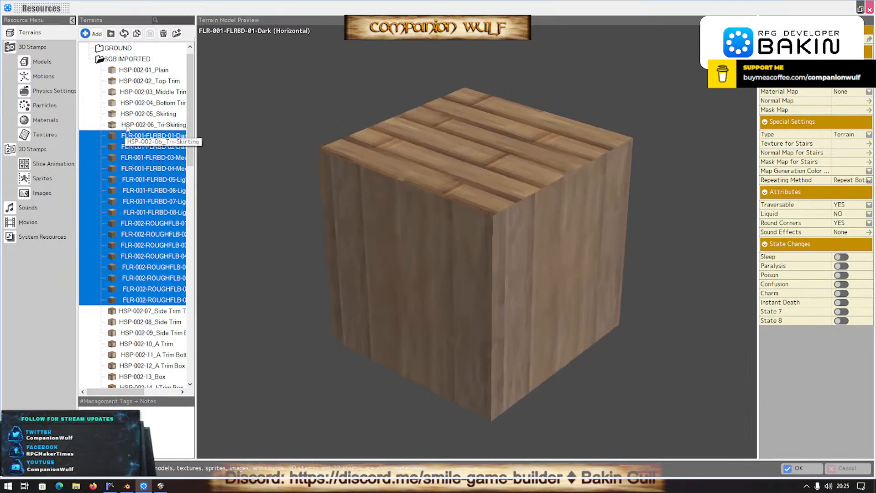
{"action": "left_click", "coordinate": [125, 61]}
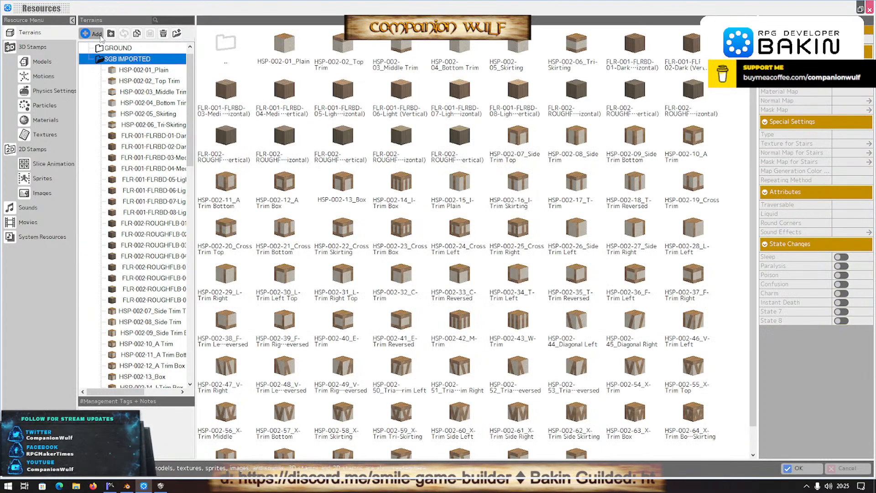
{"action": "left_click", "coordinate": [111, 34]}
{"action": "left_click", "coordinate": [130, 73]}
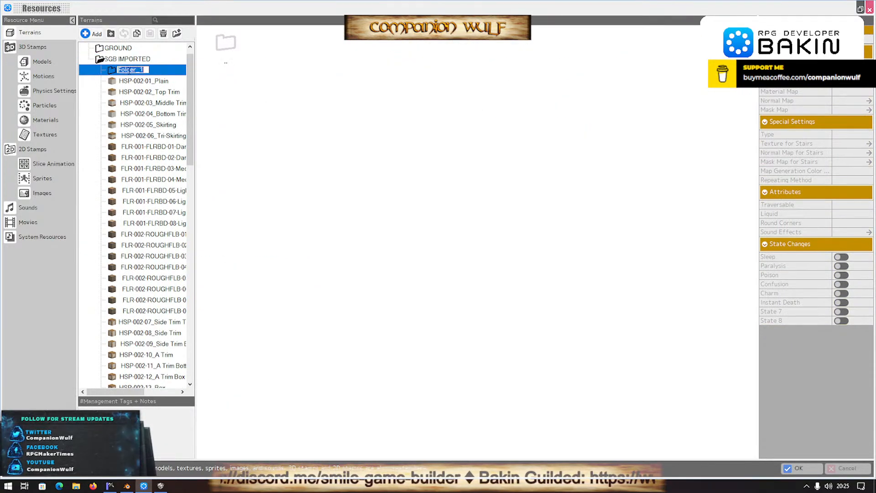
{"action": "type", "text": "WALLS"}
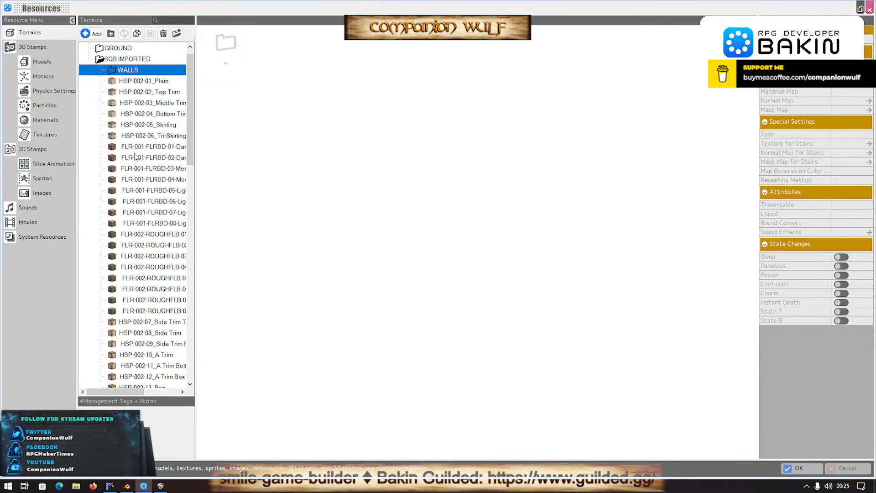
{"action": "left_click", "coordinate": [114, 59]}
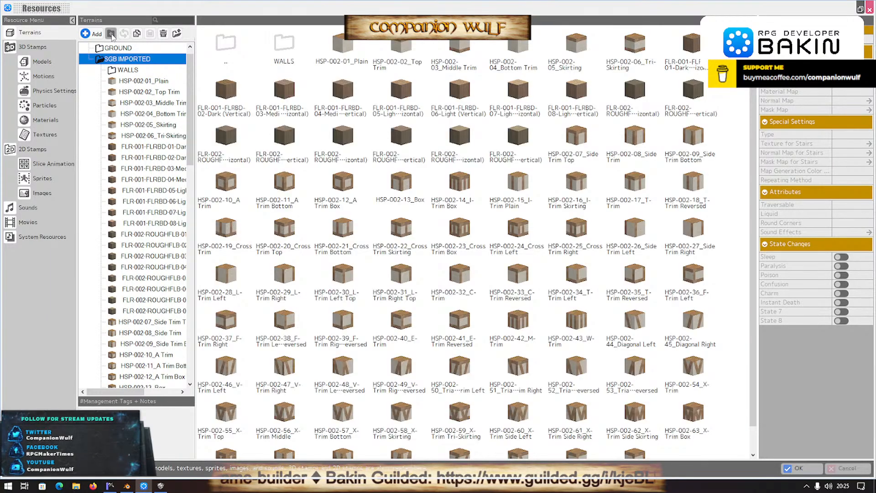
{"action": "left_click", "coordinate": [111, 33]}
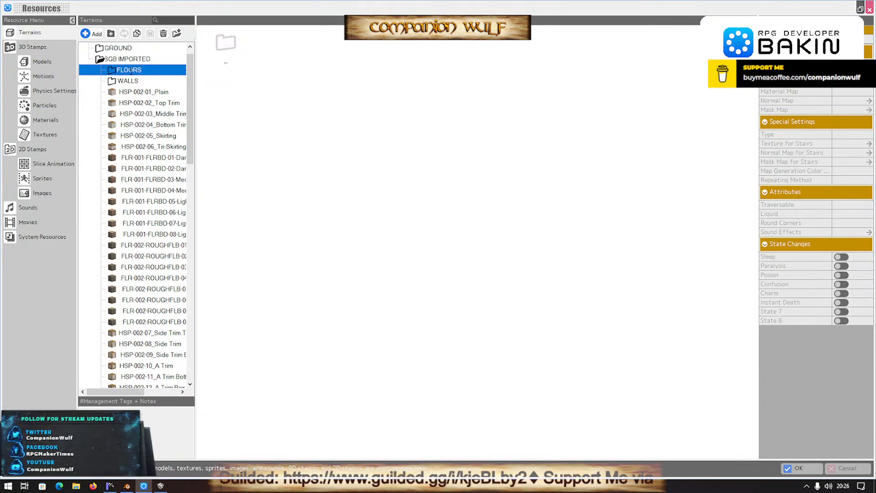
Move all the imported FLR-001 and FLR-002 floor terrains into the FLOORS folder.
{"action": "left_click", "coordinate": [141, 160]}
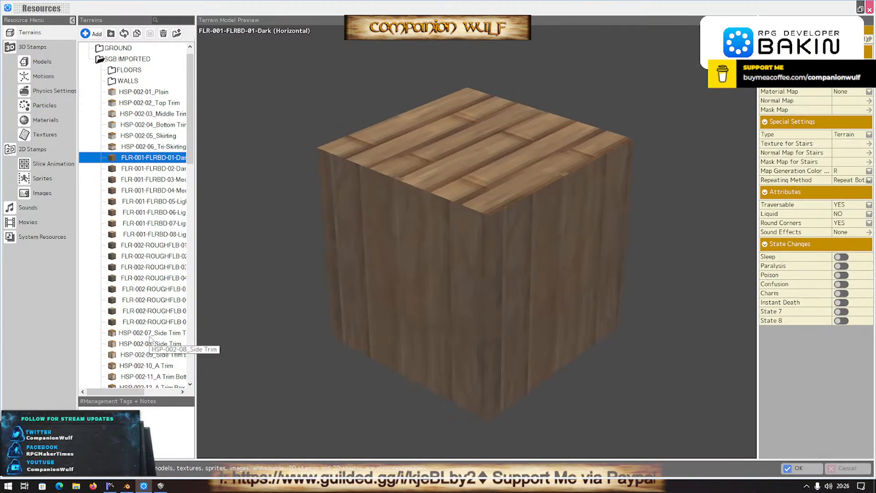
{"action": "left_click", "coordinate": [153, 322], "text": "shift"}
{"action": "left_click_drag", "start_coordinate": [90, 155], "coordinate": [135, 73]}
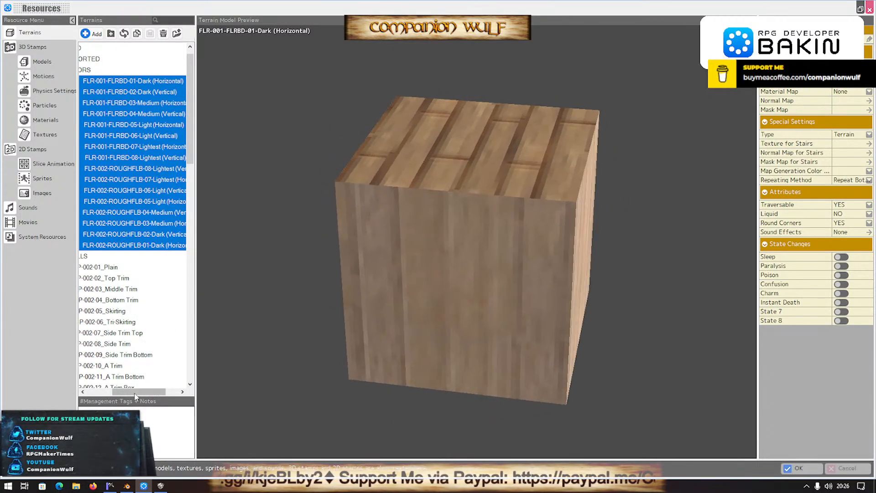
Move all HSP-002 wall terrains, from 01_Plain through 71_S-Trim Reversed, into the WALLS folder and apply the resource changes.
{"action": "left_click_drag", "start_coordinate": [135, 391], "coordinate": [109, 392]}
{"action": "left_click", "coordinate": [135, 266]}
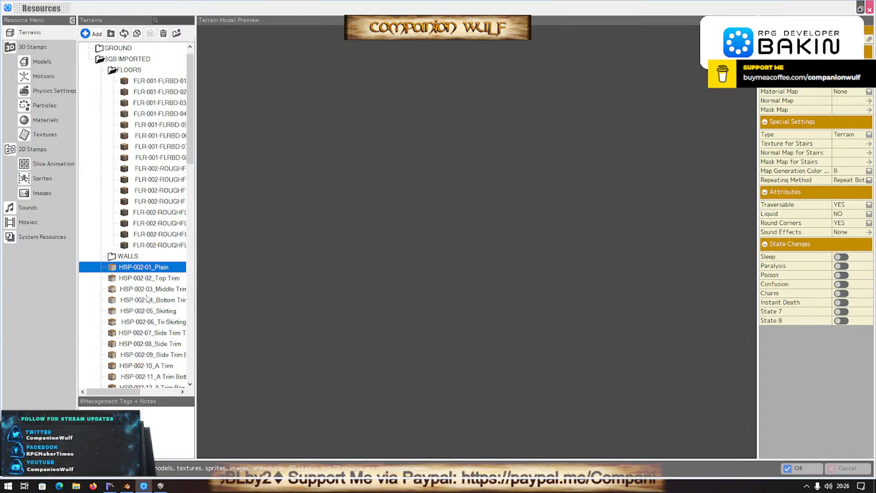
{"action": "scroll", "coordinate": [128, 328], "scroll_direction": "down", "scroll_amount": 20}
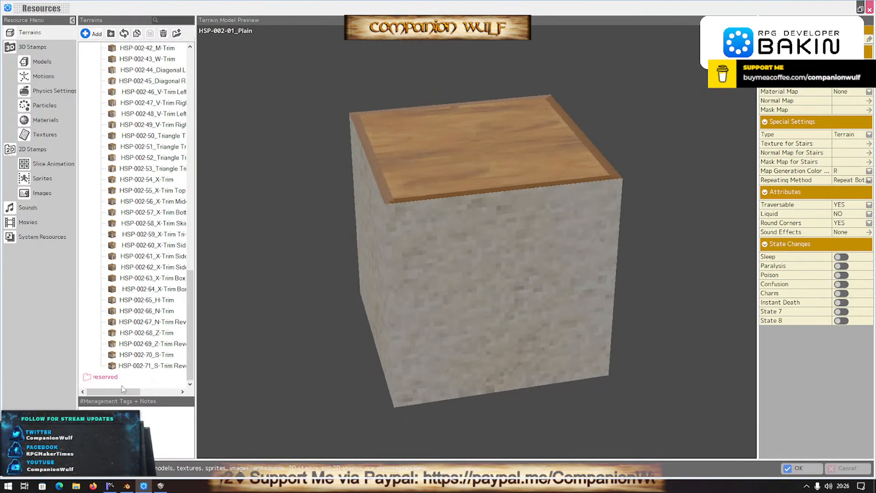
{"action": "left_click", "coordinate": [137, 366], "text": "shift"}
{"action": "scroll", "coordinate": [139, 338], "scroll_direction": "up", "scroll_amount": 18}
{"action": "scroll", "coordinate": [142, 323], "scroll_direction": "up", "scroll_amount": 8}
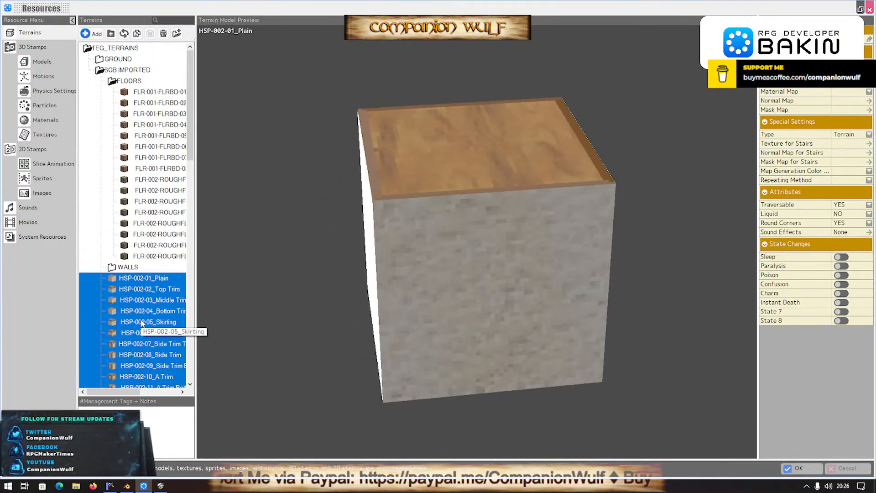
{"action": "left_click_drag", "start_coordinate": [128, 273], "coordinate": [127, 271]}
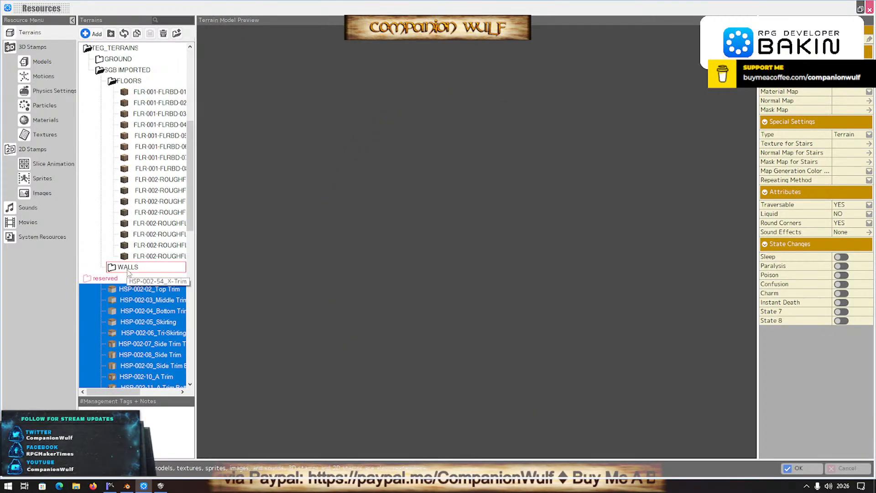
{"action": "scroll", "coordinate": [130, 272], "scroll_direction": "up", "scroll_amount": 6}
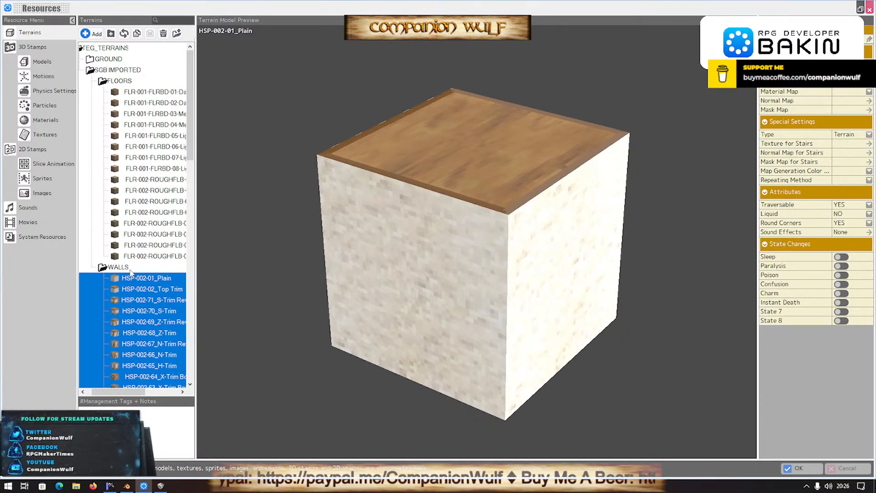
{"action": "left_click", "coordinate": [799, 468]}
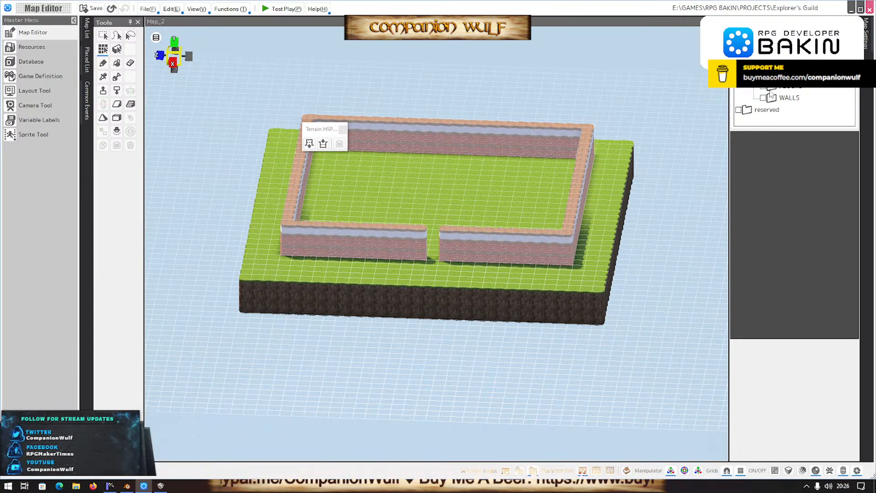
Place FLR-001-FLRBD-01-Dark (Horizontal) on the doorway tile and fill the enclosed guild interior floor with it.
{"action": "left_click", "coordinate": [771, 87]}
{"action": "left_click", "coordinate": [763, 160]}
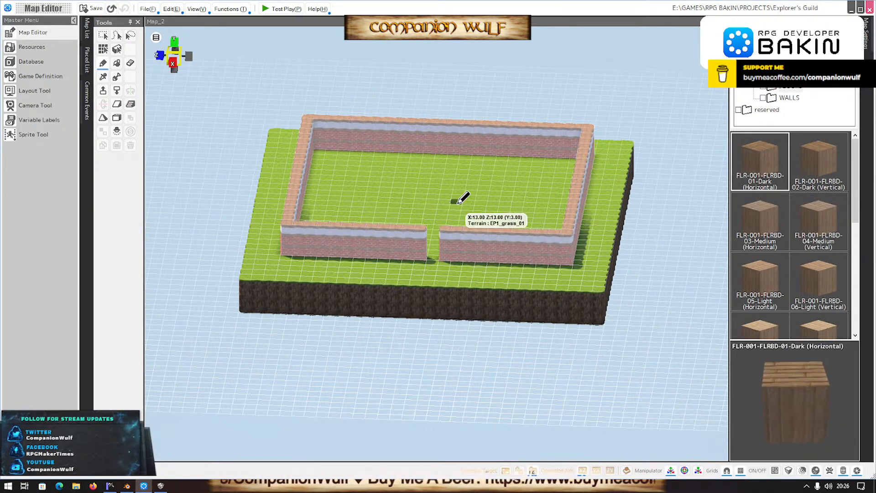
{"action": "left_click", "coordinate": [432, 258]}
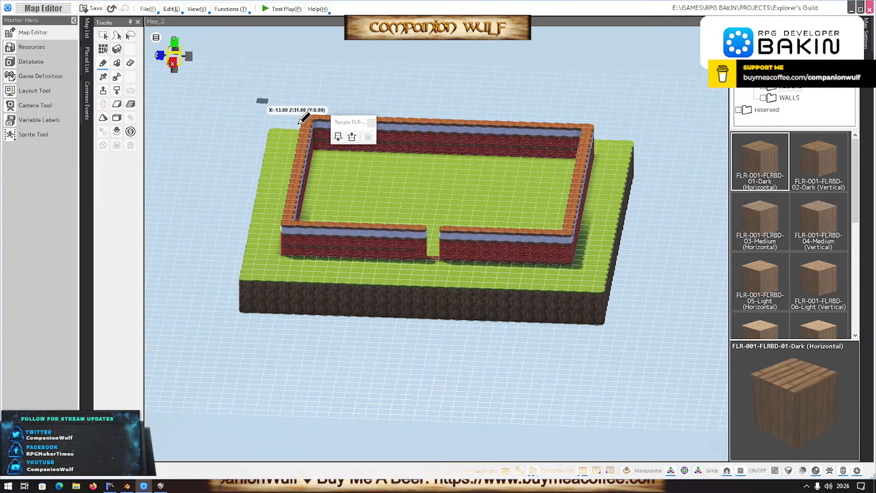
{"action": "left_click", "coordinate": [366, 176]}
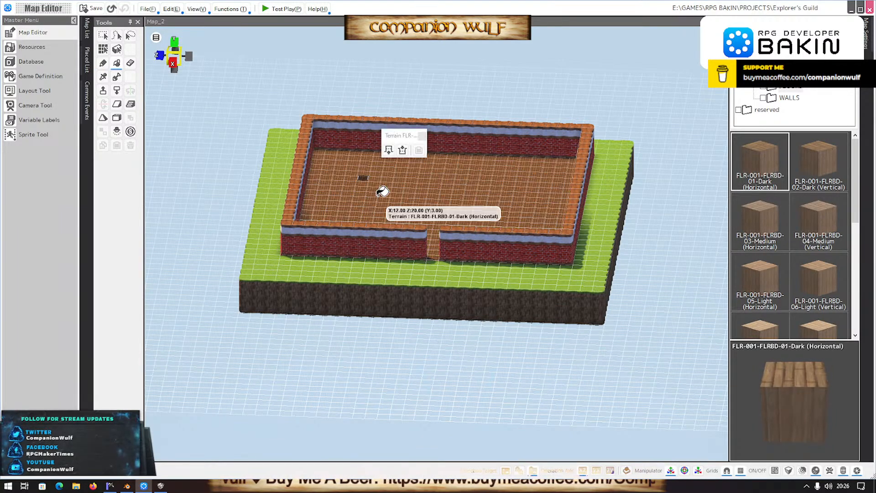
Refill the guild's interior floor with FLR-001-FLRBD-02-Dark (Vertical) and inspect the plank pattern from above.
{"action": "scroll", "coordinate": [365, 175], "scroll_direction": "up", "scroll_amount": 3}
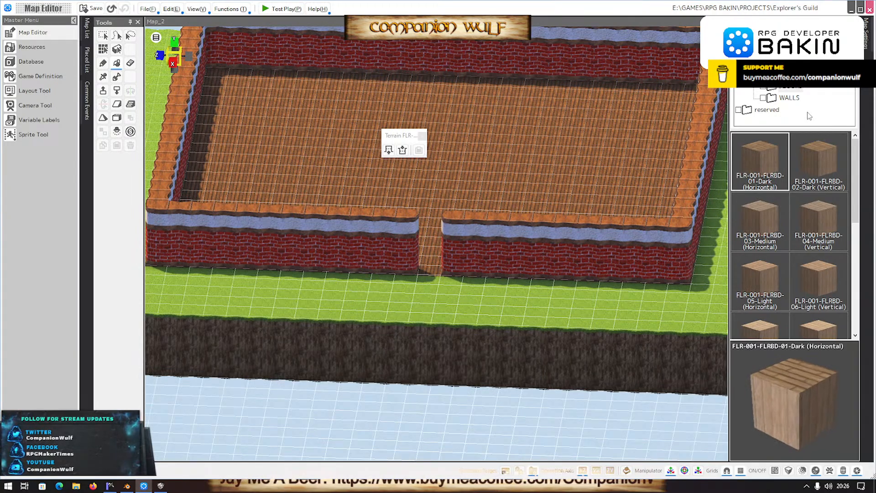
{"action": "left_click", "coordinate": [817, 155]}
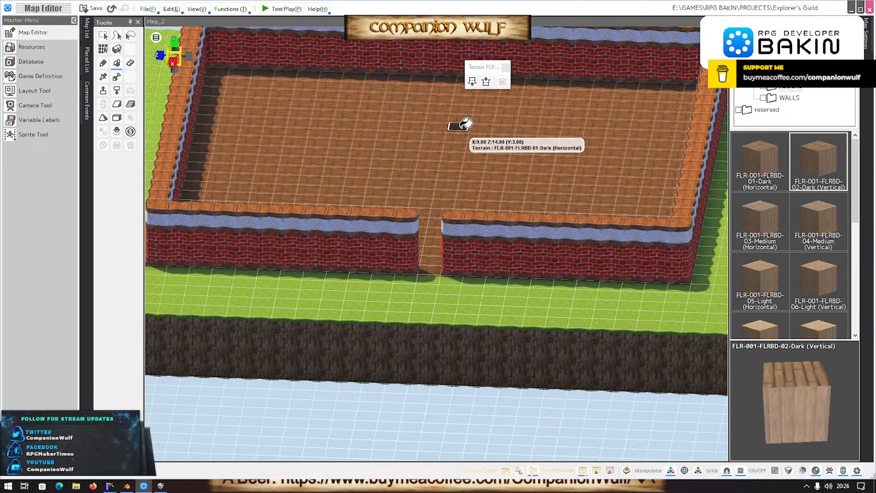
{"action": "scroll", "coordinate": [465, 123], "scroll_direction": "up", "scroll_amount": 3}
{"action": "right_click_drag", "start_coordinate": [465, 123], "coordinate": [465, 184]}
{"action": "scroll", "coordinate": [454, 145], "scroll_direction": "down", "scroll_amount": 5}
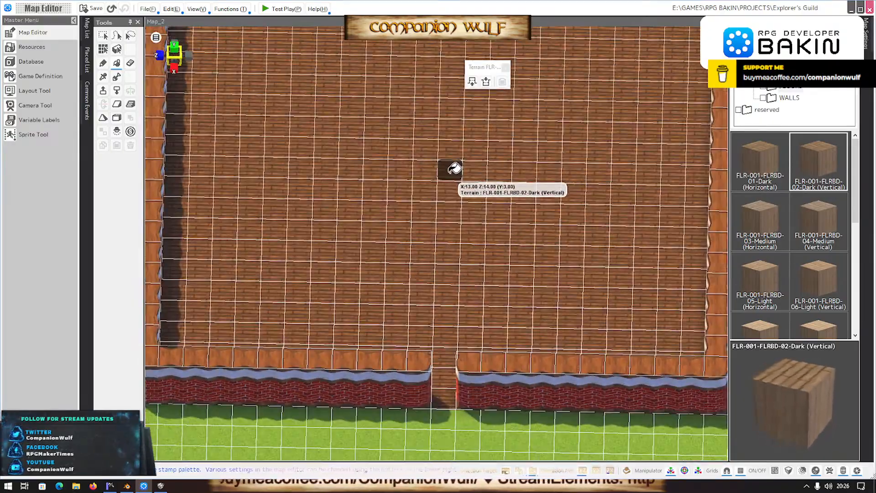
{"action": "scroll", "coordinate": [454, 171], "scroll_direction": "down", "scroll_amount": 1}
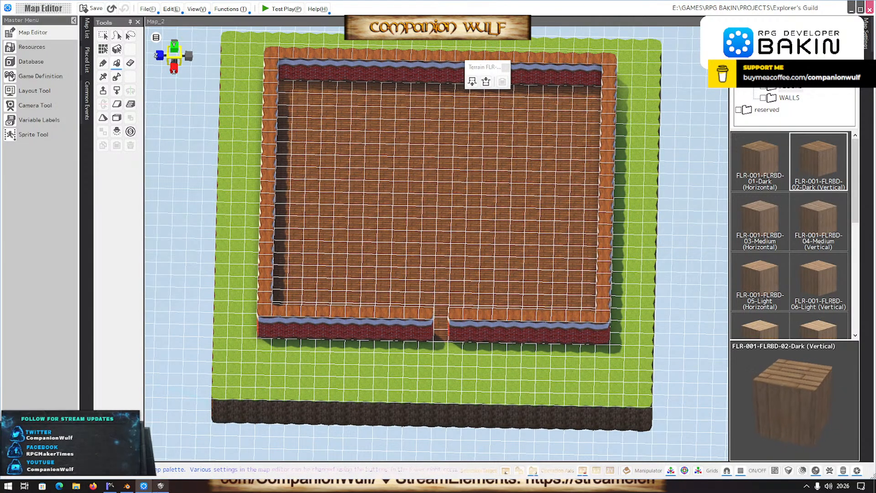
Check the original guild map in SMILE GAME BUILDER and browse the Bakin map palette categories for assets to furnish the interior.
{"action": "key", "text": "alt+Tab"}
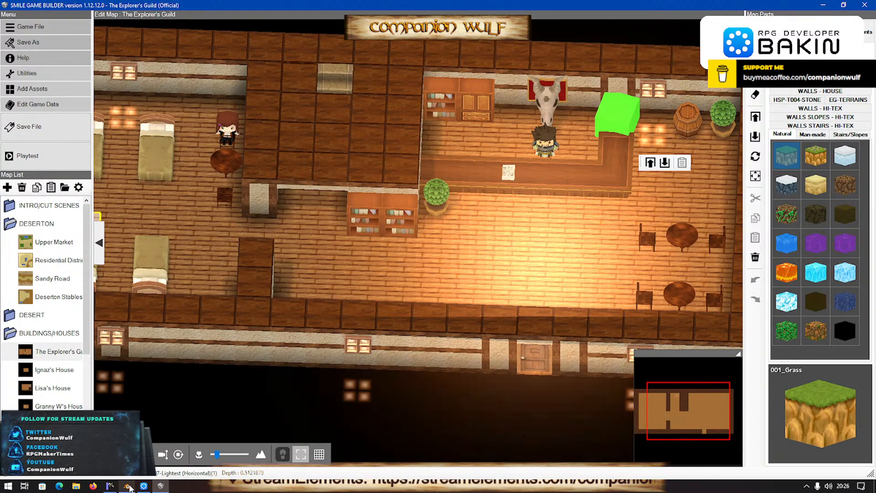
{"action": "left_click", "coordinate": [143, 485]}
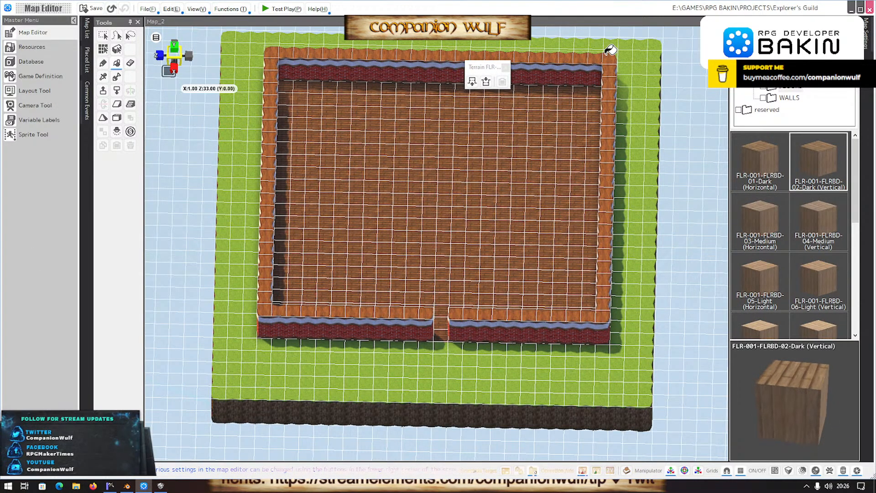
{"action": "scroll", "coordinate": [796, 110], "scroll_direction": "down", "scroll_amount": 1}
{"action": "left_click", "coordinate": [795, 110]}
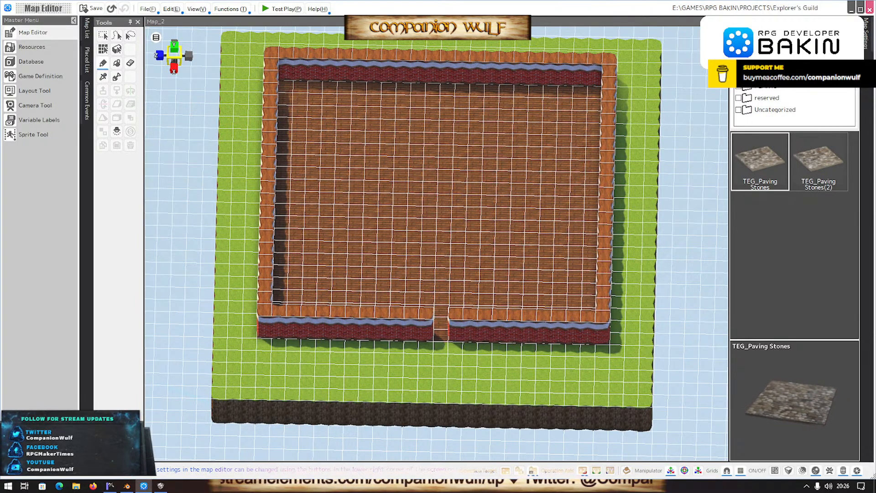
{"action": "left_click", "coordinate": [767, 37]}
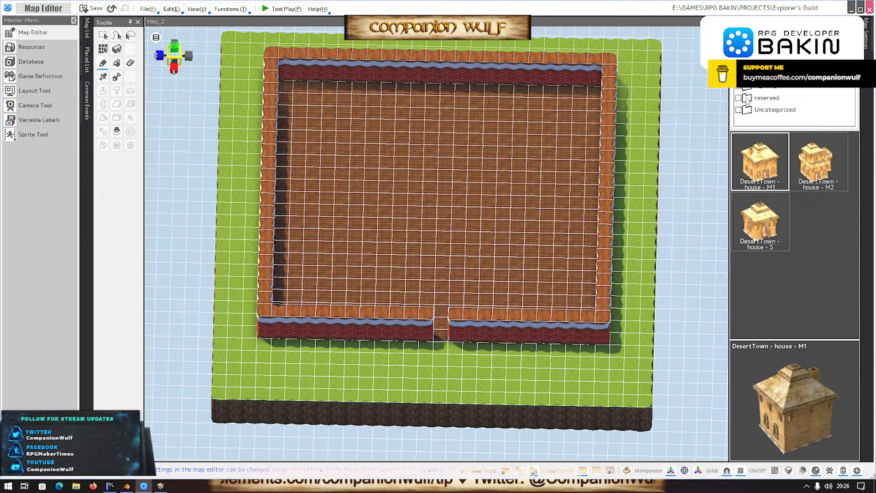
{"action": "left_click", "coordinate": [781, 37]}
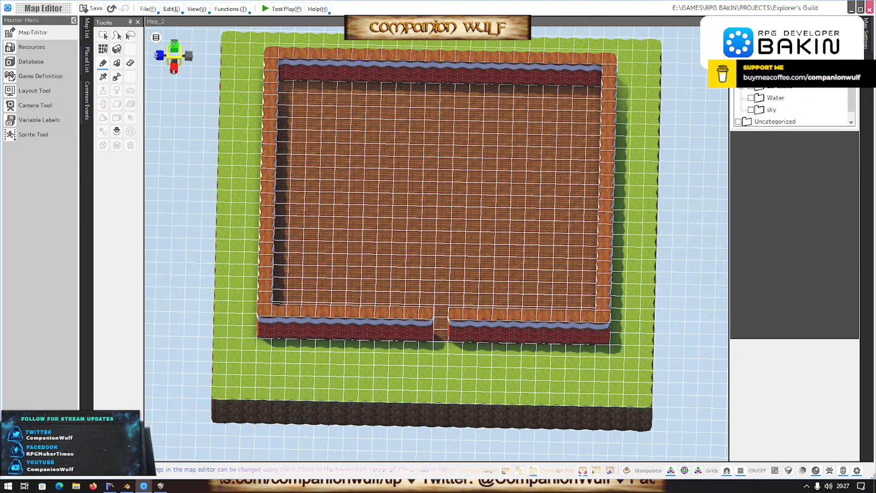
{"action": "left_click", "coordinate": [795, 36]}
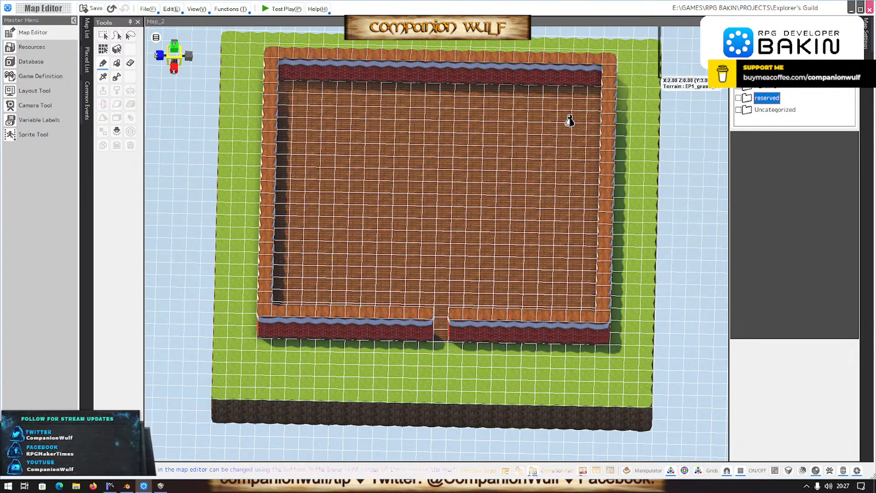
{"action": "left_click", "coordinate": [739, 36]}
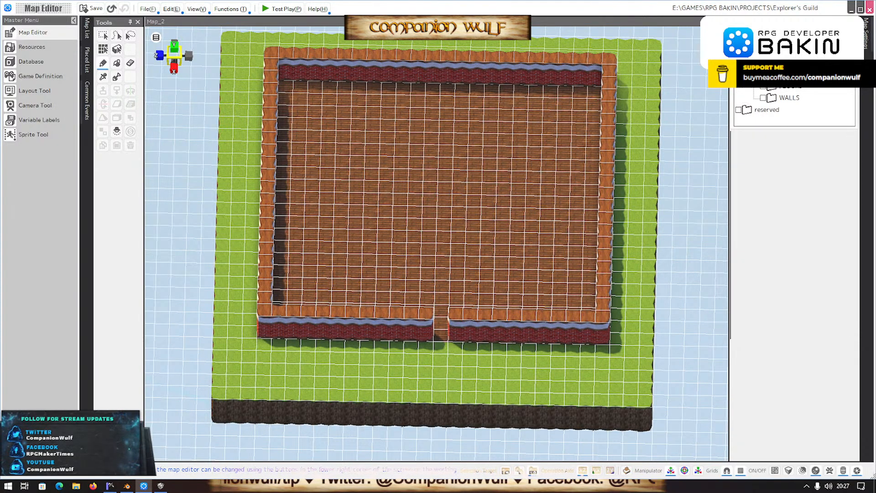
{"action": "left_click", "coordinate": [771, 36]}
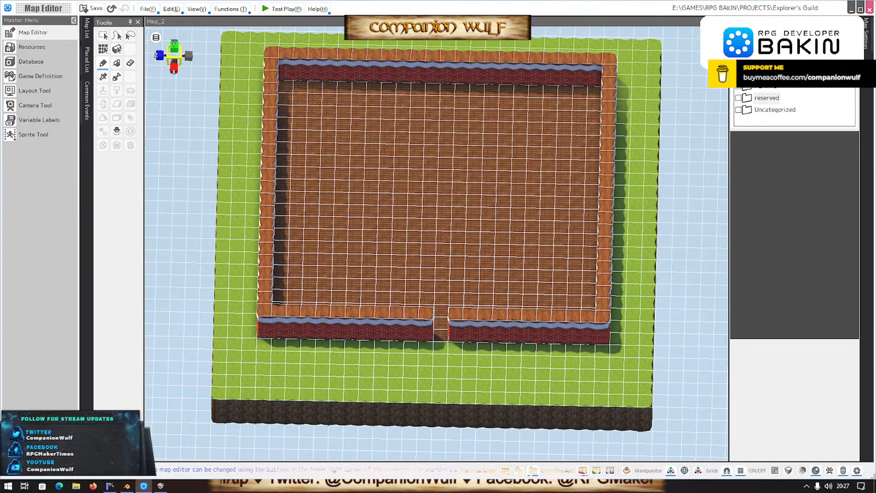
{"action": "left_click", "coordinate": [767, 74]}
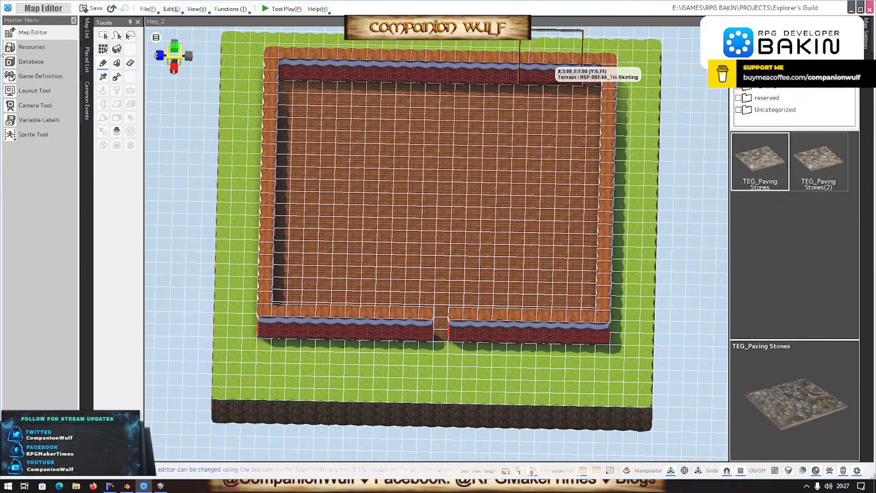
Delete the TEG_TEMP folder from the 3D stamps with all its linked resources, sending their files to the recycle bin.
{"action": "left_click", "coordinate": [29, 47]}
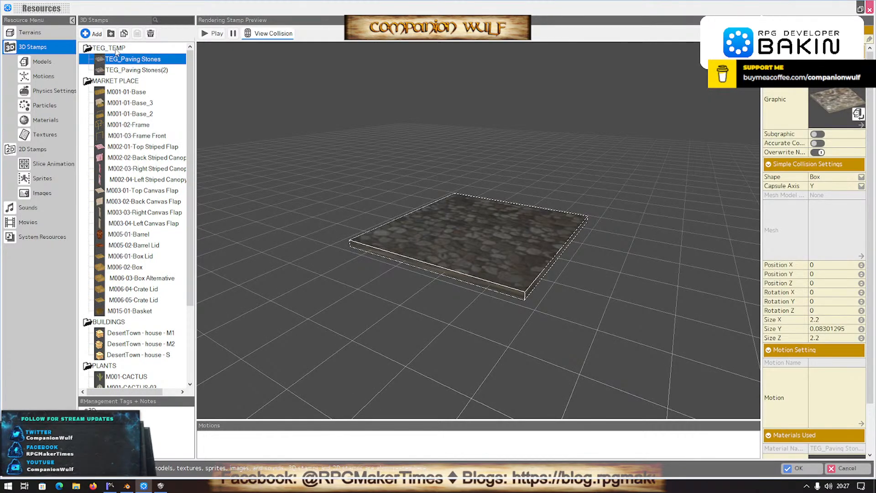
{"action": "left_click", "coordinate": [110, 48]}
{"action": "left_click", "coordinate": [150, 34]}
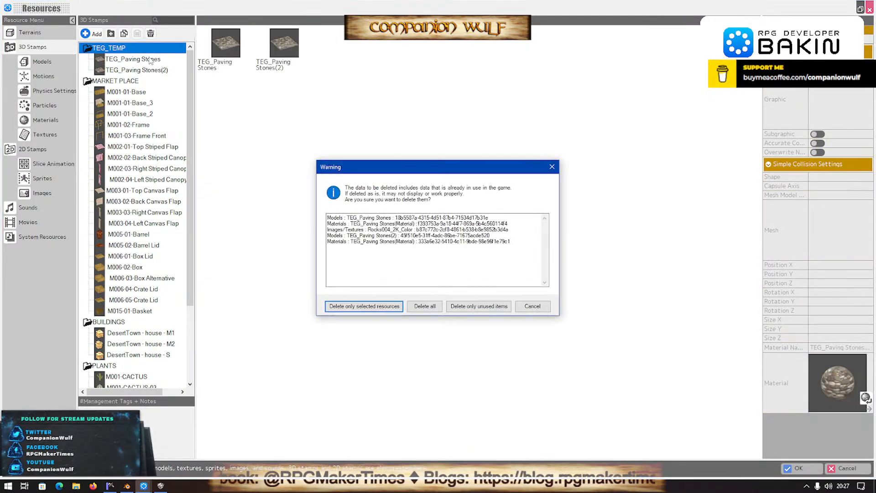
{"action": "left_click", "coordinate": [423, 306]}
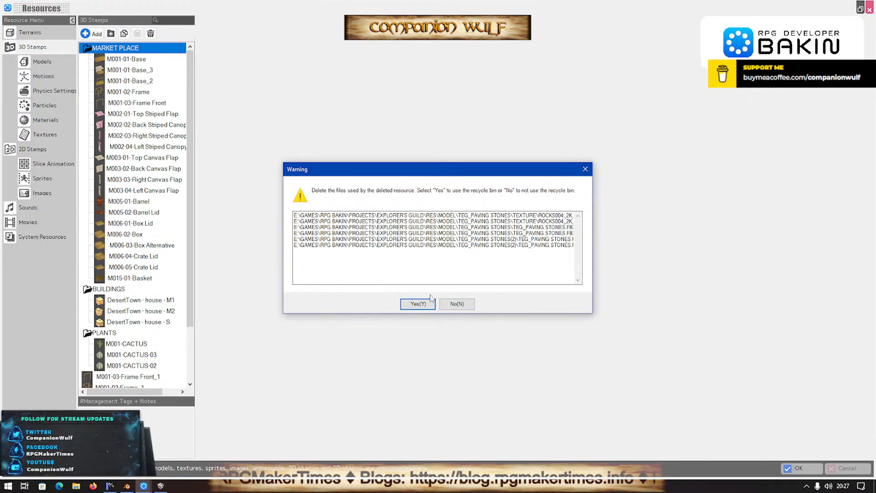
{"action": "left_click", "coordinate": [429, 302]}
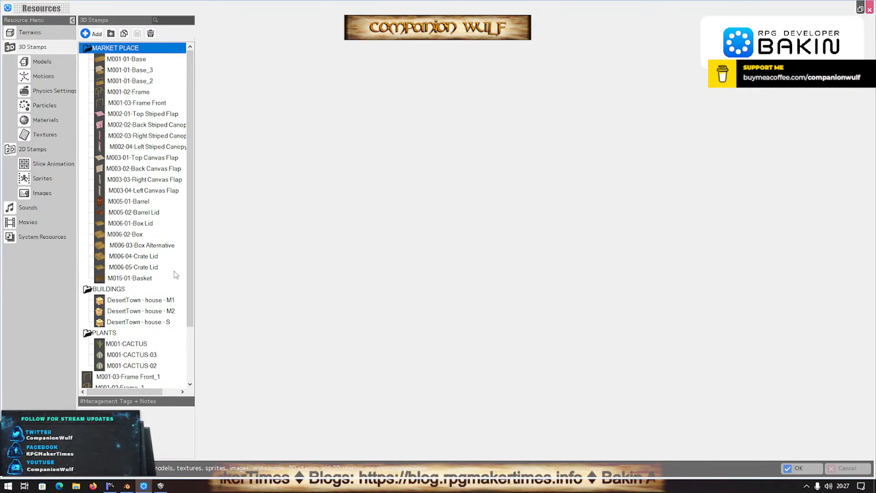
Collapse the MARKET PLACE stamp folder and add a subfolder named INTERIORS inside BUILDINGS.
{"action": "scroll", "coordinate": [146, 274], "scroll_direction": "down", "scroll_amount": 2}
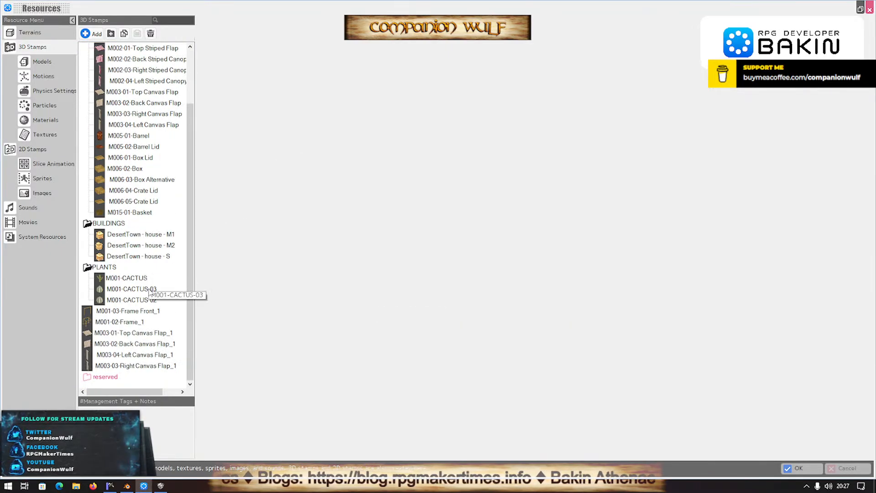
{"action": "scroll", "coordinate": [150, 292], "scroll_direction": "up", "scroll_amount": 2}
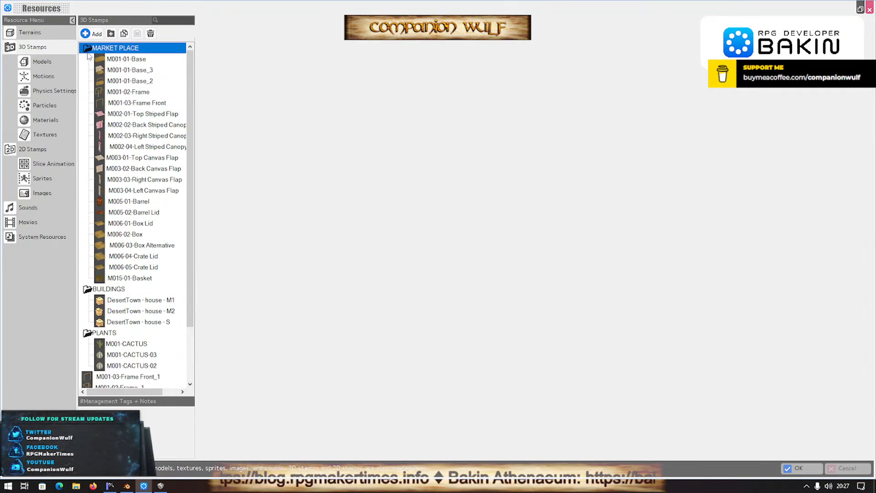
{"action": "double_click", "coordinate": [87, 50]}
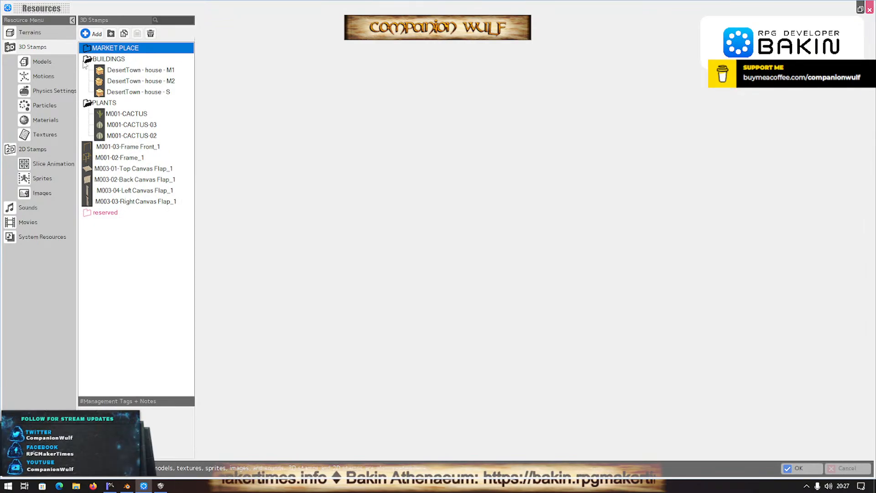
{"action": "left_click", "coordinate": [108, 59]}
{"action": "left_click", "coordinate": [111, 34]}
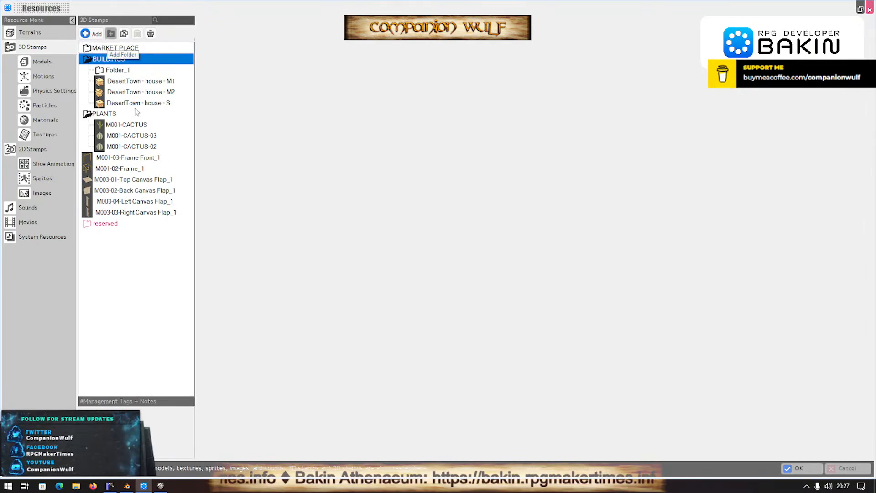
{"action": "left_click", "coordinate": [128, 72]}
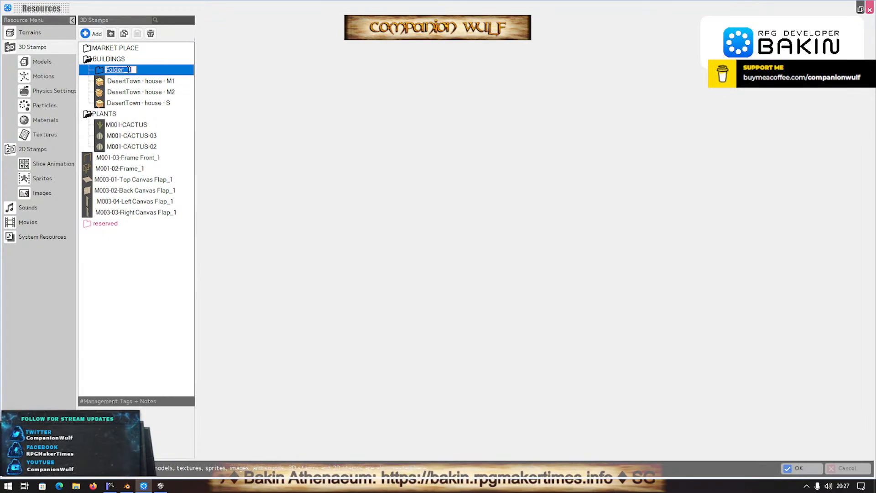
{"action": "type", "text": "INTERIORS"}
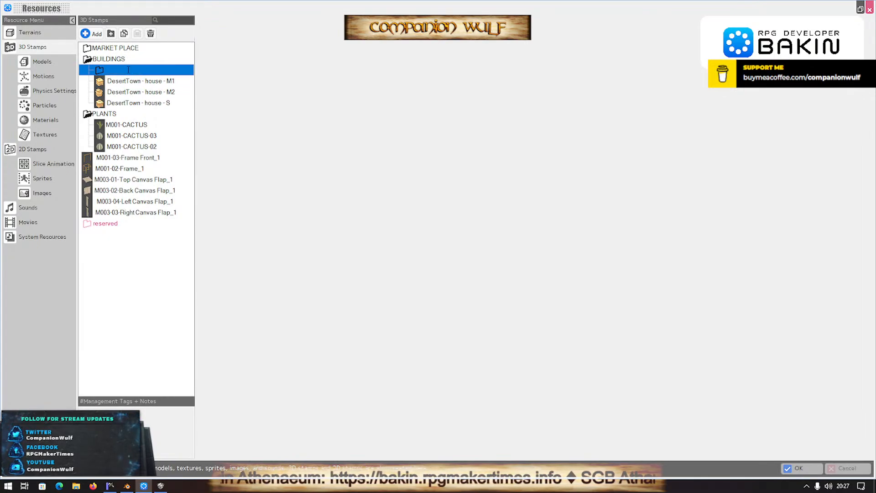
{"action": "key", "text": "Return"}
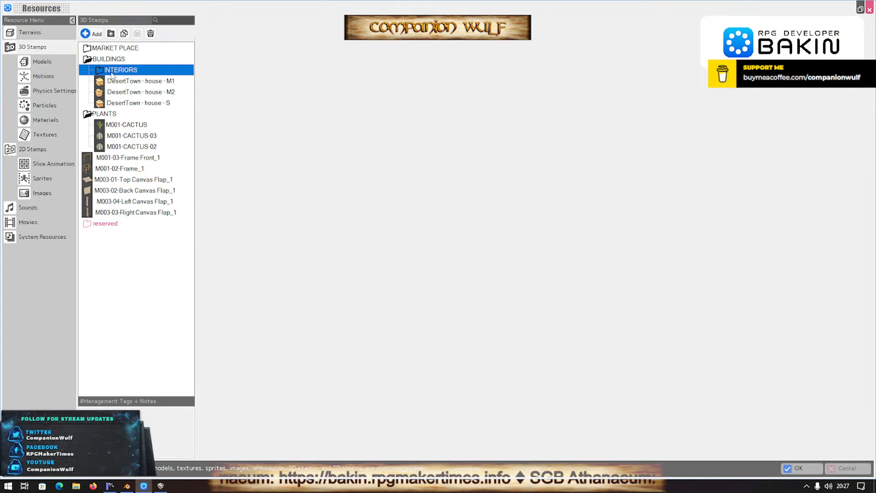
{"action": "left_click", "coordinate": [112, 72]}
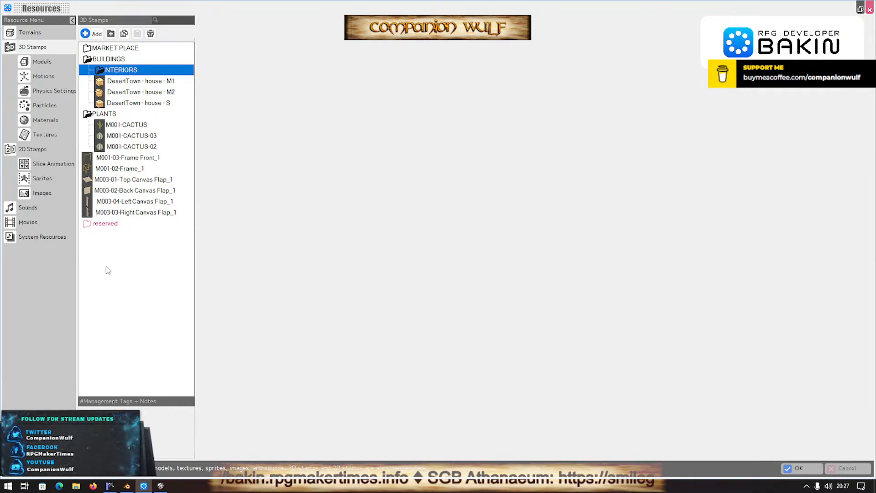
{"action": "left_click", "coordinate": [128, 70]}
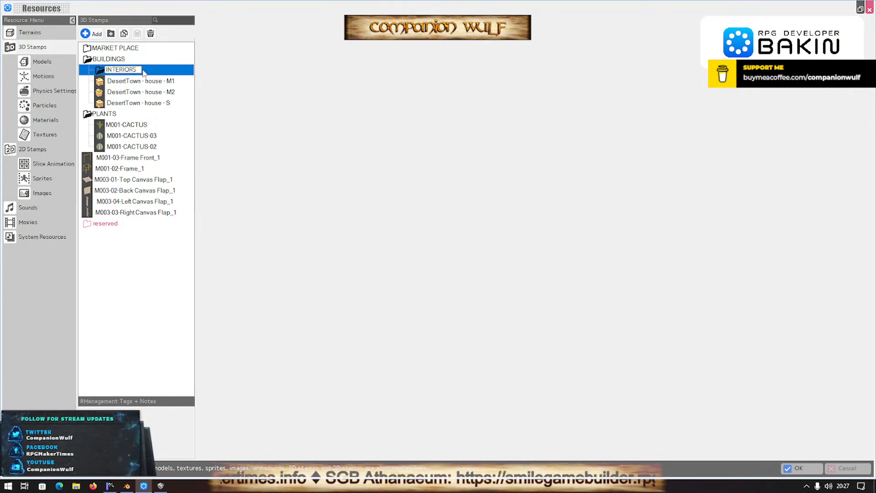
{"action": "left_click", "coordinate": [130, 304]}
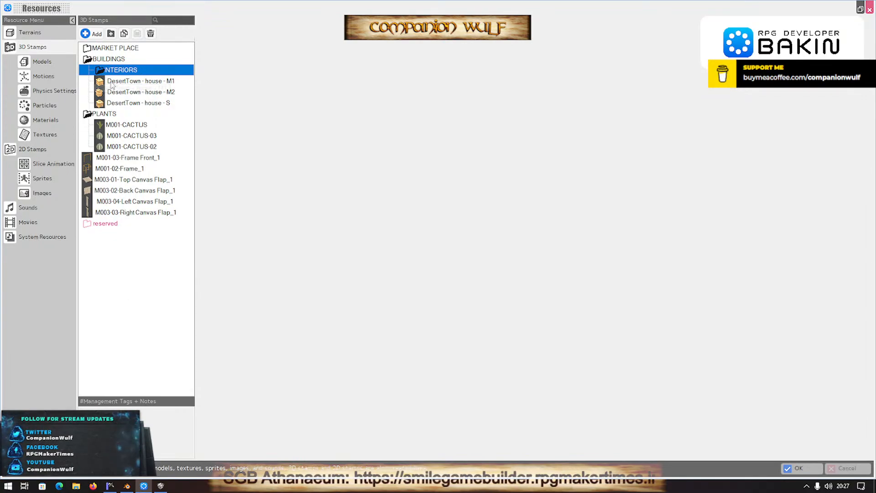
Check the original guild map in SMILE GAME BUILDER and apply the 3D stamp resource changes in Bakin.
{"action": "left_click", "coordinate": [161, 486]}
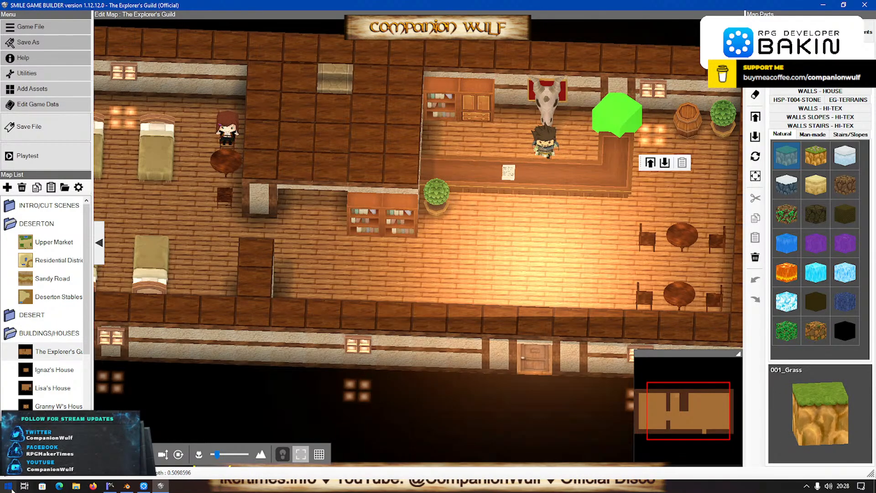
{"action": "left_click", "coordinate": [143, 486]}
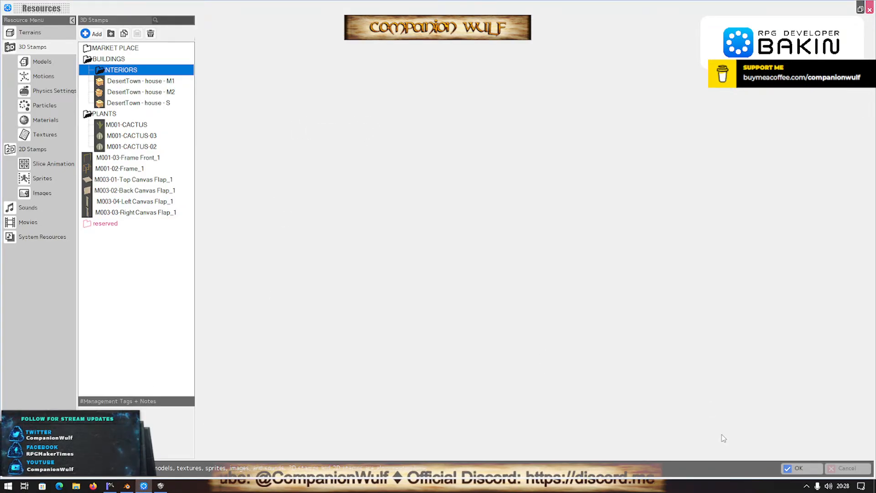
{"action": "left_click", "coordinate": [798, 467]}
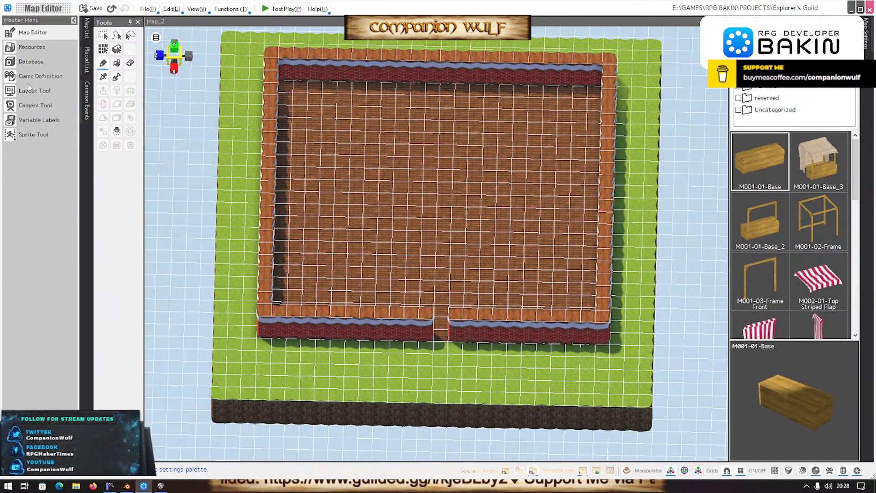
Look through the Common Events folder and the Title_1920x1080 (huh?) layout in the Layout Tool.
{"action": "left_click", "coordinate": [87, 101]}
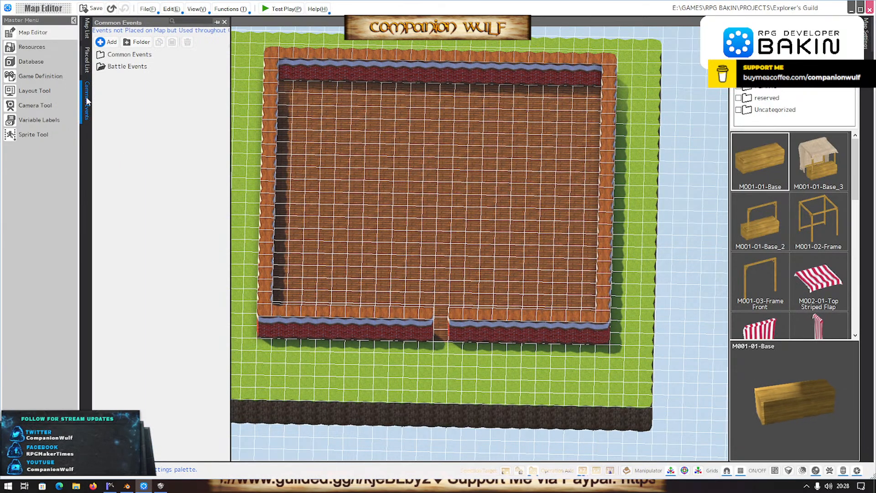
{"action": "left_click", "coordinate": [106, 55]}
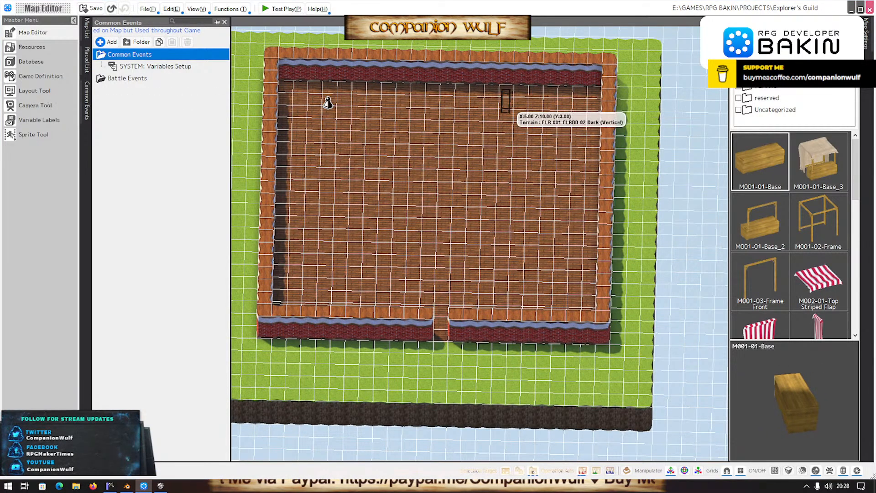
{"action": "left_click", "coordinate": [26, 93]}
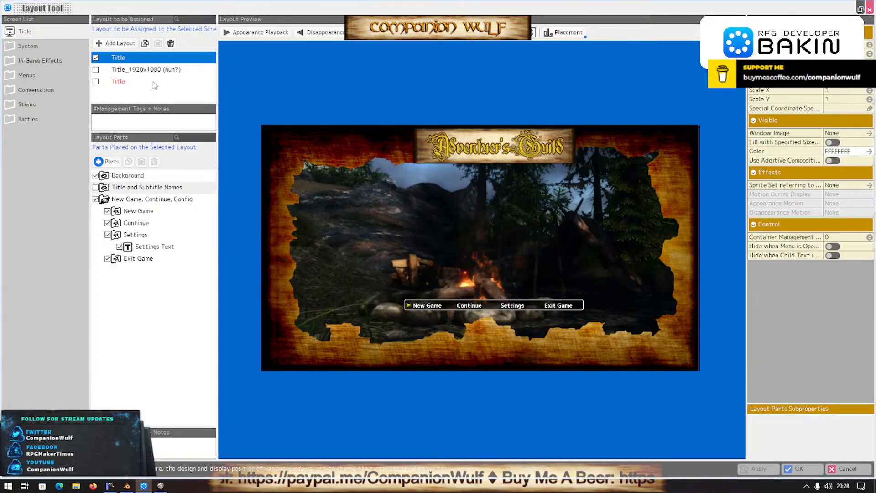
{"action": "left_click", "coordinate": [151, 71]}
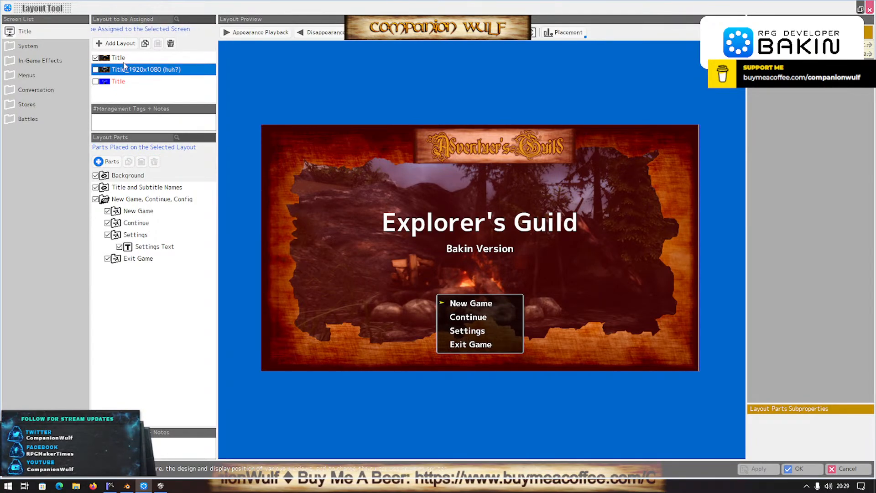
Add a new layout to the in-game effects' free layout screen for events.
{"action": "left_click", "coordinate": [39, 60]}
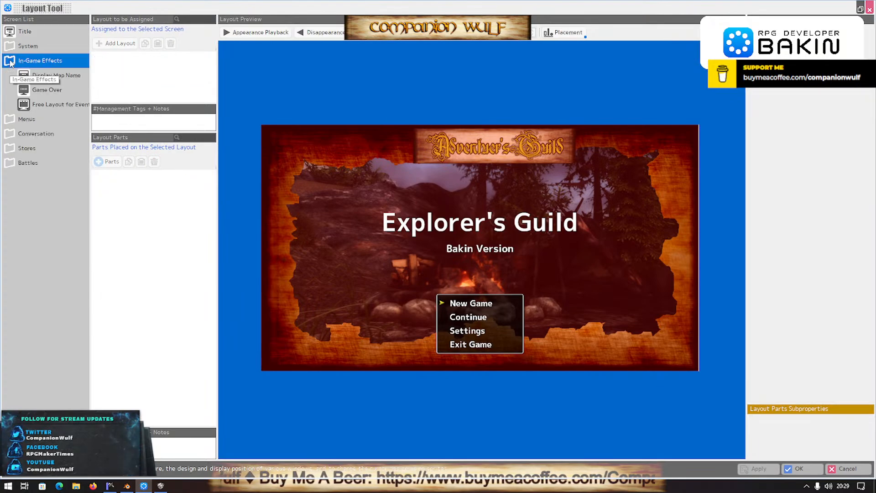
{"action": "left_click", "coordinate": [45, 104]}
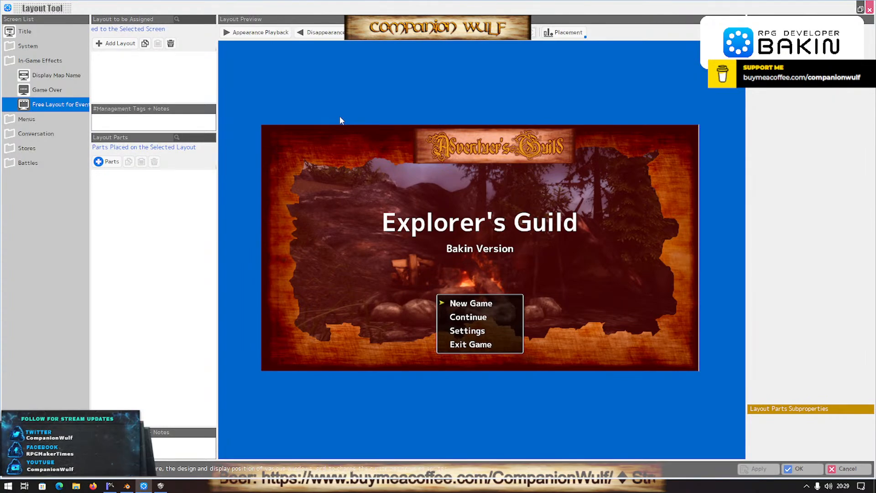
{"action": "left_click", "coordinate": [111, 45]}
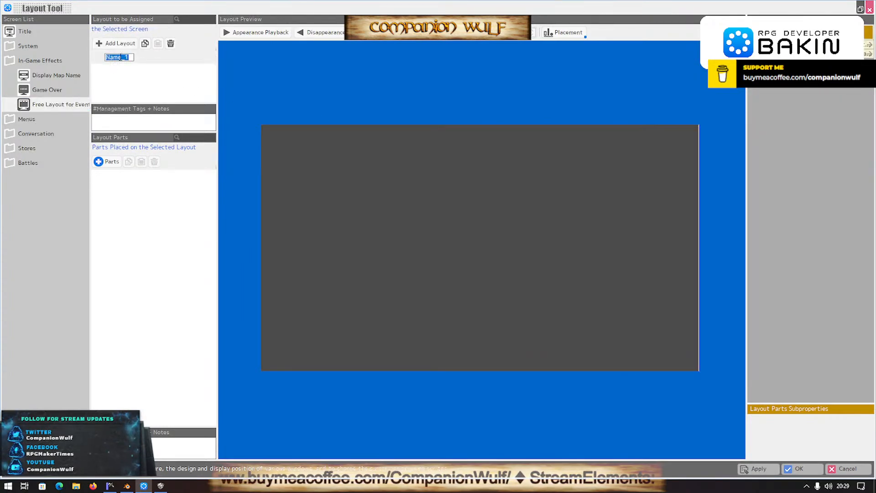
Name the new free layout for events "Minimap".
{"action": "type", "text": "Minimap"}
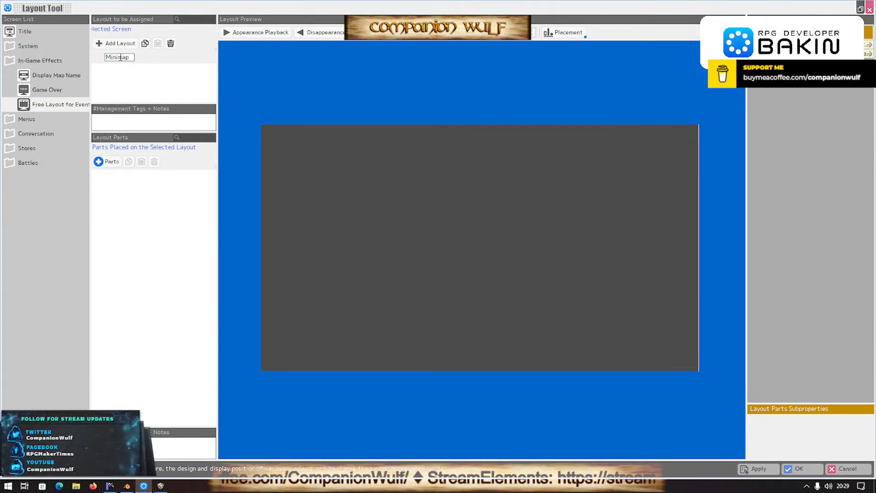
{"action": "key", "text": "Return"}
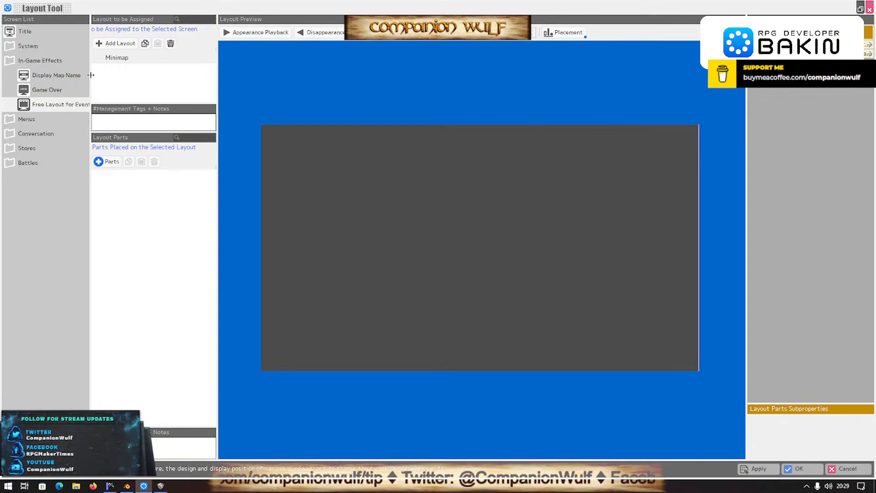
{"action": "left_click", "coordinate": [121, 58]}
{"action": "left_click", "coordinate": [121, 59]}
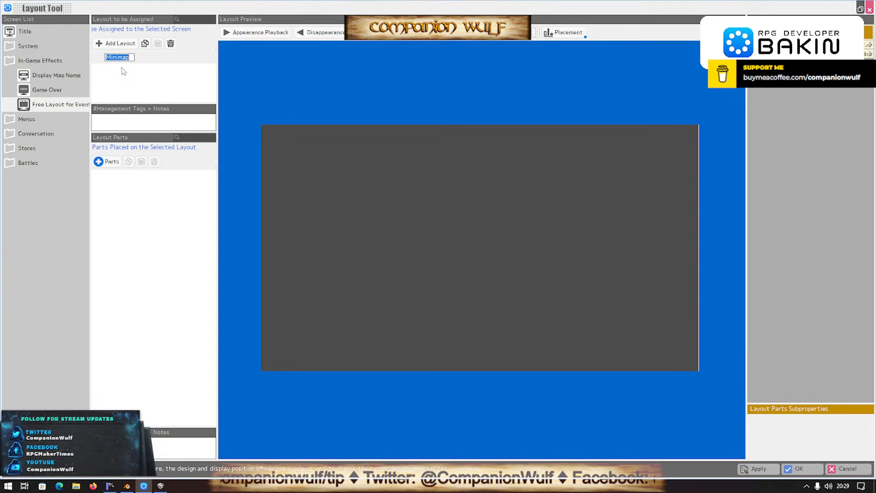
Add a Container for Rendering to the Minimap layout and name it "Minimap Container".
{"action": "left_click", "coordinate": [105, 163]}
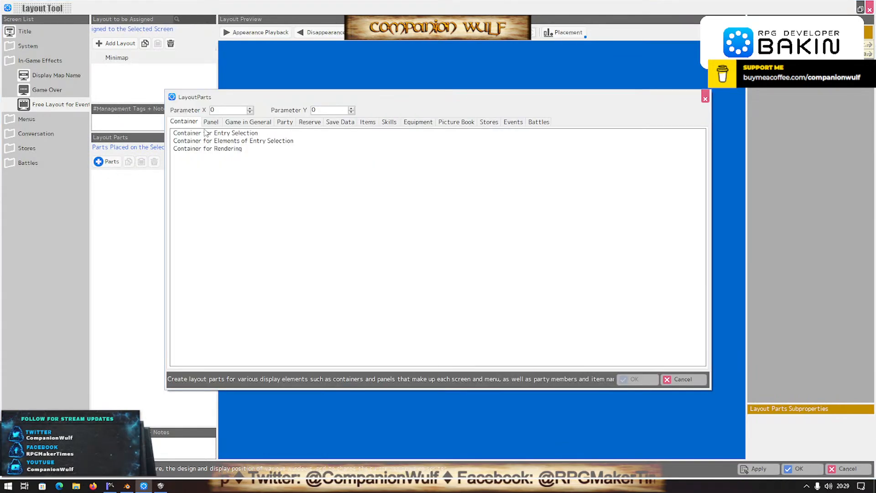
{"action": "left_click", "coordinate": [236, 133]}
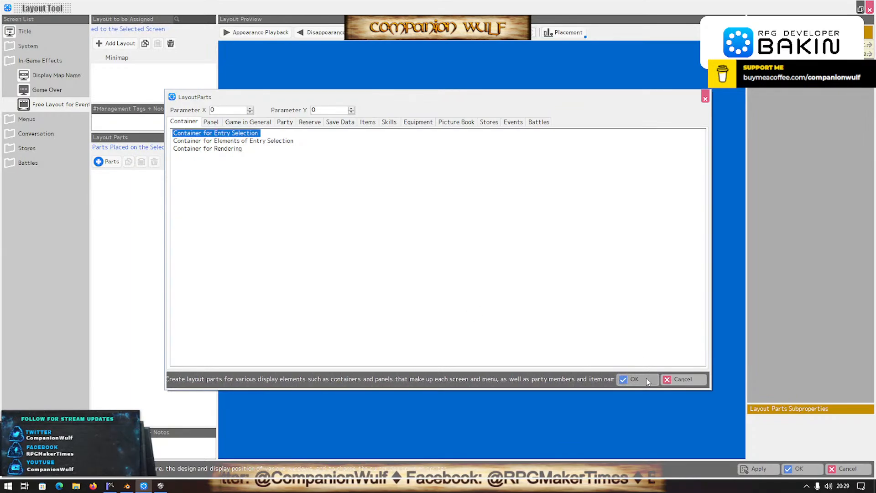
{"action": "left_click", "coordinate": [216, 150]}
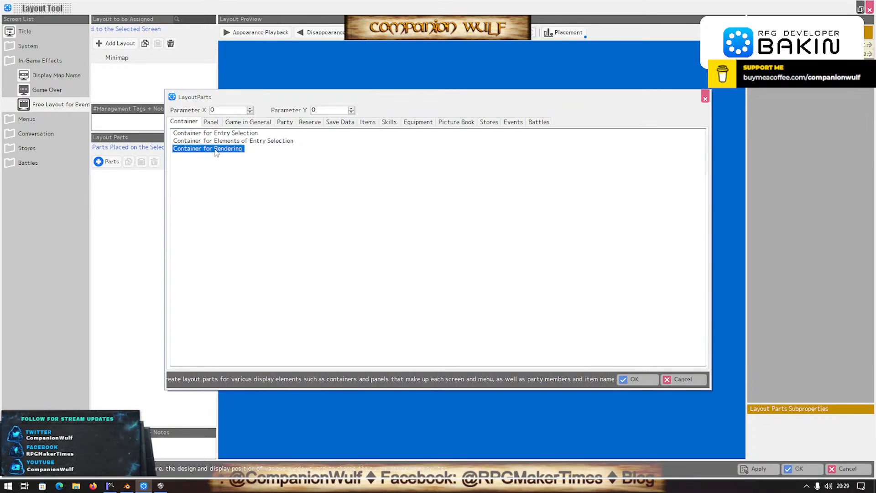
{"action": "left_click", "coordinate": [634, 379]}
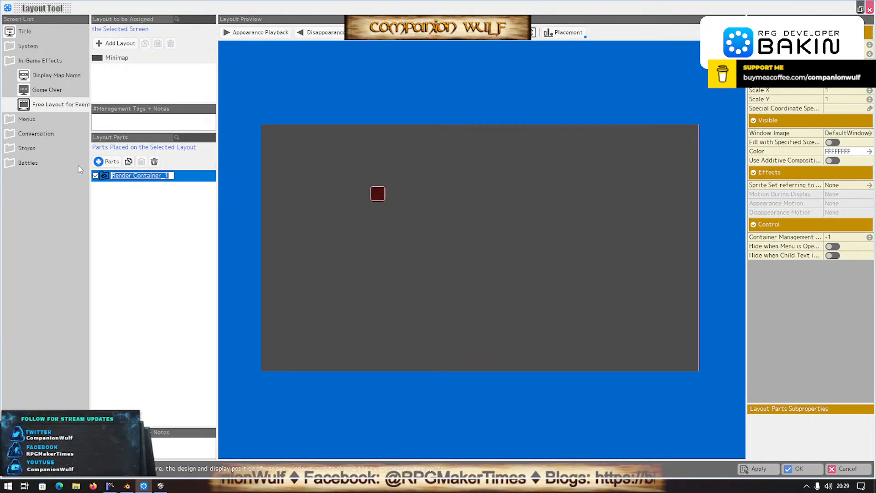
{"action": "type", "text": "Minimap"}
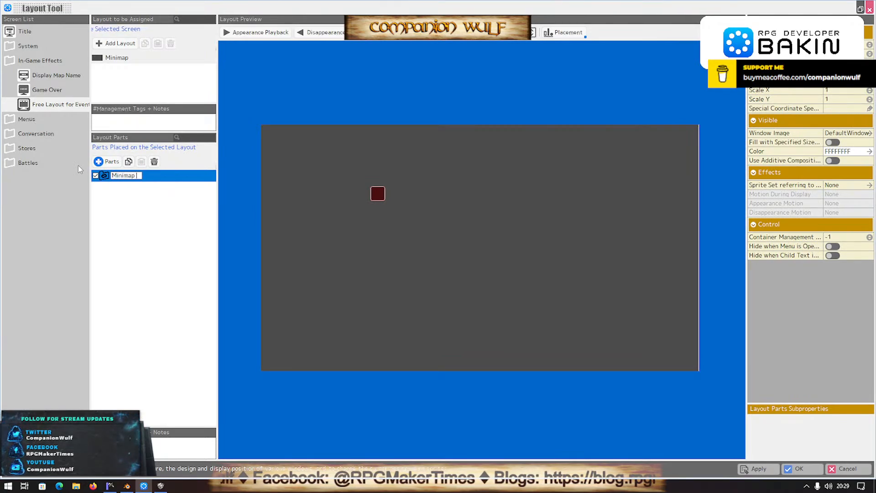
{"action": "type", "text": " Con"}
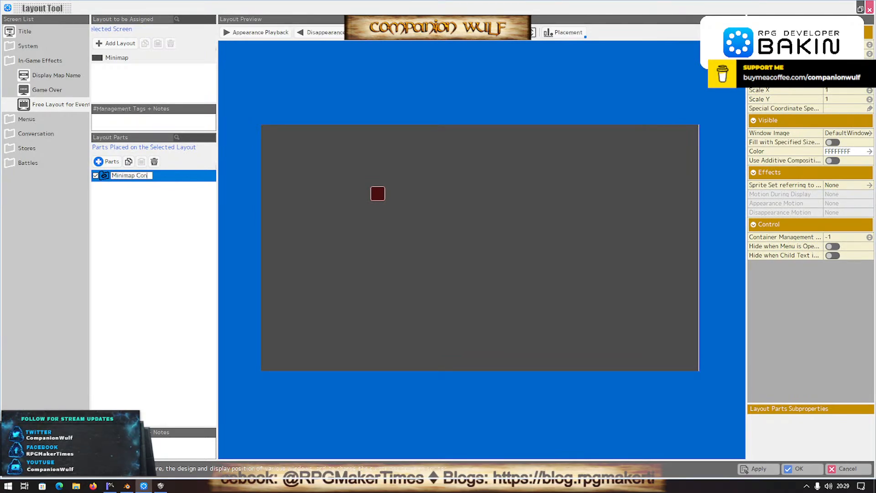
{"action": "type", "text": "tainer"}
{"action": "key", "text": "Return"}
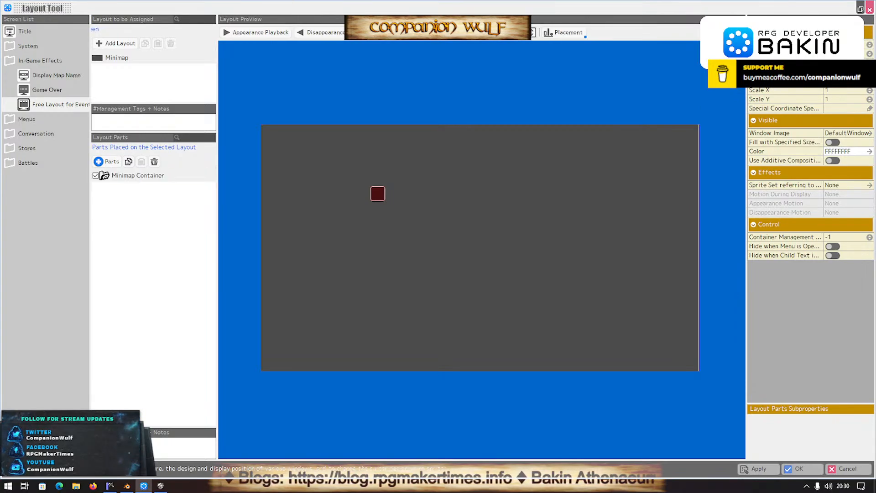
Enlarge the Minimap Container into a square and place it in the lower-right corner of the game screen area.
{"action": "key", "text": "Return"}
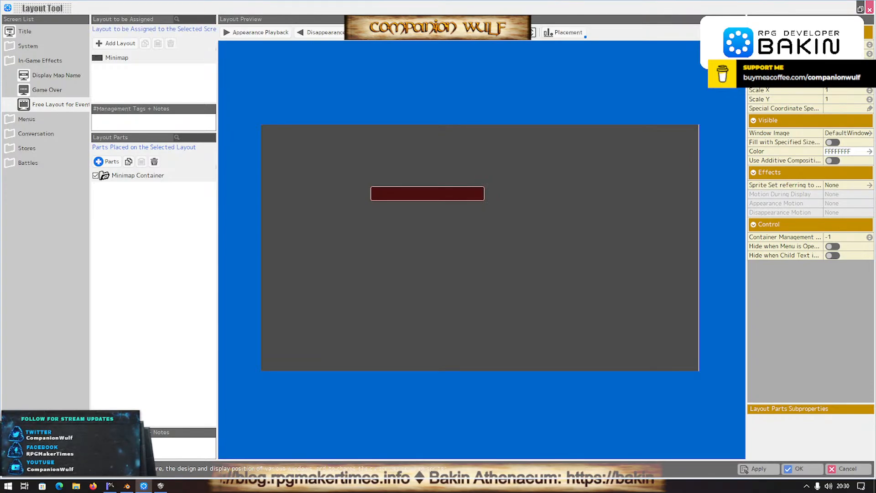
{"action": "key", "text": "Return"}
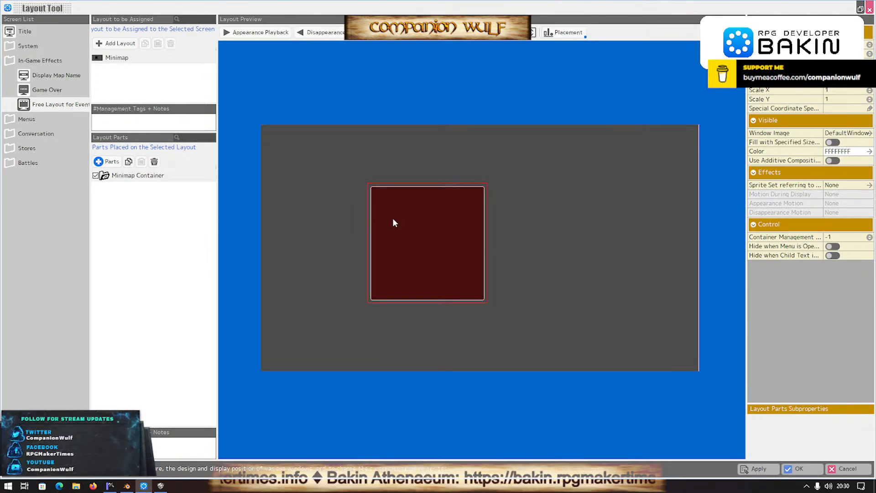
{"action": "left_click_drag", "start_coordinate": [402, 226], "coordinate": [615, 296]}
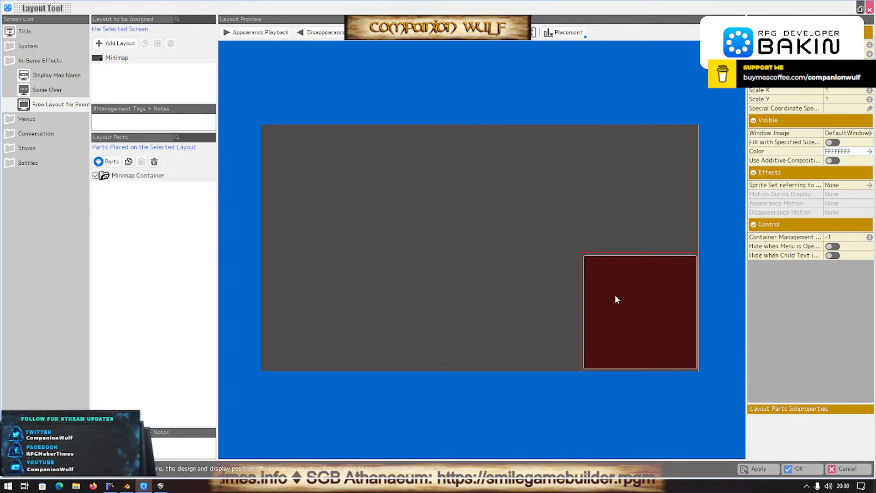
Add a Panel for Rendering Strings inside the Minimap Container and name it "Map".
{"action": "left_click", "coordinate": [108, 162]}
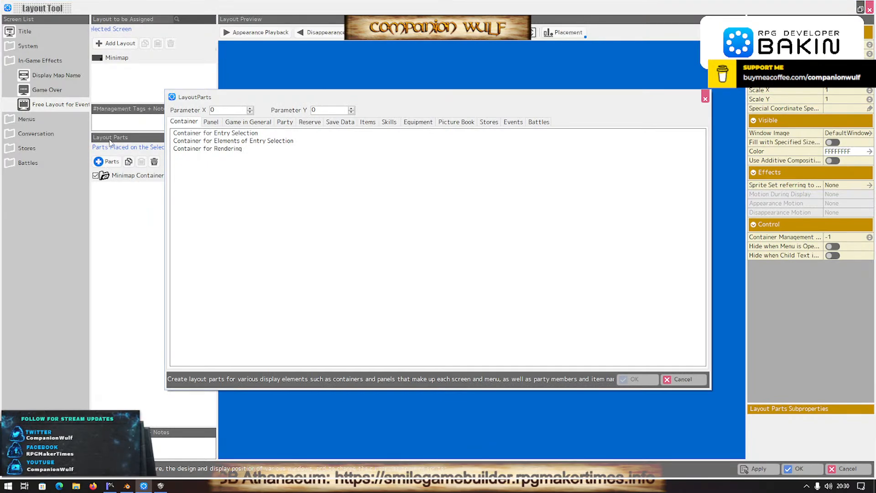
{"action": "left_click", "coordinate": [211, 122]}
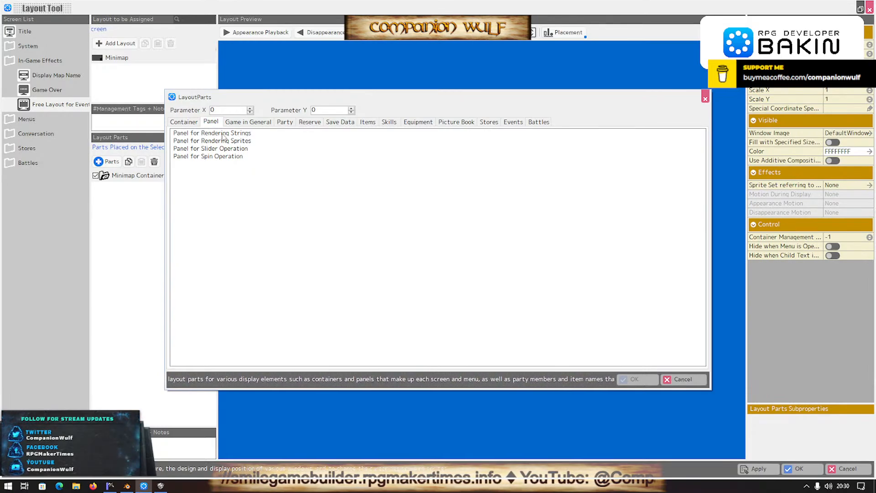
{"action": "left_click", "coordinate": [214, 133]}
{"action": "left_click", "coordinate": [644, 379]}
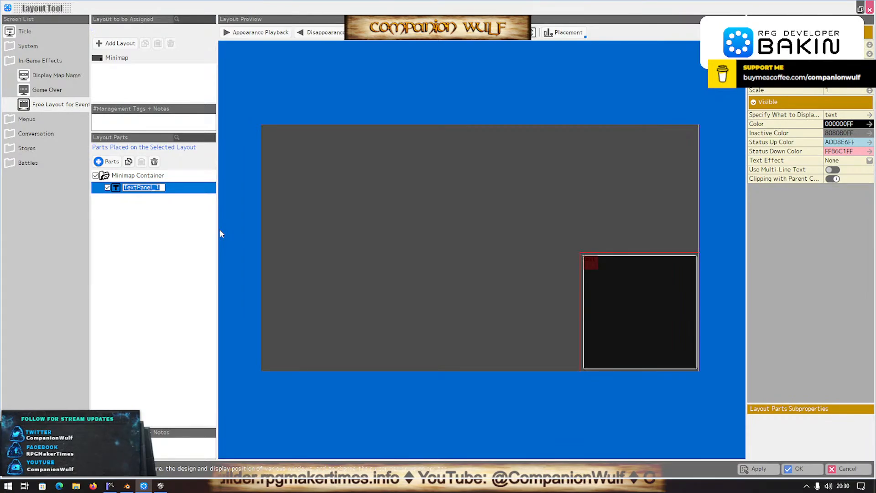
{"action": "type", "text": "M"}
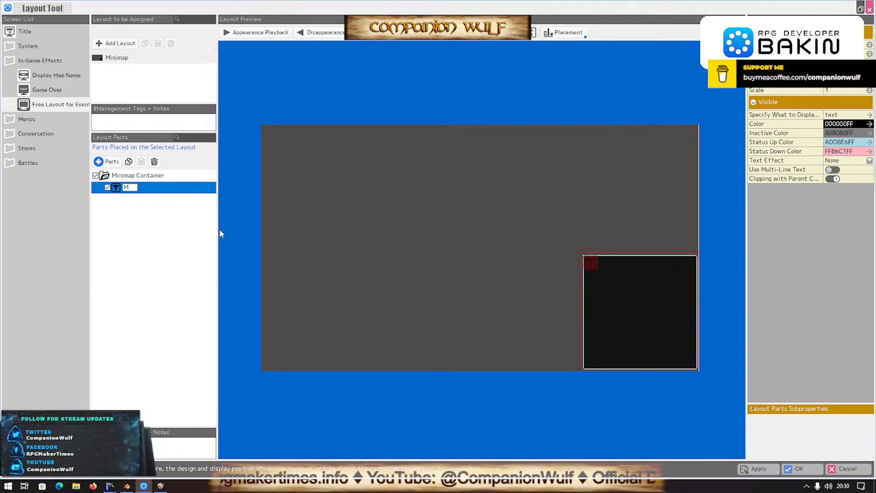
{"action": "type", "text": "ap"}
{"action": "key", "text": "Return"}
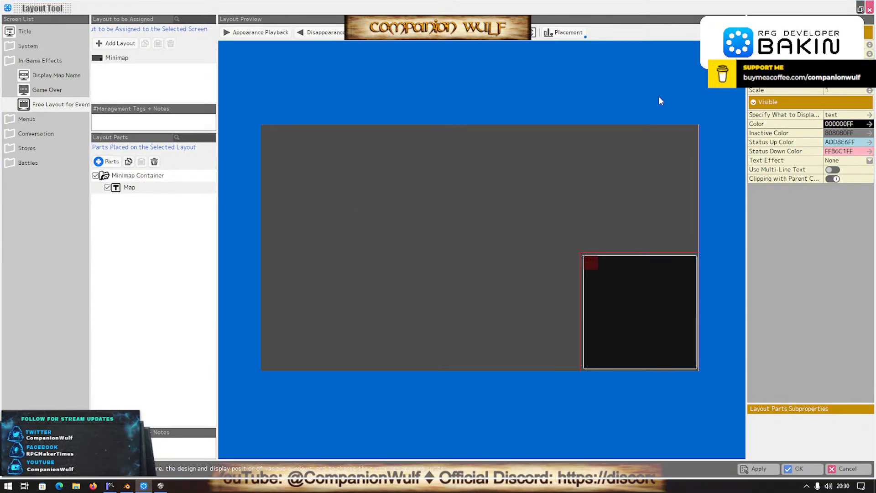
Insert the mappreview special format (Simplified Map) into the Map panel's display text.
{"action": "left_click", "coordinate": [869, 114]}
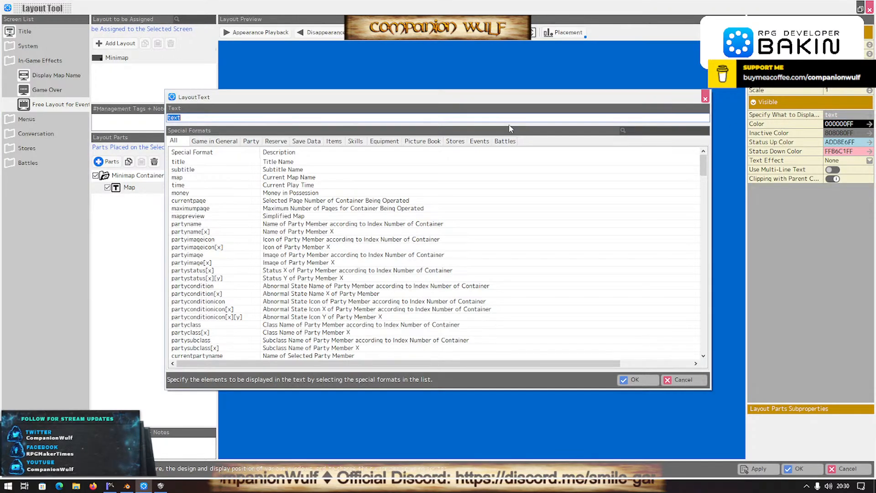
{"action": "left_click", "coordinate": [199, 142]}
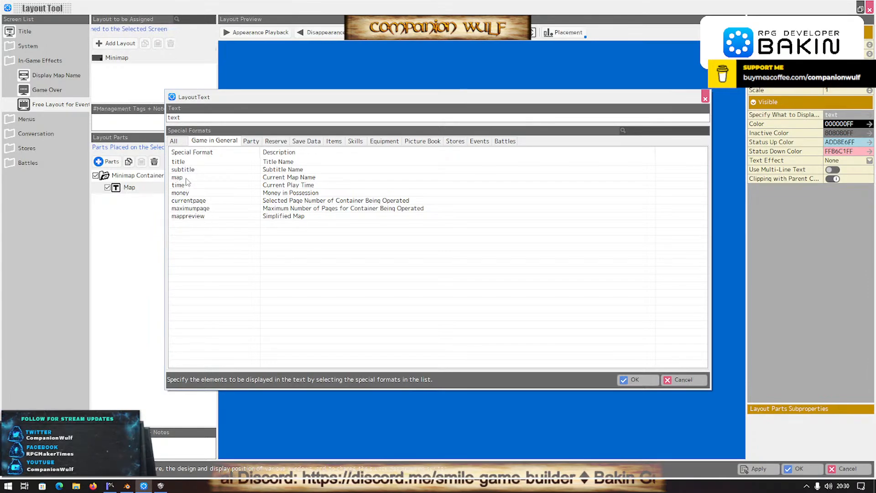
{"action": "double_click", "coordinate": [200, 217]}
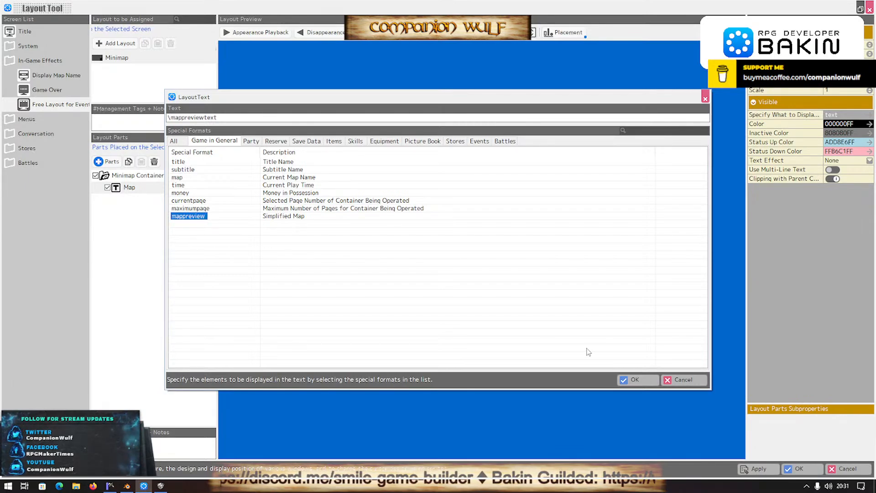
{"action": "left_click", "coordinate": [634, 380]}
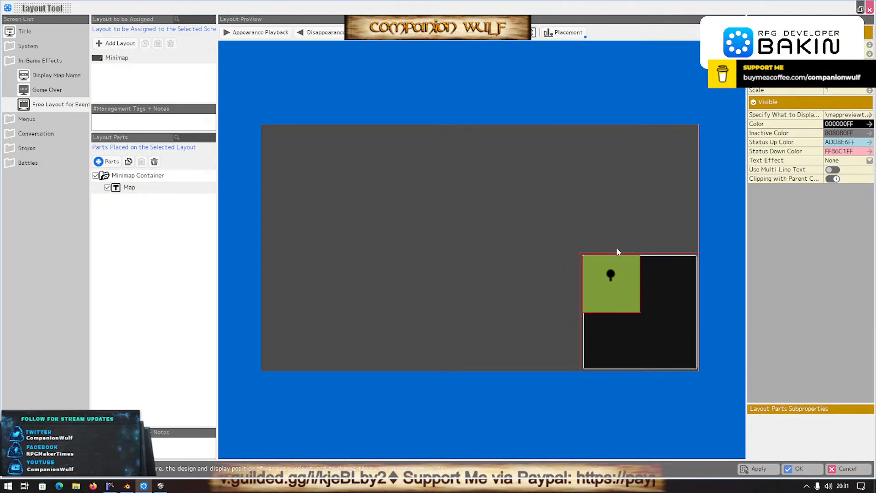
Move the map preview towards the container's middle and set the Map panel's scale to 1.5.
{"action": "left_click_drag", "start_coordinate": [616, 284], "coordinate": [651, 317]}
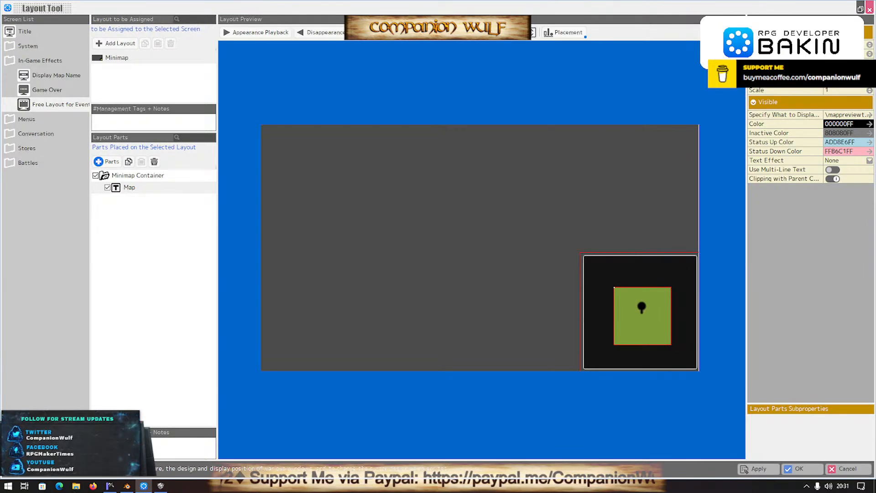
{"action": "left_click", "coordinate": [871, 91]}
{"action": "left_click", "coordinate": [871, 89]}
{"action": "left_click", "coordinate": [871, 89]}
{"action": "left_click", "coordinate": [872, 89]}
{"action": "left_click", "coordinate": [871, 89]}
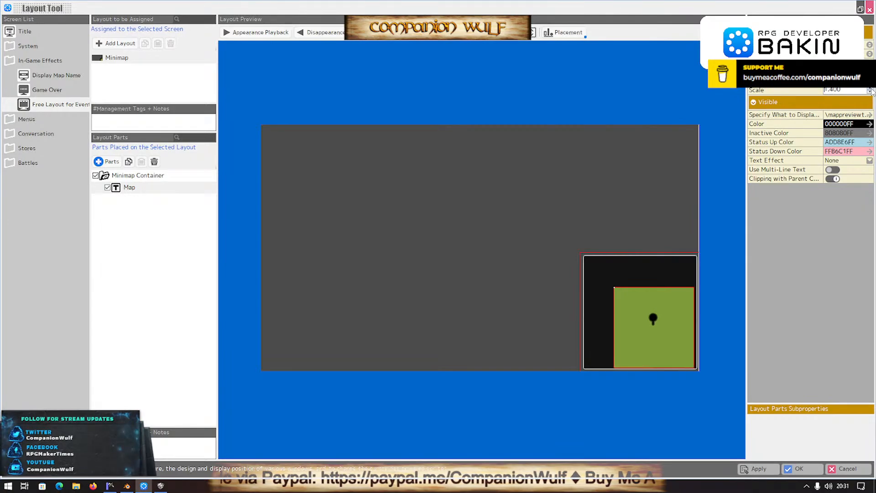
{"action": "left_click", "coordinate": [871, 89]}
Centre the enlarged map preview inside the container and nudge the container flush with the game screen area's lower-right corner.
{"action": "mouse_move", "coordinate": [650, 342]}
{"action": "left_mouse_down"}
{"action": "mouse_move", "coordinate": [635, 324]}
{"action": "mouse_move", "coordinate": [642, 333]}
{"action": "left_mouse_up"}
{"action": "left_click", "coordinate": [636, 327]}
{"action": "left_click_drag", "start_coordinate": [622, 291], "coordinate": [621, 288]}
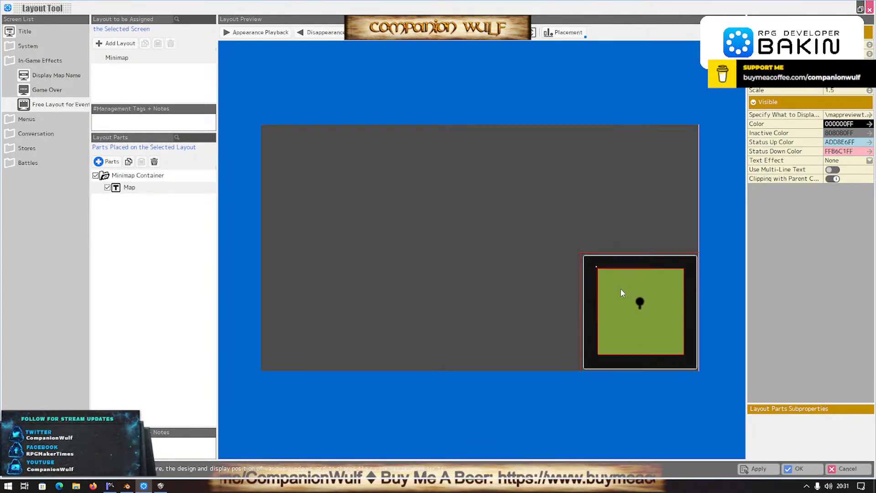
{"action": "left_click", "coordinate": [657, 324]}
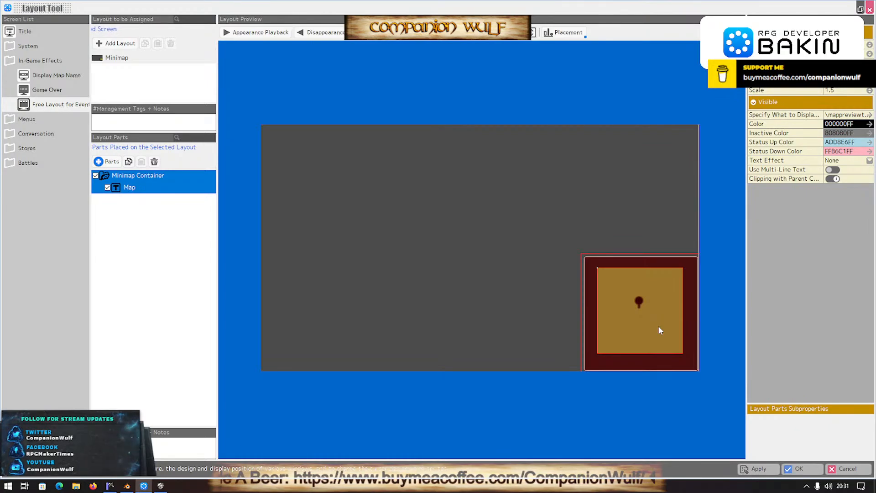
{"action": "left_click", "coordinate": [145, 184]}
{"action": "left_click", "coordinate": [624, 329]}
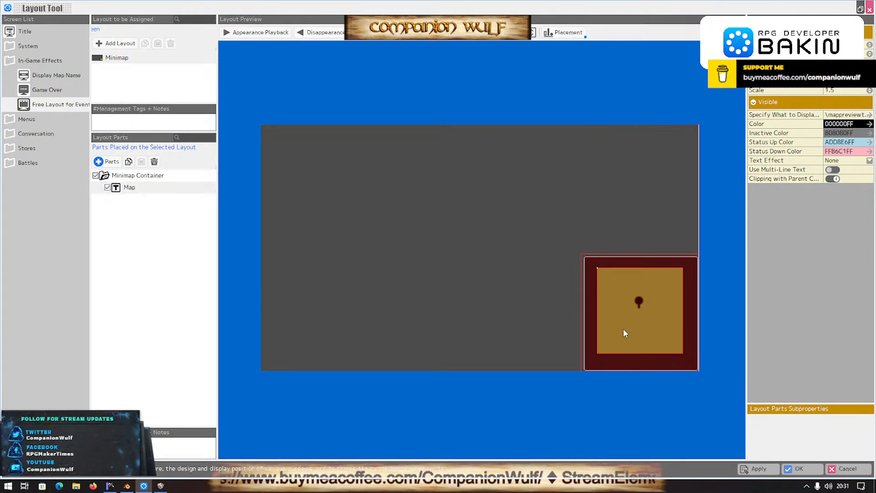
Fine-tune the Map panel's vertical position so the preview has even margins above and below within the container.
{"action": "left_click", "coordinate": [122, 184]}
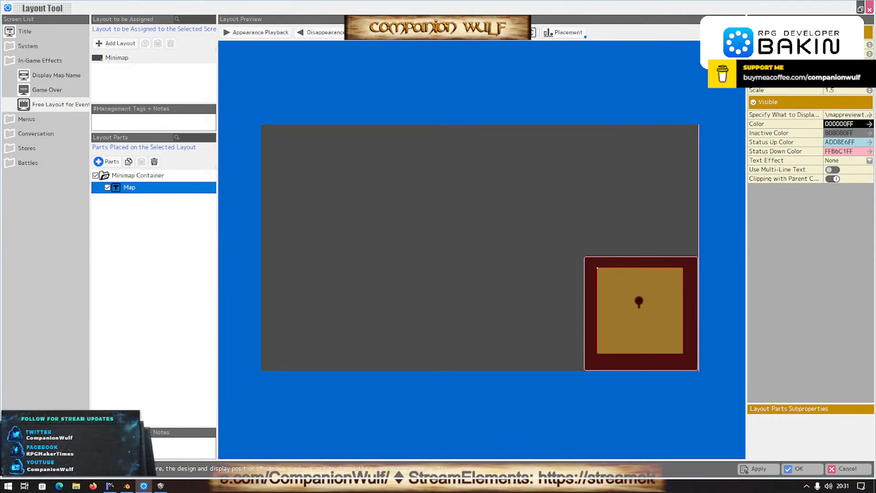
{"action": "left_click", "coordinate": [868, 53]}
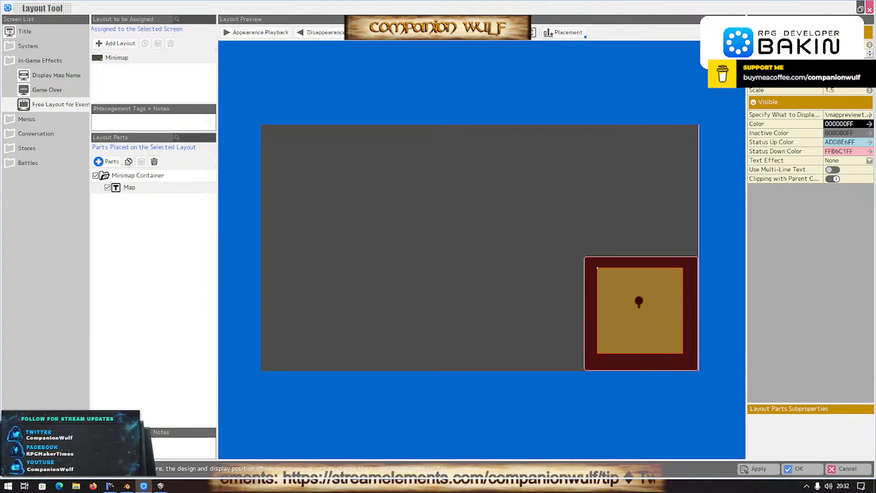
{"action": "left_click", "coordinate": [869, 54]}
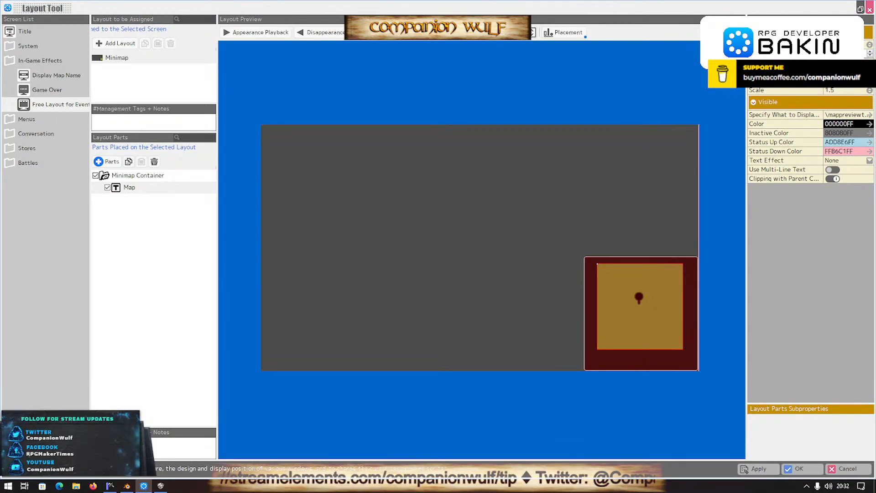
{"action": "left_click", "coordinate": [869, 53]}
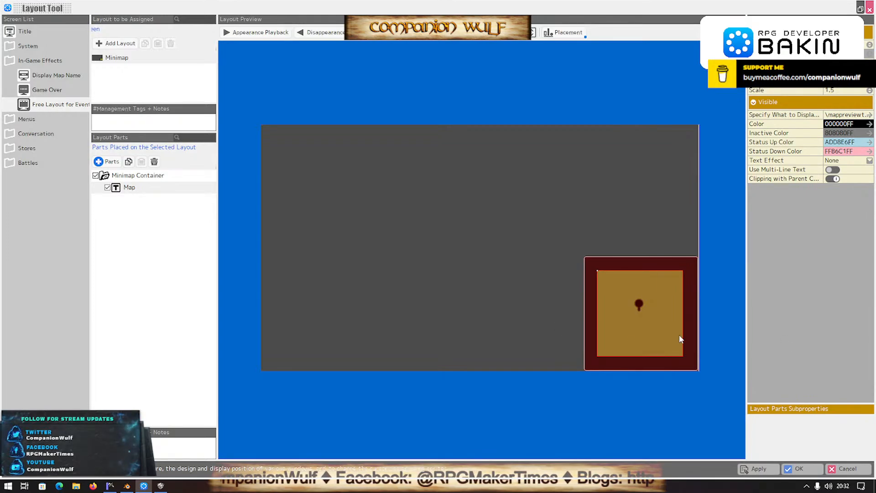
Apply the changes made to the Minimap layout.
{"action": "left_click", "coordinate": [126, 188]}
{"action": "left_click", "coordinate": [125, 188]}
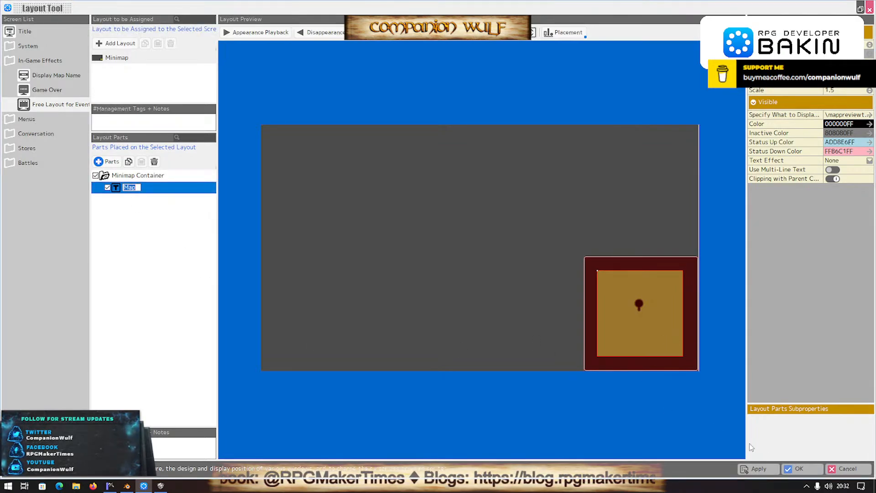
{"action": "left_click", "coordinate": [766, 471]}
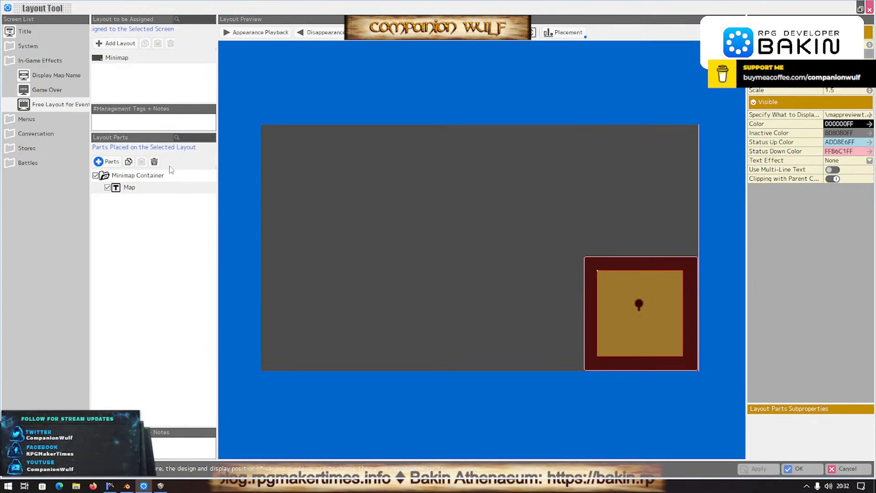
Nudge the Minimap Container slightly left and up so its border sits just inside the game screen area.
{"action": "left_click", "coordinate": [131, 176]}
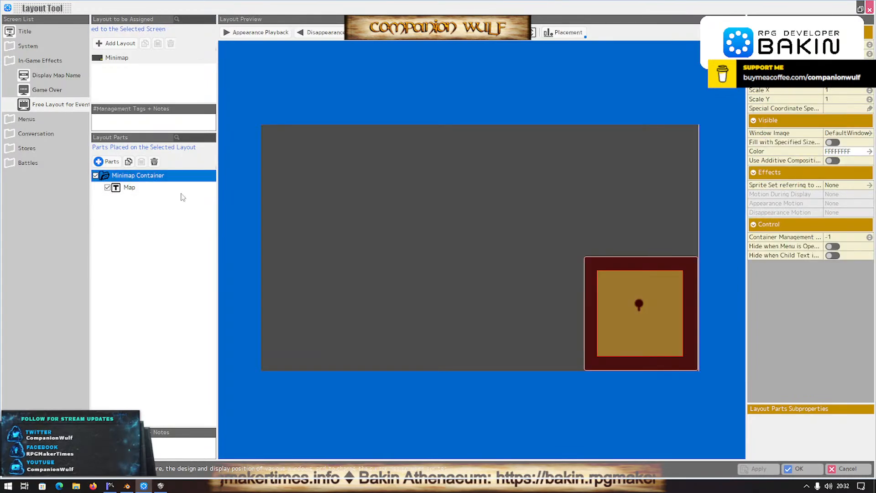
{"action": "key", "text": "Left"}
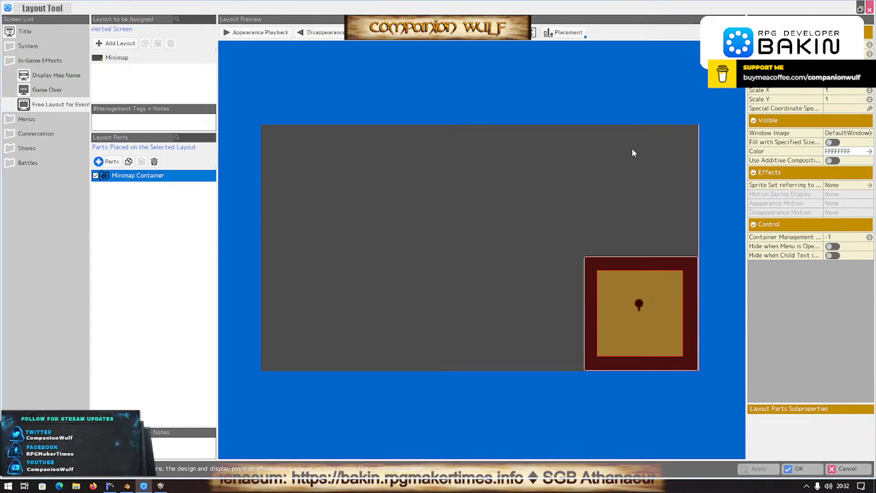
{"action": "left_click", "coordinate": [869, 47]}
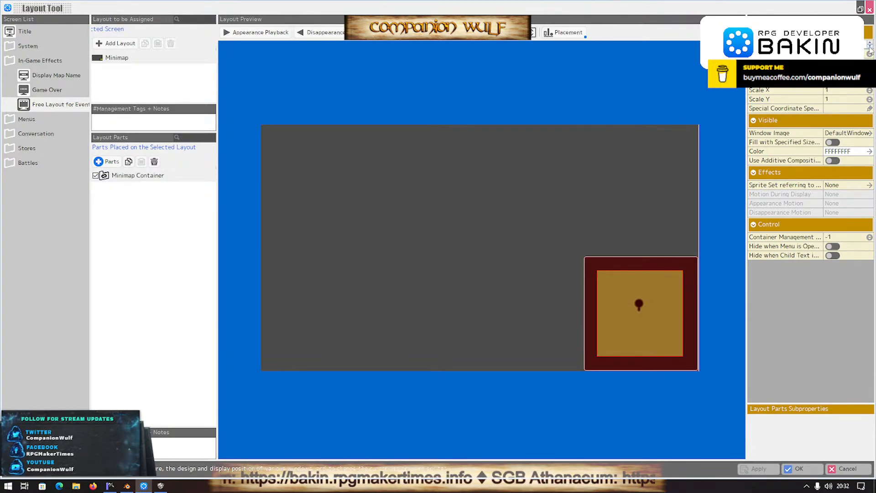
{"action": "left_click", "coordinate": [869, 47]}
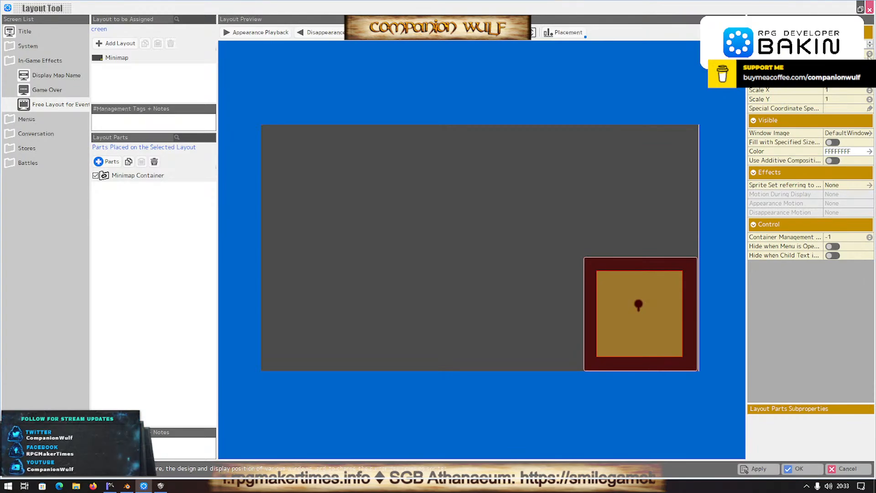
{"action": "left_click", "coordinate": [869, 53]}
{"action": "left_click", "coordinate": [869, 53]}
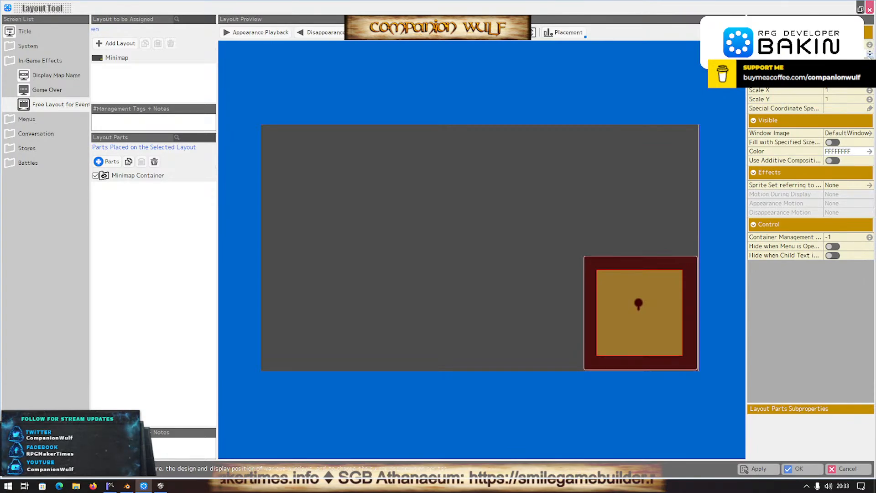
{"action": "left_click", "coordinate": [758, 469]}
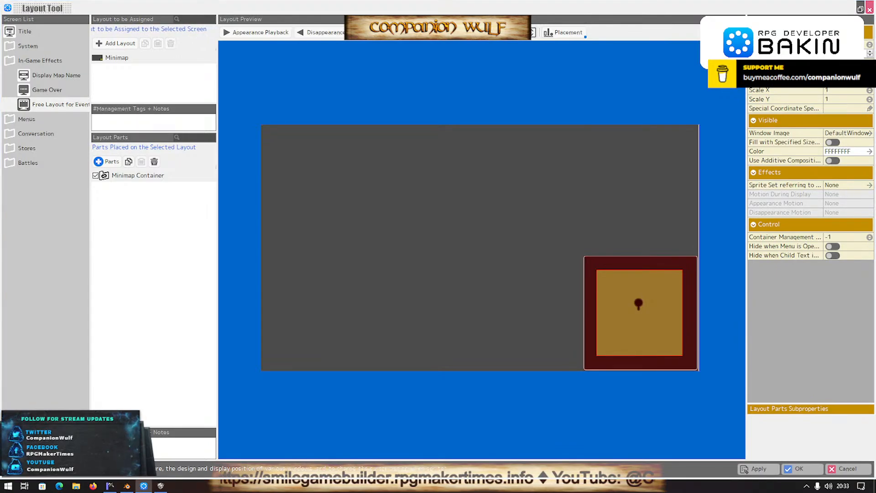
Add a Current Map Name part from the general game parts to the Minimap Container.
{"action": "left_click", "coordinate": [122, 176]}
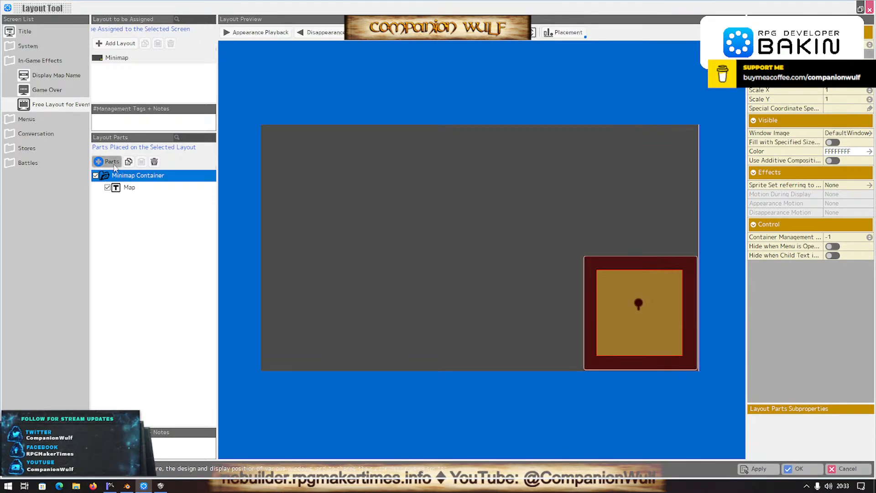
{"action": "left_click", "coordinate": [112, 162]}
{"action": "left_click", "coordinate": [211, 122]}
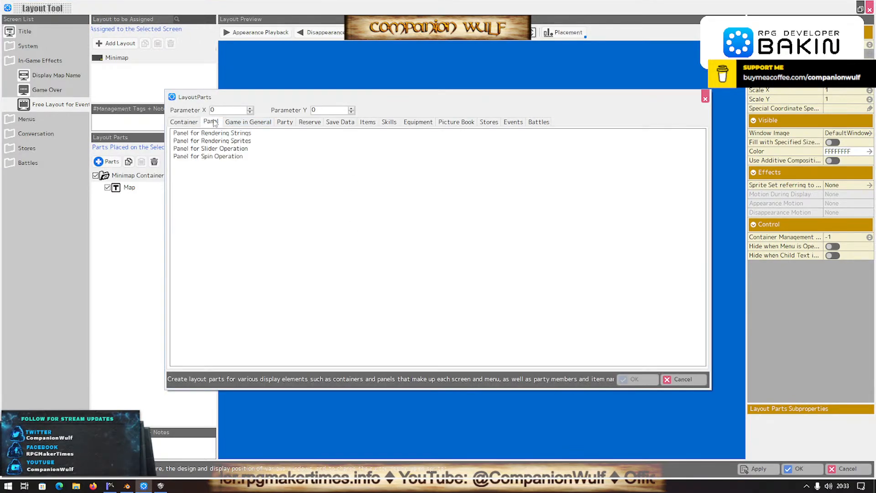
{"action": "left_click", "coordinate": [237, 122]}
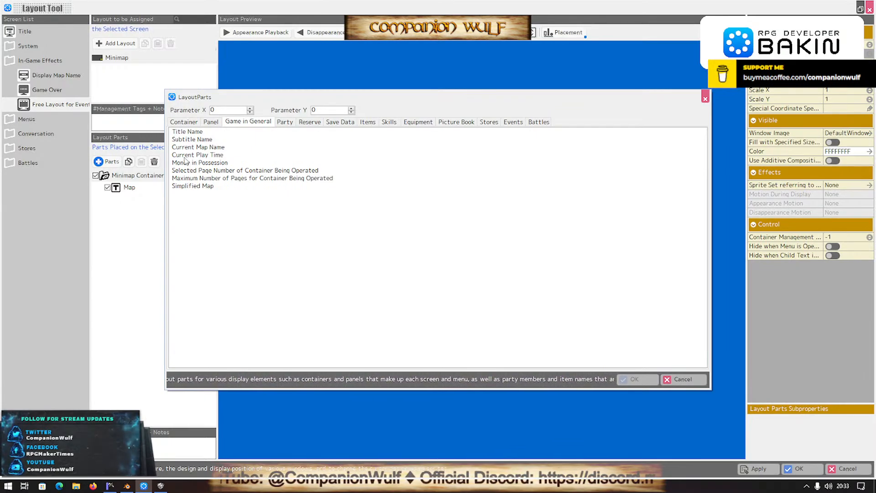
{"action": "left_click", "coordinate": [198, 147]}
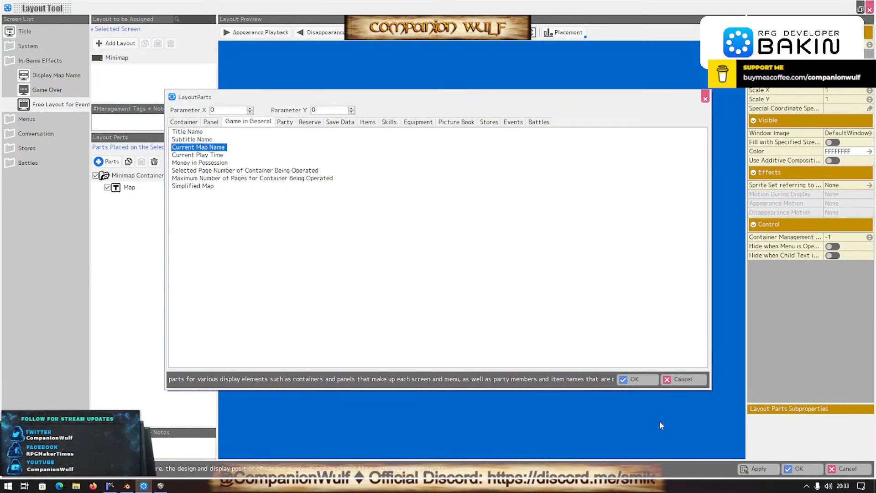
{"action": "left_click", "coordinate": [634, 379]}
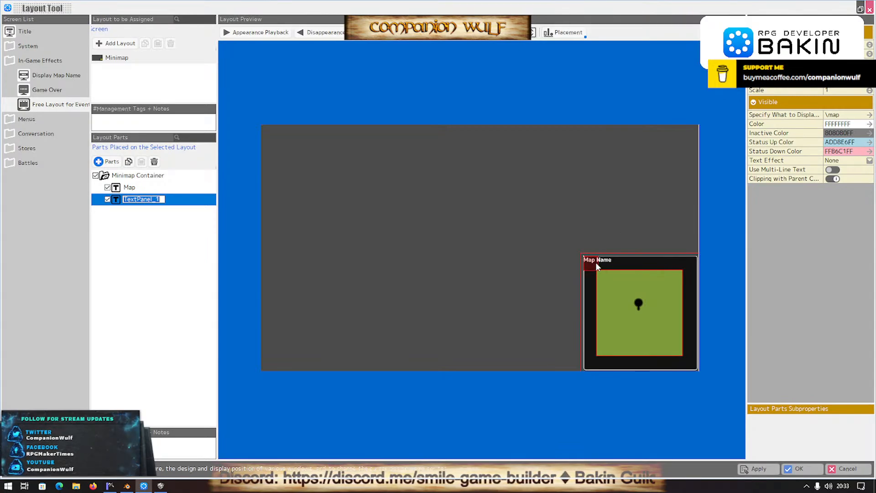
Move the map name text to the middle of the container's upper margin and set its scale to 1.3.
{"action": "left_click_drag", "start_coordinate": [590, 265], "coordinate": [624, 264]}
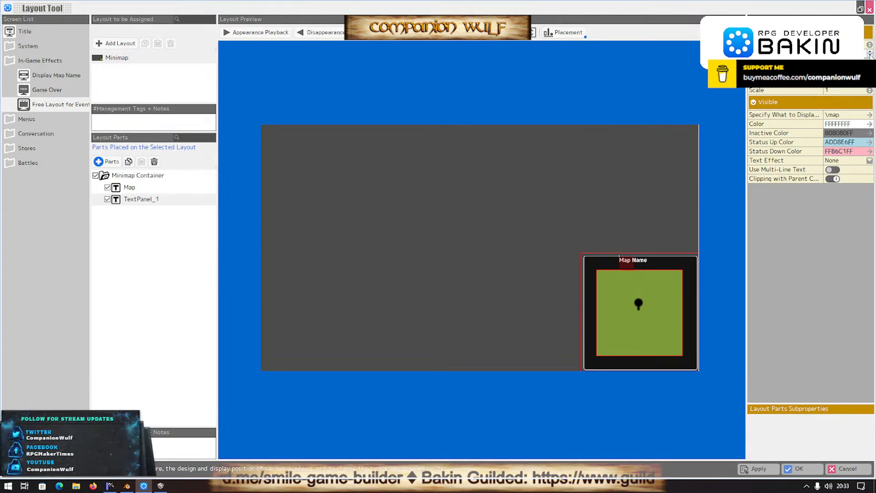
{"action": "left_click", "coordinate": [870, 89]}
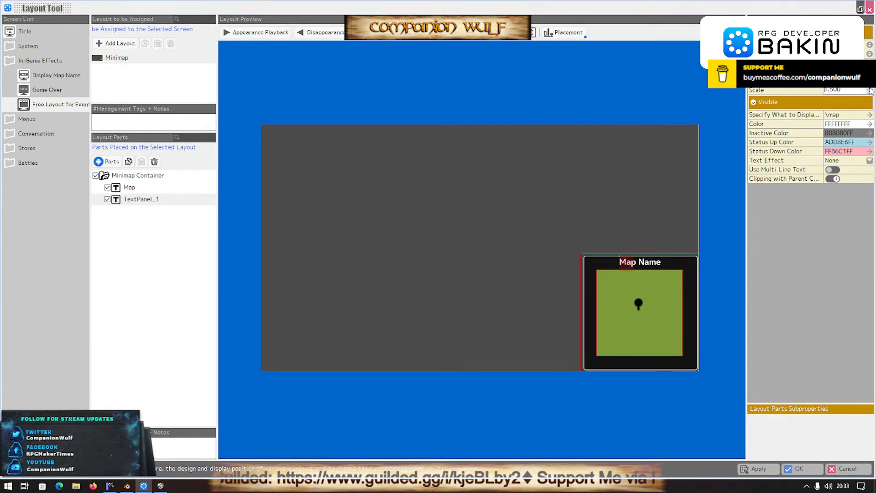
{"action": "left_click", "coordinate": [870, 92]}
{"action": "left_click", "coordinate": [870, 92]}
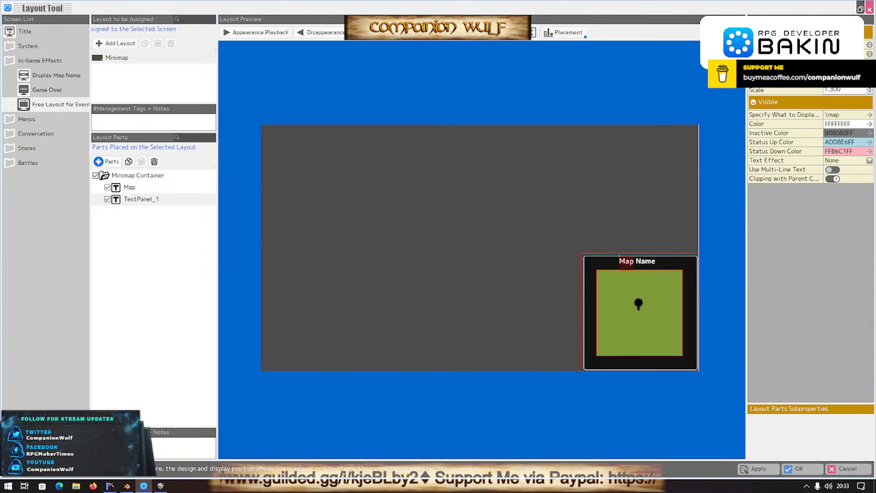
Nudge the map name text slightly down within the container's upper margin and save and close the layout.
{"action": "left_click", "coordinate": [870, 54]}
{"action": "left_click", "coordinate": [870, 52]}
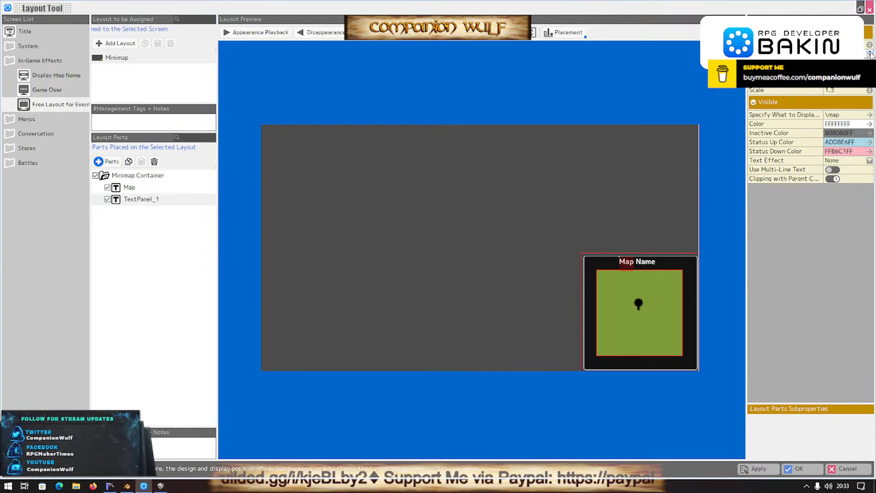
{"action": "left_click", "coordinate": [869, 52]}
{"action": "left_click", "coordinate": [870, 53]}
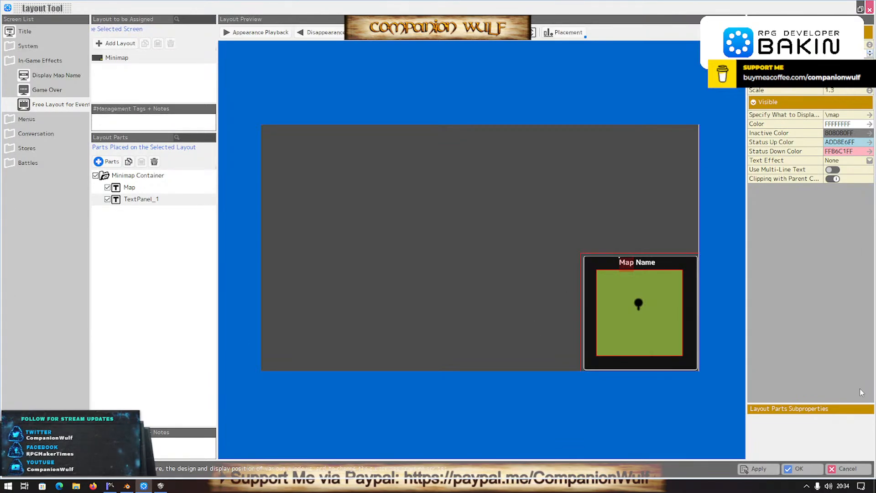
{"action": "left_click", "coordinate": [798, 468]}
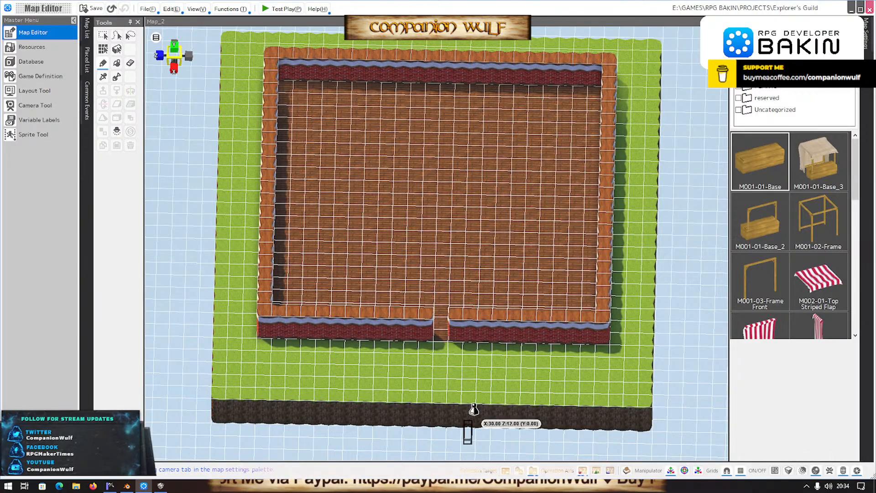
Place a Custom Event on Map_2's grass corner at X 1, Z 1 and set it to Automatically Start (Only Once).
{"action": "scroll", "coordinate": [440, 415], "scroll_direction": "down", "scroll_amount": 1}
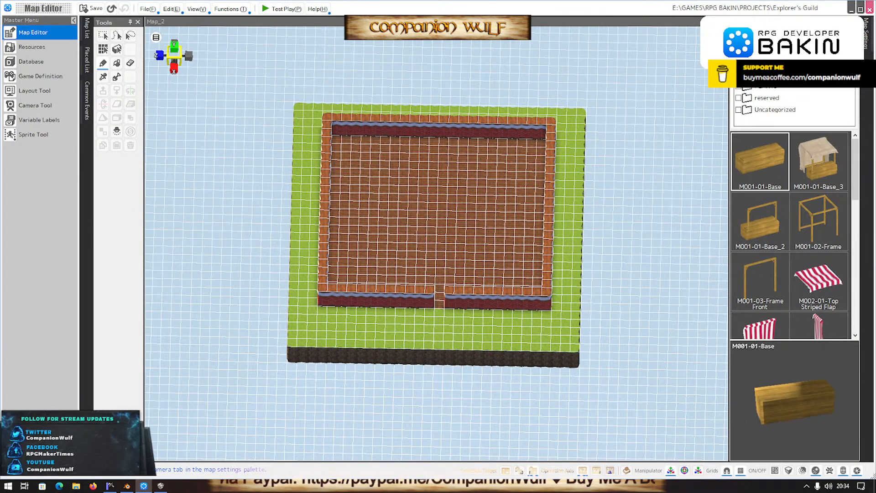
{"action": "left_click", "coordinate": [802, 37]}
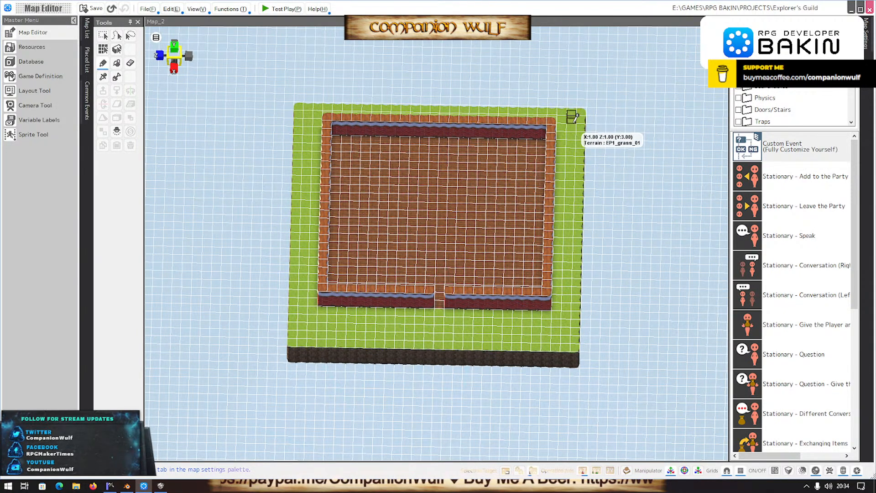
{"action": "left_click", "coordinate": [573, 117]}
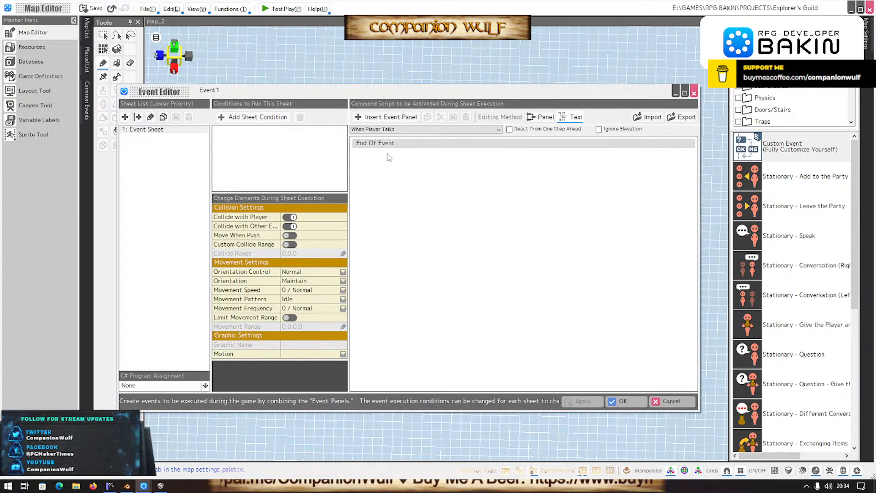
{"action": "left_click", "coordinate": [390, 129]}
{"action": "left_click", "coordinate": [401, 154]}
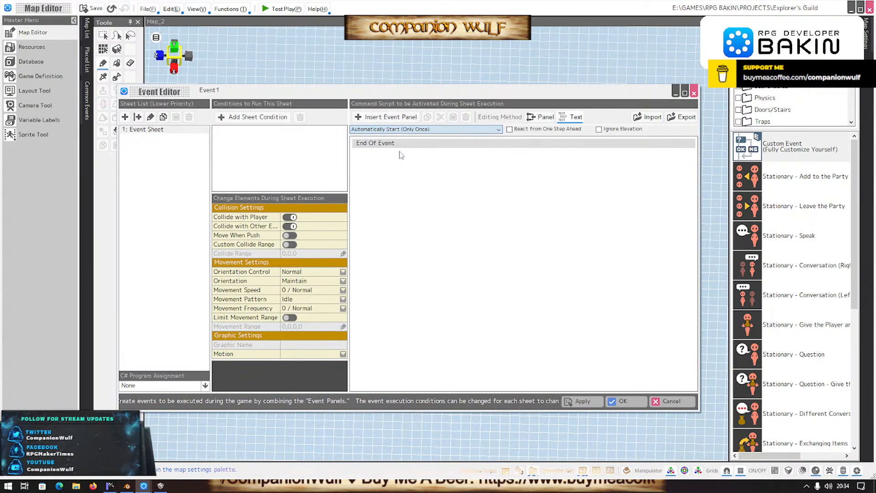
Add a Display Free Layout for Event command showing the Minimap layout as Visible, and save the event.
{"action": "double_click", "coordinate": [401, 154]}
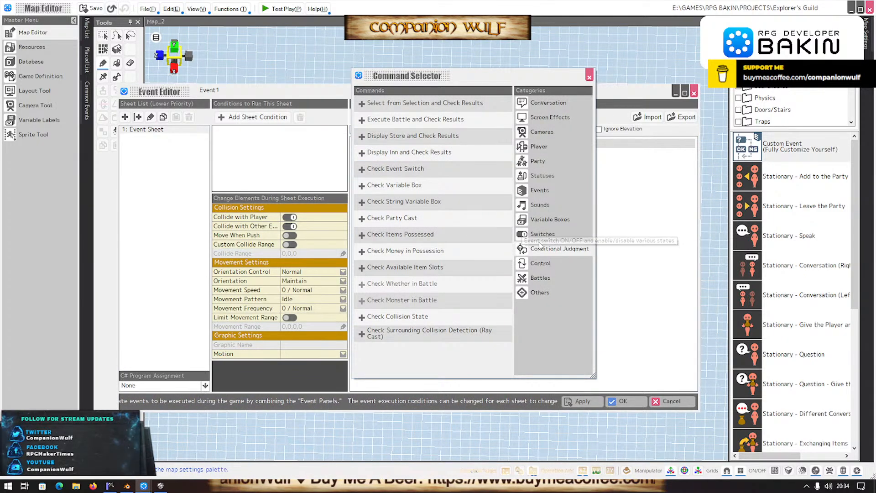
{"action": "left_click", "coordinate": [537, 264]}
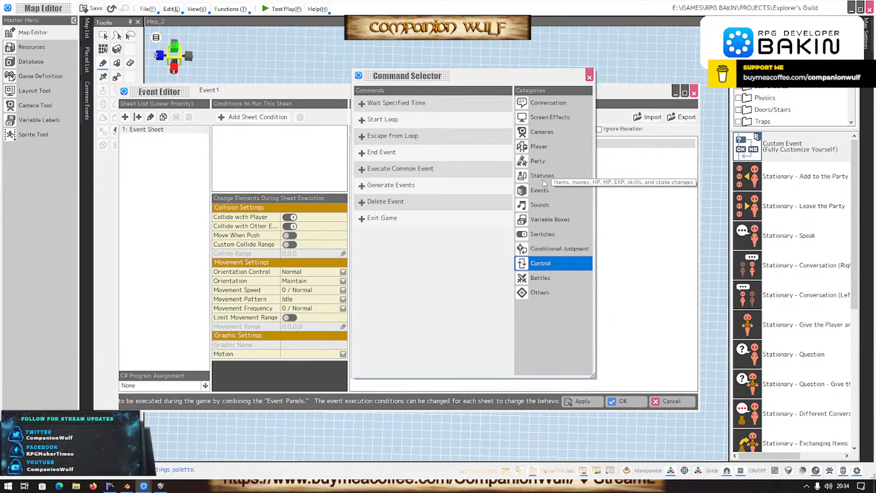
{"action": "left_click", "coordinate": [547, 103]}
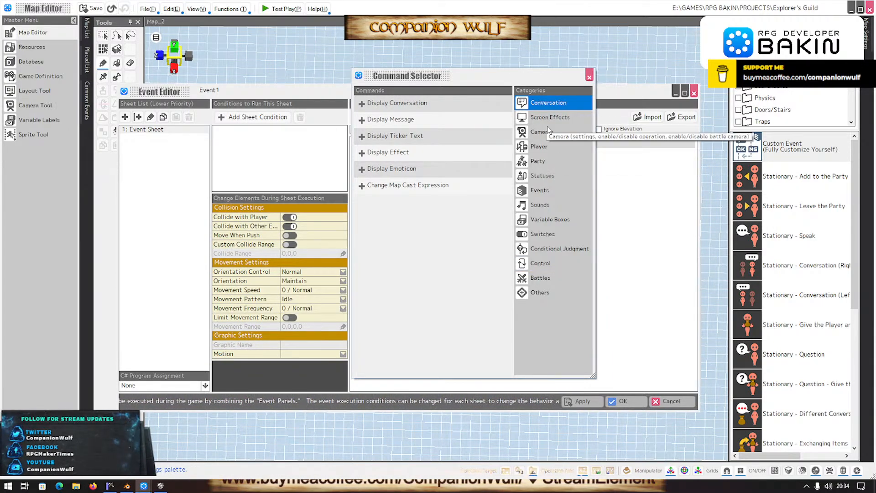
{"action": "left_click", "coordinate": [550, 120]}
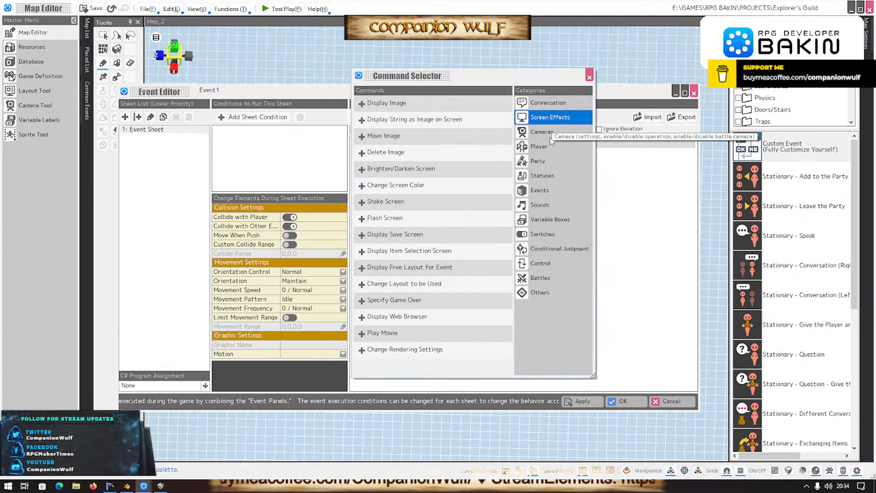
{"action": "left_click", "coordinate": [413, 267]}
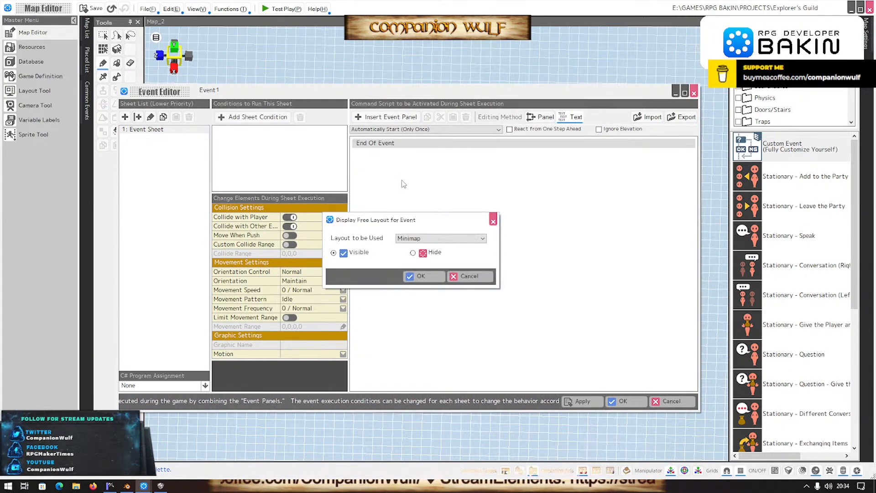
{"action": "left_click", "coordinate": [421, 276]}
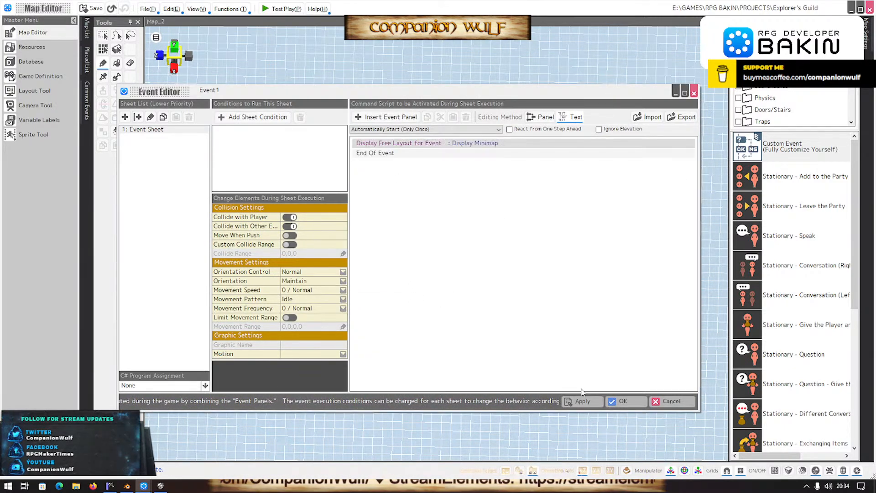
{"action": "left_click", "coordinate": [640, 405]}
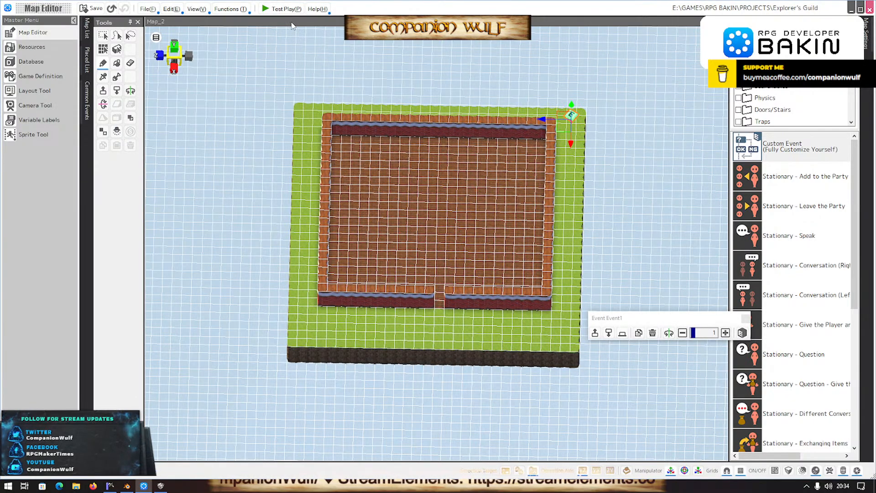
Run a brief test play, close it, and make a floor tile near the centre of Map_2's room the starting point.
{"action": "left_click", "coordinate": [280, 10]}
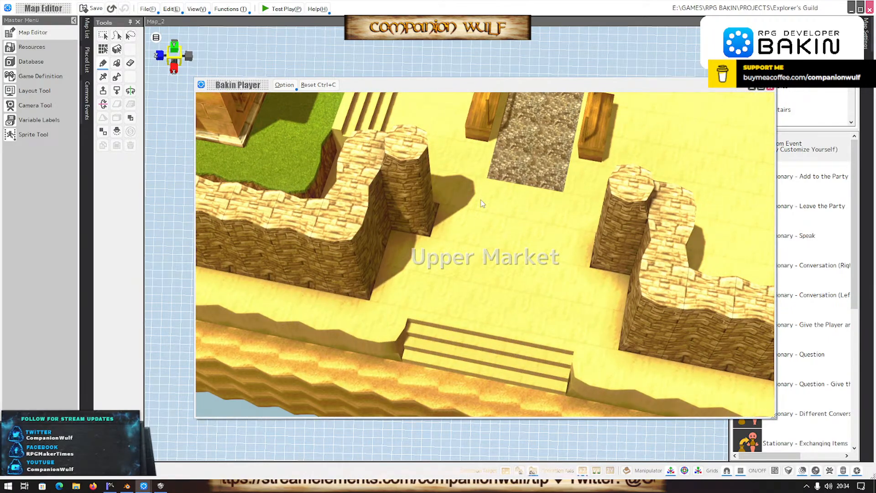
{"action": "left_click", "coordinate": [770, 87]}
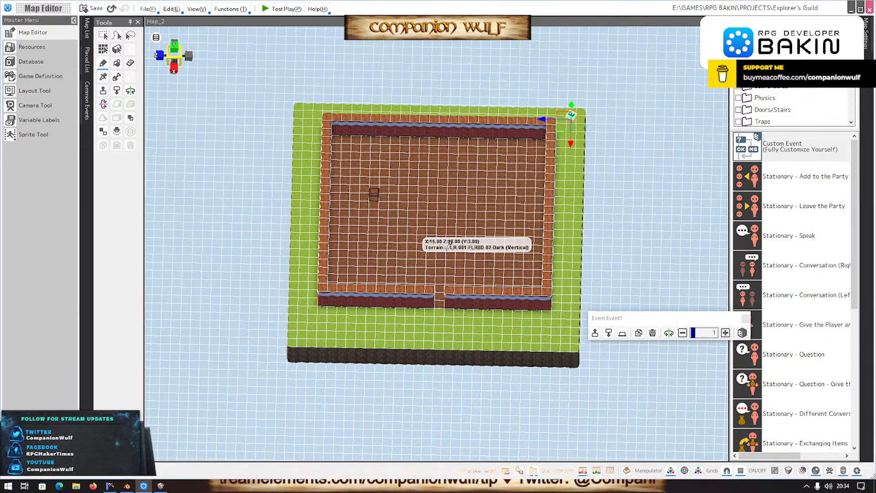
{"action": "right_click", "coordinate": [441, 235]}
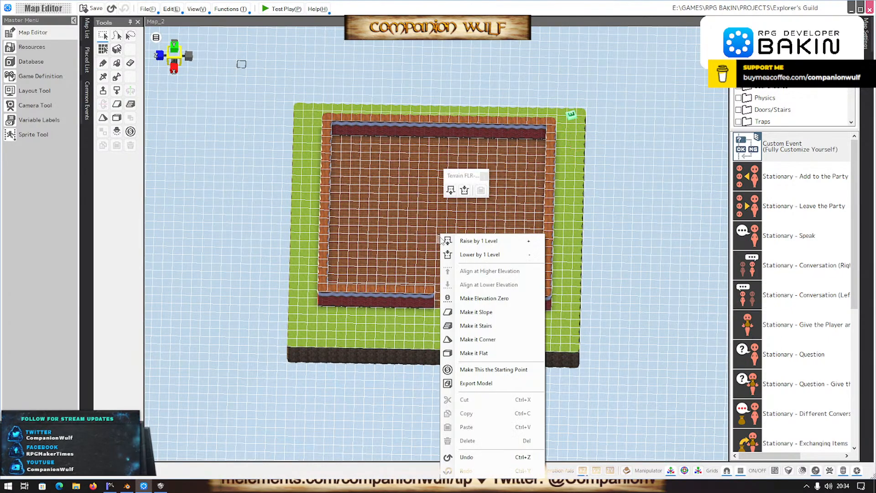
{"action": "left_click", "coordinate": [492, 369]}
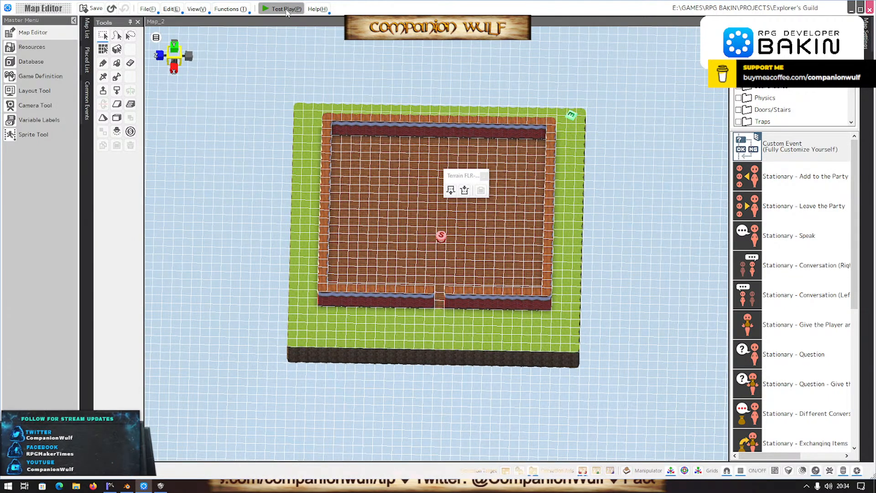
Test play from the new starting point and walk the player up and left to check the minimap's marker.
{"action": "left_click", "coordinate": [286, 9]}
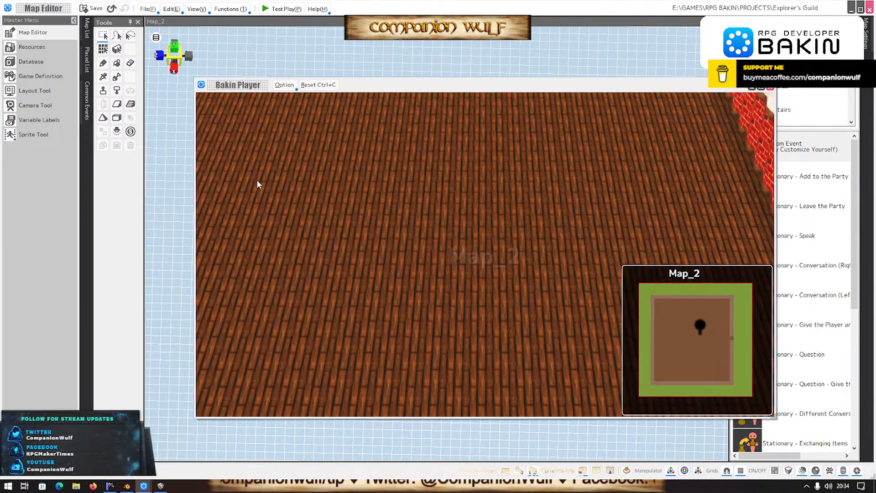
{"action": "key", "text": "Up"}
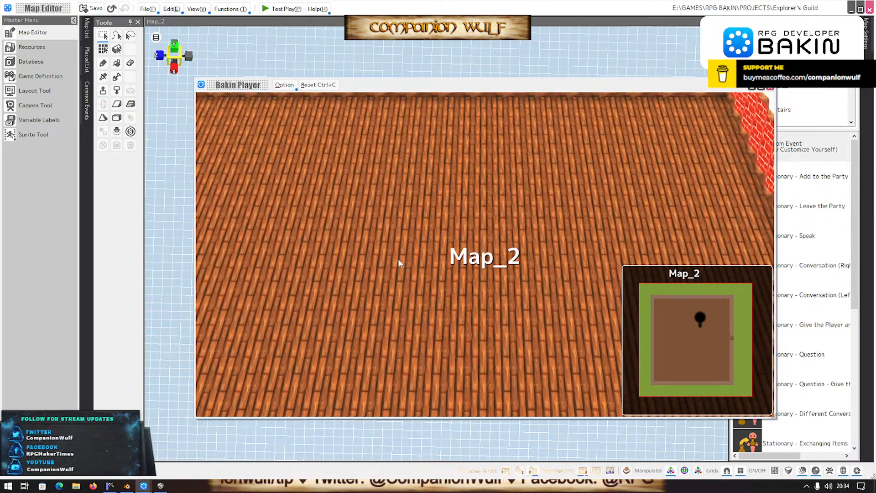
{"action": "key", "text": "Up"}
{"action": "key", "text": "Left"}
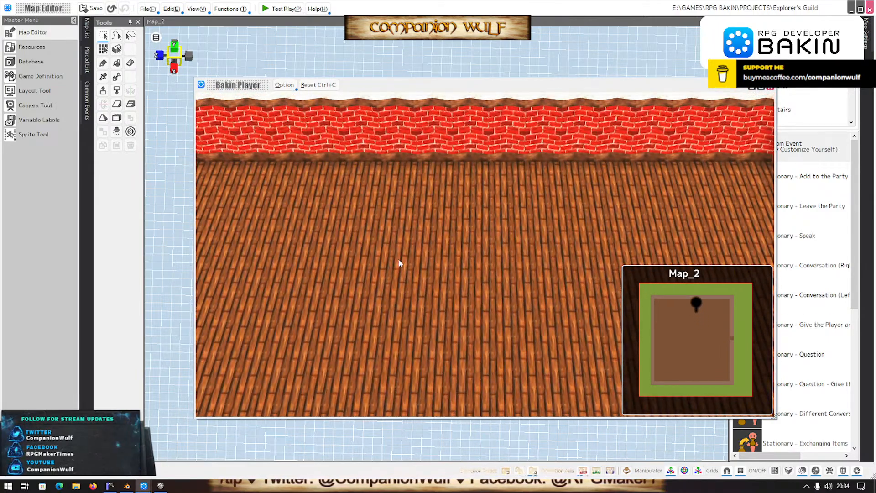
Rotate the test-play camera and walk the player around the room to check the minimap marker, and close the test play.
{"action": "right_click_drag", "start_coordinate": [396, 252], "coordinate": [432, 258]}
{"action": "key", "text": "Up"}
{"action": "key", "text": "Down"}
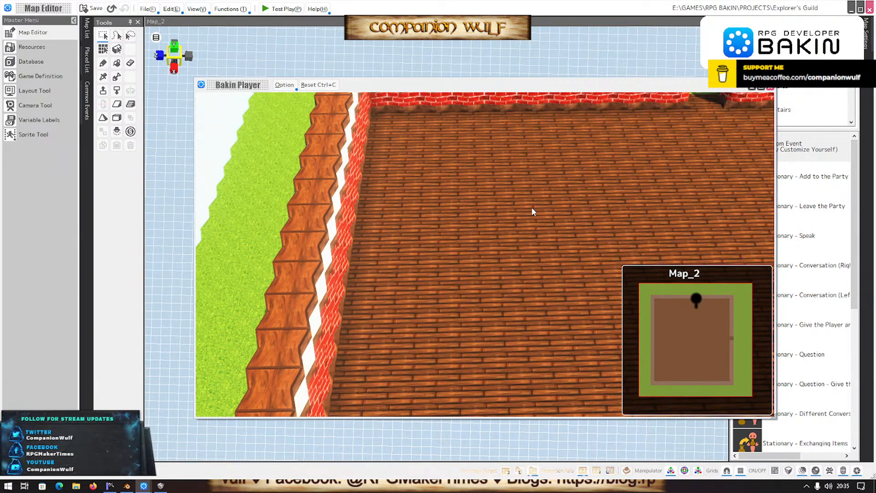
{"action": "right_click_drag", "start_coordinate": [531, 211], "coordinate": [520, 238]}
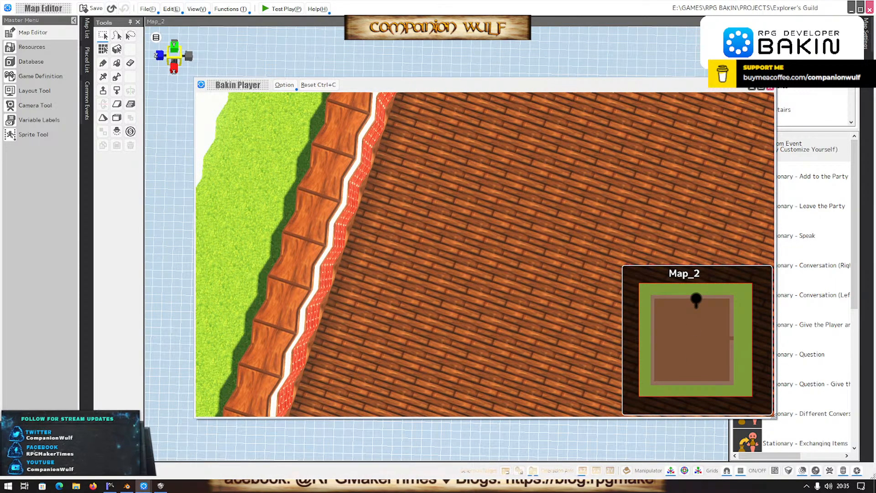
{"action": "key", "text": "Right"}
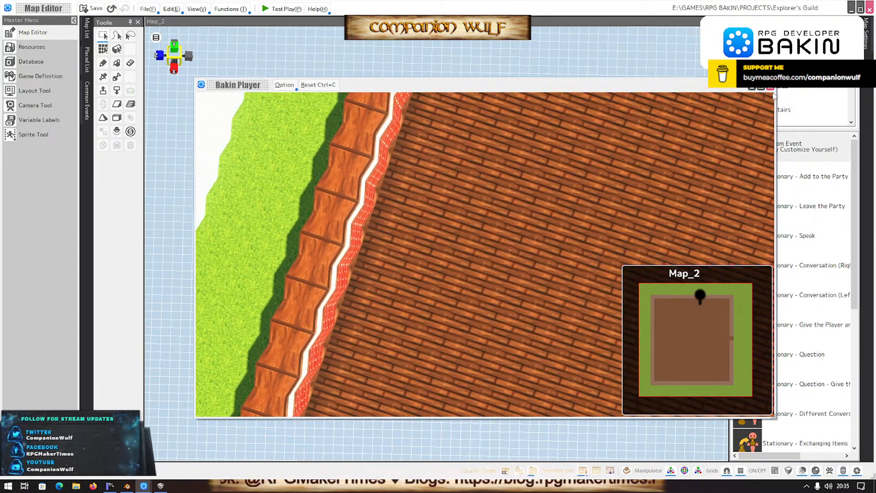
{"action": "key", "text": "Down"}
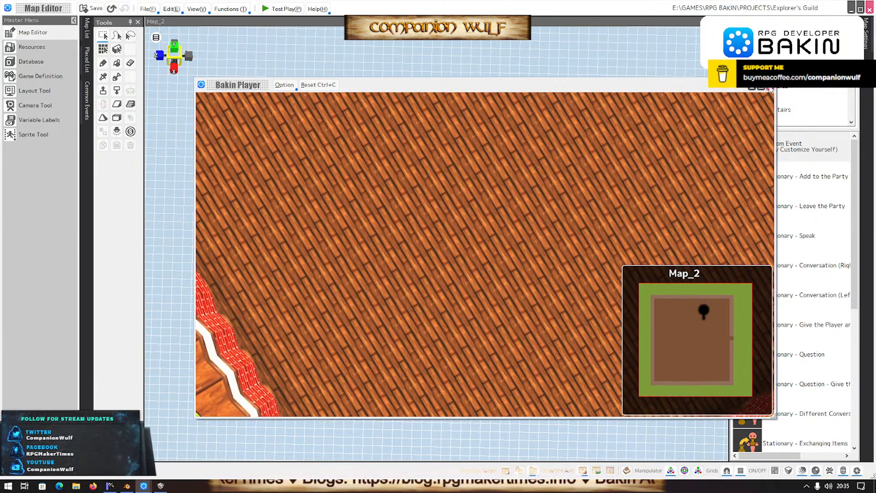
{"action": "left_click", "coordinate": [771, 88]}
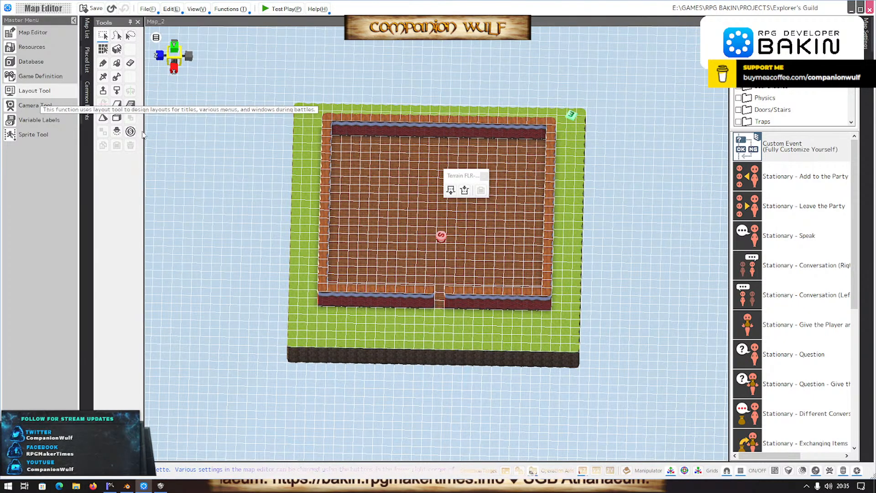
Rename the TextPanel_1 part of the Minimap layout to Map Name.
{"action": "left_click", "coordinate": [33, 90]}
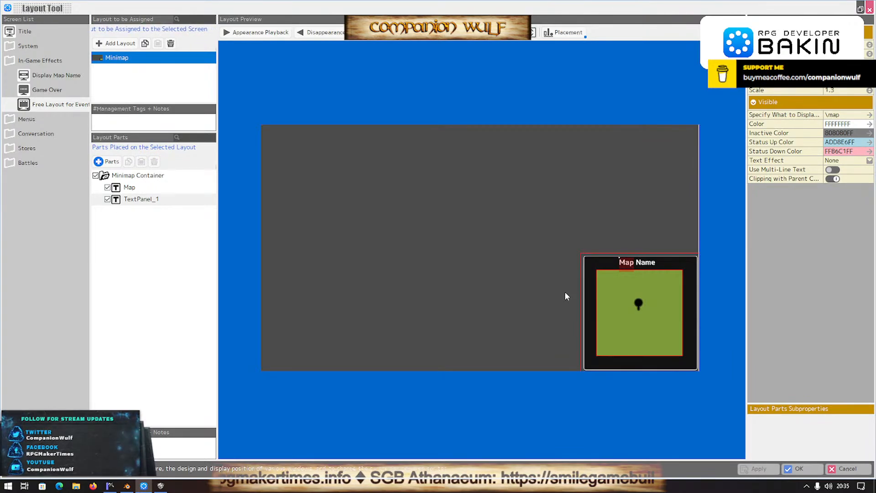
{"action": "left_click", "coordinate": [142, 198]}
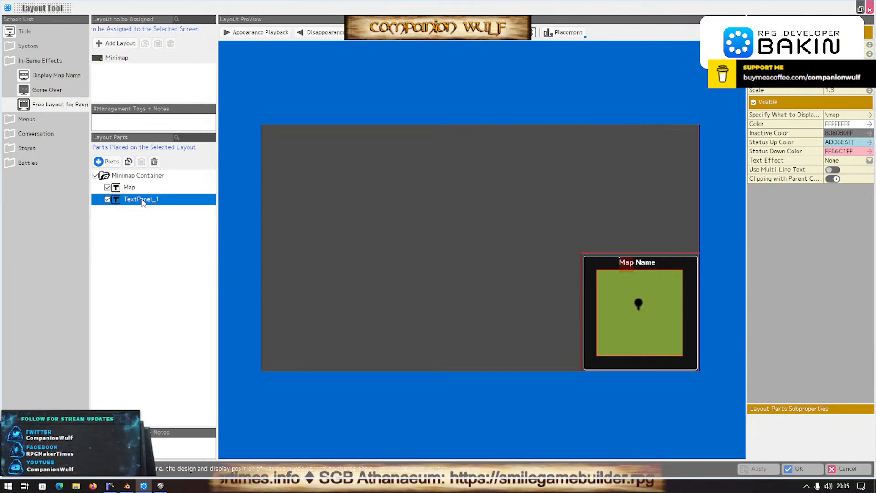
{"action": "left_click", "coordinate": [141, 199]}
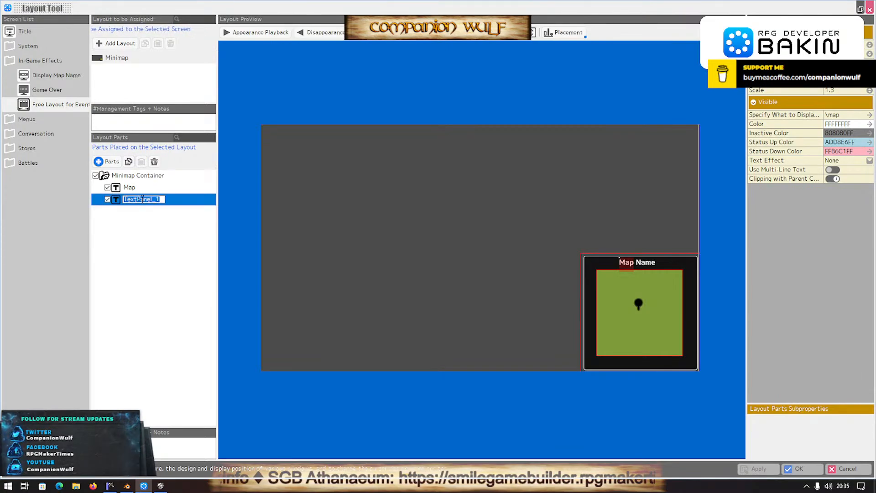
{"action": "type", "text": "Map Name"}
{"action": "key", "text": "Return"}
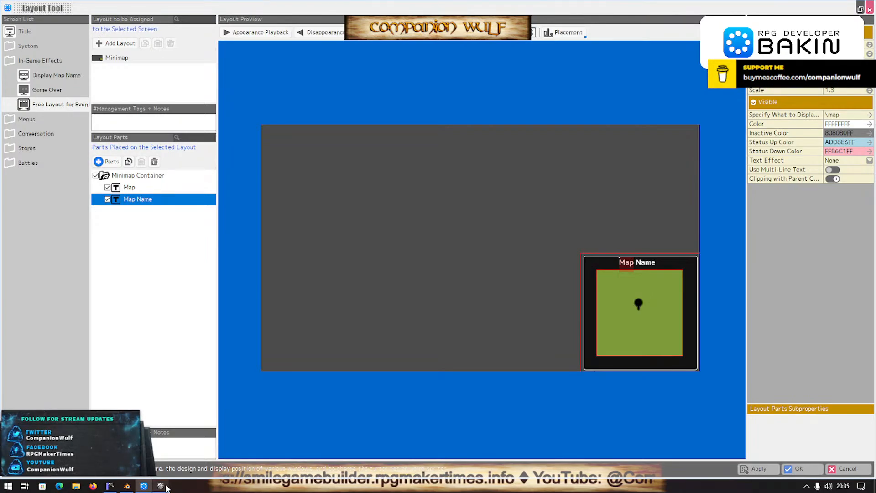
Switch briefly to SMILE GAME BUILDER to view its map preview, return to RPG Developer Bakin, and save the layout changes.
{"action": "mouse_move", "coordinate": [163, 486]}
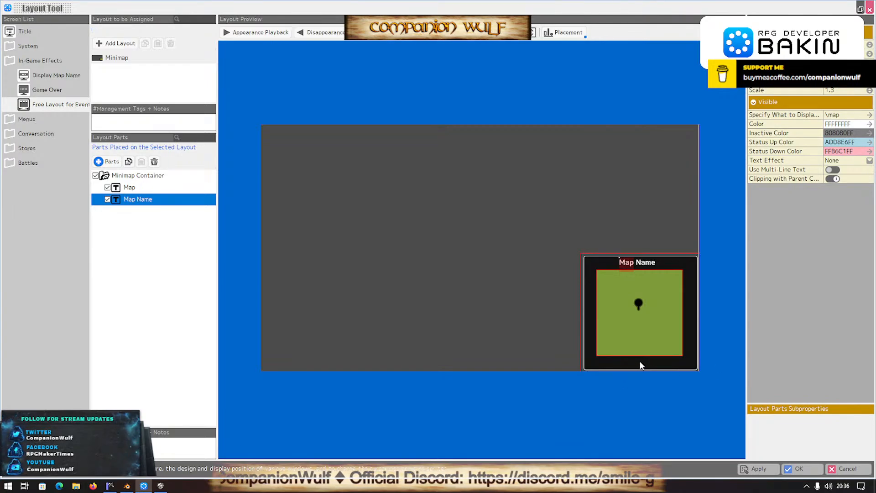
{"action": "left_click", "coordinate": [165, 487]}
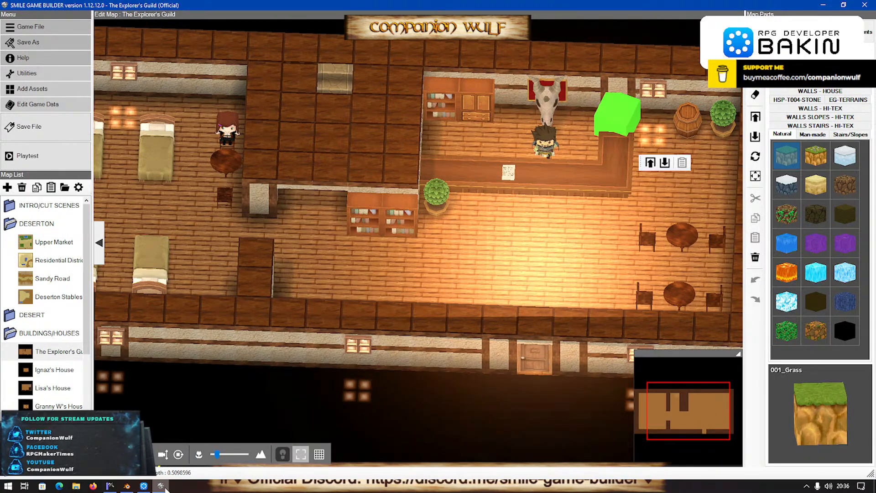
{"action": "left_click", "coordinate": [145, 487]}
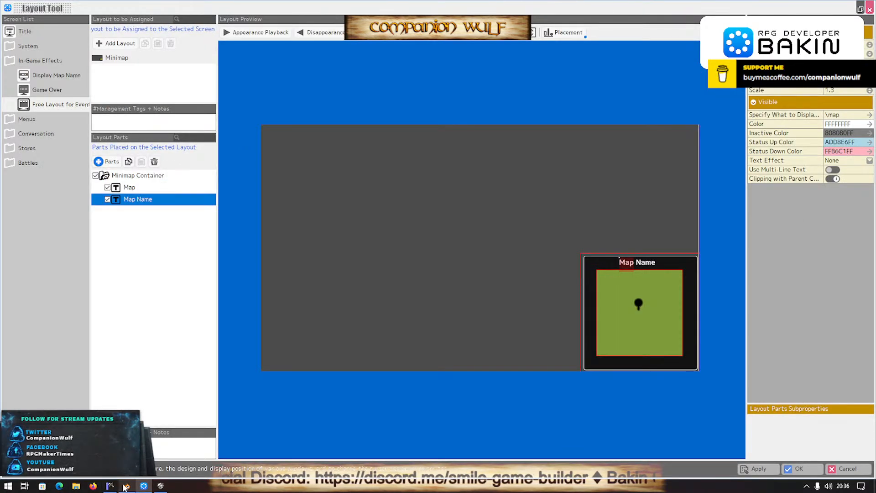
{"action": "mouse_move", "coordinate": [140, 487]}
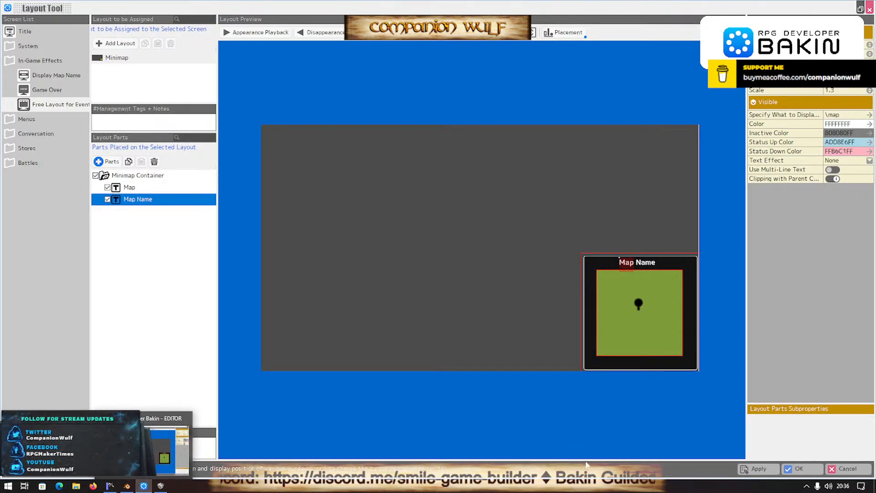
{"action": "left_click", "coordinate": [758, 469]}
{"action": "left_click", "coordinate": [812, 471]}
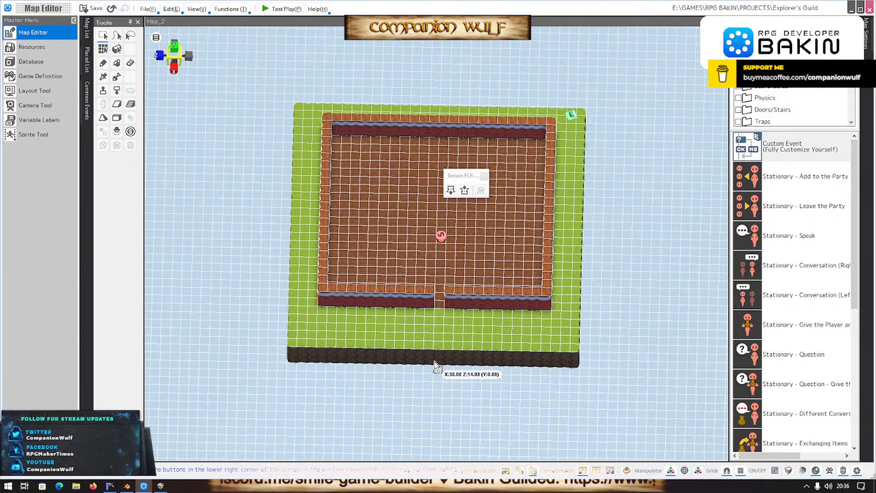
Open the SYSTEM: Variables Setup common event and set its Initialize sheet to Automatically Start (Only Once).
{"action": "left_click", "coordinate": [87, 32]}
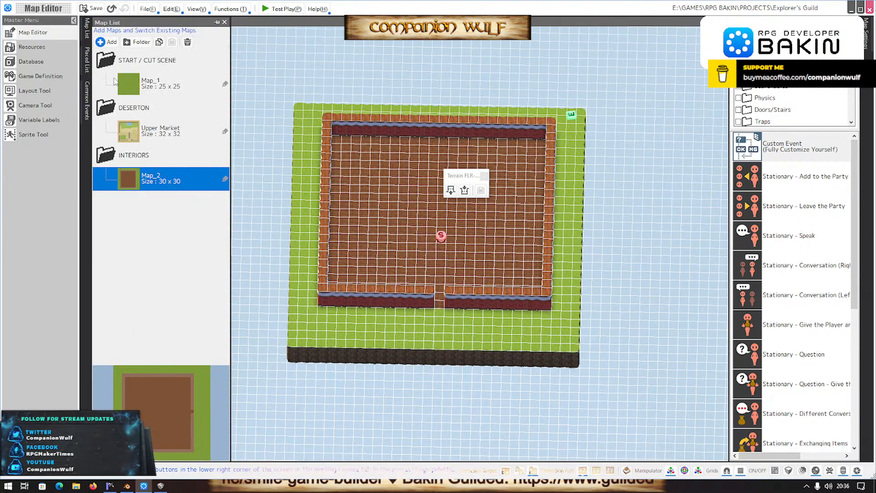
{"action": "left_click", "coordinate": [86, 101]}
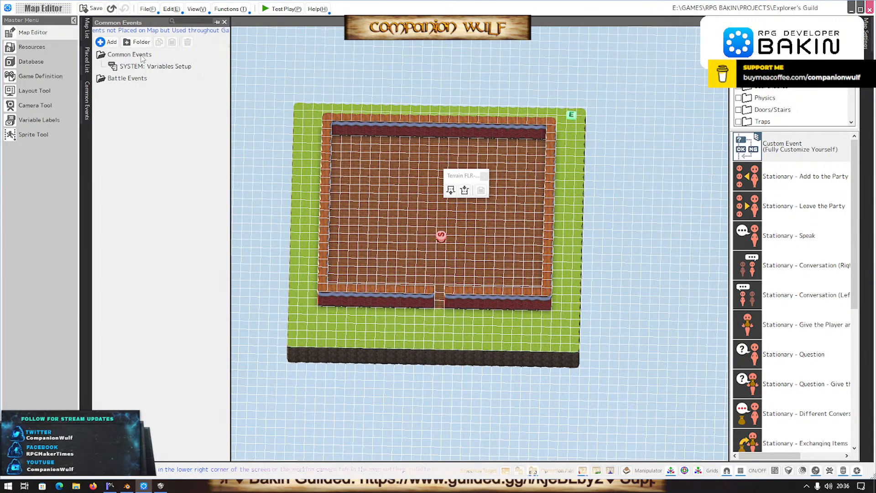
{"action": "left_click", "coordinate": [140, 67]}
{"action": "double_click", "coordinate": [140, 67]}
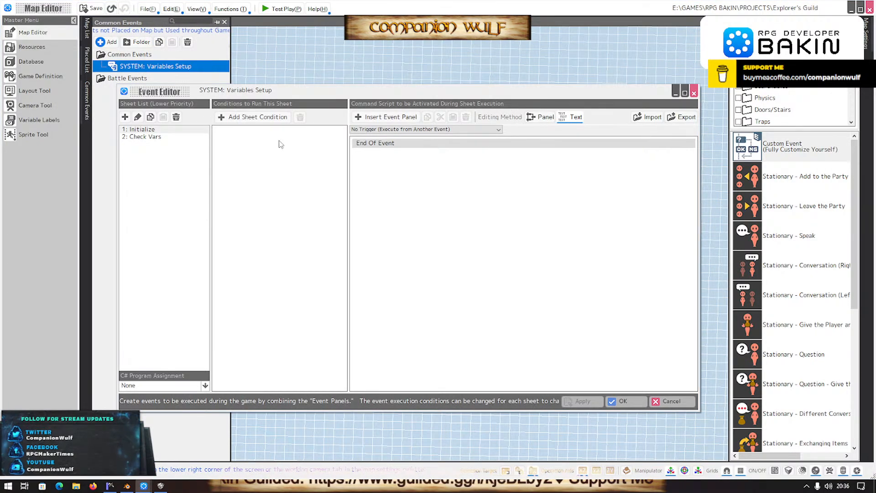
{"action": "left_click", "coordinate": [160, 136]}
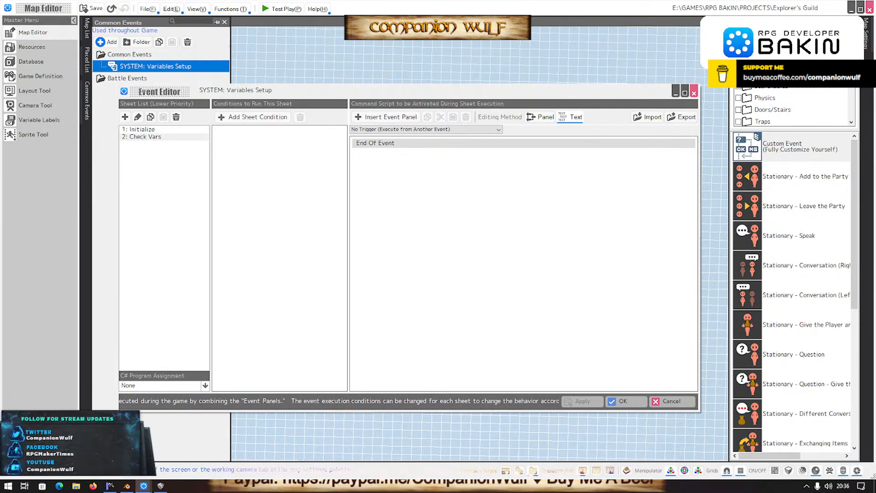
{"action": "left_click", "coordinate": [144, 130]}
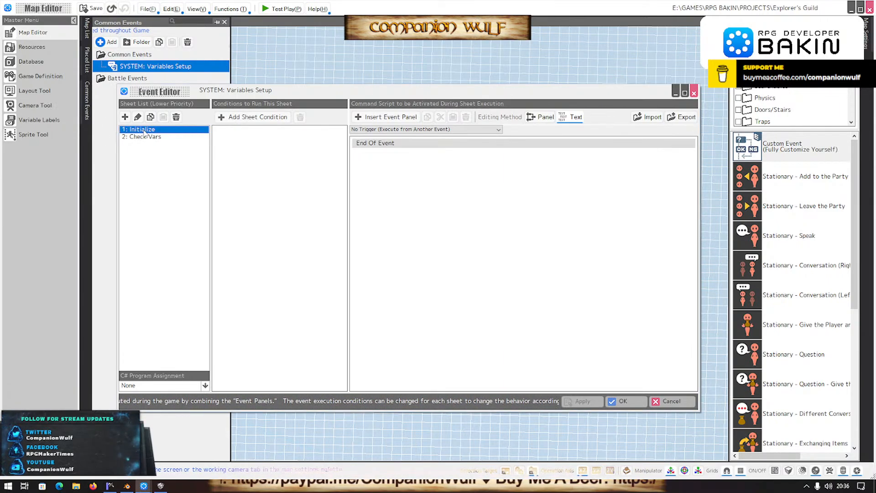
{"action": "left_click", "coordinate": [410, 130]}
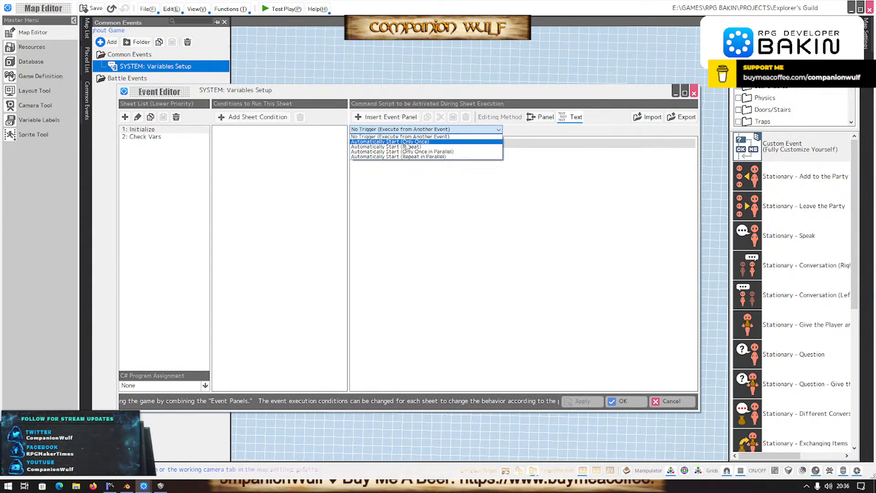
{"action": "left_click", "coordinate": [406, 143]}
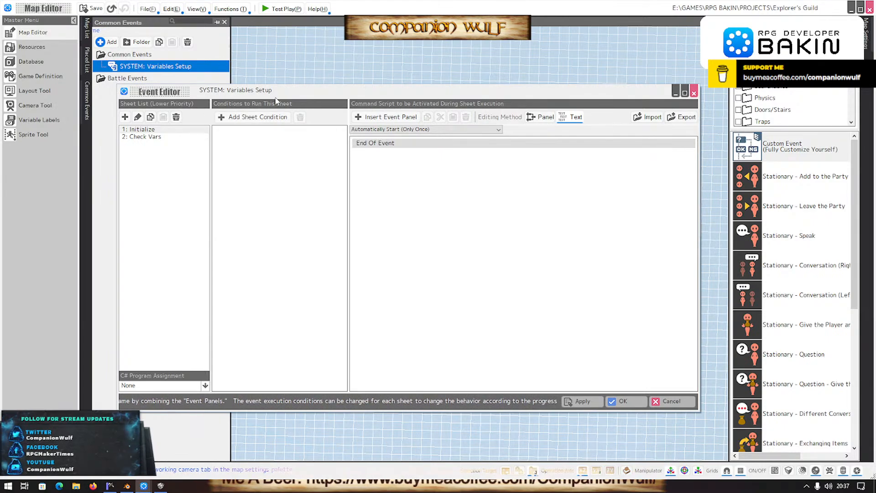
Insert an Event Switch On/Off command on the Initialize sheet and open its variable selection.
{"action": "left_click", "coordinate": [392, 145]}
{"action": "double_click", "coordinate": [393, 145]}
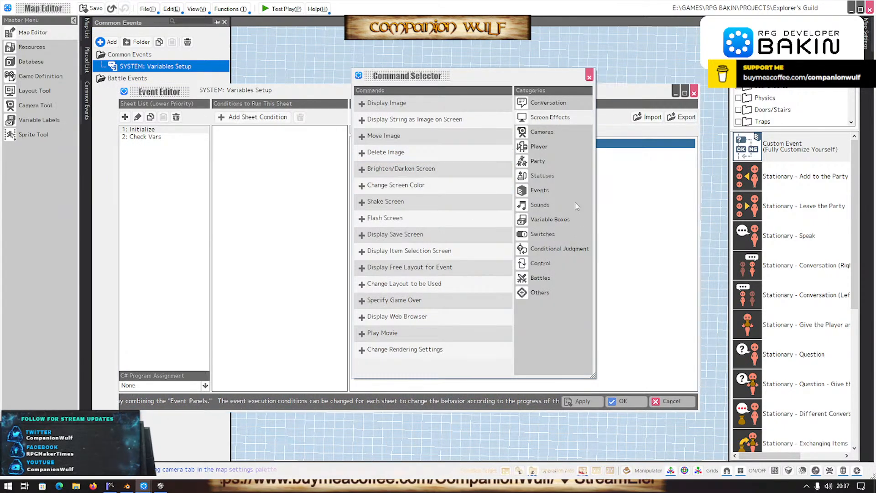
{"action": "left_click", "coordinate": [545, 235]}
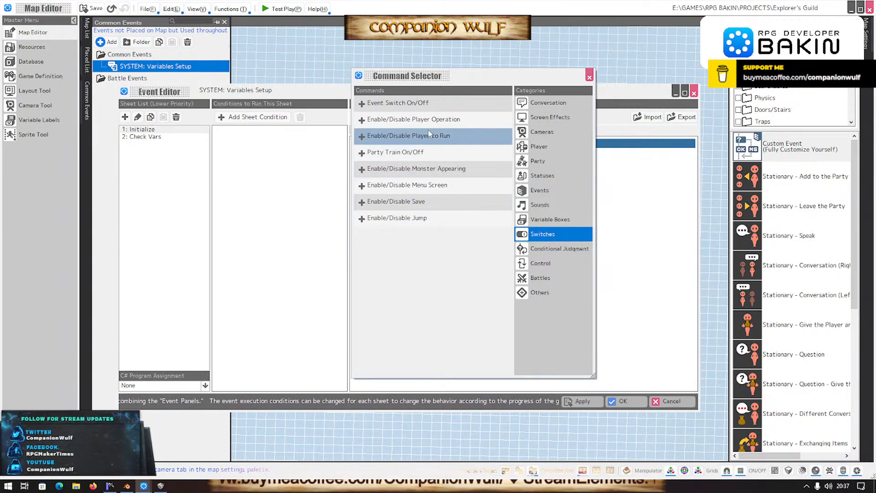
{"action": "left_click", "coordinate": [420, 102]}
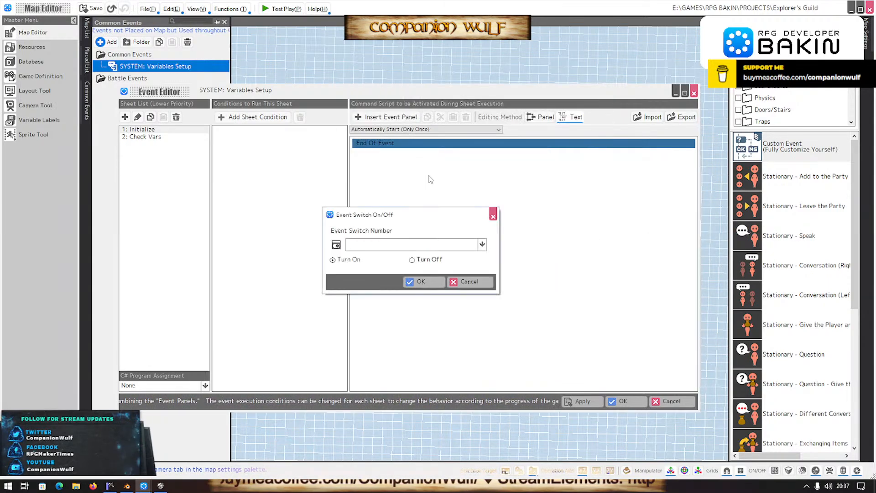
{"action": "left_click", "coordinate": [394, 244]}
{"action": "left_click", "coordinate": [378, 273]}
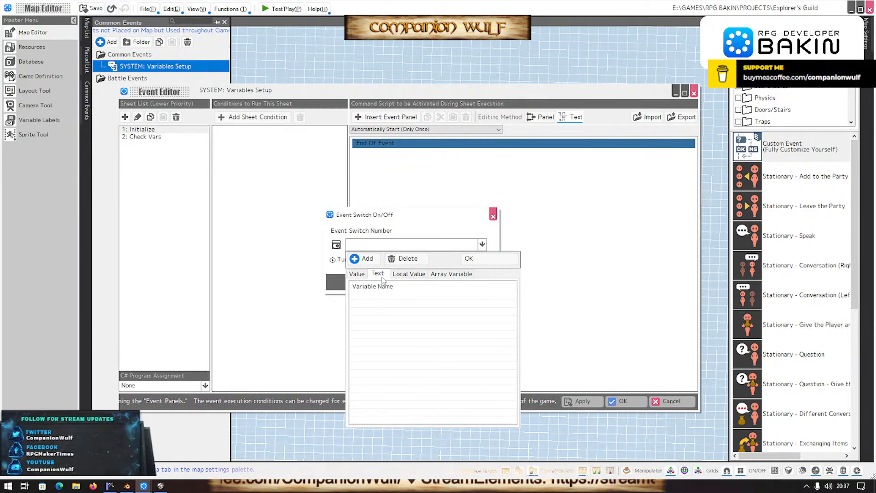
{"action": "left_click", "coordinate": [363, 261]}
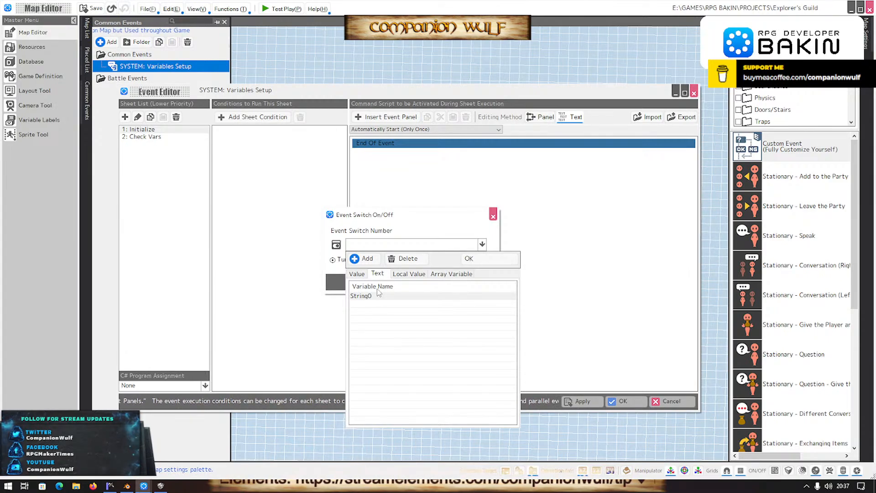
{"action": "left_click", "coordinate": [376, 295]}
{"action": "left_click", "coordinate": [403, 257]}
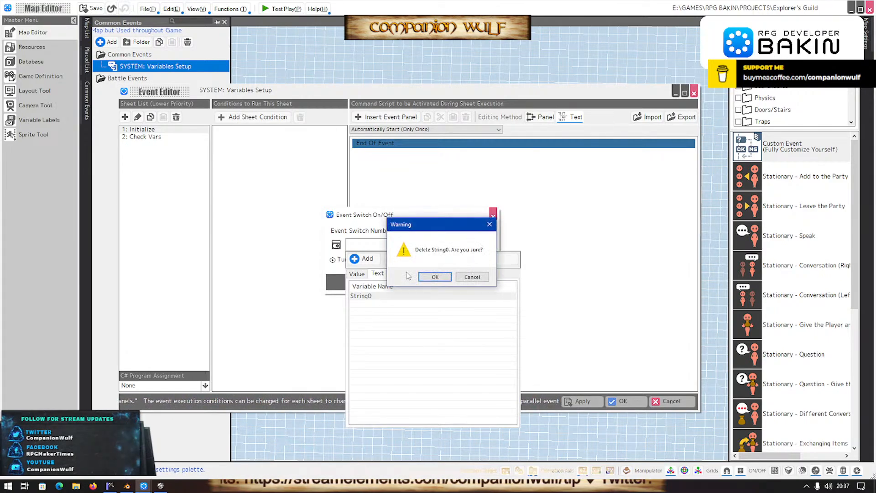
{"action": "left_click", "coordinate": [433, 276]}
Create a new local variable, assign it to the event switch as Turn On, and confirm the command.
{"action": "left_click", "coordinate": [361, 258]}
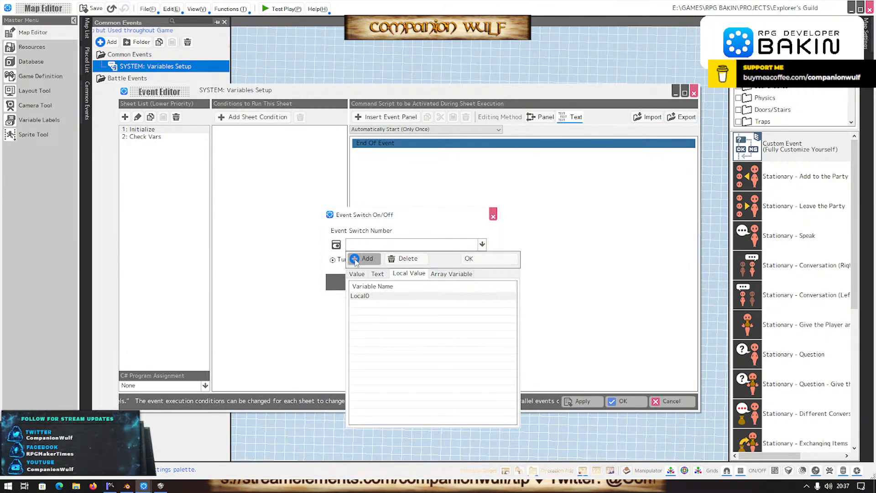
{"action": "double_click", "coordinate": [371, 295]}
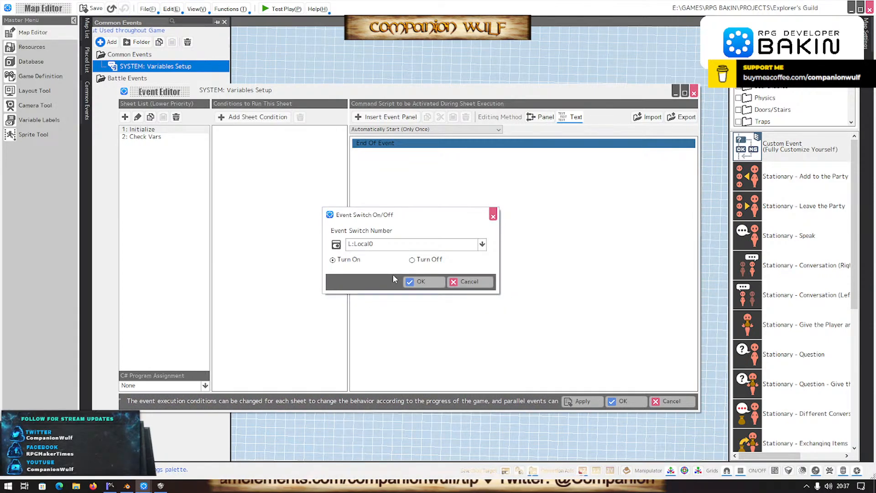
{"action": "left_click", "coordinate": [418, 281]}
Set the Check Vars sheet to Automatically Start (Repeat in Parallel).
{"action": "left_click", "coordinate": [139, 137]}
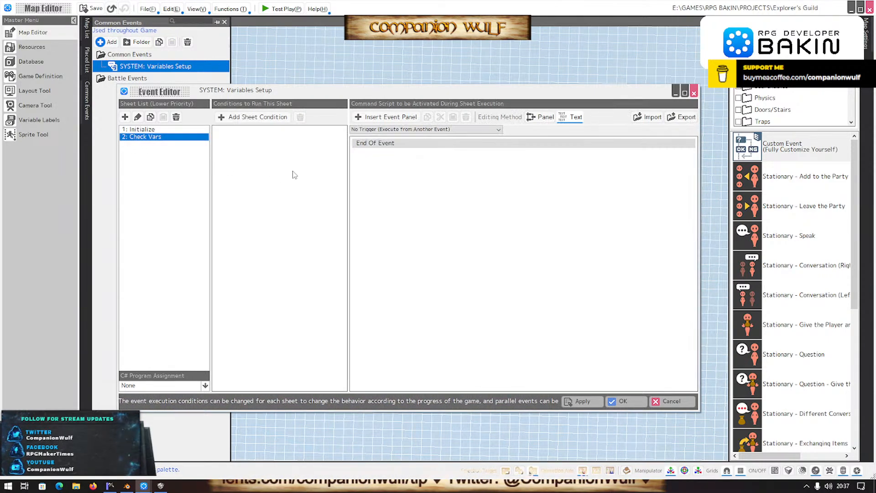
{"action": "left_click", "coordinate": [419, 130]}
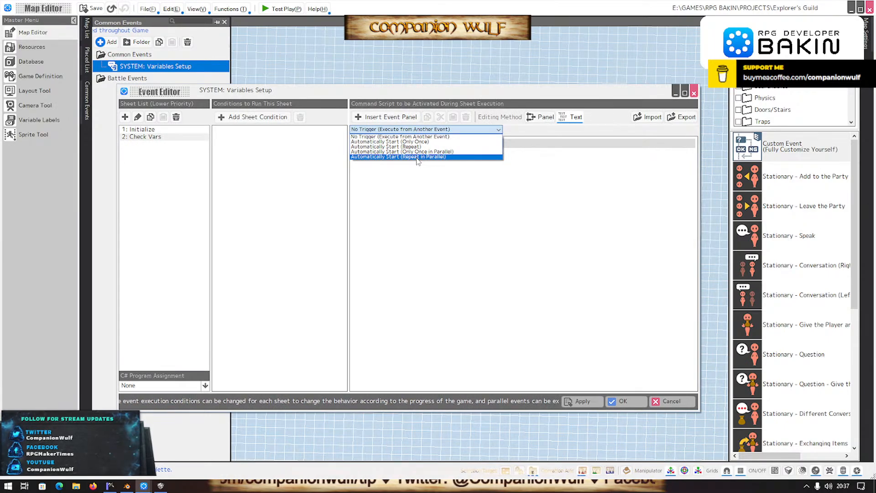
{"action": "left_click", "coordinate": [416, 157]}
Add an Event Switch condition to the Check Vars sheet requiring the local variable Local0 to be on.
{"action": "left_click", "coordinate": [256, 117]}
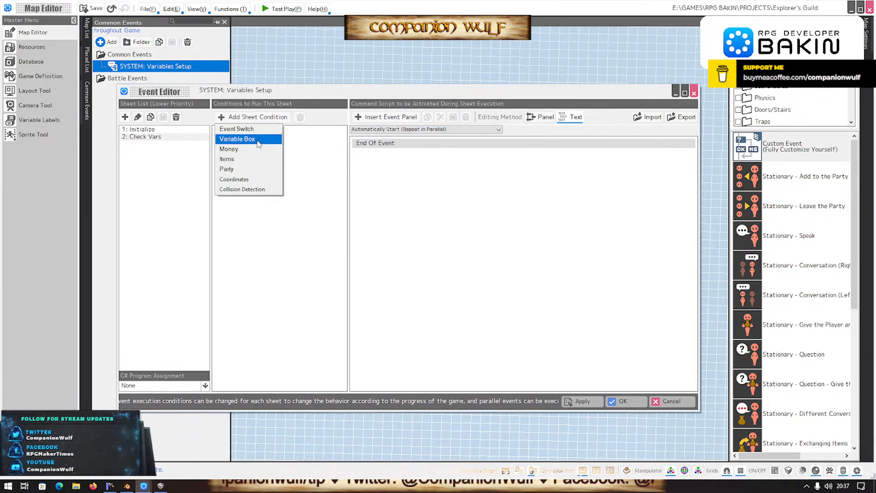
{"action": "left_click", "coordinate": [246, 130]}
{"action": "left_click", "coordinate": [279, 146]}
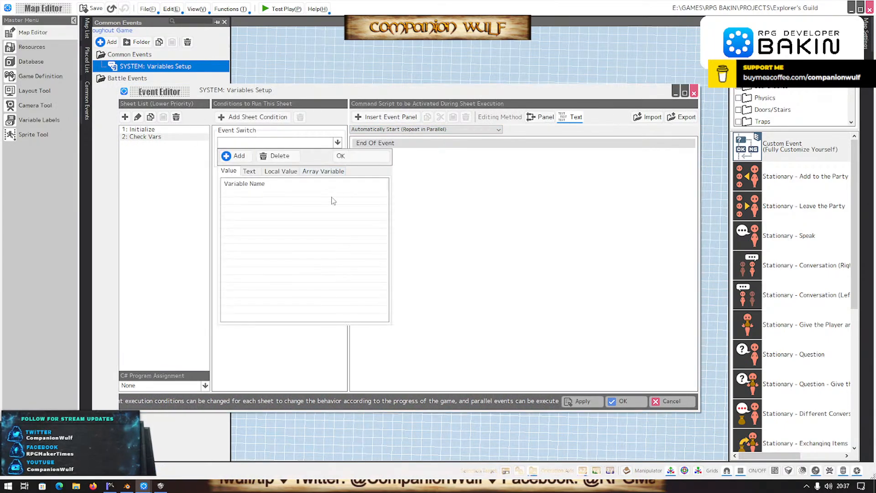
{"action": "left_click", "coordinate": [280, 171]}
{"action": "left_click", "coordinate": [242, 193]}
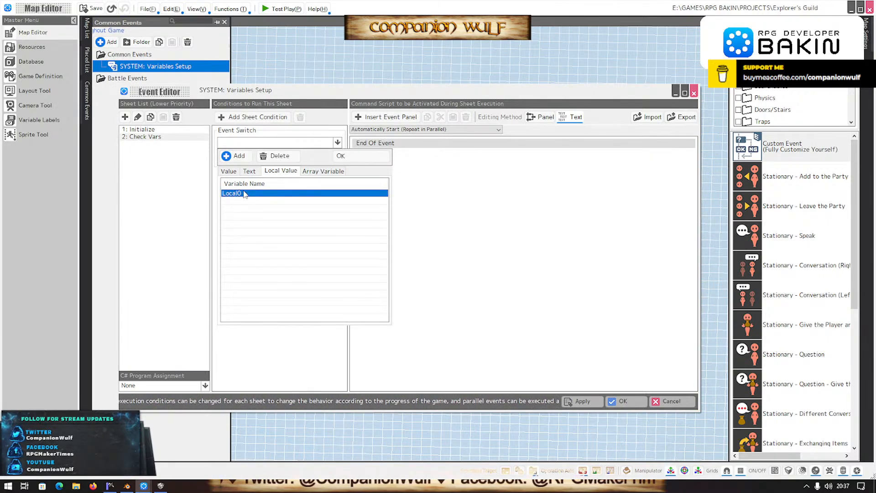
{"action": "double_click", "coordinate": [244, 193]}
Insert an Advanced Variable Box Operation on the Check Vars sheet that reads the player's X Coordinate from Coordinate Information for Player.
{"action": "double_click", "coordinate": [410, 144]}
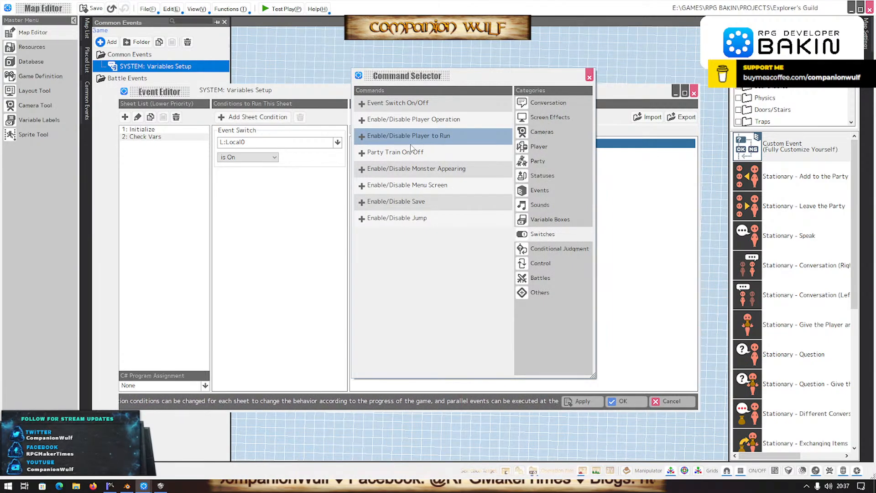
{"action": "left_click", "coordinate": [532, 219]}
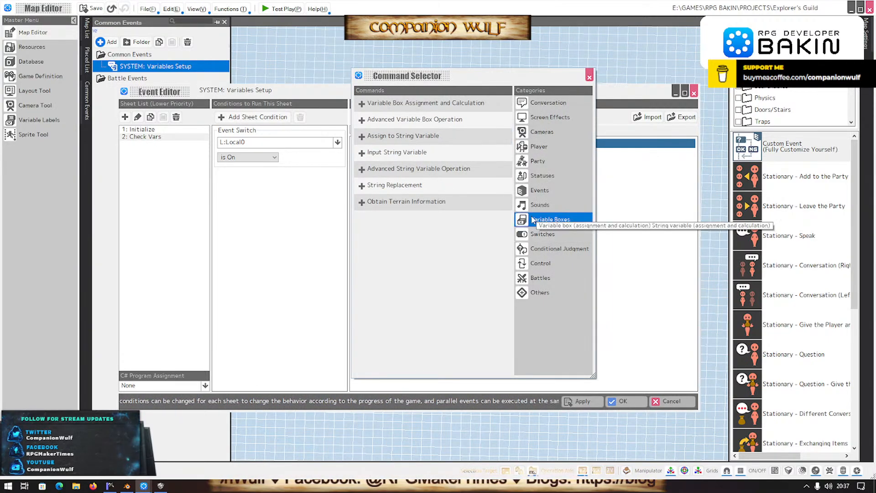
{"action": "left_click", "coordinate": [415, 119]}
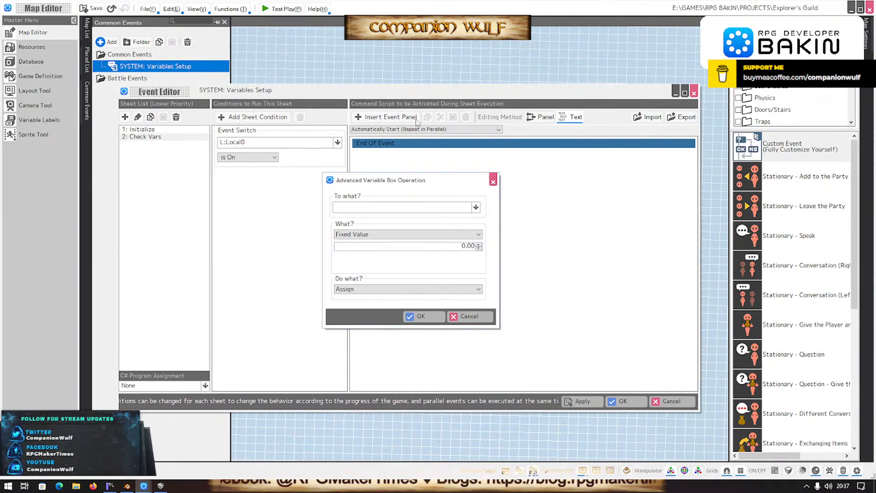
{"action": "left_click", "coordinate": [360, 234]}
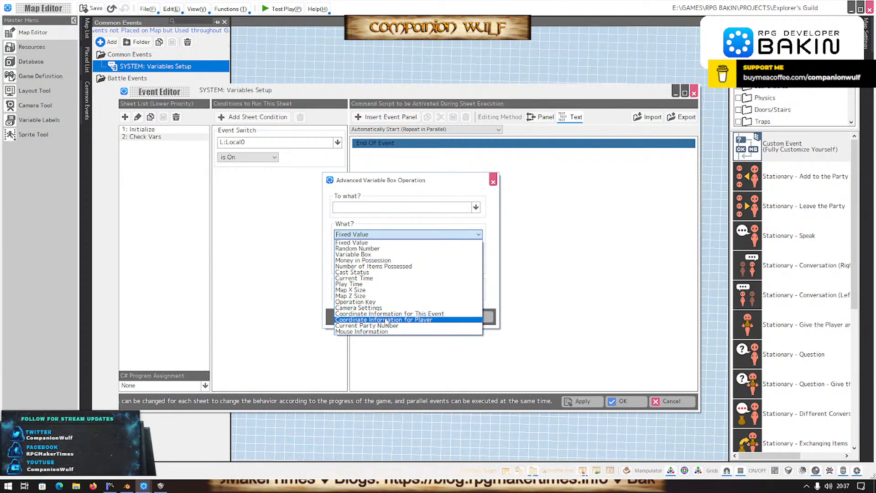
{"action": "left_click", "coordinate": [385, 320]}
{"action": "left_click", "coordinate": [411, 246]}
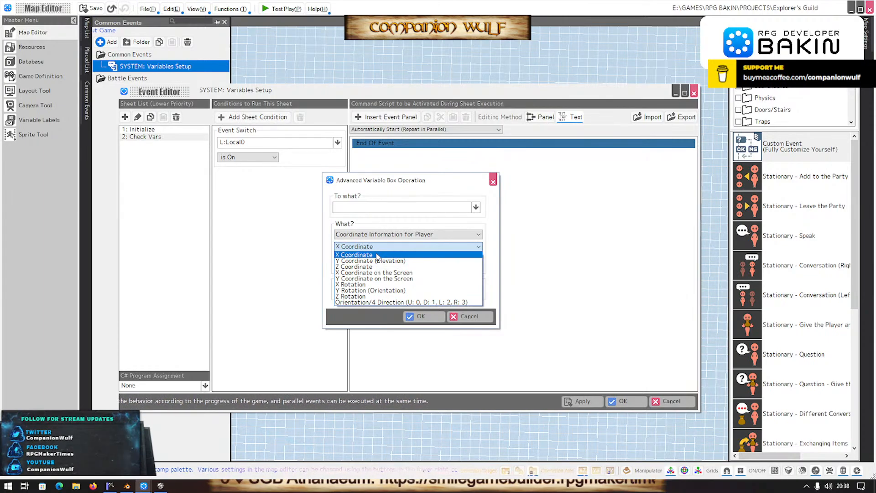
{"action": "left_click", "coordinate": [377, 256]}
Add three value variables in the target variable selection and name the first one Player X.
{"action": "left_click", "coordinate": [369, 210]}
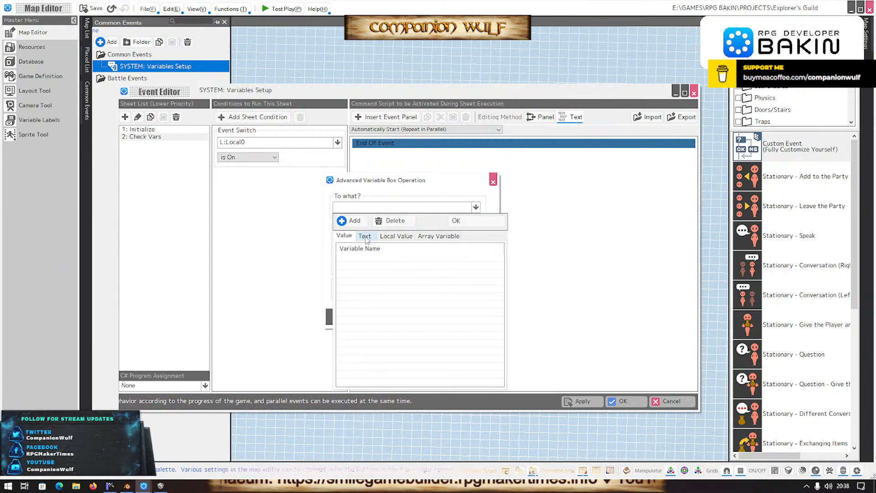
{"action": "left_click", "coordinate": [349, 221]}
{"action": "left_click", "coordinate": [350, 221]}
{"action": "left_click", "coordinate": [350, 221]}
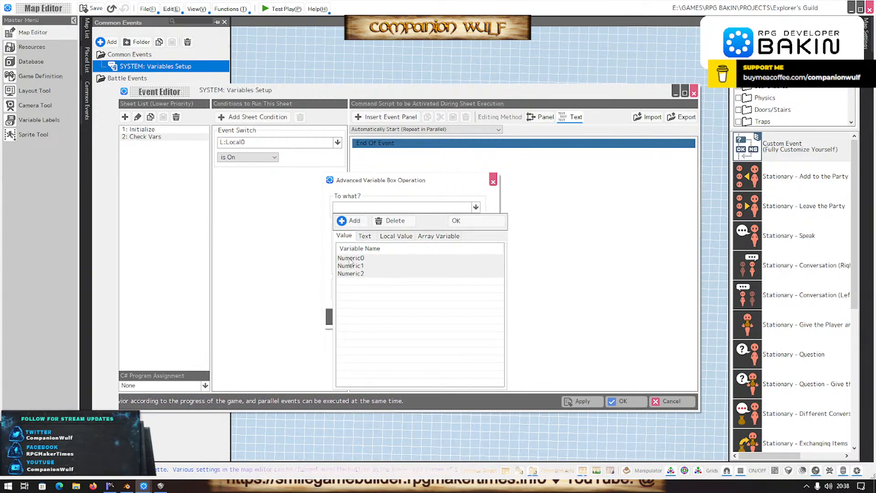
{"action": "left_click", "coordinate": [350, 259]}
{"action": "left_click", "coordinate": [351, 258]}
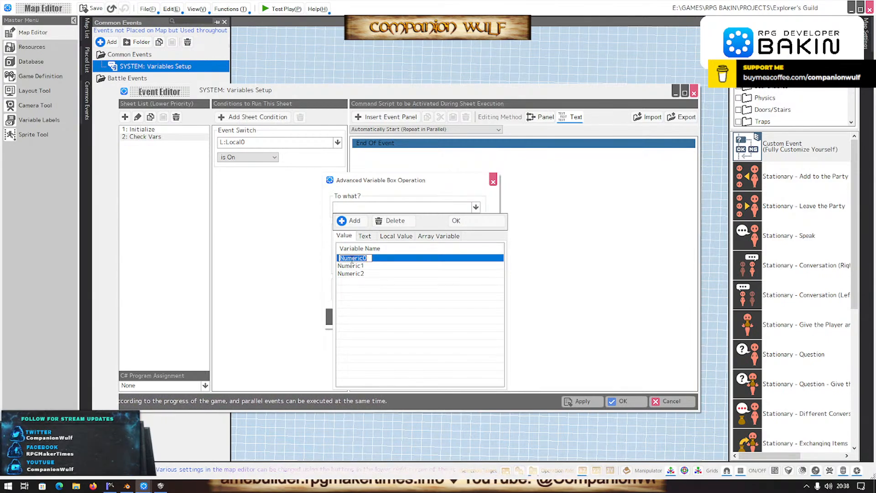
{"action": "type", "text": "Player X"}
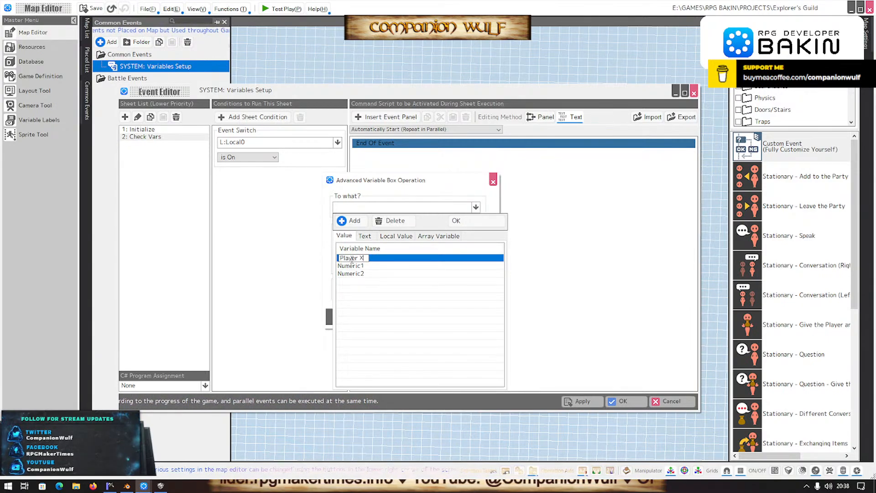
Rename the second value variable as Player Y and the third as Player Z.
{"action": "left_click", "coordinate": [358, 266]}
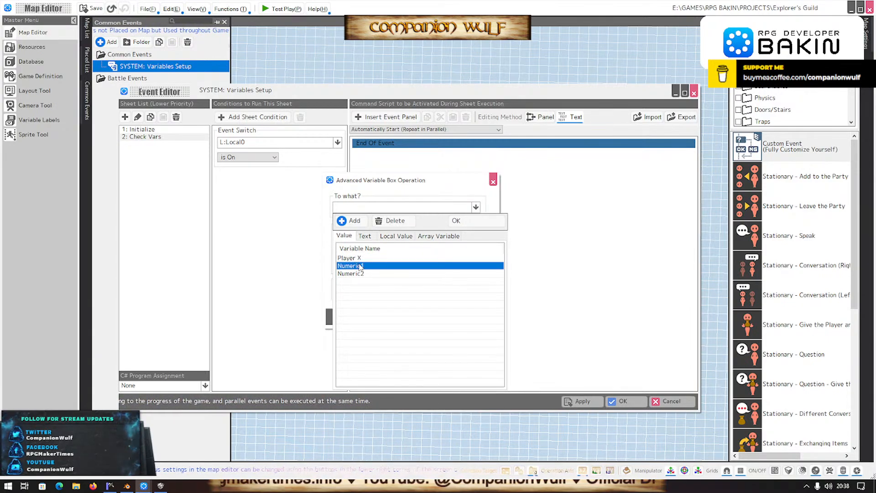
{"action": "left_click", "coordinate": [360, 266]}
{"action": "type", "text": "Pla"}
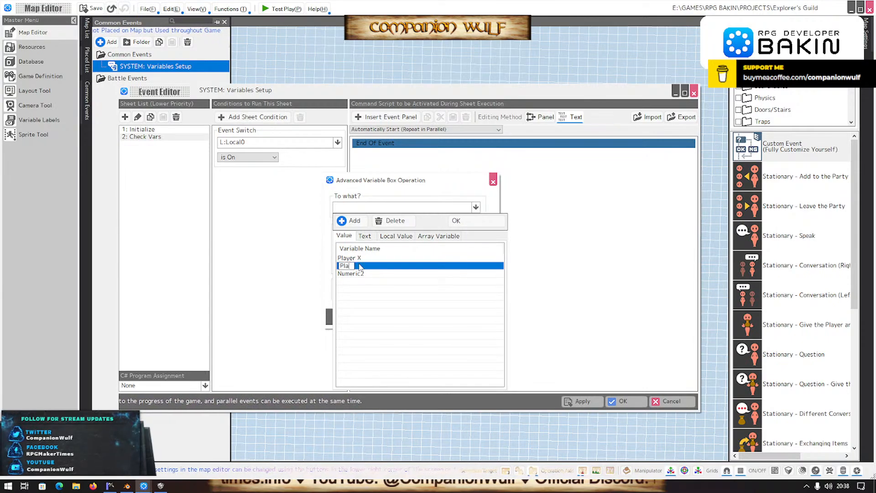
{"action": "type", "text": "yer Y"}
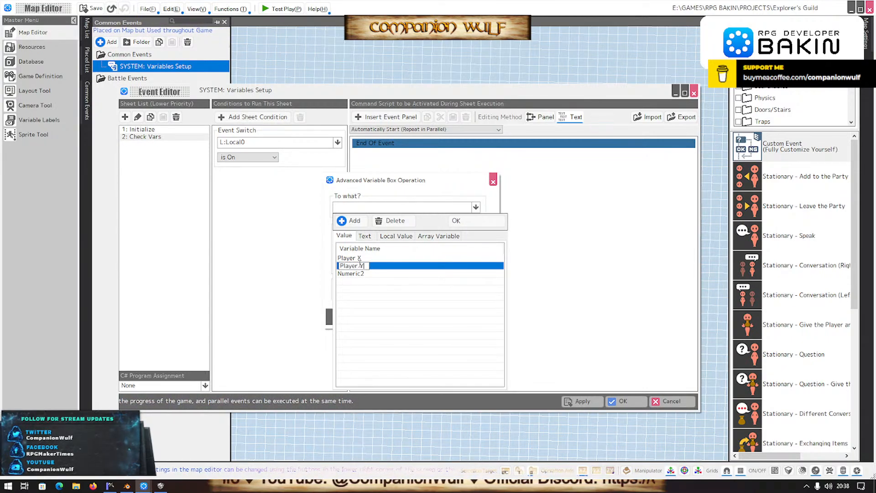
{"action": "key", "text": "Return"}
{"action": "left_click", "coordinate": [363, 274]}
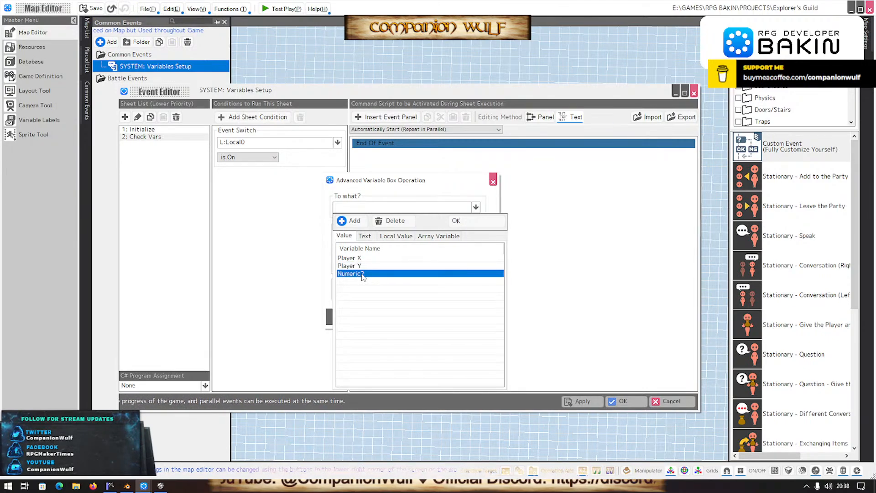
{"action": "left_click", "coordinate": [362, 276]}
{"action": "type", "text": "Player Z"}
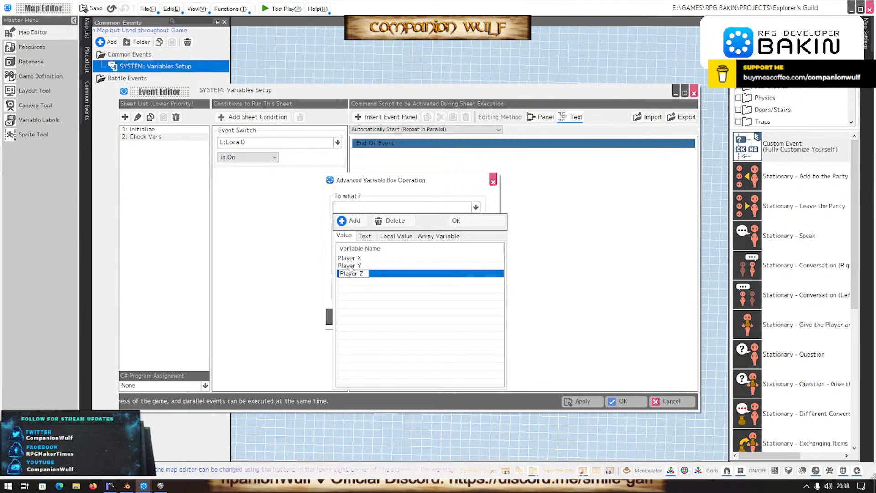
Make Player X the target of the X Coordinate assignment and confirm the command.
{"action": "left_click", "coordinate": [350, 259]}
{"action": "double_click", "coordinate": [353, 259]}
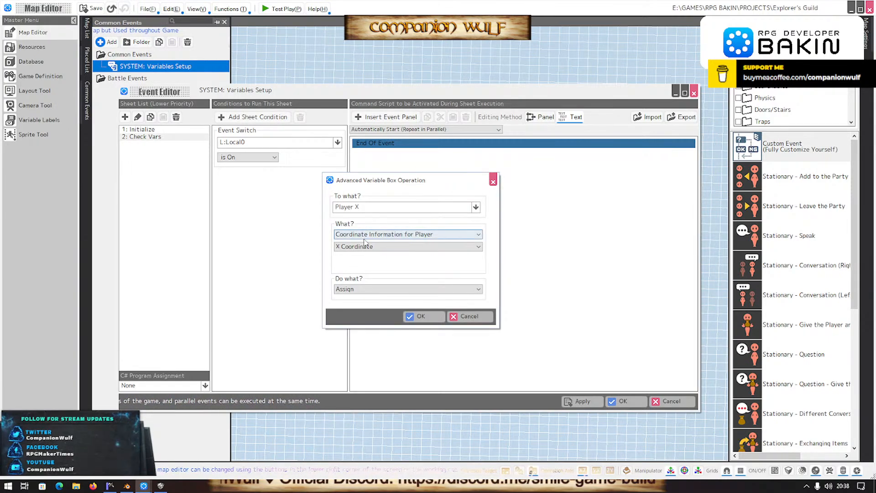
{"action": "left_click", "coordinate": [367, 247]}
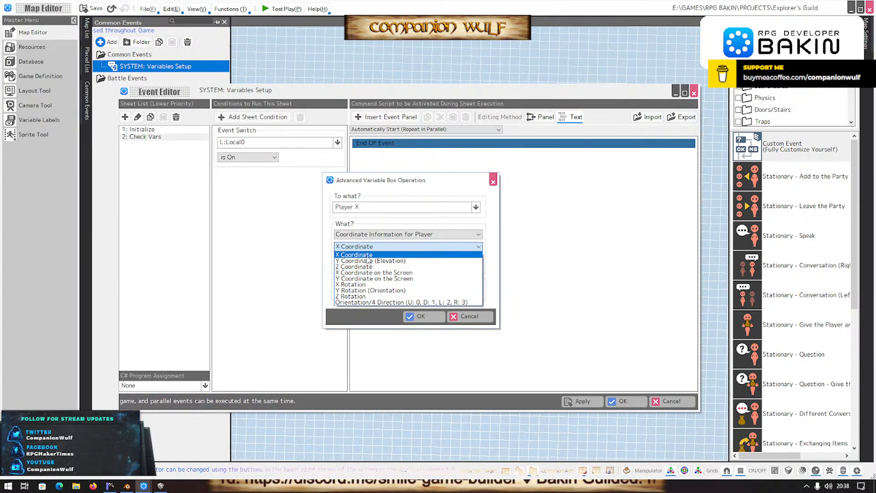
{"action": "left_click", "coordinate": [368, 257]}
{"action": "left_click", "coordinate": [420, 316]}
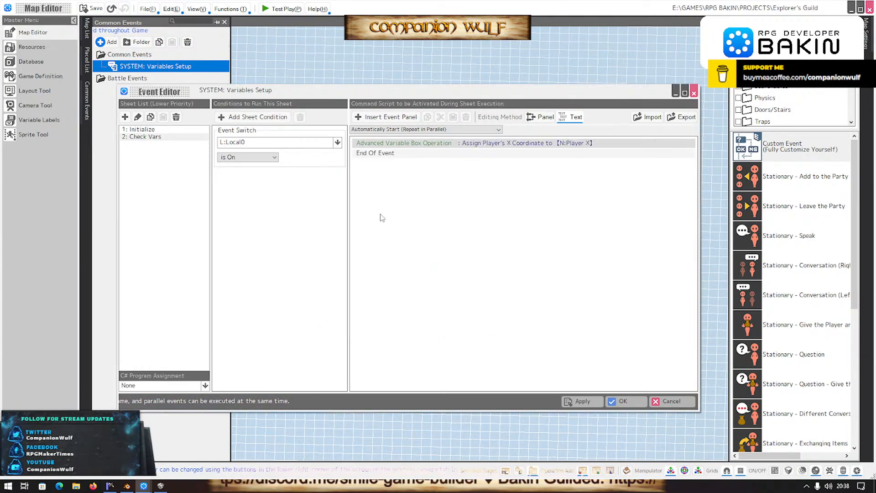
Duplicate the Player X assignment command twice on the Check Vars sheet.
{"action": "left_click", "coordinate": [391, 144]}
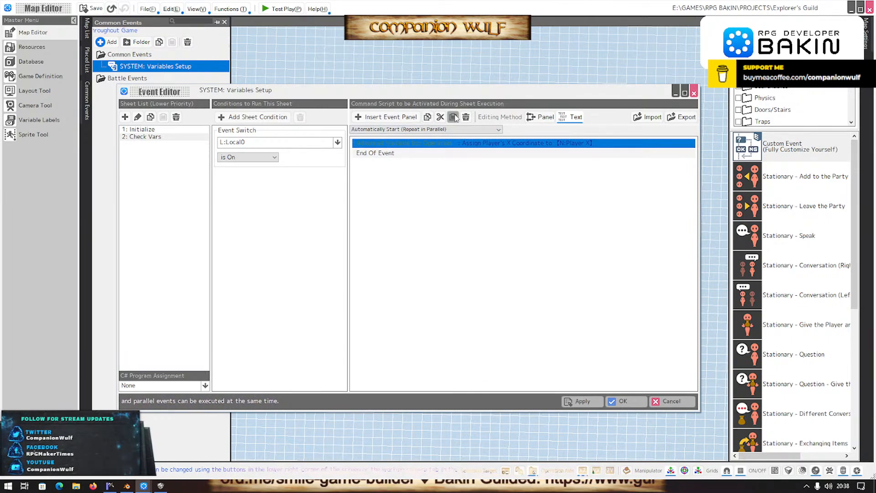
{"action": "left_click", "coordinate": [454, 117]}
{"action": "left_click", "coordinate": [454, 117]}
Change the second variable operation to assign the player's Y Coordinate (Elevation) to Player Y.
{"action": "double_click", "coordinate": [411, 153]}
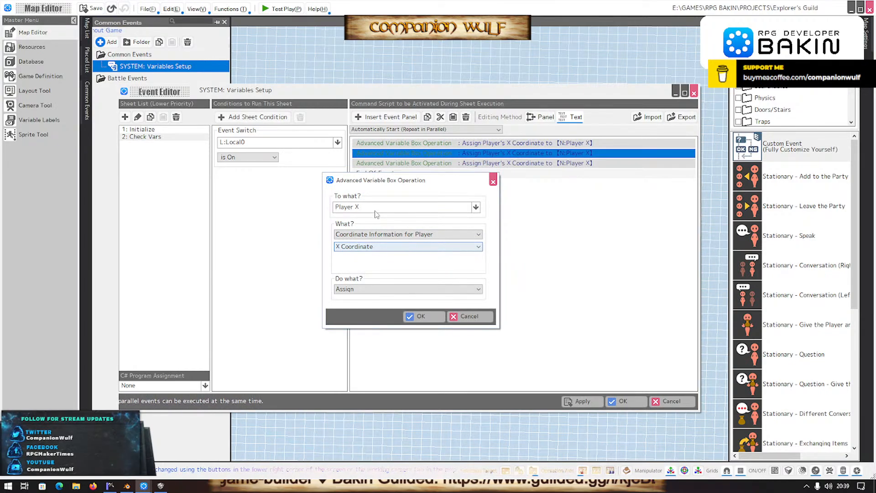
{"action": "left_click", "coordinate": [376, 208]}
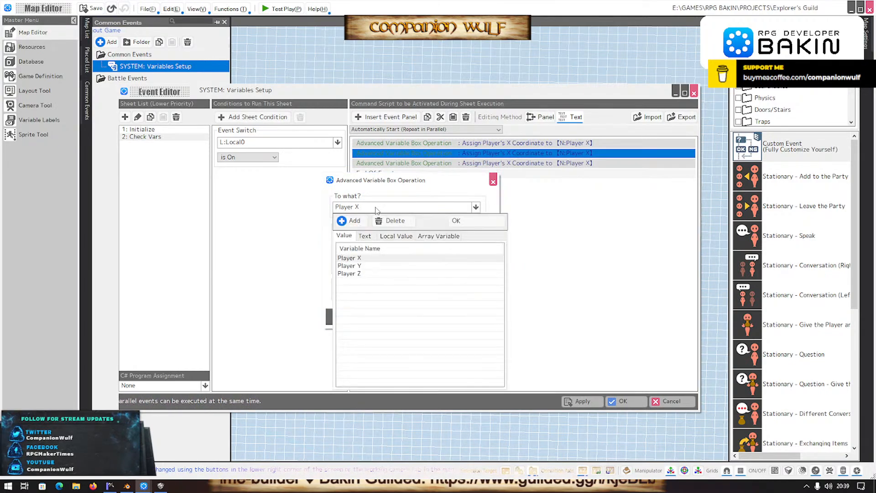
{"action": "left_click", "coordinate": [359, 265]}
{"action": "left_click", "coordinate": [360, 246]}
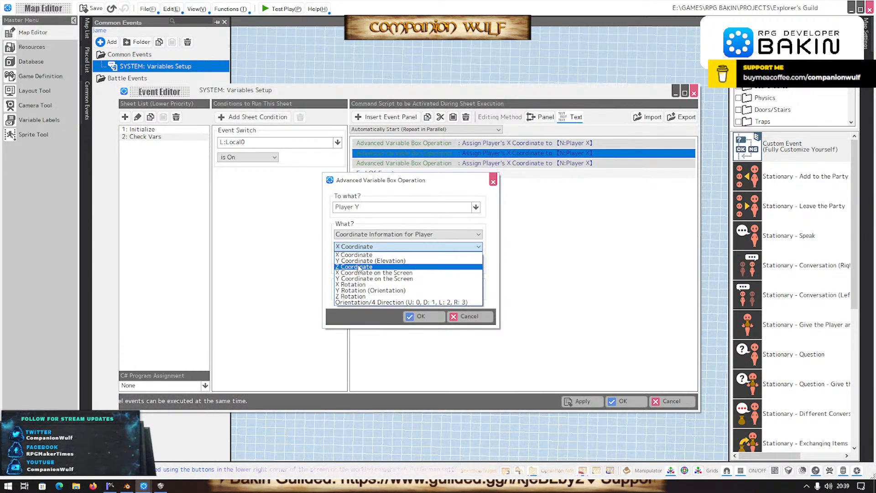
{"action": "left_click", "coordinate": [365, 260]}
{"action": "left_click", "coordinate": [402, 316]}
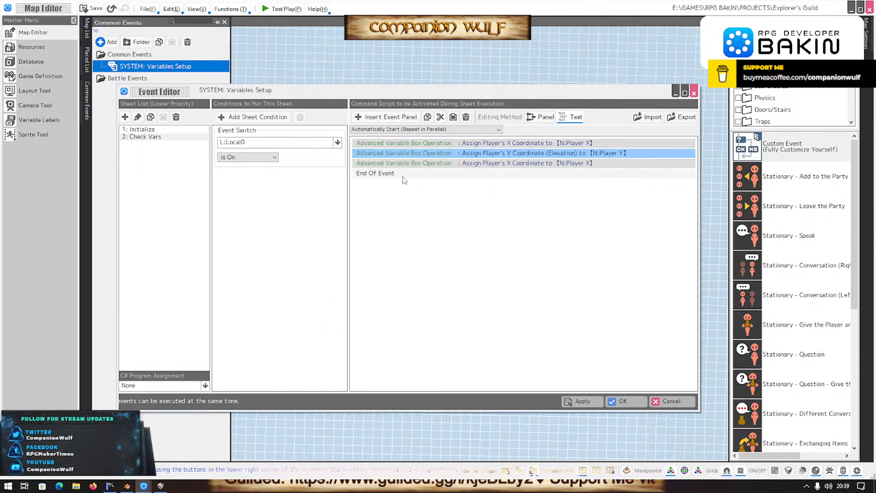
Change the third variable operation to assign the player's Z Coordinate to Player Z.
{"action": "double_click", "coordinate": [418, 163]}
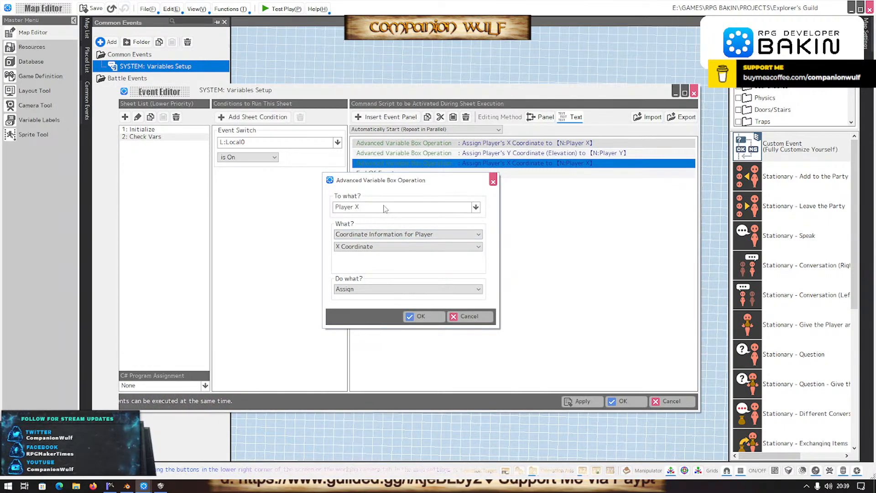
{"action": "left_click", "coordinate": [383, 208]}
{"action": "left_click", "coordinate": [357, 274]}
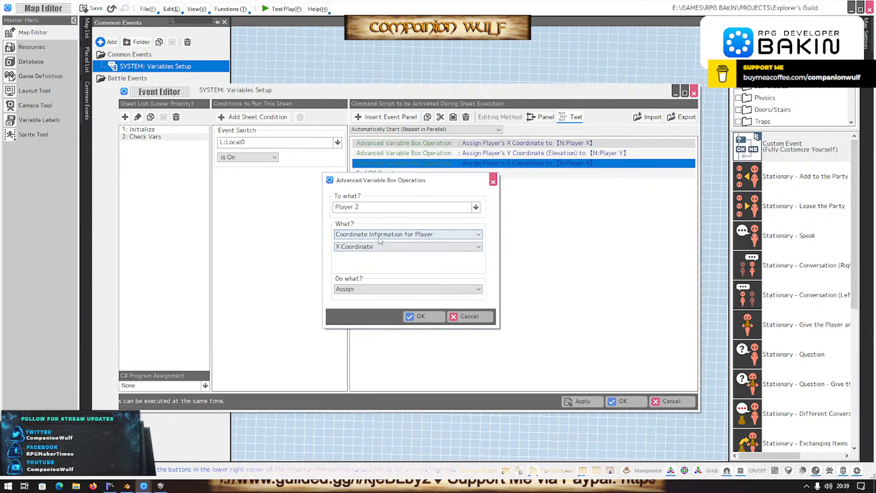
{"action": "left_click", "coordinate": [380, 246]}
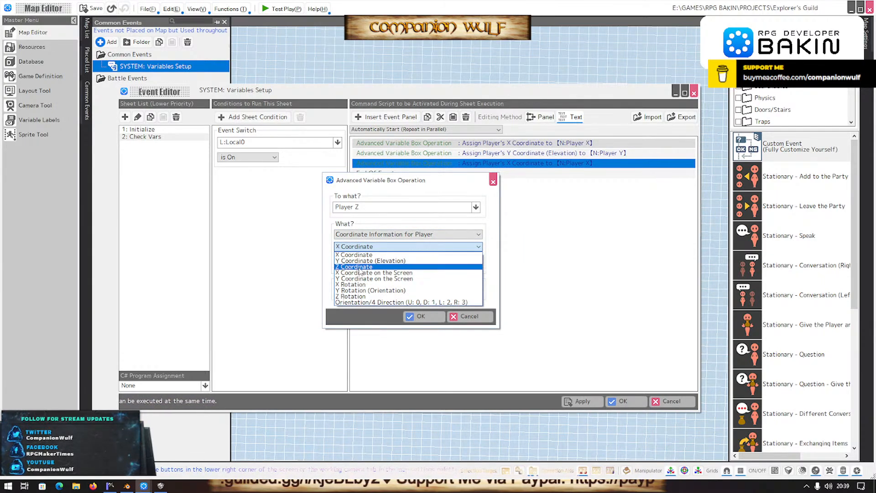
{"action": "left_click", "coordinate": [358, 267]}
{"action": "left_click", "coordinate": [432, 317]}
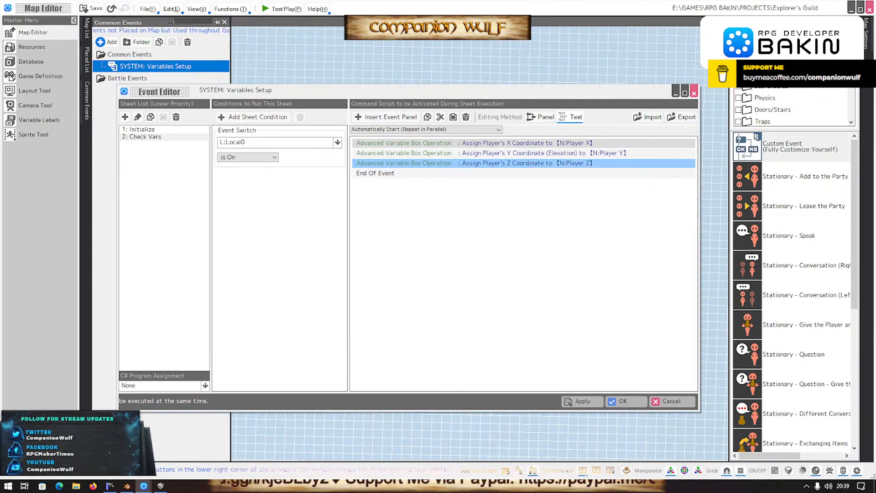
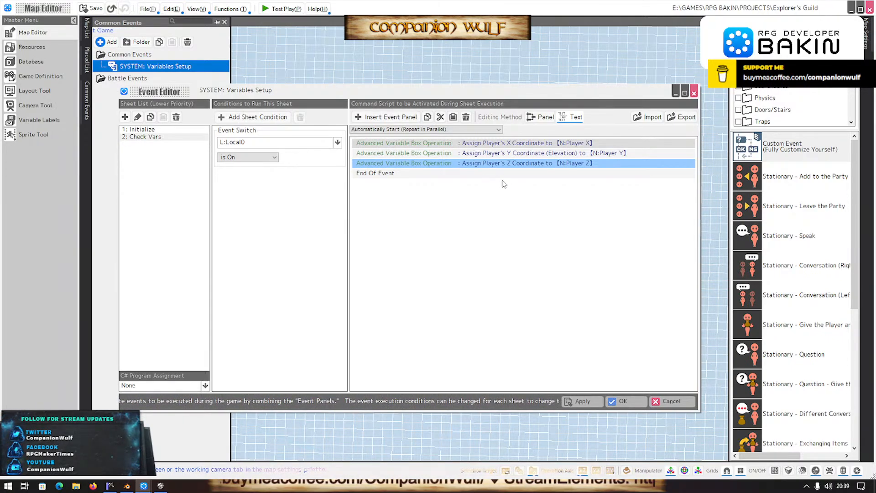
Set the Player X command's operation to Assign with Decimals Rounded Down.
{"action": "left_click", "coordinate": [483, 143]}
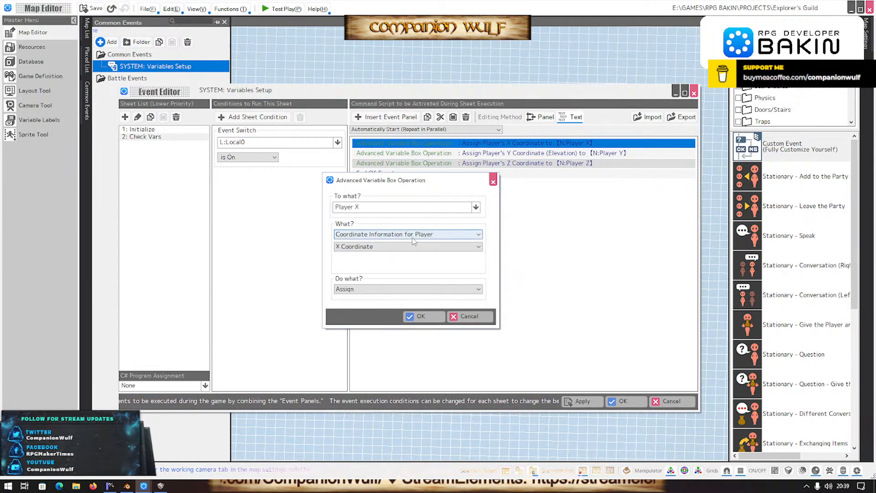
{"action": "left_click", "coordinate": [395, 290]}
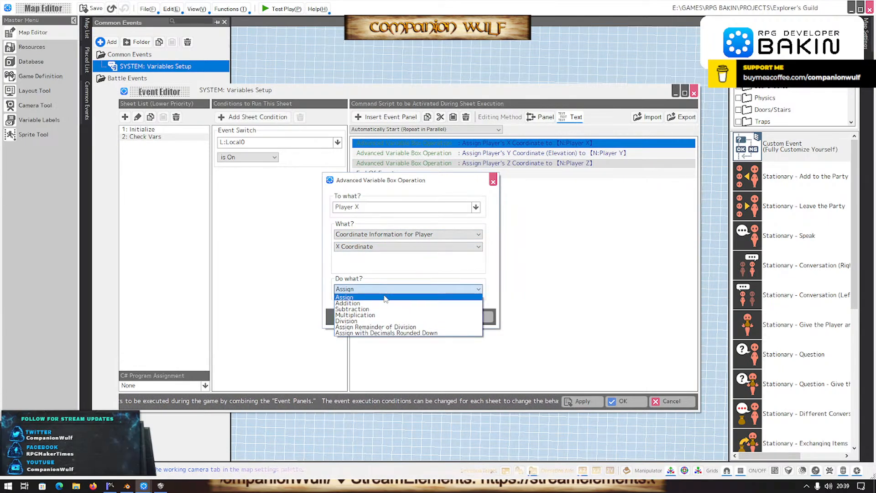
{"action": "left_click", "coordinate": [387, 333]}
{"action": "left_click", "coordinate": [418, 321]}
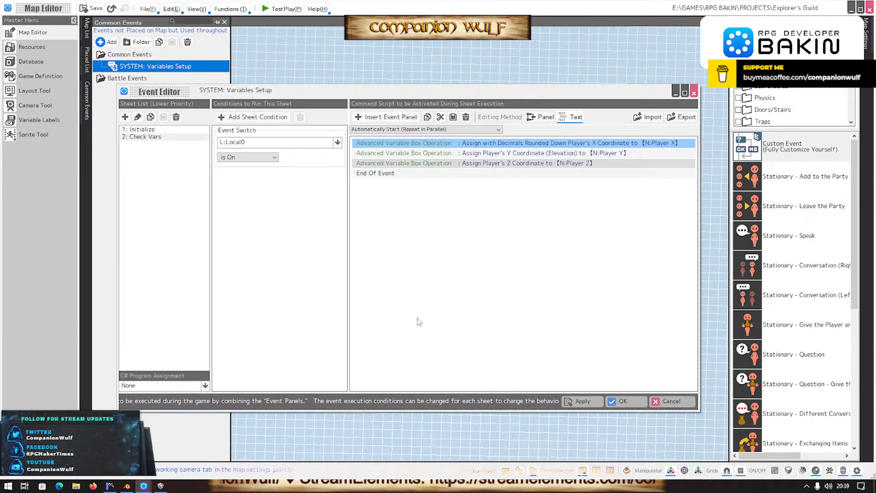
Try to set the Player Y command's operation to Assign with Decimals Rounded Down.
{"action": "double_click", "coordinate": [448, 156]}
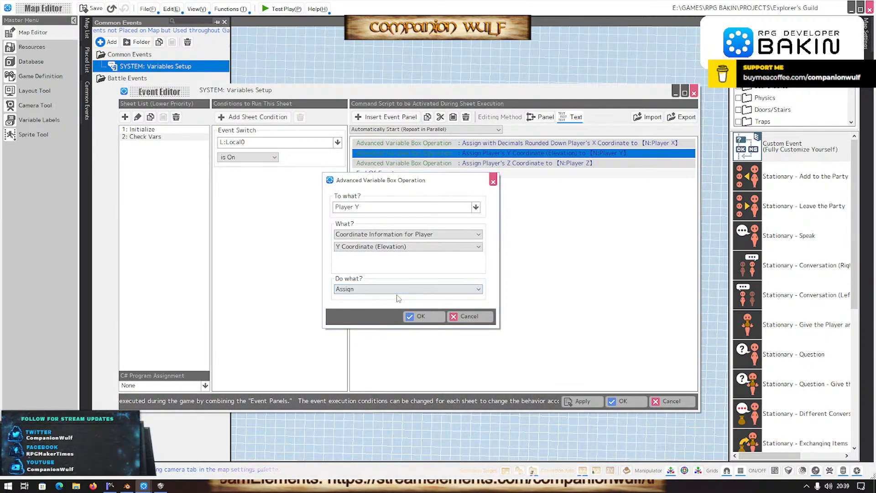
{"action": "left_click", "coordinate": [404, 290]}
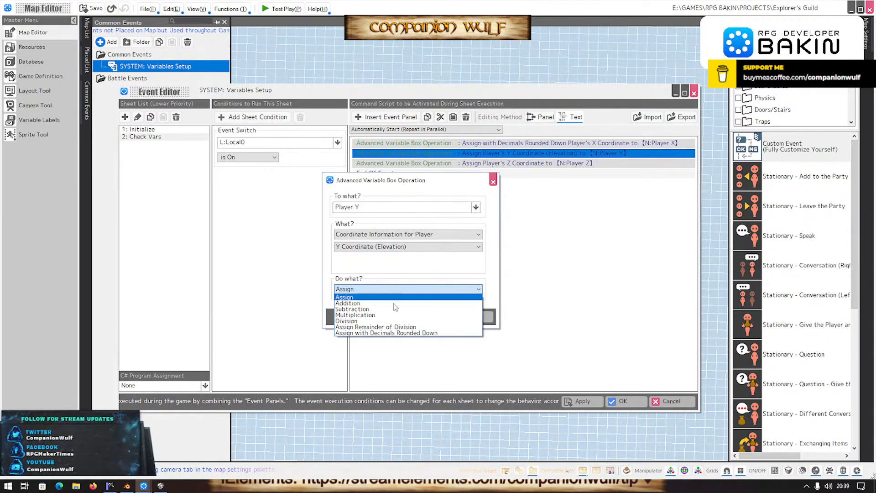
{"action": "left_click", "coordinate": [397, 338]}
{"action": "left_click", "coordinate": [418, 316]}
Set the Player Z command's operation to Assign with Decimals Rounded Down and save the variables setup event.
{"action": "left_click", "coordinate": [428, 163]}
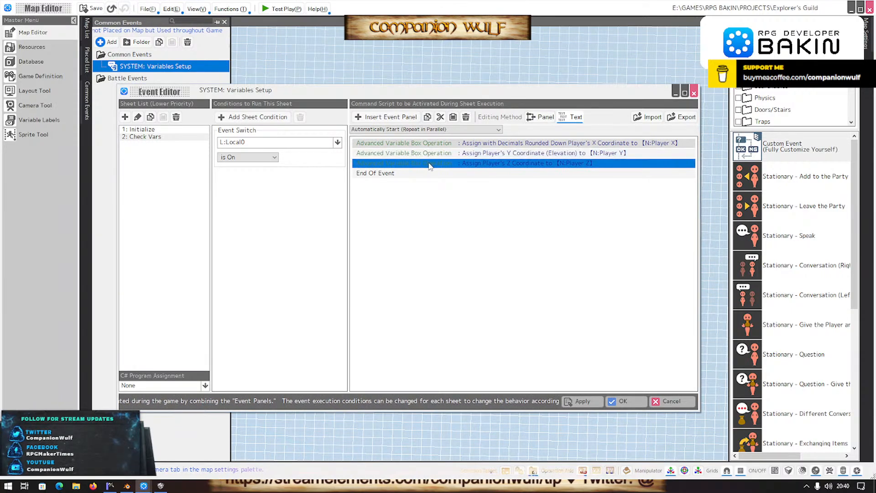
{"action": "double_click", "coordinate": [427, 163]}
{"action": "left_click", "coordinate": [390, 289]}
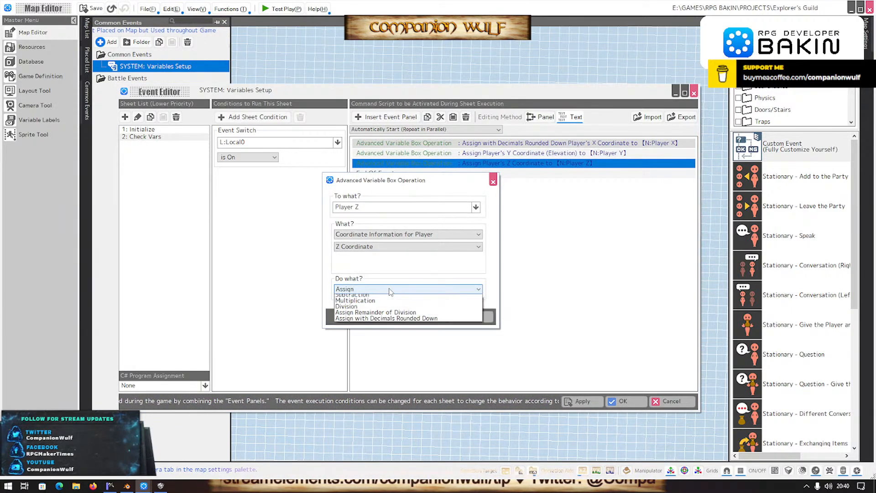
{"action": "left_click", "coordinate": [397, 334]}
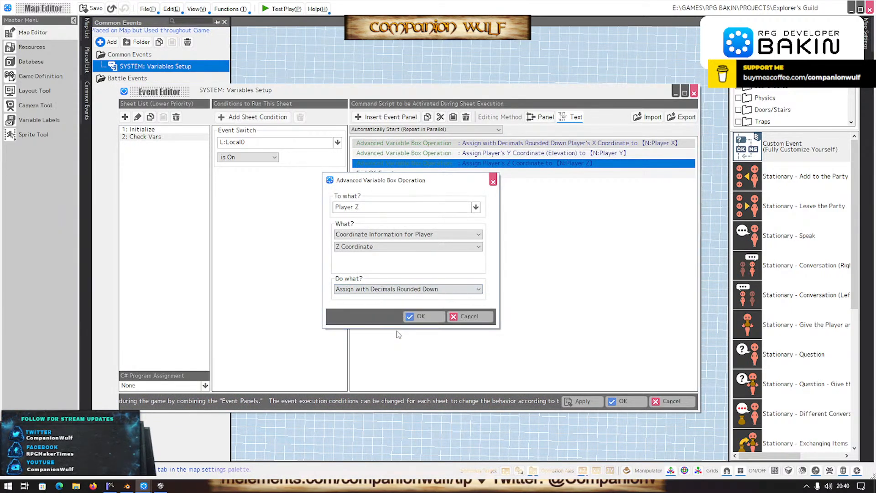
{"action": "left_click", "coordinate": [421, 316]}
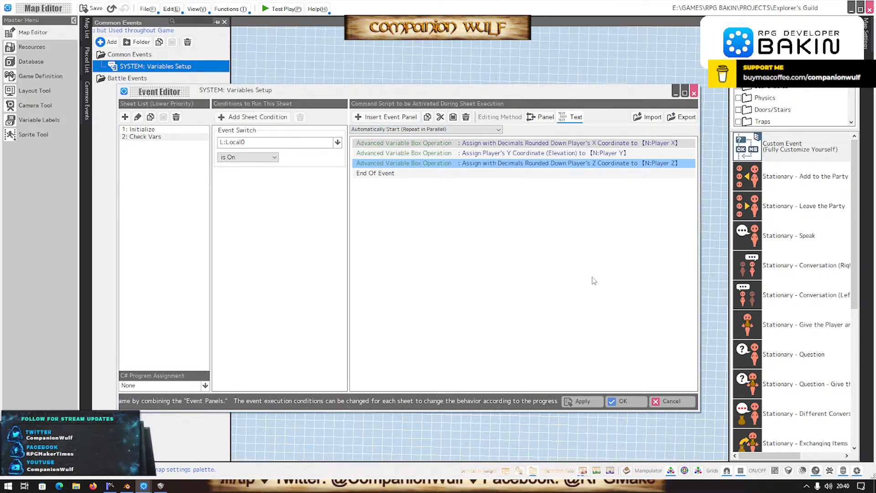
{"action": "left_click", "coordinate": [621, 401]}
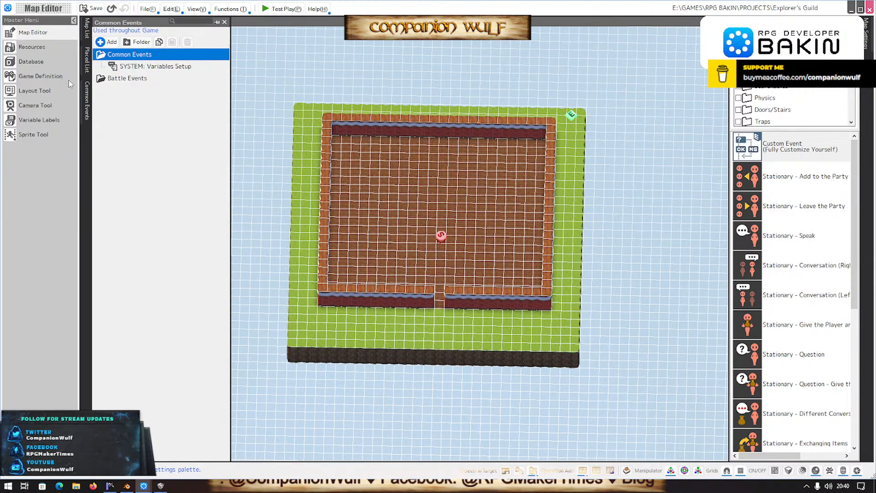
Add a Panel for Rendering Strings to the Minimap free layout in the Layout Tool.
{"action": "left_click", "coordinate": [35, 90]}
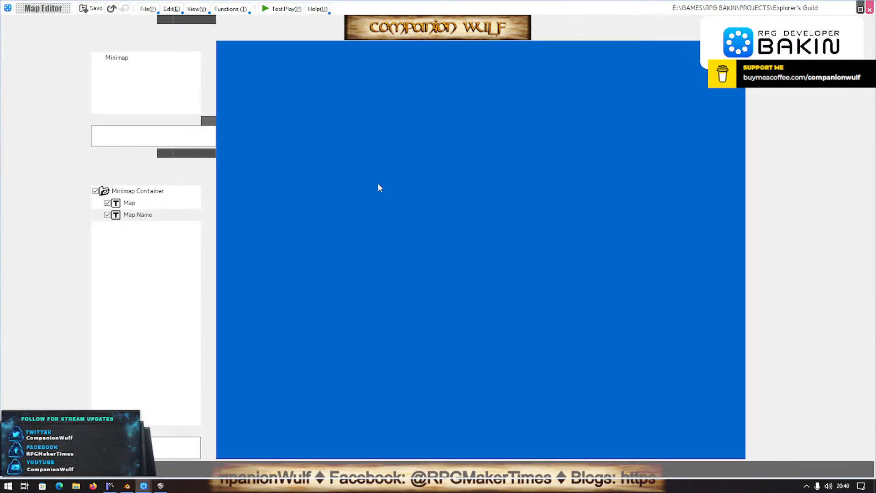
{"action": "left_click", "coordinate": [107, 161]}
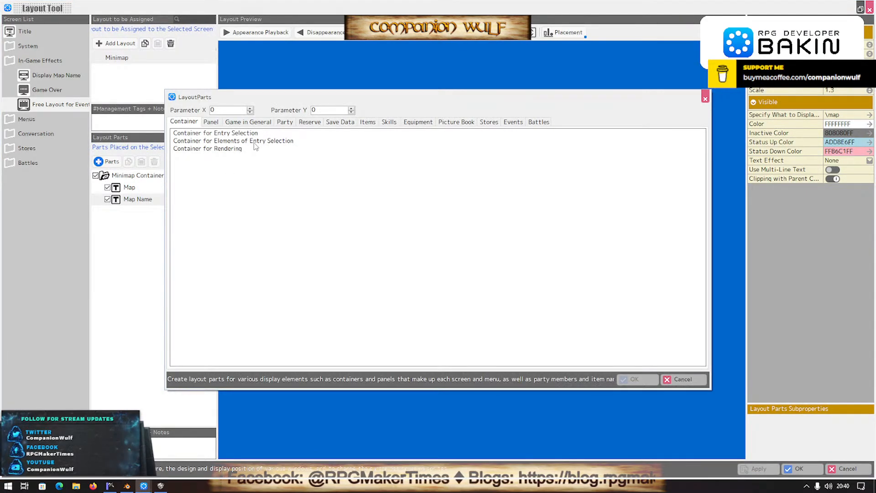
{"action": "left_click", "coordinate": [214, 122]}
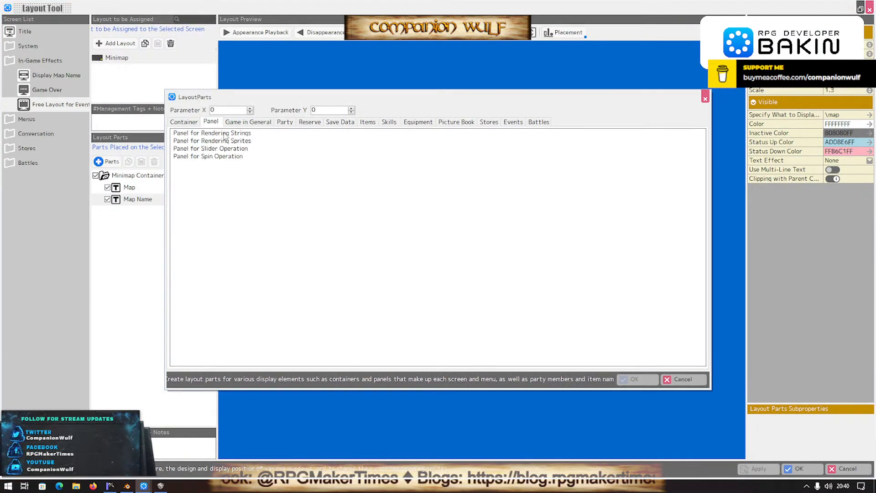
{"action": "left_click", "coordinate": [213, 132]}
{"action": "left_click", "coordinate": [653, 383]}
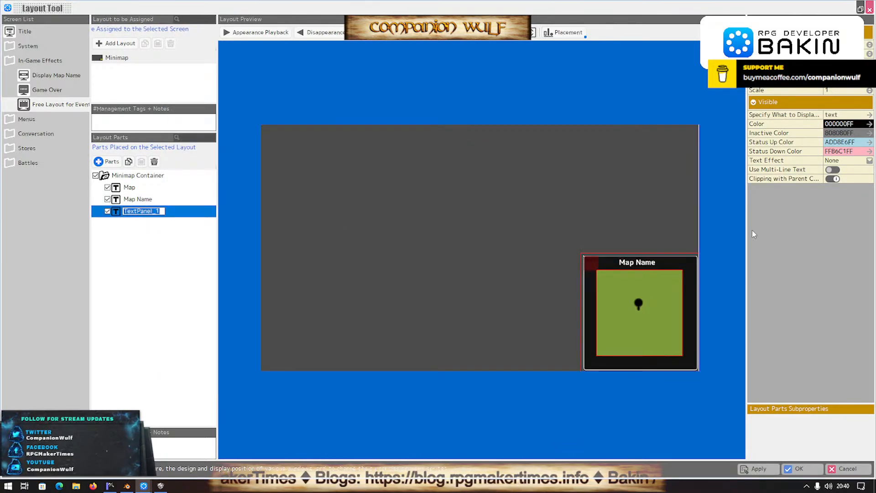
Set the new text panel's displayed text to "X: \$[Player X], Y: \$[Player Z], H: \$[Player Y]".
{"action": "left_click", "coordinate": [861, 116]}
{"action": "left_click", "coordinate": [862, 117]}
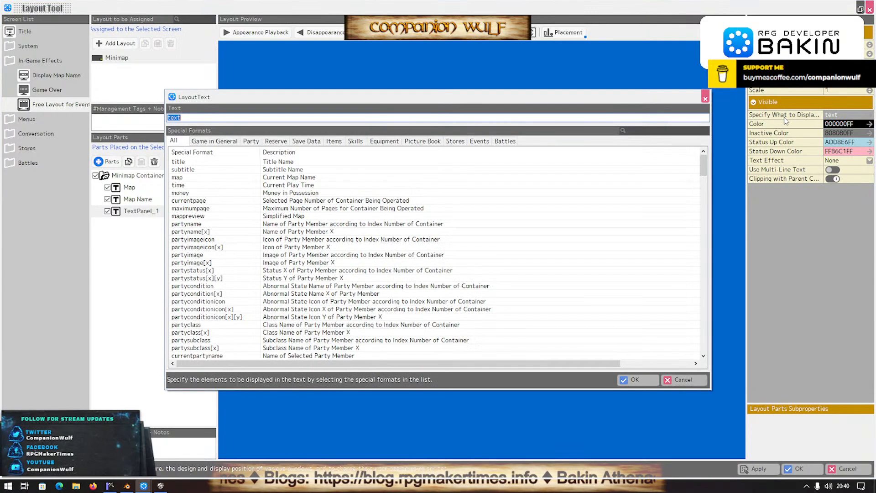
{"action": "type", "text": "\\$[Player"}
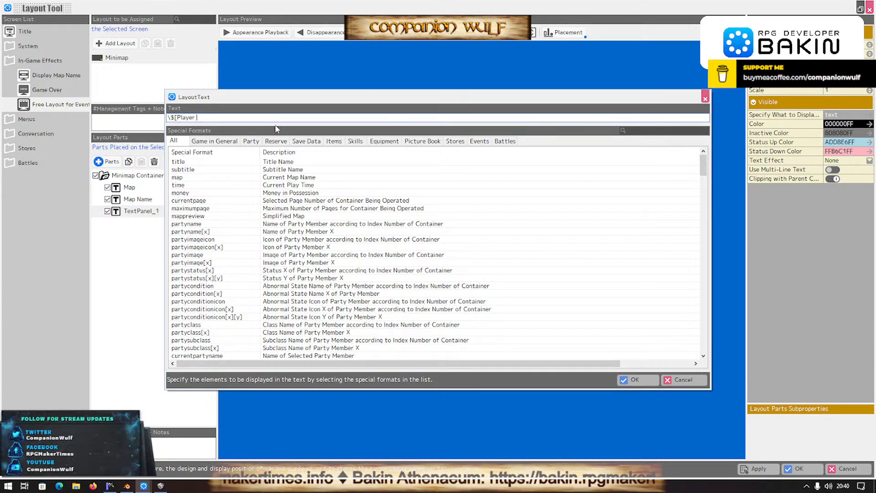
{"action": "key", "text": "ctrl+a"}
{"action": "type", "text": "X"}
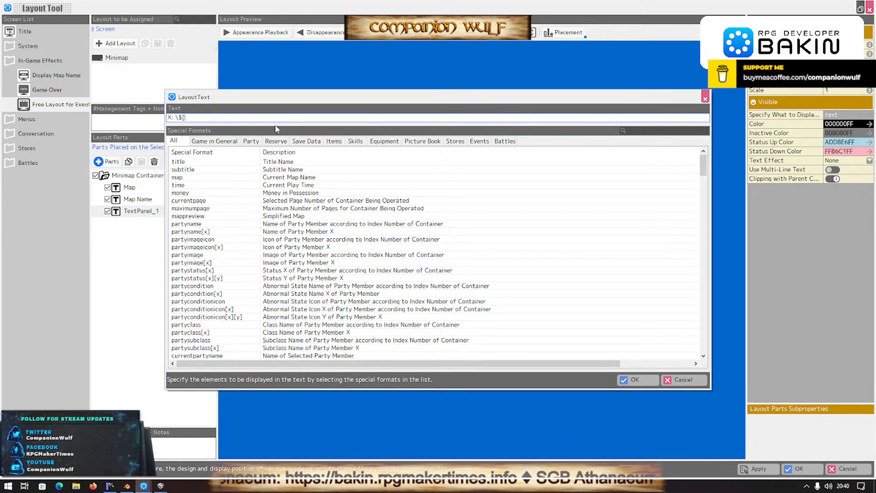
{"action": "type", "text": ": \\$[Player X"}
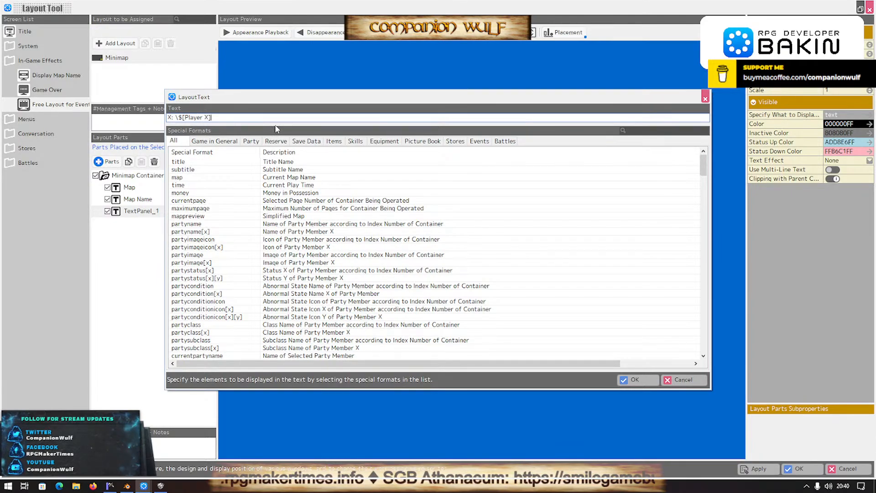
{"action": "type", "text": "],"}
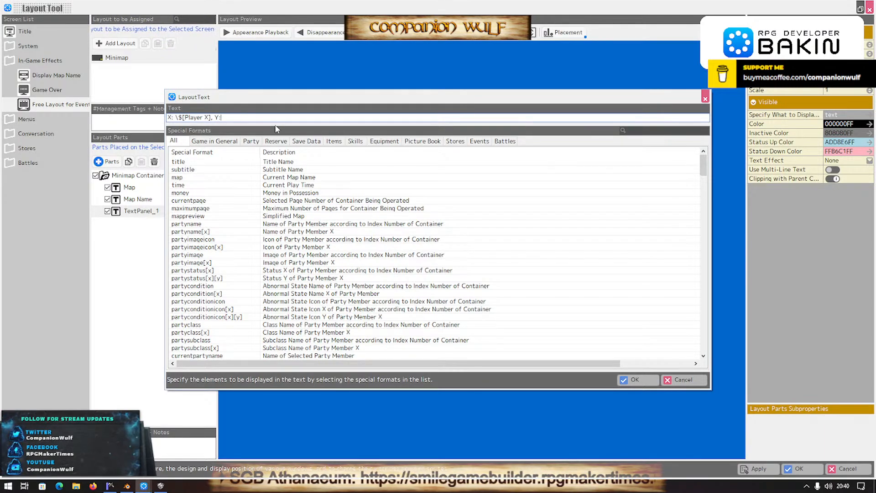
{"action": "type", "text": "Y: \\$"}
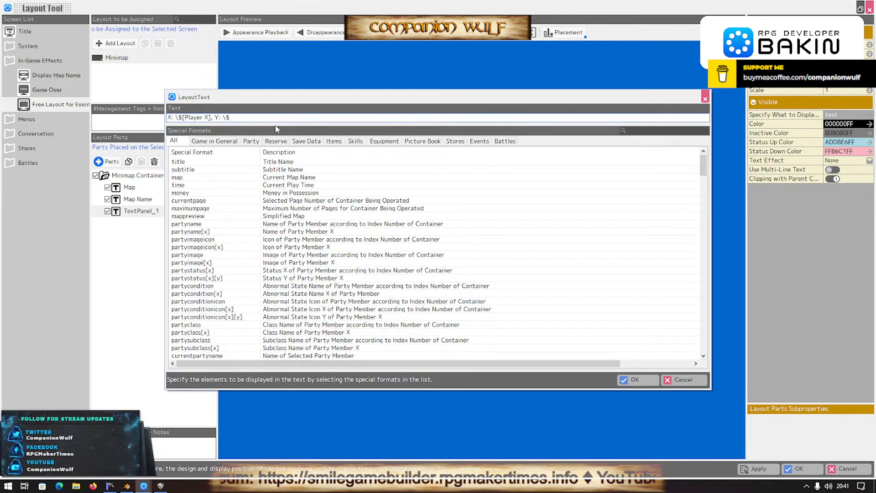
{"action": "type", "text": "[Player Z], H: \\"}
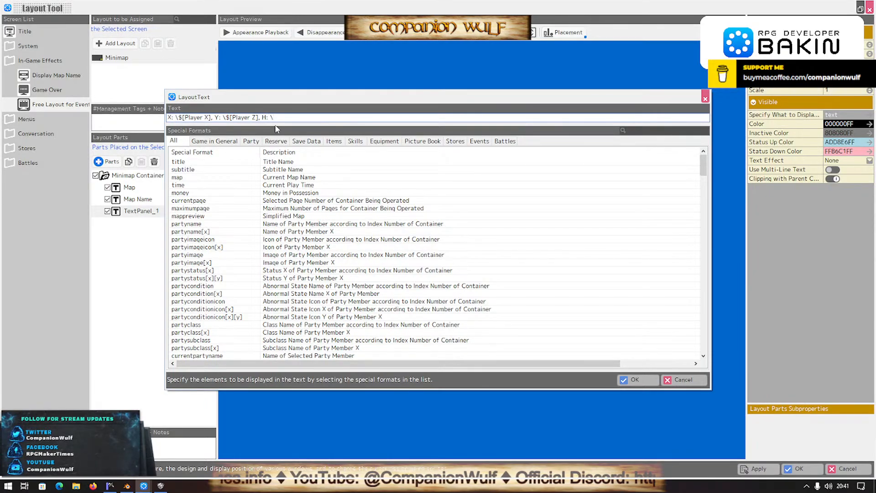
{"action": "type", "text": "layer Y"}
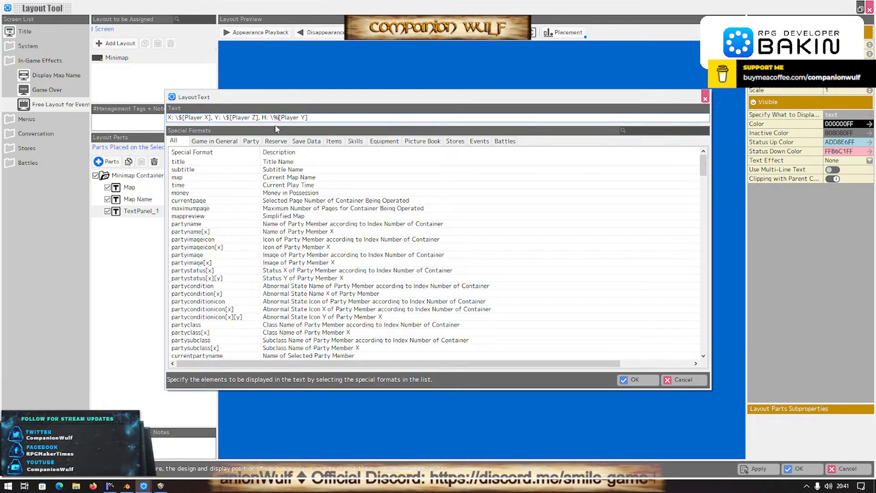
{"action": "key", "text": "BackSpace"}
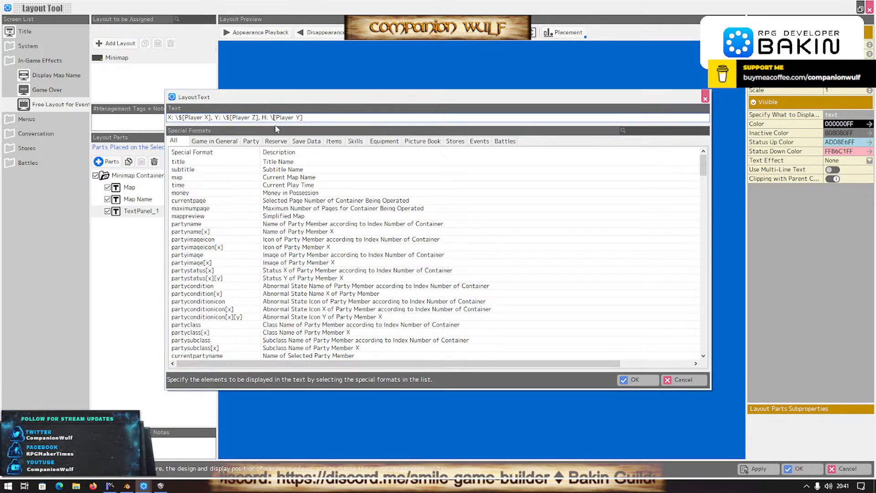
{"action": "type", "text": "$"}
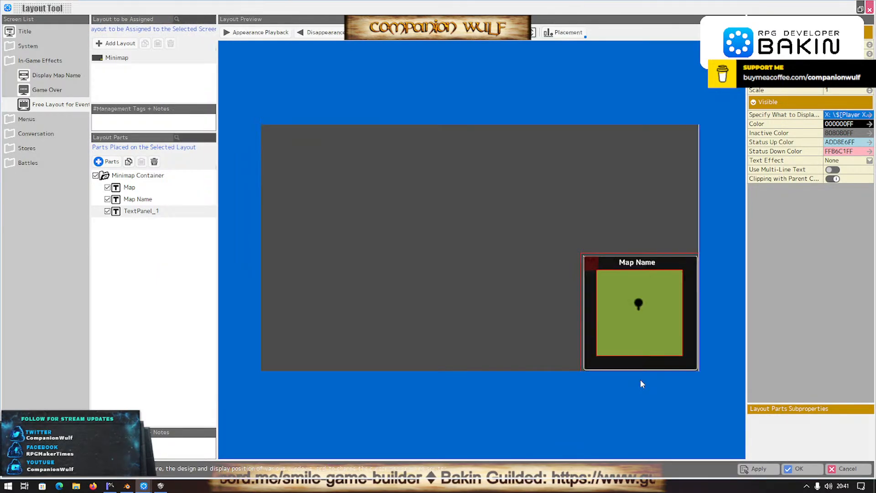
{"action": "left_click", "coordinate": [638, 380]}
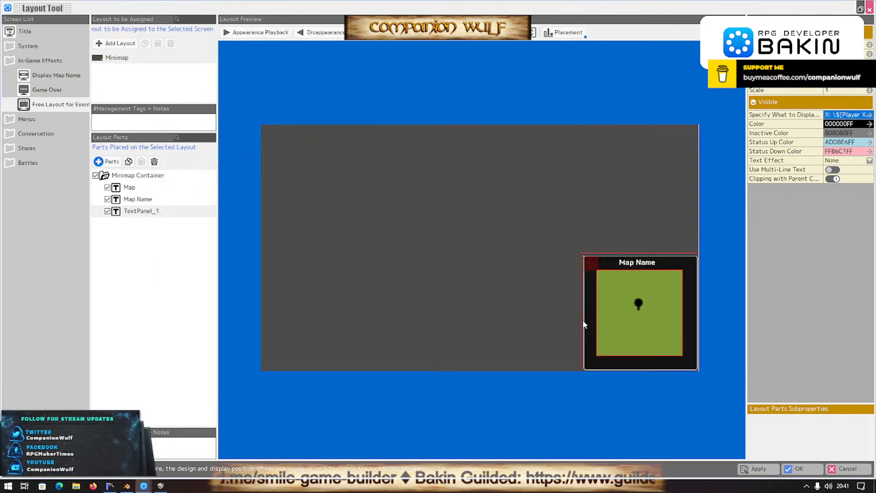
Change the coordinate text panel's color to white (FFFFFFFF).
{"action": "left_click", "coordinate": [868, 124]}
{"action": "left_click", "coordinate": [868, 126]}
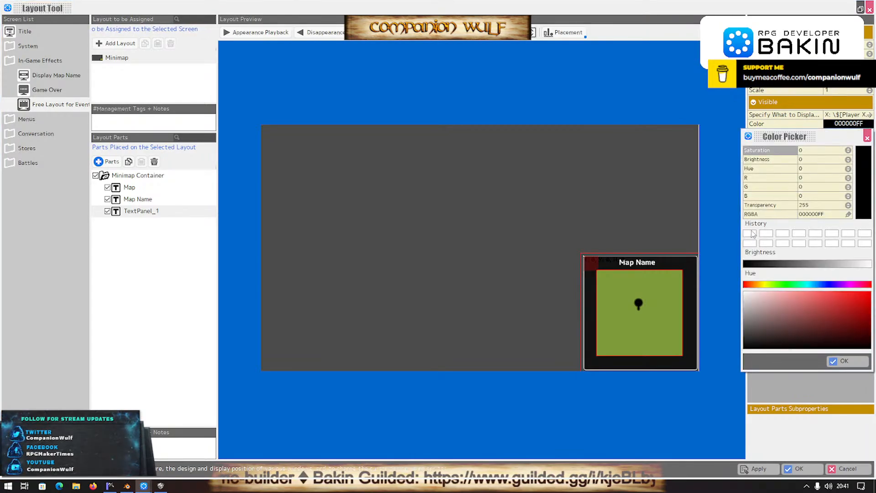
{"action": "left_click", "coordinate": [867, 264]}
{"action": "left_click", "coordinate": [844, 361]}
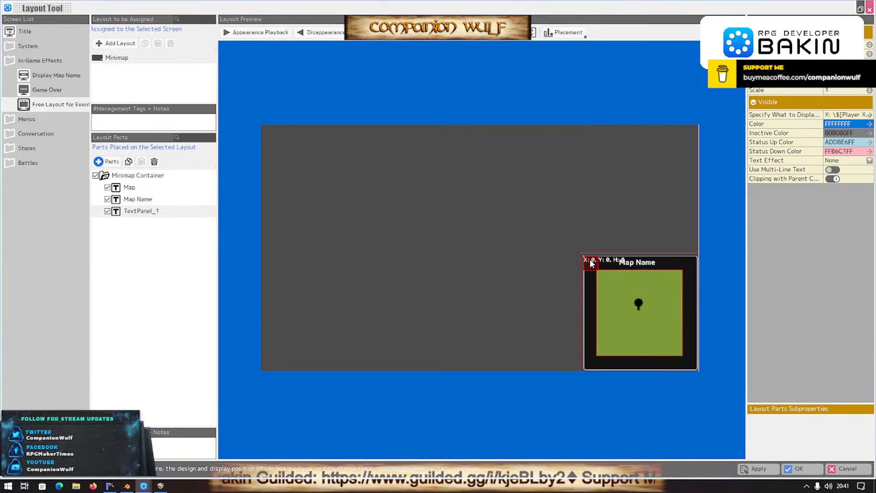
Center the coordinate text within its panel, place it just below the map preview inside the minimap frame, and save the layout.
{"action": "left_click_drag", "start_coordinate": [591, 263], "coordinate": [623, 369]}
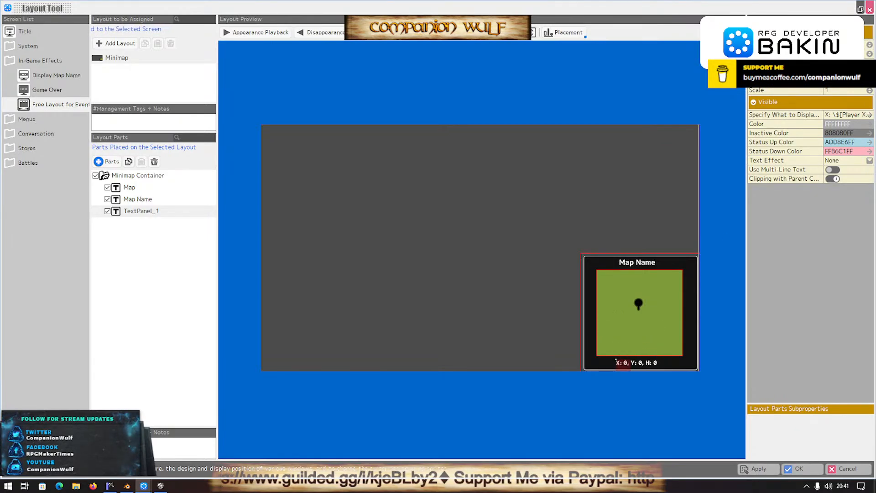
{"action": "left_click", "coordinate": [849, 85]}
{"action": "left_click", "coordinate": [849, 117]}
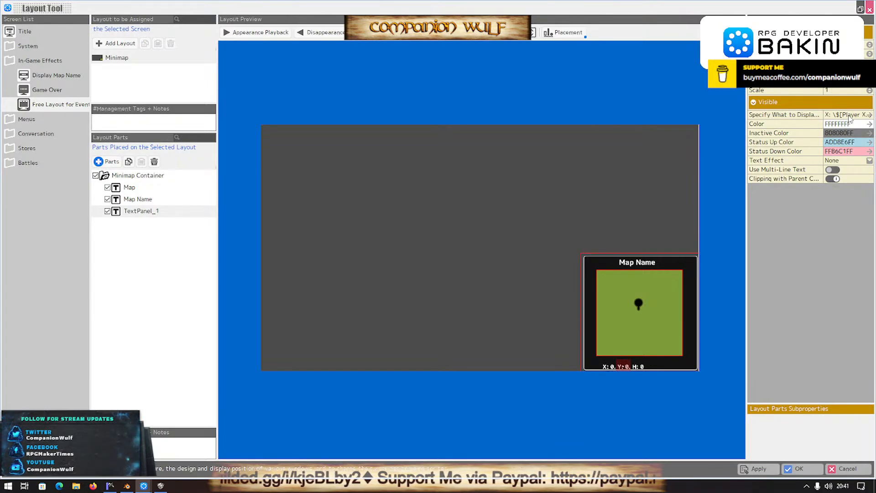
{"action": "left_click_drag", "start_coordinate": [614, 361], "coordinate": [642, 361]}
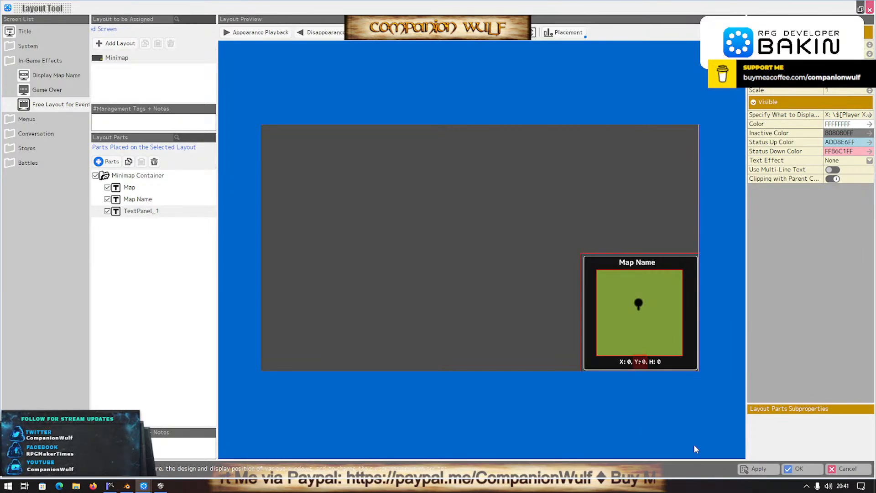
{"action": "left_click", "coordinate": [799, 469]}
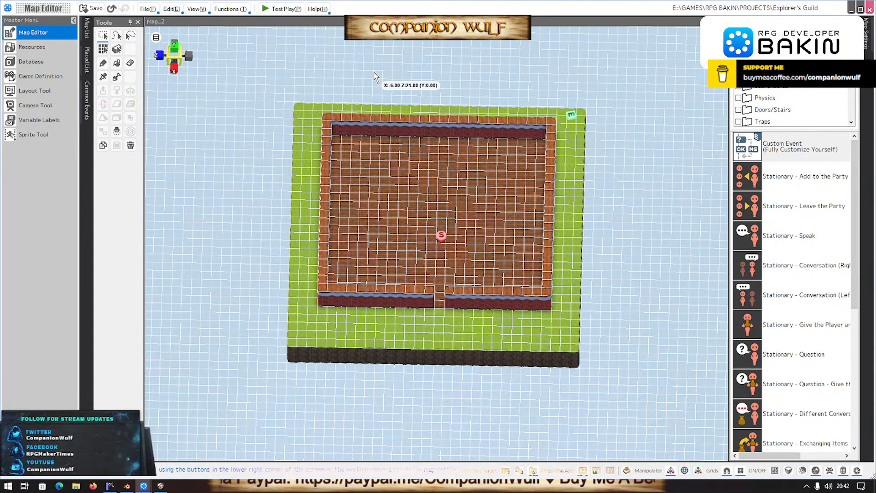
Test play the game, walk around the room and rotate the camera to check the minimap coordinates, and close the player.
{"action": "left_click", "coordinate": [276, 8]}
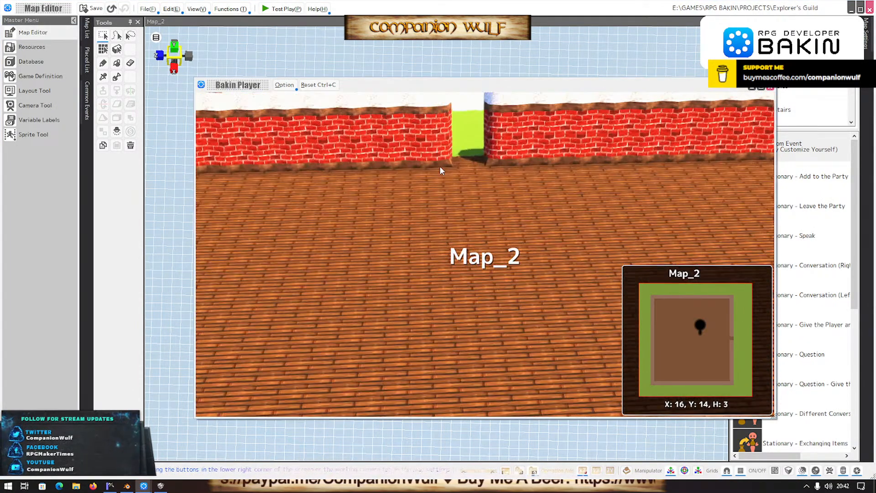
{"action": "key", "text": "w"}
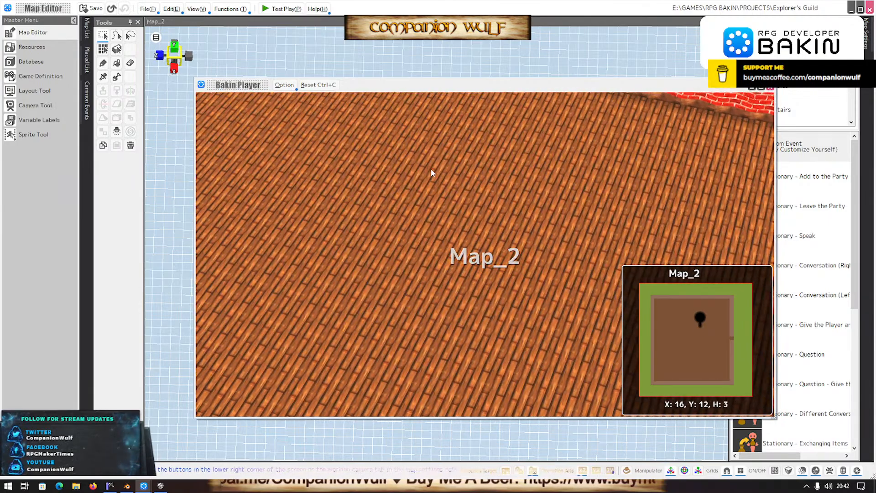
{"action": "key", "text": "d"}
{"action": "key", "text": "d"}
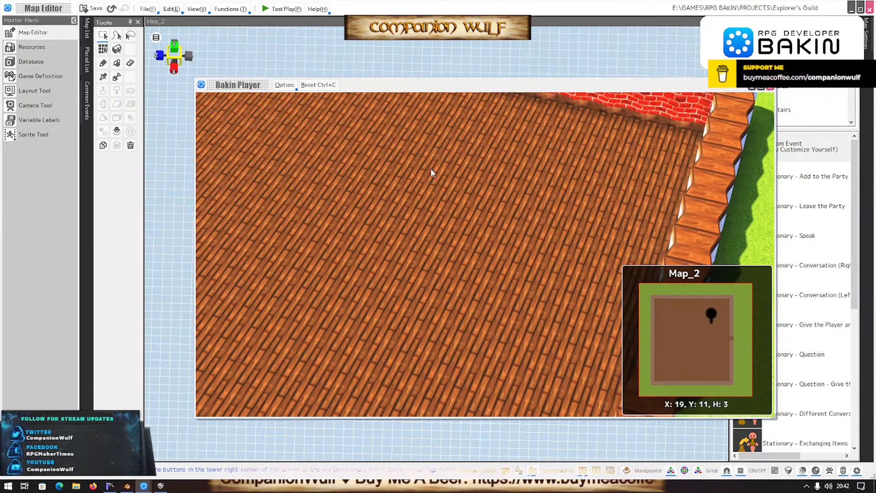
{"action": "key", "text": "Up"}
{"action": "key", "text": "Up"}
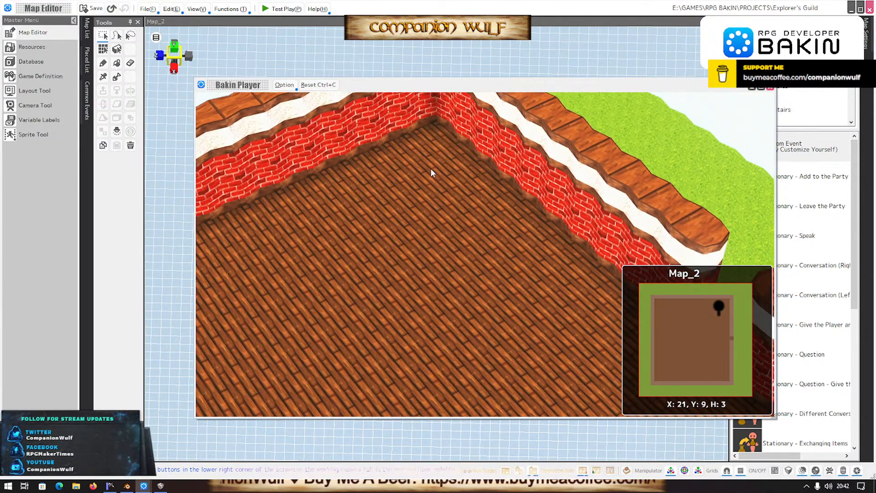
{"action": "key", "text": "a"}
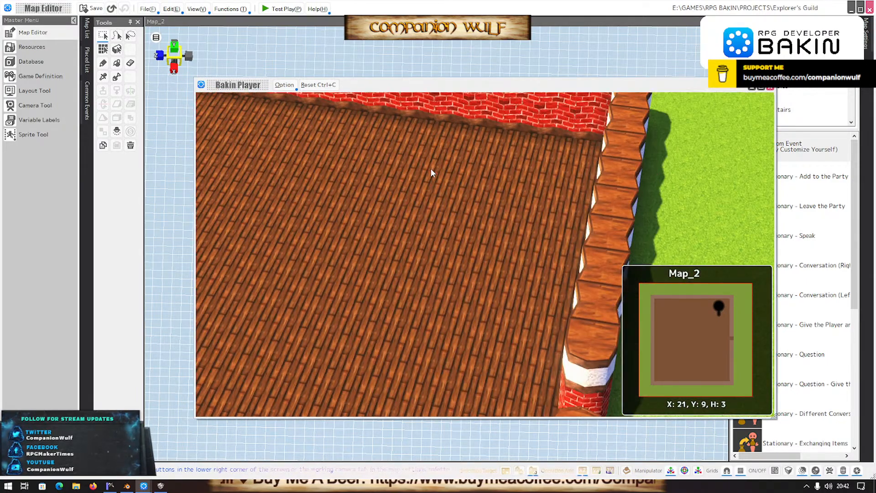
{"action": "right_click_drag", "start_coordinate": [421, 163], "coordinate": [444, 182]}
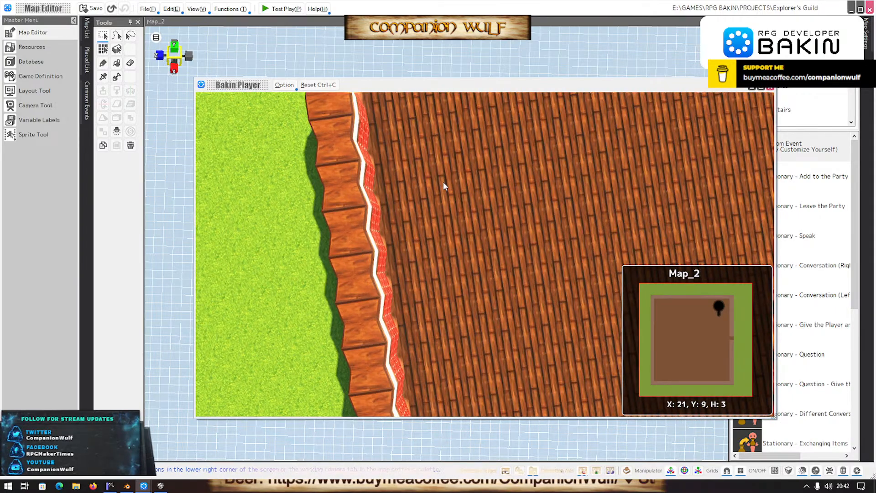
{"action": "key", "text": "Left"}
{"action": "key", "text": "d"}
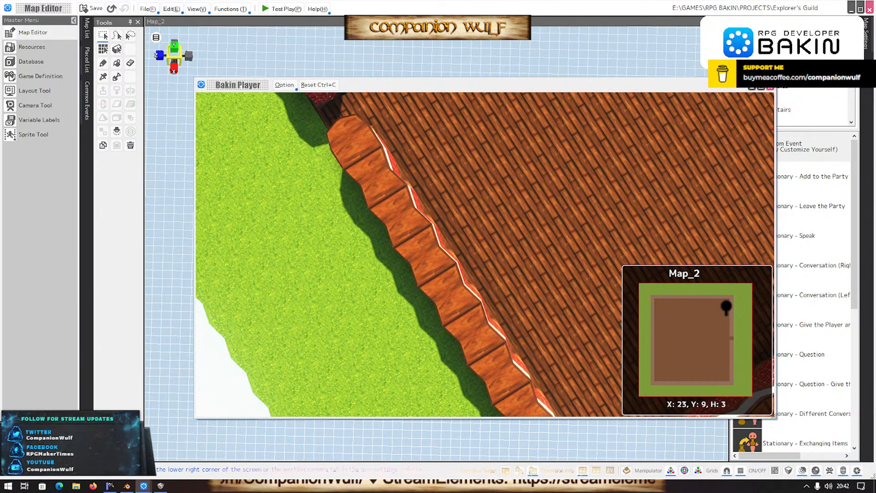
{"action": "left_click", "coordinate": [769, 87]}
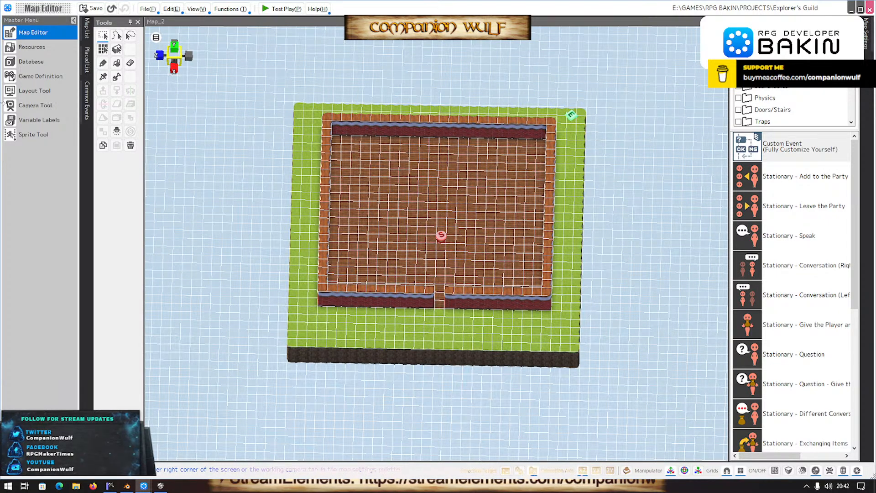
Add a new common event based on the Compass Event template.
{"action": "left_click", "coordinate": [90, 101]}
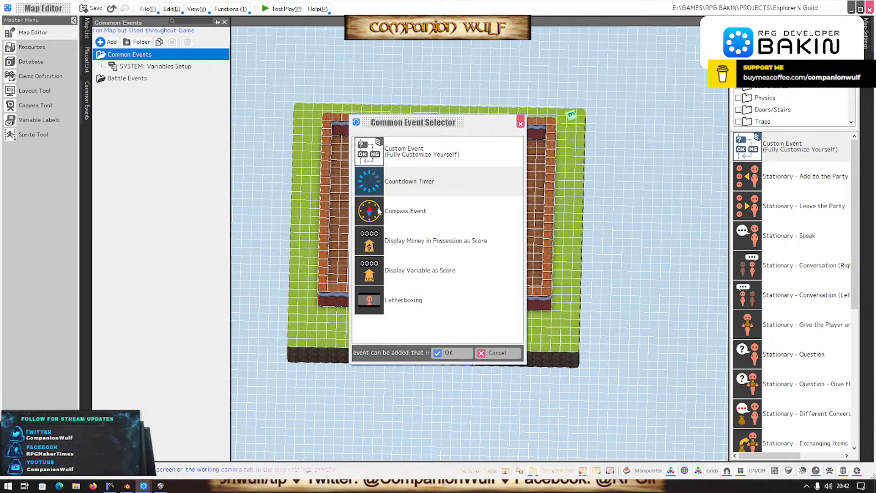
{"action": "left_click", "coordinate": [424, 211]}
{"action": "left_click", "coordinate": [462, 353]}
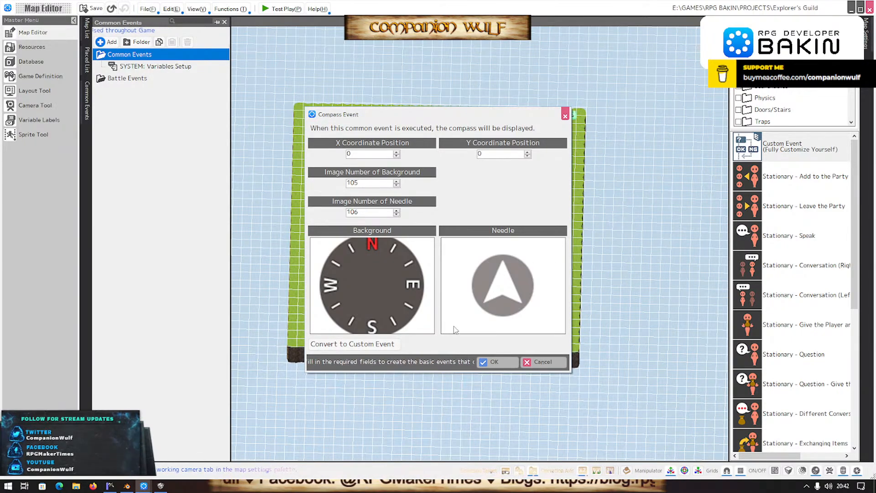
Start replacing the compass background with an image from file and browse the SMILE GAME BUILDER asset folders for one.
{"action": "left_click", "coordinate": [384, 277]}
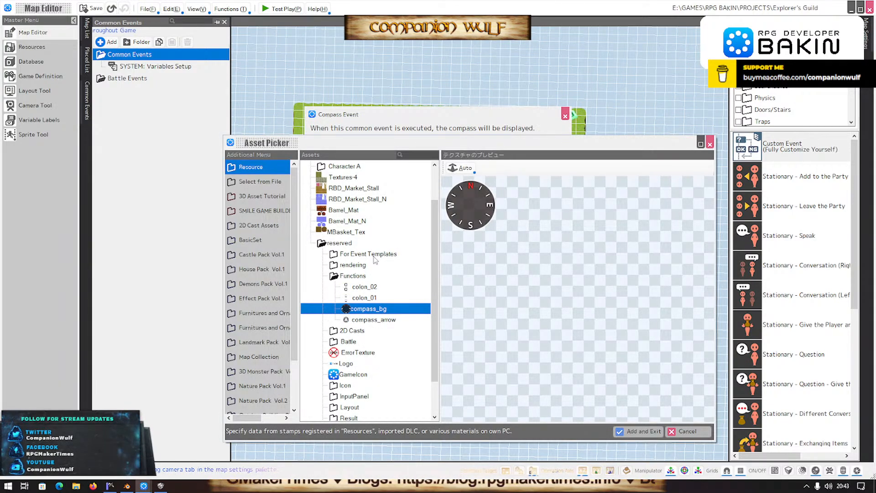
{"action": "scroll", "coordinate": [374, 259], "scroll_direction": "down", "scroll_amount": 2}
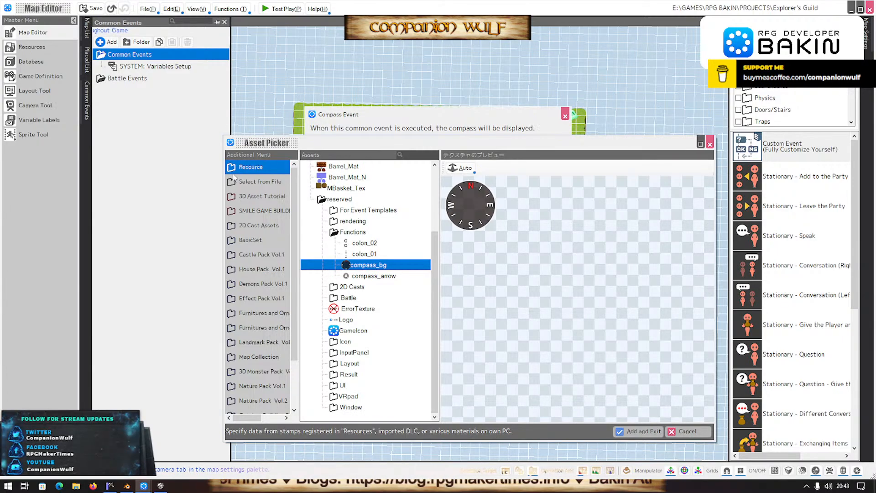
{"action": "left_click", "coordinate": [238, 182]}
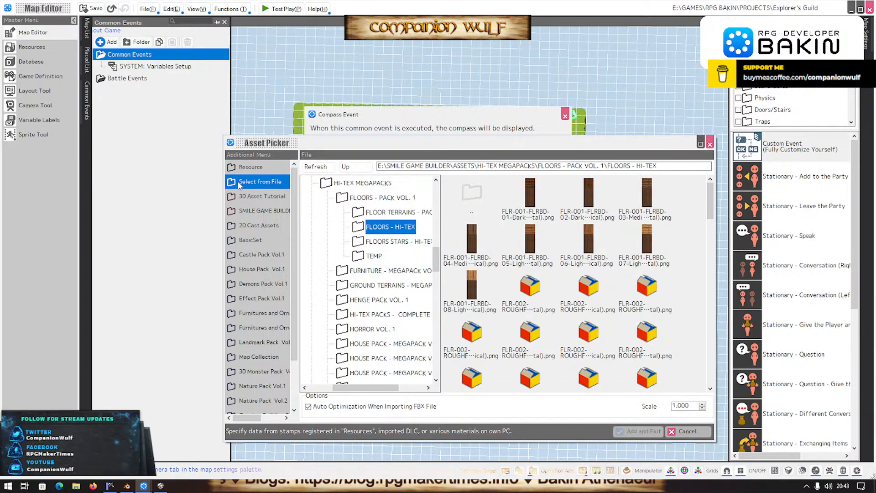
{"action": "scroll", "coordinate": [327, 273], "scroll_direction": "up", "scroll_amount": 10}
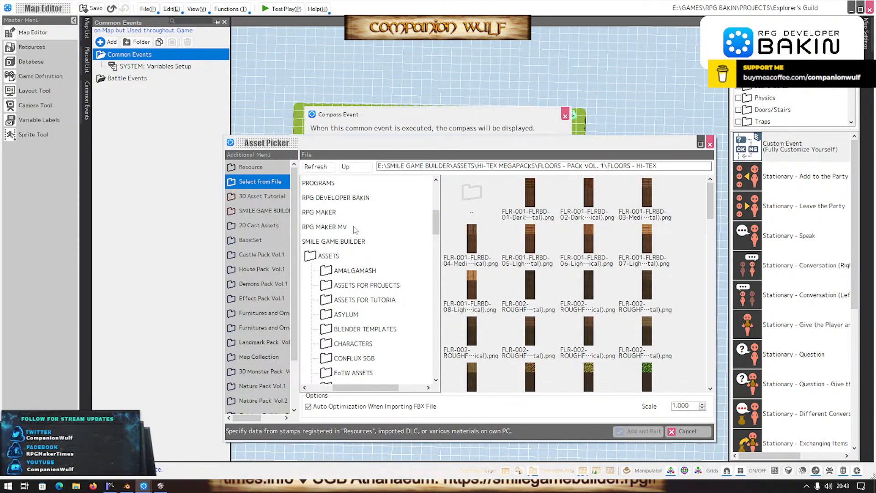
{"action": "scroll", "coordinate": [354, 236], "scroll_direction": "down", "scroll_amount": 2}
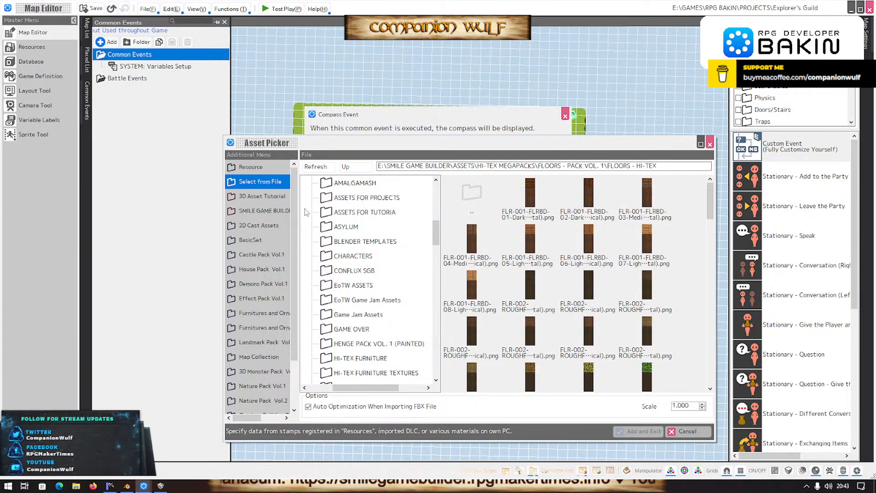
{"action": "scroll", "coordinate": [356, 336], "scroll_direction": "down", "scroll_amount": 10}
{"action": "scroll", "coordinate": [356, 337], "scroll_direction": "down", "scroll_amount": 8}
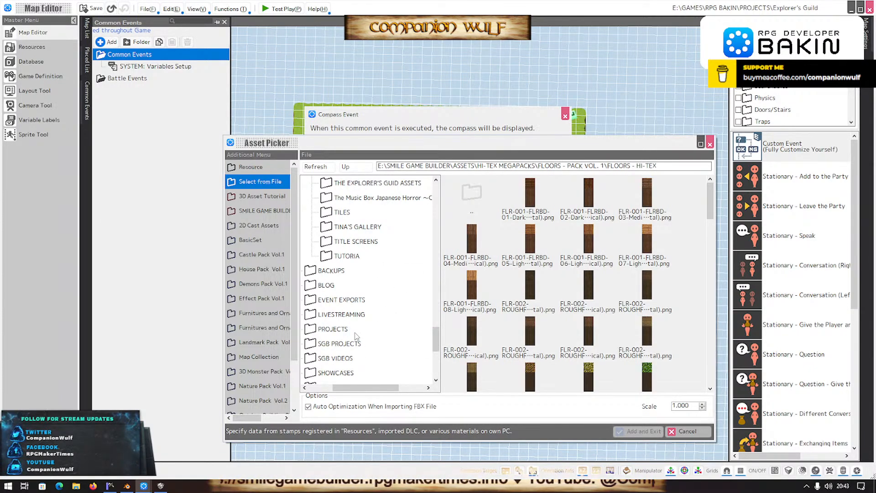
{"action": "scroll", "coordinate": [356, 336], "scroll_direction": "down", "scroll_amount": 2}
{"action": "scroll", "coordinate": [356, 336], "scroll_direction": "up", "scroll_amount": 15}
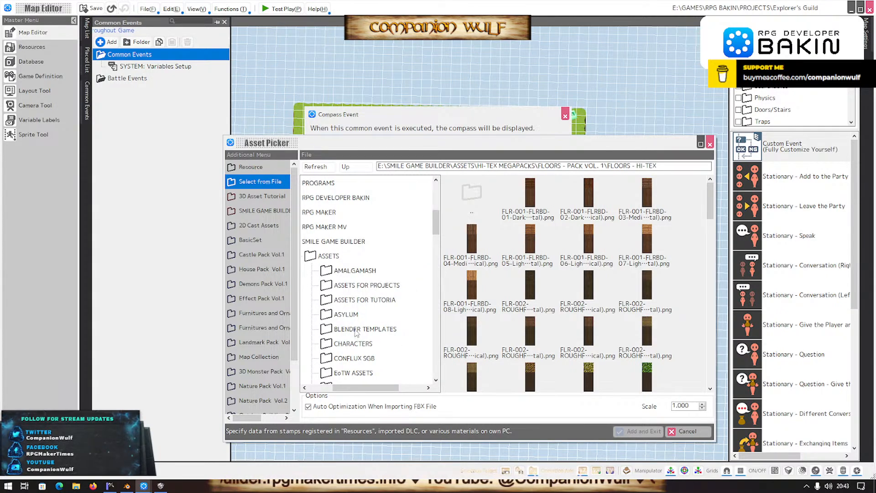
{"action": "scroll", "coordinate": [351, 326], "scroll_direction": "up", "scroll_amount": 1}
{"action": "left_click", "coordinate": [317, 243]}
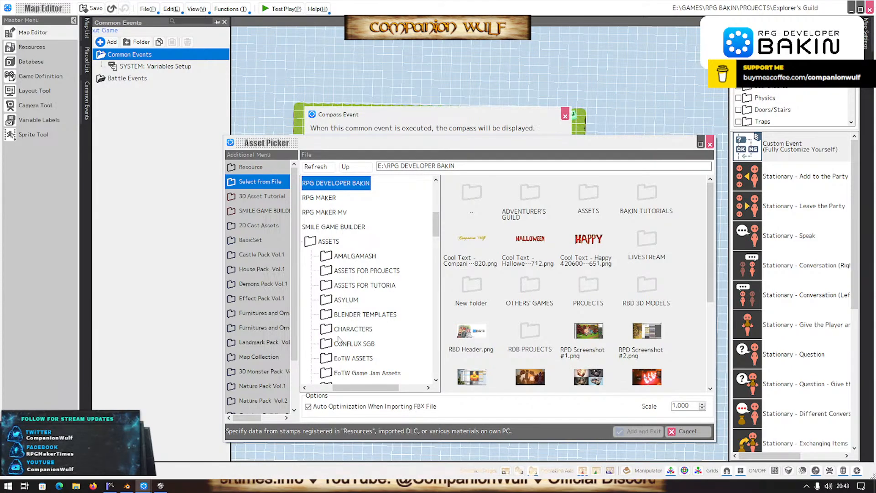
{"action": "scroll", "coordinate": [338, 338], "scroll_direction": "down", "scroll_amount": 2}
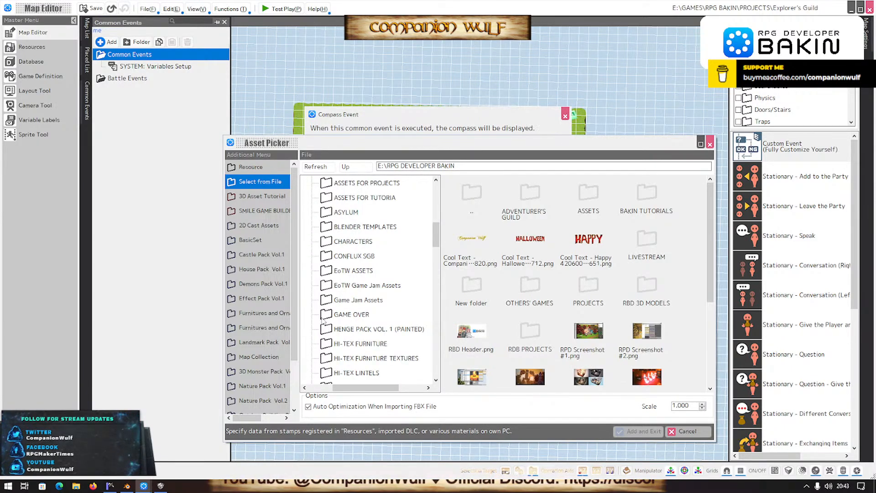
{"action": "double_click", "coordinate": [338, 312]}
{"action": "scroll", "coordinate": [347, 329], "scroll_direction": "down", "scroll_amount": 3}
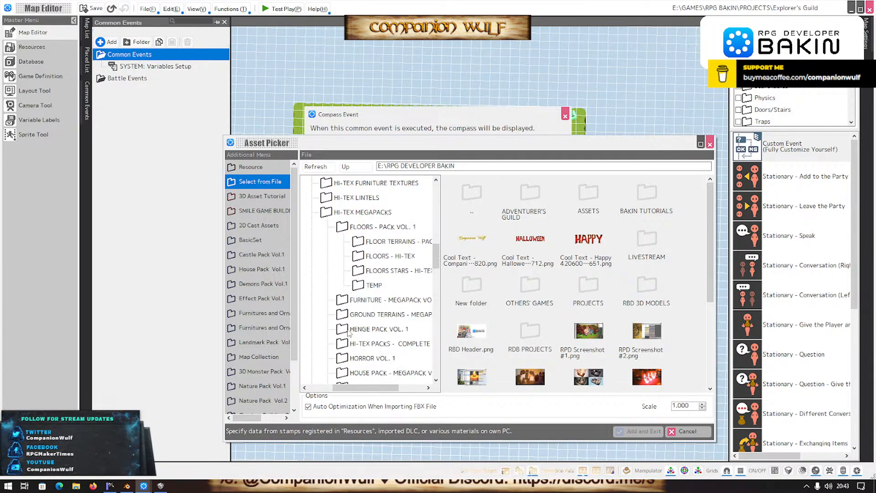
{"action": "scroll", "coordinate": [350, 299], "scroll_direction": "up", "scroll_amount": 3}
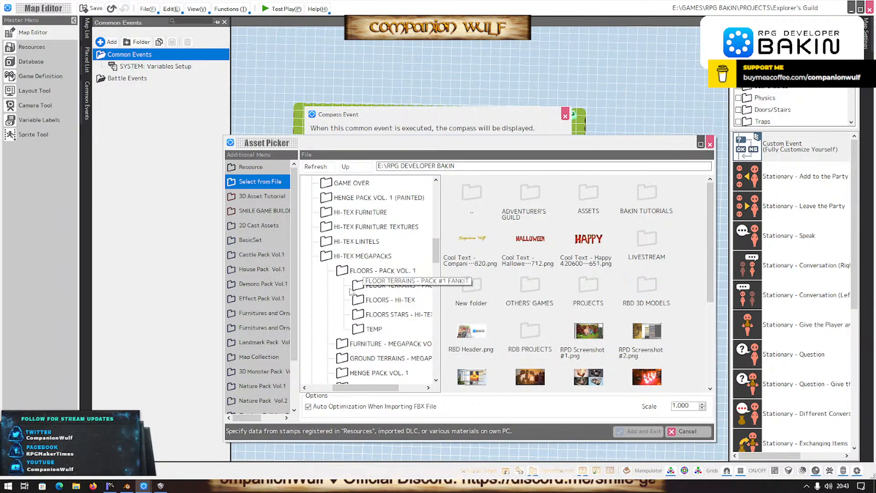
{"action": "scroll", "coordinate": [350, 297], "scroll_direction": "up", "scroll_amount": 2}
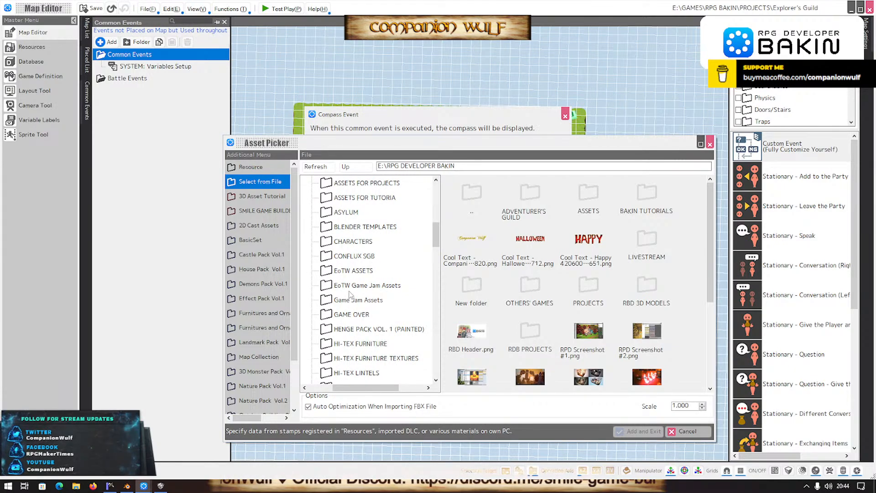
{"action": "scroll", "coordinate": [351, 289], "scroll_direction": "up", "scroll_amount": 2}
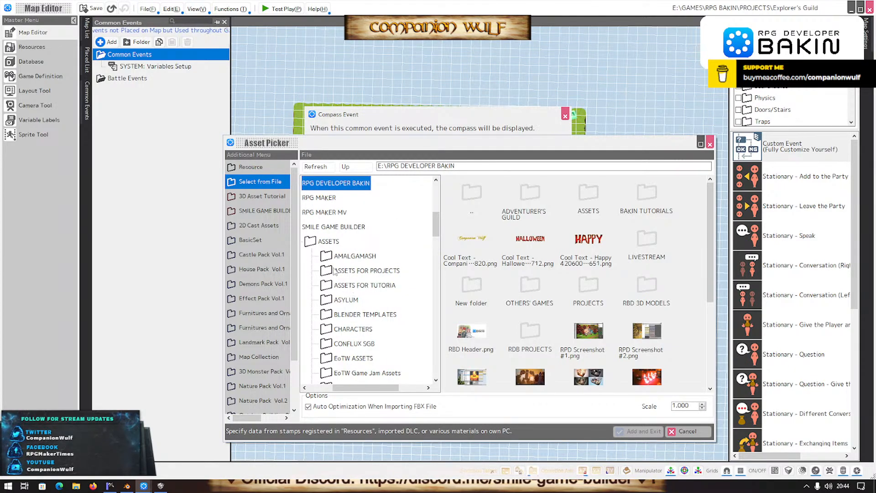
{"action": "double_click", "coordinate": [329, 286]}
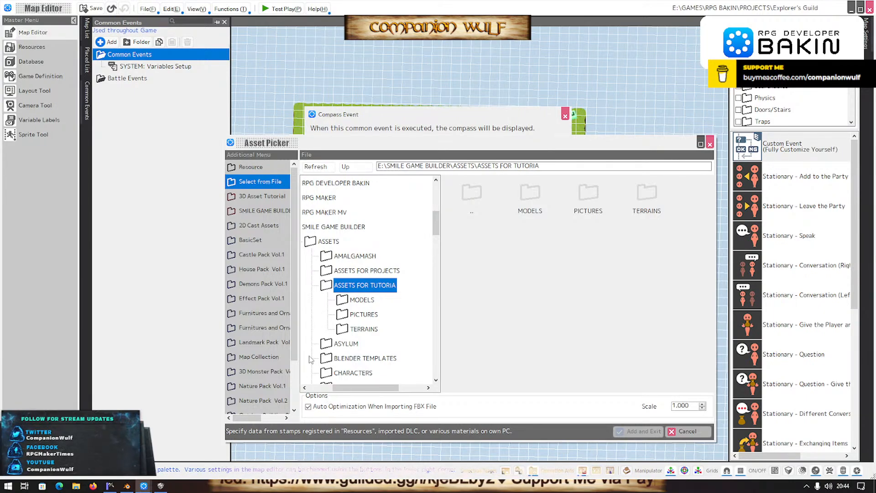
{"action": "mouse_move", "coordinate": [162, 486]}
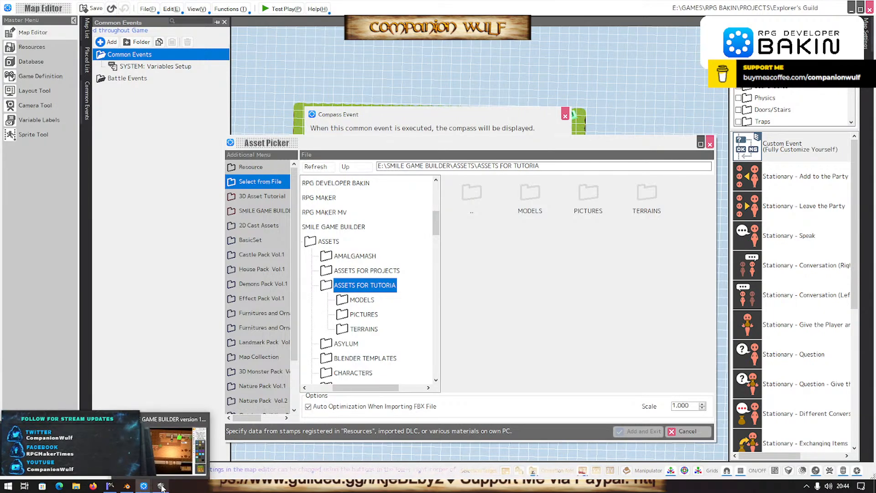
{"action": "left_click", "coordinate": [165, 487]}
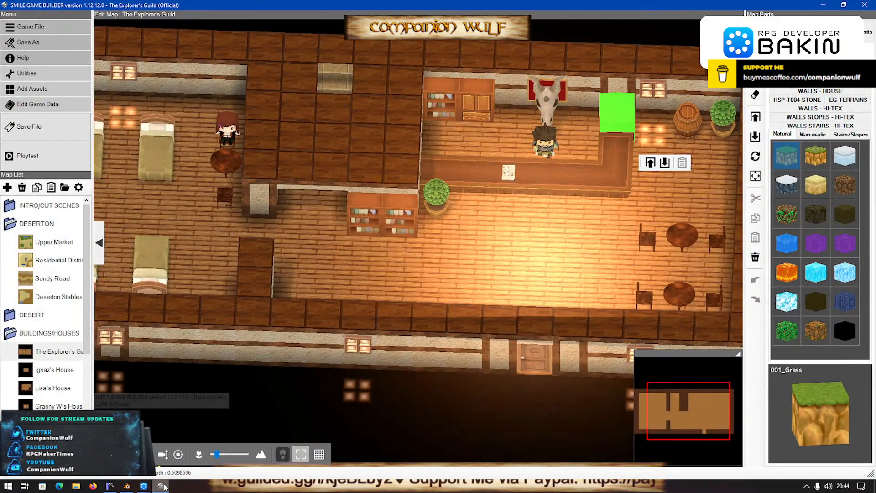
{"action": "left_click", "coordinate": [162, 487]}
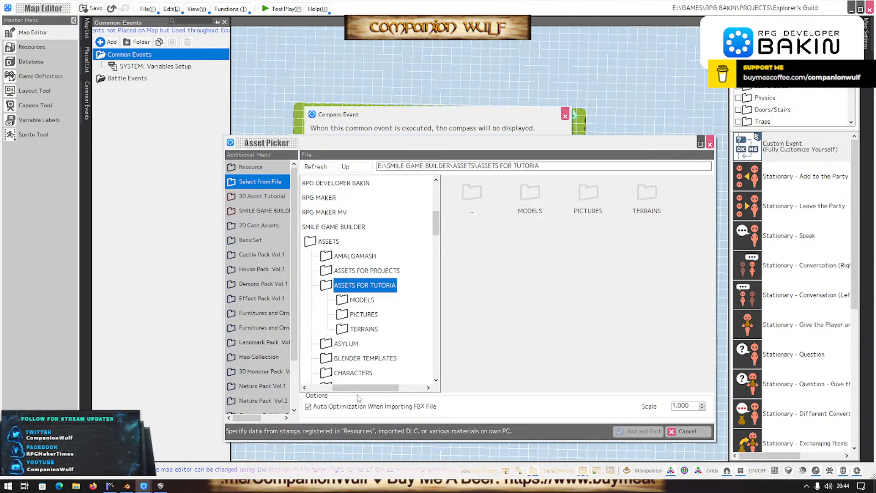
Look through the ADVENTURER'S GUILD, ASSETS and BAKIN TUTORIALS folders inside RPG DEVELOPER BAKIN for compass images.
{"action": "left_click_drag", "start_coordinate": [350, 387], "coordinate": [325, 389]}
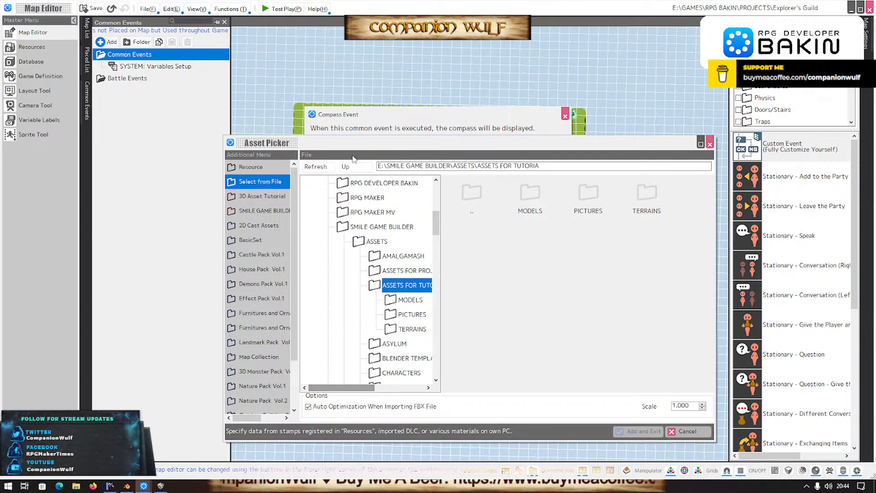
{"action": "left_click", "coordinate": [345, 186]}
{"action": "left_click", "coordinate": [363, 200]}
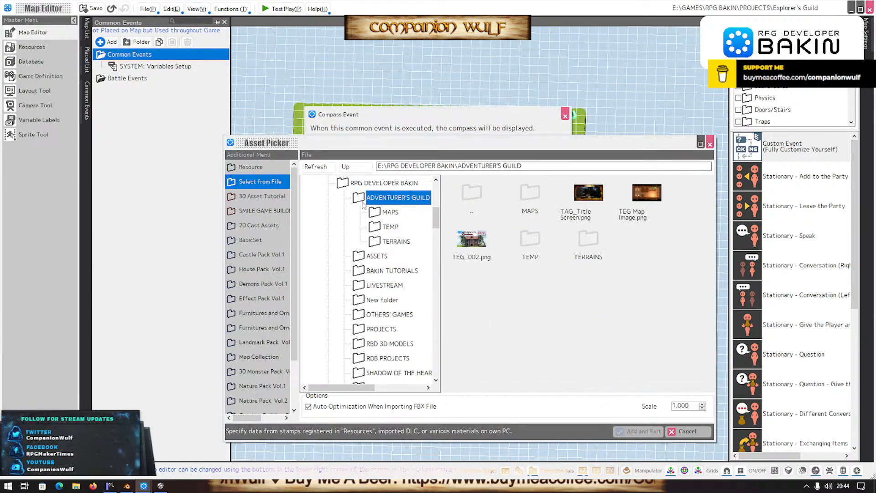
{"action": "left_click", "coordinate": [368, 258]}
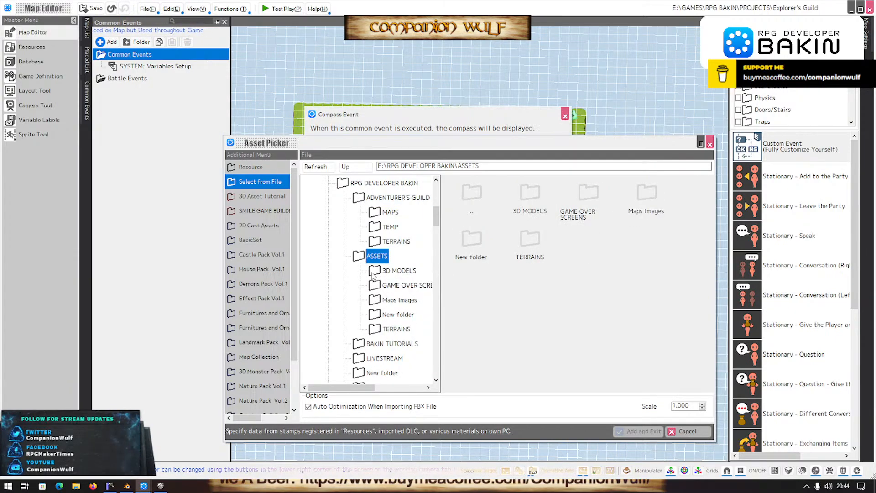
{"action": "left_click", "coordinate": [381, 272]}
{"action": "scroll", "coordinate": [379, 301], "scroll_direction": "down", "scroll_amount": 3}
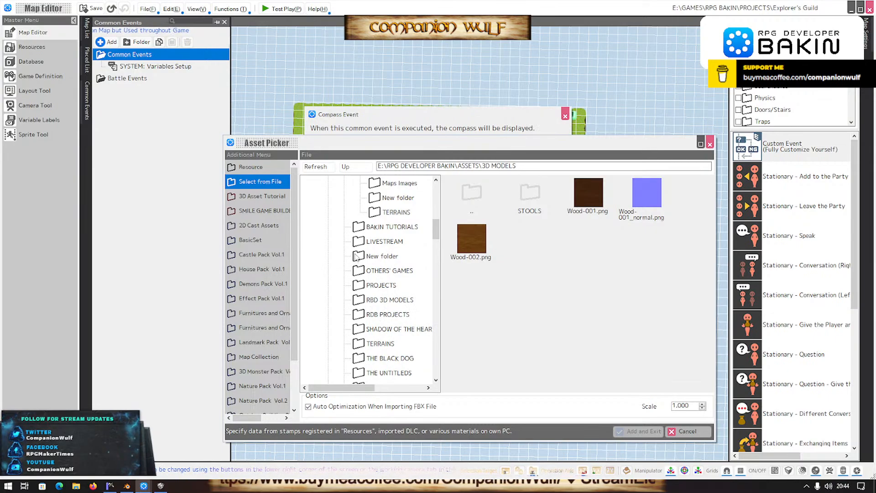
{"action": "left_click", "coordinate": [358, 227]}
{"action": "left_click", "coordinate": [370, 243]}
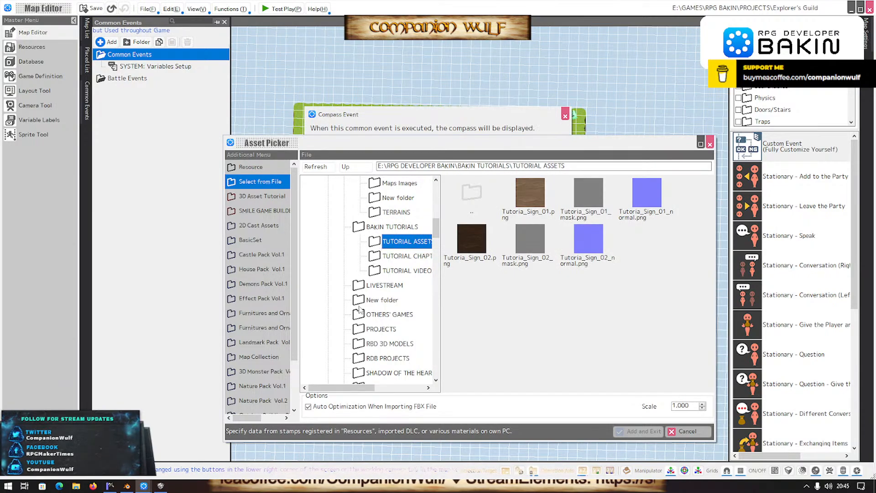
{"action": "left_click", "coordinate": [375, 256]}
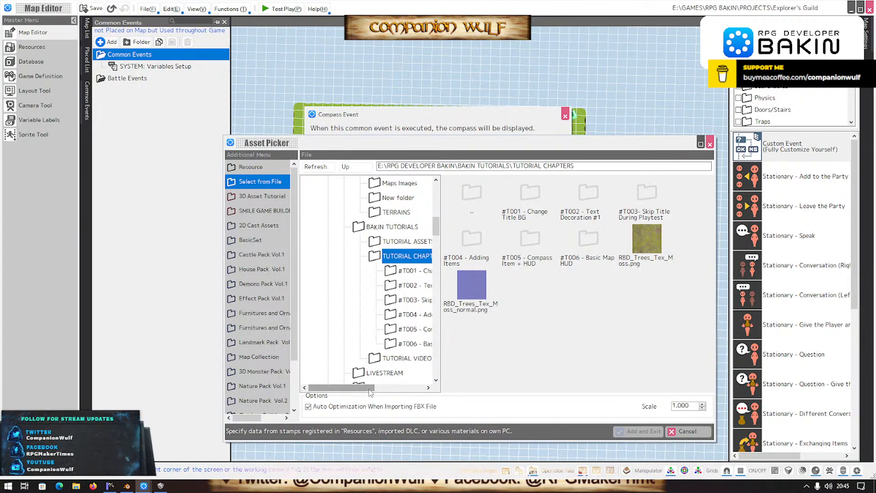
Import Compass-04.png from RBD 3D MODELS\COMPASS\COMPASS VOL. 1 as the compass event's background image.
{"action": "mouse_move", "coordinate": [371, 387]}
{"action": "left_mouse_down"}
{"action": "mouse_move", "coordinate": [409, 395]}
{"action": "mouse_move", "coordinate": [371, 387]}
{"action": "left_mouse_up"}
{"action": "scroll", "coordinate": [404, 376], "scroll_direction": "down", "scroll_amount": 2}
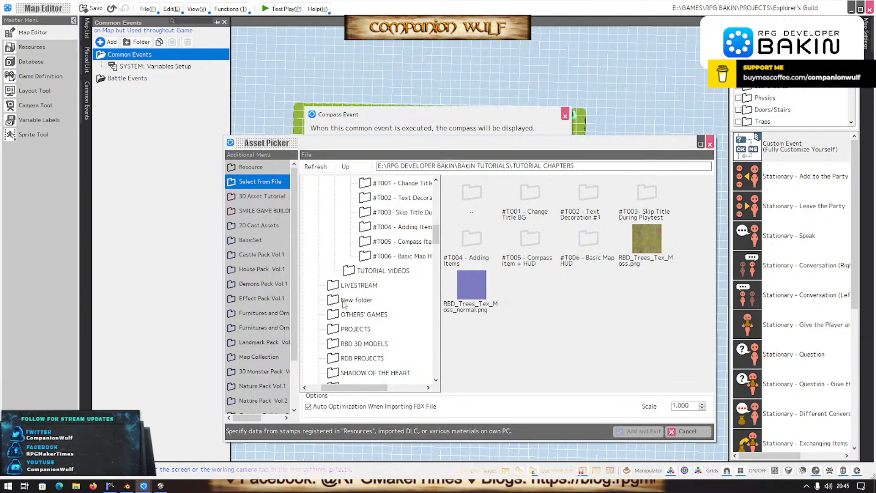
{"action": "double_click", "coordinate": [337, 347]}
{"action": "double_click", "coordinate": [351, 286]}
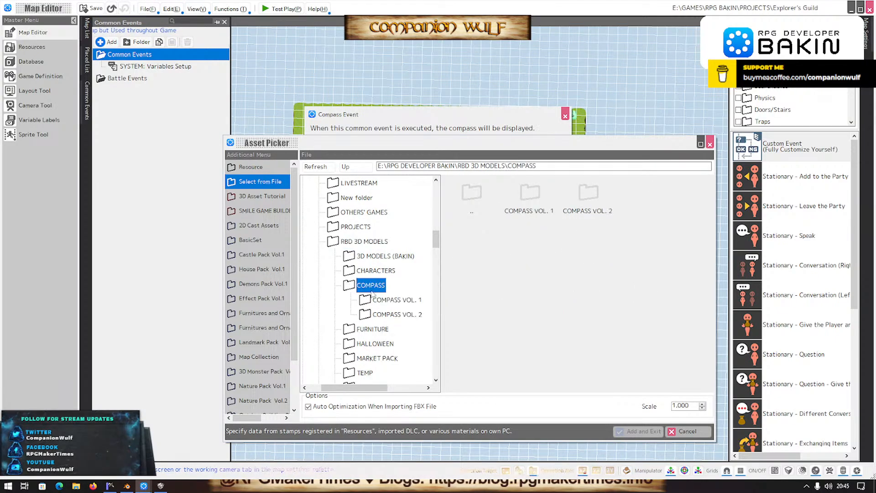
{"action": "double_click", "coordinate": [396, 301]}
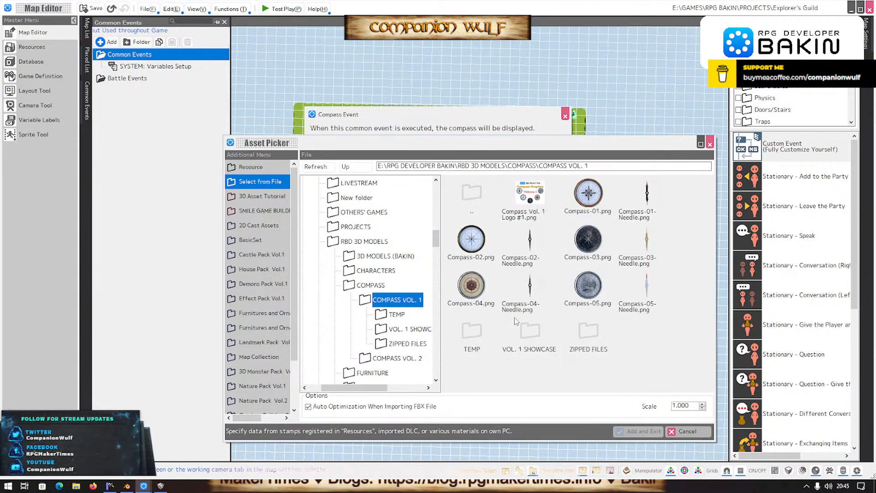
{"action": "left_click", "coordinate": [478, 287]}
{"action": "double_click", "coordinate": [478, 287]}
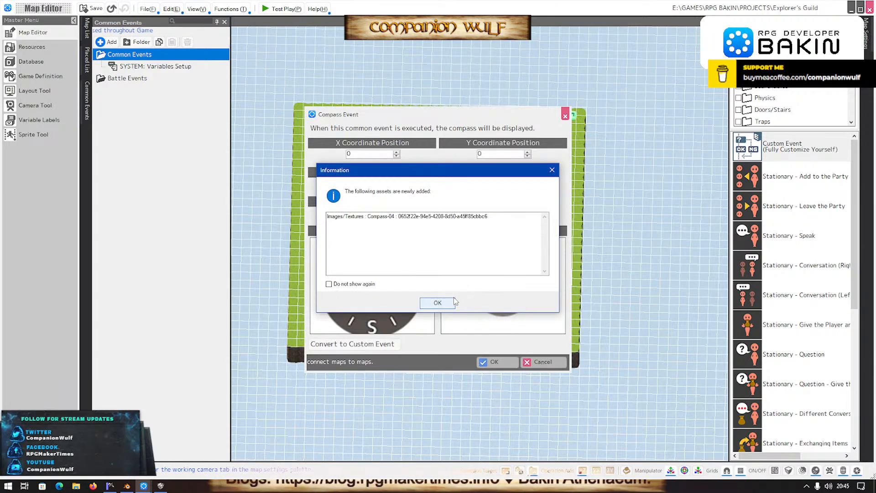
{"action": "left_click", "coordinate": [439, 303]}
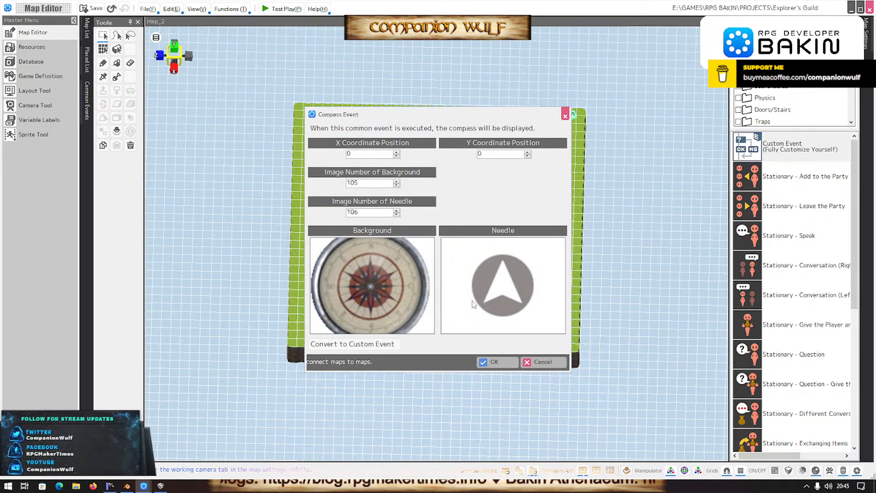
Import Compass-03-Needle.png from the COMPASS VOL. 1 folder as the compass needle and confirm the Compass Event.
{"action": "left_click", "coordinate": [496, 292]}
{"action": "scroll", "coordinate": [363, 282], "scroll_direction": "up", "scroll_amount": 2}
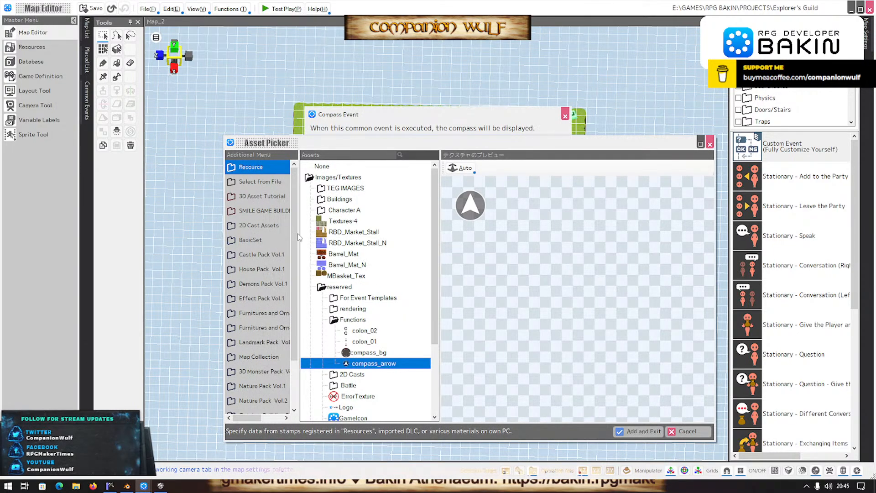
{"action": "left_click", "coordinate": [276, 182]}
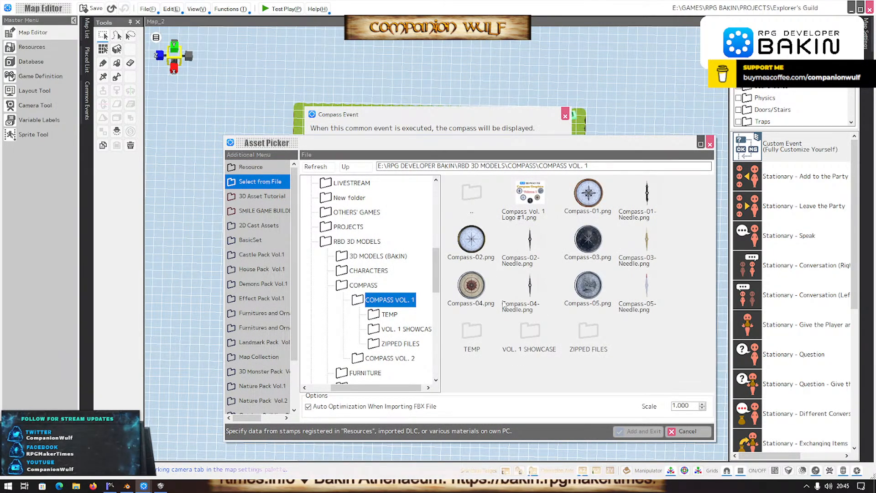
{"action": "double_click", "coordinate": [645, 242]}
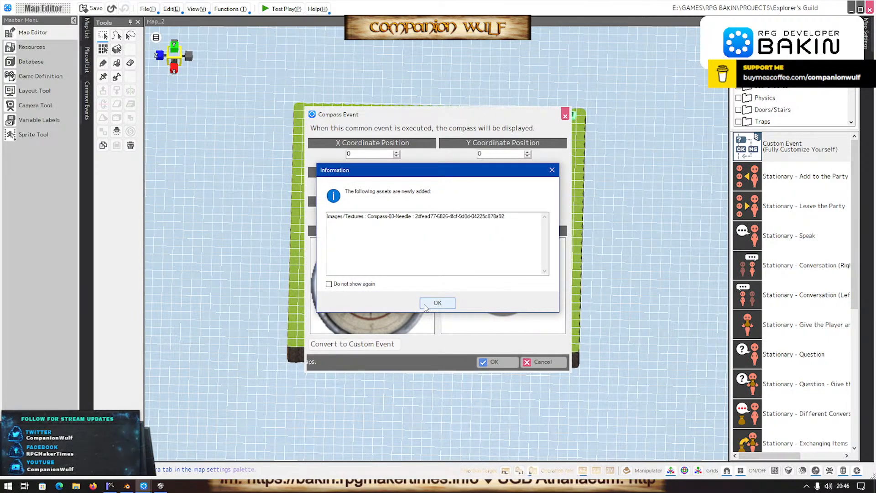
{"action": "left_click", "coordinate": [428, 305]}
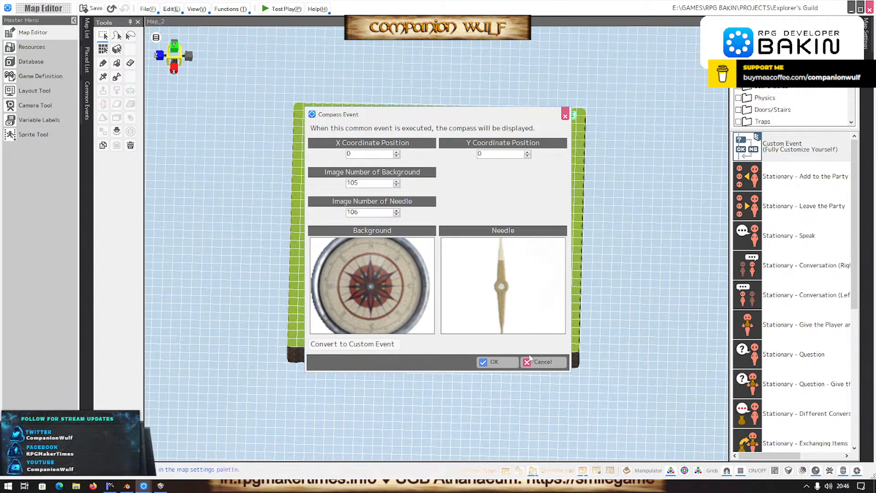
{"action": "left_click", "coordinate": [494, 363]}
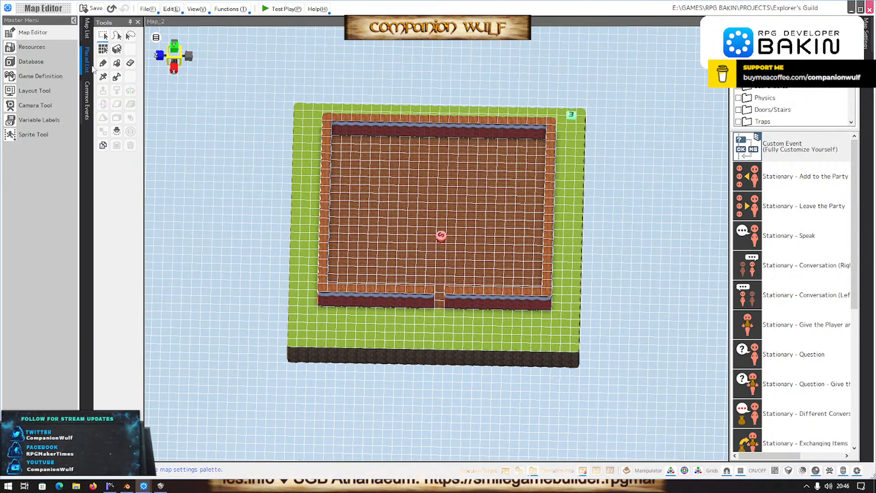
Test play Map_2 and rotate the camera to check the compass needle, and close the player.
{"action": "left_click", "coordinate": [85, 107]}
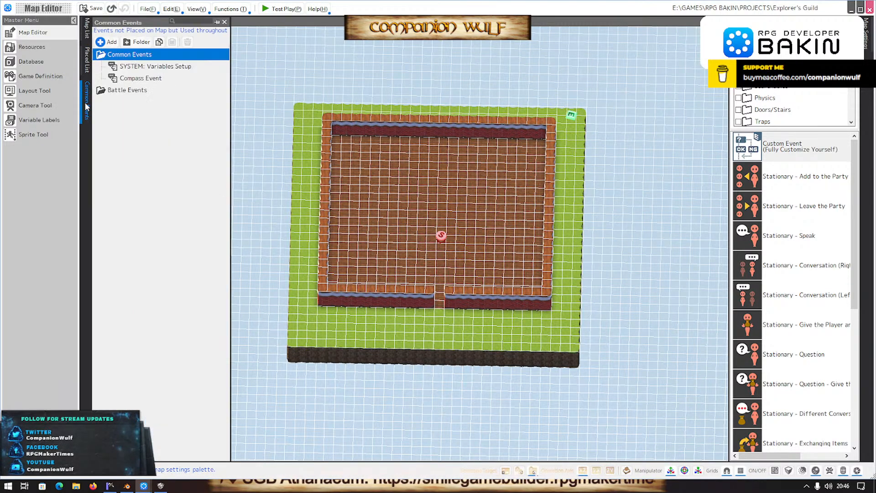
{"action": "left_click", "coordinate": [127, 79]}
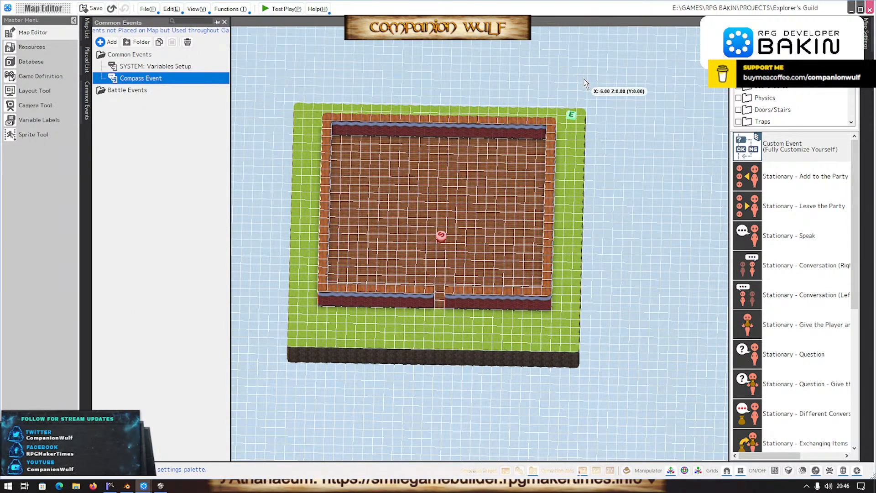
{"action": "left_click", "coordinate": [286, 9]}
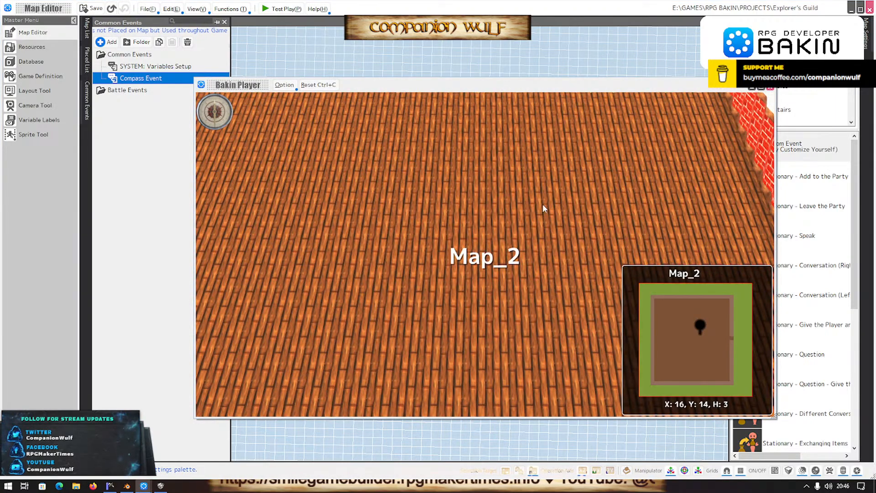
{"action": "mouse_move", "coordinate": [406, 184]}
{"action": "right_mouse_down"}
{"action": "mouse_move", "coordinate": [434, 197]}
{"action": "mouse_move", "coordinate": [412, 186]}
{"action": "mouse_move", "coordinate": [441, 185]}
{"action": "mouse_move", "coordinate": [403, 180]}
{"action": "mouse_move", "coordinate": [422, 184]}
{"action": "right_mouse_up"}
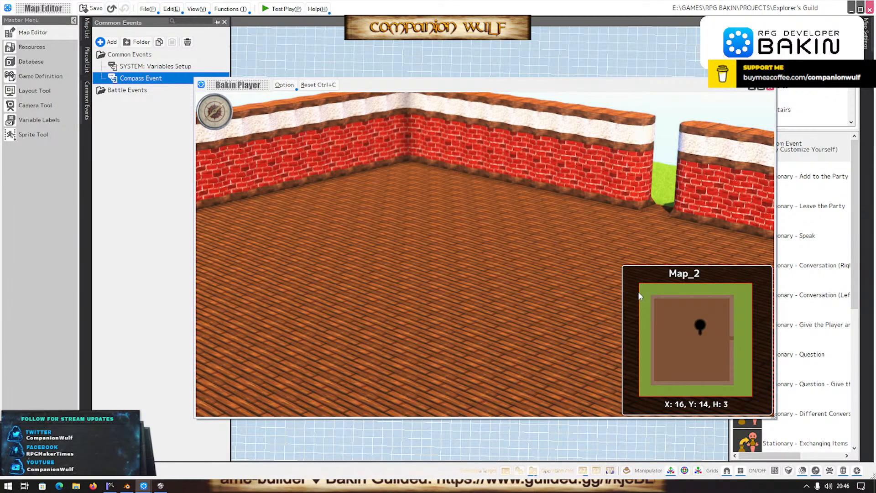
{"action": "left_click", "coordinate": [772, 88]}
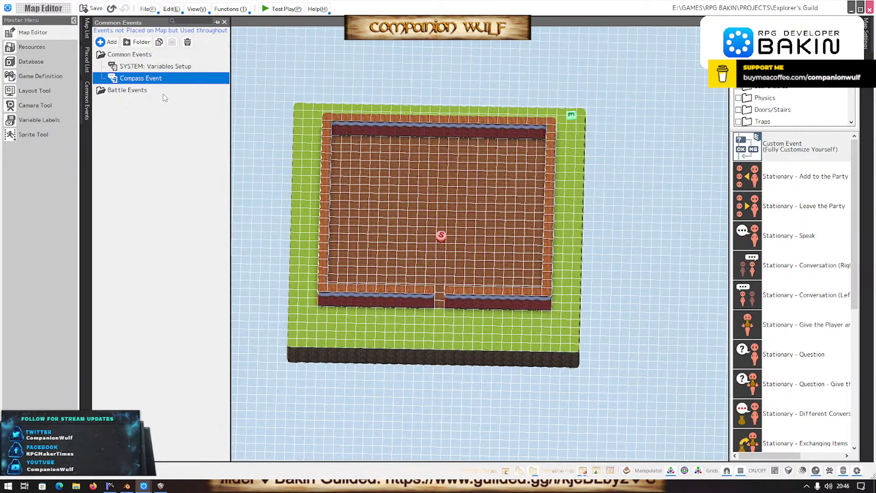
Convert the Compass Event common event to a custom event.
{"action": "double_click", "coordinate": [122, 79]}
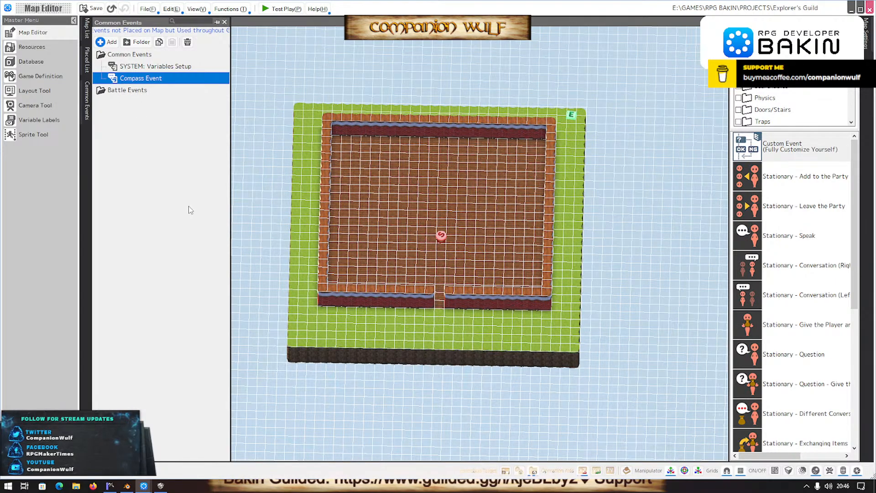
{"action": "left_click", "coordinate": [319, 343]}
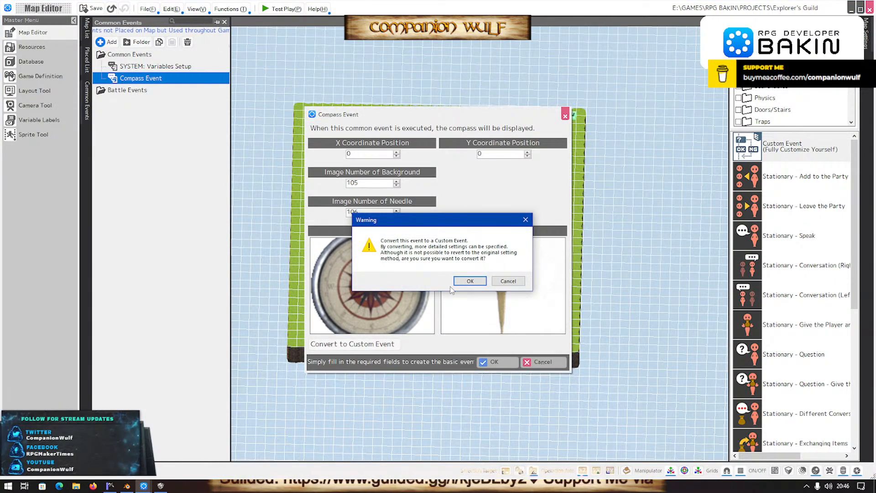
{"action": "left_click", "coordinate": [470, 280]}
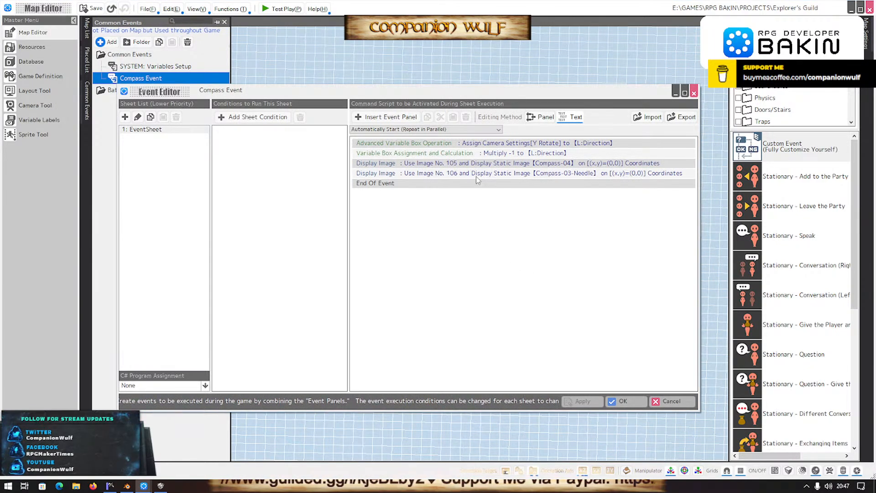
Move the Compass-04 background image to about X 1732, Y 706, confirm the event, and test play the result.
{"action": "left_click", "coordinate": [499, 165]}
{"action": "double_click", "coordinate": [502, 168]}
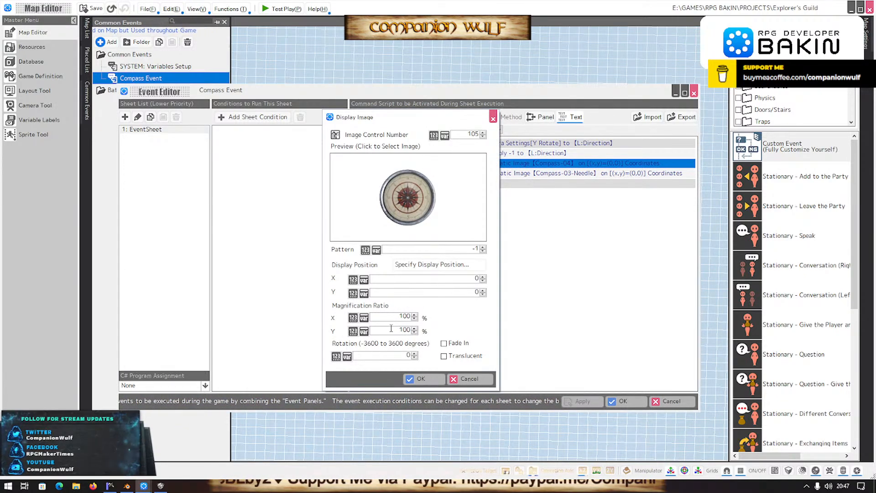
{"action": "left_click", "coordinate": [434, 269]}
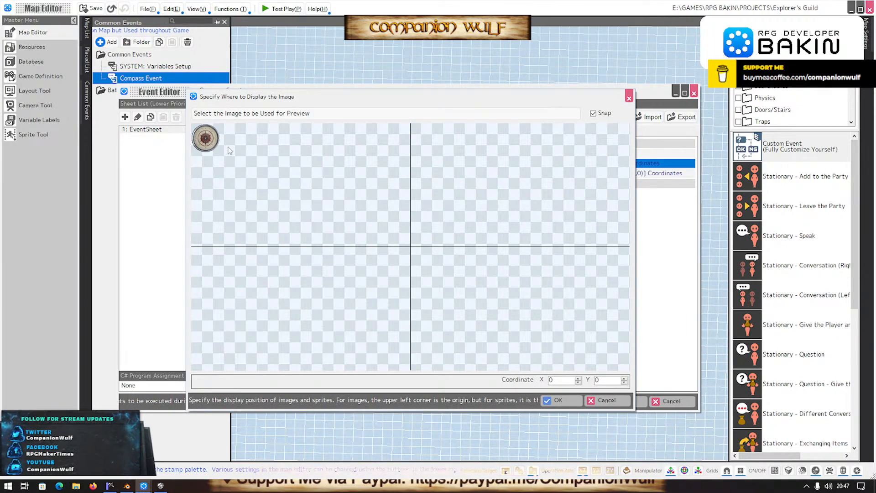
{"action": "left_click_drag", "start_coordinate": [206, 139], "coordinate": [601, 299]}
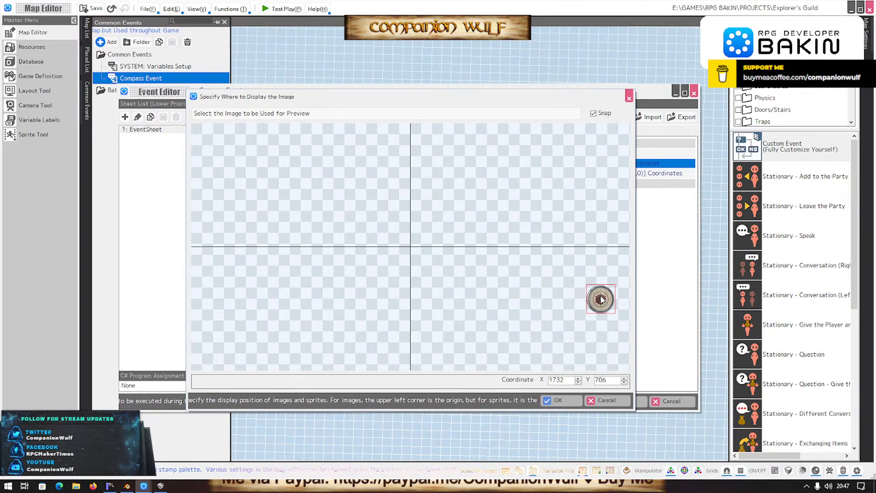
{"action": "left_click", "coordinate": [557, 399]}
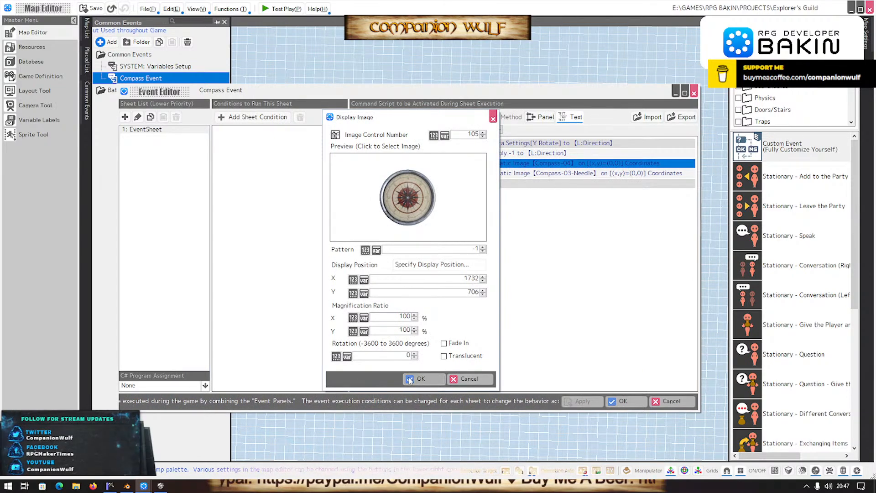
{"action": "left_click", "coordinate": [421, 378]}
{"action": "left_click", "coordinate": [622, 400]}
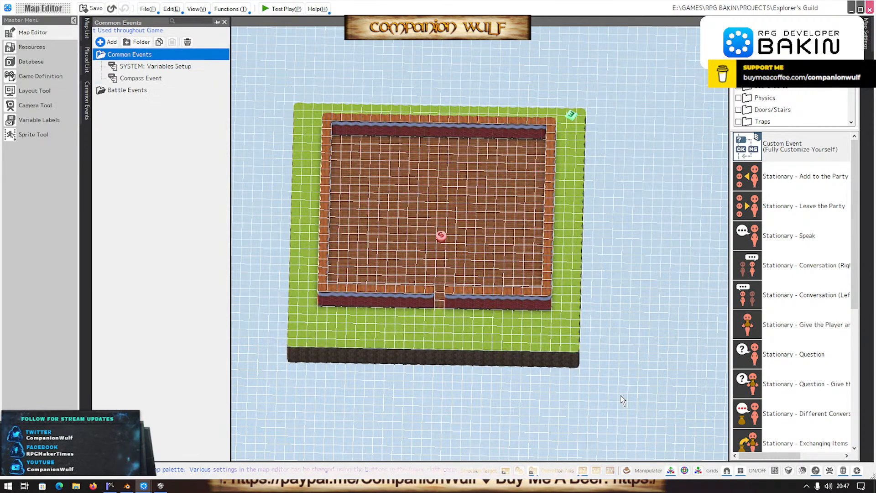
{"action": "left_click", "coordinate": [282, 9]}
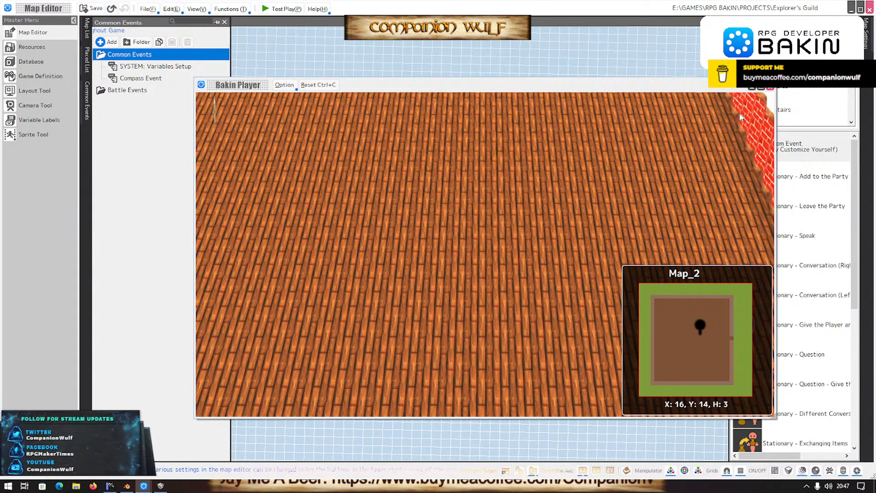
{"action": "left_click", "coordinate": [770, 86]}
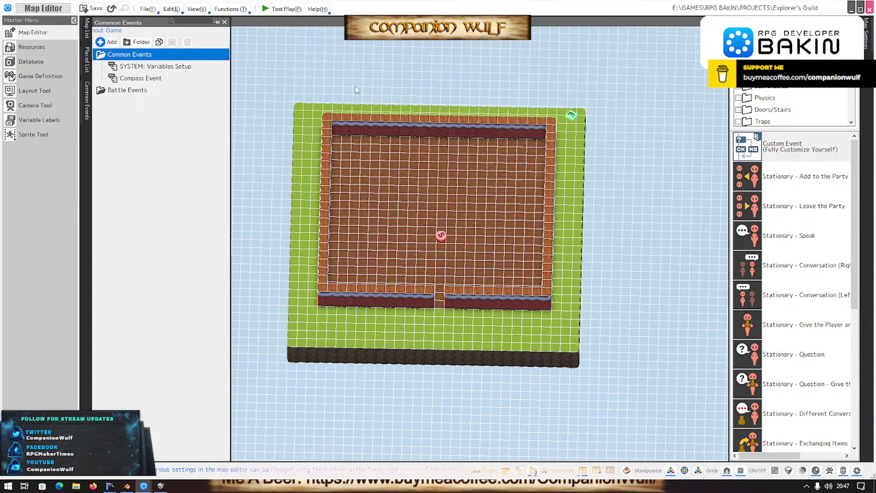
Set the image control number of the Compass-04 background in the Compass Event to 254.
{"action": "double_click", "coordinate": [126, 78]}
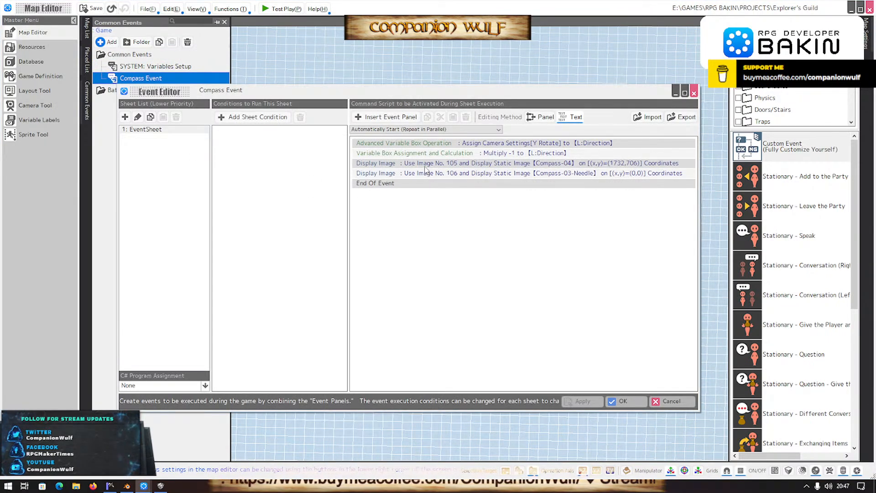
{"action": "double_click", "coordinate": [427, 165]}
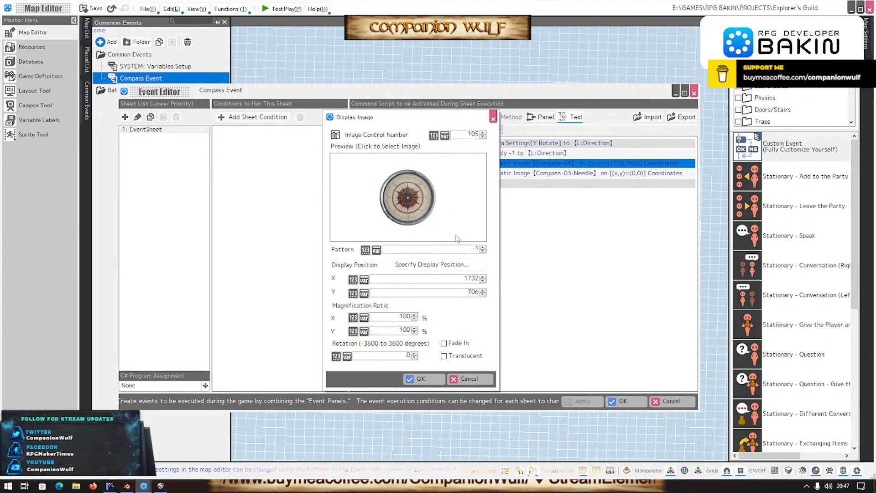
{"action": "left_click", "coordinate": [465, 133]}
{"action": "type", "text": "99999"}
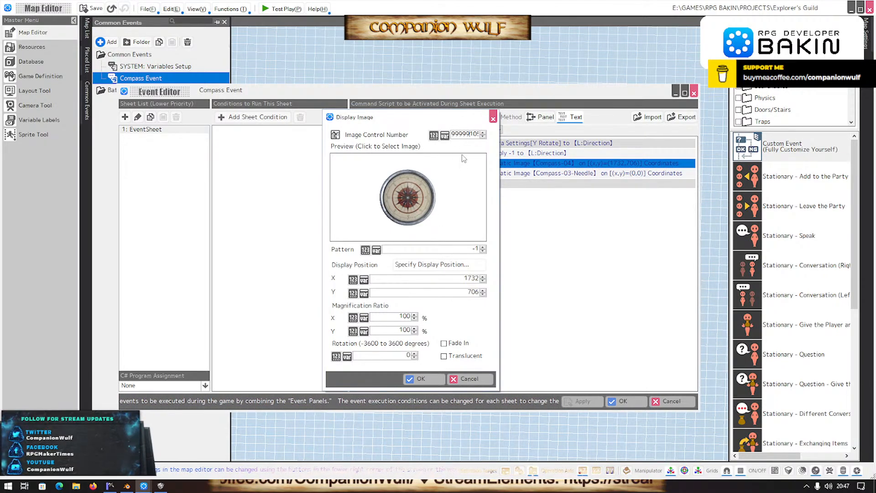
{"action": "left_click", "coordinate": [393, 249]}
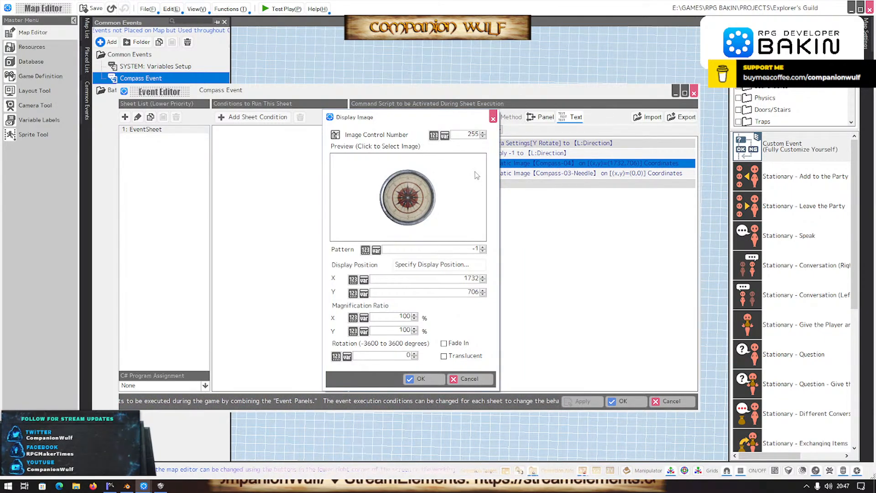
{"action": "left_click", "coordinate": [483, 136]}
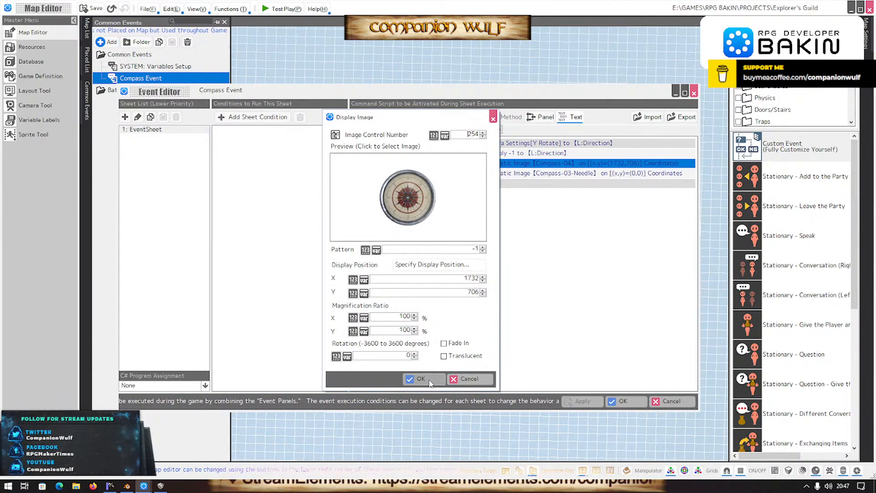
{"action": "left_click", "coordinate": [468, 378]}
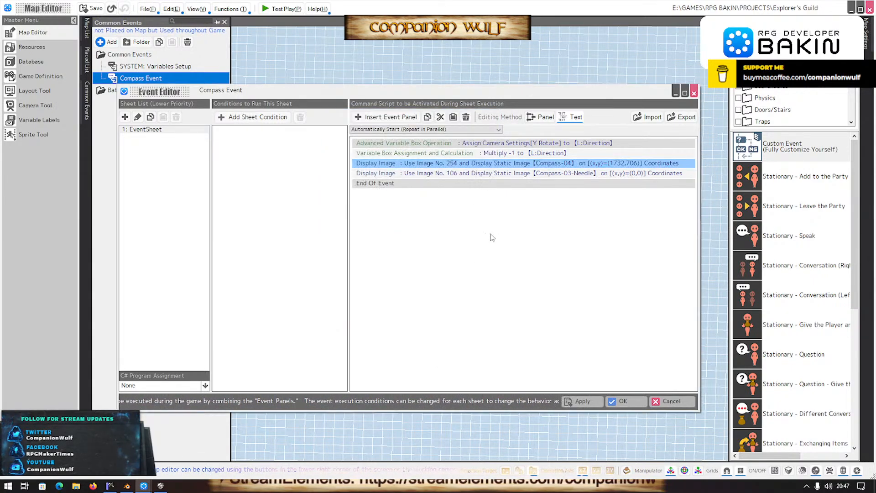
Set the Compass-03-Needle image control number to 255, confirm the event, and test play the map.
{"action": "left_click", "coordinate": [497, 173]}
{"action": "double_click", "coordinate": [495, 175]}
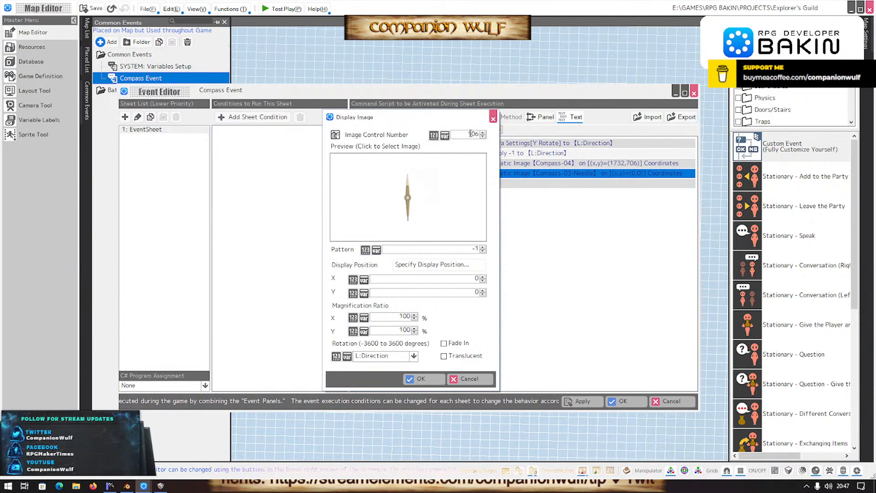
{"action": "type", "text": "255"}
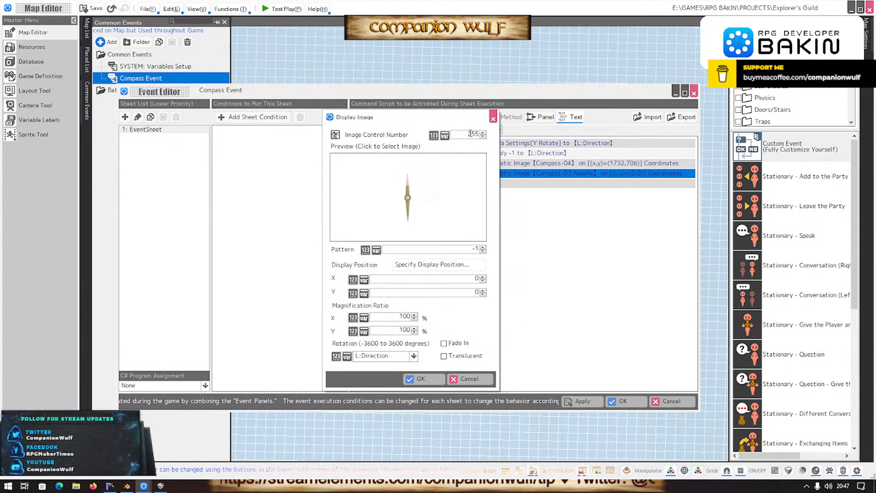
{"action": "left_click", "coordinate": [417, 379]}
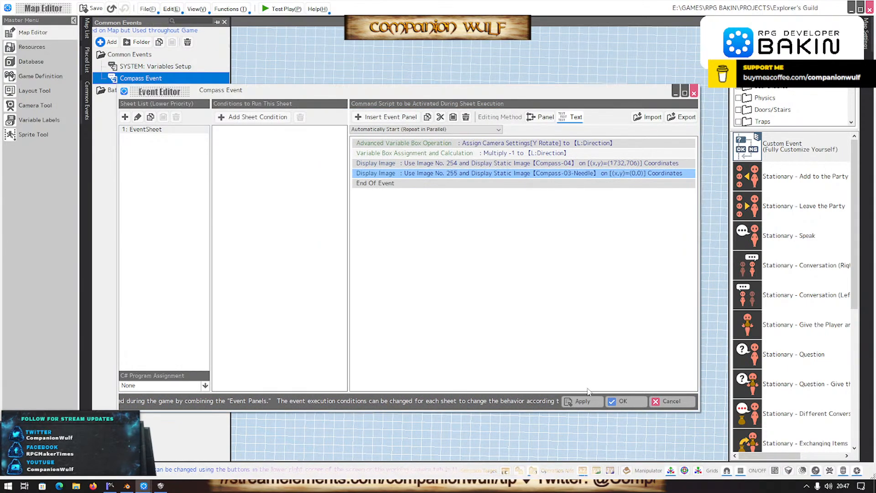
{"action": "left_click", "coordinate": [622, 401]}
{"action": "left_click", "coordinate": [282, 8]}
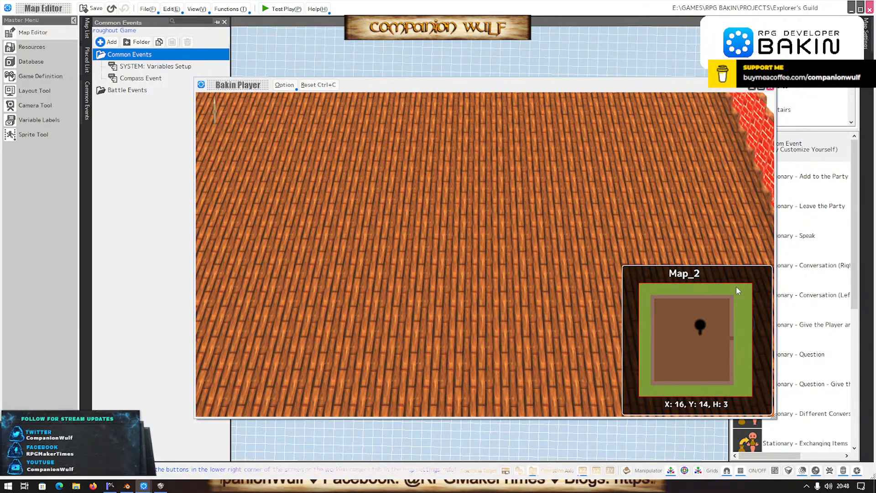
{"action": "left_click", "coordinate": [769, 89]}
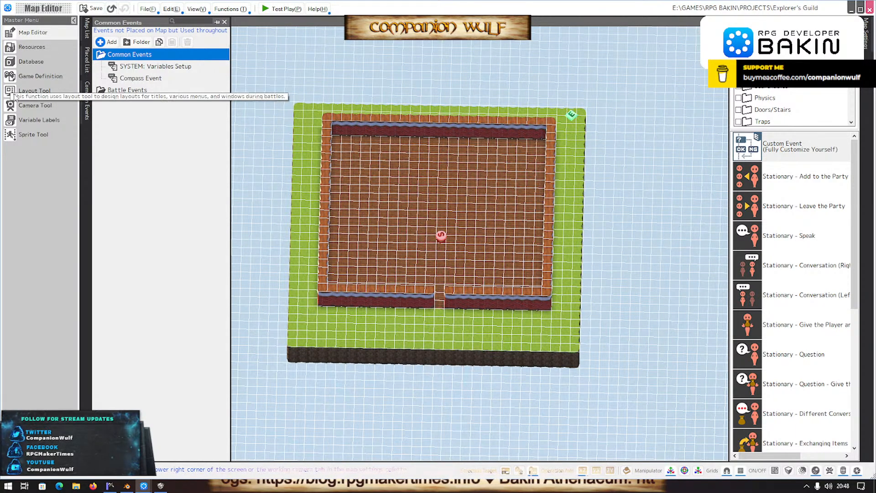
Rename the coordinates text panel TextPanel_1 in the Minimap layout as Map Coords.
{"action": "left_click", "coordinate": [32, 91]}
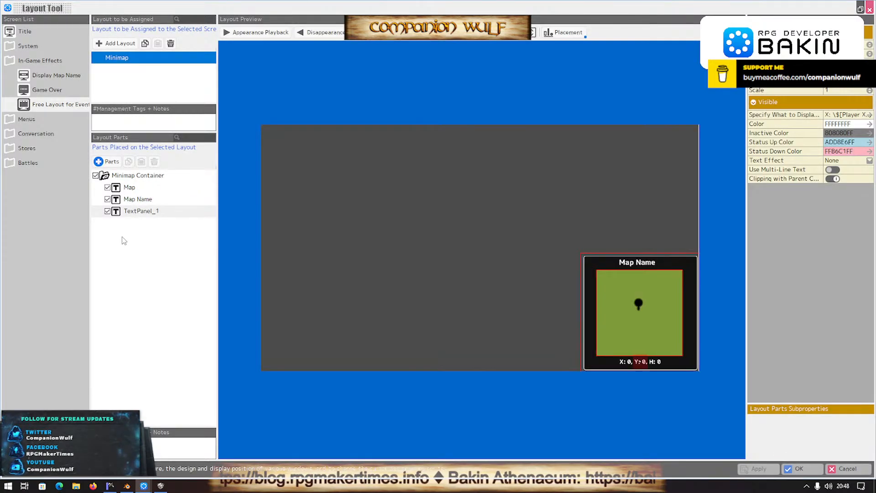
{"action": "left_click", "coordinate": [137, 176]}
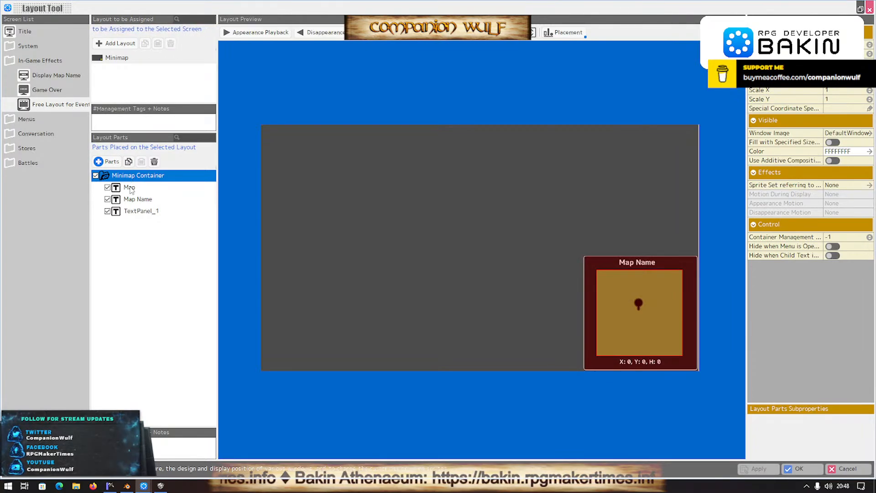
{"action": "left_click", "coordinate": [138, 213]}
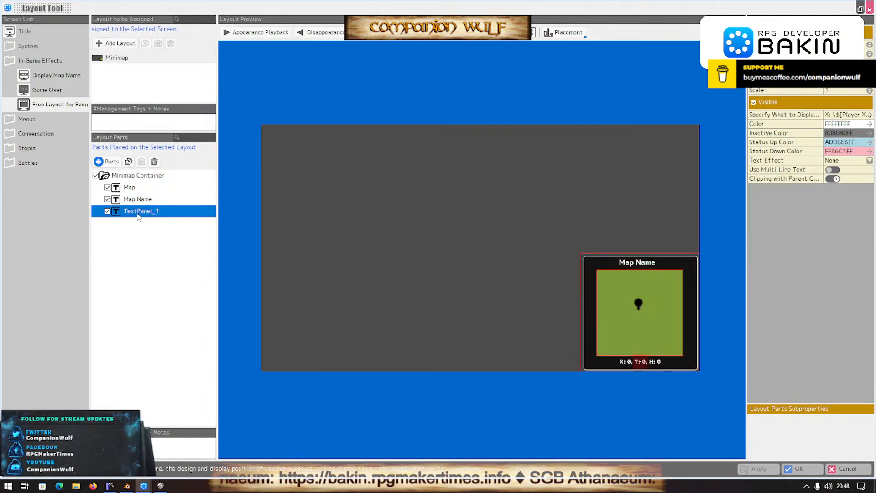
{"action": "left_click", "coordinate": [138, 213]}
{"action": "type", "text": "Map Co"}
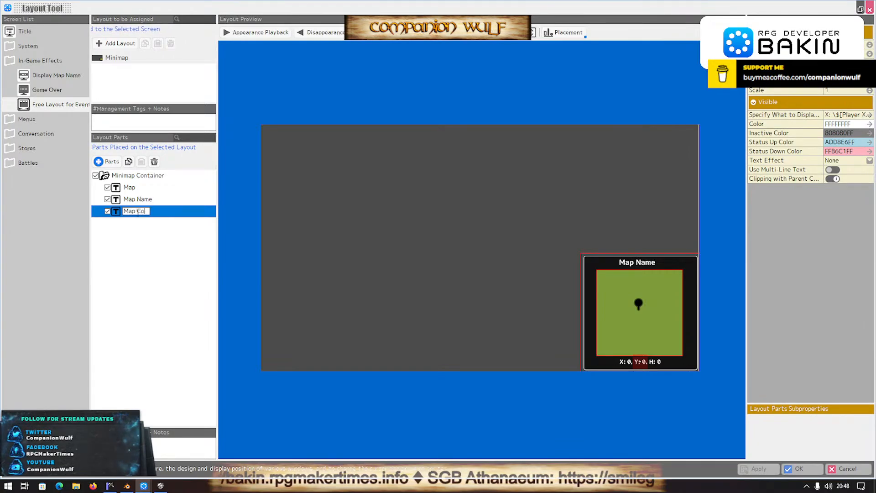
{"action": "type", "text": "ords"}
{"action": "key", "text": "Return"}
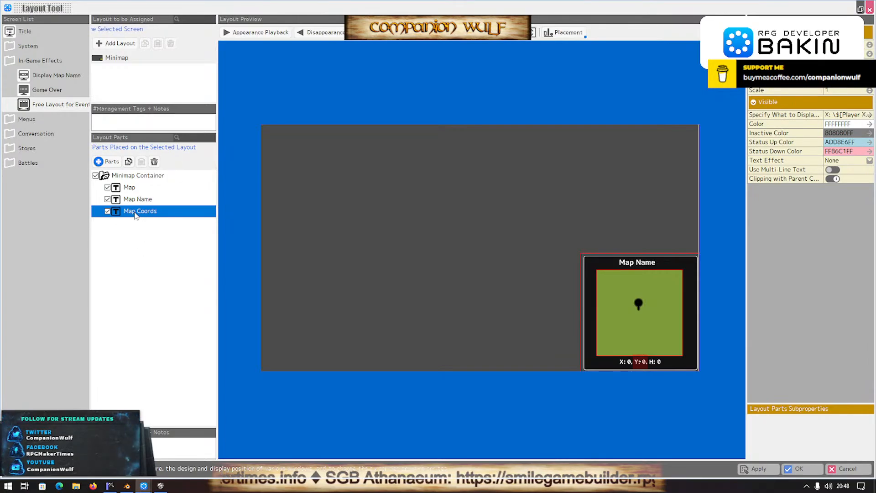
Try adding a Container for Rendering inside the Minimap Container, and delete it again.
{"action": "left_click", "coordinate": [114, 164]}
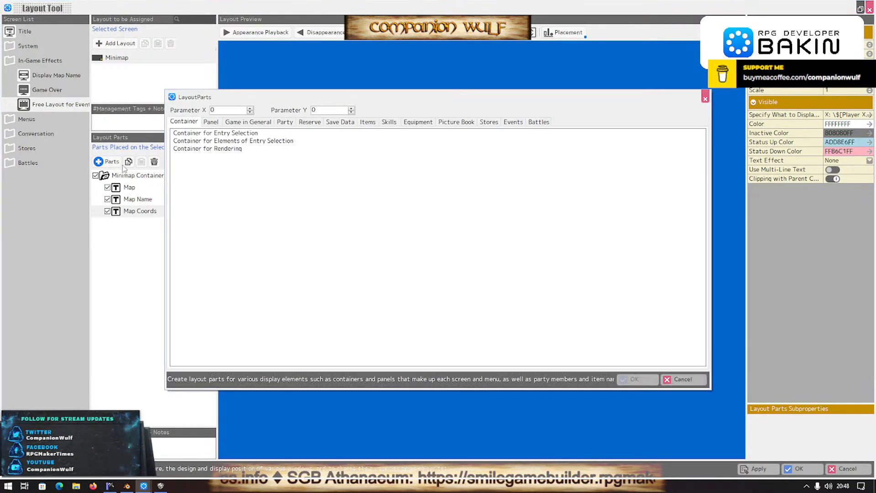
{"action": "left_click", "coordinate": [223, 149]}
{"action": "left_click", "coordinate": [634, 379]}
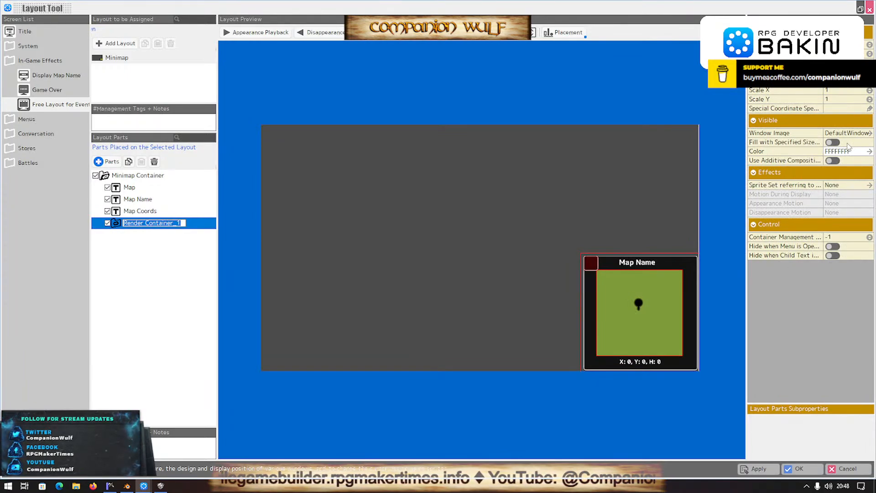
{"action": "left_click", "coordinate": [155, 162]}
Try adding a Panel for Rendering Sprites inside the Minimap Container, and delete it again.
{"action": "left_click", "coordinate": [99, 162]}
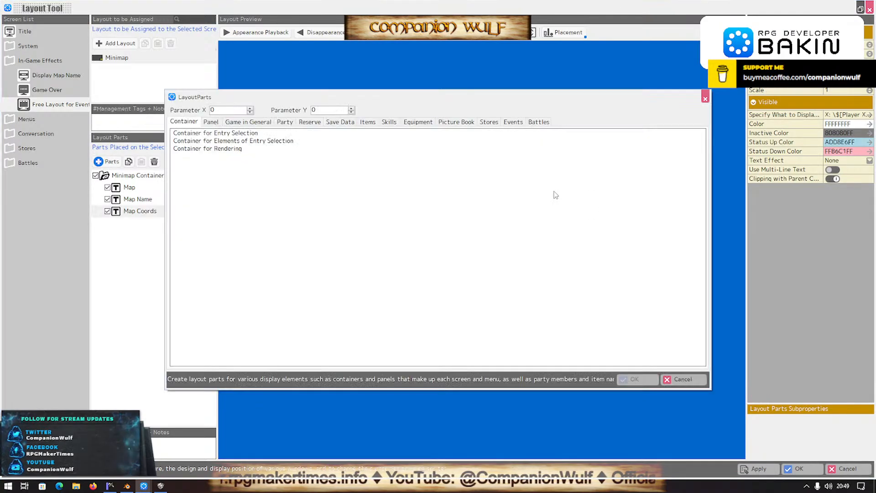
{"action": "left_click", "coordinate": [210, 121]}
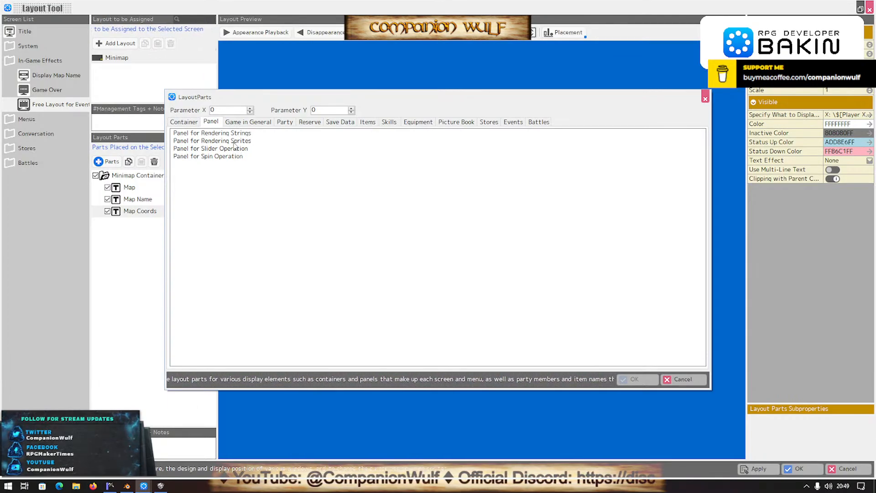
{"action": "left_click", "coordinate": [234, 142]}
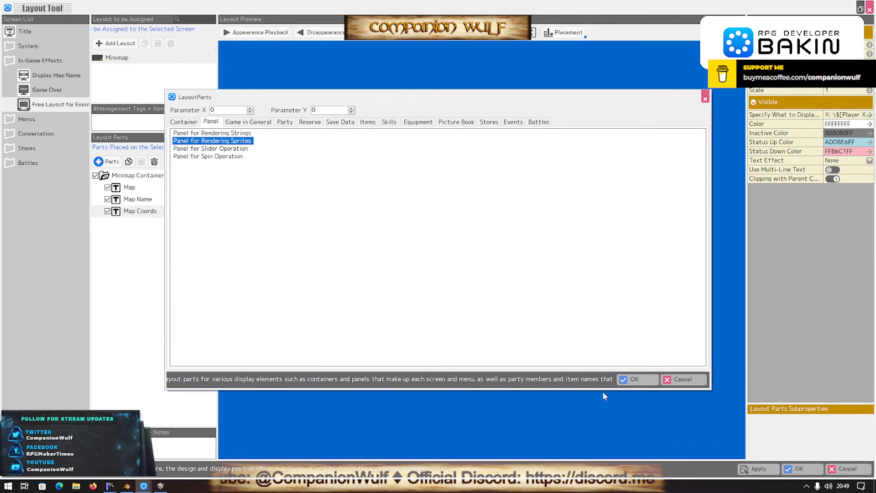
{"action": "left_click", "coordinate": [631, 380]}
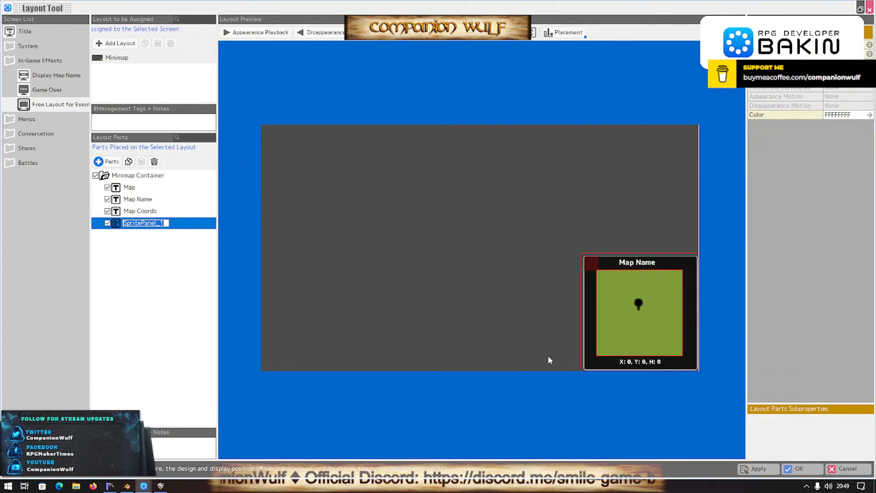
{"action": "left_click", "coordinate": [155, 161]}
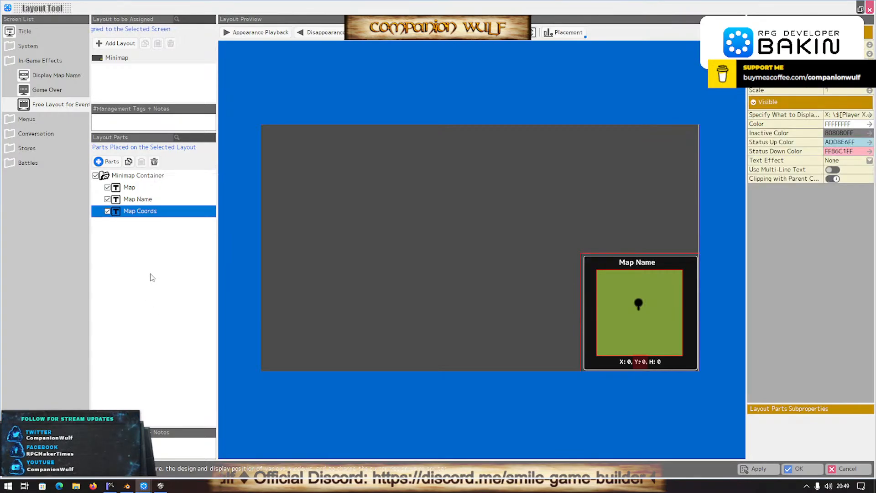
Try adding a Container for Entry Selection inside the Minimap Container, with its window image set to None.
{"action": "left_click", "coordinate": [109, 162]}
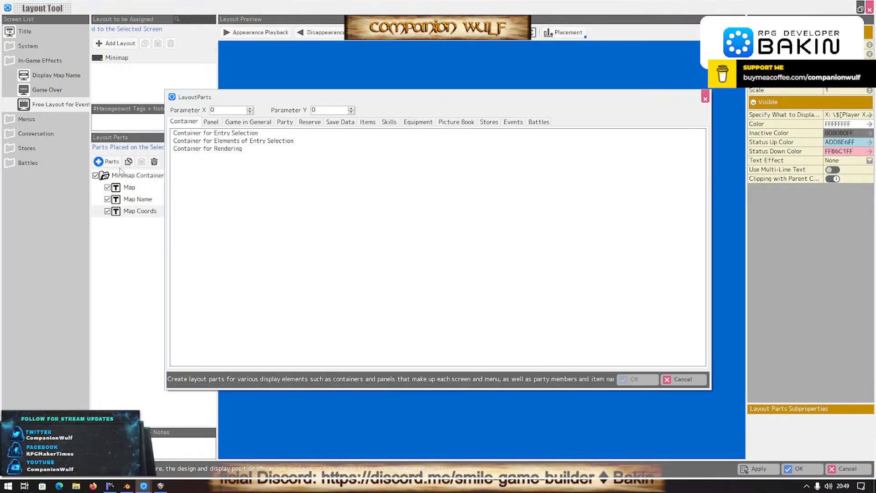
{"action": "left_click", "coordinate": [235, 134]}
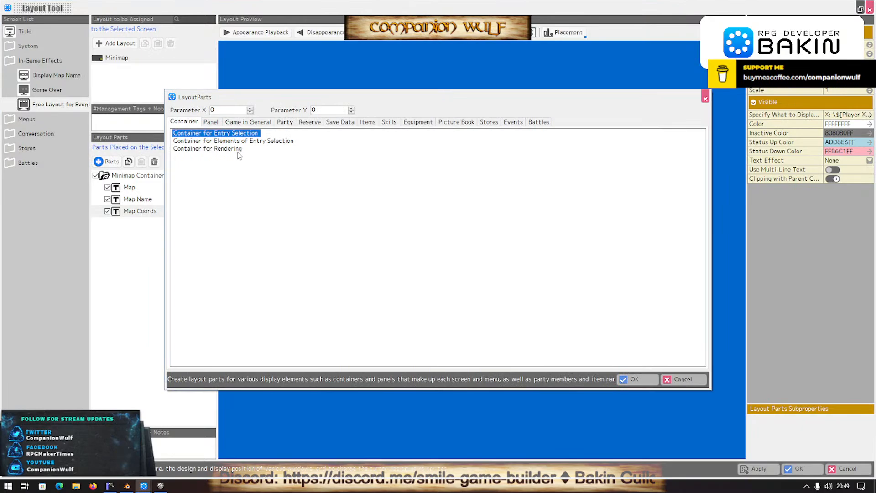
{"action": "left_click", "coordinate": [631, 380]}
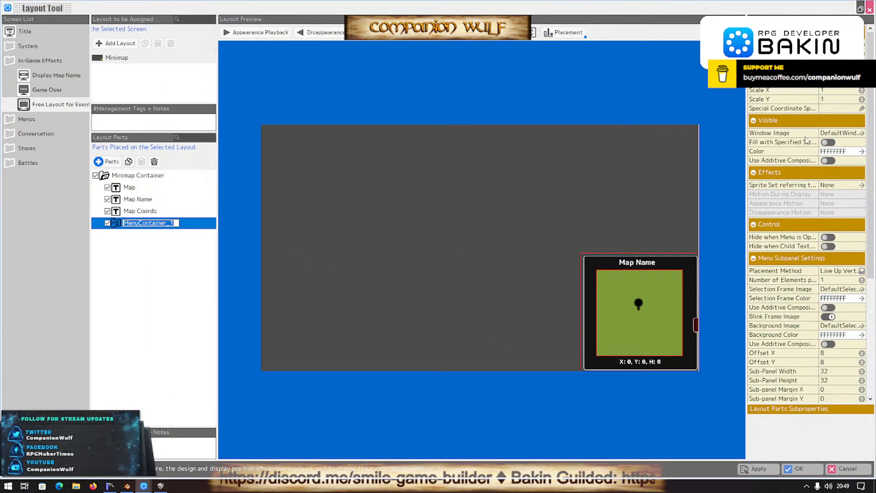
{"action": "left_click", "coordinate": [856, 135]}
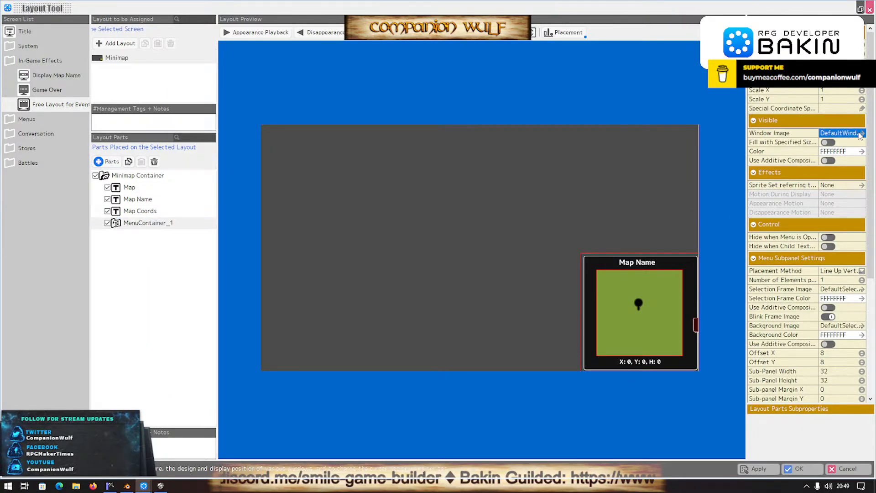
{"action": "left_click", "coordinate": [860, 134]}
{"action": "scroll", "coordinate": [374, 197], "scroll_direction": "up", "scroll_amount": 6}
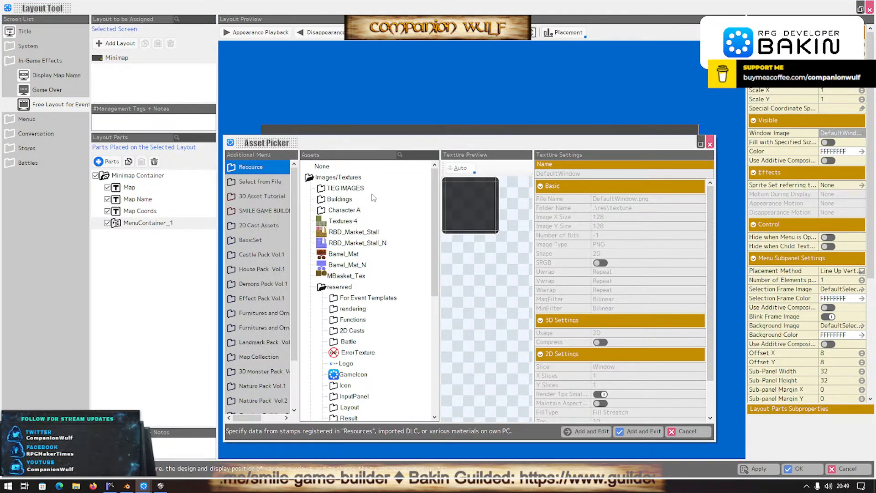
{"action": "left_click", "coordinate": [329, 168]}
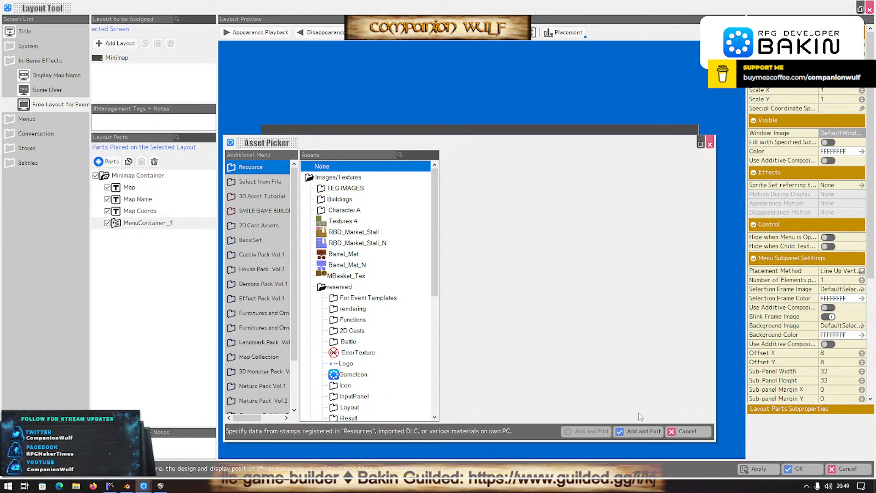
{"action": "left_click", "coordinate": [638, 431]}
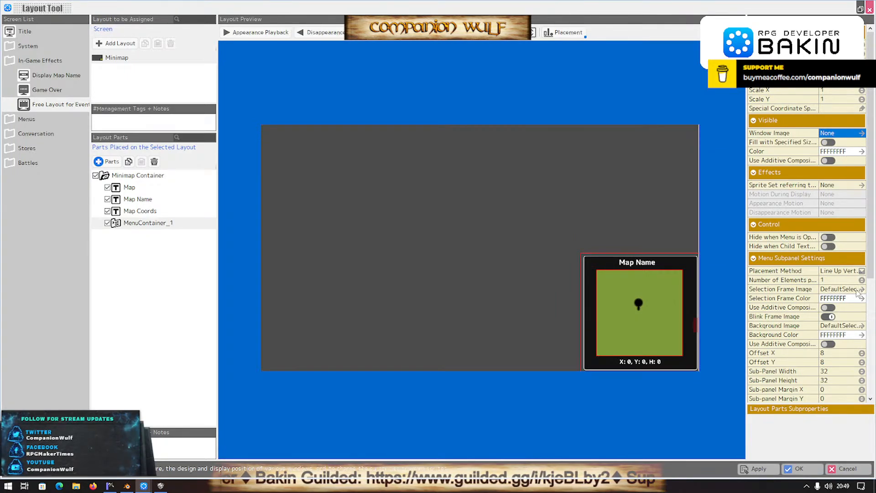
Look through the entry selection container's properties, and delete it from the Minimap layout.
{"action": "scroll", "coordinate": [854, 307], "scroll_direction": "down", "scroll_amount": 5}
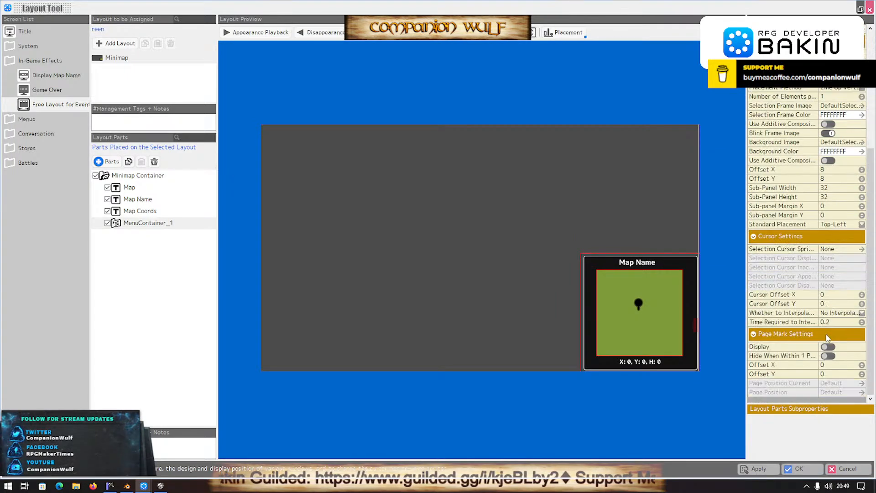
{"action": "scroll", "coordinate": [847, 245], "scroll_direction": "up", "scroll_amount": 5}
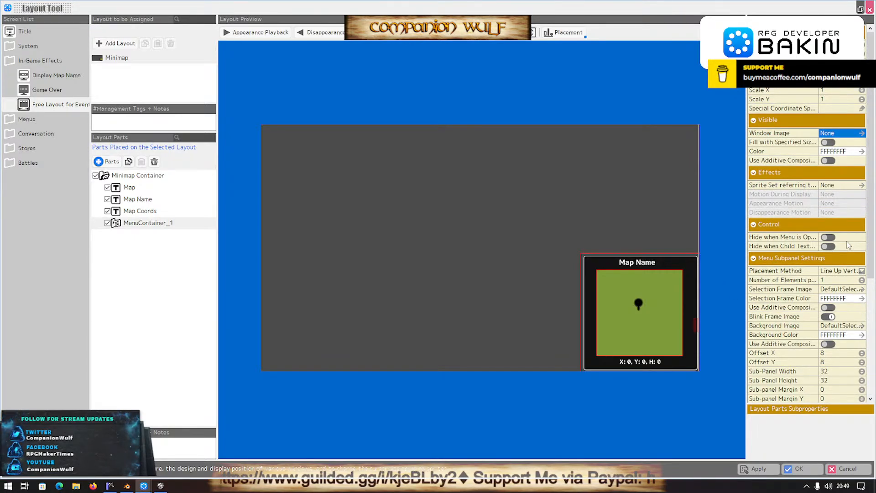
{"action": "left_click", "coordinate": [148, 223]}
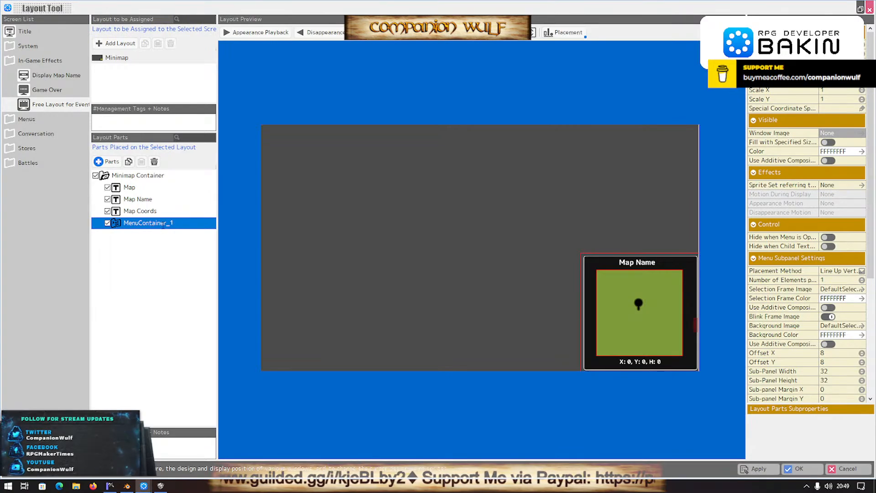
{"action": "left_click", "coordinate": [148, 223]}
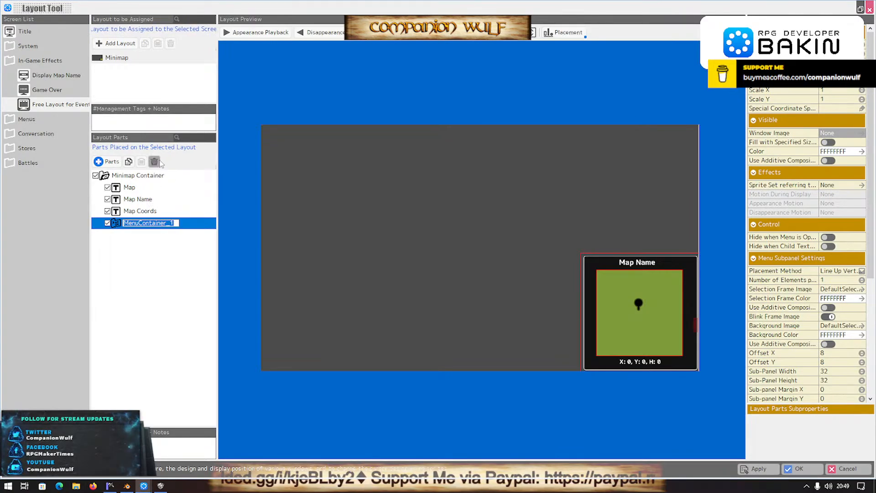
{"action": "left_click", "coordinate": [154, 162]}
Try adding a Container for Elements of Entry Selection inside the Minimap Container.
{"action": "left_click", "coordinate": [108, 161]}
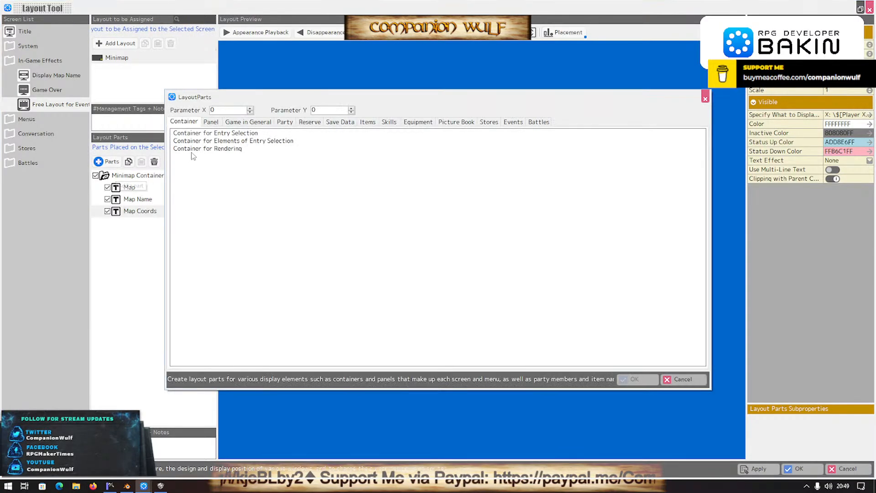
{"action": "left_click", "coordinate": [211, 122]}
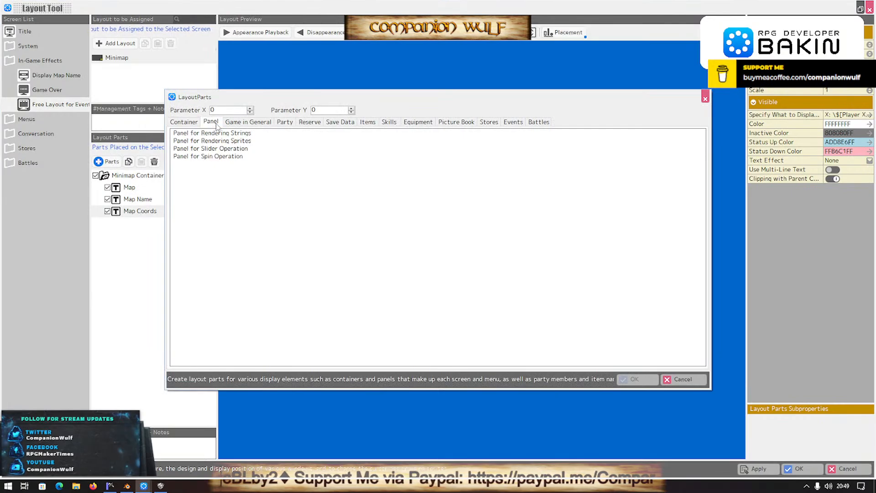
{"action": "left_click", "coordinate": [185, 122]}
{"action": "left_click", "coordinate": [233, 141]}
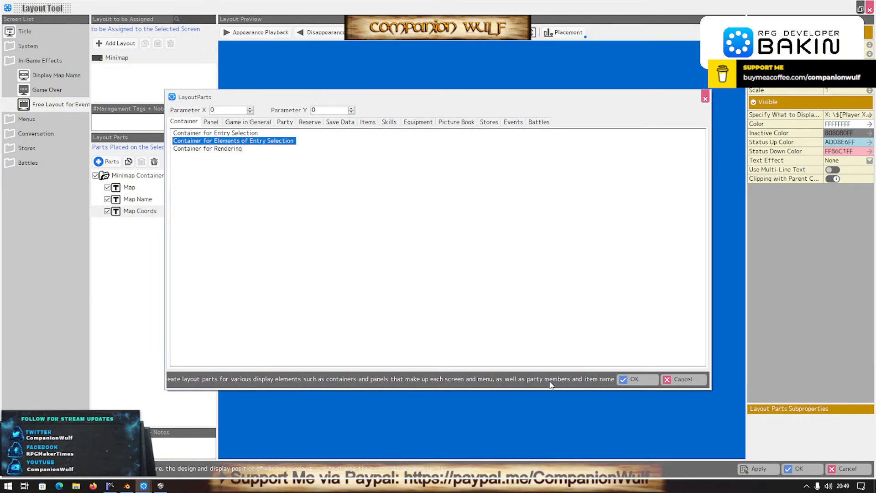
{"action": "left_click", "coordinate": [621, 378]}
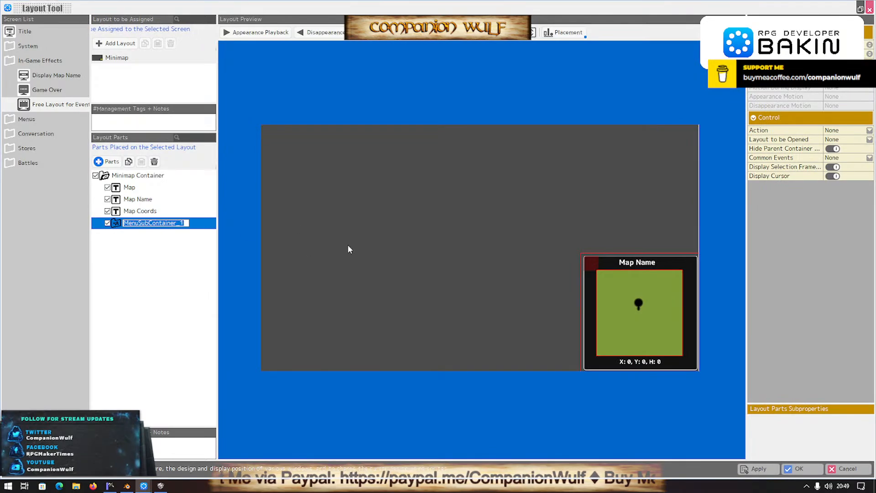
Set the new container's action to the Close and Call option and its common event to Compass Event.
{"action": "left_click", "coordinate": [848, 131]}
{"action": "left_click", "coordinate": [856, 131]}
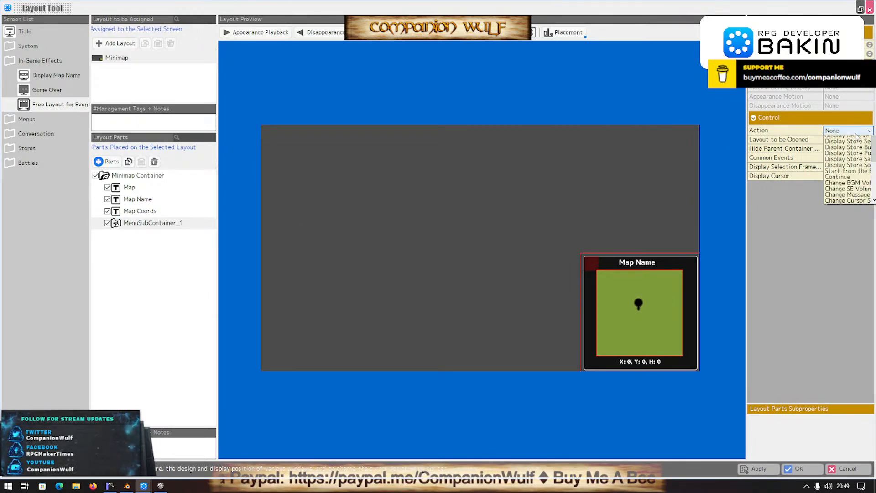
{"action": "left_click", "coordinate": [849, 179]}
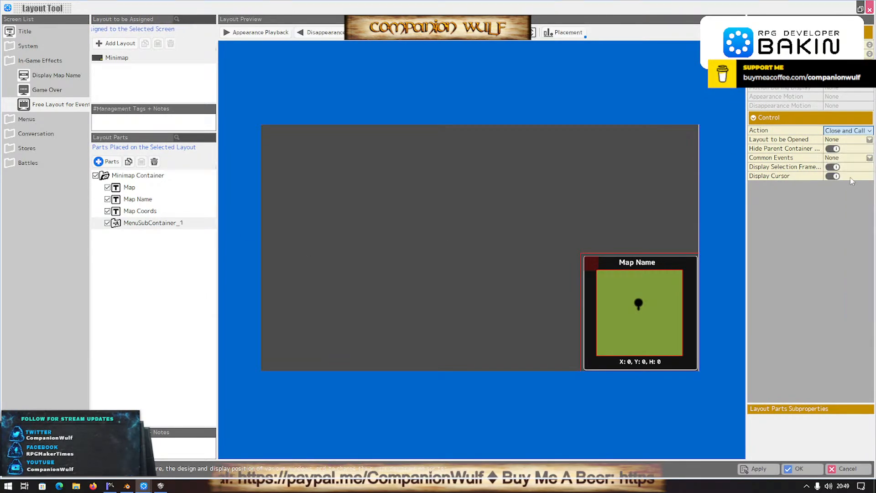
{"action": "left_click", "coordinate": [851, 159]}
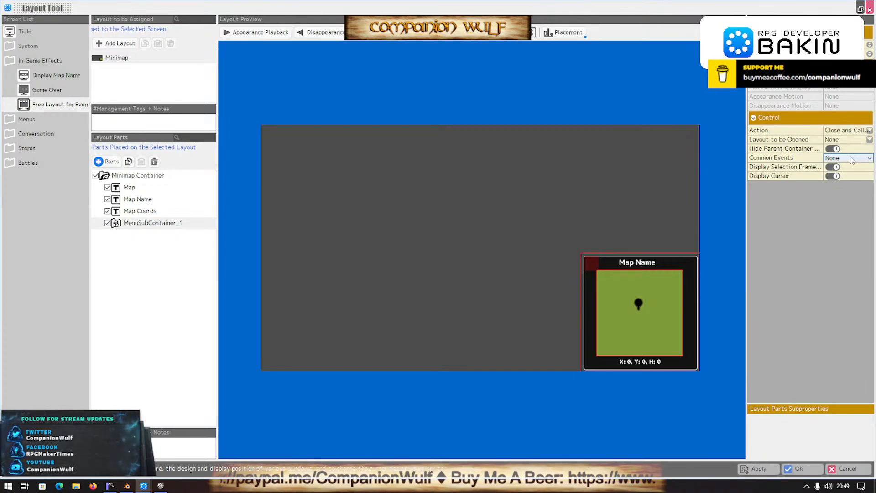
{"action": "left_click", "coordinate": [851, 159]}
{"action": "left_click", "coordinate": [844, 178]}
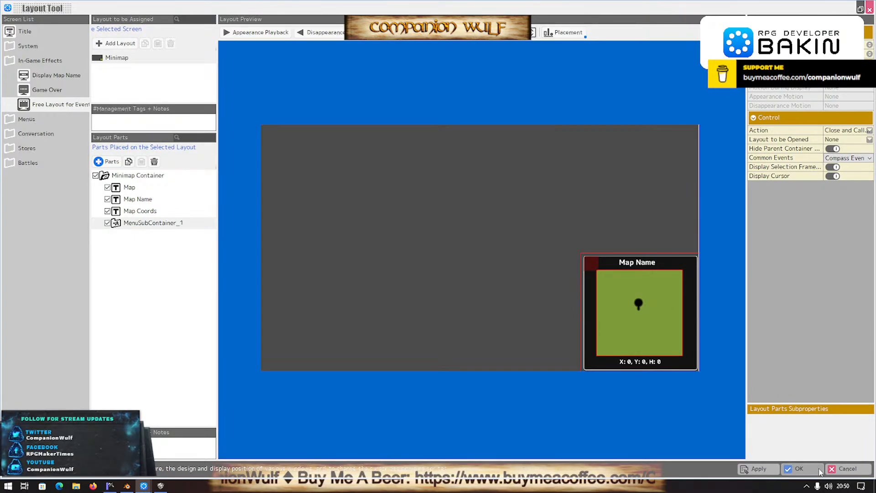
Confirm the layout changes and test play the map to check whether the compass appears with the minimap.
{"action": "left_click", "coordinate": [799, 469]}
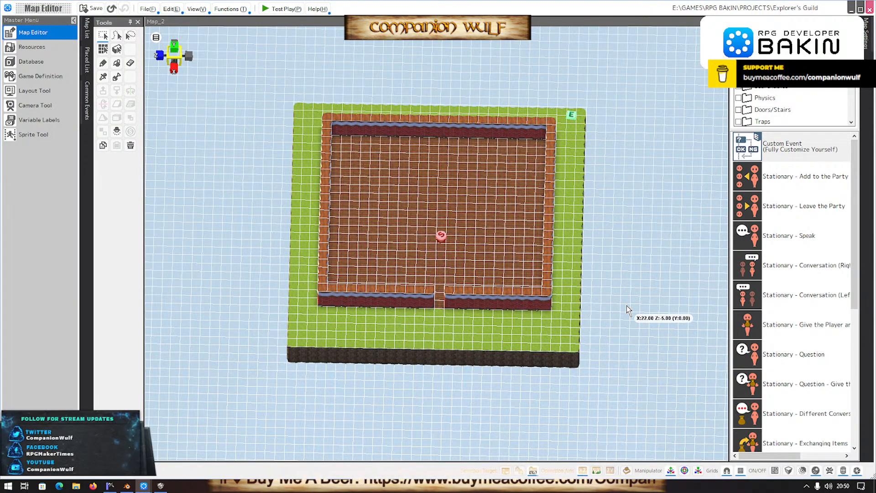
{"action": "left_click", "coordinate": [286, 9]}
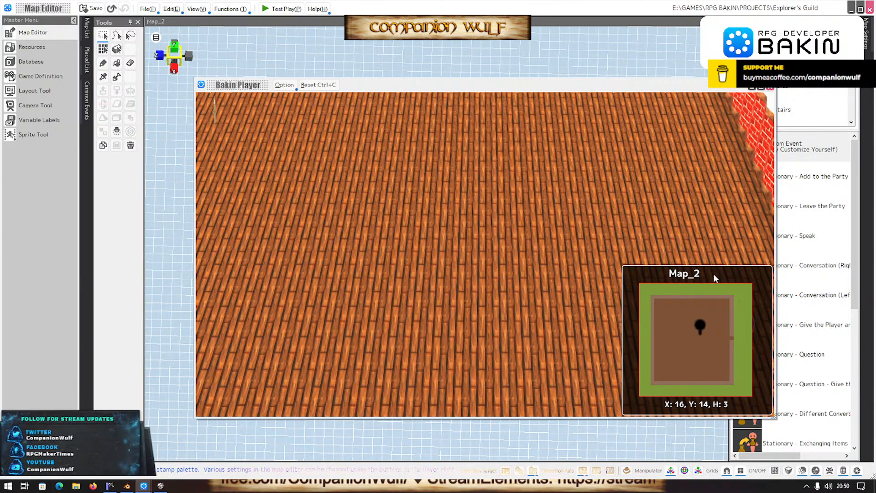
{"action": "left_click", "coordinate": [770, 88]}
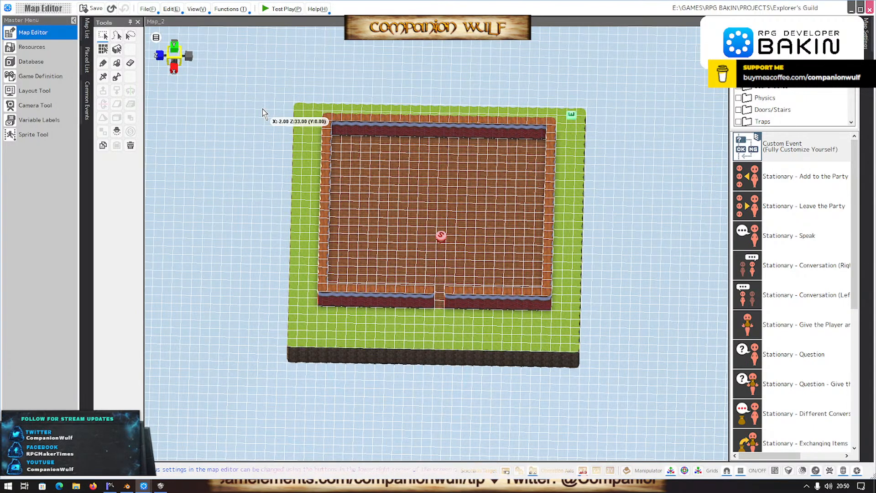
Delete the MenuSubContainer_1 part from the Minimap layout and confirm the layout.
{"action": "left_click", "coordinate": [59, 90]}
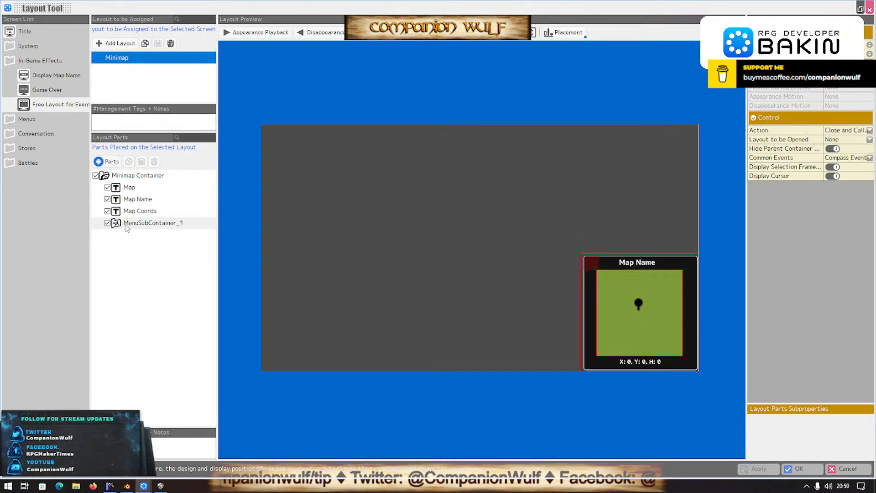
{"action": "left_click", "coordinate": [128, 223]}
{"action": "left_click", "coordinate": [140, 211]}
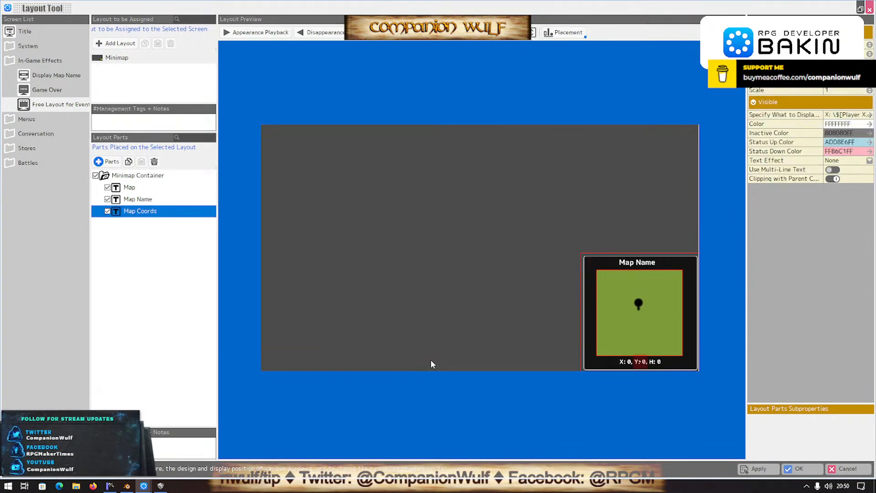
{"action": "left_click", "coordinate": [805, 471]}
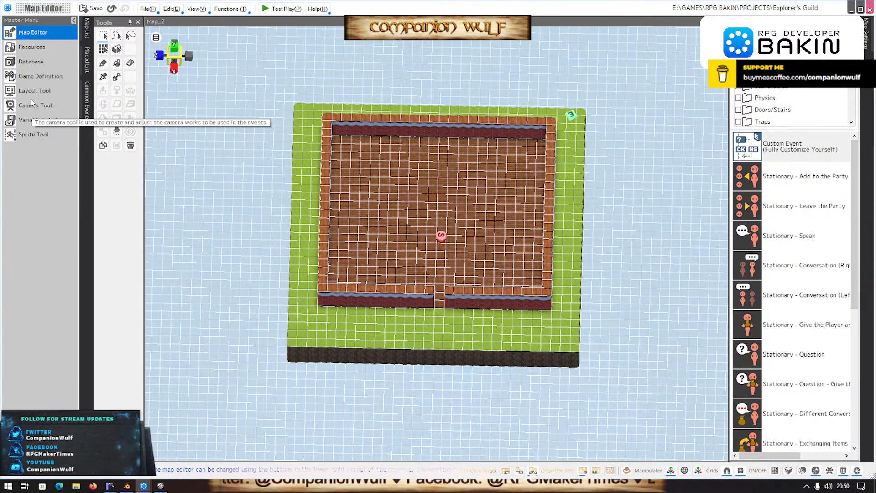
Set the Compass Event common event's start condition to No Trigger (Execute from Another Event) and confirm it.
{"action": "left_click", "coordinate": [85, 93]}
{"action": "double_click", "coordinate": [130, 78]}
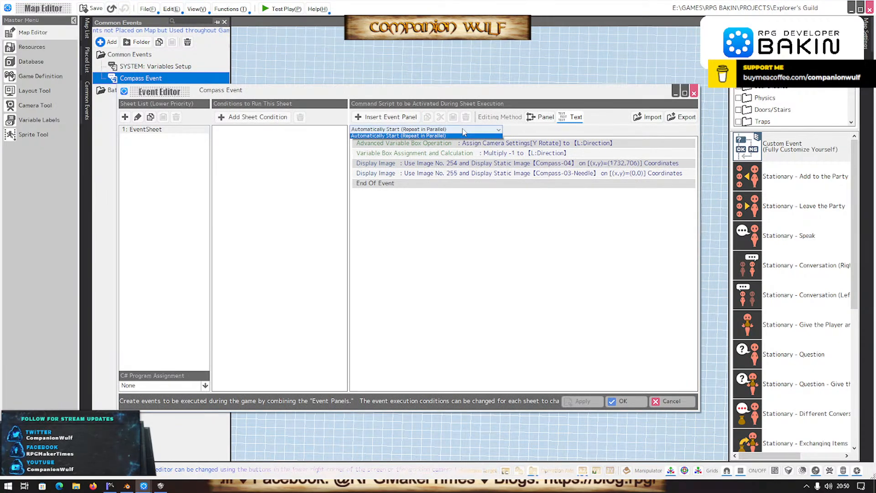
{"action": "left_click", "coordinate": [396, 129]}
{"action": "left_click", "coordinate": [396, 136]}
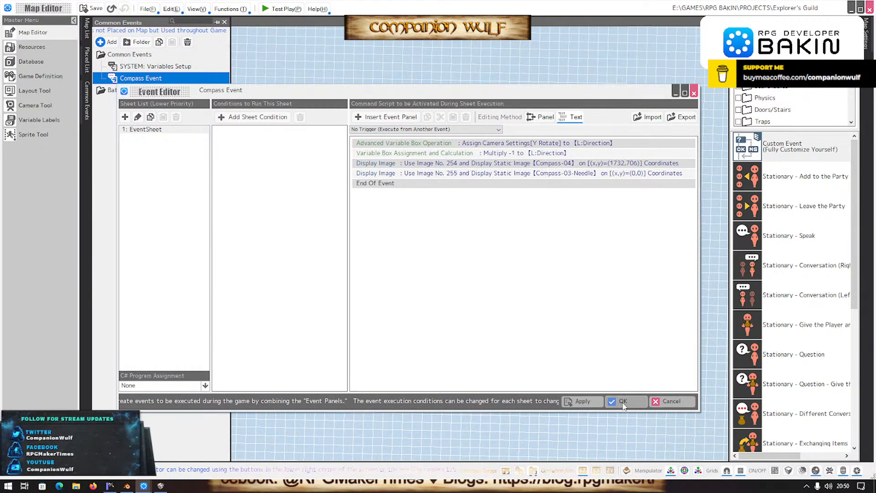
{"action": "left_click", "coordinate": [628, 402]}
Fill the doorway gap in the room's right-hand wall, seen from above, by raising HSP-002-06_Tri-Skirting terrain to the full wall height.
{"action": "scroll", "coordinate": [454, 361], "scroll_direction": "up", "scroll_amount": 3}
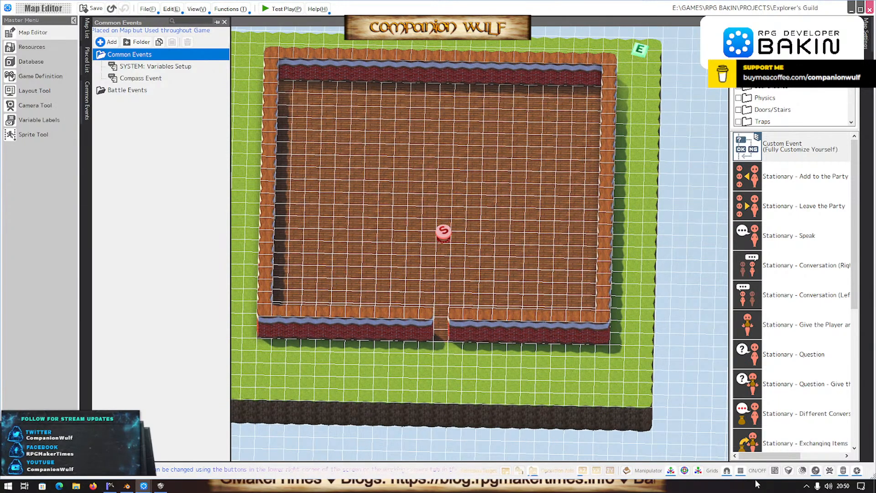
{"action": "left_click", "coordinate": [774, 470]}
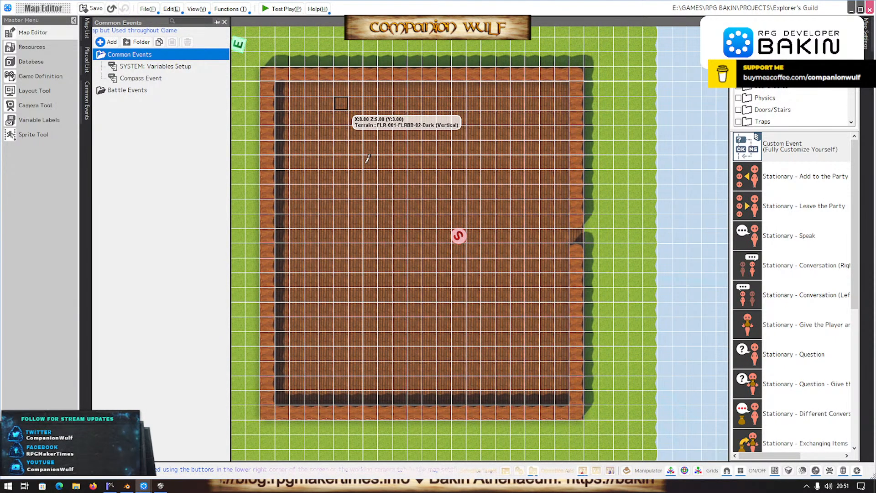
{"action": "right_click", "coordinate": [578, 223]}
{"action": "right_click", "coordinate": [587, 232]}
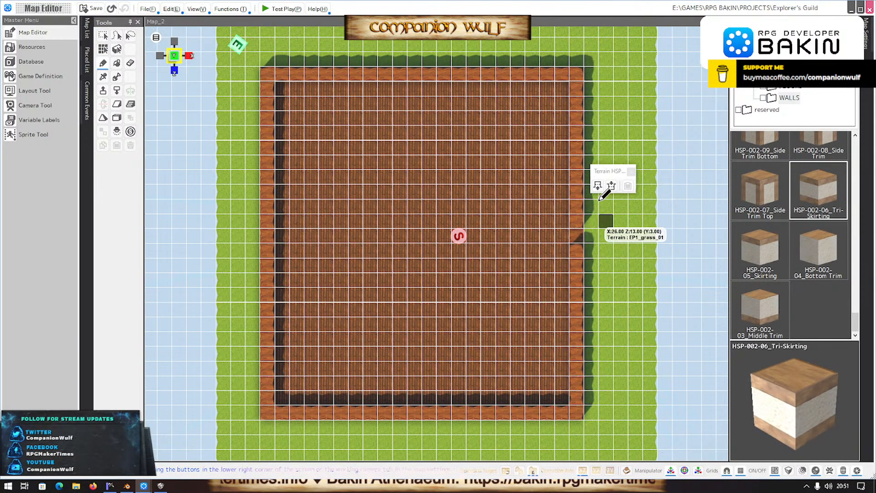
{"action": "left_click", "coordinate": [597, 187]}
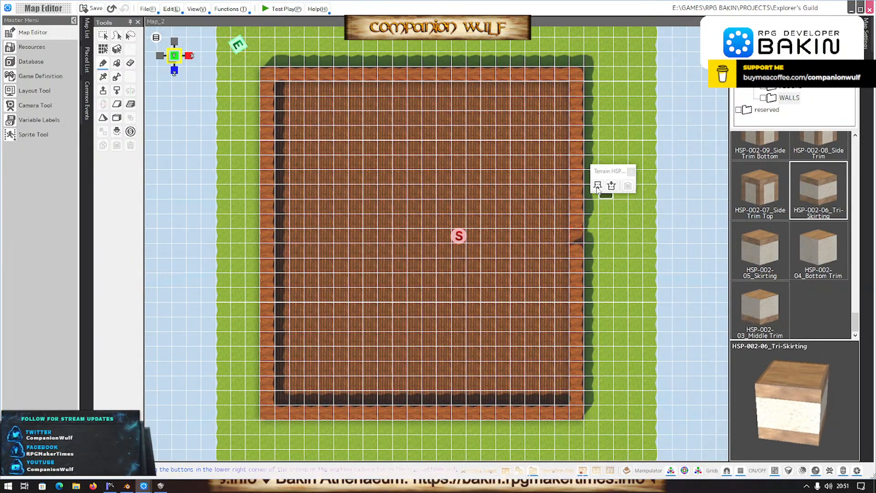
{"action": "left_click", "coordinate": [597, 188]}
{"action": "right_click_drag", "start_coordinate": [601, 269], "coordinate": [593, 178]}
{"action": "left_click", "coordinate": [599, 187]}
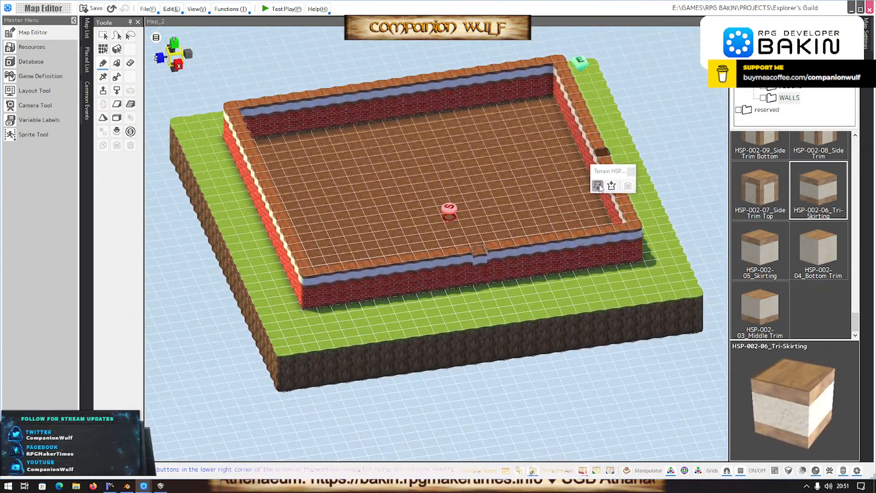
{"action": "left_click", "coordinate": [599, 187]}
{"action": "right_click_drag", "start_coordinate": [420, 220], "coordinate": [590, 449]}
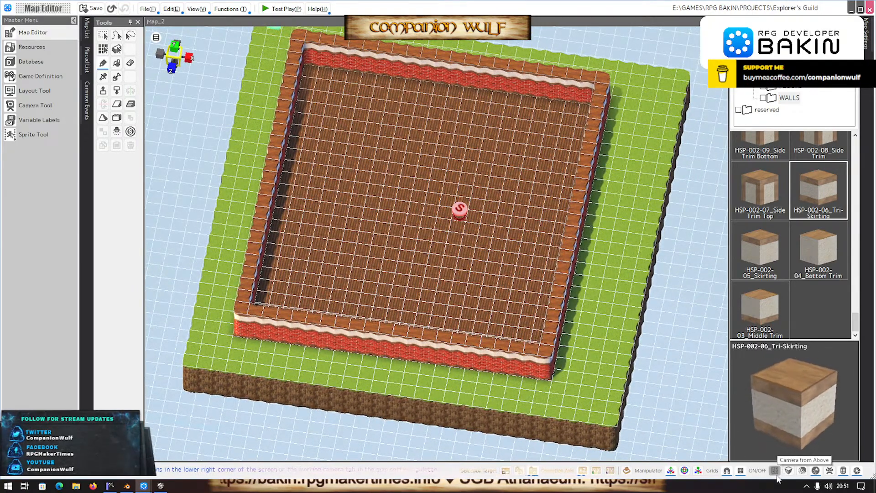
Cut a one-tile doorway near the middle of the lower wall using FLR-001-FLRBD-02-Dark (Vertical) terrain lowered to floor level.
{"action": "left_click", "coordinate": [775, 471]}
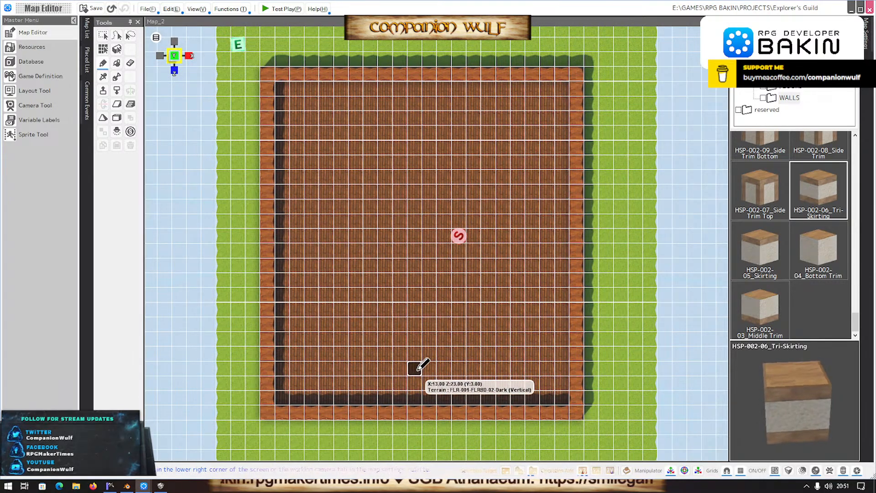
{"action": "right_click", "coordinate": [418, 370]}
{"action": "left_click", "coordinate": [430, 411]}
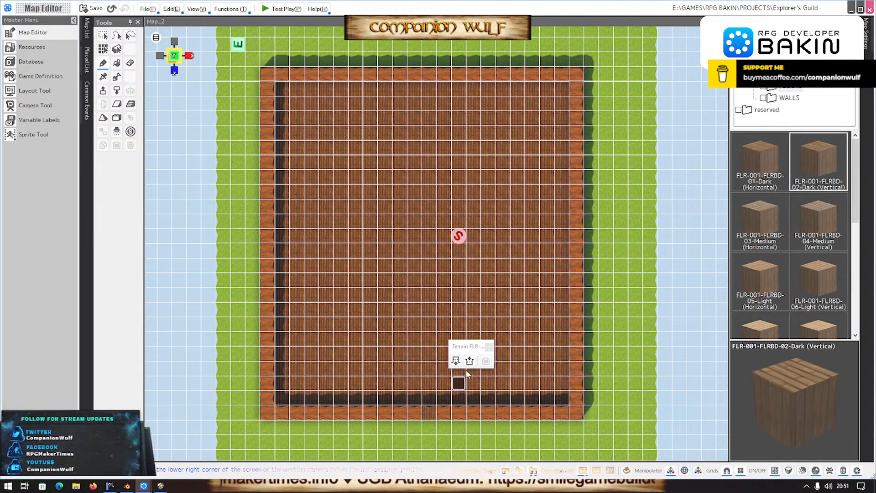
{"action": "left_click", "coordinate": [469, 363]}
{"action": "left_click", "coordinate": [470, 362]}
{"action": "left_click", "coordinate": [470, 362]}
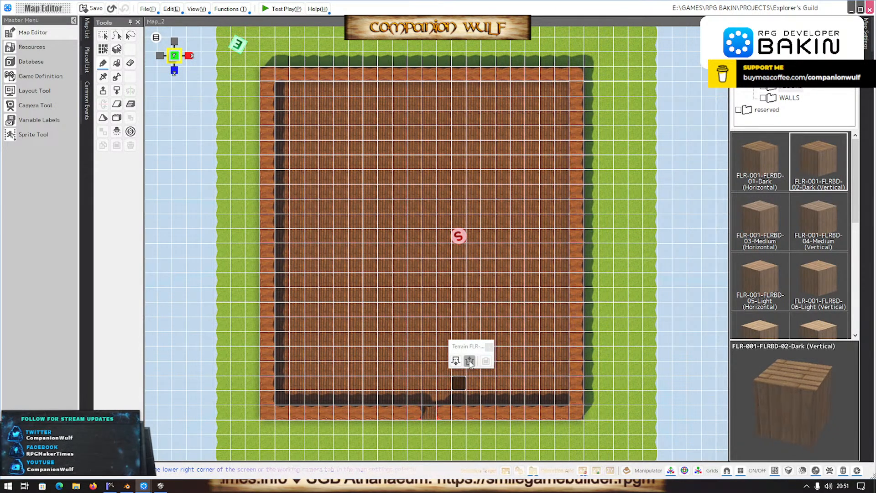
{"action": "right_click_drag", "start_coordinate": [567, 350], "coordinate": [566, 283]}
{"action": "left_click", "coordinate": [471, 363]}
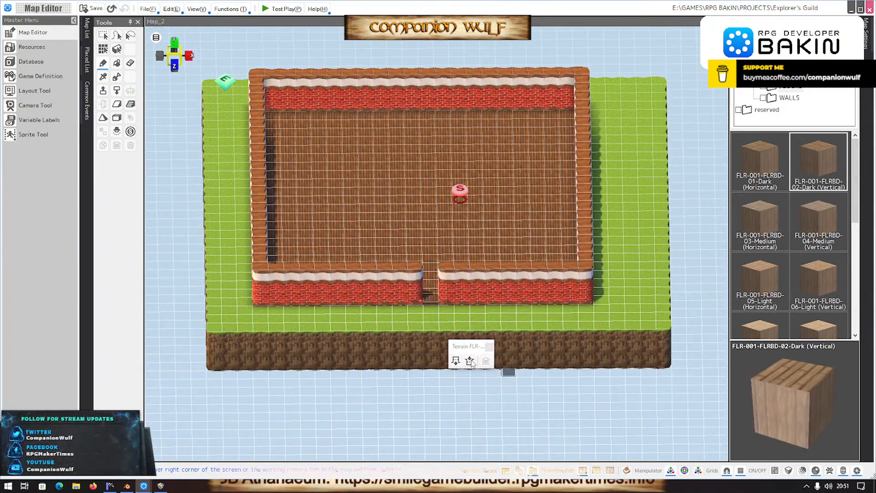
{"action": "left_click", "coordinate": [471, 363]}
{"action": "right_click_drag", "start_coordinate": [470, 313], "coordinate": [468, 303]}
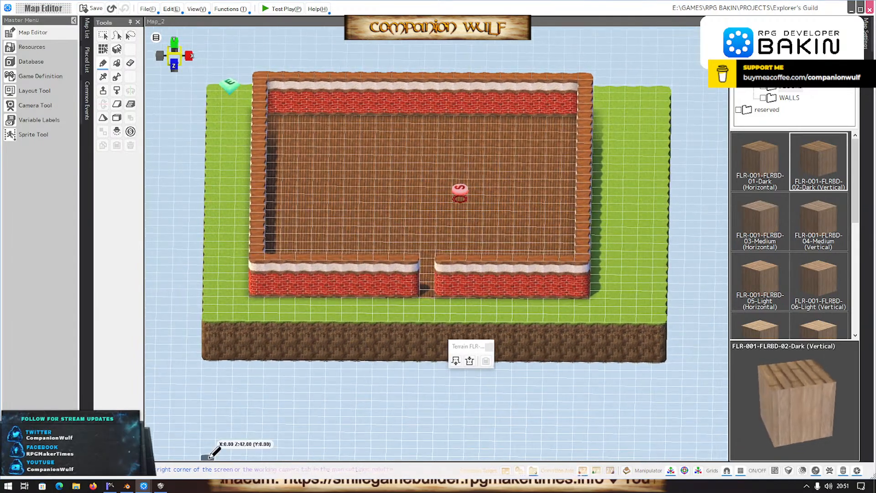
Switch to SMILE GAME BUILDER, examine the counter in The Explorer's Guild map, and return to RPG Developer Bakin.
{"action": "left_click", "coordinate": [160, 486]}
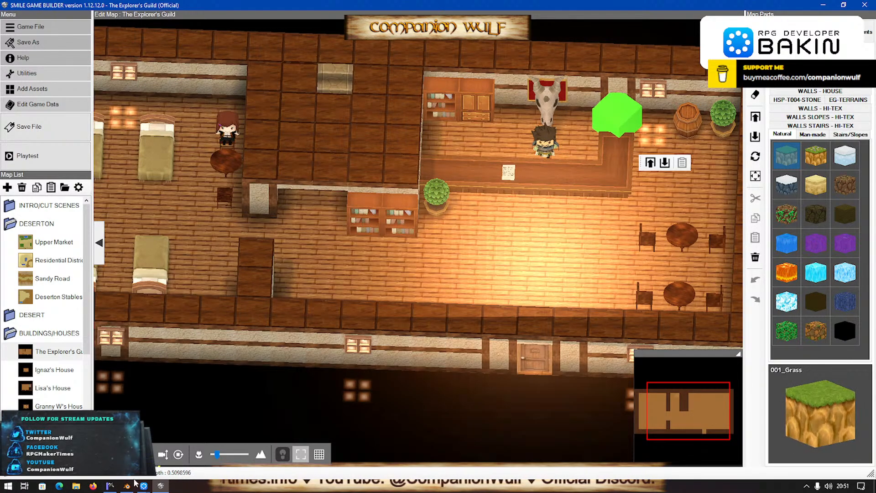
{"action": "left_click", "coordinate": [144, 486]}
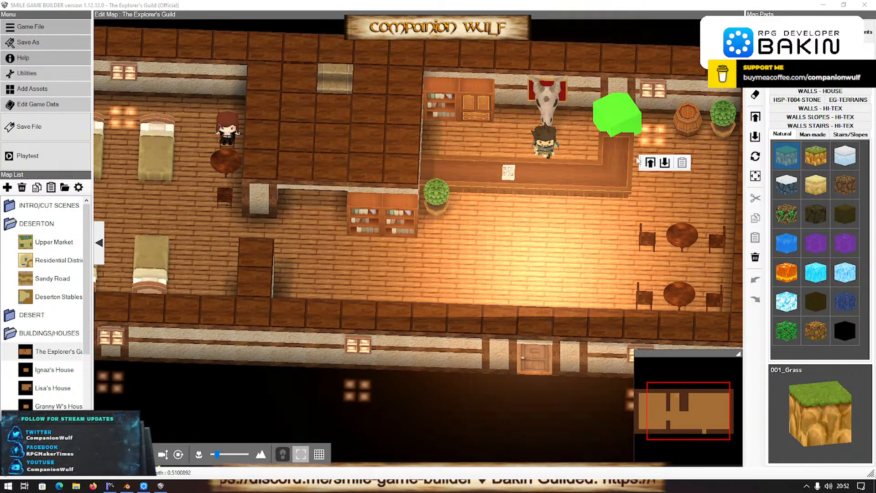
{"action": "left_click", "coordinate": [457, 4]}
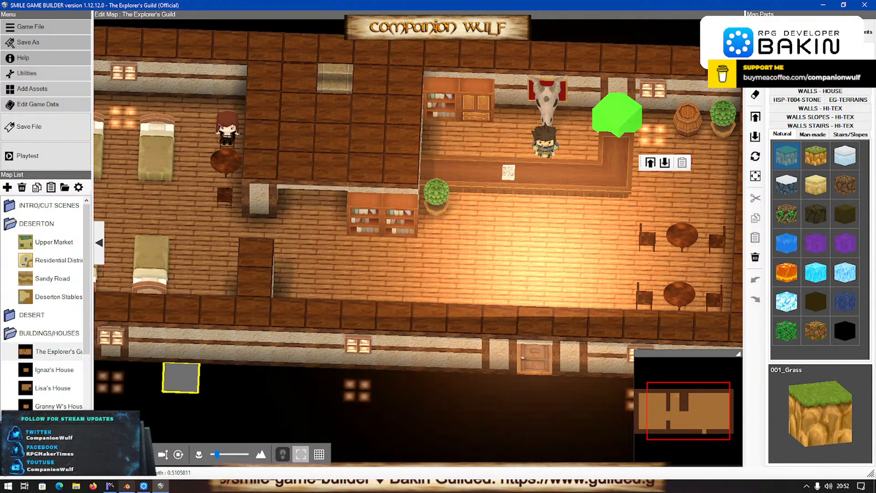
{"action": "key", "text": "alt+Tab"}
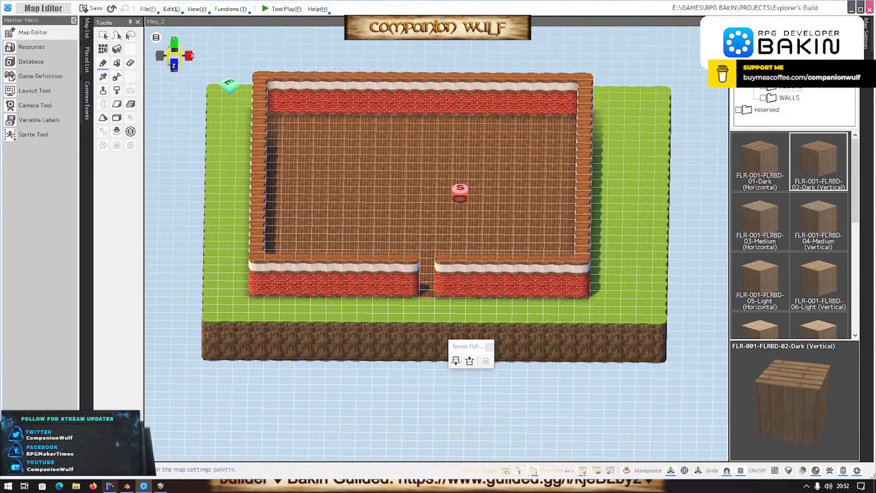
Switch to Blender and start a new General file without saving the current scene.
{"action": "left_click", "coordinate": [112, 487]}
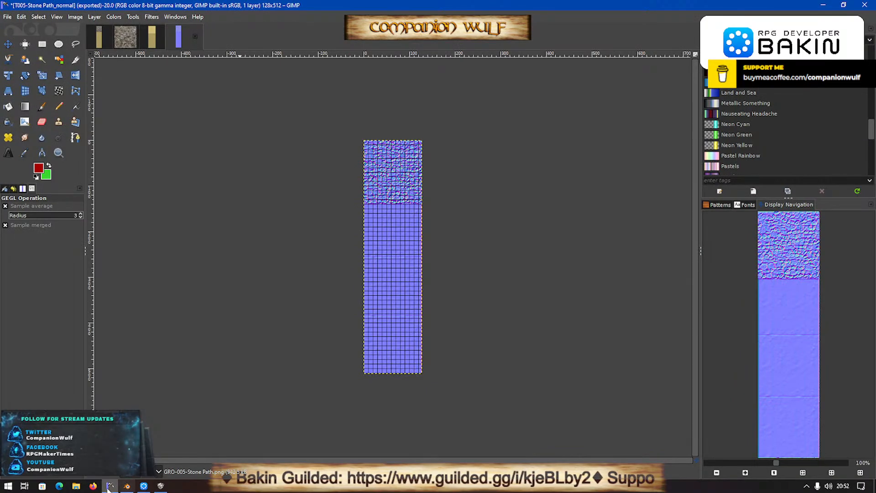
{"action": "left_click", "coordinate": [126, 487]}
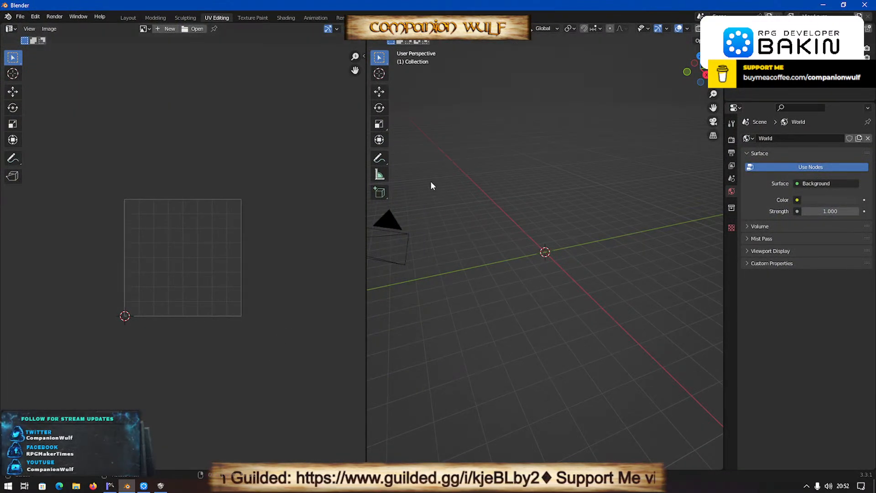
{"action": "scroll", "coordinate": [431, 182], "scroll_direction": "up", "scroll_amount": 2}
{"action": "key", "text": "ctrl+n"}
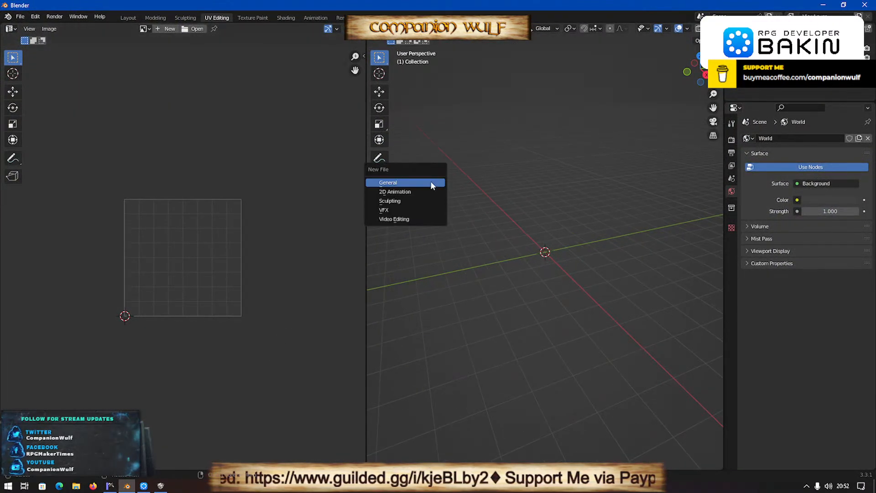
{"action": "left_click", "coordinate": [431, 182]}
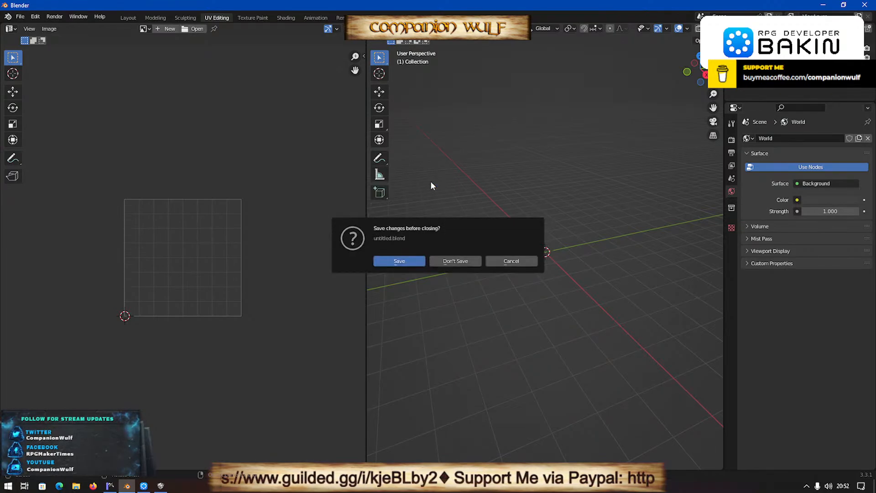
{"action": "left_click", "coordinate": [463, 263]}
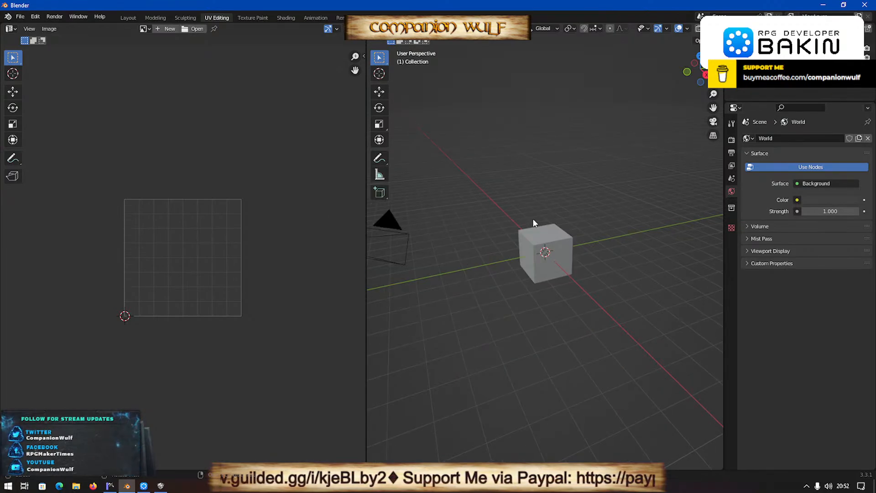
Scale the default cube along the X axis to about five times its width, working from the top view.
{"action": "left_click", "coordinate": [549, 245]}
{"action": "key", "text": "KP_7"}
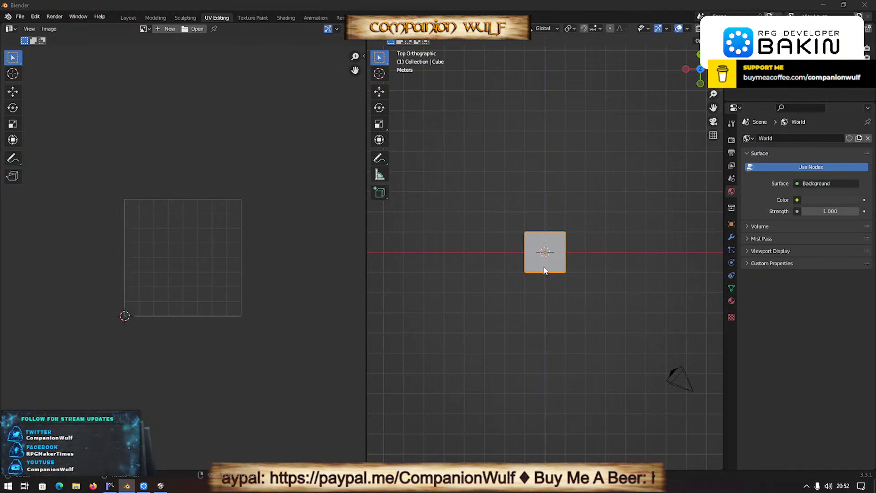
{"action": "left_click", "coordinate": [559, 253]}
{"action": "key", "text": "s"}
{"action": "key", "text": "x"}
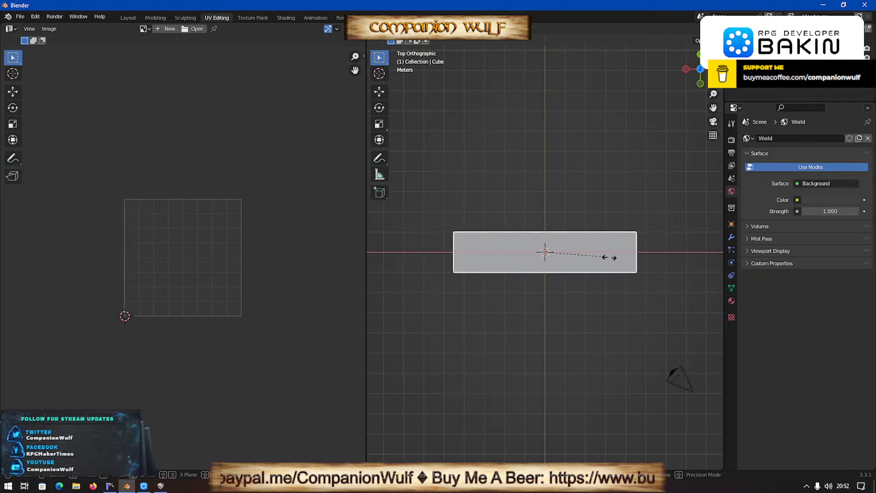
{"action": "left_click", "coordinate": [614, 258]}
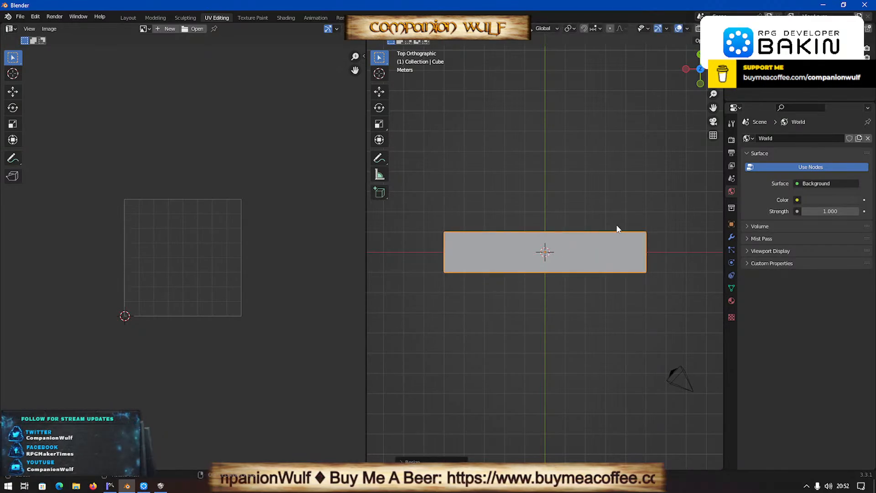
Add a loop cut across the long block about one fifth of its length from the positive X end.
{"action": "key", "text": "Tab"}
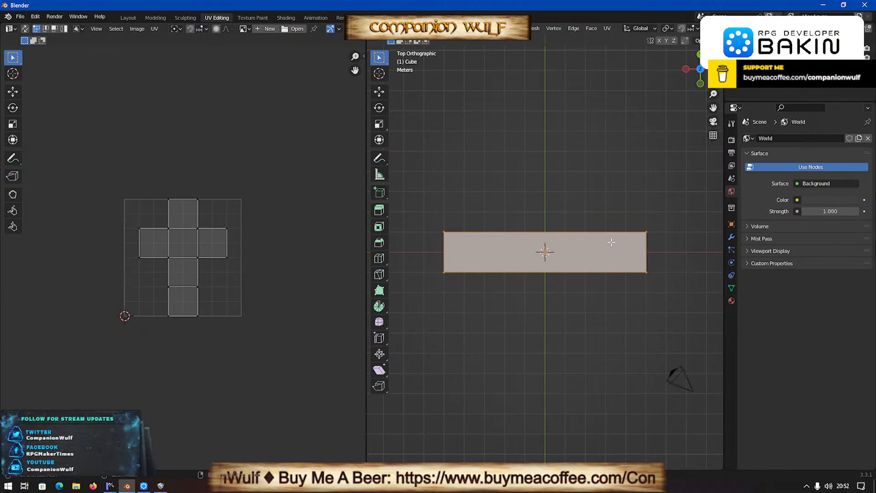
{"action": "left_click", "coordinate": [598, 240]}
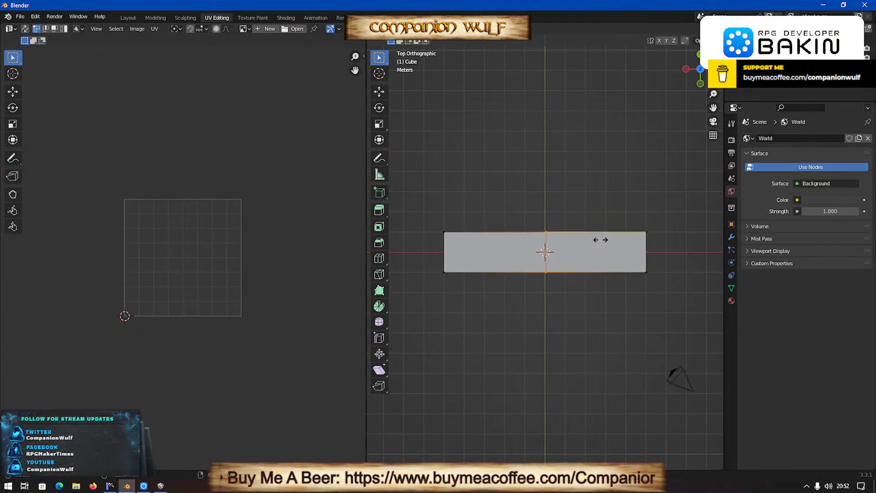
{"action": "left_click", "coordinate": [658, 242]}
{"action": "middle_click_drag", "start_coordinate": [658, 255], "coordinate": [469, 224]}
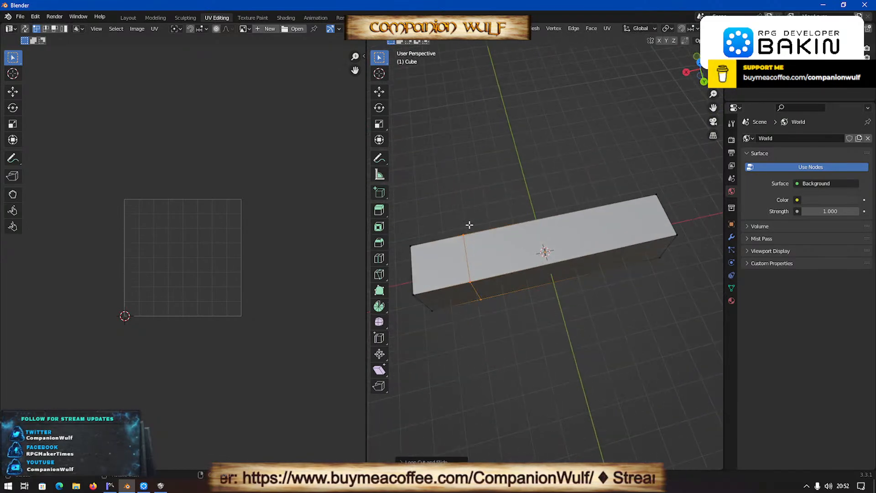
Extrude the positive-Y side face of the short end section outward by about 2 m to form an L shape.
{"action": "left_click", "coordinate": [456, 300]}
{"action": "middle_click_drag", "start_coordinate": [573, 385], "coordinate": [675, 389]}
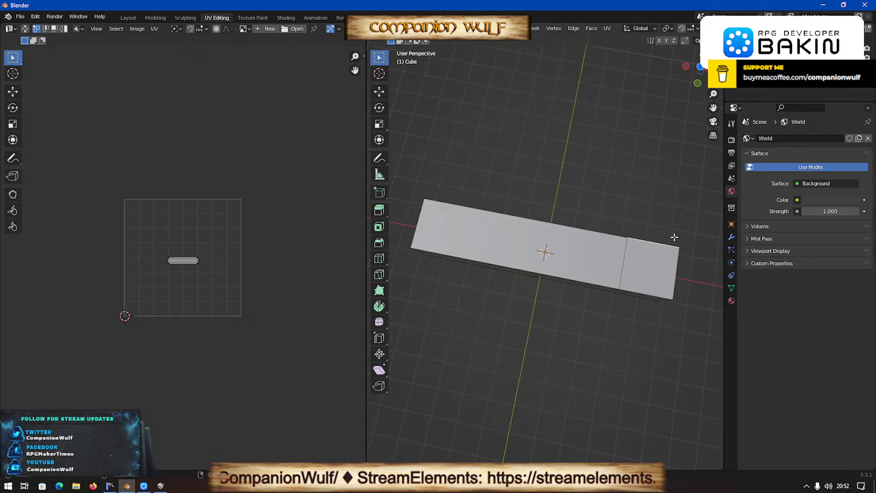
{"action": "key", "text": "e"}
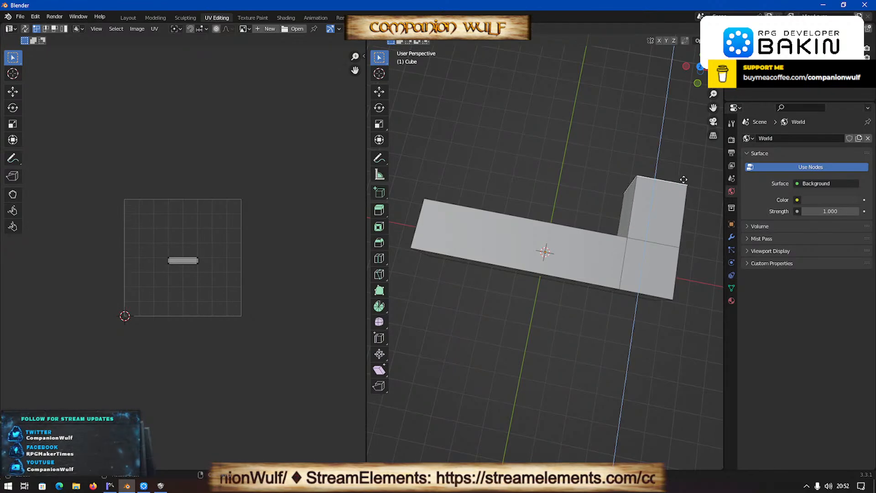
{"action": "right_click", "coordinate": [680, 182]}
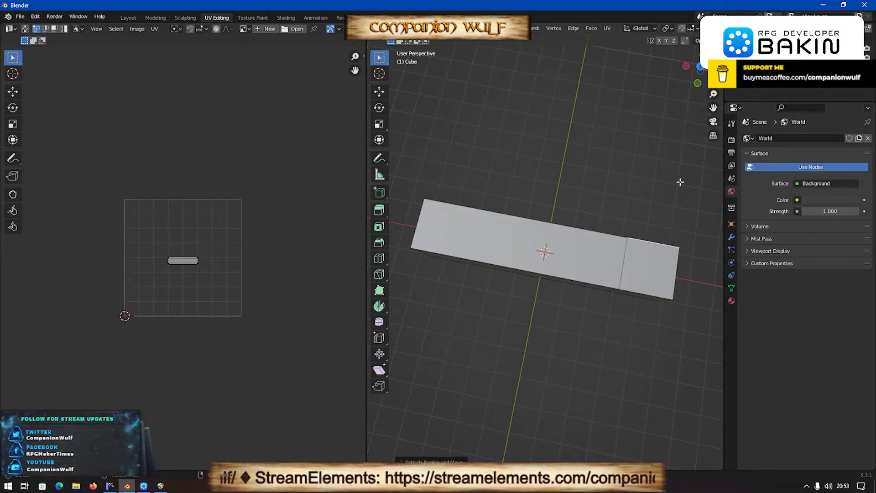
{"action": "key", "text": "KP_7"}
{"action": "key", "text": "e"}
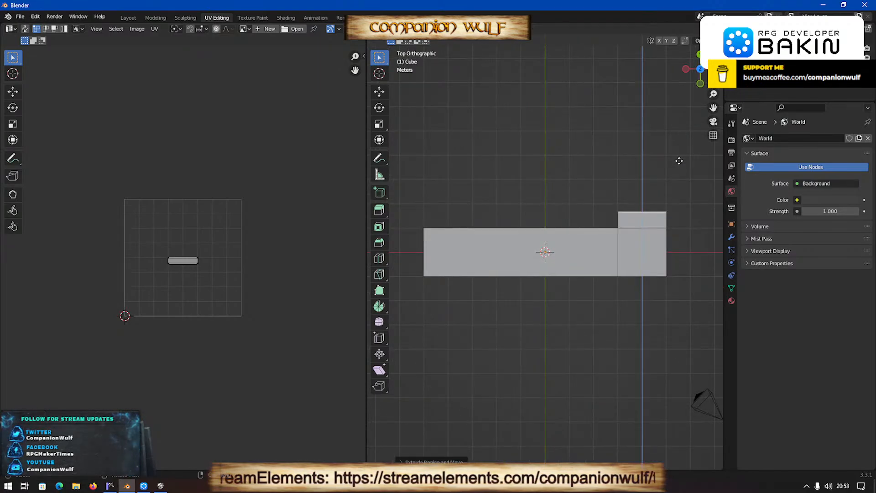
{"action": "left_click", "coordinate": [670, 140]}
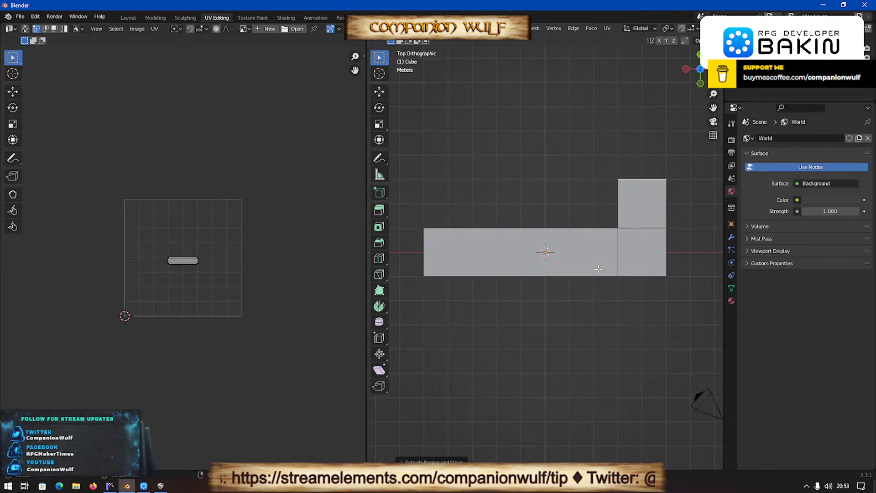
Leave mesh editing and move the L-shaped object up about 1 m along Z so its base sits on the ground plane.
{"action": "middle_click_drag", "start_coordinate": [512, 295], "coordinate": [571, 175]}
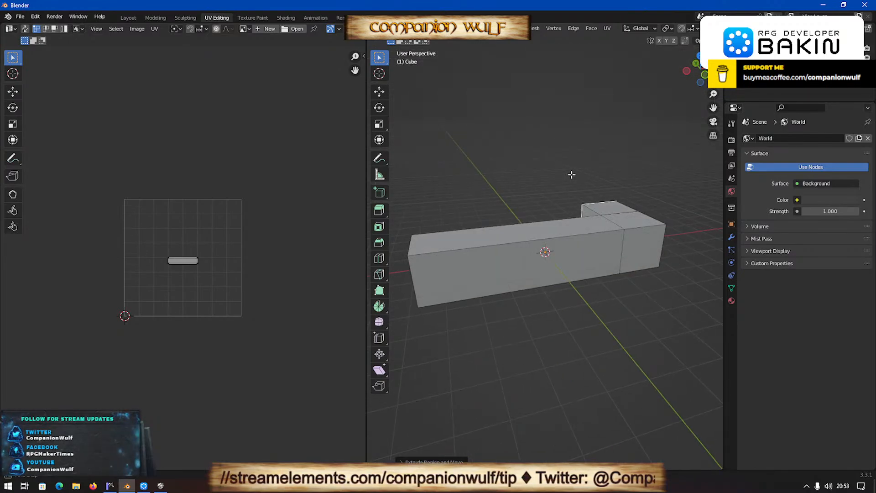
{"action": "key", "text": "KP_1"}
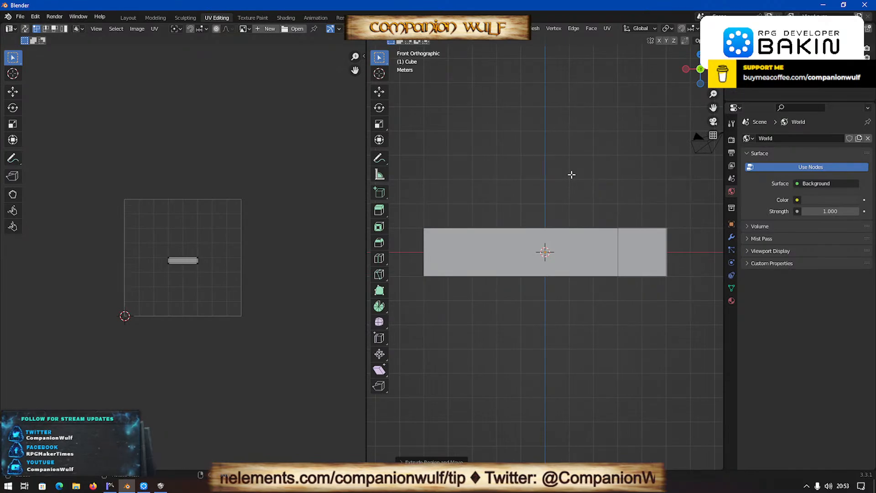
{"action": "key", "text": "Tab"}
{"action": "key", "text": "g"}
{"action": "key", "text": "z"}
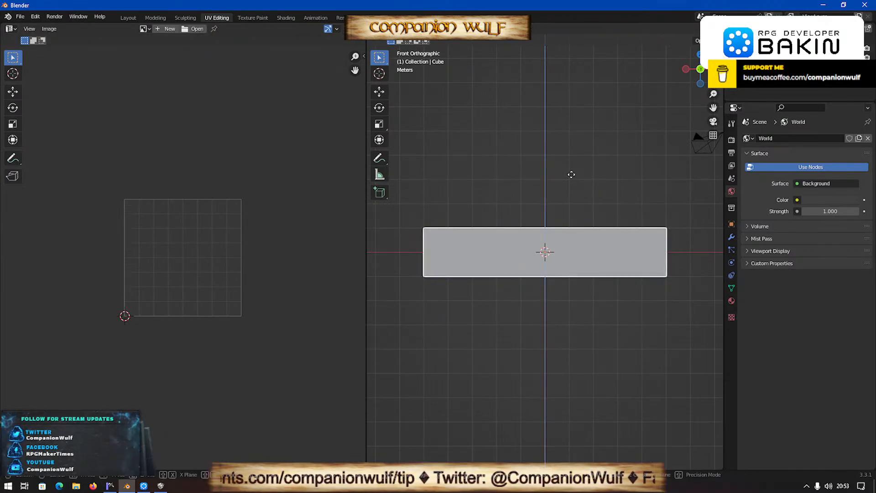
{"action": "left_click", "coordinate": [570, 144]}
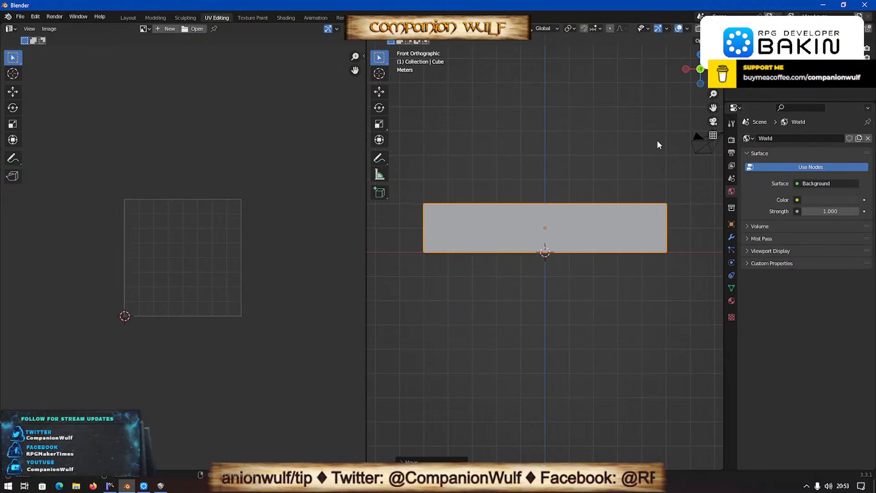
{"action": "key", "text": "n"}
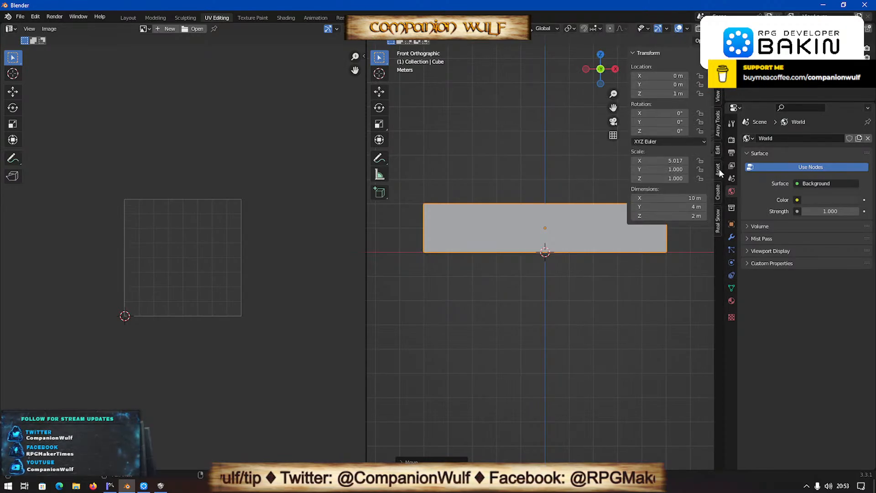
{"action": "left_click", "coordinate": [717, 77]}
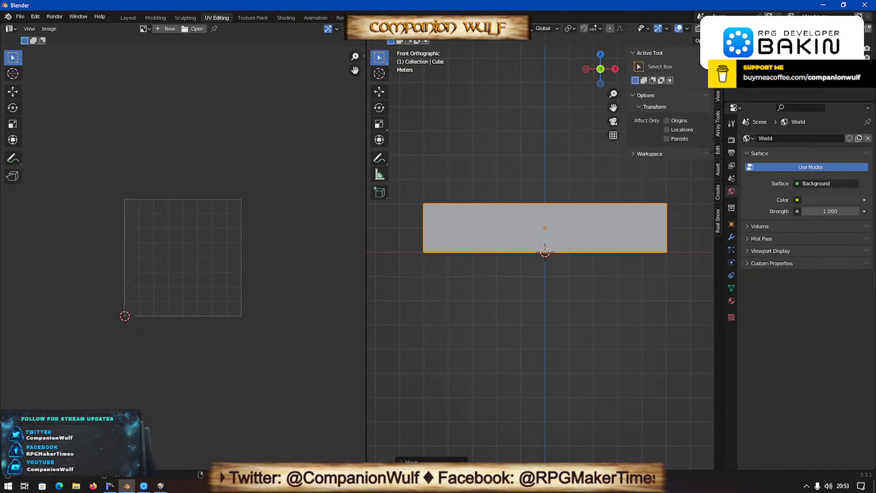
{"action": "left_click", "coordinate": [718, 96]}
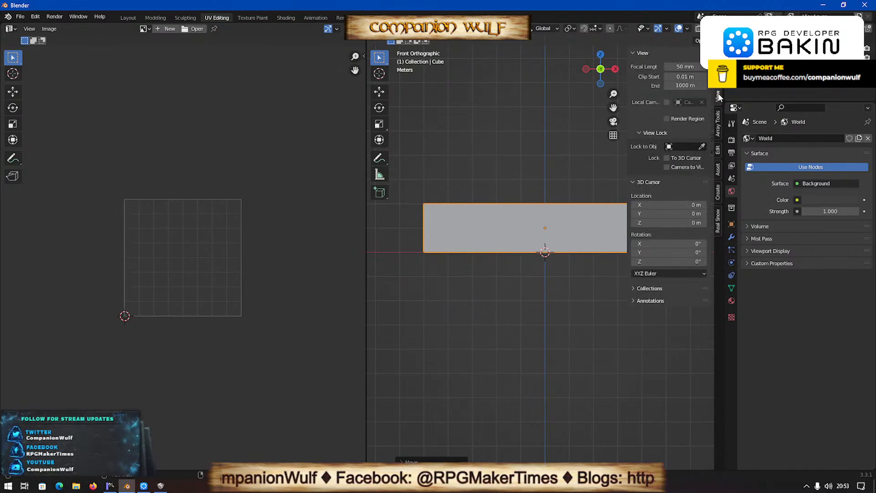
{"action": "left_click", "coordinate": [717, 58]}
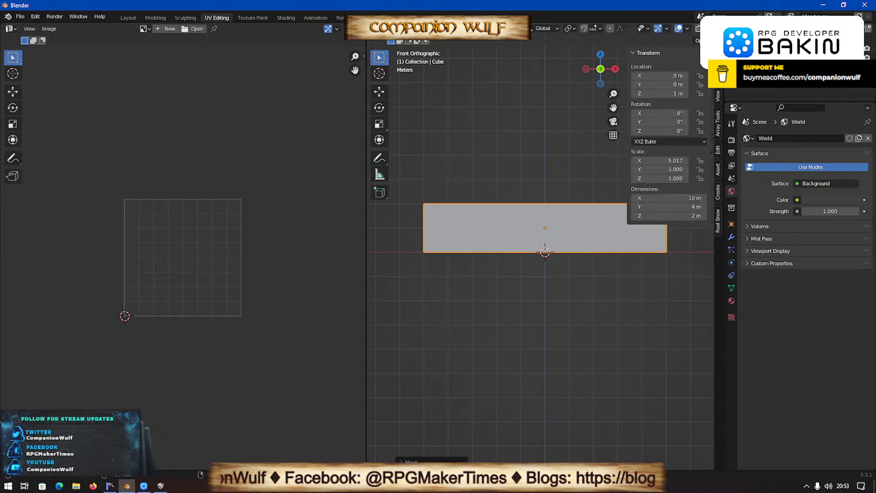
Search the add-ons in the preferences for "scr", "cas" and "key", clearing the search text each time.
{"action": "left_click", "coordinate": [35, 17]}
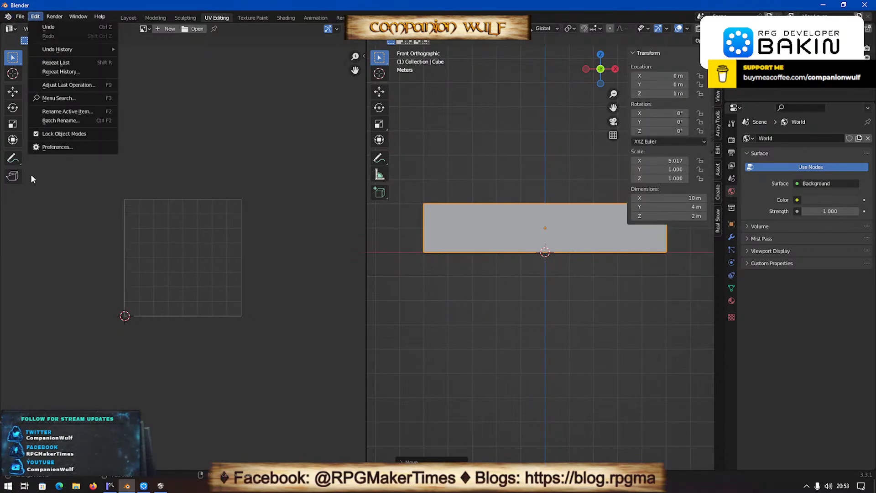
{"action": "left_click", "coordinate": [56, 149]}
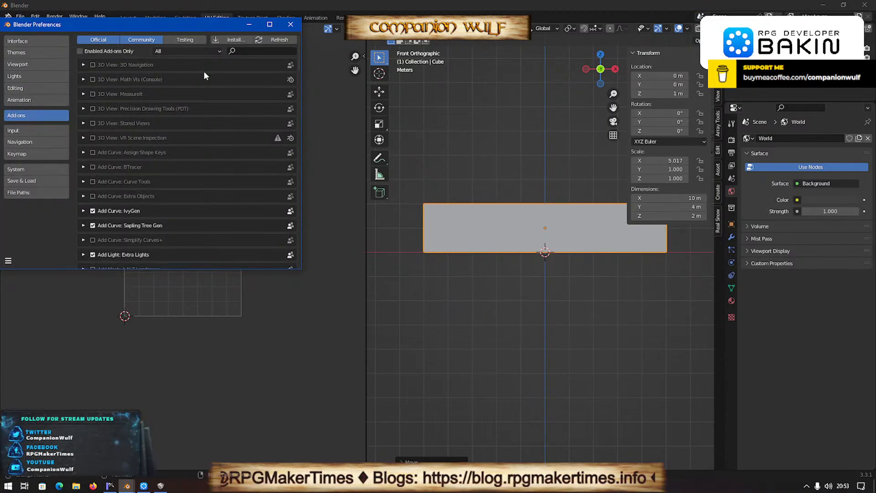
{"action": "left_click", "coordinate": [253, 51]}
{"action": "type", "text": "sc"}
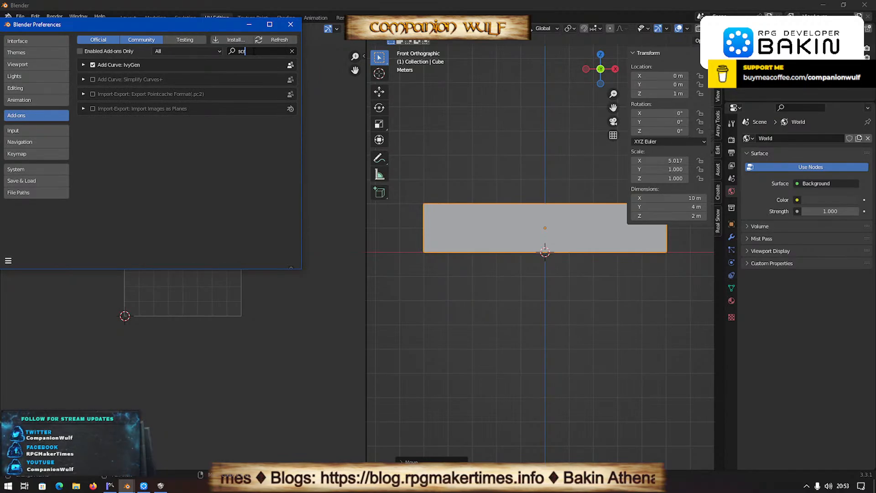
{"action": "key", "text": "BackSpace"}
{"action": "key", "text": "BackSpace"}
{"action": "type", "text": "cas"}
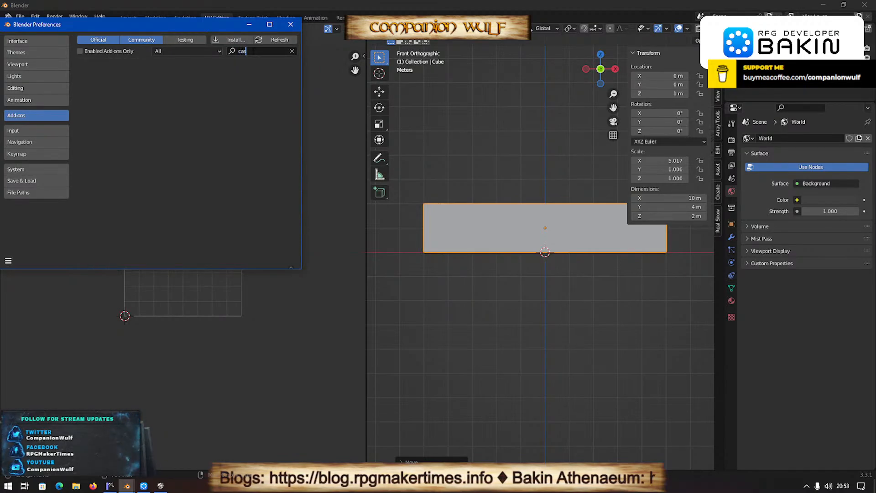
{"action": "key", "text": "BackSpace"}
{"action": "key", "text": "BackSpace"}
{"action": "key", "text": "BackSpace"}
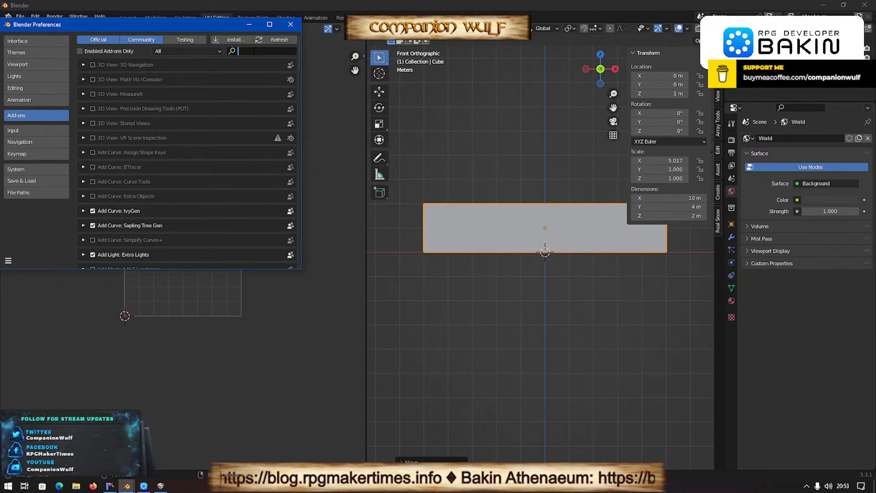
{"action": "type", "text": "key"}
{"action": "key", "text": "BackSpace"}
{"action": "key", "text": "BackSpace"}
{"action": "key", "text": "BackSpace"}
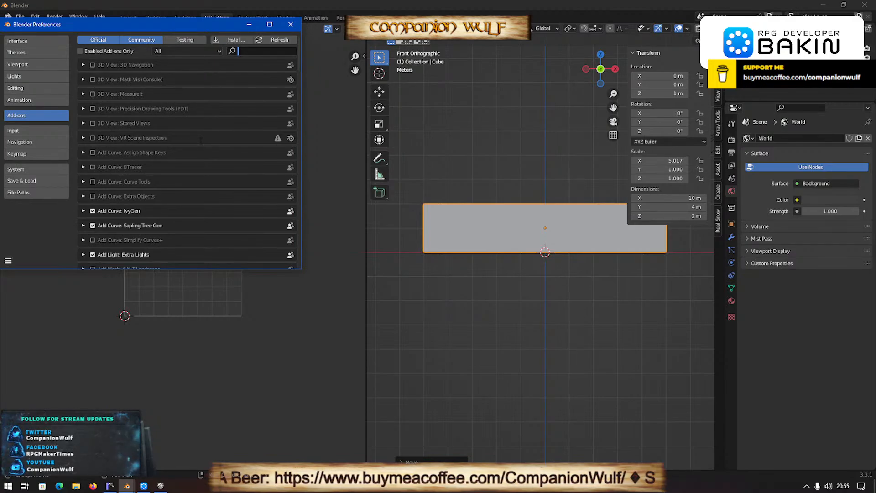
Examine the add-on archives in E:\DOWNLOADS\BLENDER without installing any, and close the preferences and the viewport sidebar.
{"action": "left_click", "coordinate": [239, 39]}
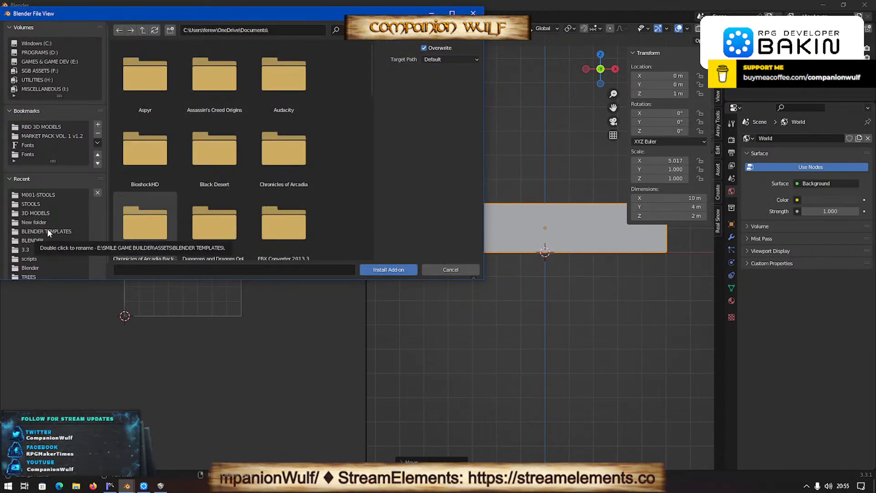
{"action": "left_click", "coordinate": [64, 62]}
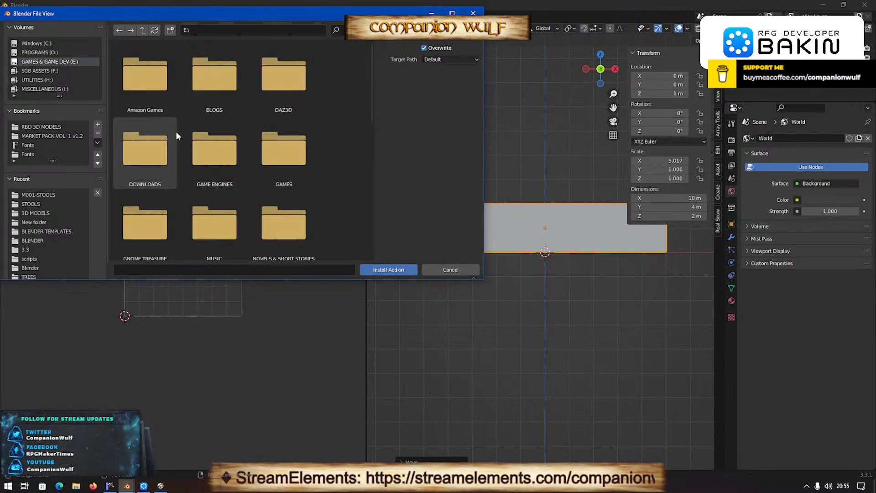
{"action": "double_click", "coordinate": [154, 168]}
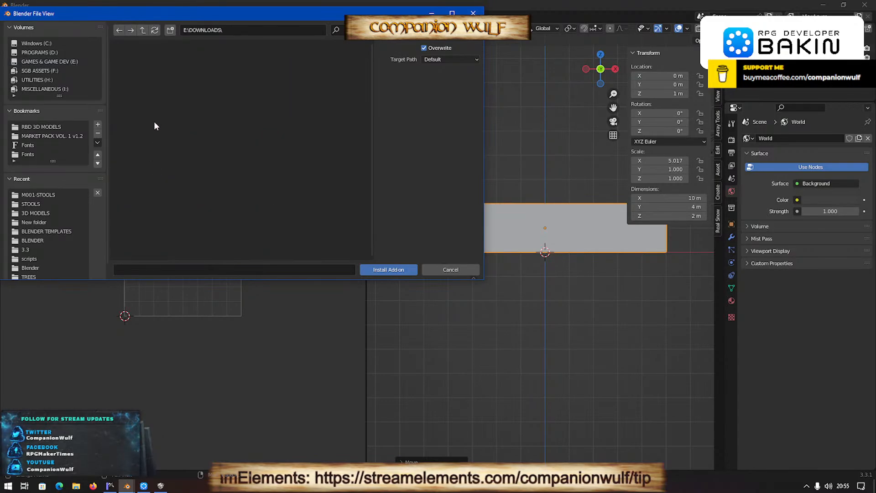
{"action": "left_click", "coordinate": [210, 95]}
{"action": "double_click", "coordinate": [209, 91]}
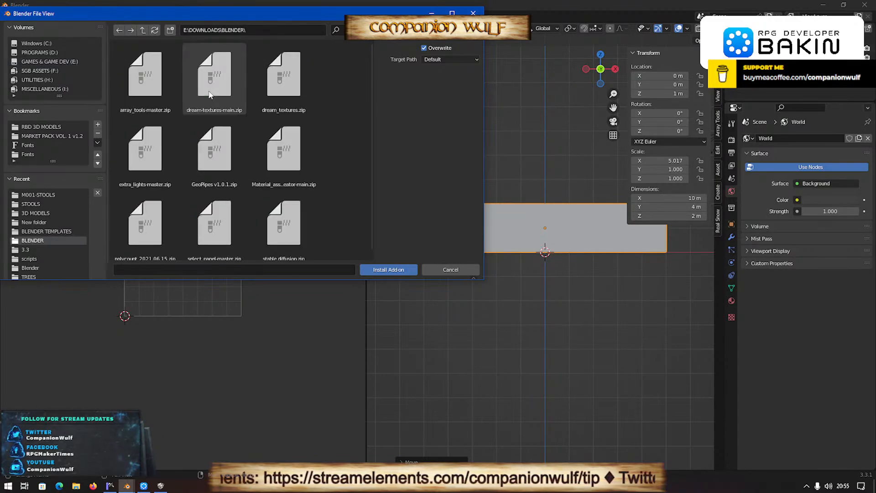
{"action": "scroll", "coordinate": [297, 208], "scroll_direction": "down", "scroll_amount": 1}
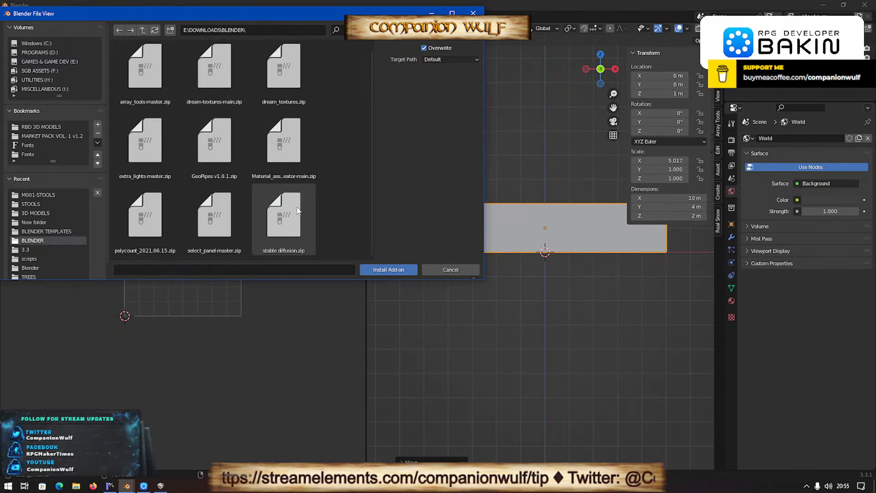
{"action": "scroll", "coordinate": [142, 196], "scroll_direction": "up", "scroll_amount": 1}
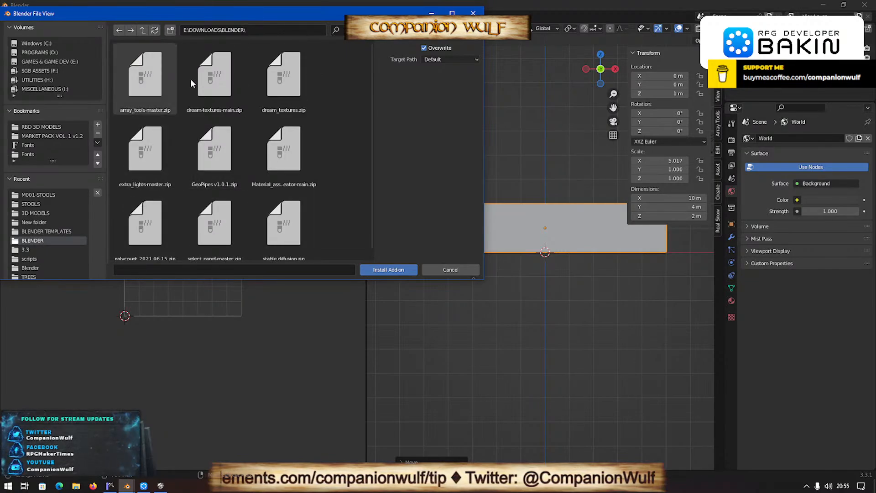
{"action": "scroll", "coordinate": [282, 189], "scroll_direction": "down", "scroll_amount": 1}
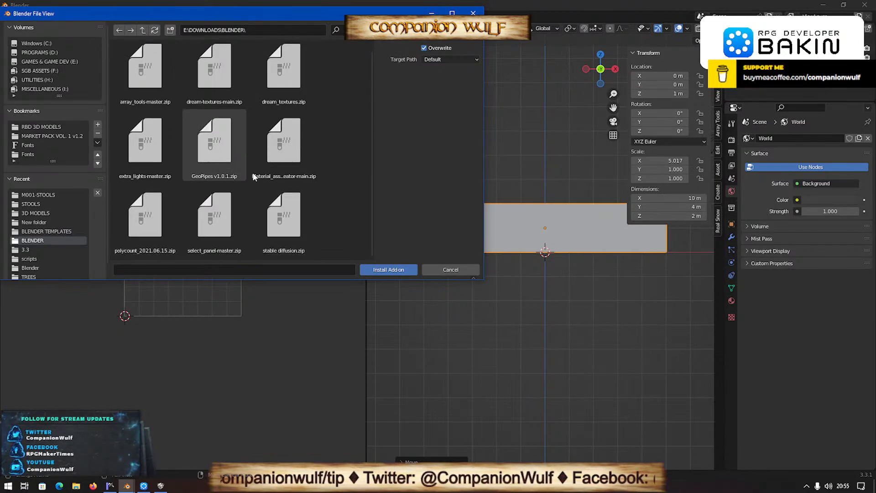
{"action": "left_click", "coordinate": [453, 269]}
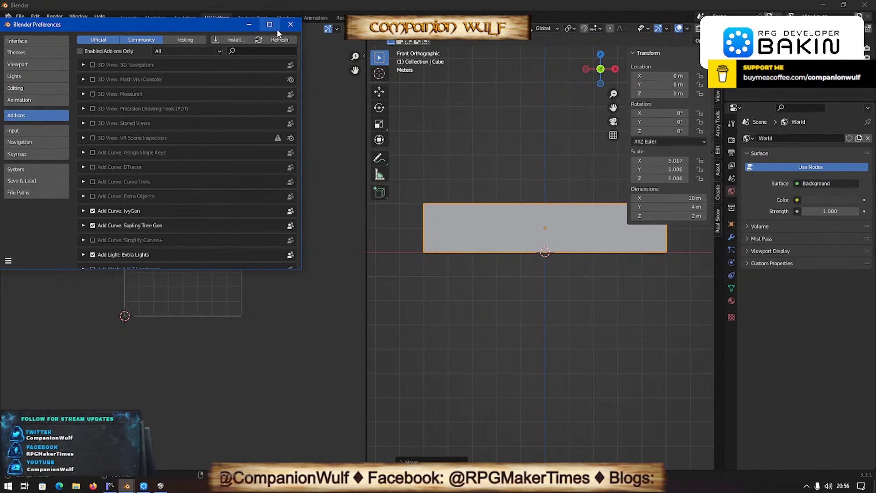
{"action": "left_click", "coordinate": [290, 25]}
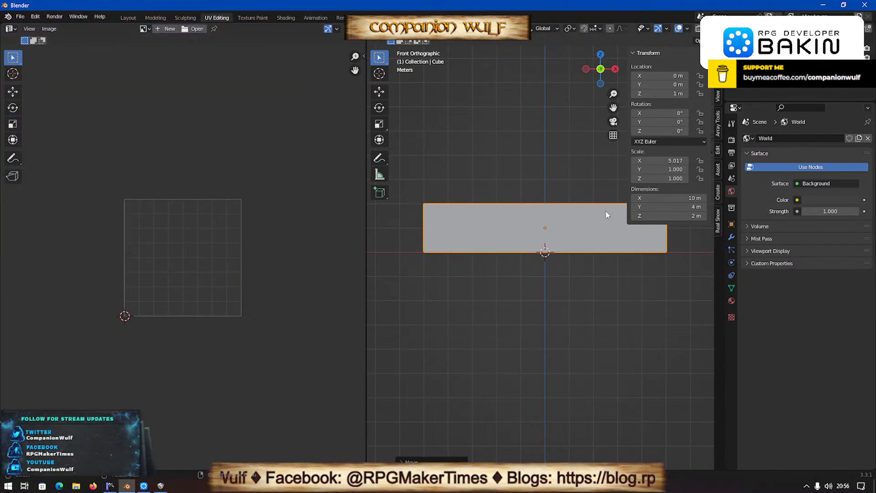
{"action": "key", "text": "n"}
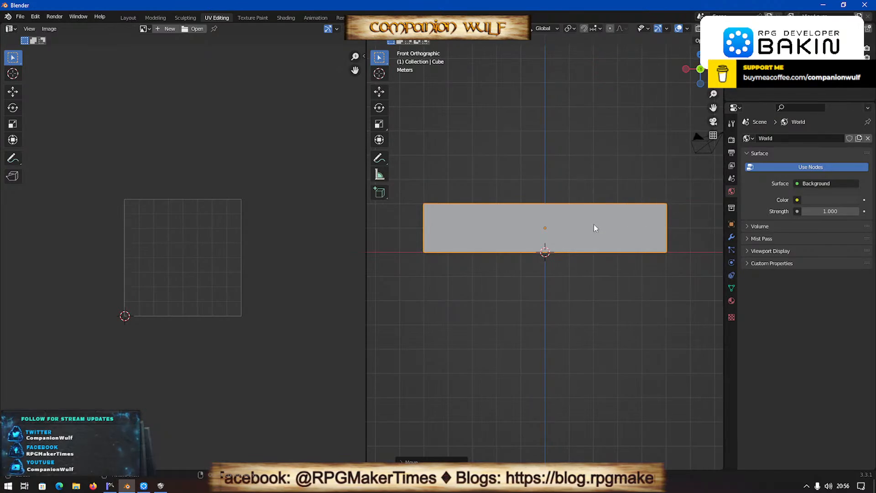
Rename the L-shaped object's material as Counter_Mat.
{"action": "middle_click_drag", "start_coordinate": [593, 224], "coordinate": [592, 298]}
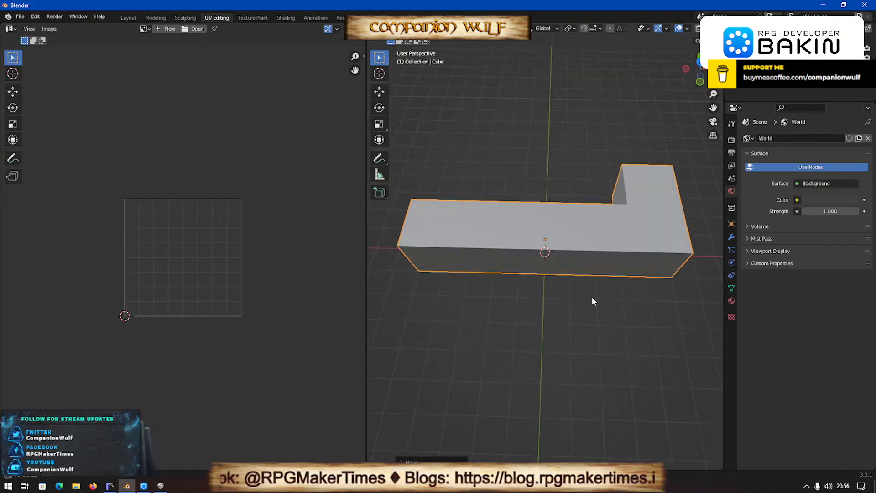
{"action": "left_click", "coordinate": [731, 301]}
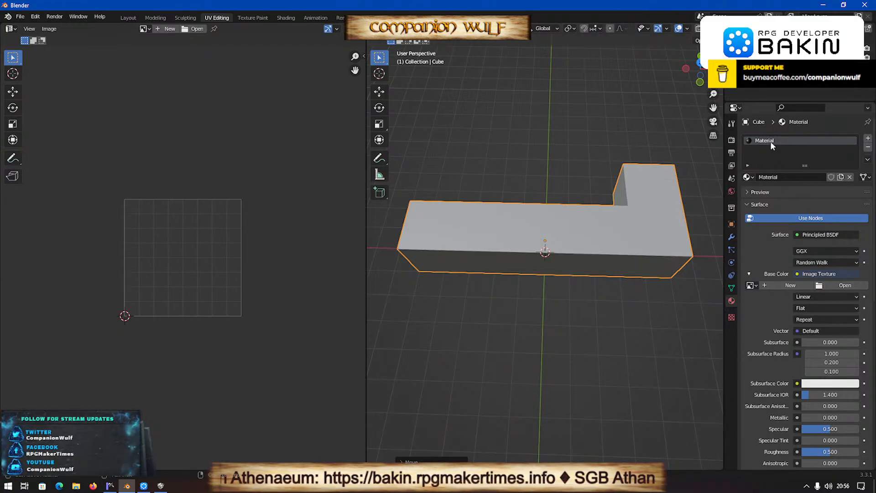
{"action": "type", "text": "Co"}
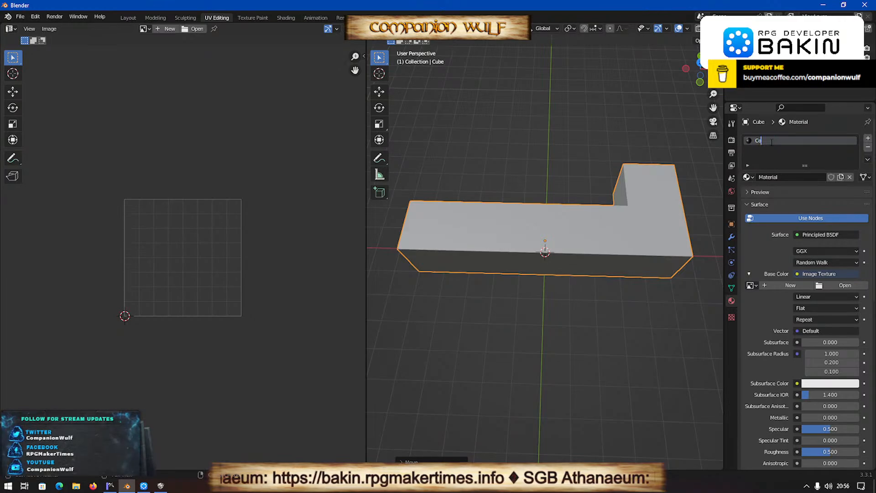
{"action": "type", "text": "unter Mat"}
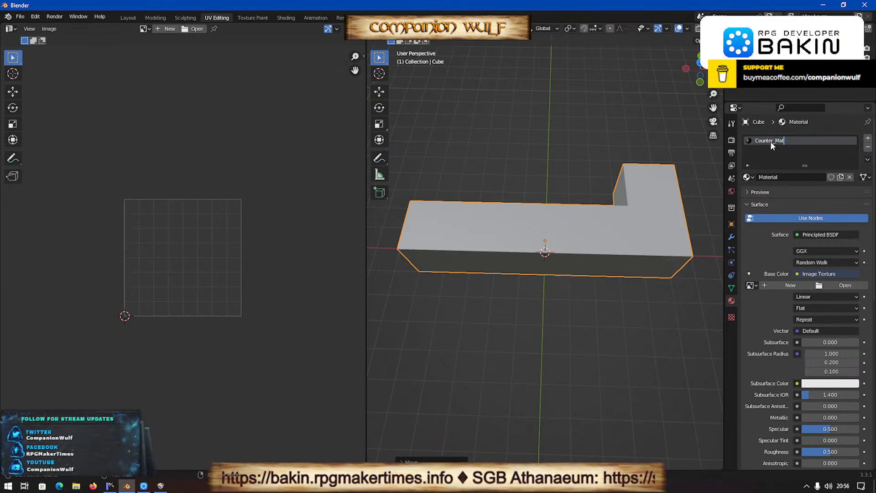
{"action": "key", "text": "Return"}
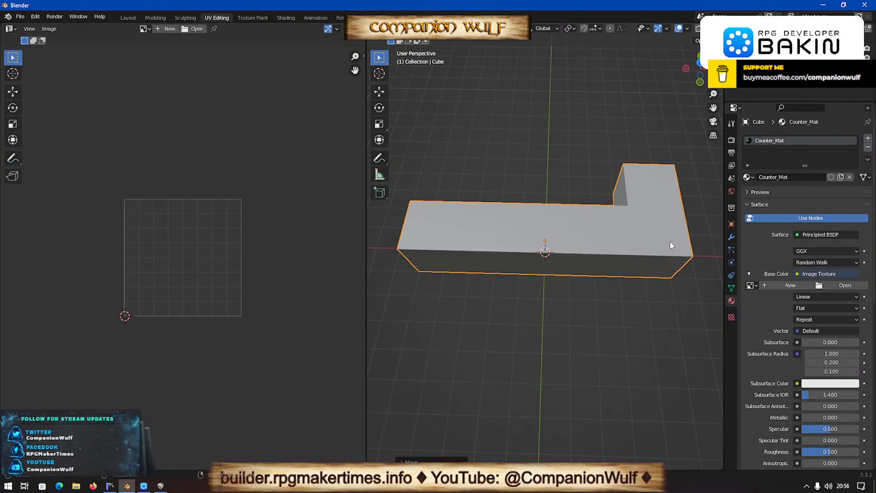
{"action": "scroll", "coordinate": [670, 242], "scroll_direction": "up", "scroll_amount": 3}
{"action": "scroll", "coordinate": [669, 241], "scroll_direction": "down", "scroll_amount": 4}
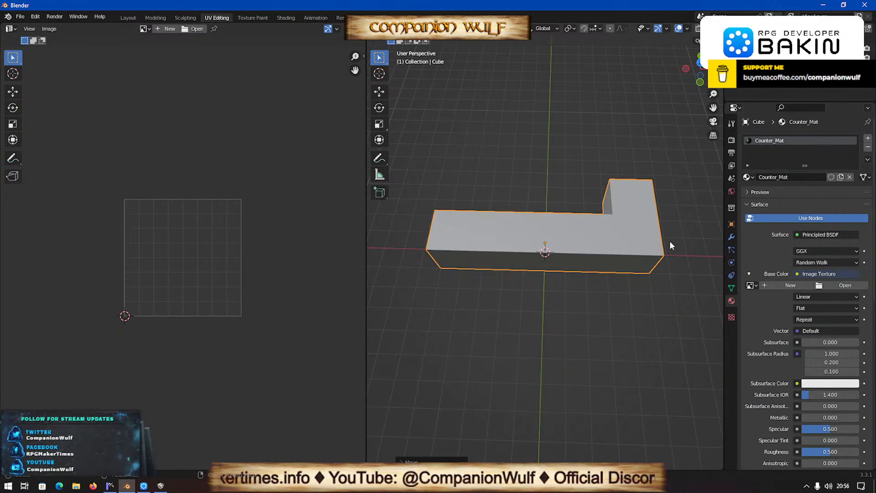
{"action": "scroll", "coordinate": [670, 245], "scroll_direction": "up", "scroll_amount": 1}
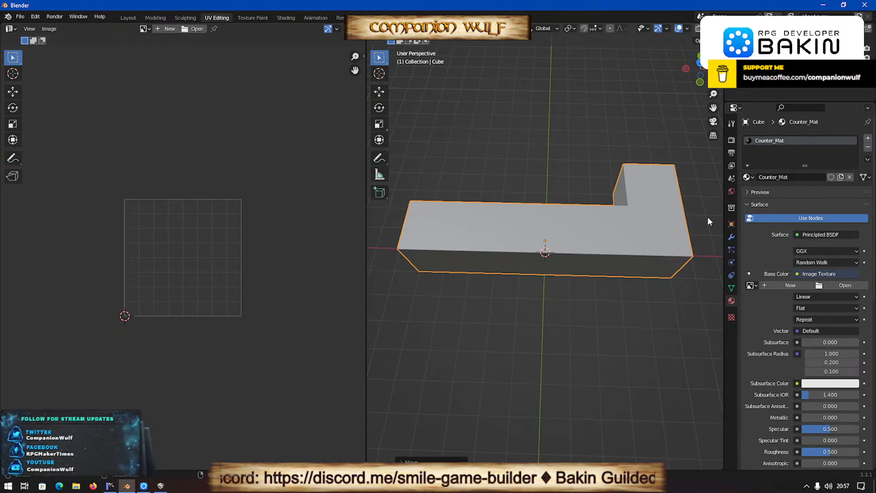
{"action": "scroll", "coordinate": [708, 218], "scroll_direction": "up", "scroll_amount": 2}
{"action": "scroll", "coordinate": [708, 218], "scroll_direction": "down", "scroll_amount": 2}
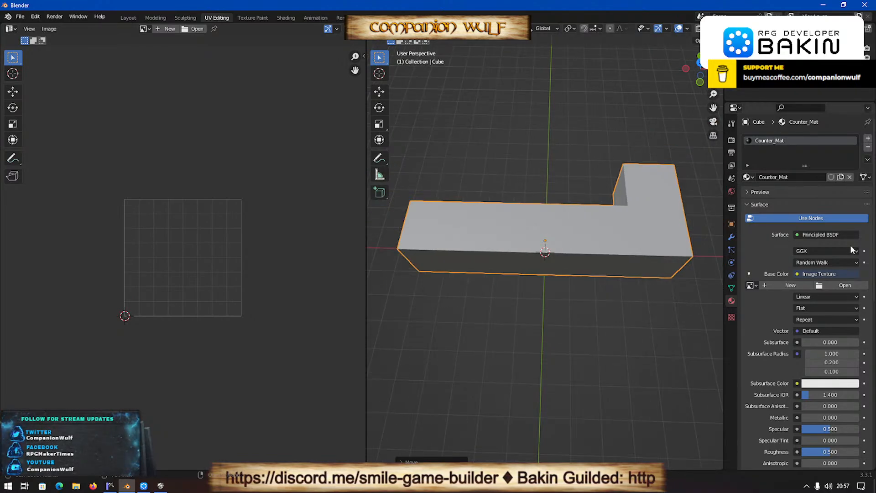
Load Wood-002.png from the M001-STOOLS folder as Counter_Mat's base color image and show the viewport in material preview.
{"action": "left_click", "coordinate": [836, 286]}
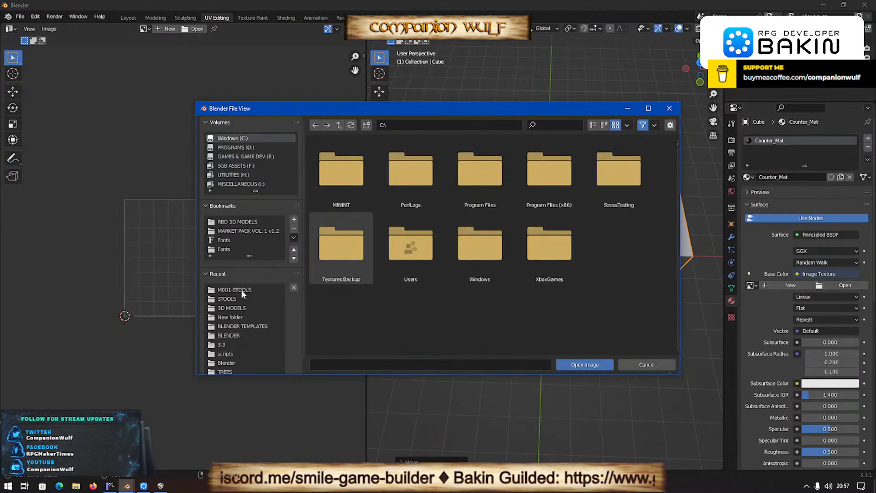
{"action": "left_click", "coordinate": [240, 289]}
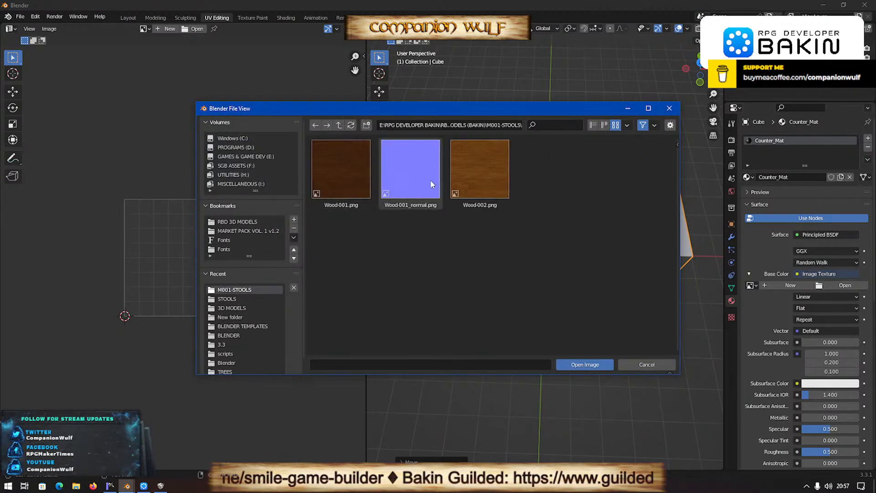
{"action": "double_click", "coordinate": [485, 171]}
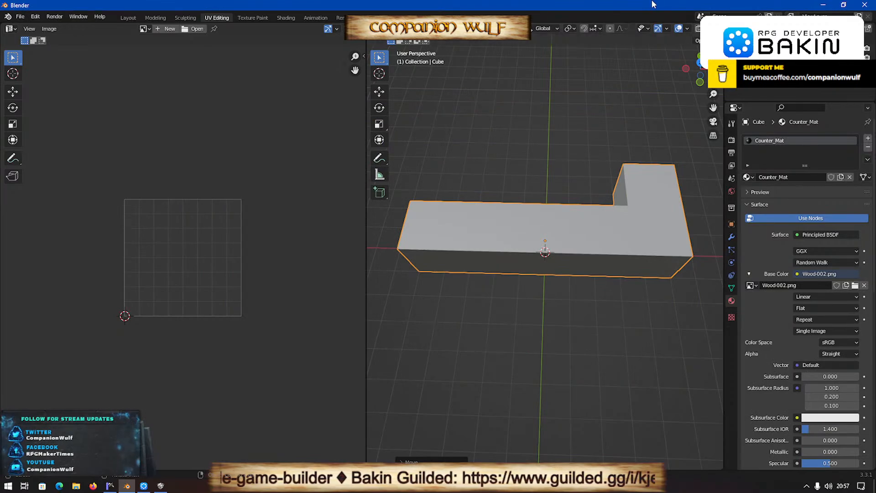
{"action": "scroll", "coordinate": [697, 28], "scroll_direction": "down", "scroll_amount": 2}
{"action": "left_click", "coordinate": [696, 28]}
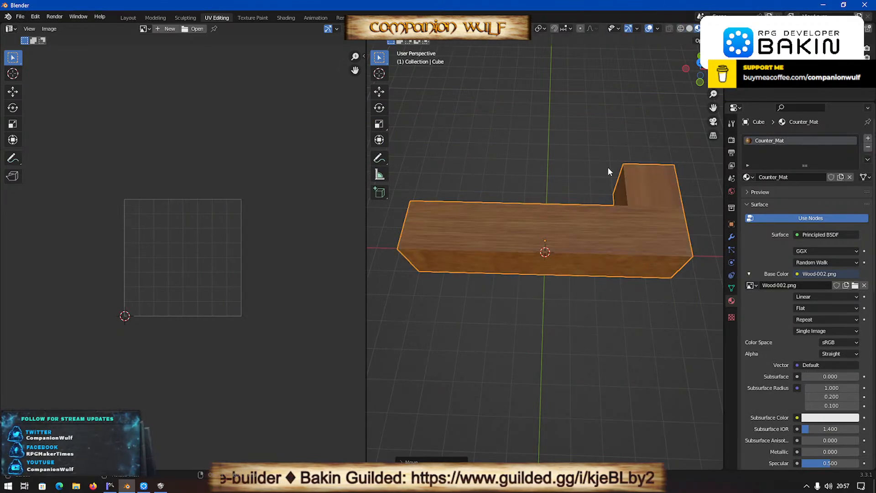
{"action": "middle_click_drag", "start_coordinate": [607, 167], "coordinate": [566, 251]}
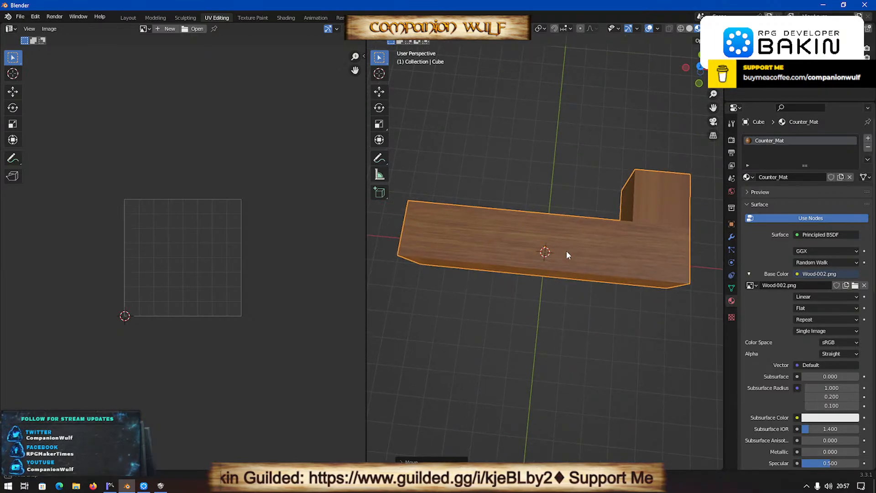
Unwrap the two top faces of the counter's long arm with Smart UV Project, using an island margin of 0.05.
{"action": "key", "text": "Tab"}
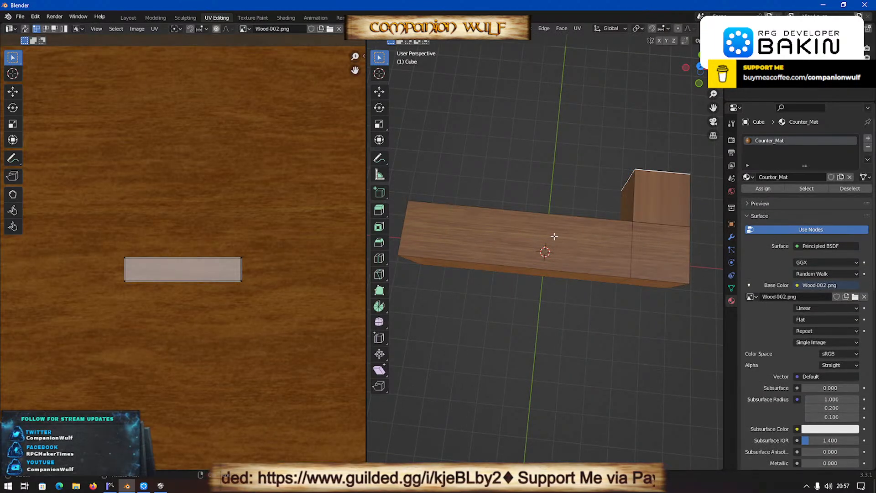
{"action": "left_click", "coordinate": [515, 233]}
{"action": "left_click", "coordinate": [678, 244]}
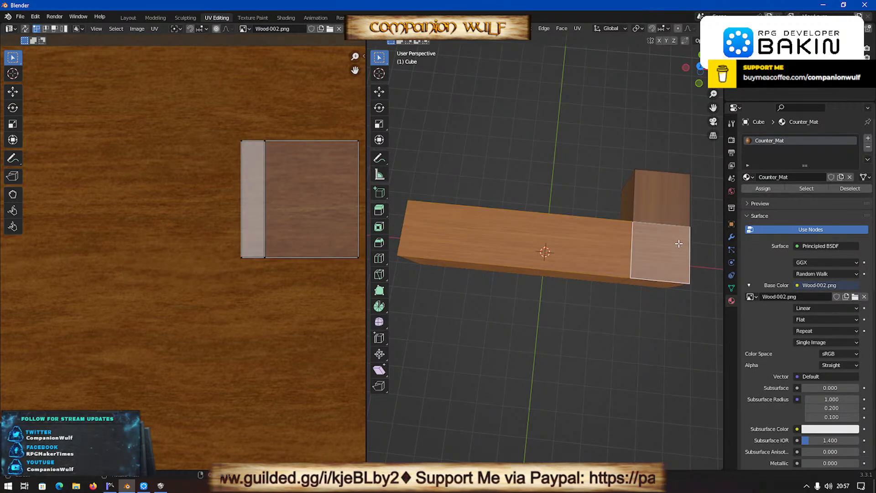
{"action": "key", "text": "f"}
{"action": "left_click", "coordinate": [668, 202]}
{"action": "left_click", "coordinate": [658, 240], "text": "shift"}
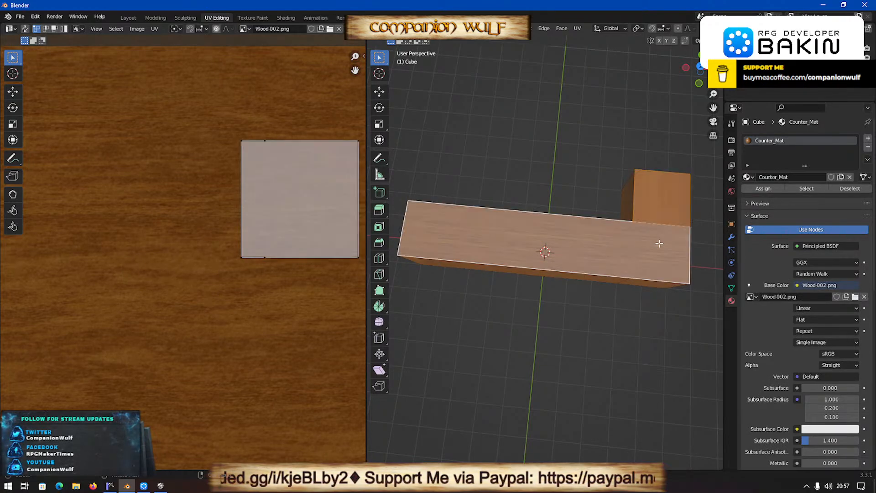
{"action": "left_click", "coordinate": [664, 203]}
{"action": "left_click", "coordinate": [530, 247]}
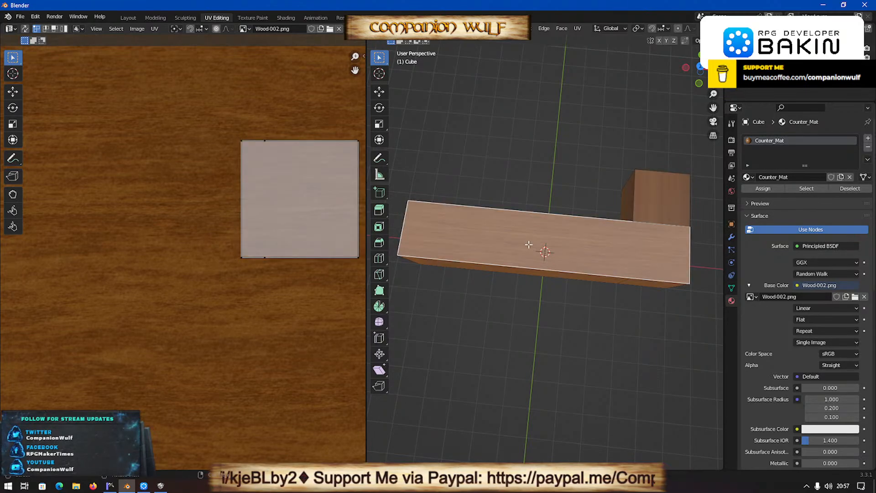
{"action": "key", "text": "u"}
{"action": "left_click", "coordinate": [519, 244]}
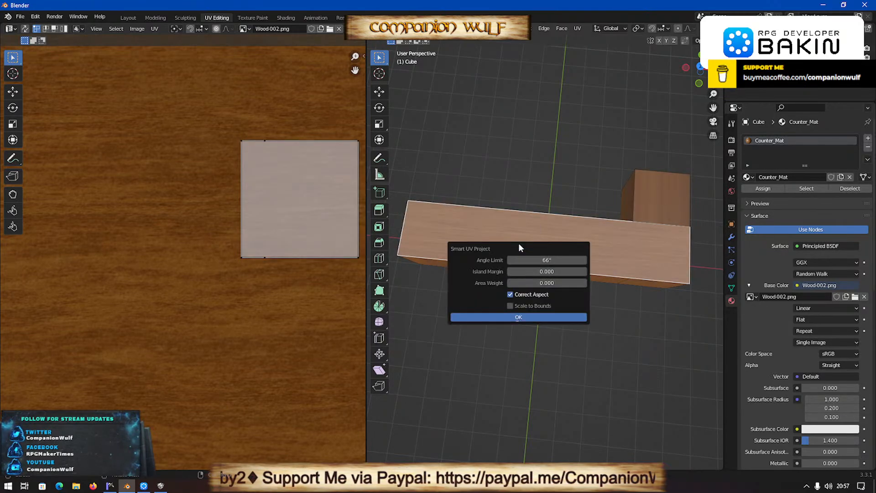
{"action": "left_click", "coordinate": [558, 269]}
{"action": "type", "text": "0.05"}
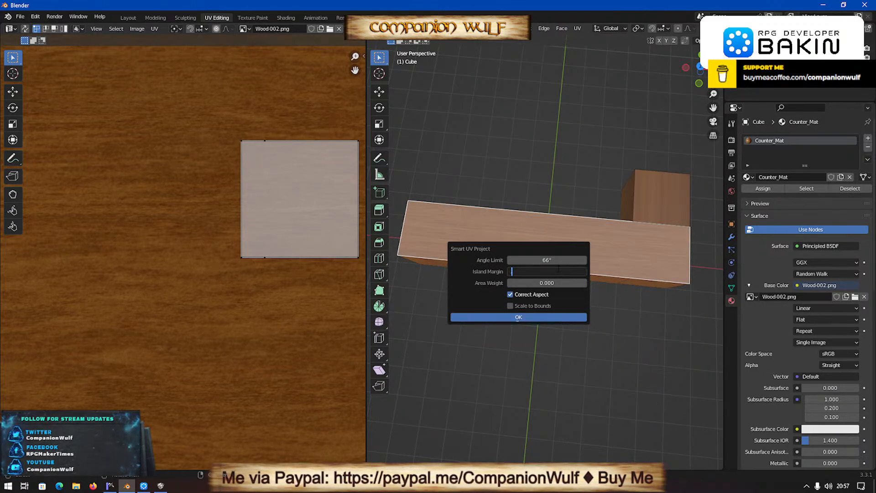
{"action": "key", "text": "Return"}
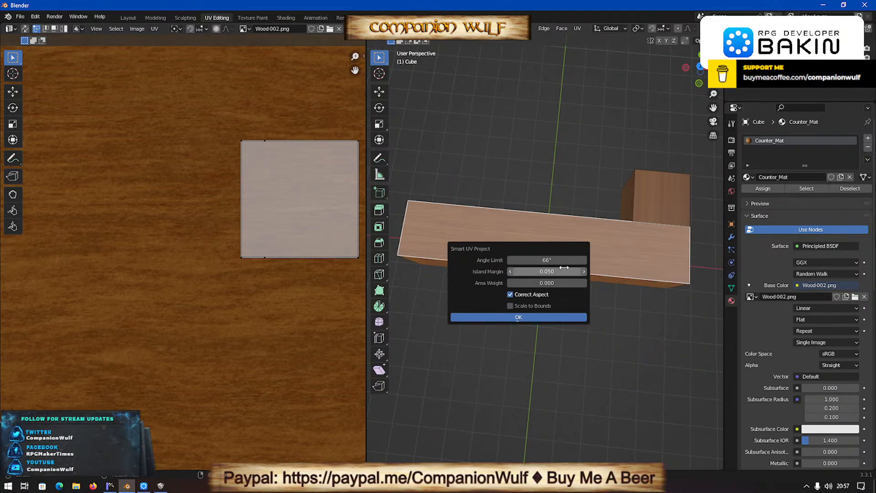
{"action": "left_click", "coordinate": [536, 320]}
Unwrap the top face of the counter's short arm with Smart UV Project.
{"action": "scroll", "coordinate": [525, 304], "scroll_direction": "down", "scroll_amount": 4}
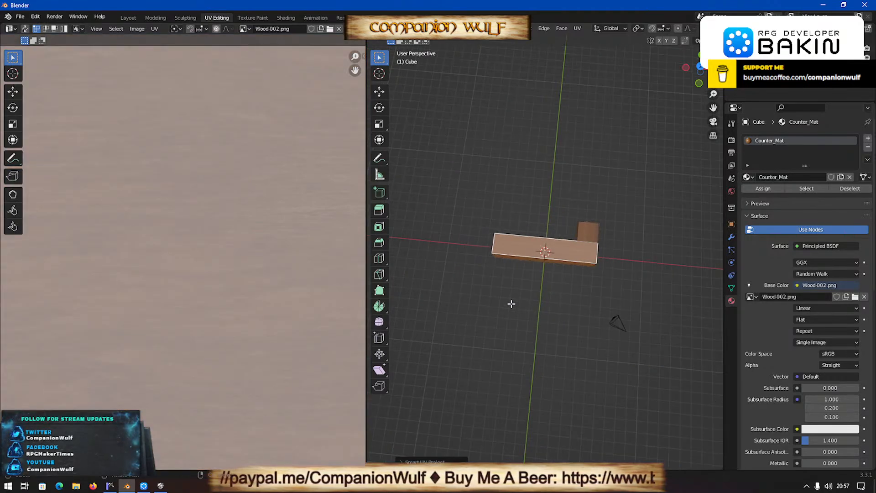
{"action": "scroll", "coordinate": [511, 304], "scroll_direction": "up", "scroll_amount": 4}
{"action": "key", "text": "a"}
{"action": "key", "text": "alt+a"}
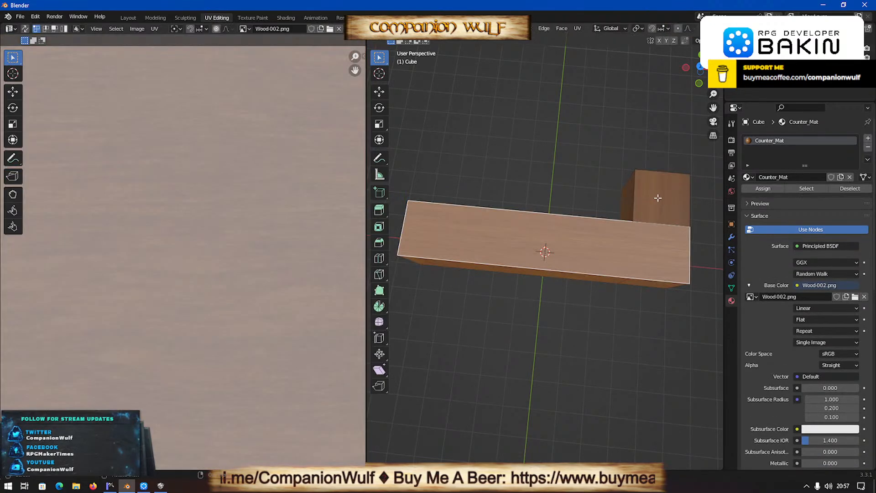
{"action": "left_click", "coordinate": [657, 198]}
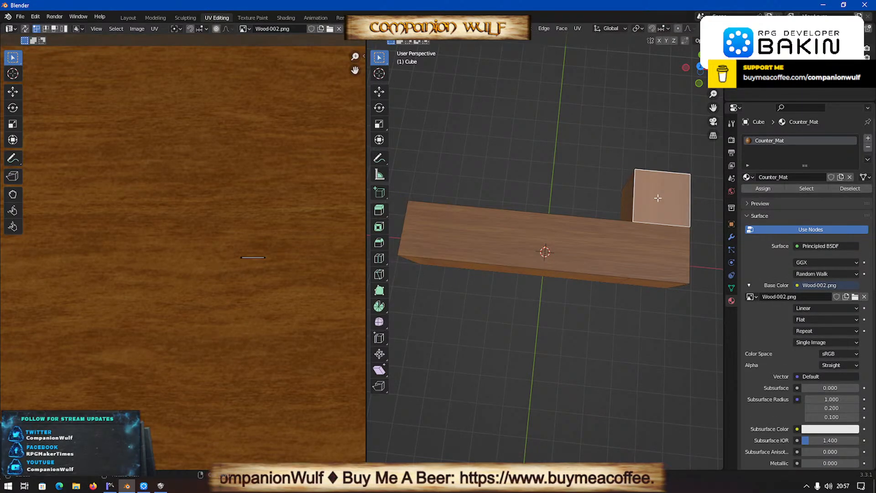
{"action": "key", "text": "u"}
{"action": "left_click", "coordinate": [657, 197]}
{"action": "left_click", "coordinate": [652, 272]}
{"action": "key", "text": "Tab"}
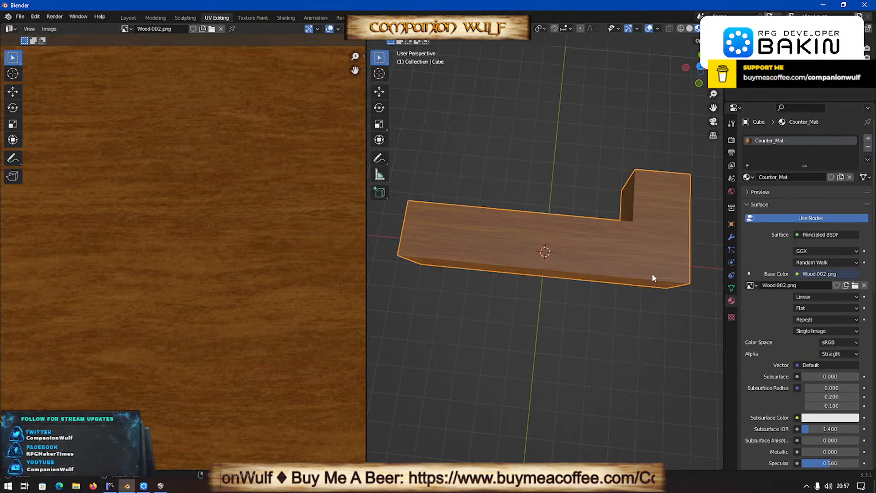
Unwrap both faces of the counter's long outer side together with Smart UV Project.
{"action": "scroll", "coordinate": [647, 279], "scroll_direction": "up", "scroll_amount": 2}
{"action": "middle_click_drag", "start_coordinate": [628, 325], "coordinate": [645, 251]}
{"action": "key", "text": "Tab"}
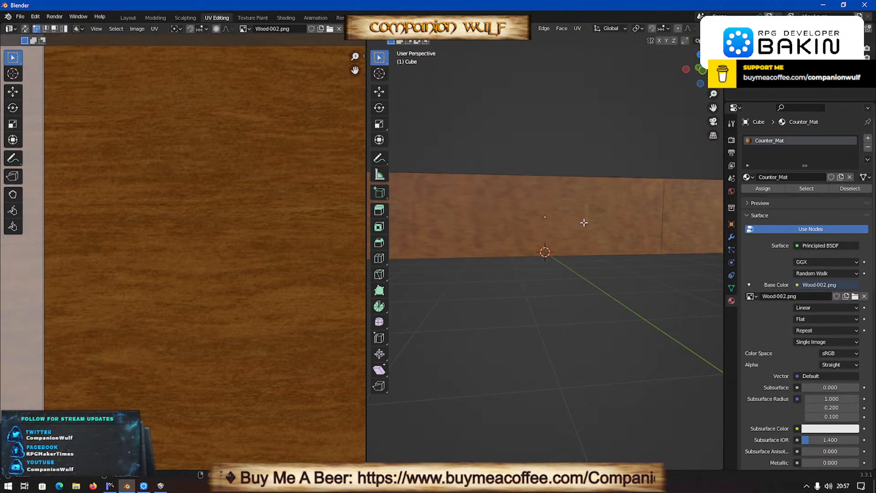
{"action": "left_click", "coordinate": [607, 214]}
{"action": "left_click", "coordinate": [673, 223], "text": "shift"}
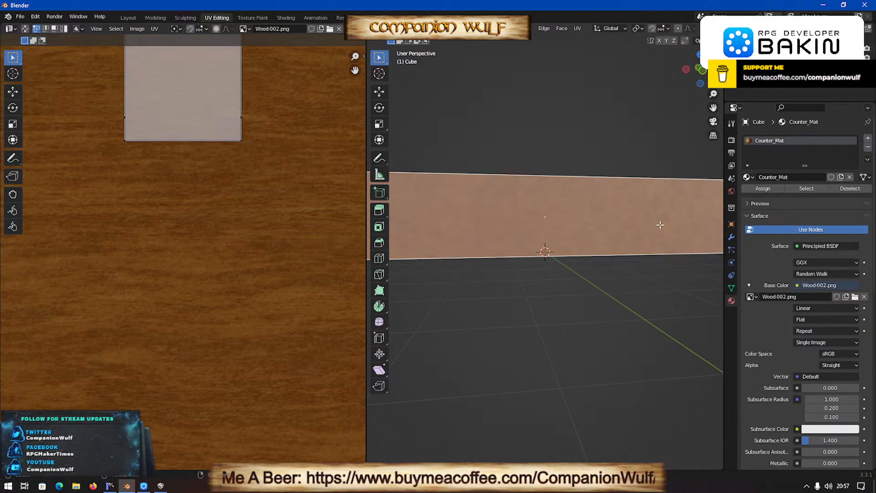
{"action": "key", "text": "u"}
{"action": "left_click", "coordinate": [660, 223]}
{"action": "left_click", "coordinate": [652, 301]}
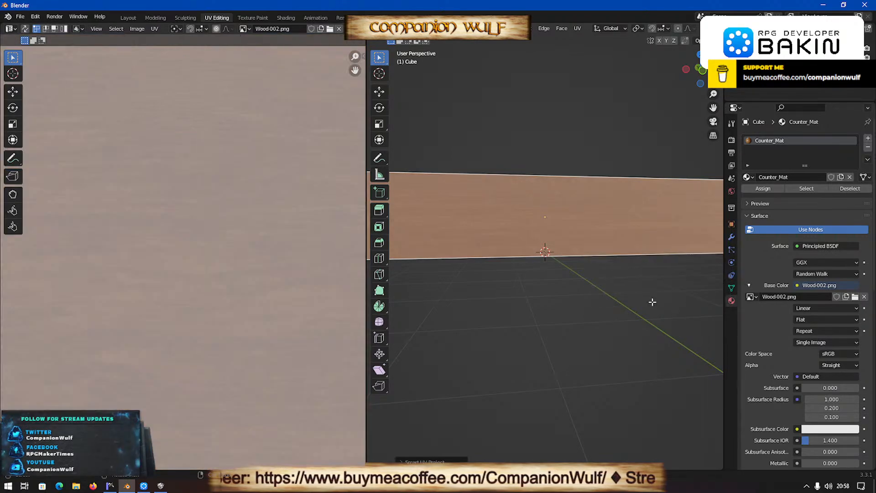
{"action": "key", "text": "Tab"}
Unwrap the end face of the counter's long arm with Smart UV Project.
{"action": "middle_click_drag", "start_coordinate": [622, 303], "coordinate": [690, 321]}
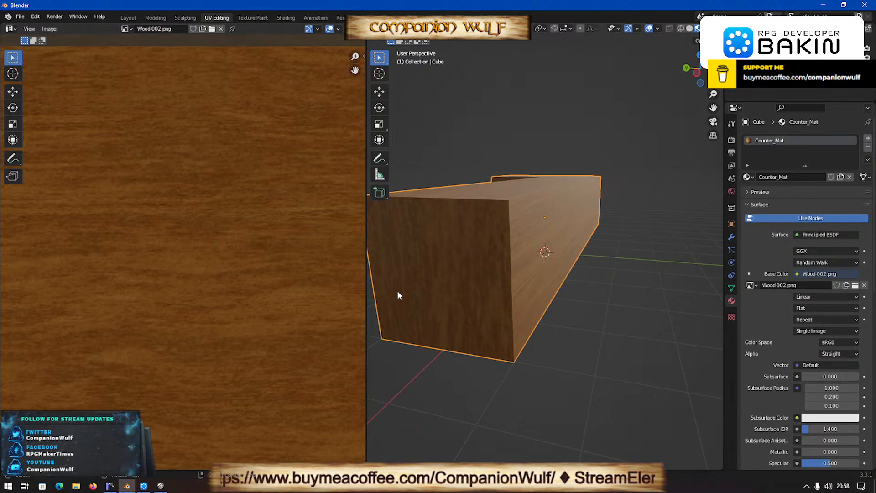
{"action": "key", "text": "Tab"}
{"action": "left_click", "coordinate": [439, 277]}
{"action": "key", "text": "u"}
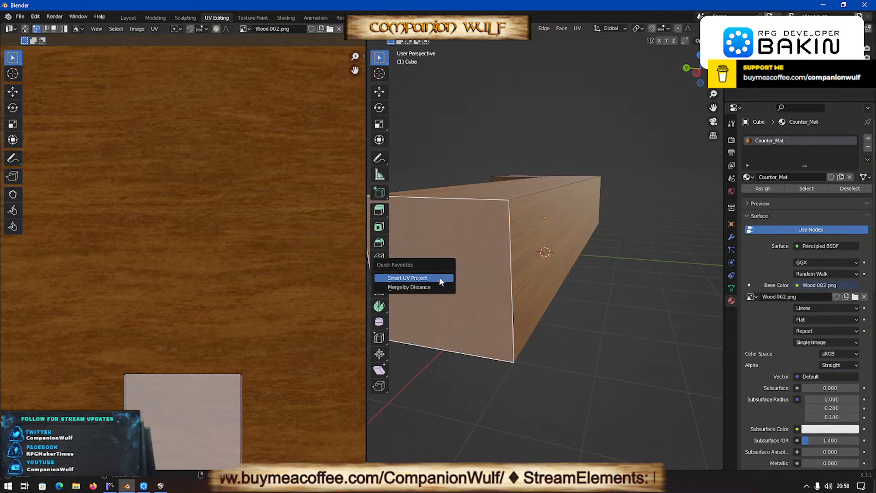
{"action": "left_click", "coordinate": [439, 277]}
{"action": "left_click", "coordinate": [439, 350]}
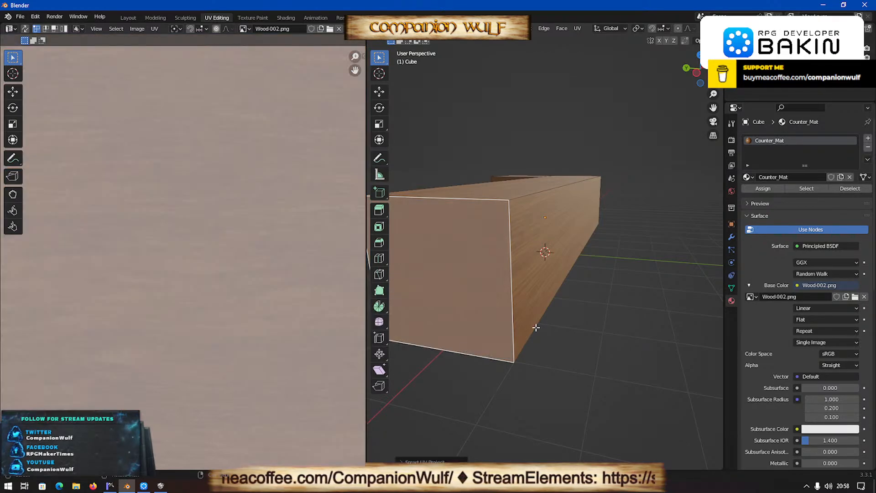
{"action": "key", "text": "Tab"}
Unwrap the two outer side faces running from the corner along the short arm with Smart UV Project.
{"action": "middle_click_drag", "start_coordinate": [539, 324], "coordinate": [453, 303]}
{"action": "key", "text": "Tab"}
{"action": "scroll", "coordinate": [543, 304], "scroll_direction": "down", "scroll_amount": 5}
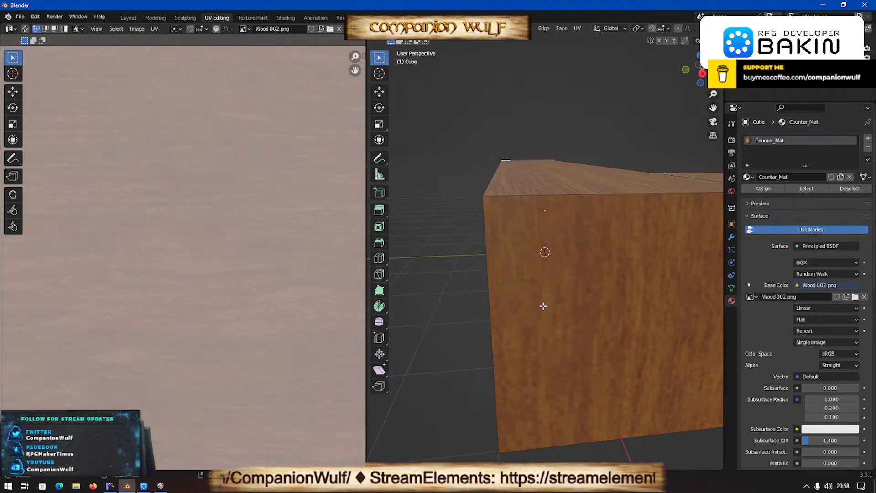
{"action": "left_click", "coordinate": [558, 275]}
{"action": "left_click", "coordinate": [622, 270]}
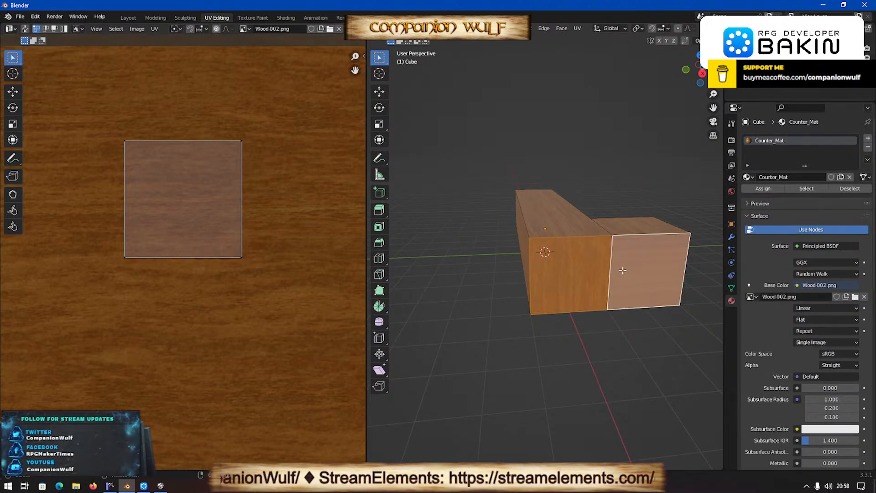
{"action": "key", "text": "u"}
{"action": "left_click", "coordinate": [614, 270]}
{"action": "left_click", "coordinate": [613, 343]}
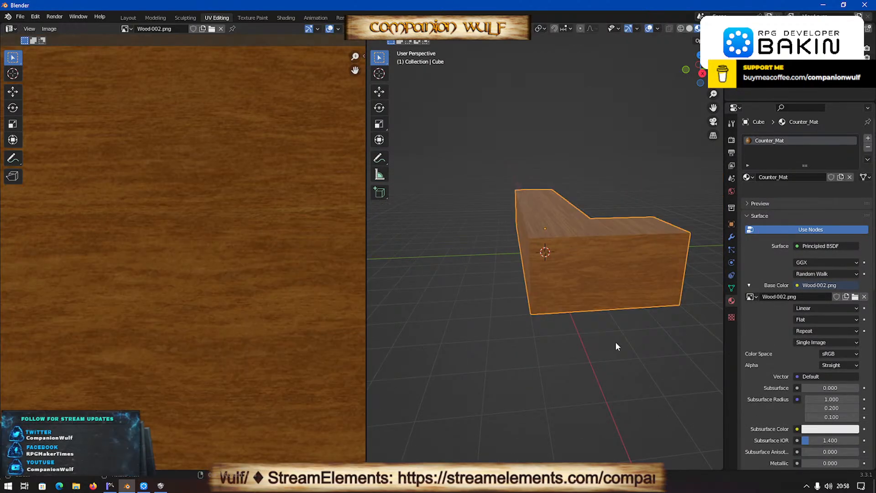
{"action": "key", "text": "Tab"}
Unwrap the end face of the counter's short arm with Smart UV Project.
{"action": "middle_click_drag", "start_coordinate": [614, 341], "coordinate": [528, 330]}
{"action": "key", "text": "Tab"}
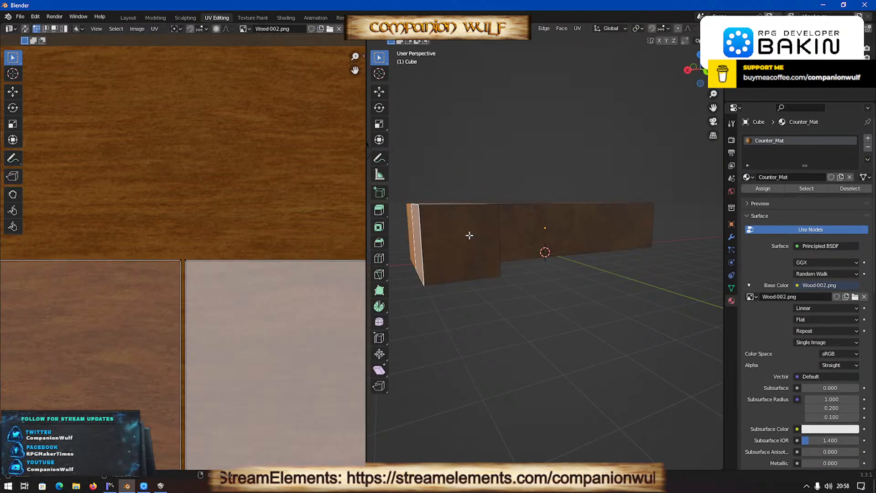
{"action": "left_click", "coordinate": [469, 234]}
{"action": "key", "text": "u"}
{"action": "left_click", "coordinate": [469, 234]}
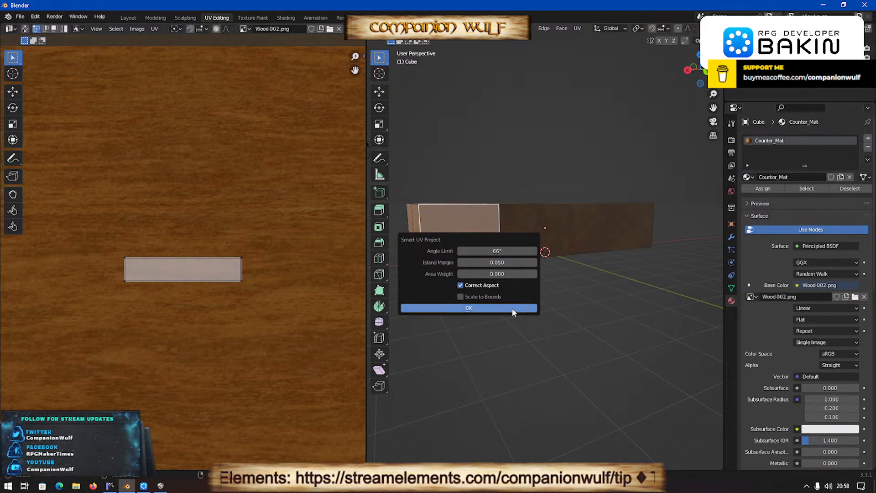
{"action": "left_click", "coordinate": [511, 308]}
Unwrap the inner side face of the counter's short arm with Smart UV Project.
{"action": "middle_click_drag", "start_coordinate": [515, 291], "coordinate": [464, 233]}
{"action": "left_click", "coordinate": [463, 232]}
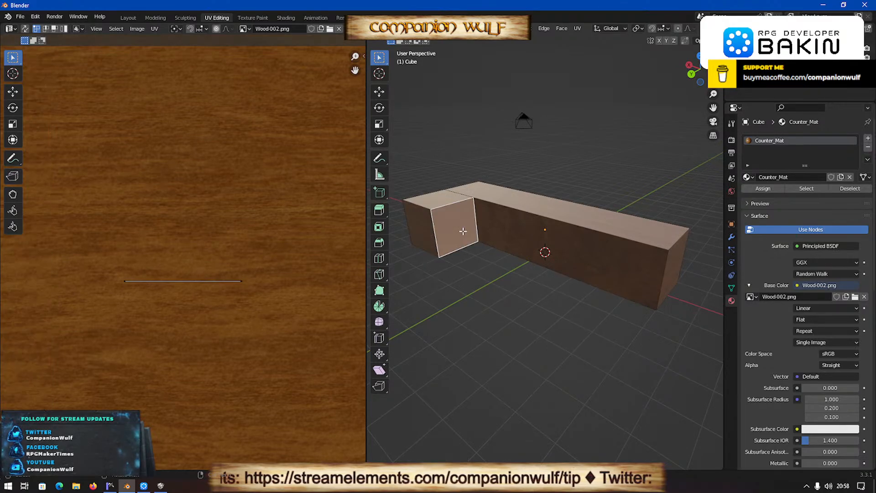
{"action": "key", "text": "Tab"}
{"action": "key", "text": "Tab"}
{"action": "key", "text": "q"}
{"action": "left_click", "coordinate": [463, 235]}
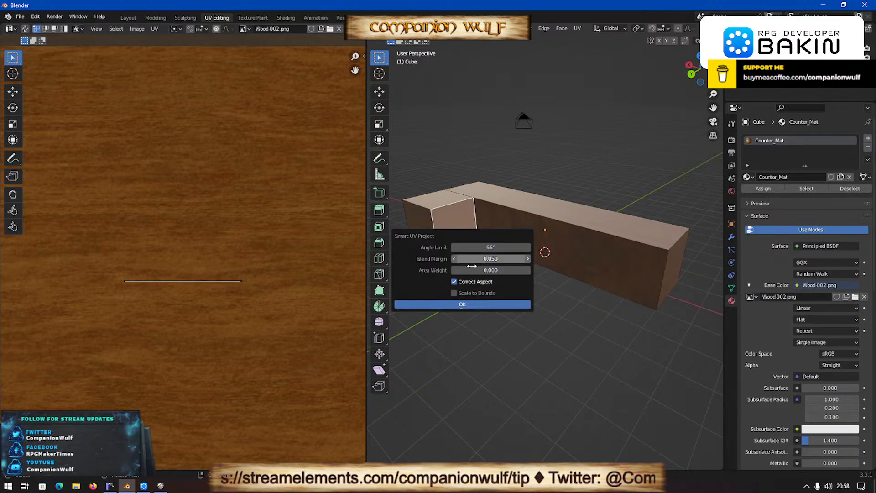
{"action": "left_click", "coordinate": [476, 306]}
{"action": "key", "text": "Tab"}
{"action": "key", "text": "Tab"}
Unwrap the inner side face of the counter's long arm with Smart UV Project.
{"action": "key", "text": "a"}
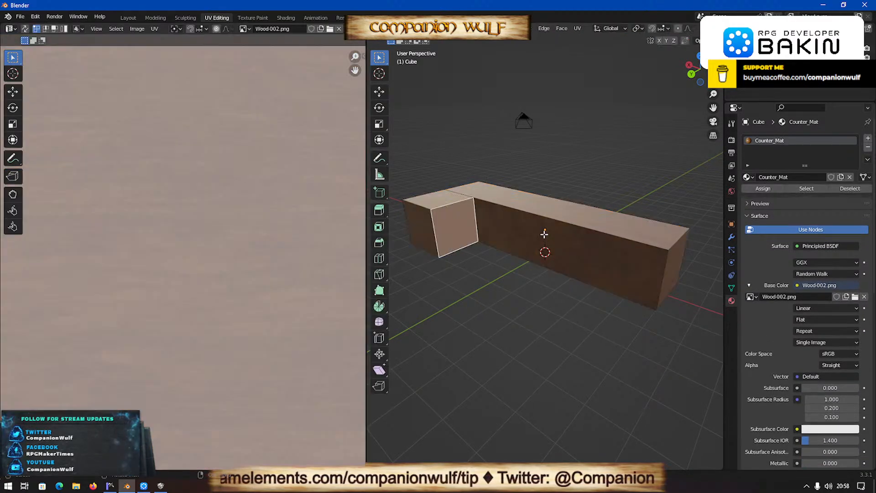
{"action": "key", "text": "u"}
{"action": "left_click", "coordinate": [543, 235]}
{"action": "left_click", "coordinate": [552, 310]}
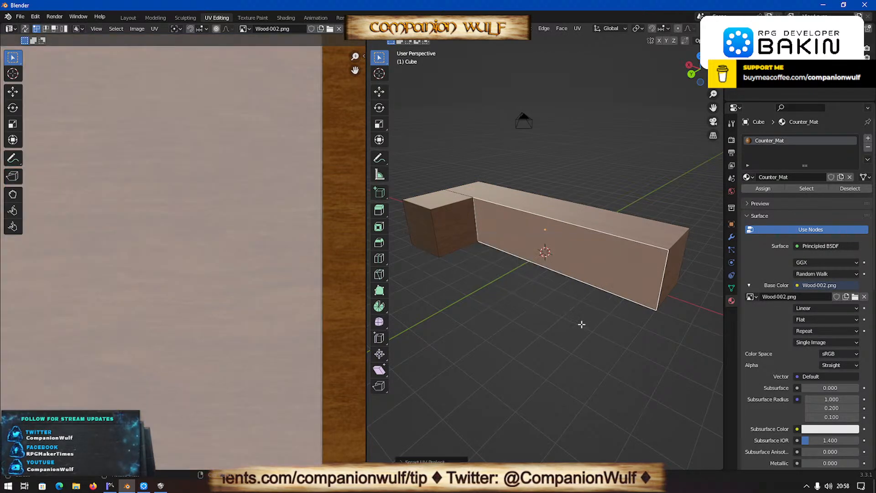
Unwrap the underside faces of the counter's long arm and corner with Smart UV Project.
{"action": "middle_click_drag", "start_coordinate": [581, 324], "coordinate": [605, 244]}
{"action": "key", "text": "Tab"}
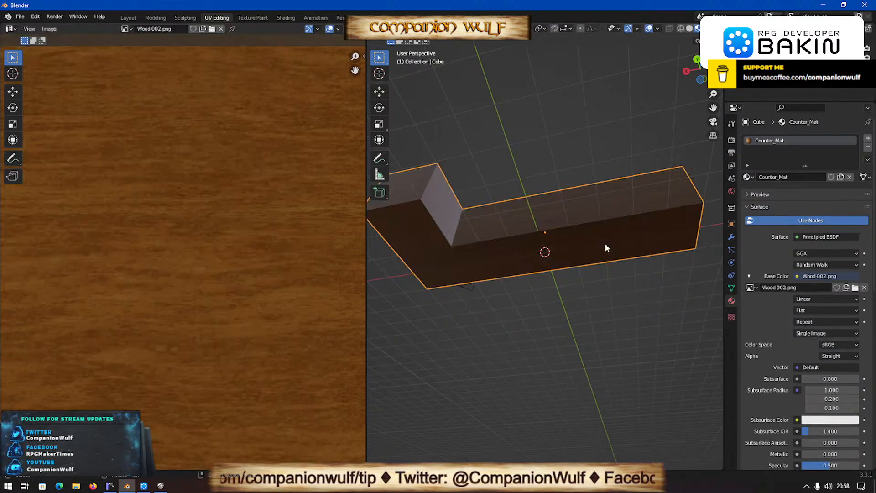
{"action": "key", "text": "Tab"}
{"action": "left_click", "coordinate": [549, 262]}
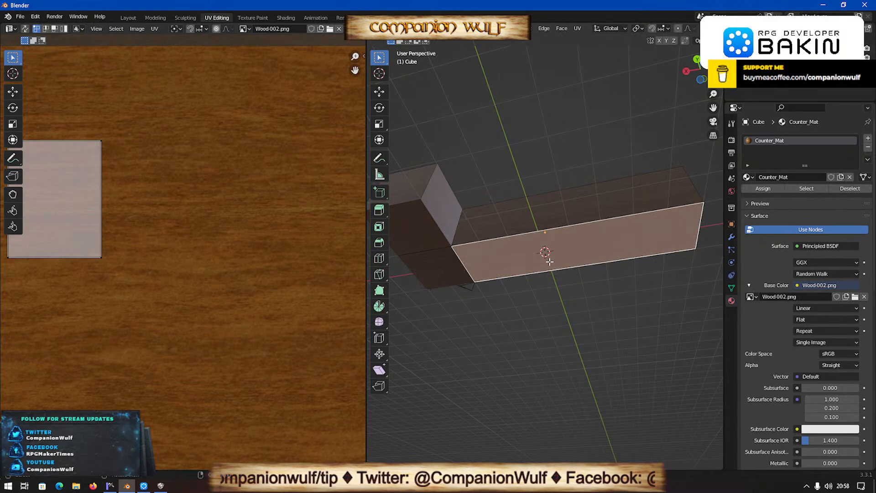
{"action": "key", "text": "u"}
{"action": "left_click", "coordinate": [442, 269]}
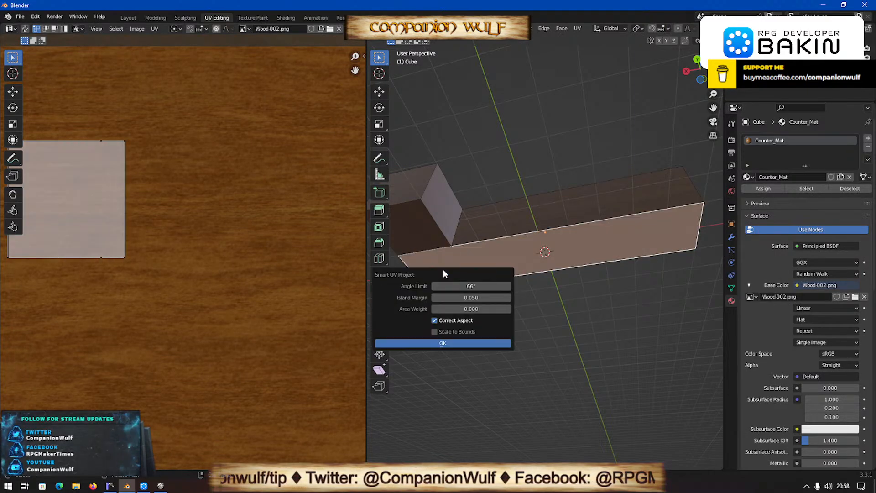
{"action": "left_click", "coordinate": [461, 343]}
Apply Merge by Distance to the underside face of the counter's short arm.
{"action": "left_click", "coordinate": [420, 229]}
{"action": "key", "text": "m"}
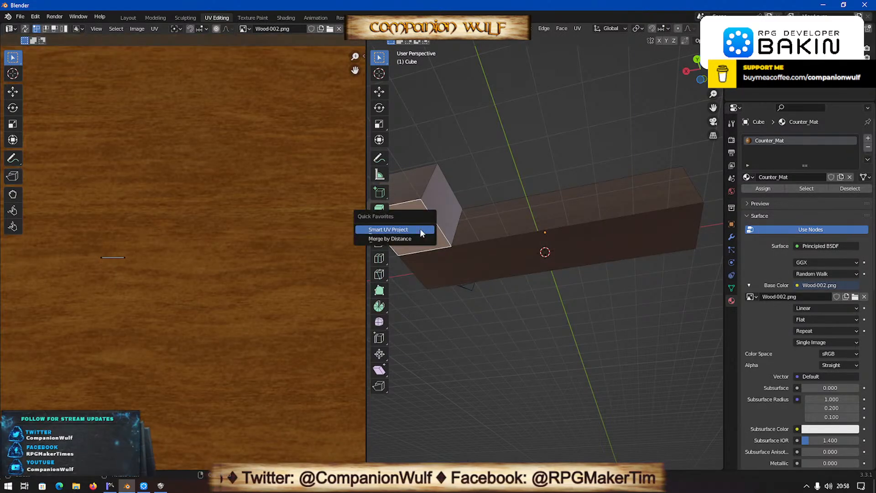
{"action": "left_click", "coordinate": [419, 234]}
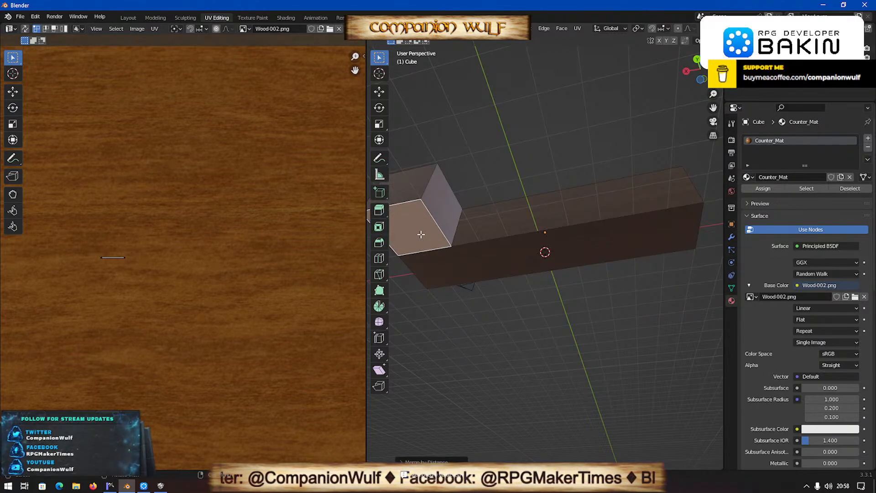
Unwrap the selected counter faces with Smart UV Project at 66° angle limit and 0.050 island margin, and return to Object Mode in top view.
{"action": "key", "text": "u"}
{"action": "left_click", "coordinate": [420, 232]}
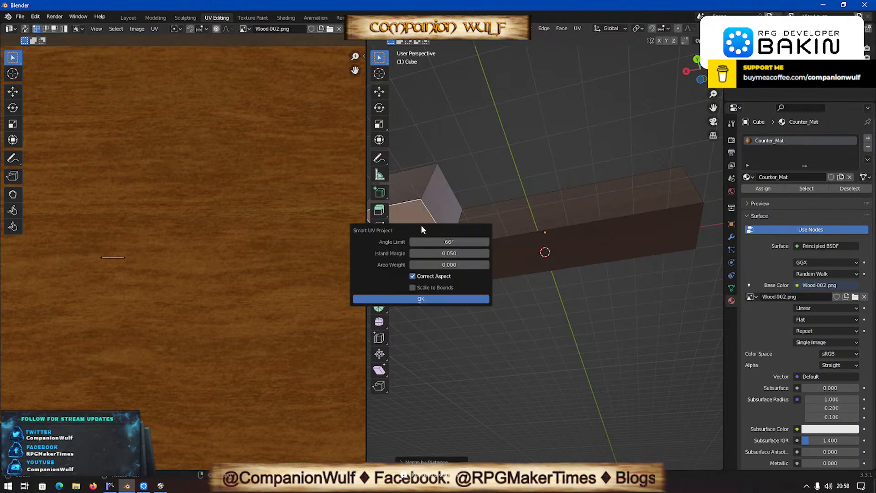
{"action": "left_click", "coordinate": [445, 299]}
{"action": "key", "text": "Tab"}
{"action": "middle_click_drag", "start_coordinate": [484, 312], "coordinate": [612, 401]}
{"action": "key", "text": "KP_7"}
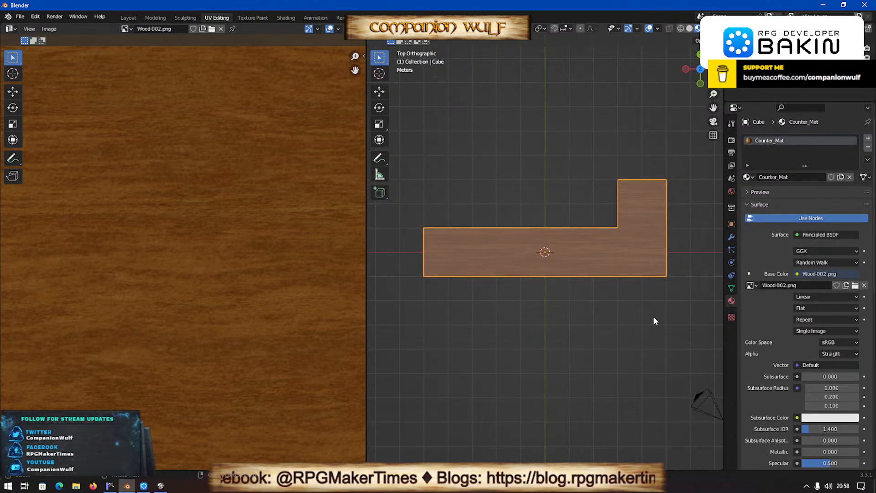
Purge the unused data-blocks and run a quick clean-up on the counter's whole mesh, finishing in Object Mode.
{"action": "key", "text": "q"}
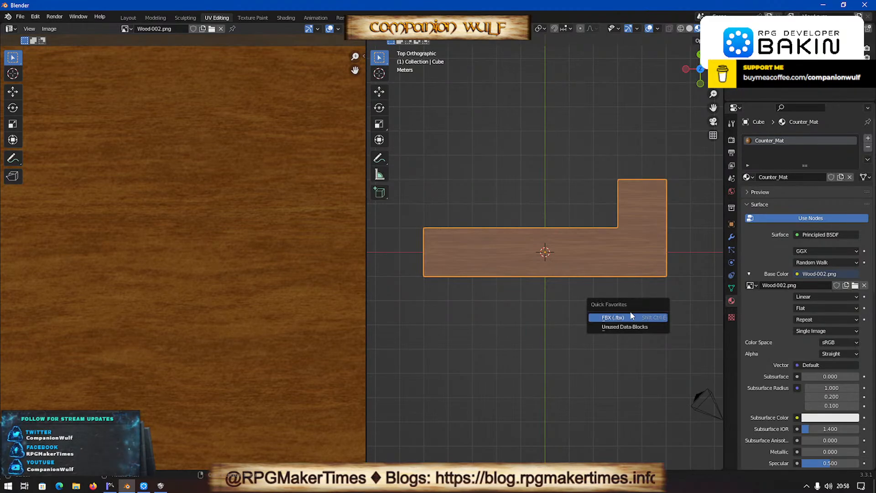
{"action": "left_click", "coordinate": [631, 327]}
{"action": "key", "text": "Tab"}
{"action": "key", "text": "a"}
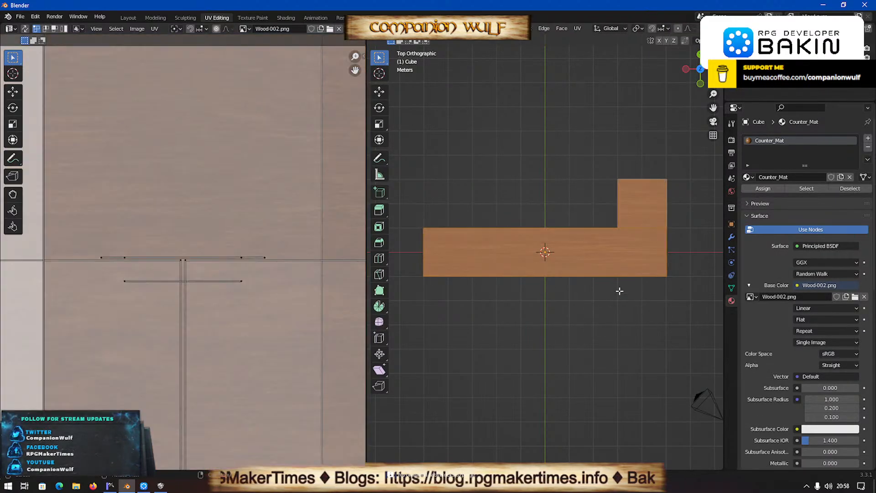
{"action": "key", "text": "q"}
{"action": "left_click", "coordinate": [597, 301]}
{"action": "key", "text": "Tab"}
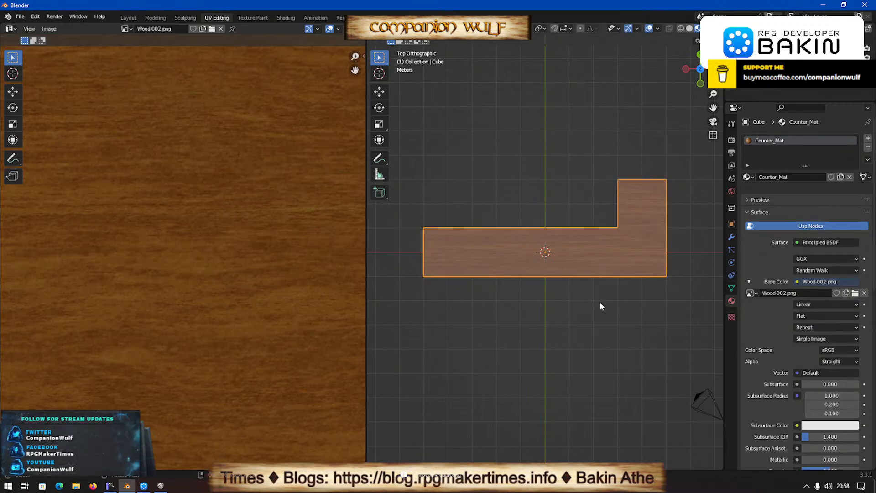
Start an FBX export of the counter and apply the RPG Bakin operator preset.
{"action": "key", "text": "q"}
{"action": "left_click", "coordinate": [571, 301]}
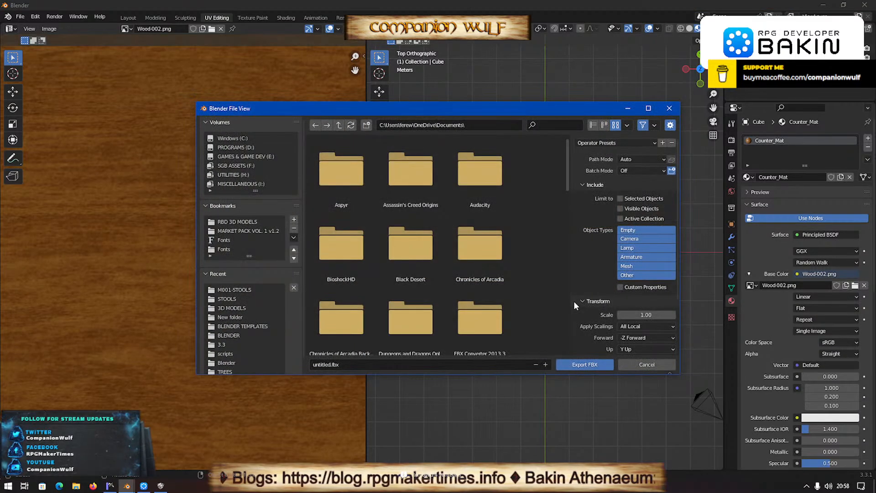
{"action": "left_click", "coordinate": [606, 142]}
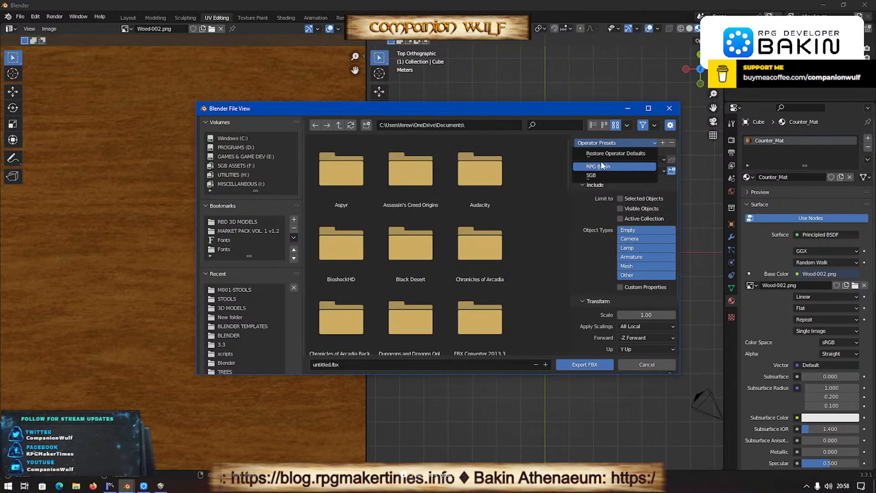
{"action": "left_click", "coordinate": [601, 167]}
Browse to the 3D MODELS (BAKIN) folder inside RBD 3D MODELS as the export location.
{"action": "left_click", "coordinate": [230, 289]}
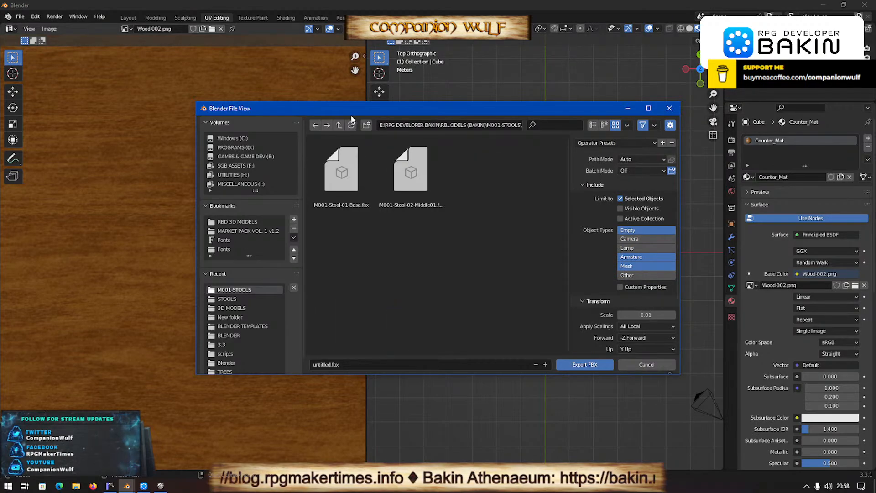
{"action": "left_click", "coordinate": [338, 126]}
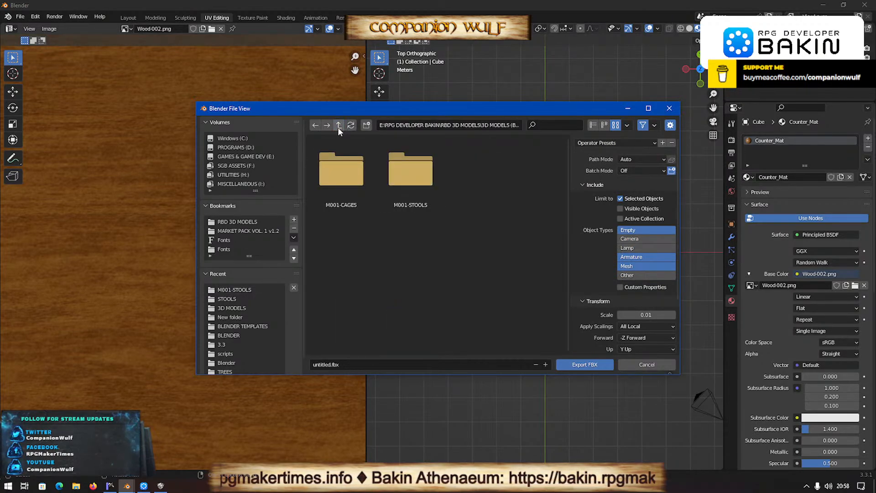
{"action": "left_click", "coordinate": [338, 127]}
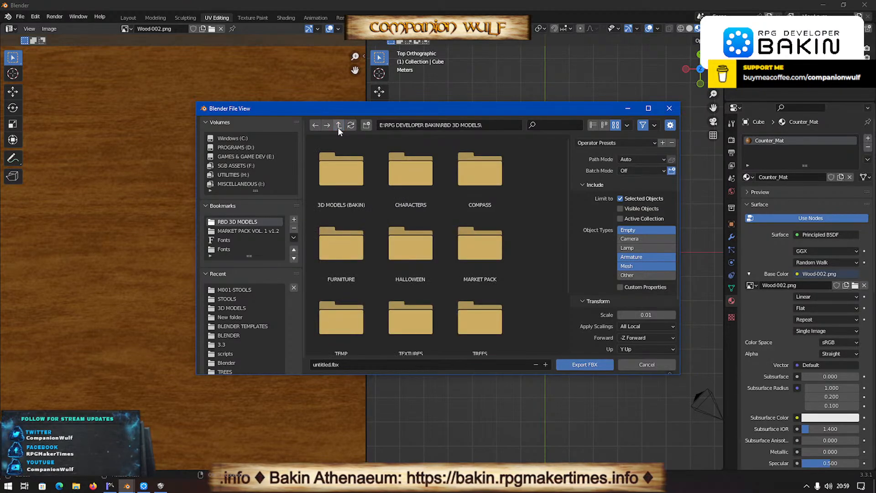
{"action": "left_click", "coordinate": [236, 308]}
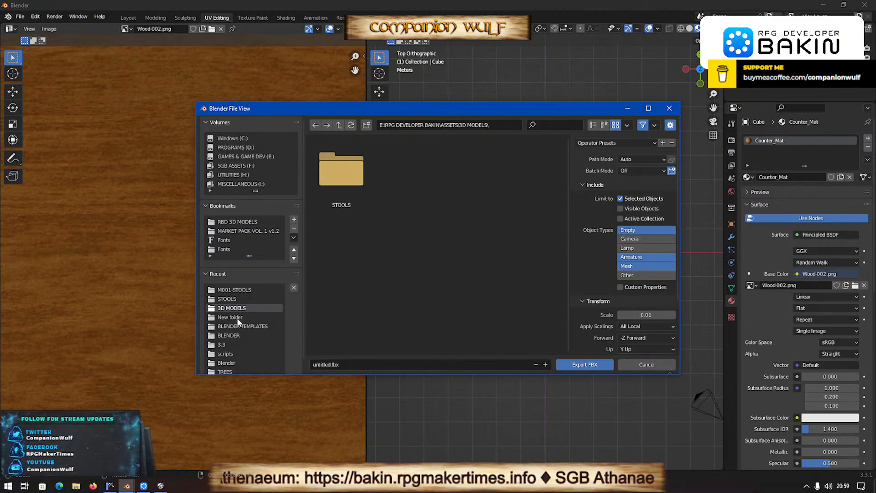
{"action": "left_click", "coordinate": [240, 220]}
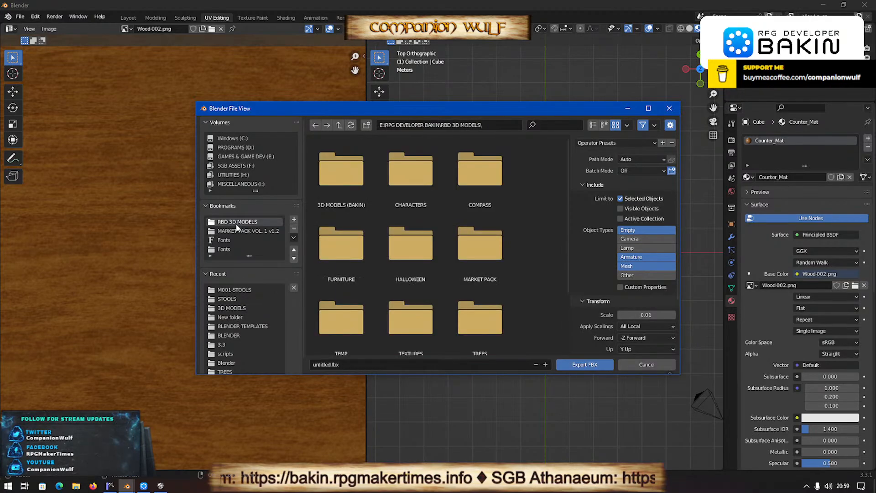
{"action": "double_click", "coordinate": [353, 175]}
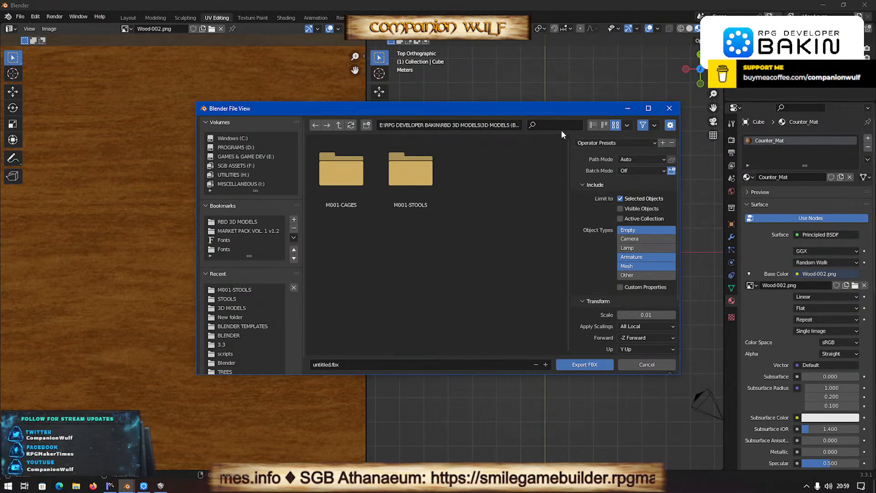
Create a folder named EXPLORER'S GUILD in 3D MODELS (BAKIN) and open it.
{"action": "left_click", "coordinate": [368, 125]}
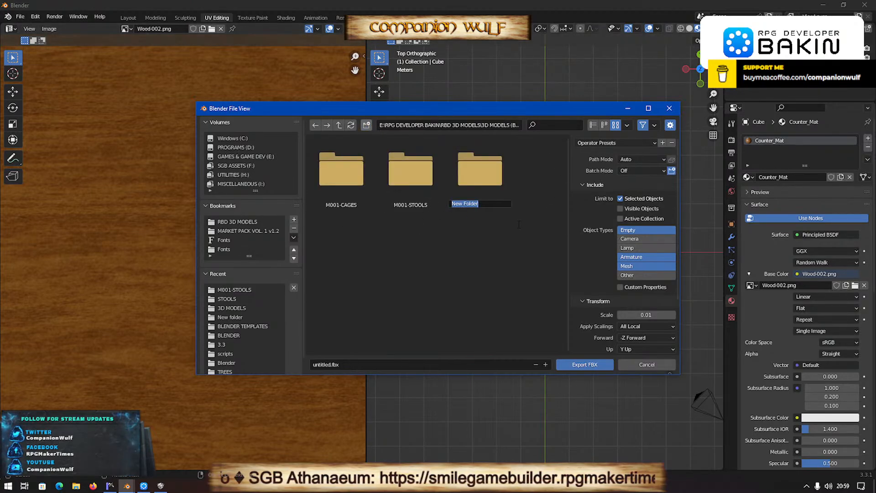
{"action": "type", "text": "E"}
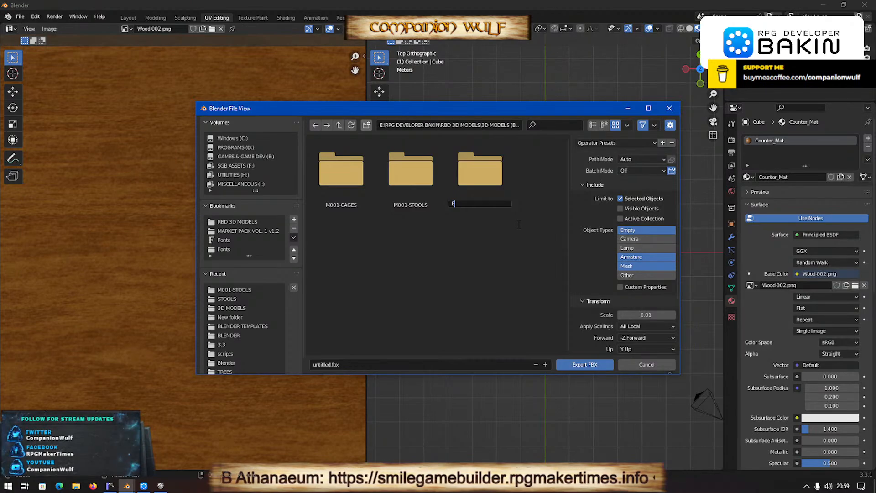
{"action": "type", "text": "XPLORER'S"}
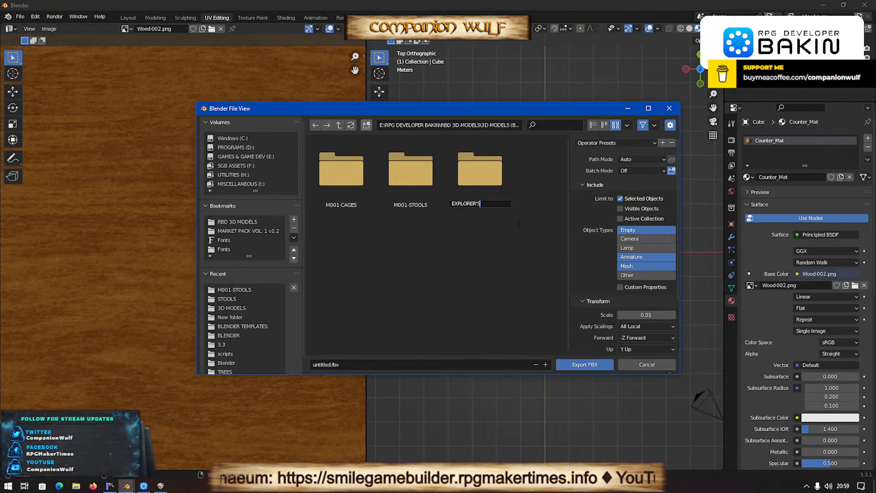
{"action": "type", "text": " GUILD"}
{"action": "key", "text": "Return"}
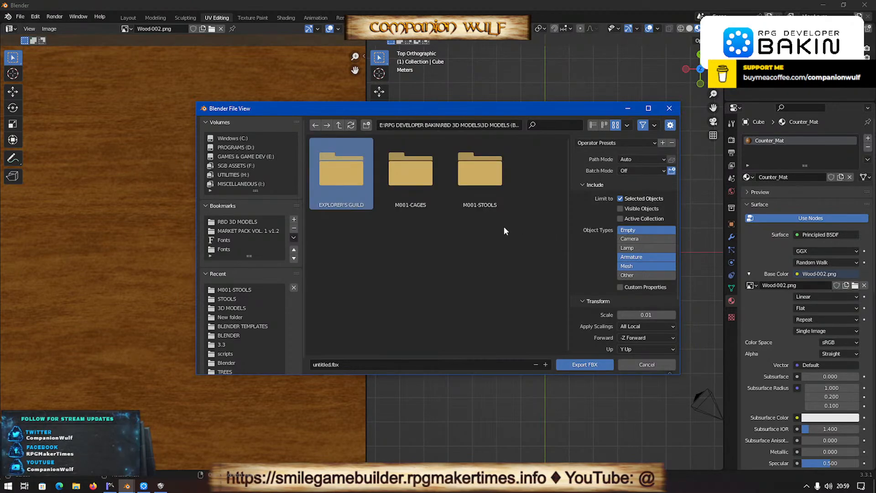
{"action": "double_click", "coordinate": [349, 179]}
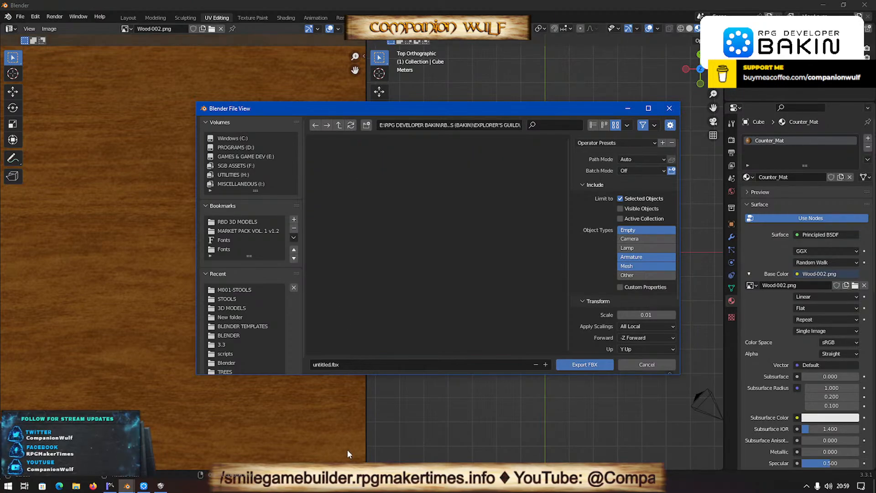
Name the export file TEG_Counter.fbx and export the counter to the new folder.
{"action": "left_click", "coordinate": [352, 360]}
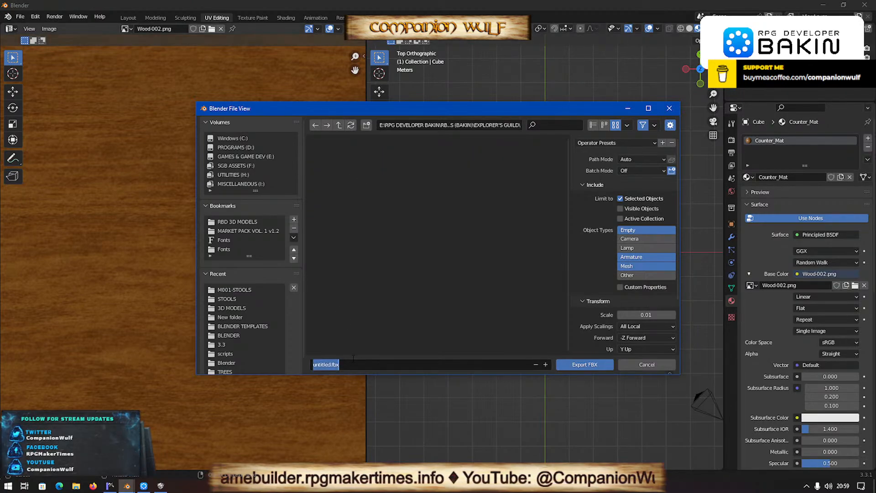
{"action": "type", "text": "TEC"}
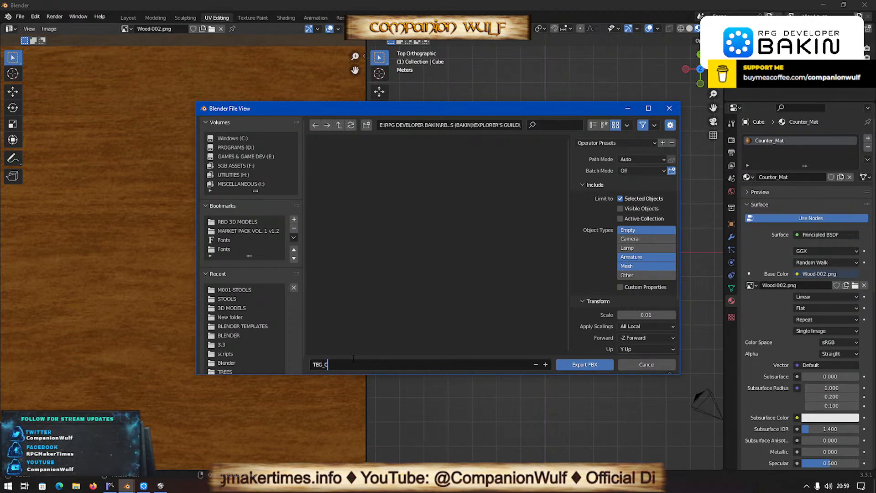
{"action": "key", "text": "Return"}
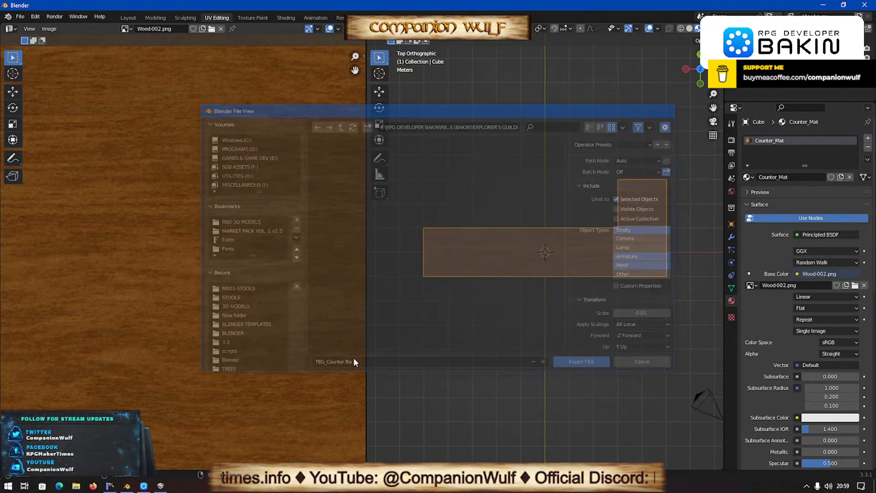
Save the wood texture image as Wood-002.png in the EXPLORER'S GUILD folder.
{"action": "left_click", "coordinate": [49, 29]}
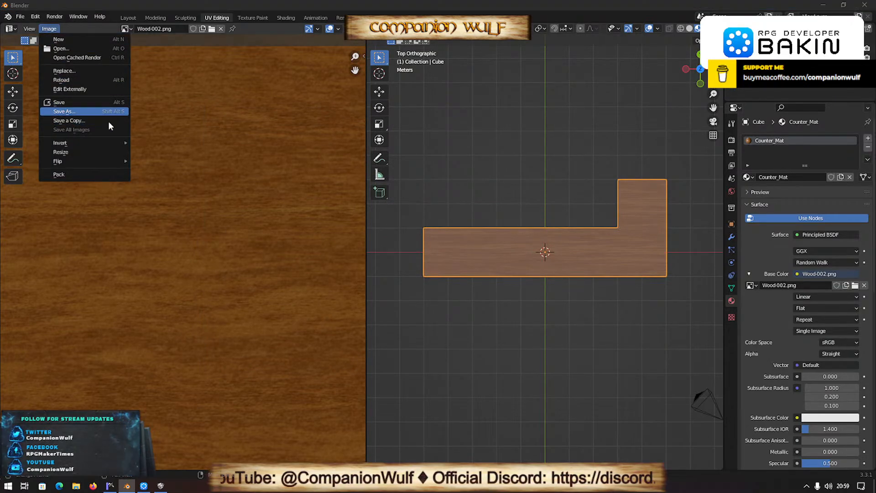
{"action": "left_click", "coordinate": [92, 112]}
{"action": "left_click", "coordinate": [250, 221]}
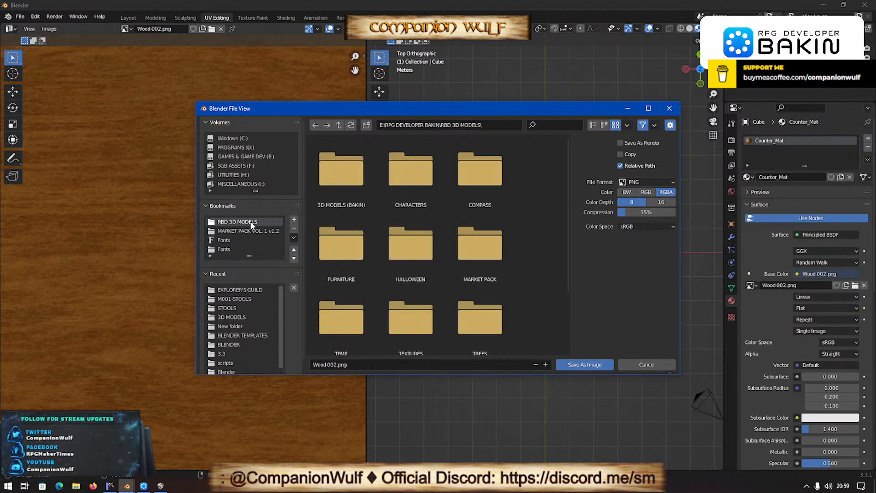
{"action": "left_click", "coordinate": [250, 289]}
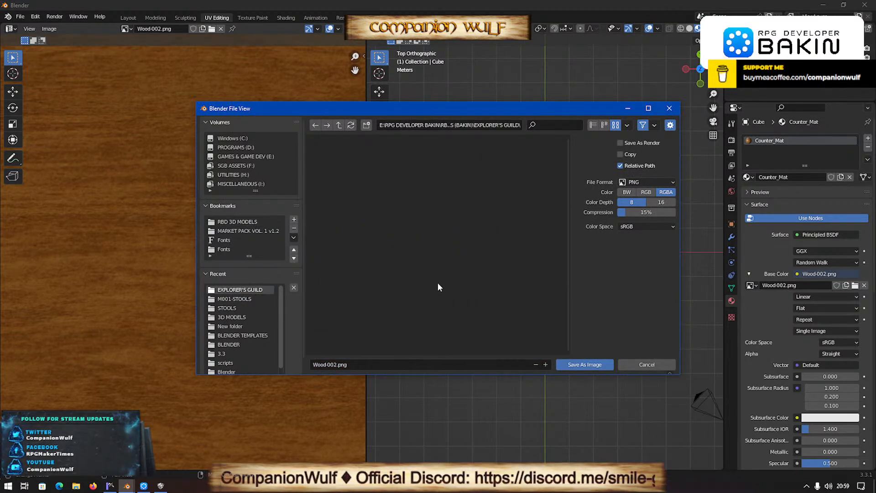
{"action": "left_click", "coordinate": [596, 364]}
Switch to RPG Developer Bakin and open the INTERIORS folder under BUILDINGS in the 3D Stamps resources.
{"action": "left_click", "coordinate": [143, 485]}
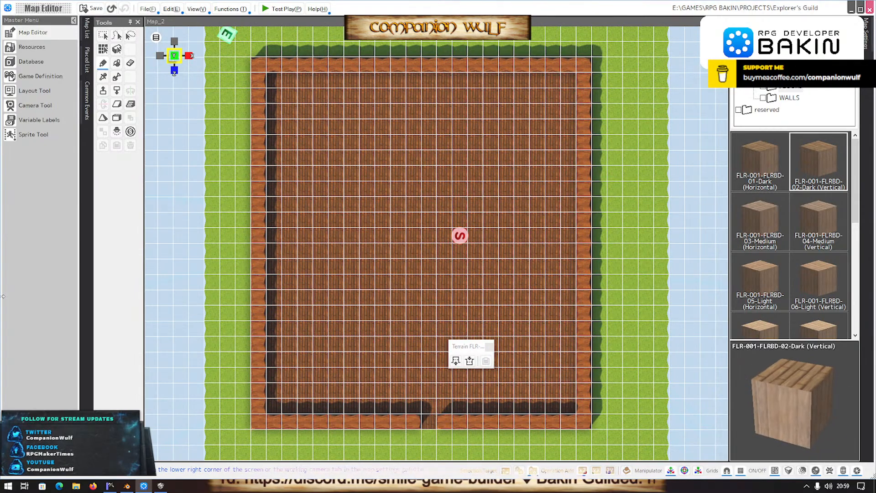
{"action": "left_click", "coordinate": [41, 76]}
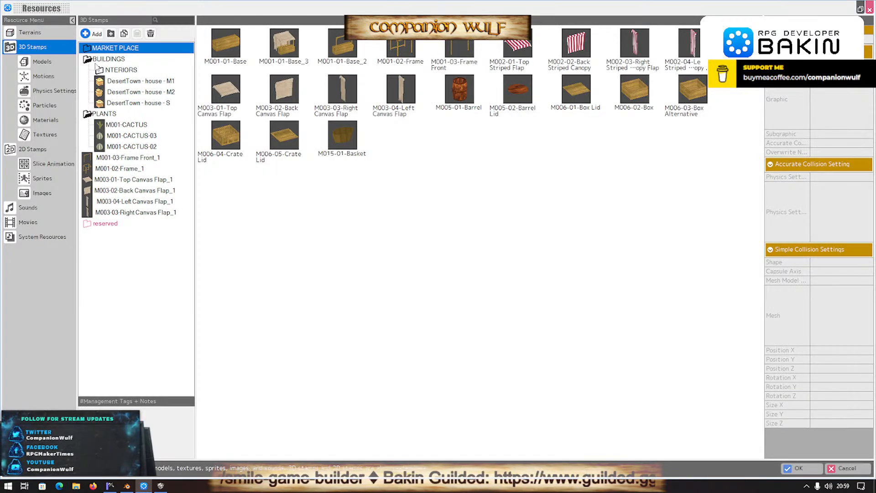
{"action": "left_click", "coordinate": [104, 71]}
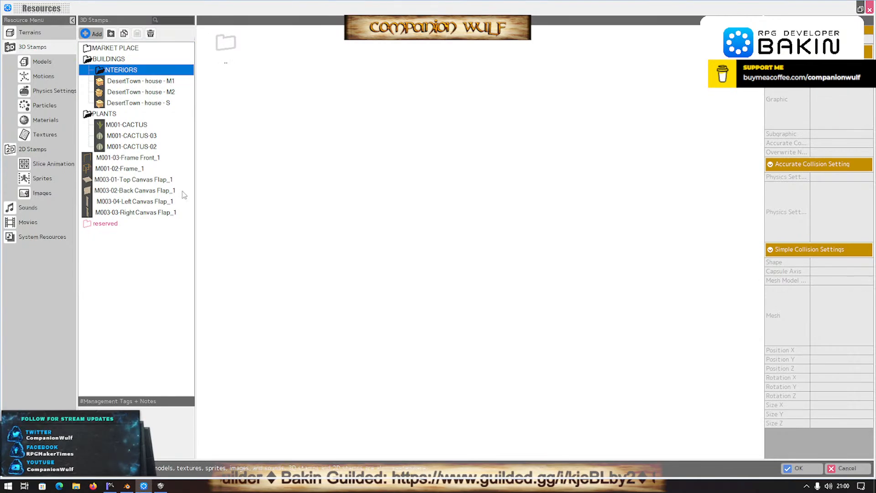
Add TEG_Counter.fbx from the EXPLORER'S GUILD folder on disk as a new 3D stamp in INTERIORS.
{"action": "left_click", "coordinate": [91, 33]}
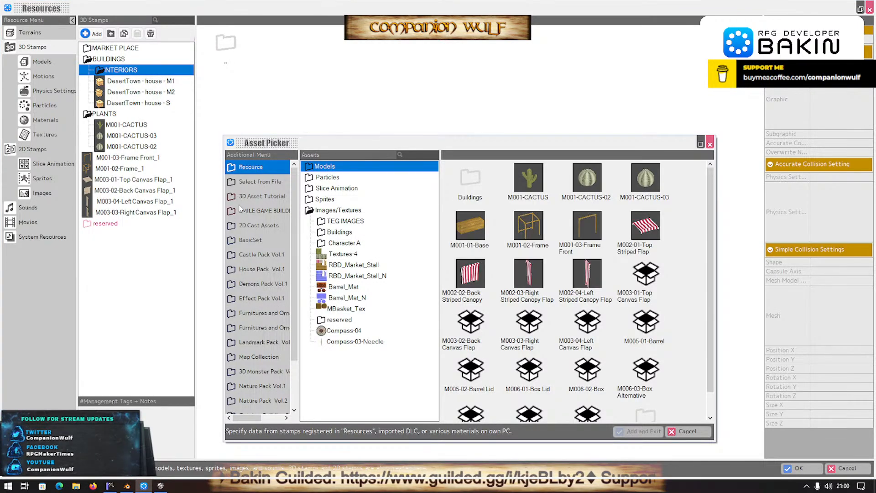
{"action": "left_click", "coordinate": [254, 182]}
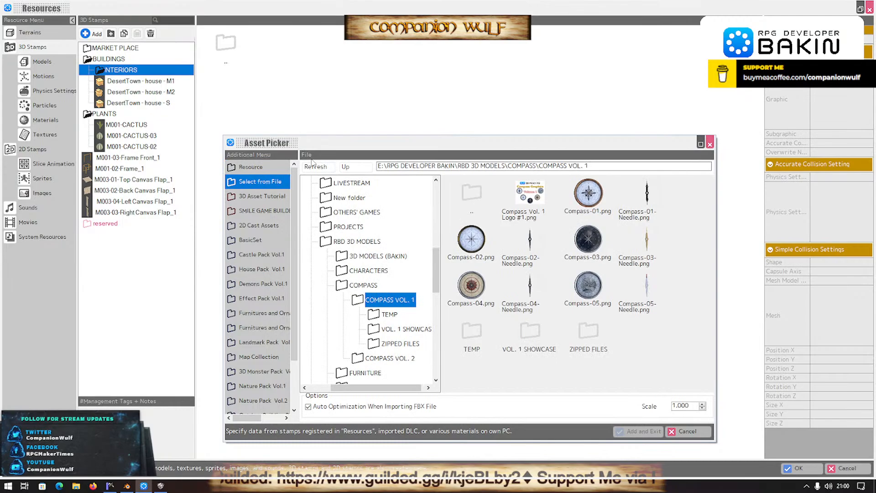
{"action": "left_click", "coordinate": [348, 258]}
{"action": "left_click", "coordinate": [363, 272]}
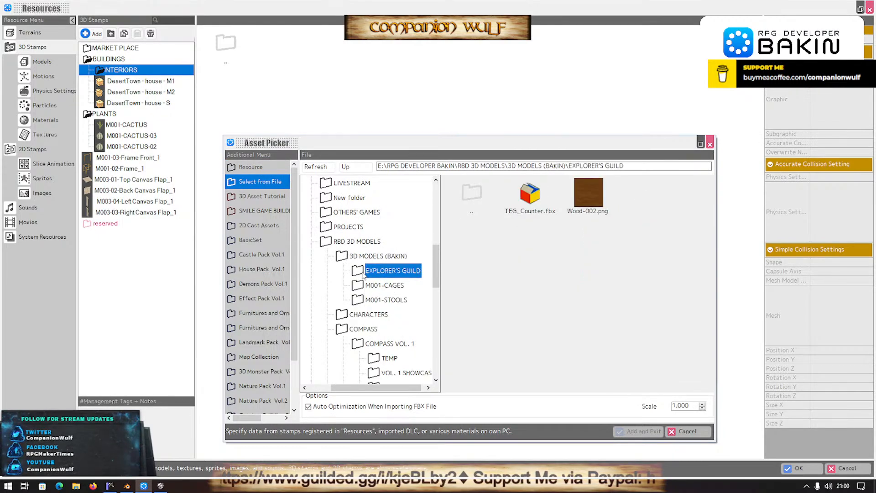
{"action": "left_click", "coordinate": [536, 195]}
{"action": "left_click", "coordinate": [641, 431]}
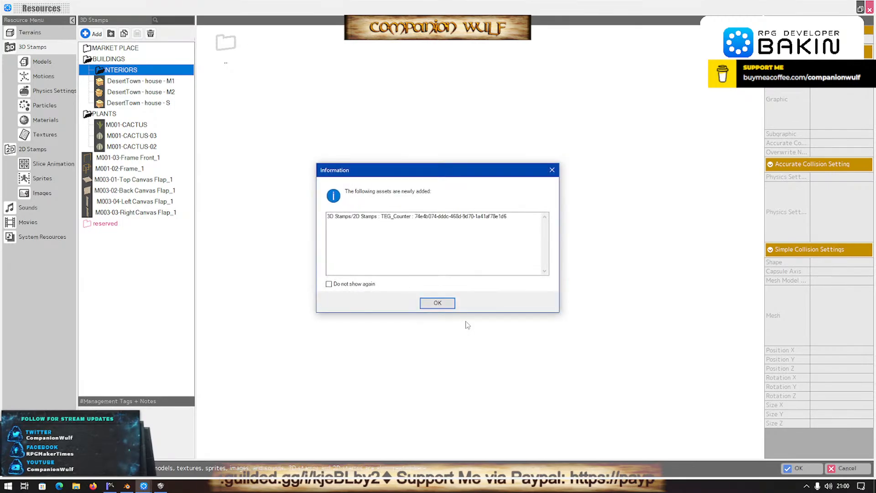
{"action": "left_click", "coordinate": [438, 303]}
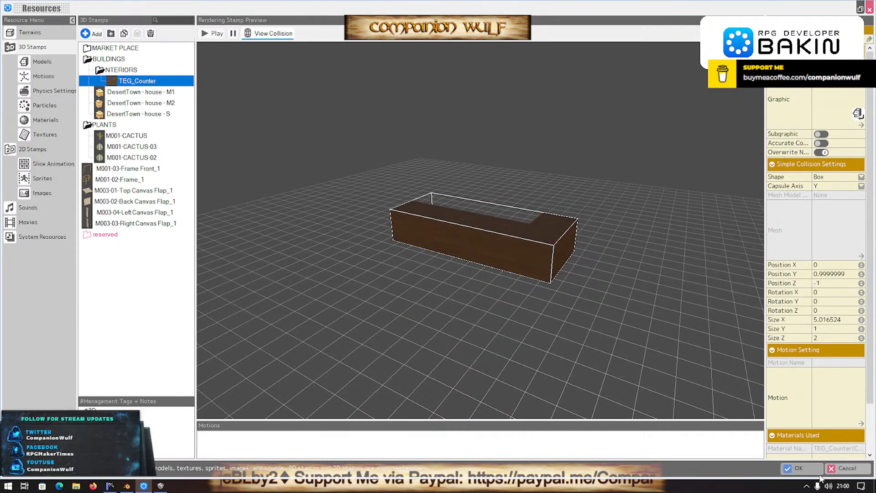
Set the counter stamp's collision shape to Mesh using the TEG_Counter model and save the resource changes.
{"action": "left_click", "coordinate": [821, 178]}
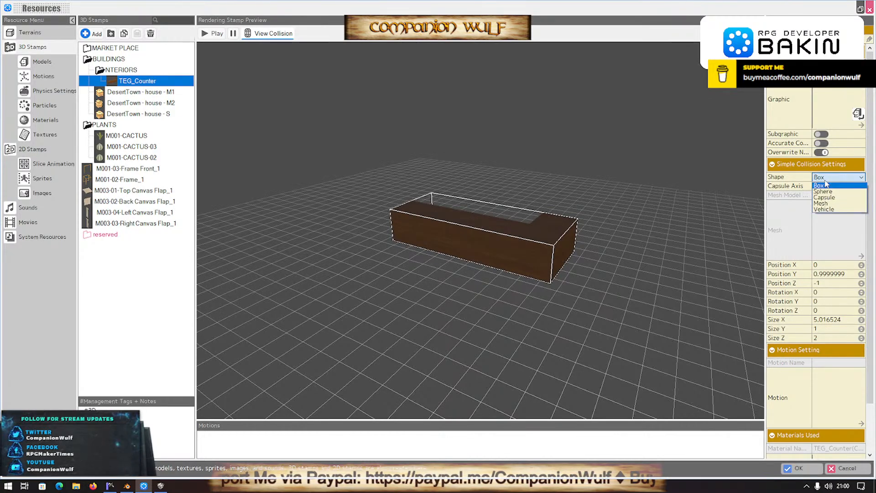
{"action": "left_click", "coordinate": [824, 210]}
{"action": "left_click", "coordinate": [841, 240]}
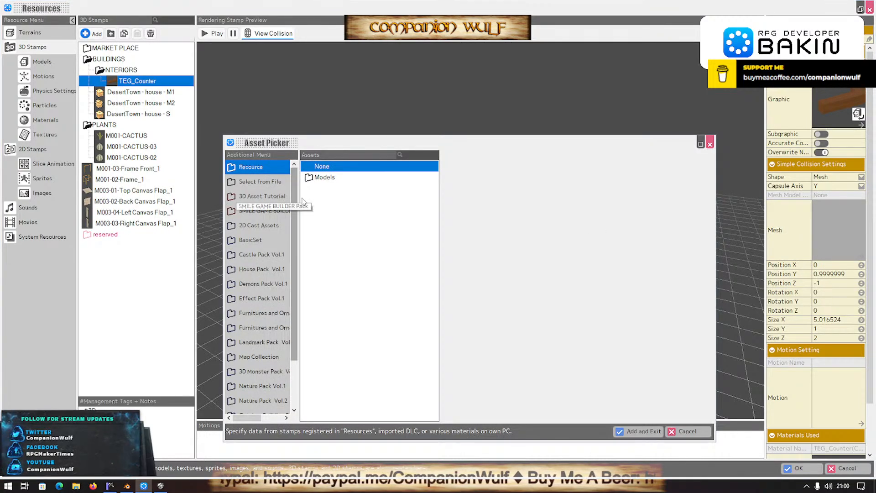
{"action": "left_click", "coordinate": [312, 178]}
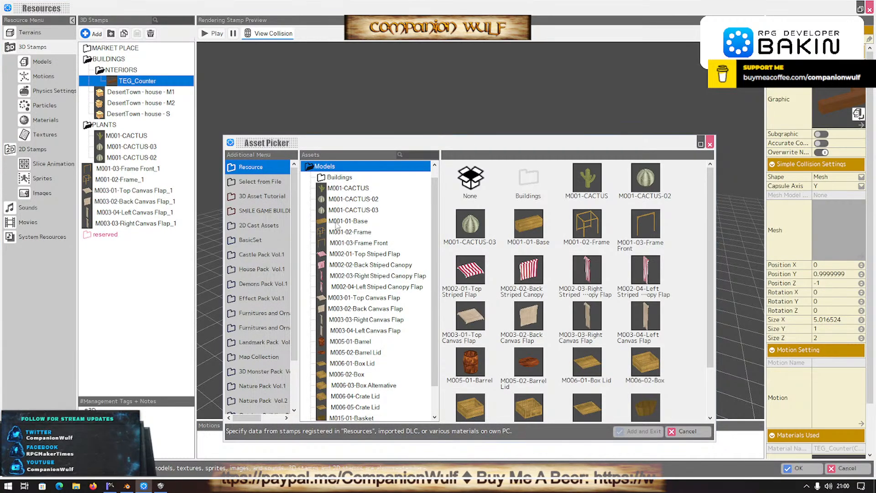
{"action": "scroll", "coordinate": [338, 319], "scroll_direction": "down", "scroll_amount": 1}
{"action": "left_click", "coordinate": [345, 407]}
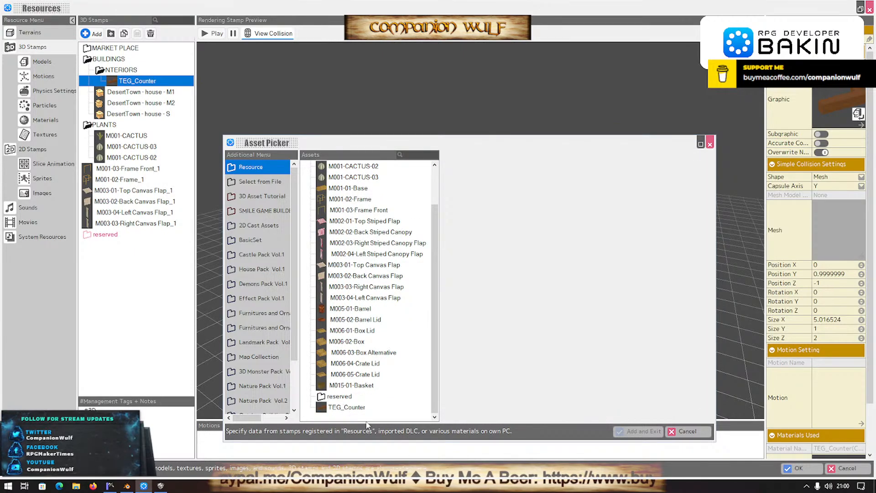
{"action": "left_click", "coordinate": [630, 431]}
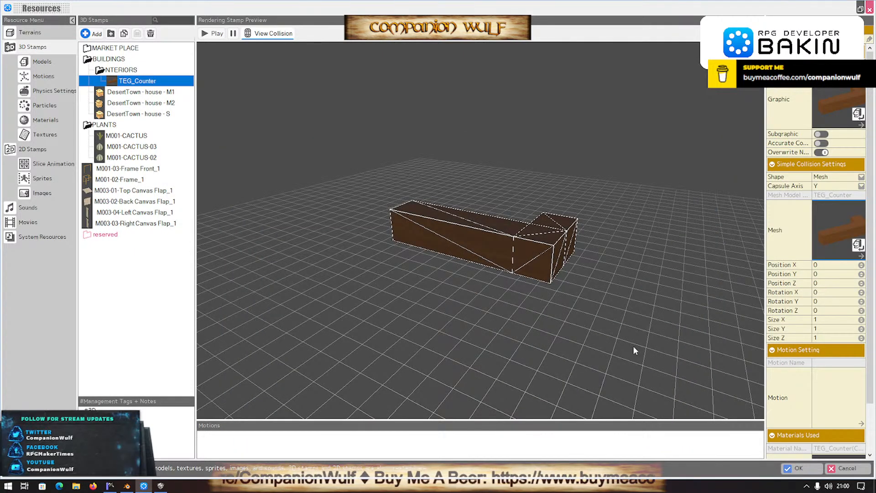
{"action": "left_click", "coordinate": [797, 468]}
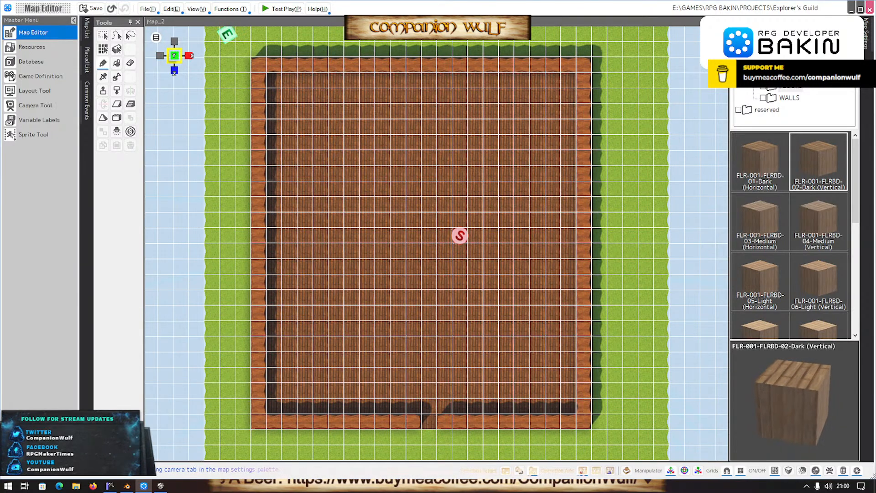
Place the TEG_Counter stamp on the map near the room's upper wall at about X 14.5, Z 7.5.
{"action": "left_click", "coordinate": [762, 39]}
{"action": "left_click", "coordinate": [771, 74]}
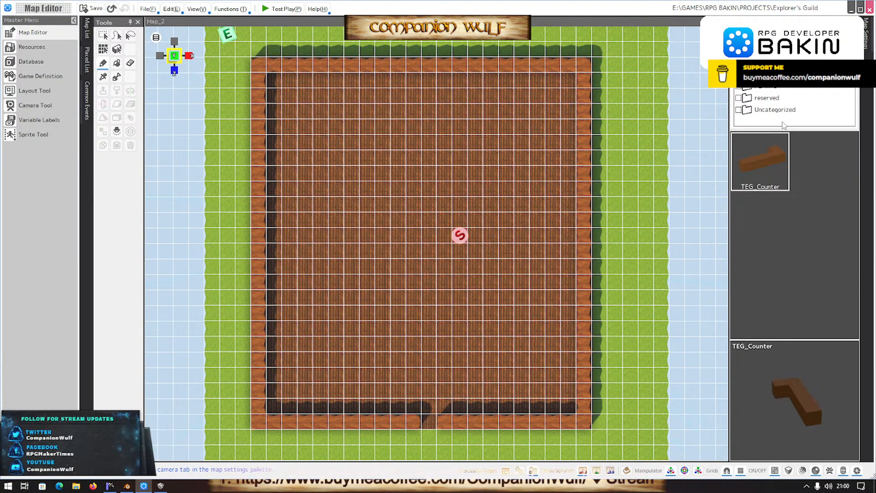
{"action": "left_click", "coordinate": [437, 124]}
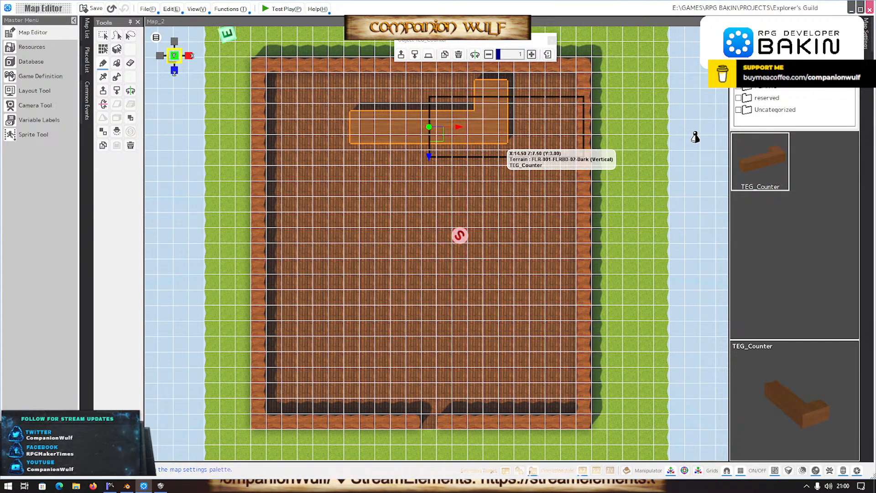
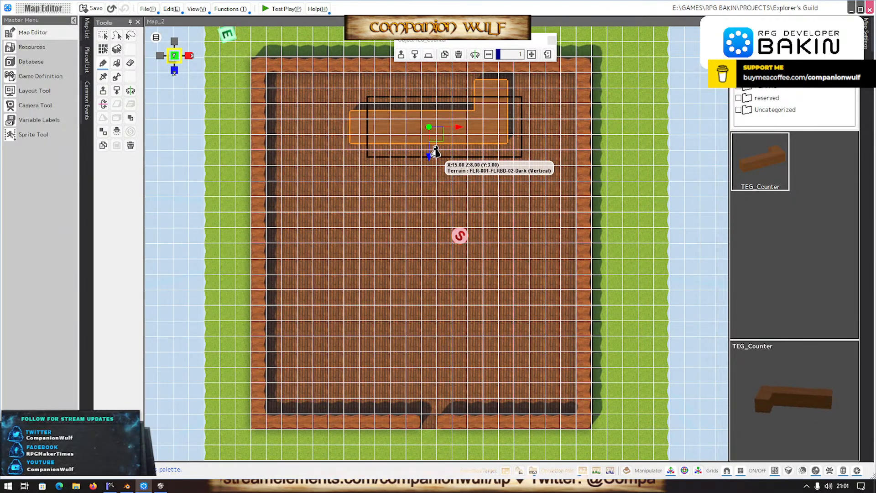
Try shifting the placed counter along its axes and undo the last move.
{"action": "left_click_drag", "start_coordinate": [429, 157], "coordinate": [429, 168]}
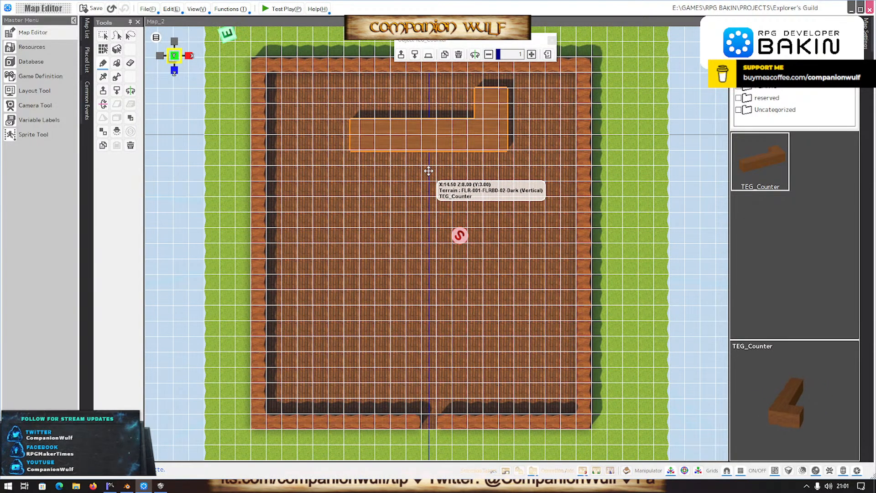
{"action": "left_click_drag", "start_coordinate": [428, 170], "coordinate": [452, 161]}
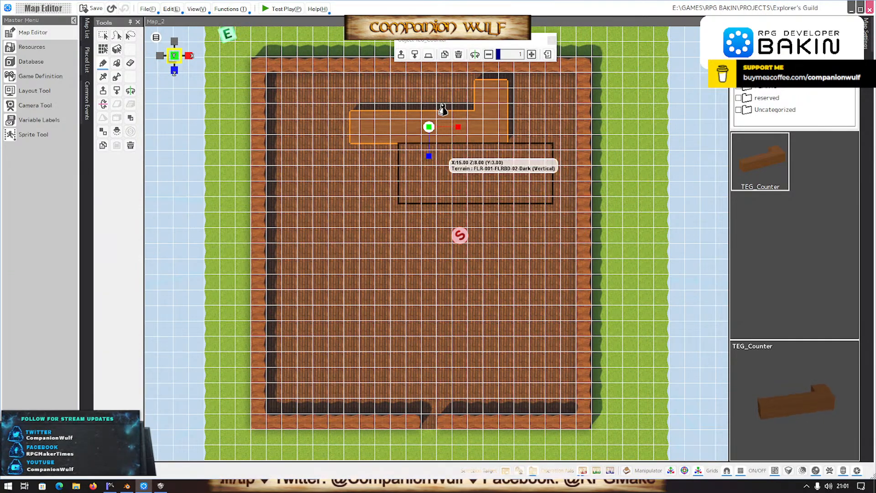
{"action": "left_click_drag", "start_coordinate": [429, 130], "coordinate": [434, 143]}
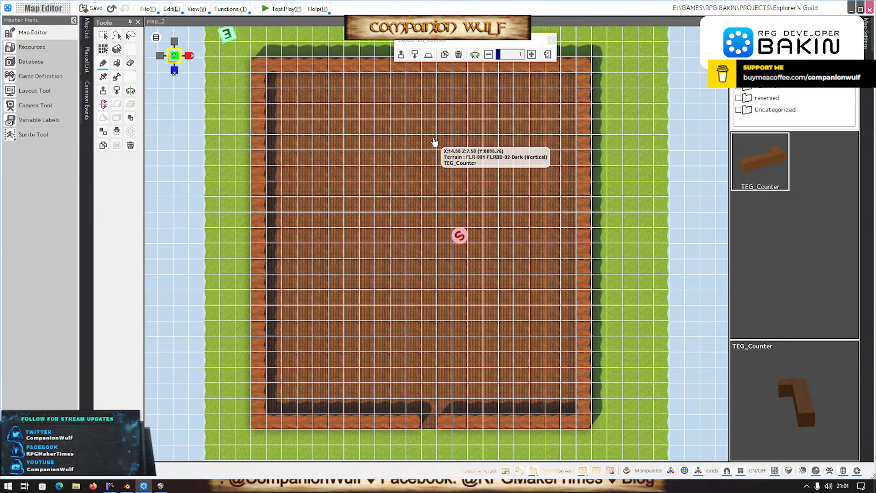
{"action": "key", "text": "ctrl+z"}
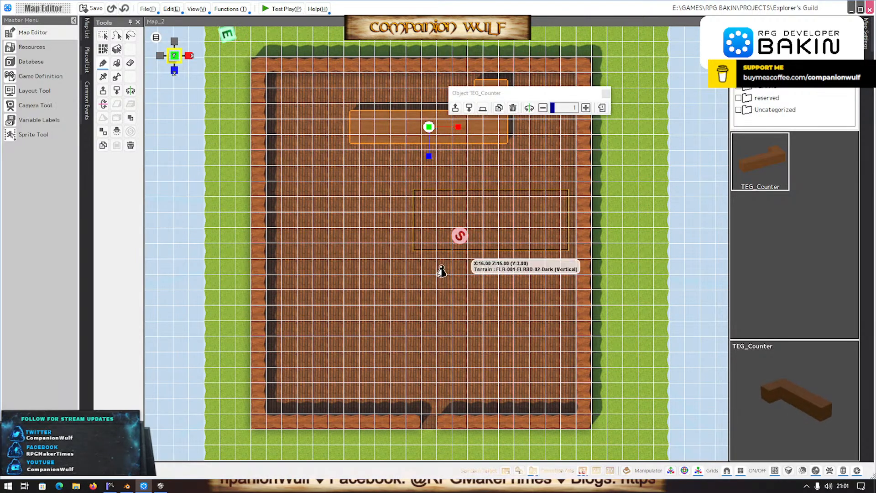
Inspect the placed counter at an angle and from above, comparing it with the Explorer's Guild map in SMILE GAME BUILDER.
{"action": "right_click_drag", "start_coordinate": [432, 280], "coordinate": [411, 204]}
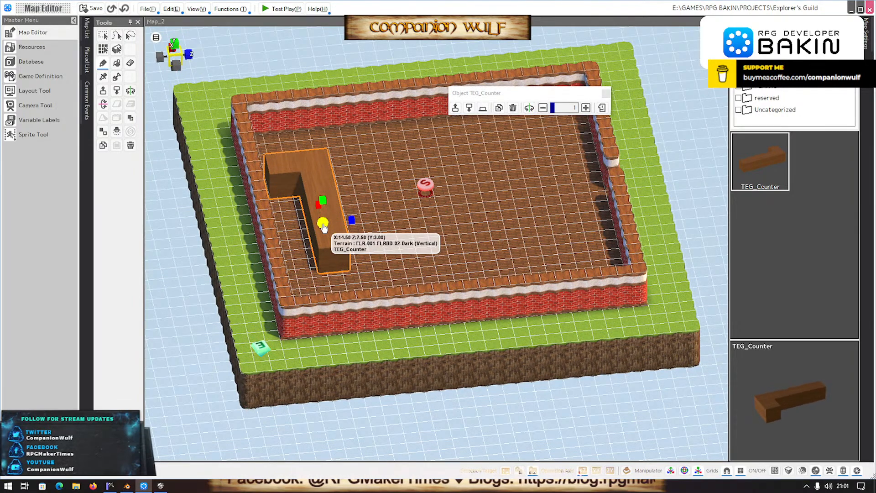
{"action": "left_click_drag", "start_coordinate": [327, 235], "coordinate": [320, 240]}
{"action": "middle_click_drag", "start_coordinate": [573, 213], "coordinate": [563, 240]}
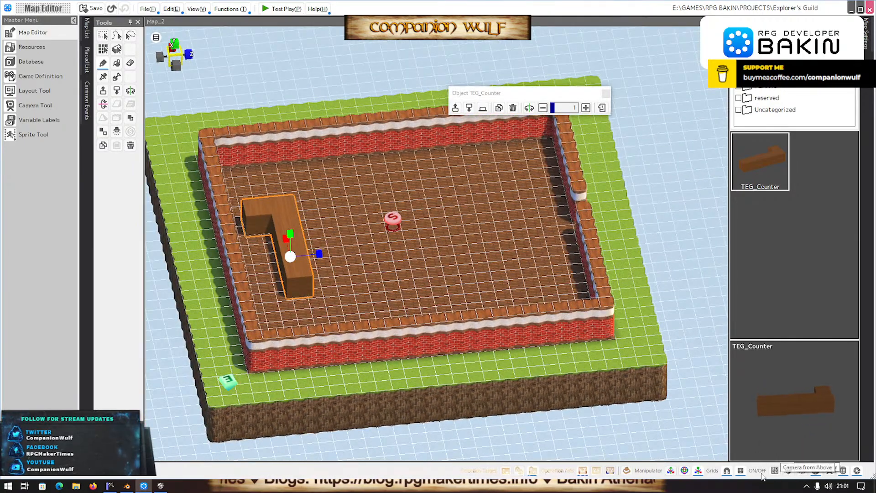
{"action": "left_click", "coordinate": [774, 471]}
{"action": "left_click", "coordinate": [161, 485]}
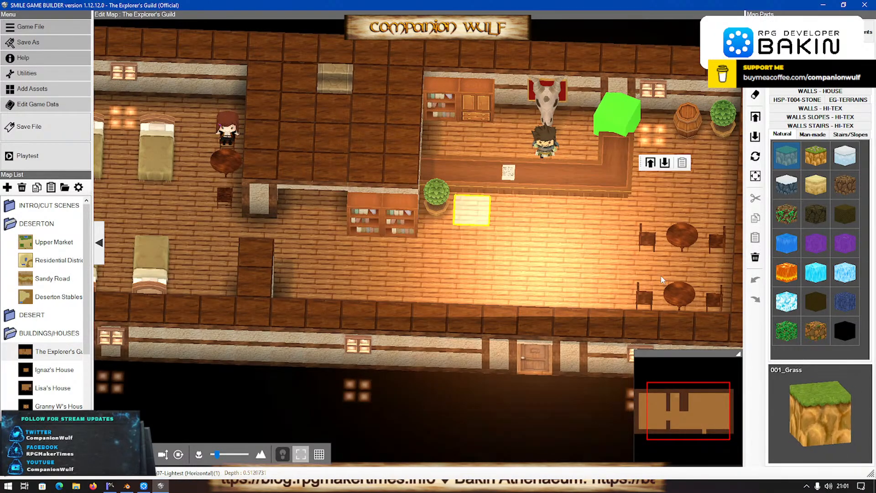
{"action": "key", "text": "alt+Tab"}
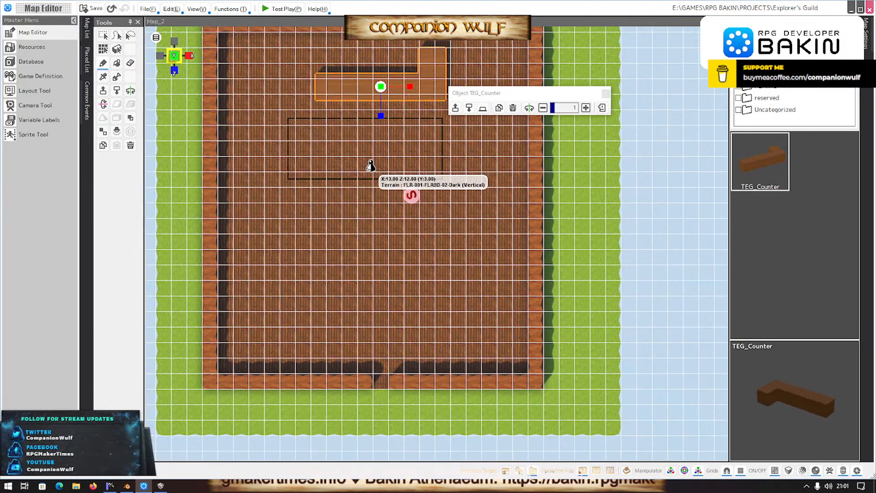
{"action": "right_click_drag", "start_coordinate": [370, 166], "coordinate": [381, 198]}
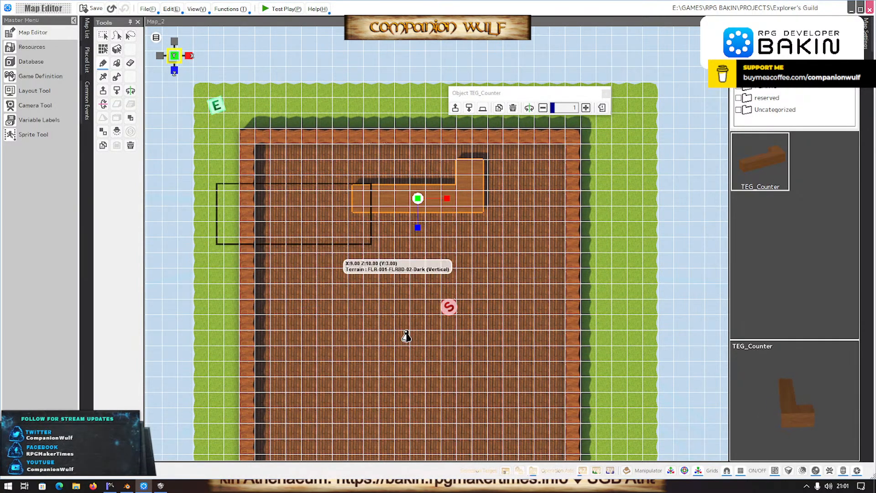
Check the Explorer's Guild layout in SMILE GAME BUILDER, and in Bakin move the counter about 1.5 tiles along X toward the right-hand wall.
{"action": "left_click", "coordinate": [160, 485]}
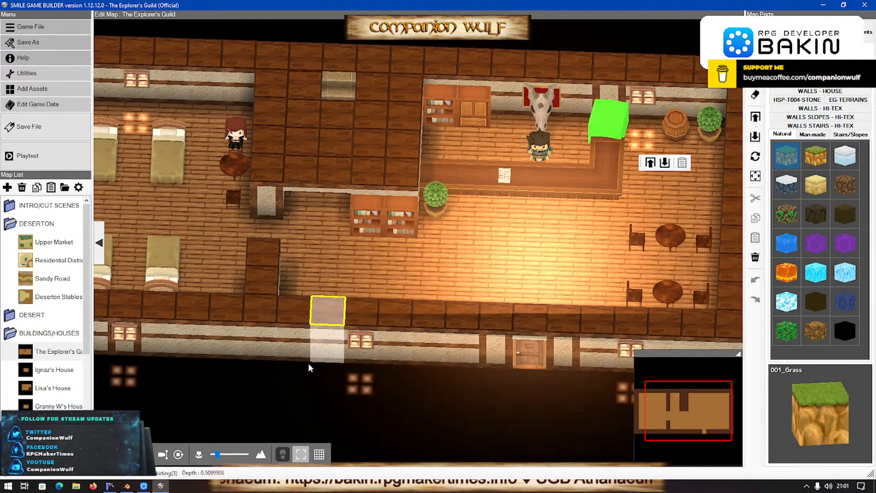
{"action": "scroll", "coordinate": [264, 426], "scroll_direction": "down", "scroll_amount": 3}
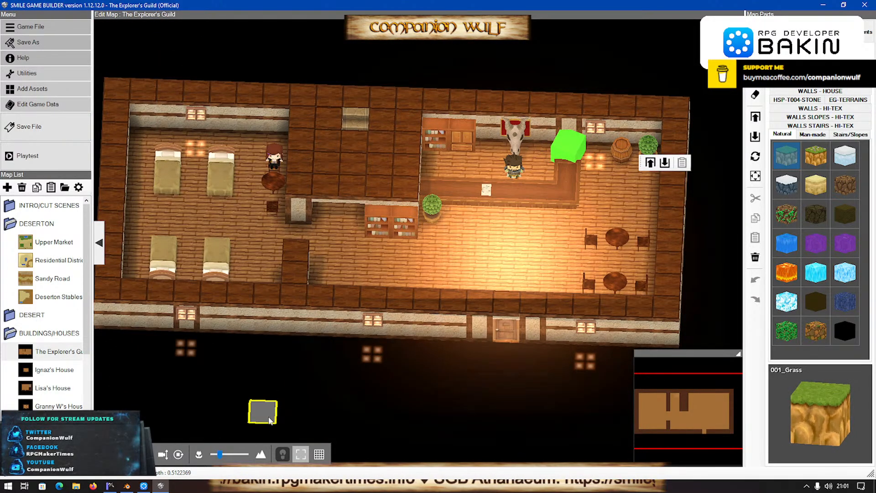
{"action": "left_click", "coordinate": [130, 485]}
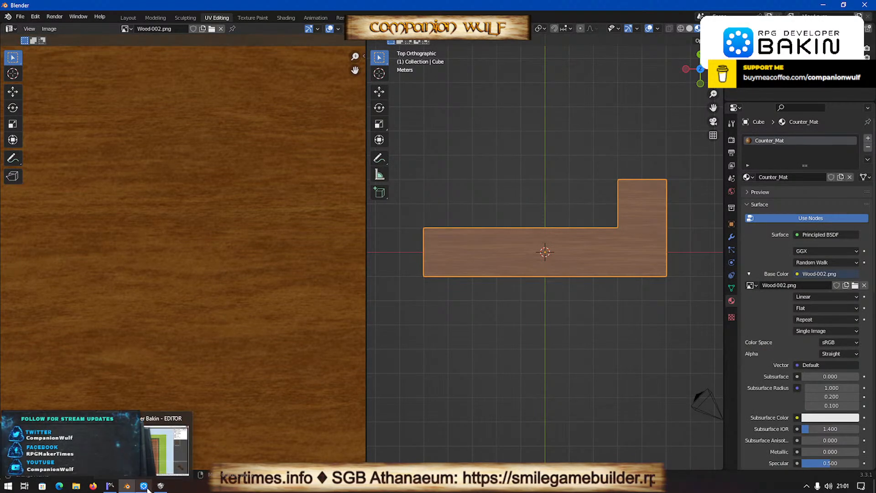
{"action": "left_click", "coordinate": [145, 486]}
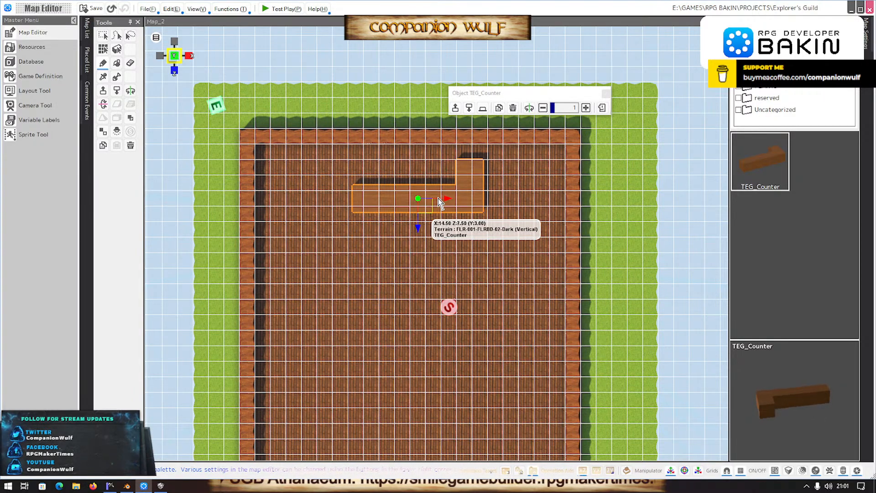
{"action": "left_click_drag", "start_coordinate": [447, 198], "coordinate": [471, 199]}
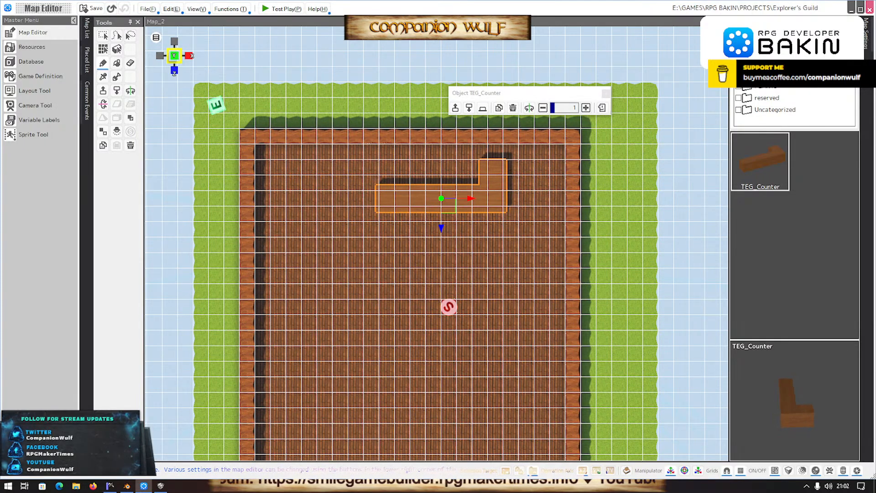
Add a custom event in the gap between the counter's short arm and the wall, triggered When Player Makes Contact with Event.
{"action": "left_click", "coordinate": [786, 41]}
{"action": "left_click", "coordinate": [799, 146]}
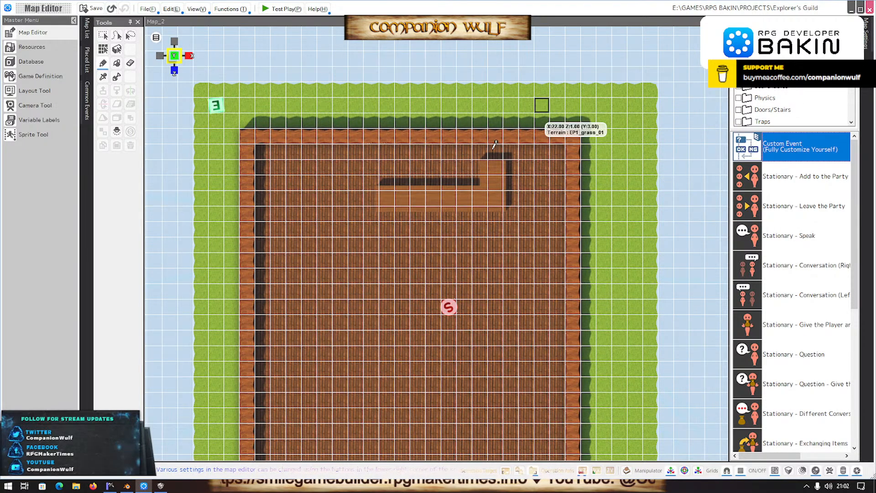
{"action": "left_click", "coordinate": [502, 149]}
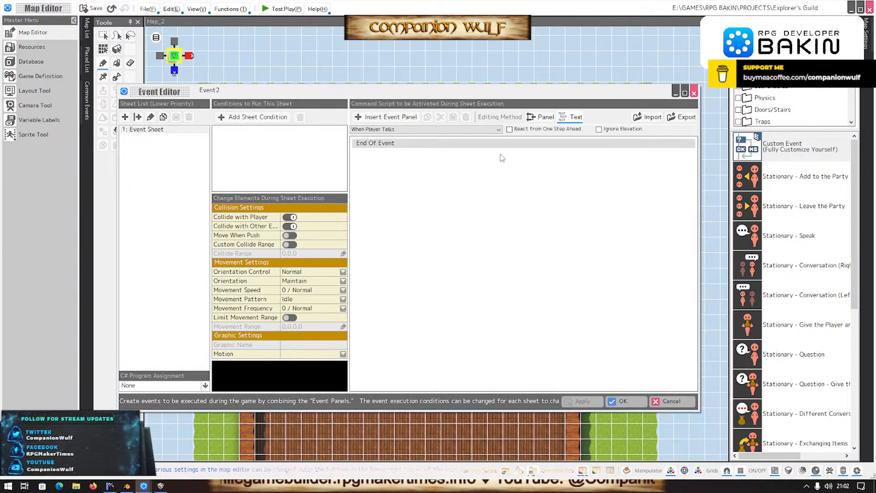
{"action": "left_click", "coordinate": [423, 130]}
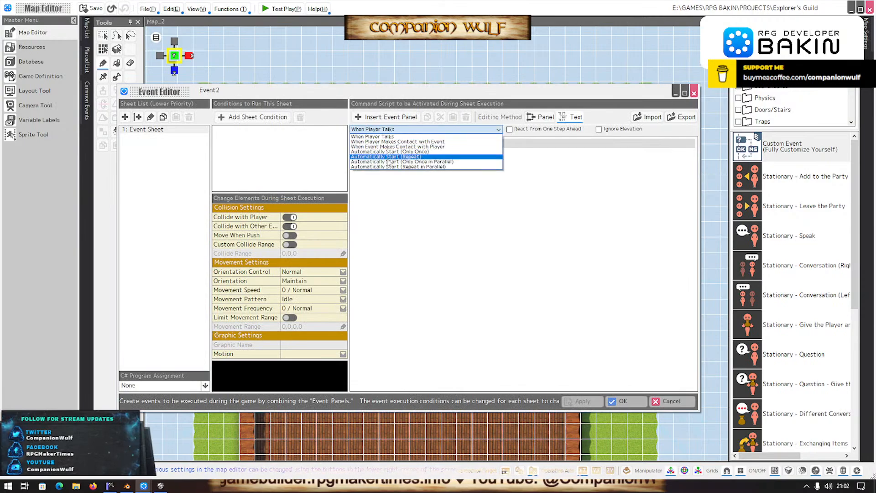
{"action": "left_click", "coordinate": [429, 142]}
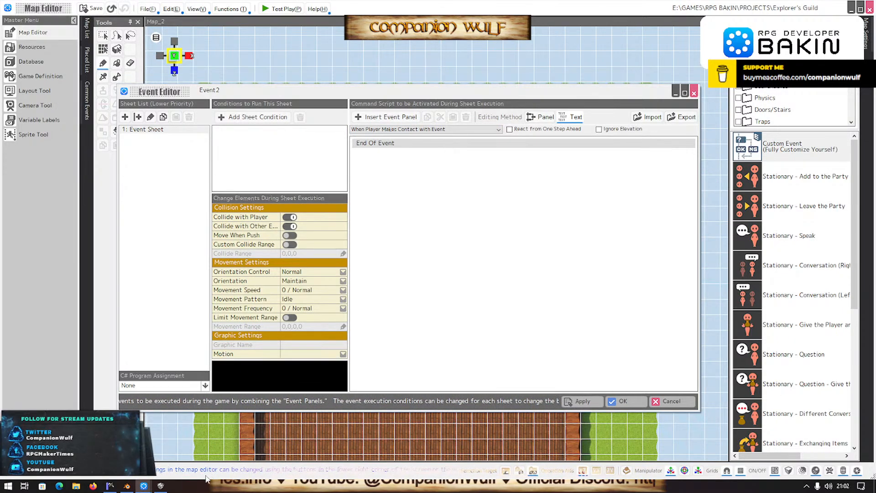
Close SMILE GAME BUILDER and make the new Bakin event ignore elevation.
{"action": "left_click", "coordinate": [161, 485]}
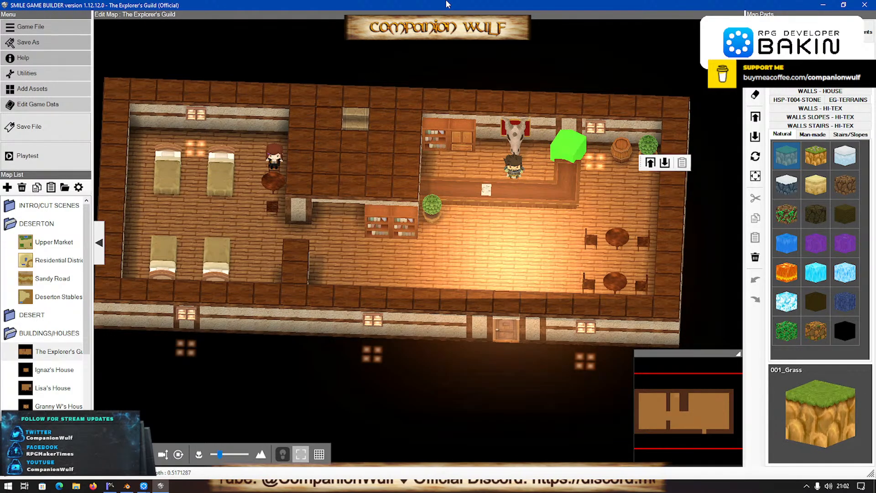
{"action": "key", "text": "alt+F4"}
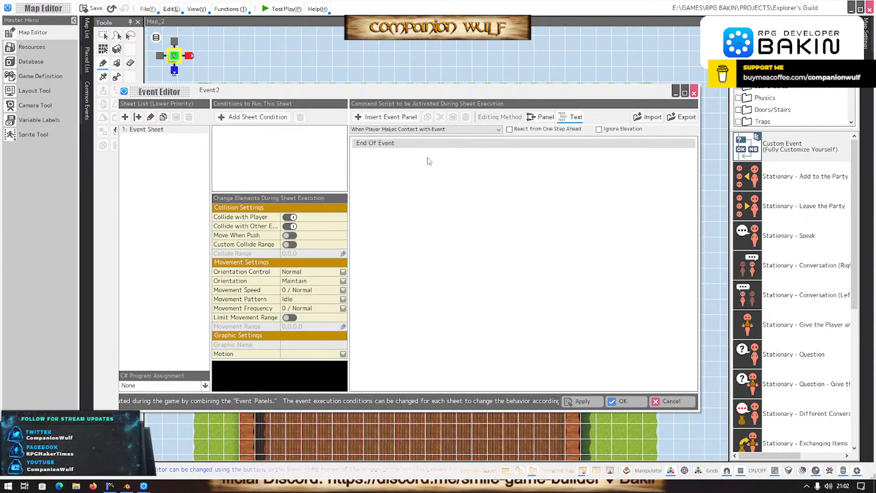
{"action": "left_click", "coordinate": [599, 129]}
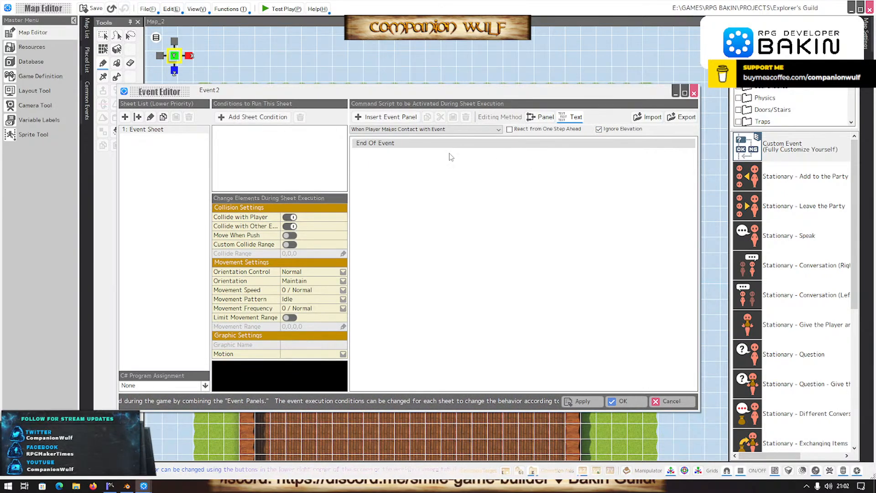
Add a Display Message command reading "Please don't come behind the counter!" with its window at the Bottom position.
{"action": "double_click", "coordinate": [413, 143]}
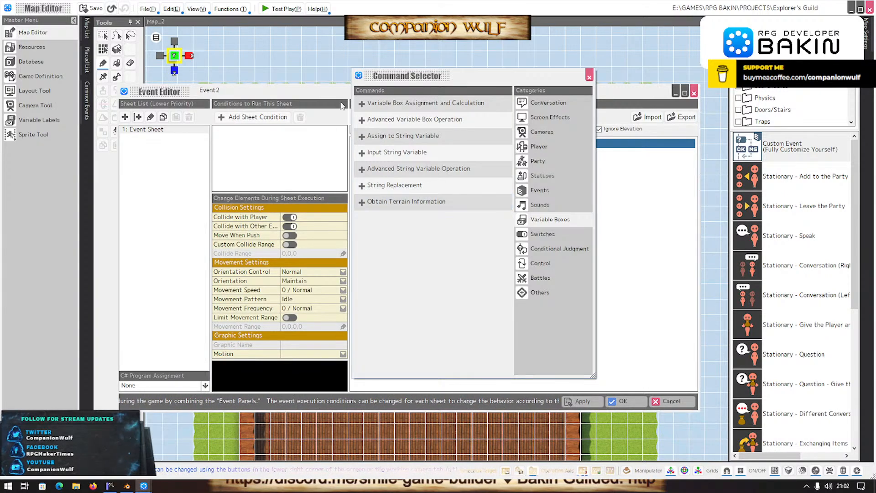
{"action": "left_click", "coordinate": [547, 104]}
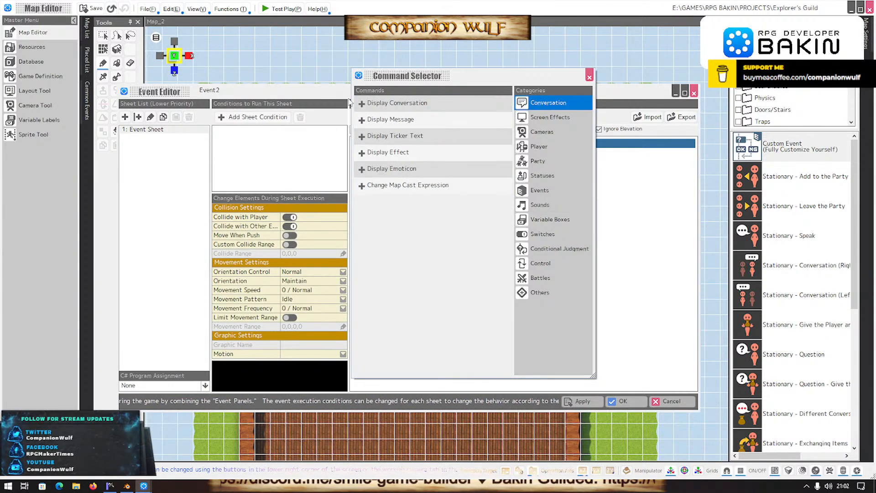
{"action": "double_click", "coordinate": [401, 120]}
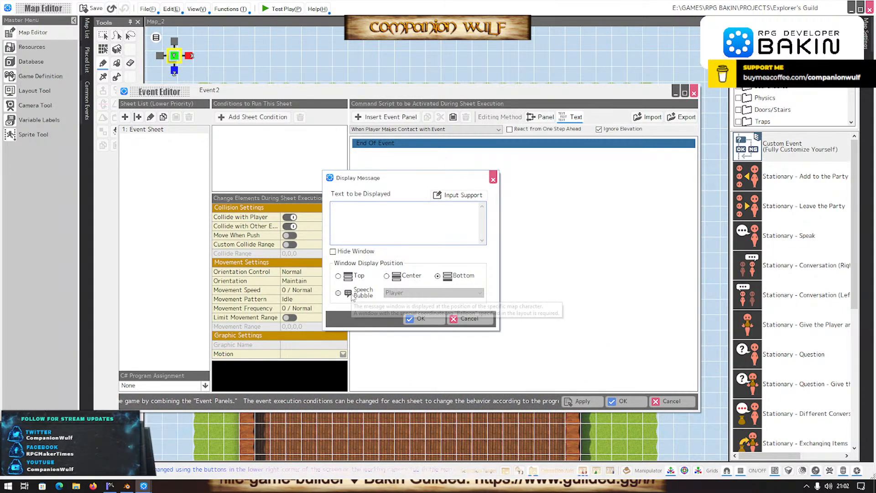
{"action": "left_click", "coordinate": [373, 294]}
{"action": "left_click", "coordinate": [348, 277]}
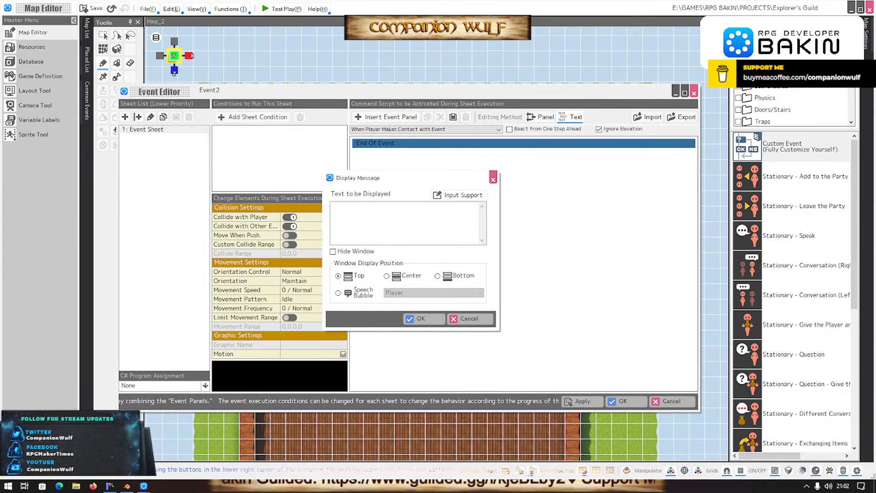
{"action": "left_click", "coordinate": [437, 276]}
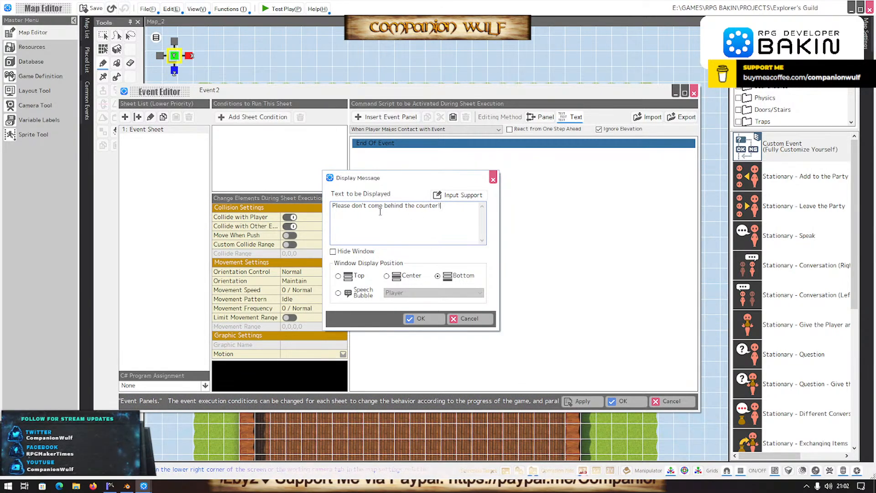
{"action": "left_click", "coordinate": [417, 318]}
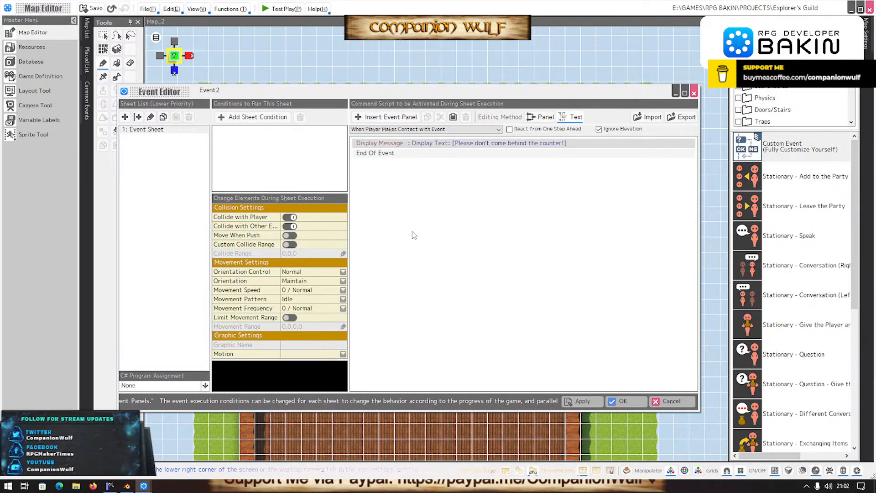
Add a Change Player Orientation command after the message, set to Face Opposite This Event, and save the event.
{"action": "double_click", "coordinate": [386, 155]}
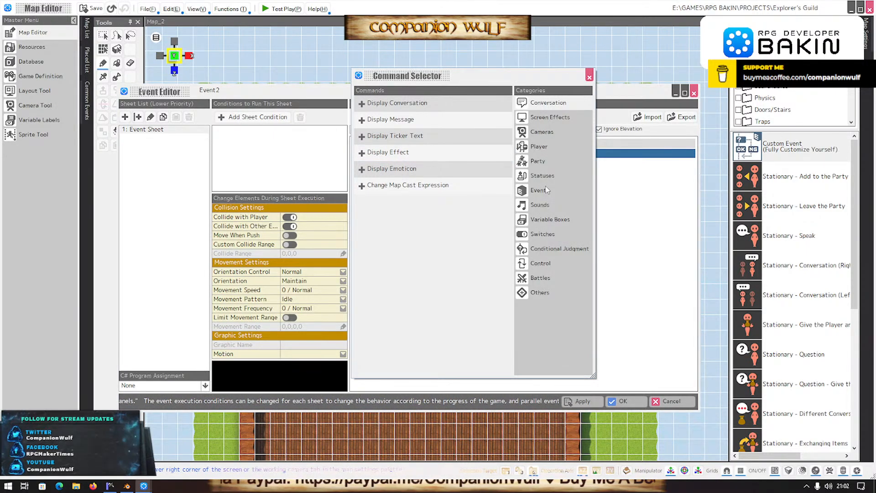
{"action": "left_click", "coordinate": [538, 146]}
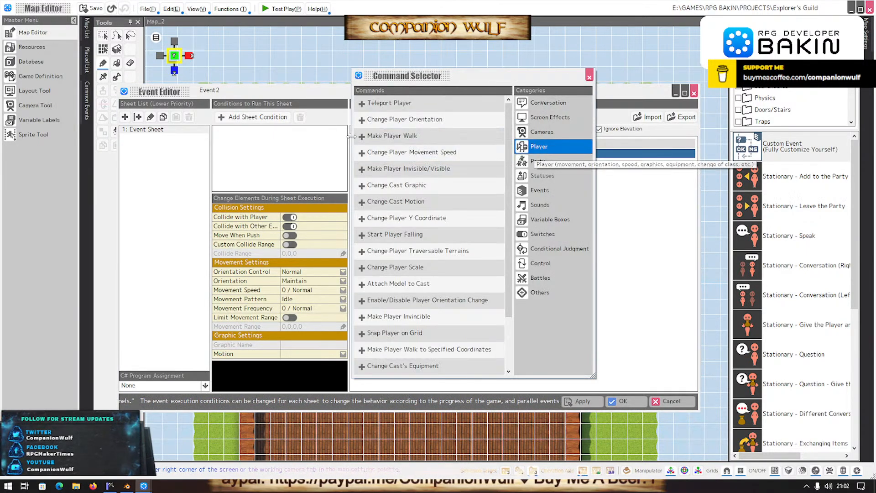
{"action": "left_click", "coordinate": [404, 119]}
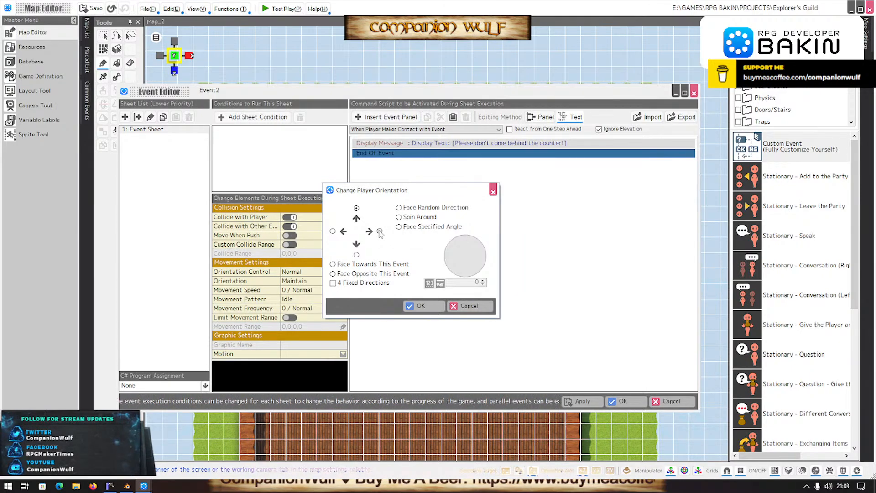
{"action": "left_click", "coordinate": [349, 275]}
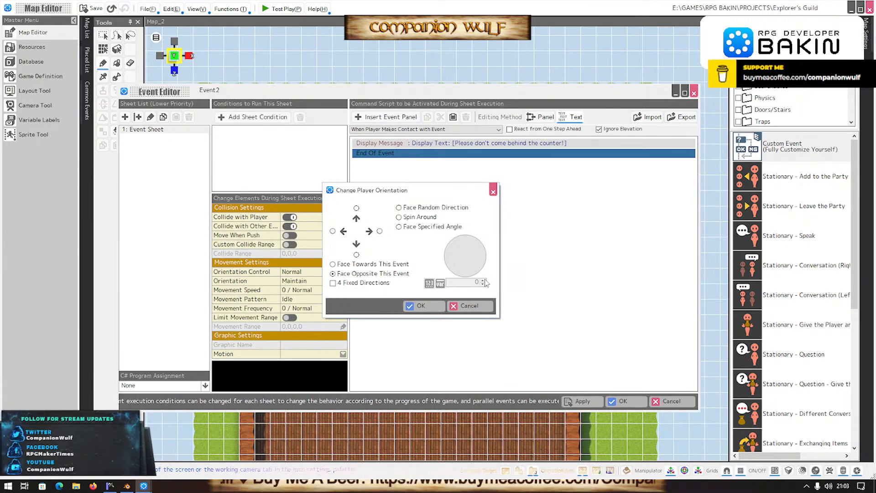
{"action": "left_click", "coordinate": [421, 306]}
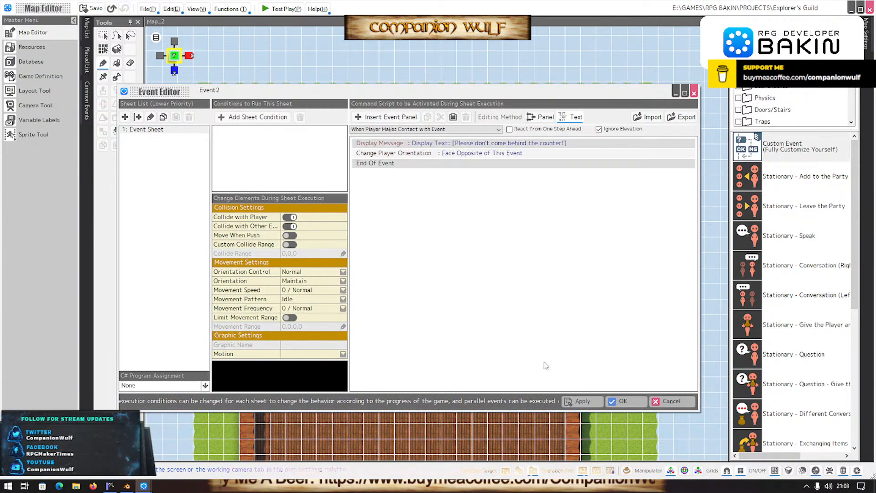
{"action": "left_click", "coordinate": [622, 400]}
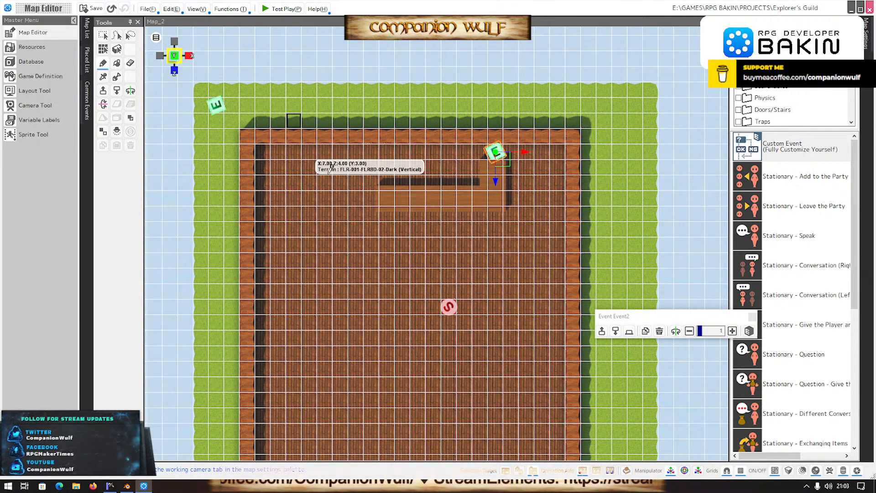
{"action": "middle_click_drag", "start_coordinate": [315, 188], "coordinate": [313, 136]}
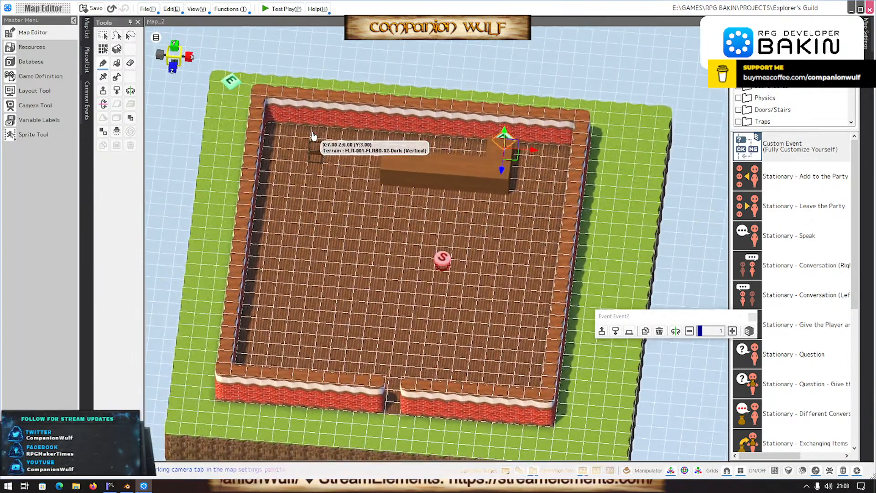
{"action": "left_click", "coordinate": [28, 48]}
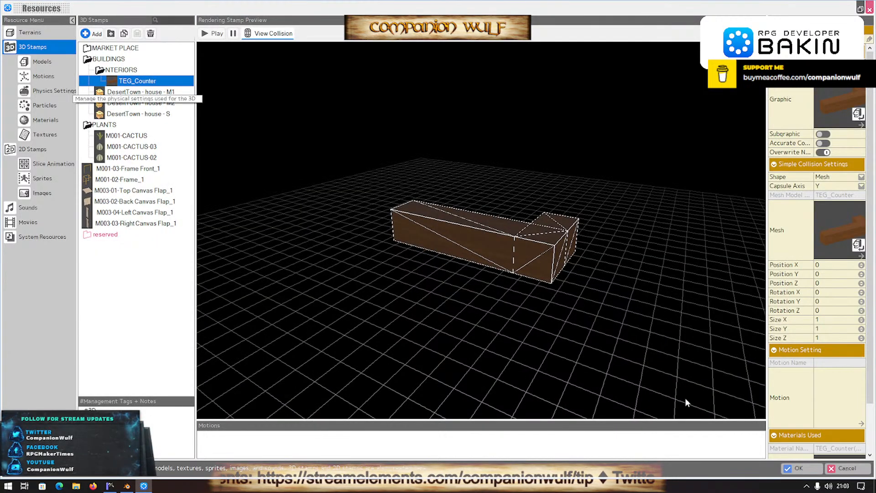
{"action": "left_click", "coordinate": [840, 466]}
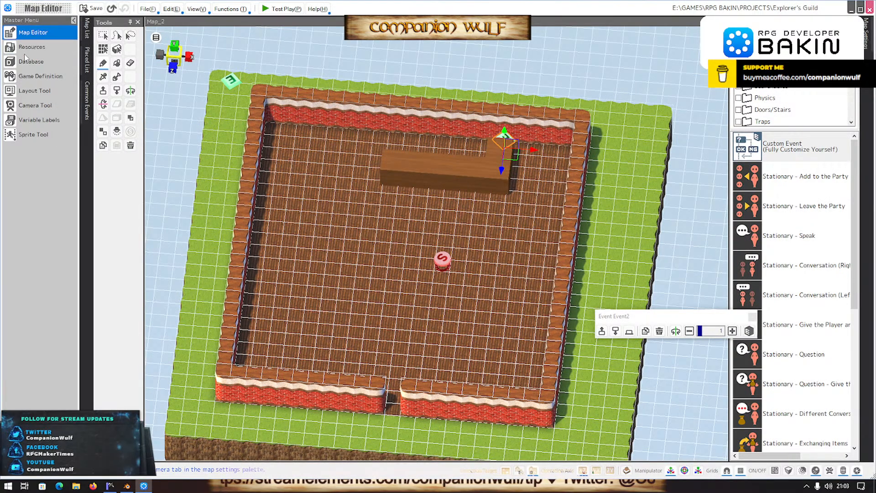
Open the main cast selection in the game's start settings and browse the project's stamps and the SMILE GAME BUILDER assets.
{"action": "left_click", "coordinate": [36, 76]}
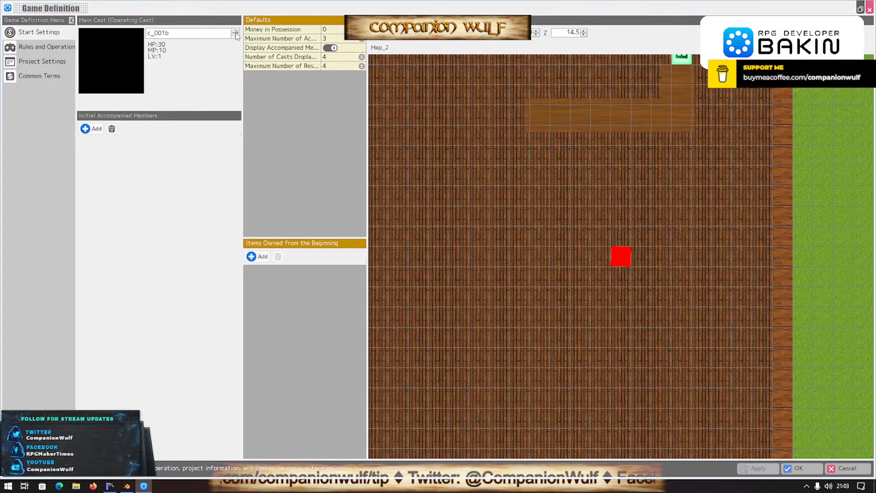
{"action": "left_click", "coordinate": [235, 33]}
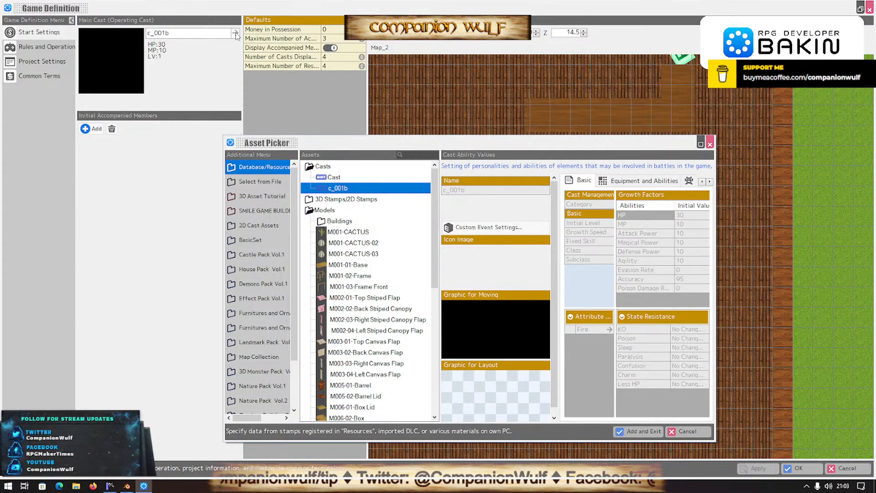
{"action": "left_click", "coordinate": [312, 199]}
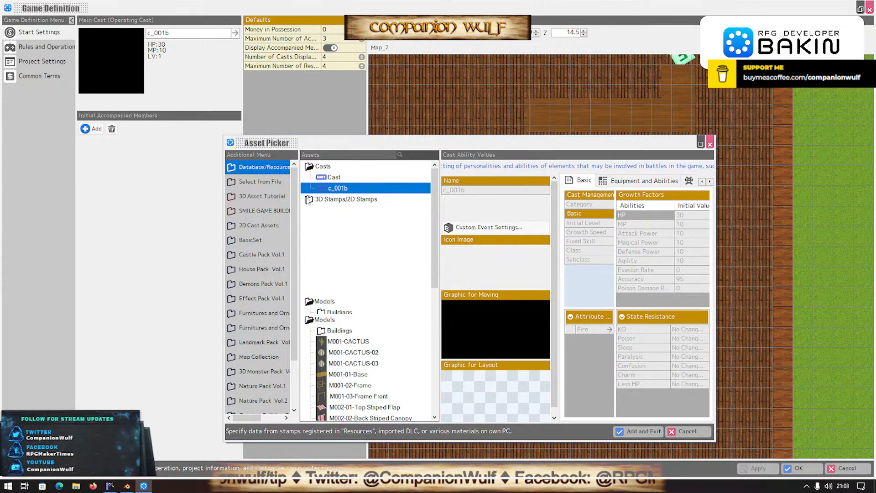
{"action": "left_click", "coordinate": [308, 199]}
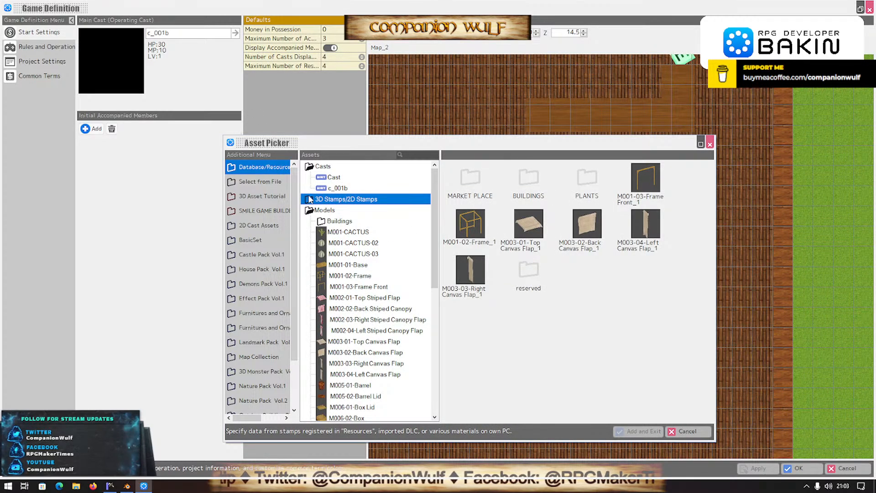
{"action": "left_click", "coordinate": [338, 188]}
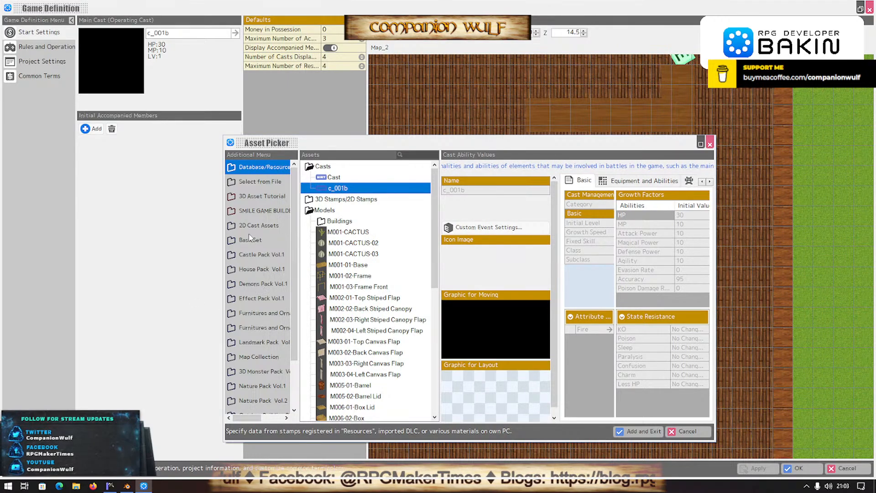
{"action": "left_click", "coordinate": [258, 209]}
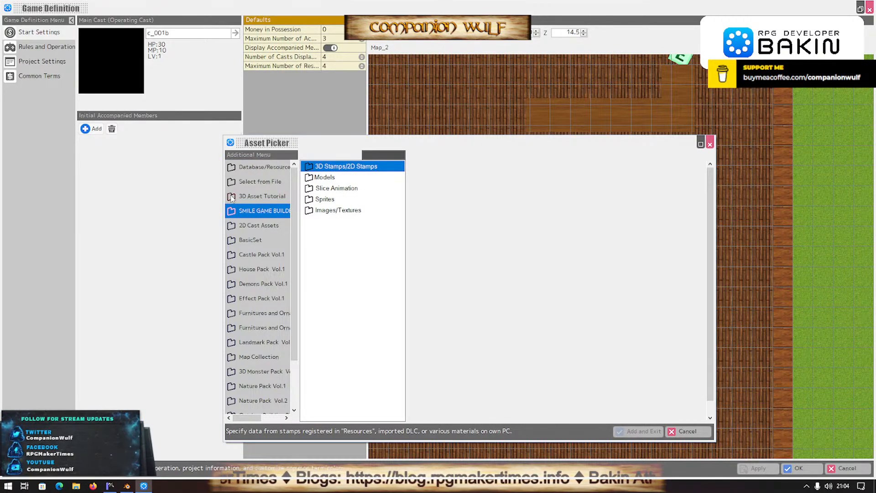
Set the main cast to the standard_A character from the 3D Asset Tutorial stamps and save the game definition.
{"action": "left_click", "coordinate": [231, 197]}
{"action": "double_click", "coordinate": [310, 178]}
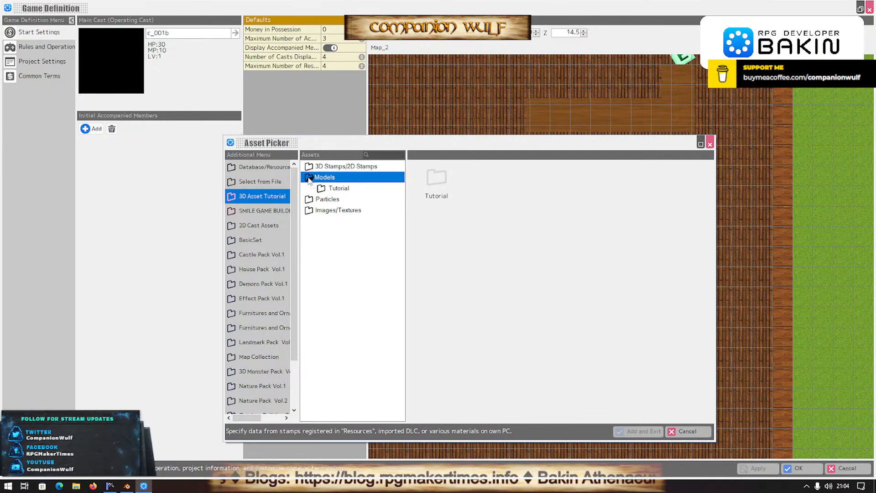
{"action": "double_click", "coordinate": [310, 167]}
{"action": "double_click", "coordinate": [321, 180]}
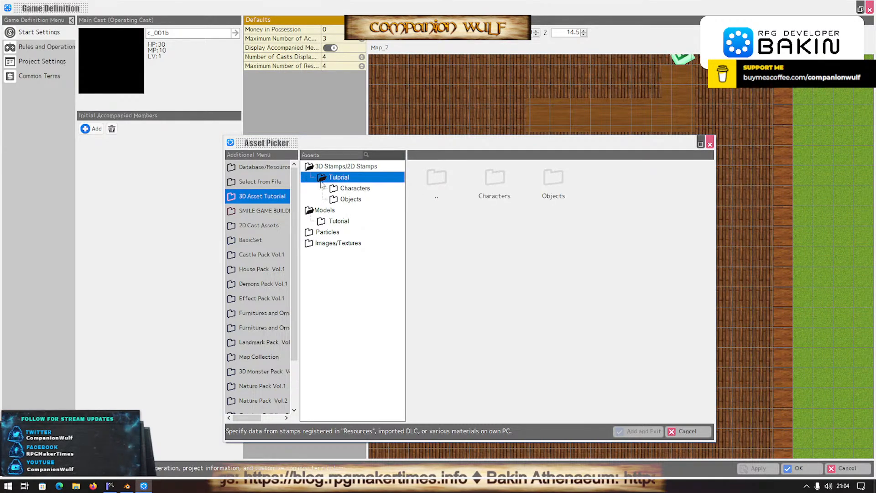
{"action": "double_click", "coordinate": [340, 190]}
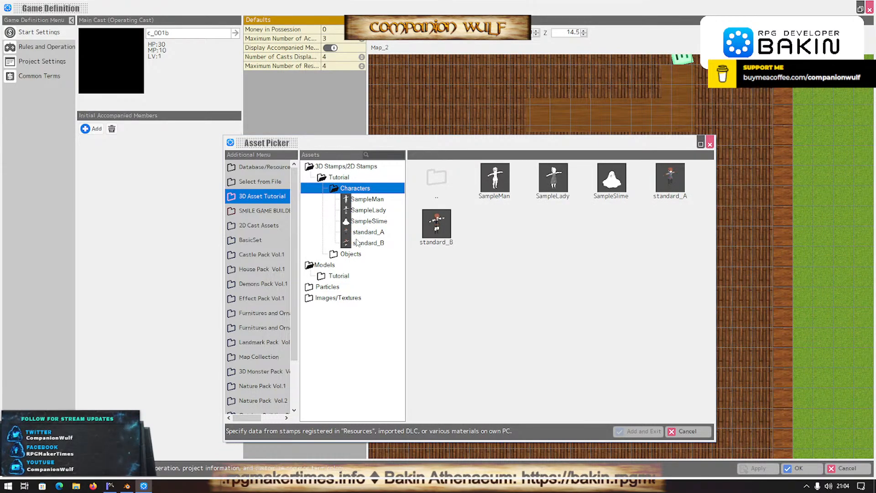
{"action": "left_click", "coordinate": [352, 232]}
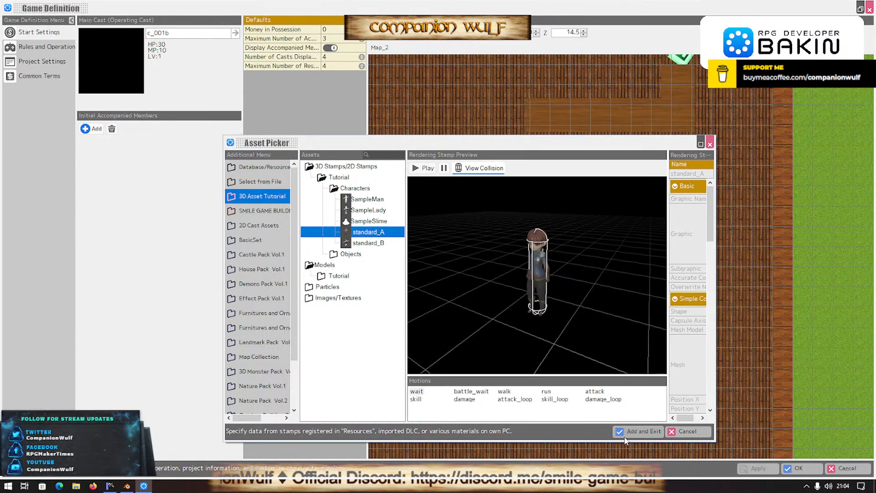
{"action": "left_click", "coordinate": [634, 429]}
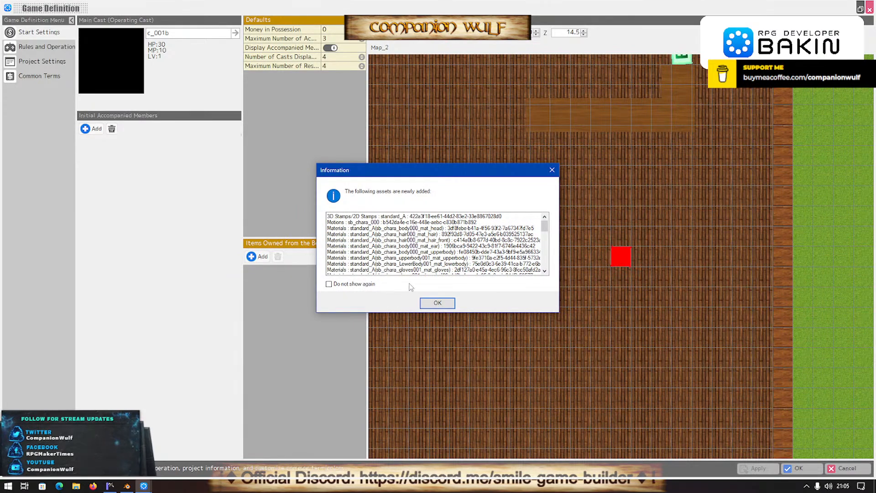
{"action": "left_click", "coordinate": [441, 303]}
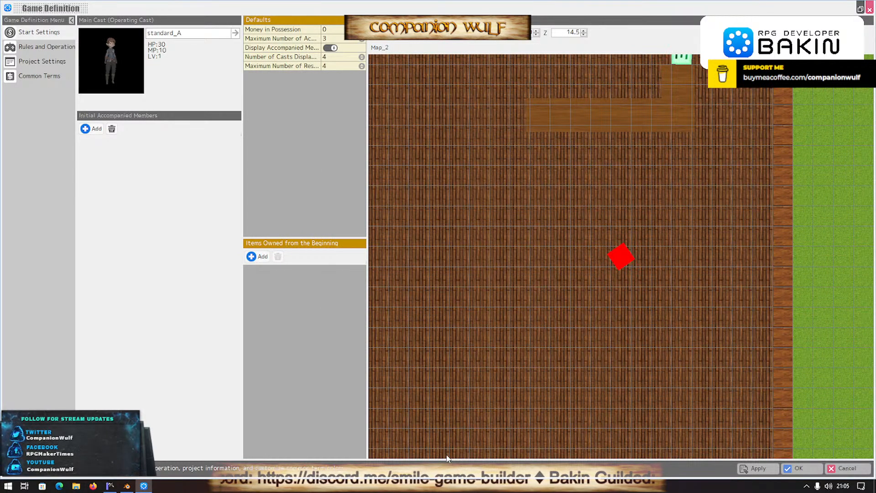
{"action": "left_click", "coordinate": [794, 468]}
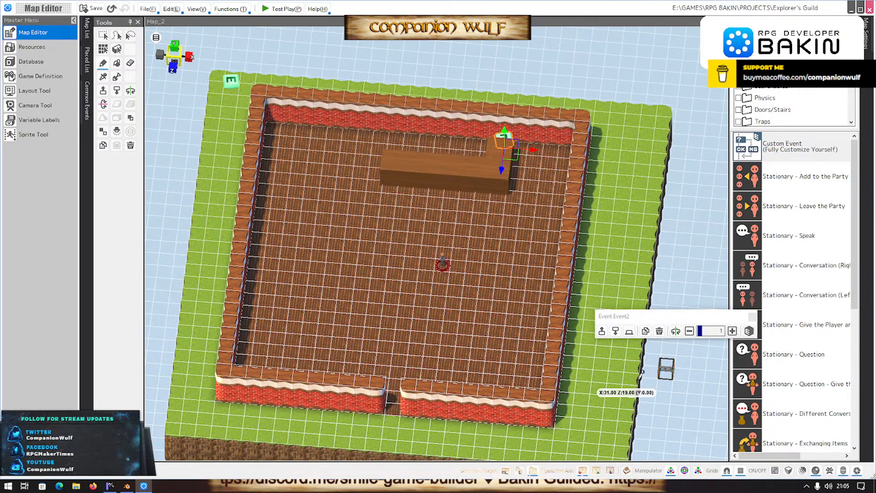
Test-play the map, walking the player up to the front of the counter to compare their sizes, and close the player.
{"action": "scroll", "coordinate": [416, 319], "scroll_direction": "up", "scroll_amount": 5}
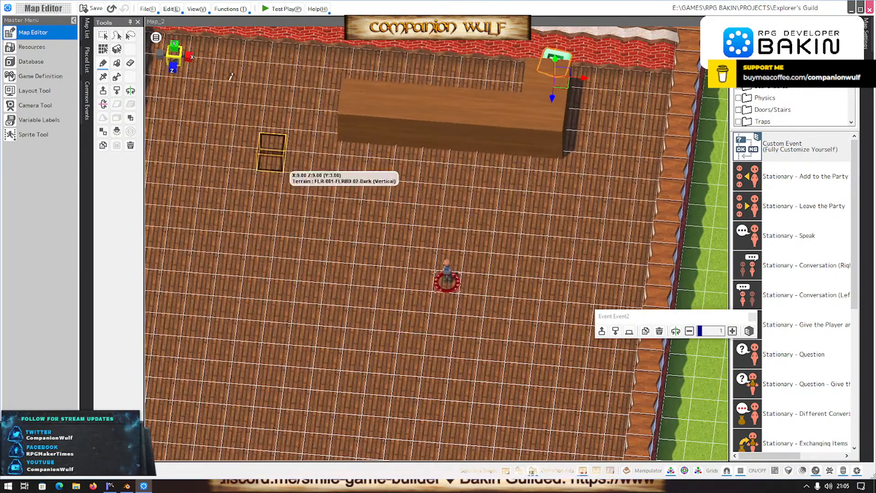
{"action": "left_click", "coordinate": [281, 9]}
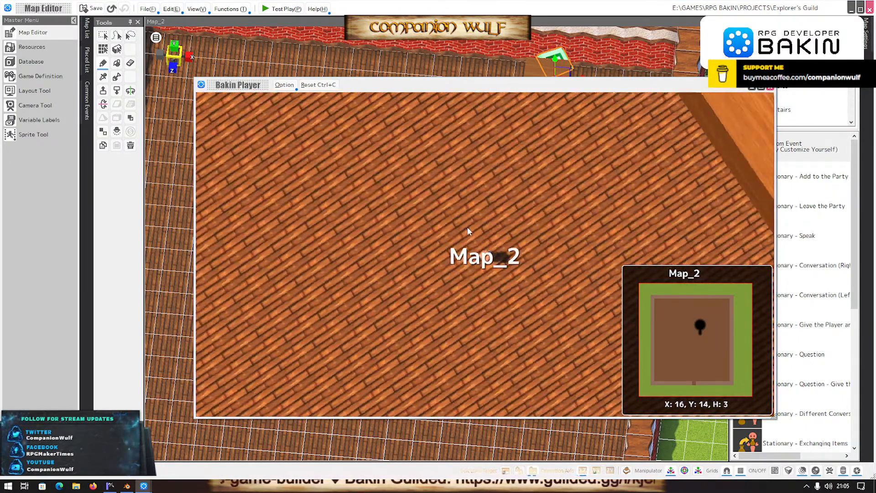
{"action": "key", "text": "Up"}
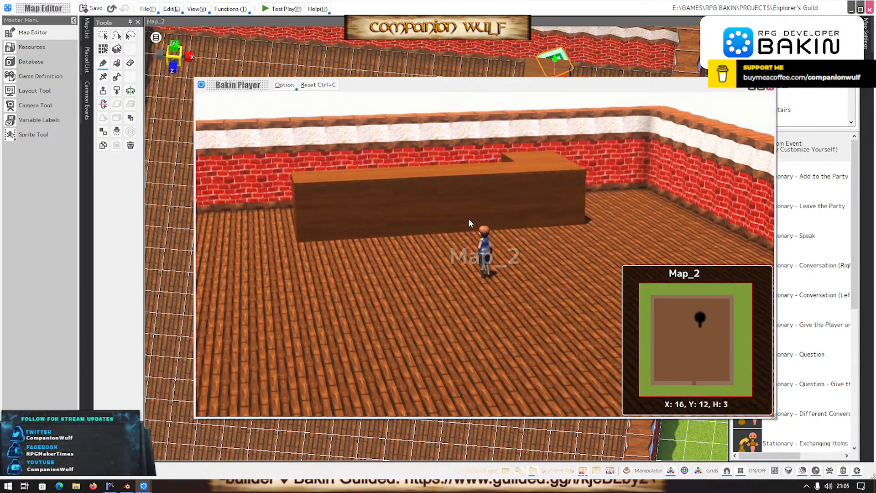
{"action": "key", "text": "Up"}
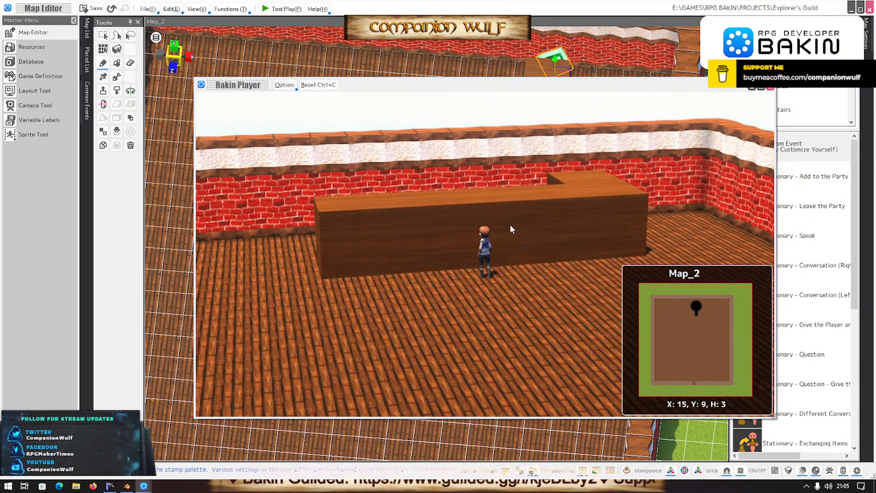
{"action": "key", "text": "Up"}
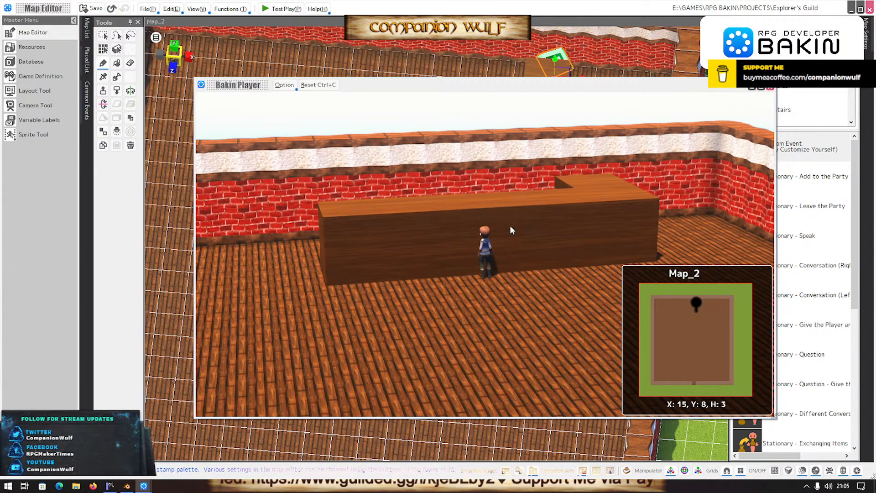
{"action": "left_click", "coordinate": [770, 87]}
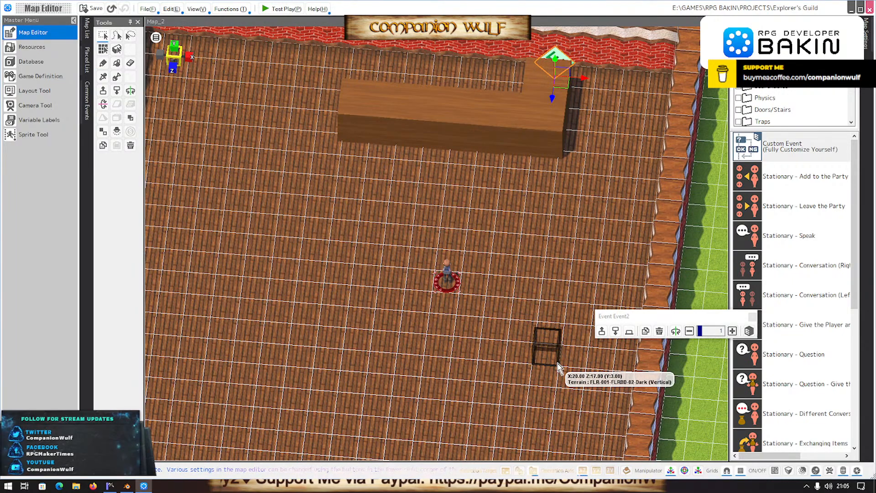
{"action": "left_click", "coordinate": [450, 121]}
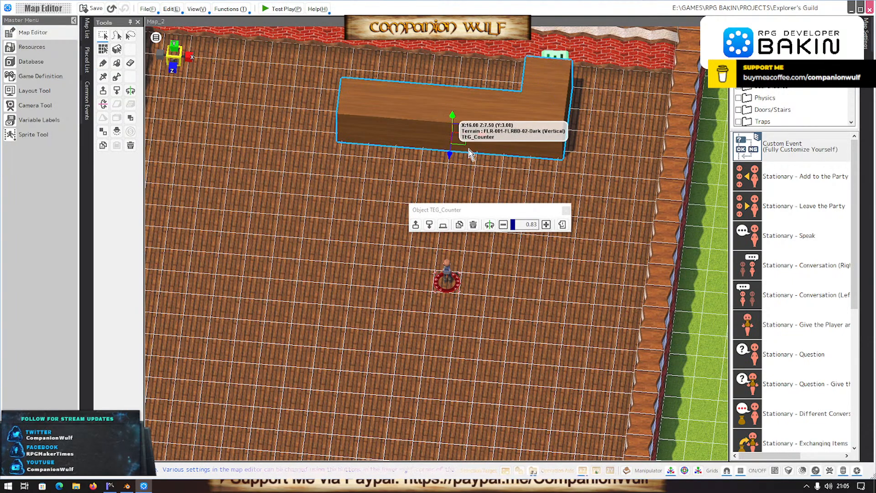
{"action": "right_click", "coordinate": [605, 321]}
{"action": "left_click", "coordinate": [562, 340]}
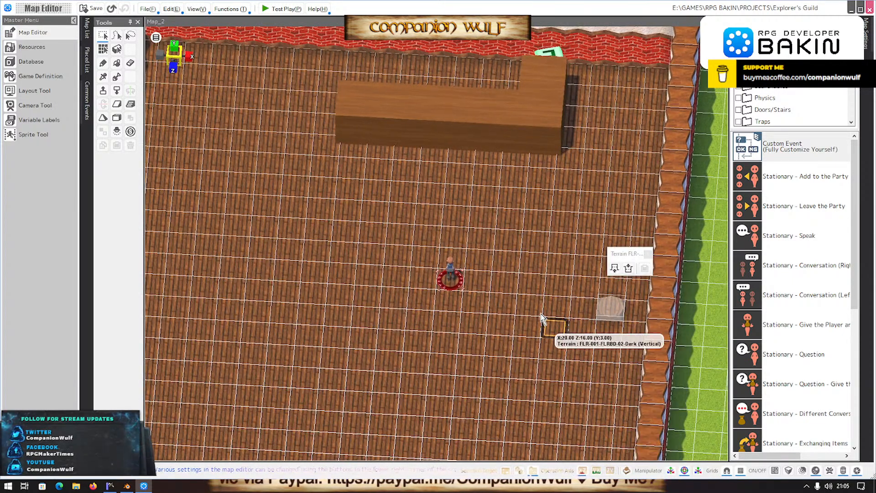
{"action": "key", "text": "ctrl+z"}
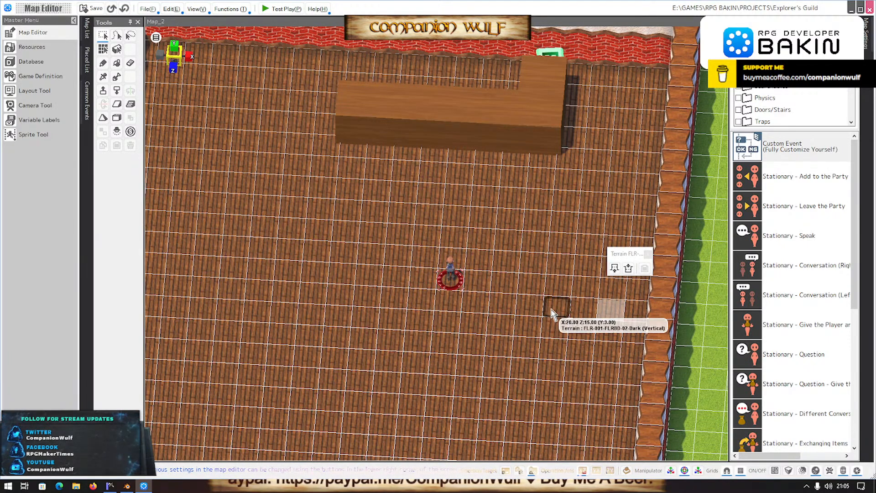
Scale the counter down vertically to roughly half its height and move it along the X axis to X 17.
{"action": "right_click_drag", "start_coordinate": [550, 314], "coordinate": [568, 287]}
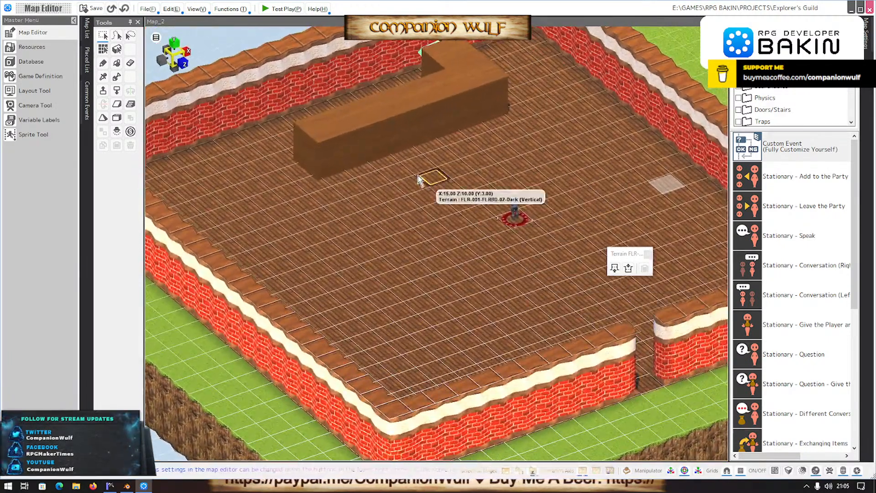
{"action": "left_click", "coordinate": [391, 132]}
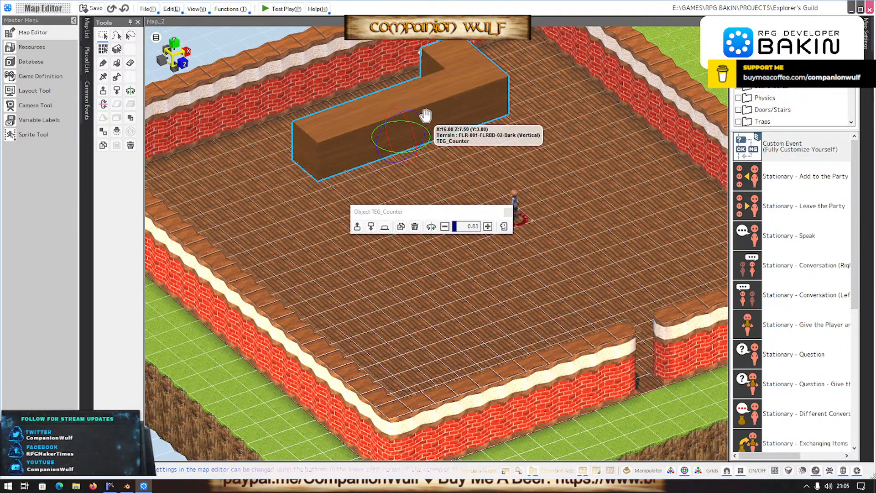
{"action": "key", "text": "w"}
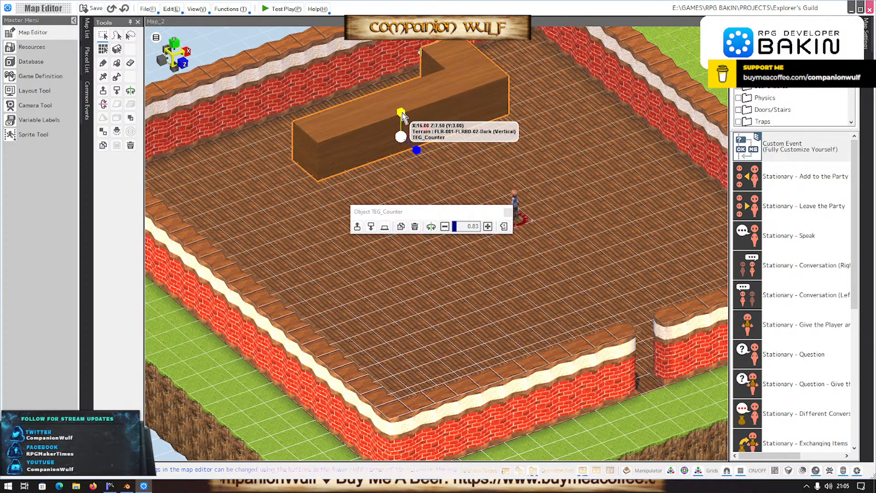
{"action": "left_click_drag", "start_coordinate": [401, 112], "coordinate": [397, 146]}
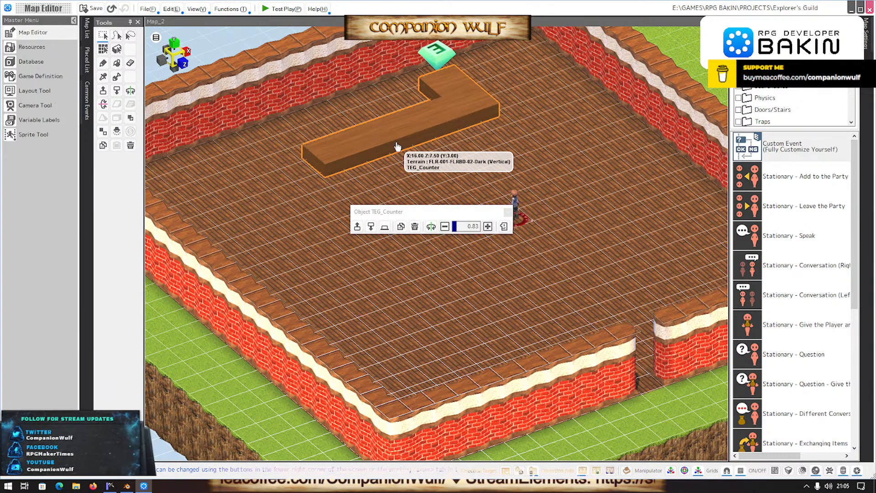
{"action": "left_click_drag", "start_coordinate": [397, 146], "coordinate": [398, 143]}
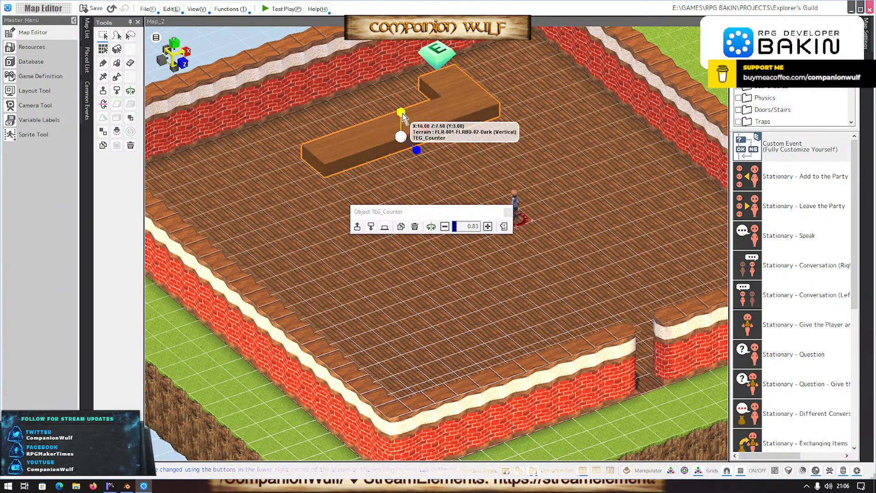
{"action": "left_click_drag", "start_coordinate": [402, 113], "coordinate": [402, 116]}
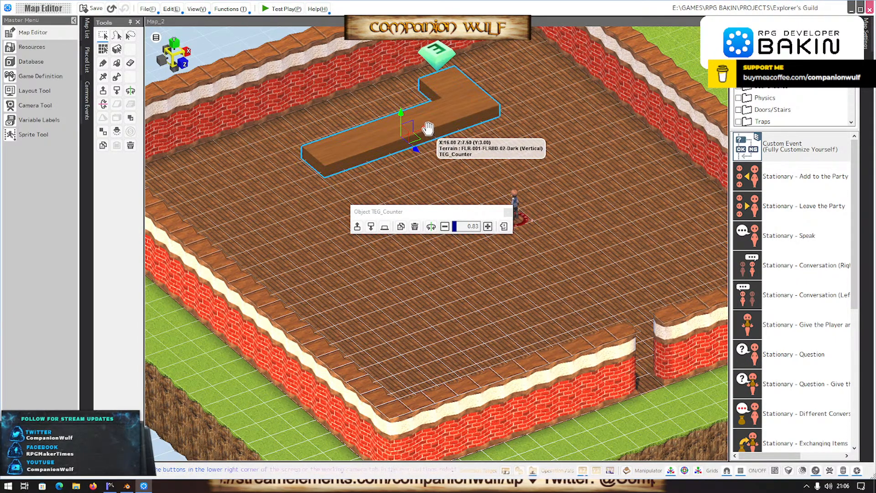
{"action": "left_click_drag", "start_coordinate": [425, 131], "coordinate": [454, 120]}
Set the scale of the warning event behind the counter to 17.8 and lower it to floor level at Y 3.00.
{"action": "right_click_drag", "start_coordinate": [451, 137], "coordinate": [436, 171]}
{"action": "left_click", "coordinate": [580, 73]}
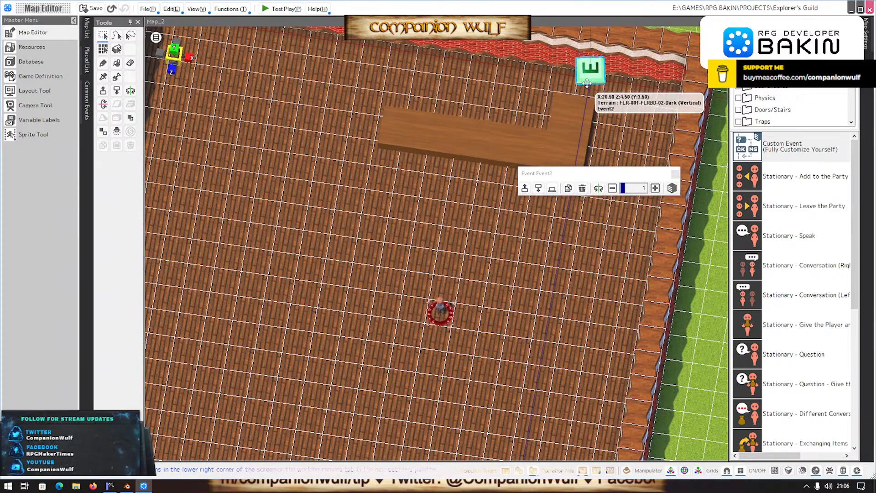
{"action": "left_click", "coordinate": [643, 188]}
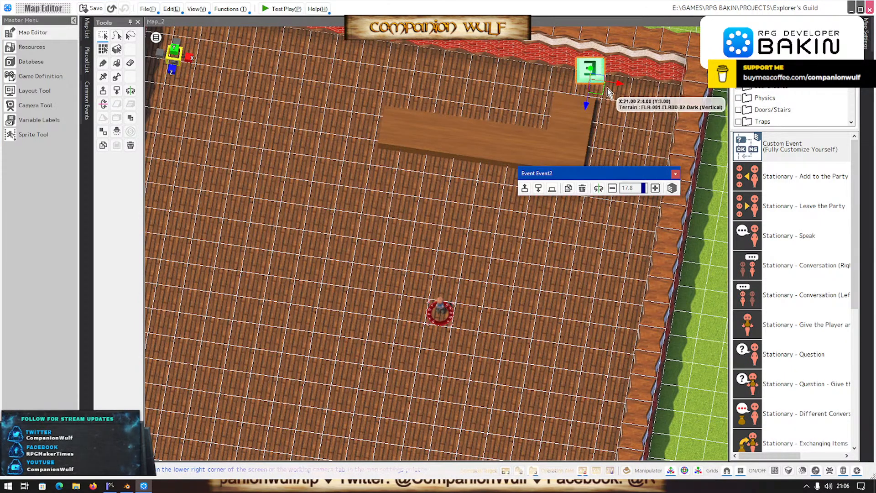
{"action": "left_click_drag", "start_coordinate": [590, 69], "coordinate": [590, 75]}
{"action": "middle_click_drag", "start_coordinate": [479, 292], "coordinate": [493, 217]}
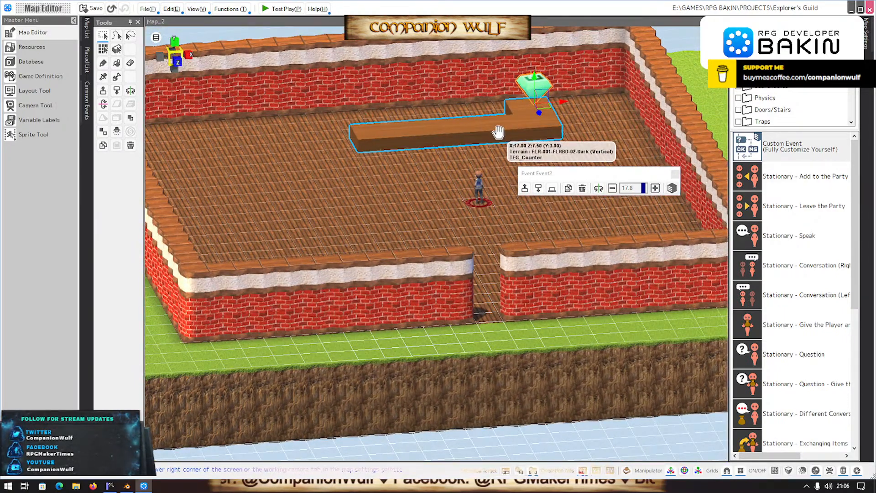
Test-play the map, dismiss the warning message, try walking the player around the floor toward the counter, and close the player.
{"action": "left_click", "coordinate": [287, 9]}
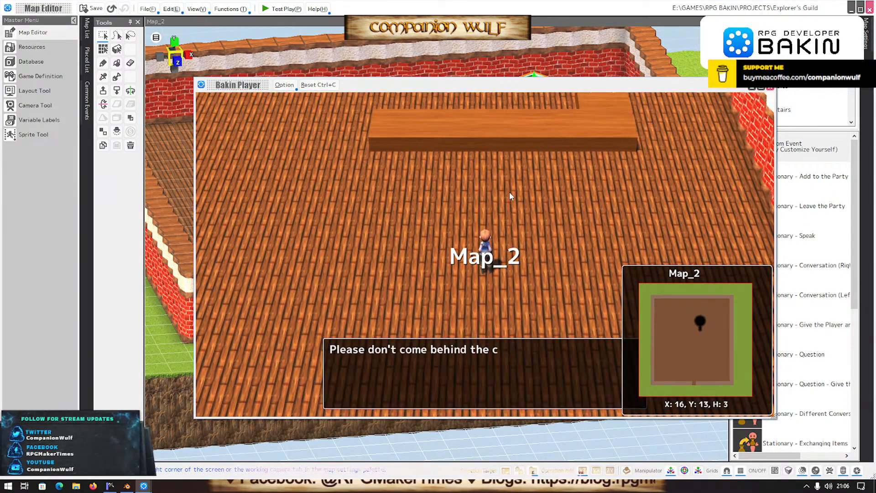
{"action": "left_click", "coordinate": [509, 192]}
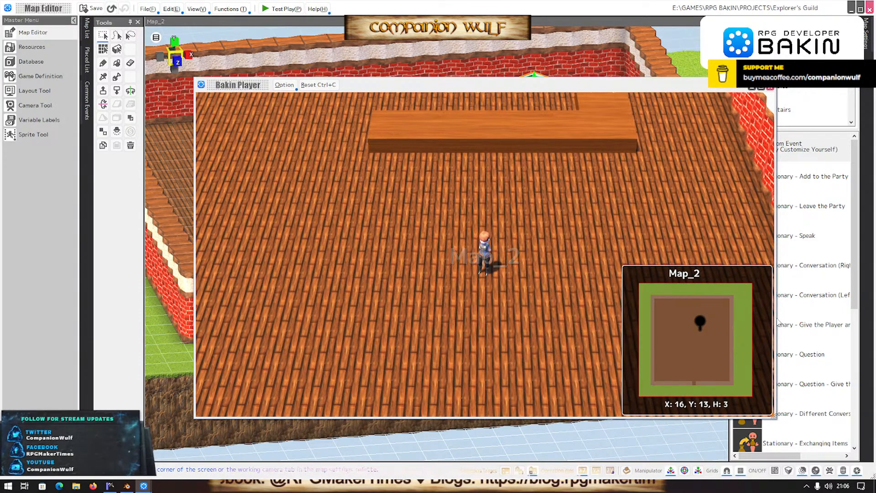
{"action": "key", "text": "Down"}
{"action": "key", "text": "Left"}
{"action": "key", "text": "Left"}
{"action": "left_click_drag", "start_coordinate": [584, 201], "coordinate": [546, 193]}
{"action": "key", "text": "Up"}
{"action": "key", "text": "Right"}
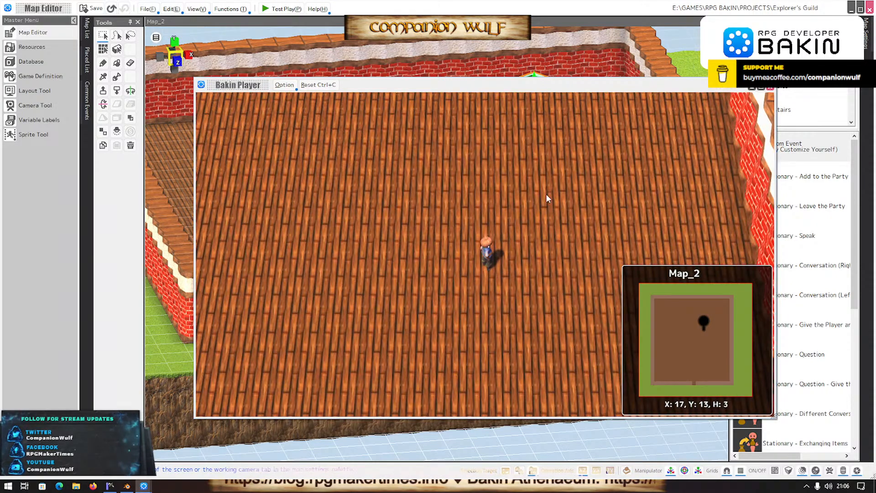
{"action": "key", "text": "Up"}
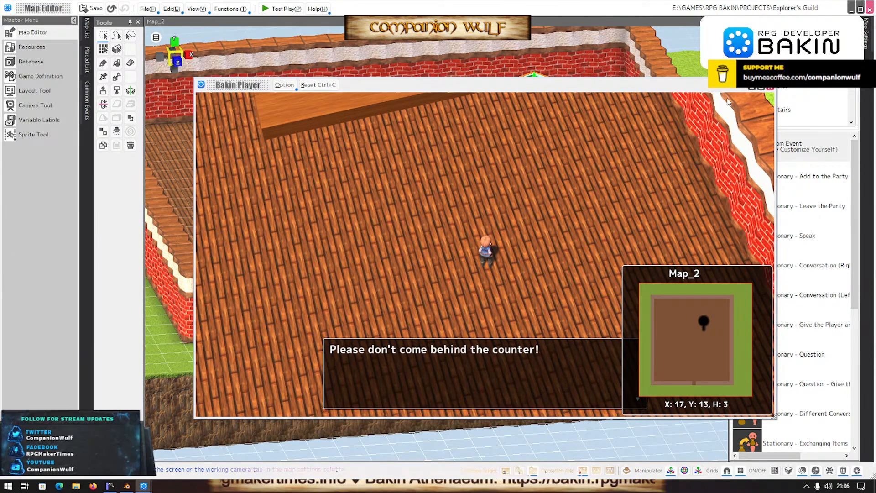
{"action": "left_click", "coordinate": [770, 87]}
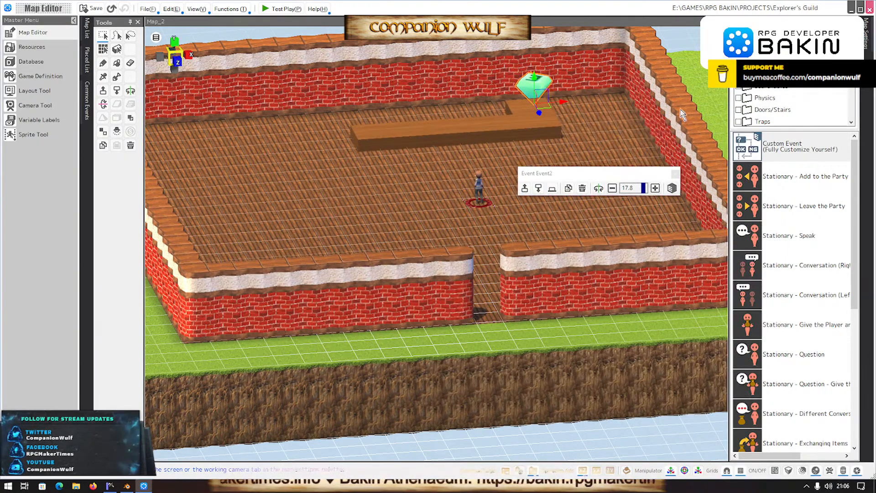
Open the warning event, review its collision settings and command script, and accept the event.
{"action": "double_click", "coordinate": [531, 83]}
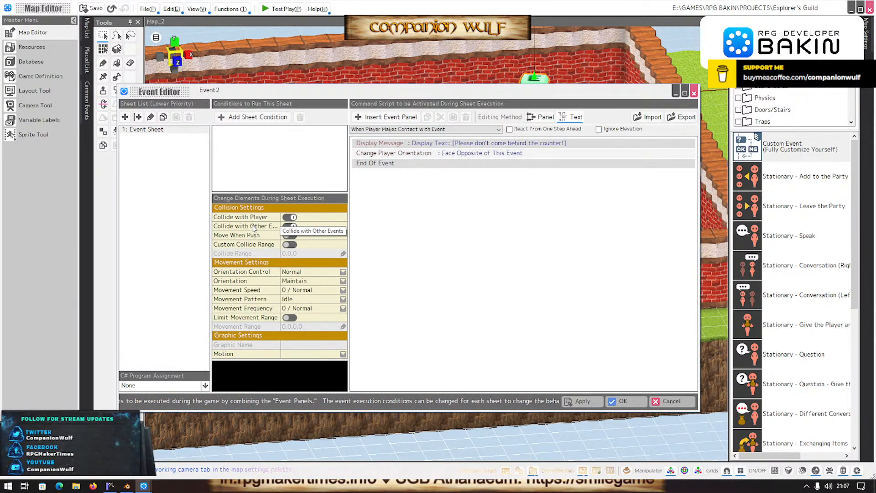
{"action": "left_click", "coordinate": [637, 405]}
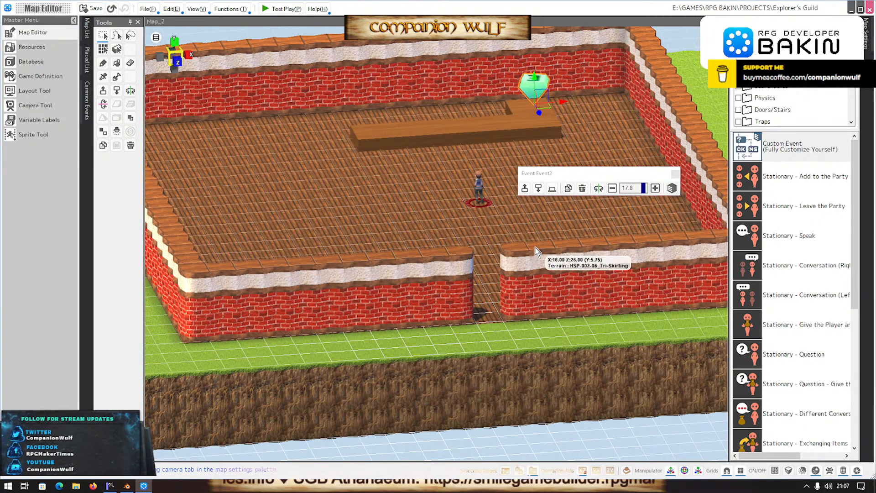
Make the floor tile at X 22, Z 4 beside the counter the starting point, test-play from there, and close the player.
{"action": "scroll", "coordinate": [529, 264], "scroll_direction": "up", "scroll_amount": 3}
{"action": "scroll", "coordinate": [529, 263], "scroll_direction": "up", "scroll_amount": 2}
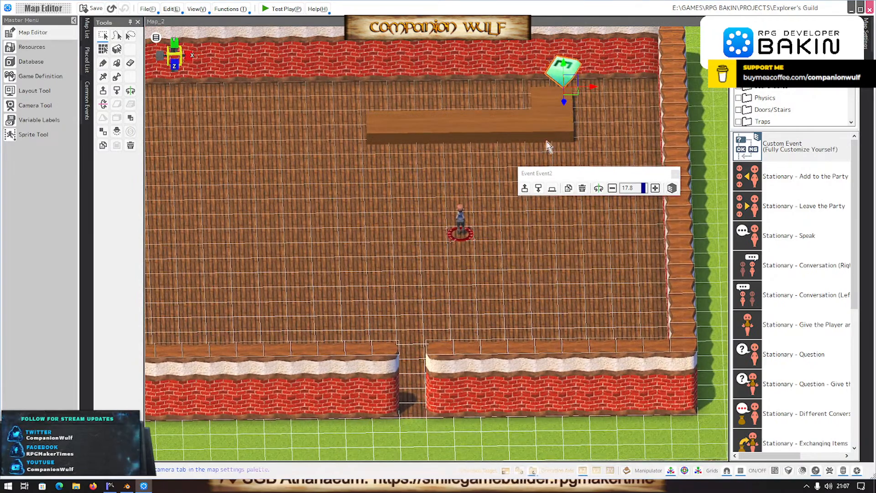
{"action": "right_click", "coordinate": [620, 88]}
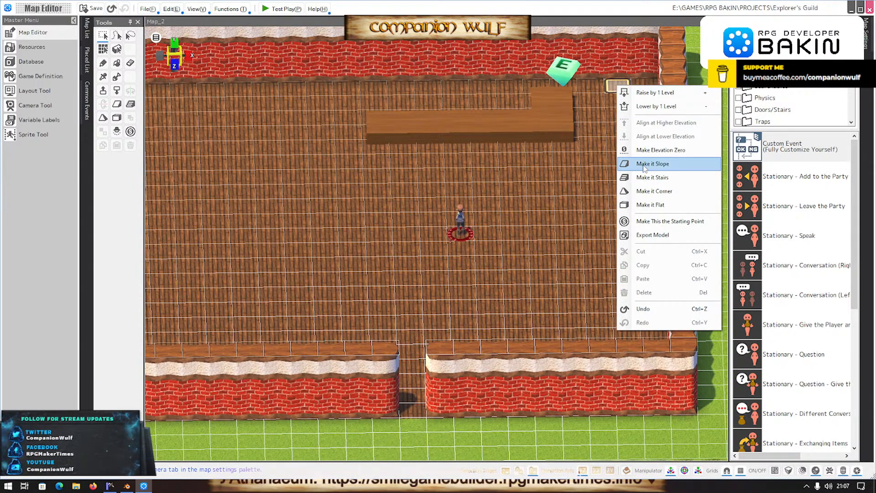
{"action": "left_click", "coordinate": [669, 221]}
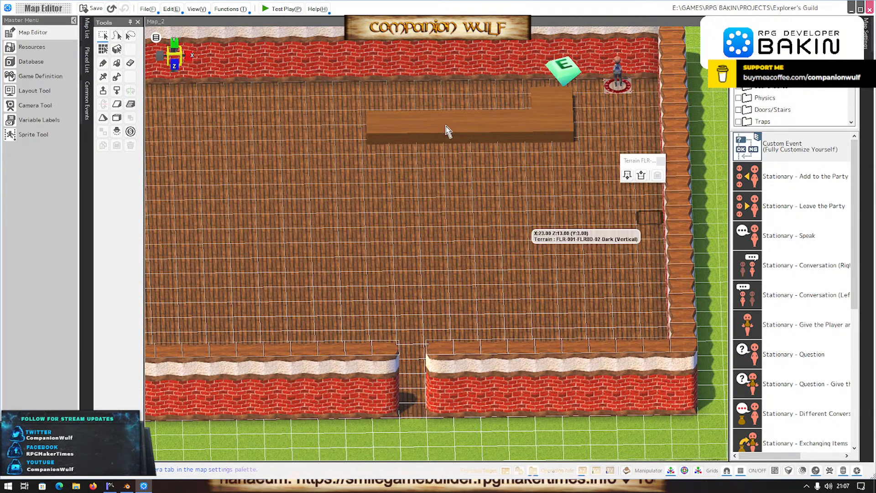
{"action": "left_click", "coordinate": [280, 10]}
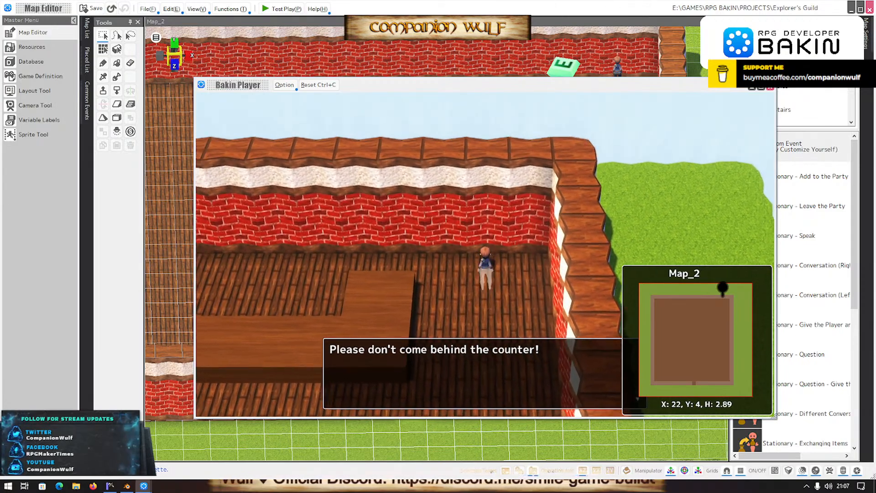
{"action": "left_click", "coordinate": [771, 88]}
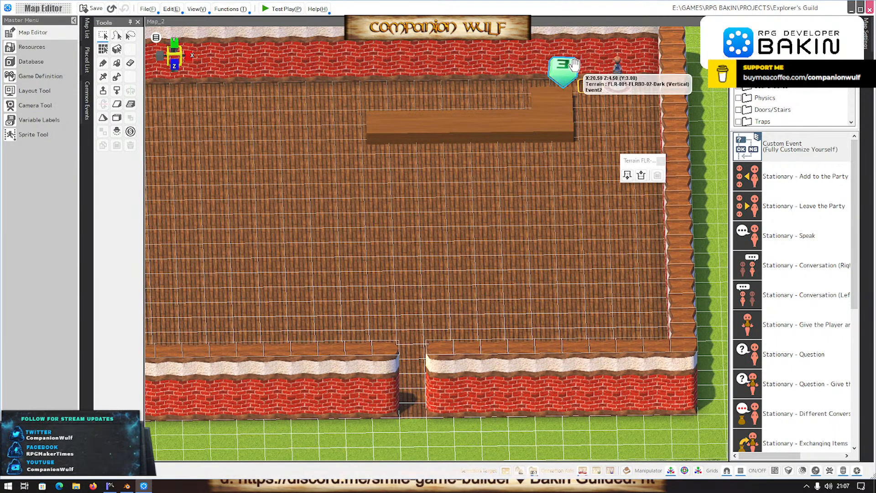
Set the warning event's trigger to When Event Makes Contact with Player, save it, and test-play the map briefly.
{"action": "middle_click_drag", "start_coordinate": [489, 243], "coordinate": [514, 242]}
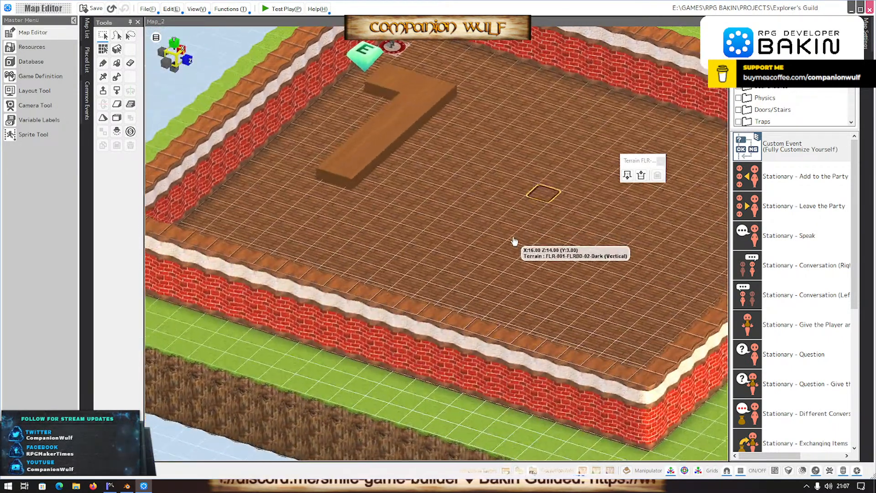
{"action": "left_click", "coordinate": [368, 57]}
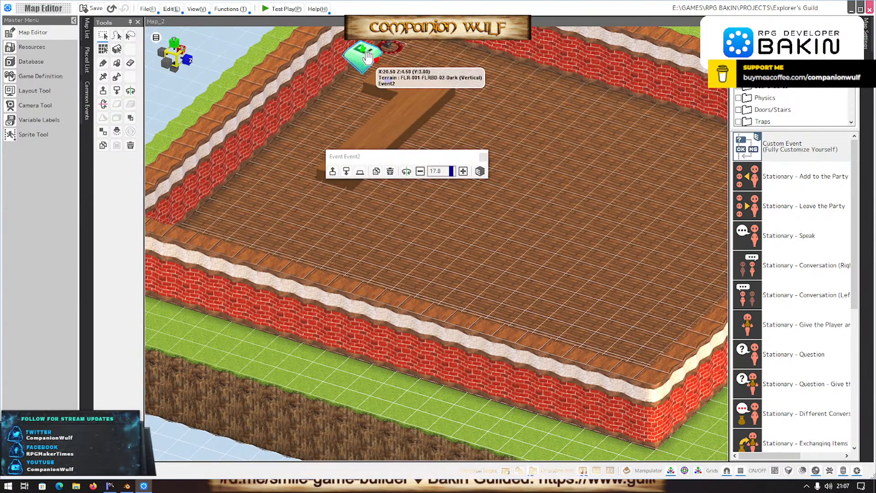
{"action": "double_click", "coordinate": [367, 57]}
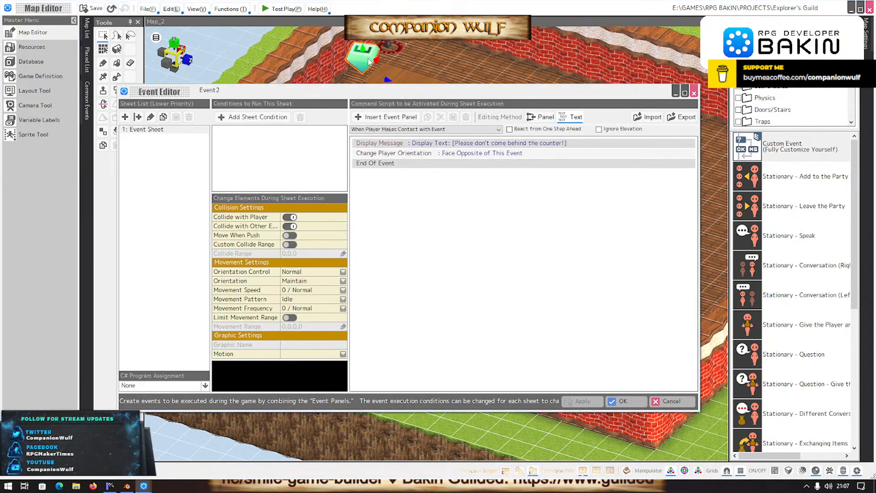
{"action": "left_click", "coordinate": [420, 130]}
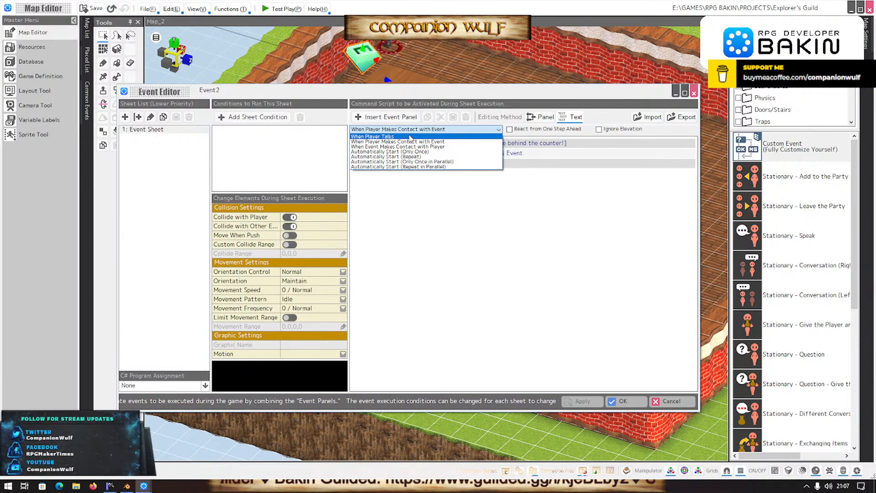
{"action": "left_click", "coordinate": [409, 147]}
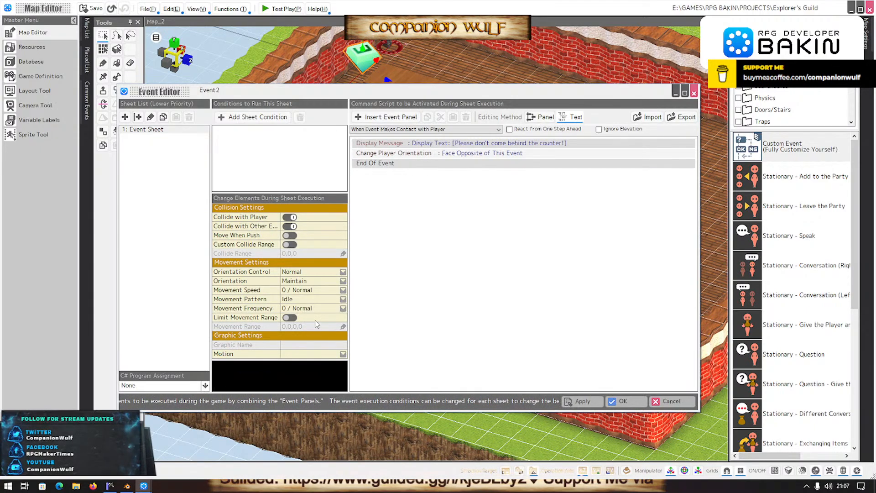
{"action": "left_click", "coordinate": [638, 403]}
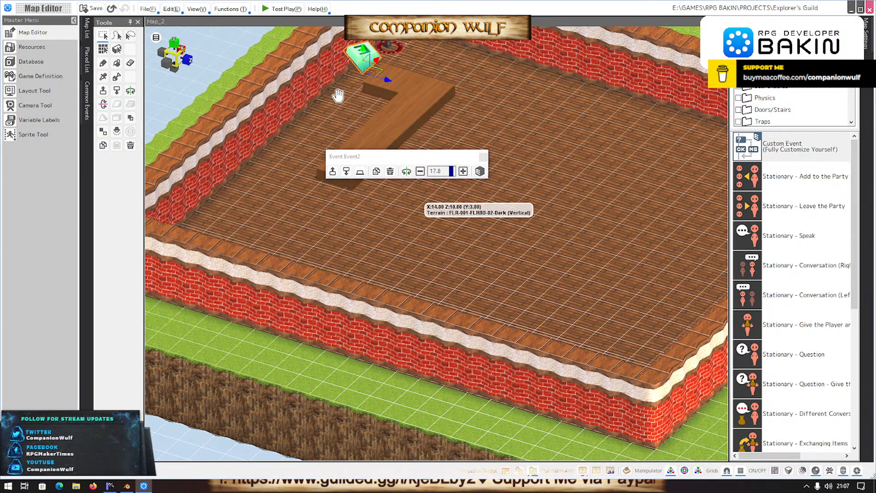
{"action": "left_click", "coordinate": [291, 10]}
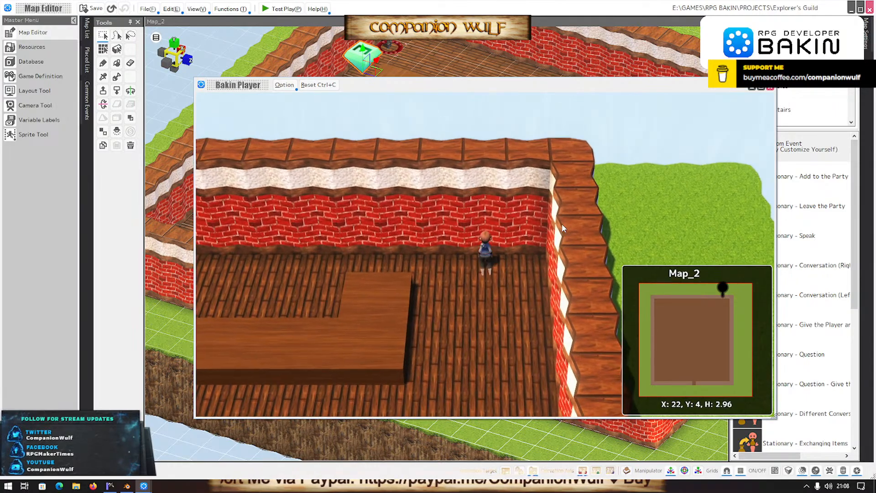
{"action": "left_click", "coordinate": [769, 88]}
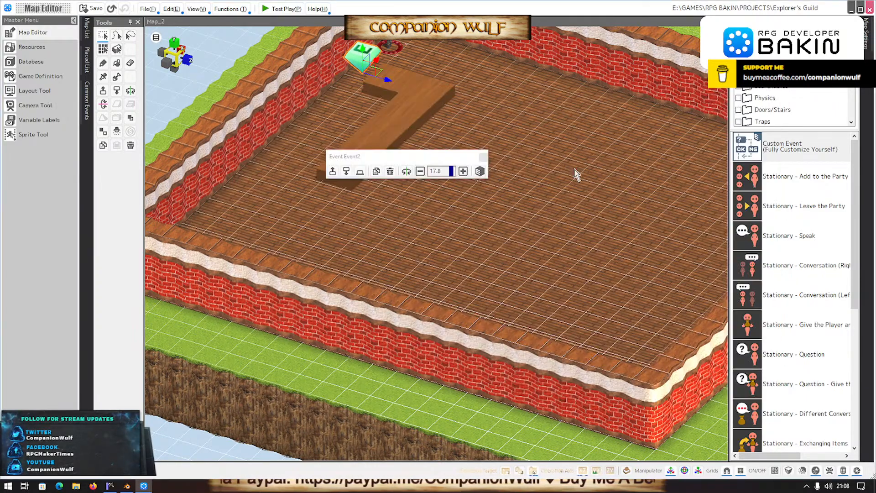
Set the warning event's trigger to When Player Talks, accept it, test-play the map briefly, and close the player.
{"action": "double_click", "coordinate": [354, 53]}
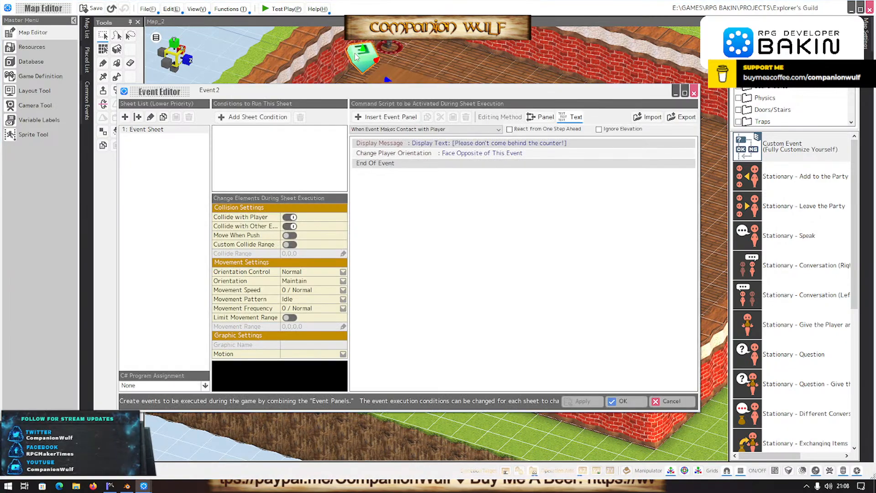
{"action": "left_click", "coordinate": [465, 131]}
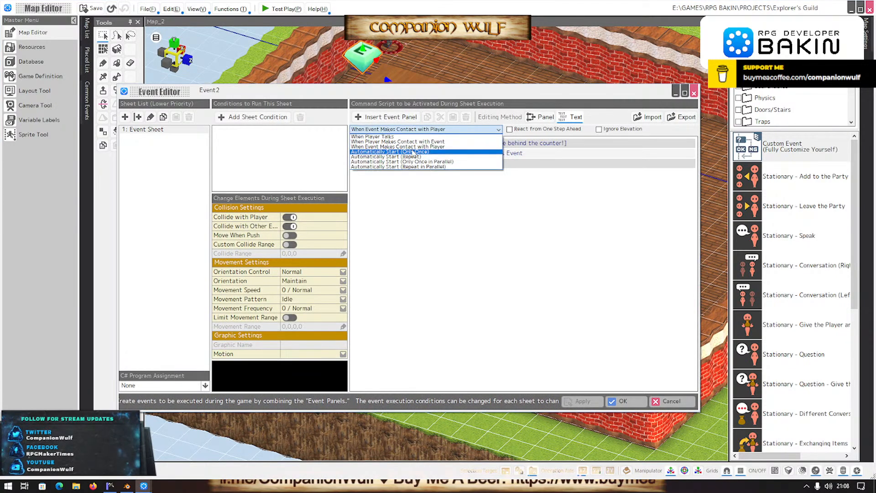
{"action": "left_click", "coordinate": [401, 137]}
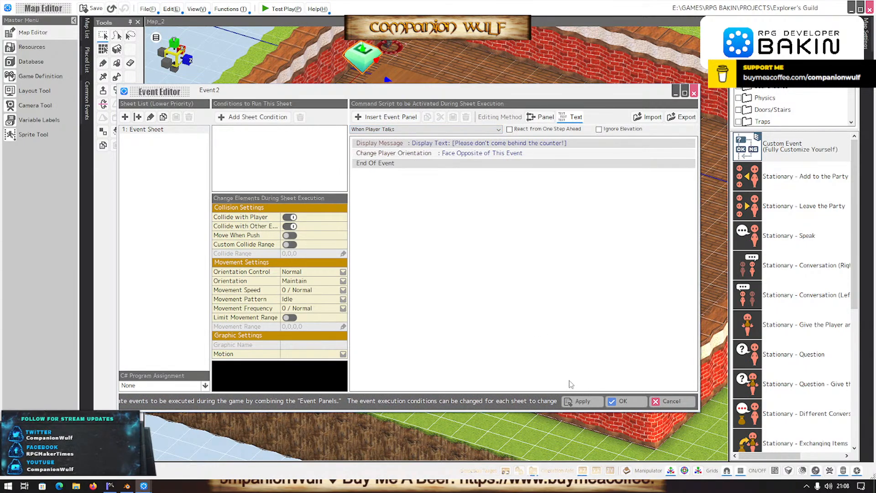
{"action": "left_click", "coordinate": [623, 401]}
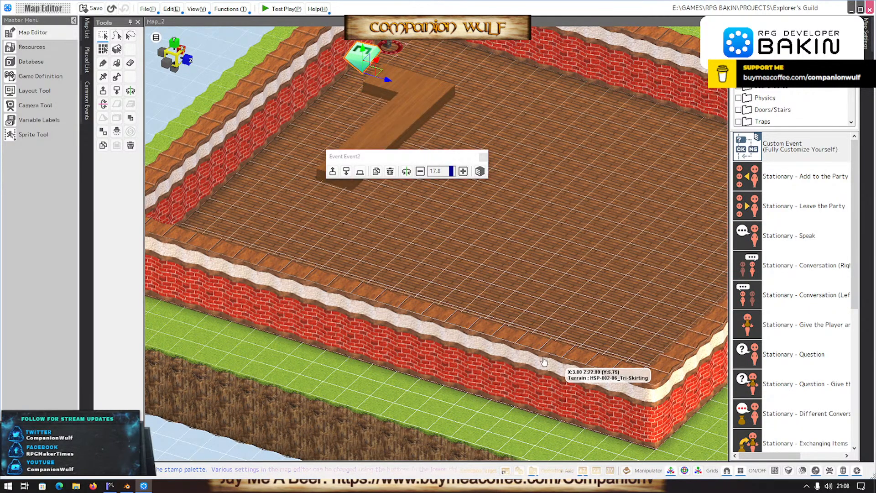
{"action": "middle_click_drag", "start_coordinate": [562, 222], "coordinate": [322, 53]}
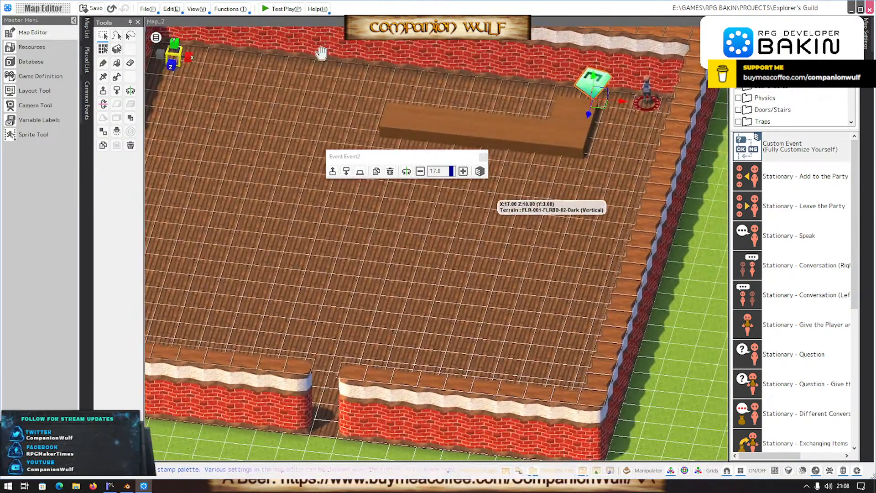
{"action": "left_click", "coordinate": [281, 9]}
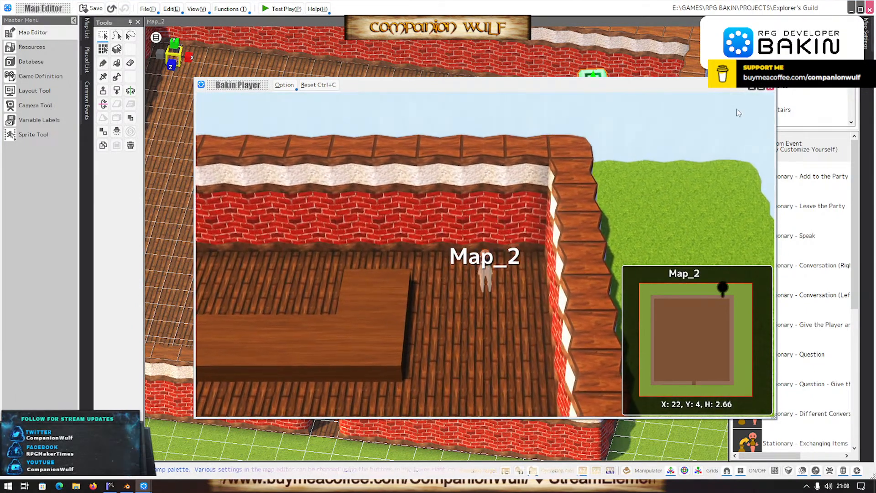
{"action": "left_click", "coordinate": [770, 86]}
Make the floor tile at X 14, Z 19 near the entrance the starting point, and remove the warning event beside the counter.
{"action": "scroll", "coordinate": [461, 286], "scroll_direction": "down", "scroll_amount": 1}
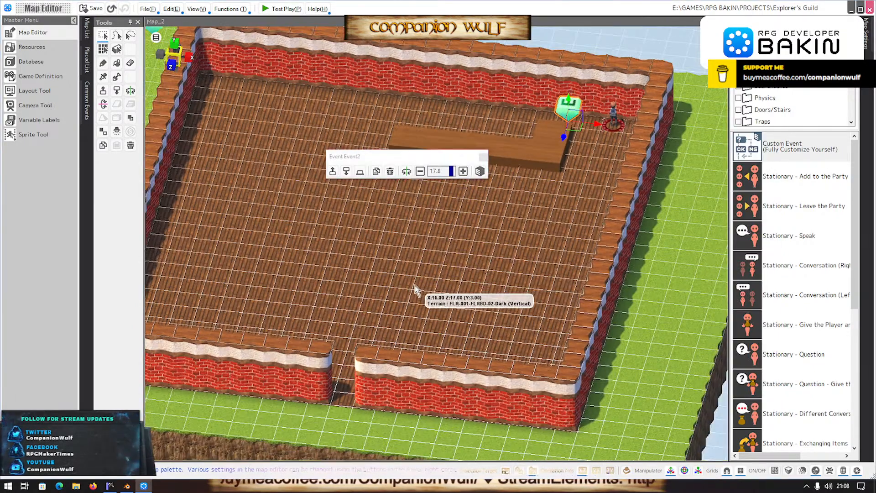
{"action": "right_click", "coordinate": [365, 310]}
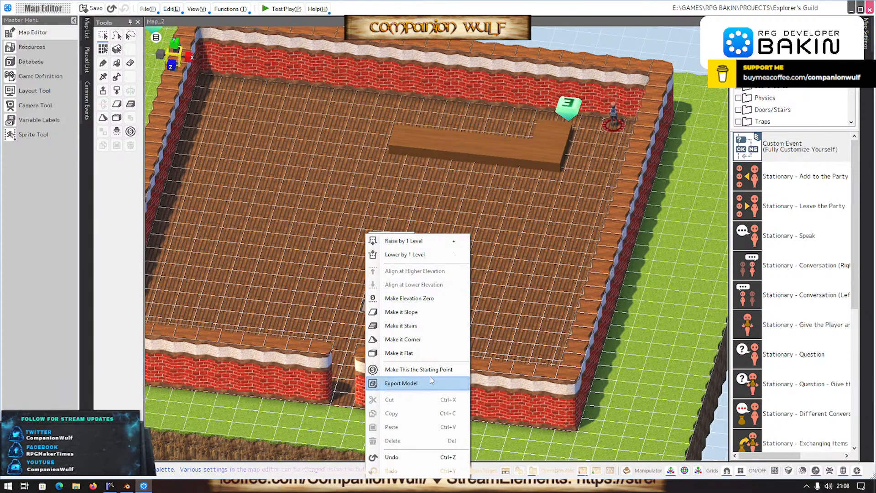
{"action": "left_click", "coordinate": [418, 369]}
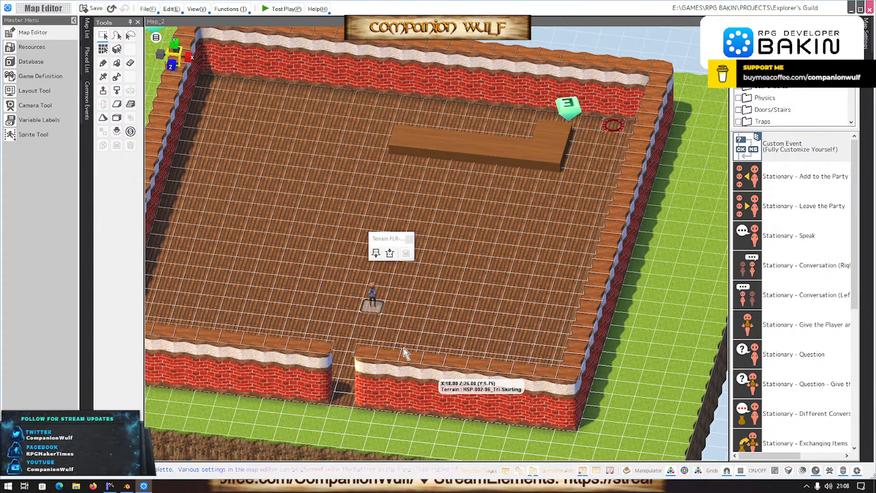
{"action": "left_click", "coordinate": [569, 107]}
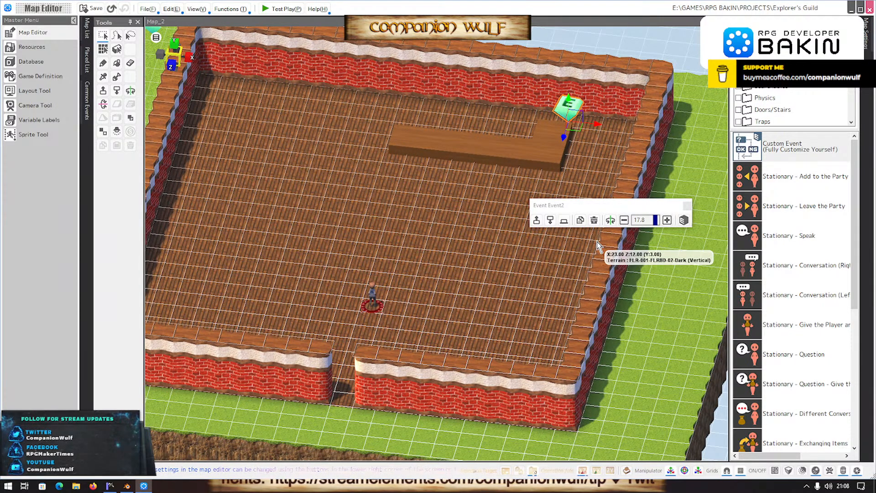
{"action": "left_click", "coordinate": [593, 220]}
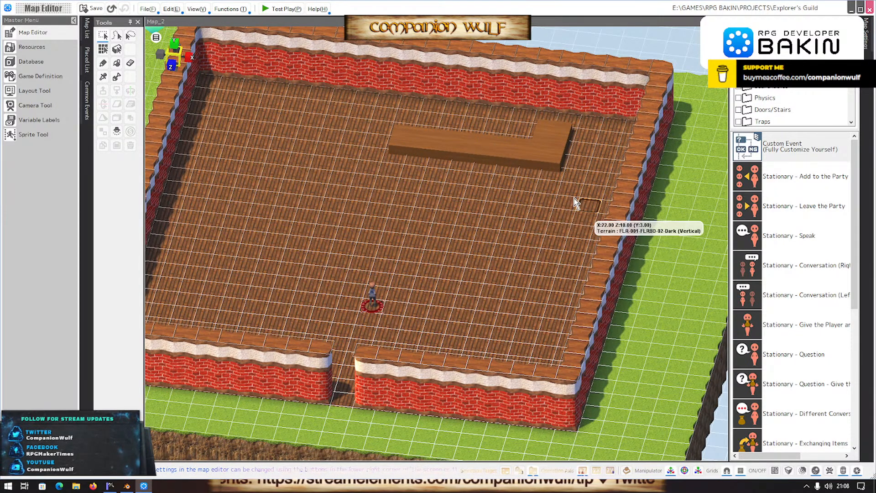
Test-play the map, walk the player up to the counter and jump at it, view it from another side, and close the player.
{"action": "left_click", "coordinate": [287, 10]}
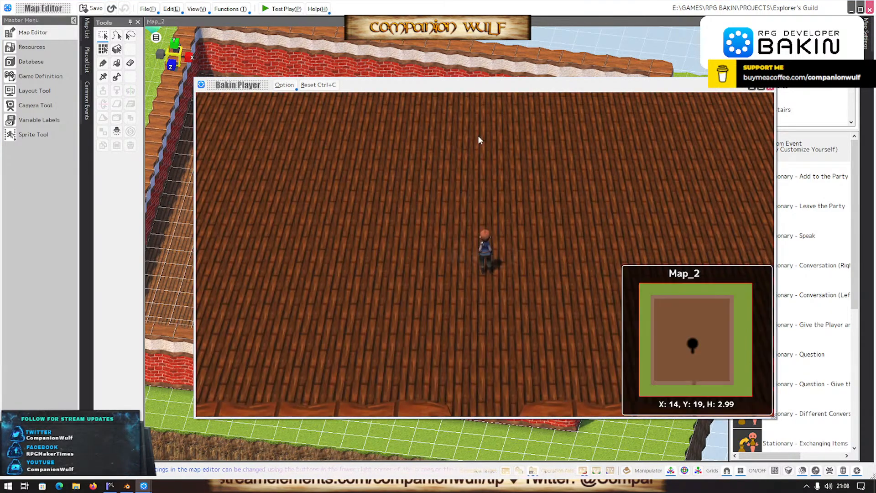
{"action": "key", "text": "Up"}
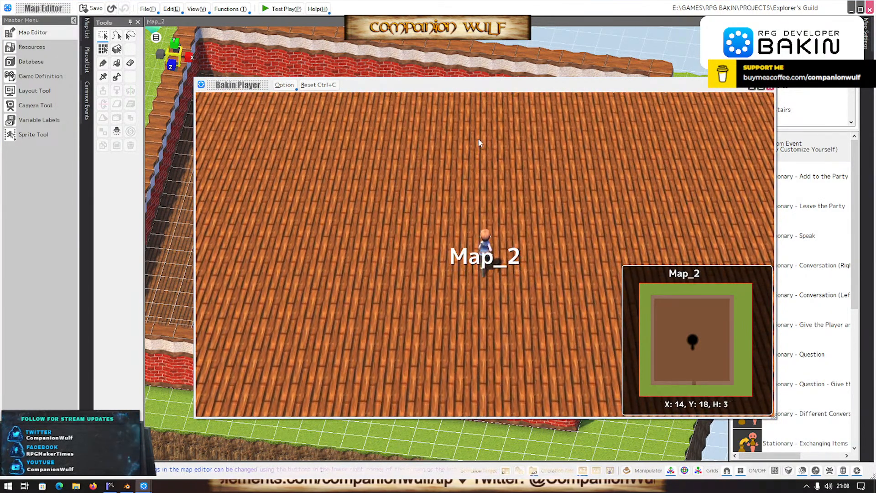
{"action": "key", "text": "Up"}
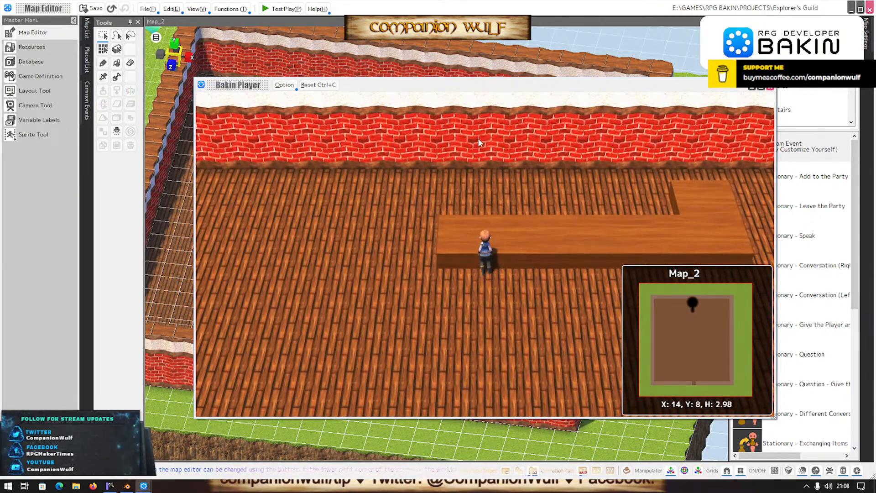
{"action": "key", "text": "space"}
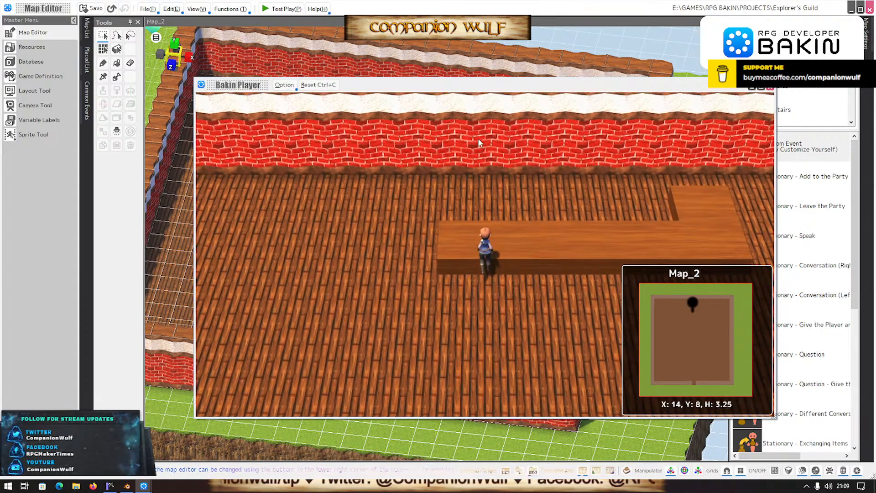
{"action": "key", "text": "Down"}
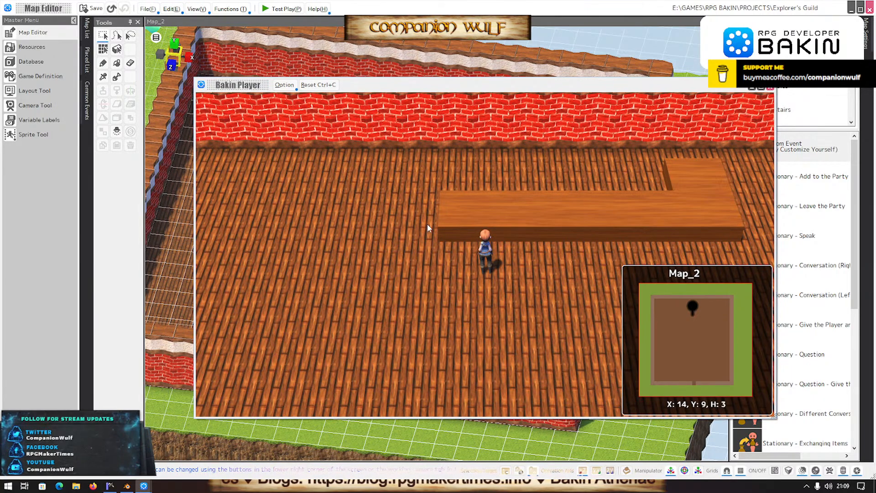
{"action": "right_click_drag", "start_coordinate": [535, 316], "coordinate": [635, 222]}
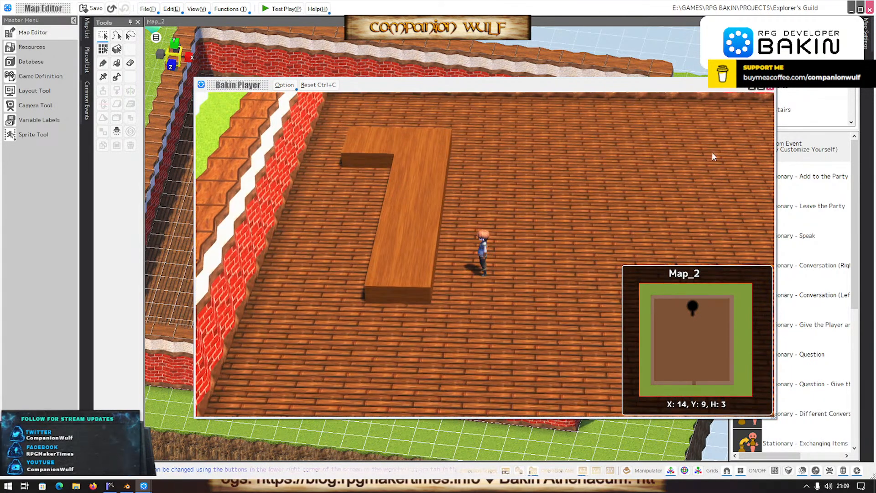
{"action": "left_click", "coordinate": [771, 89]}
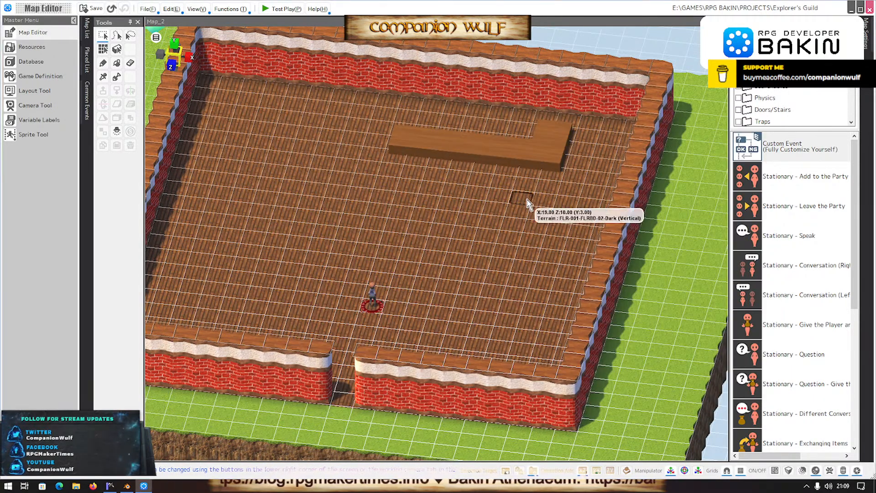
Try raising the TEG_Counter object, lower it back to the floor, and scale it slightly taller along its vertical axis.
{"action": "left_click", "coordinate": [522, 150]}
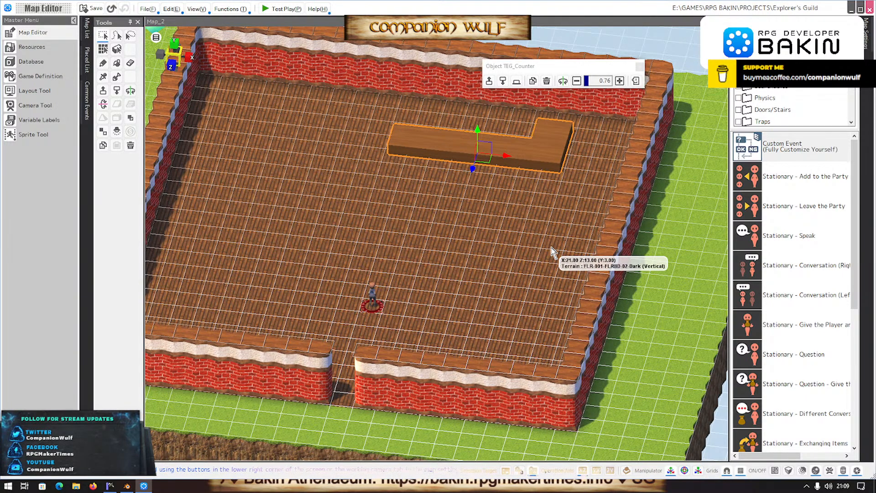
{"action": "left_click", "coordinate": [490, 83]}
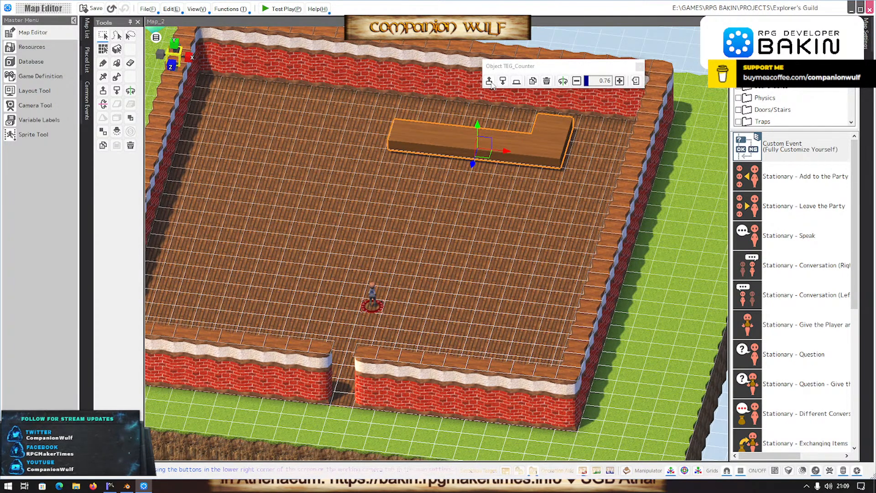
{"action": "middle_click_drag", "start_coordinate": [533, 208], "coordinate": [536, 176]}
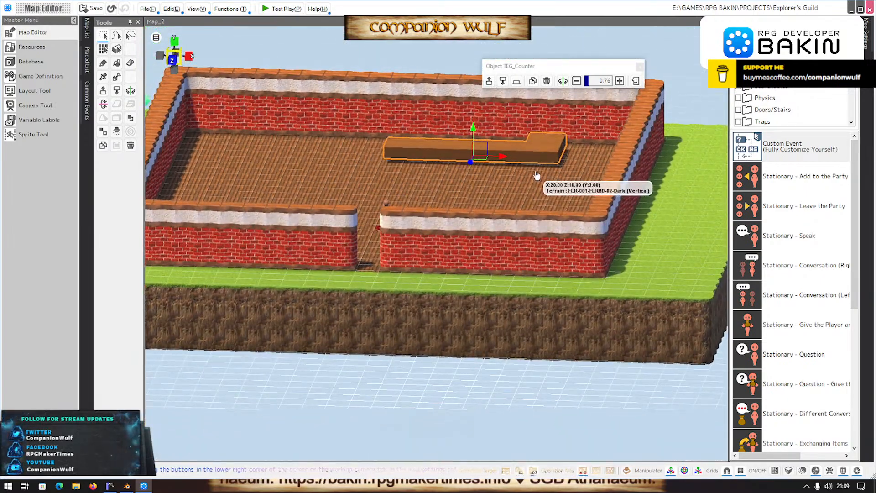
{"action": "left_click", "coordinate": [503, 83]}
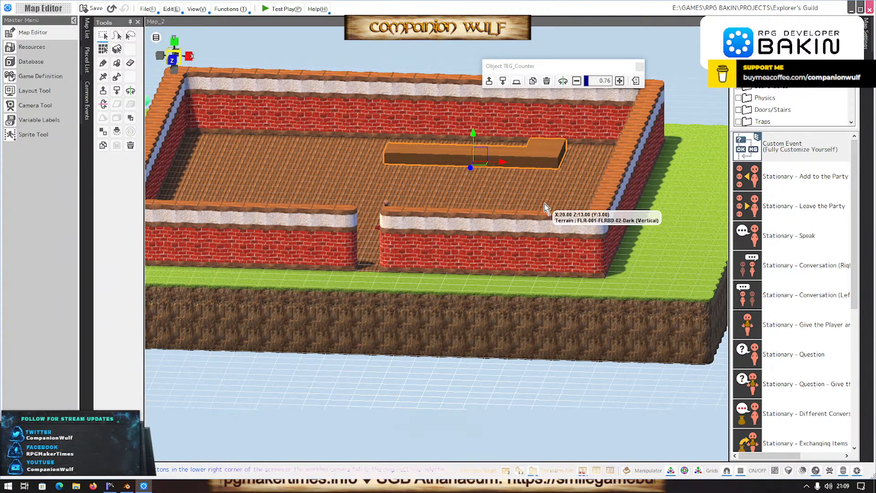
{"action": "scroll", "coordinate": [505, 212], "scroll_direction": "up", "scroll_amount": 2}
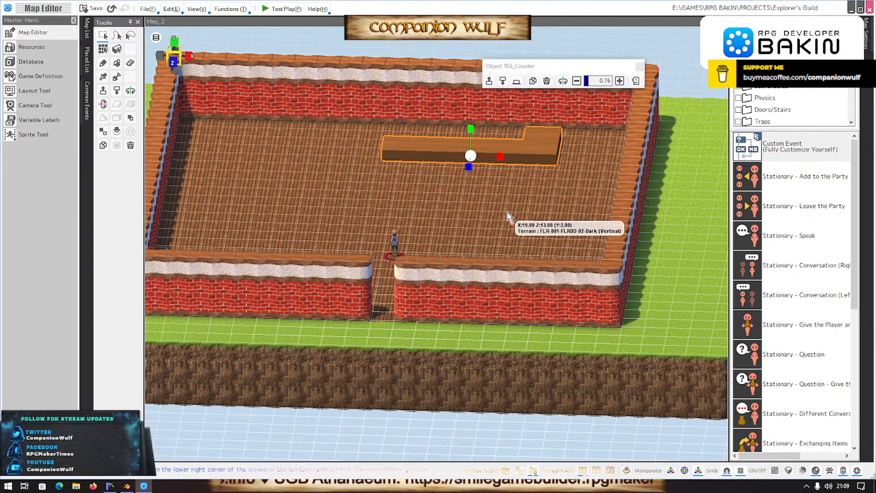
{"action": "left_click_drag", "start_coordinate": [470, 128], "coordinate": [470, 127]}
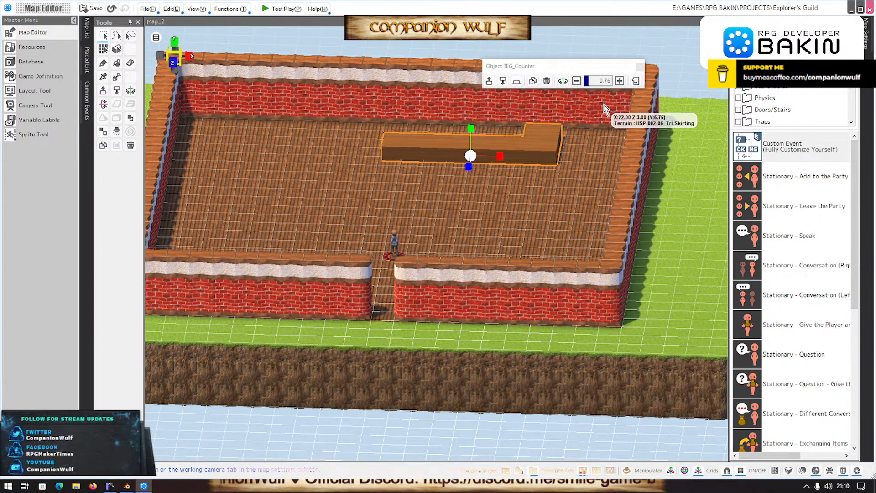
Move the counter slightly away from the back wall along the Z axis.
{"action": "middle_click_drag", "start_coordinate": [510, 193], "coordinate": [519, 241]}
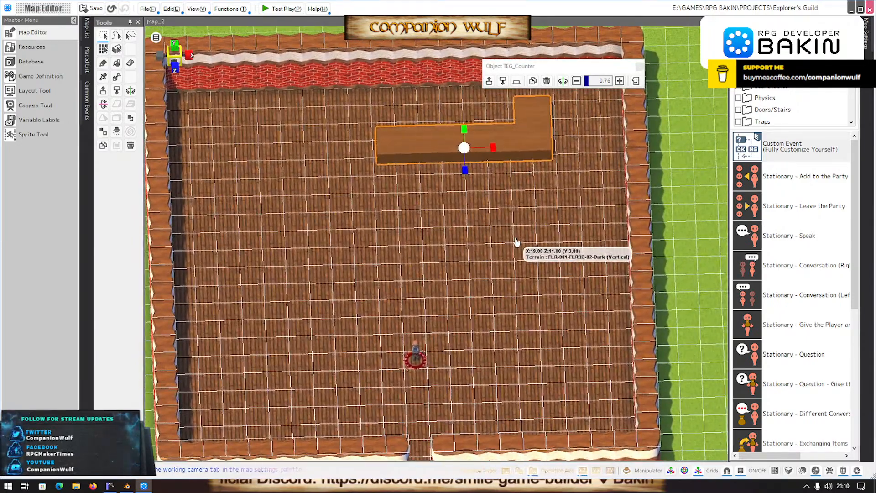
{"action": "scroll", "coordinate": [519, 239], "scroll_direction": "up", "scroll_amount": 5}
{"action": "scroll", "coordinate": [520, 239], "scroll_direction": "down", "scroll_amount": 4}
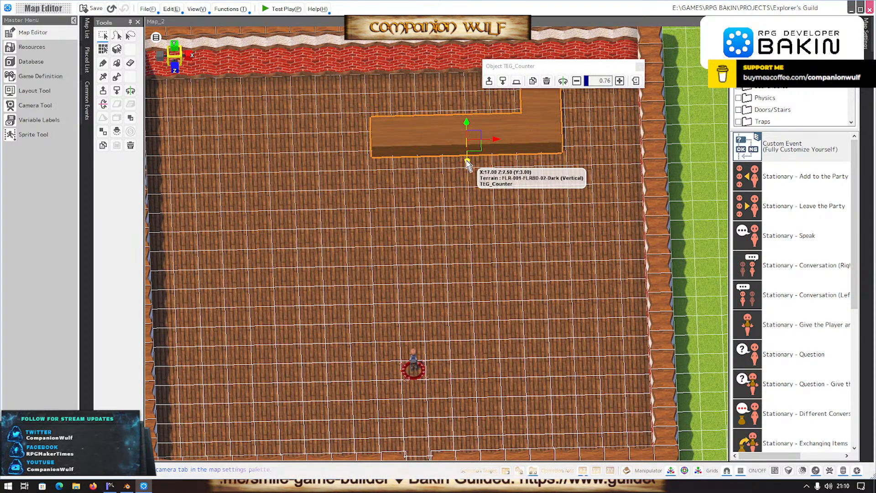
{"action": "left_click_drag", "start_coordinate": [468, 160], "coordinate": [465, 176]}
Paste the warning event onto the floor tile between the counter's short arm and the back wall.
{"action": "right_click_drag", "start_coordinate": [469, 179], "coordinate": [453, 197]}
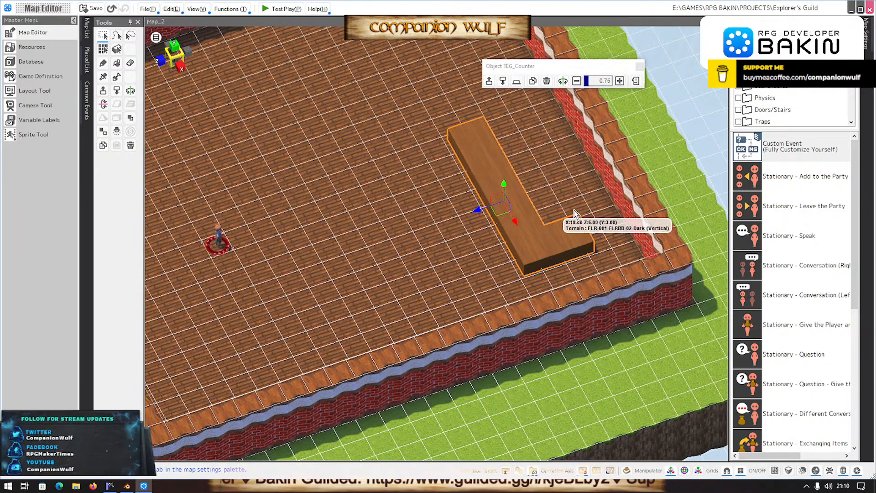
{"action": "right_click", "coordinate": [609, 231]}
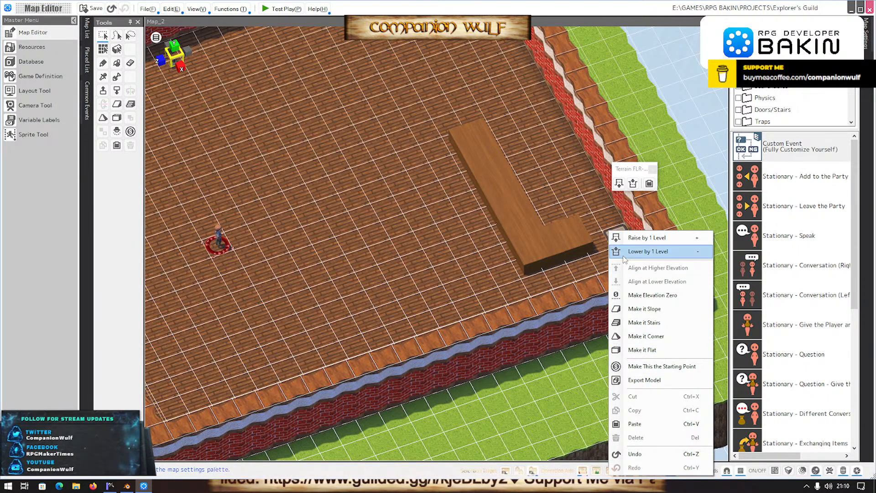
{"action": "left_click", "coordinate": [634, 423]}
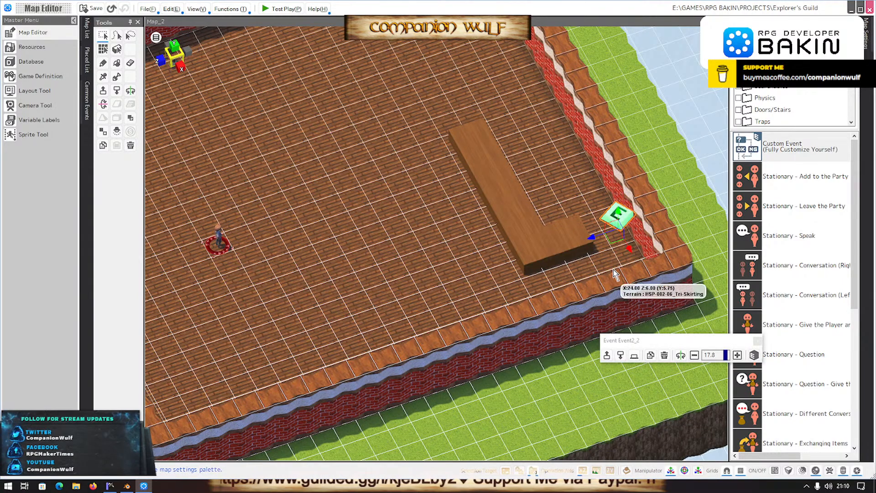
Set the pasted warning event's trigger to When Player Makes Contact with Event and accept the change.
{"action": "double_click", "coordinate": [611, 210]}
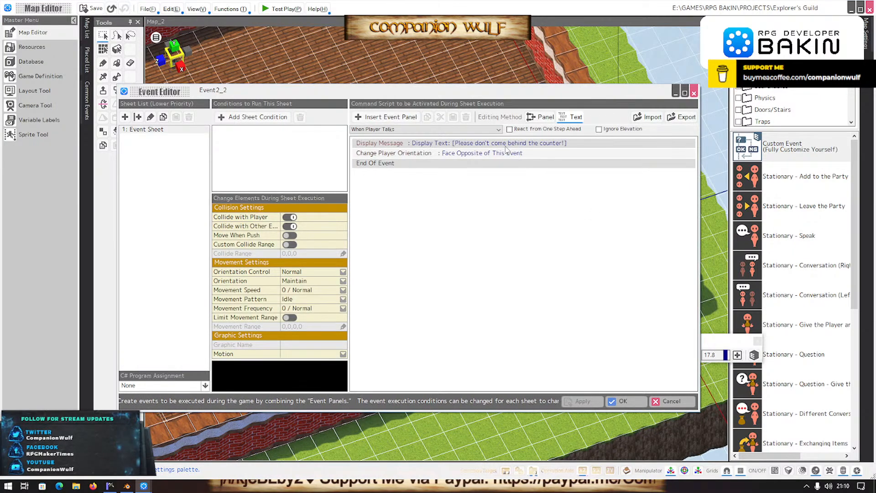
{"action": "left_click", "coordinate": [462, 131]}
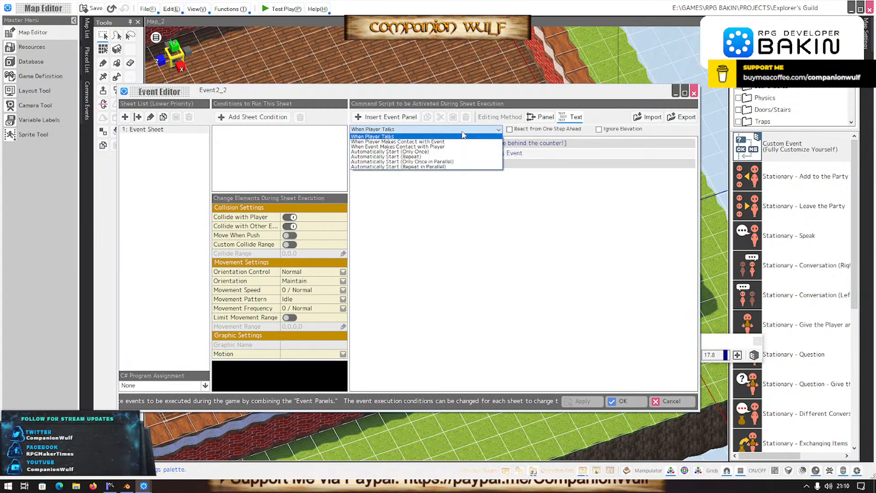
{"action": "left_click", "coordinate": [416, 142]}
{"action": "left_click", "coordinate": [615, 403]}
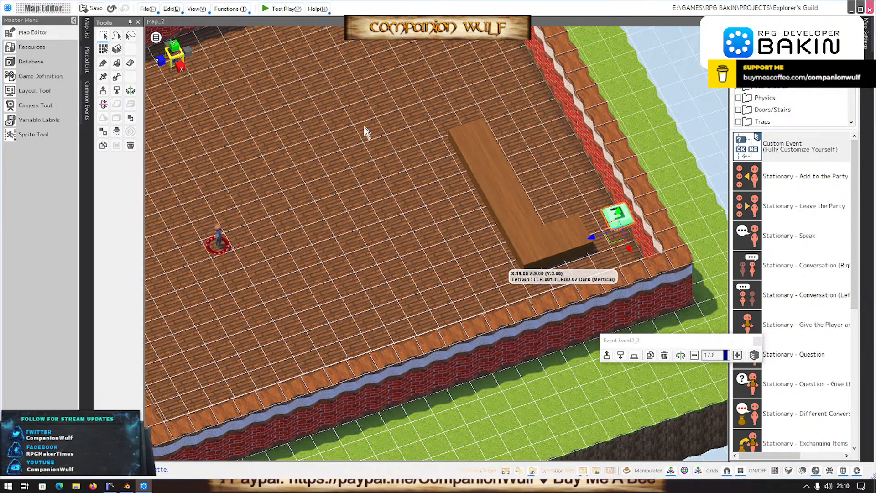
Test play the map by walking the character up toward the counter to check the warning event, and end the test.
{"action": "left_click", "coordinate": [292, 10]}
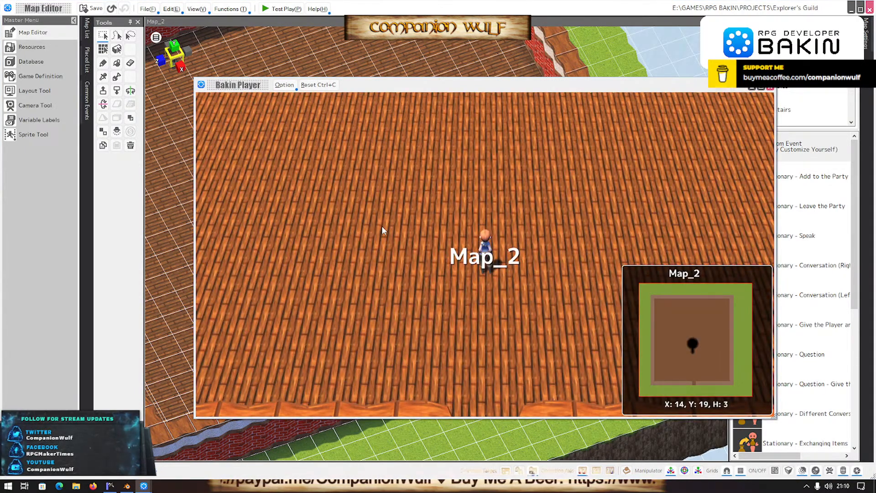
{"action": "key", "text": "Up"}
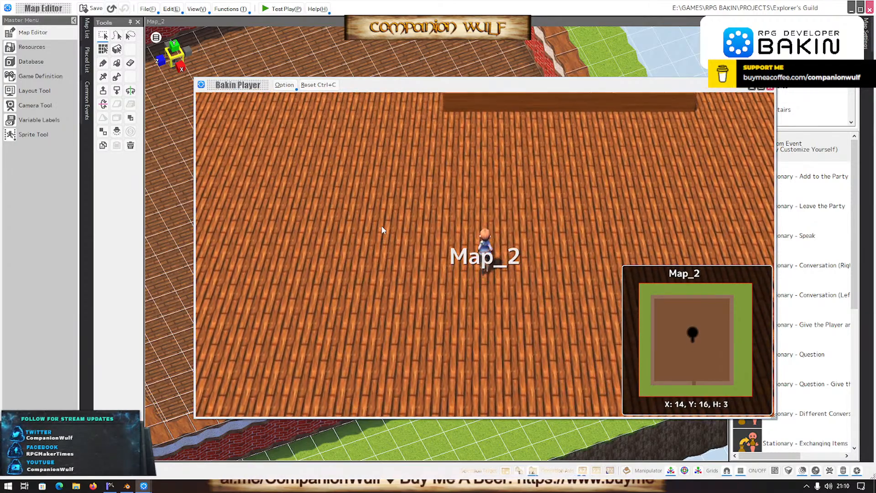
{"action": "key", "text": "Up"}
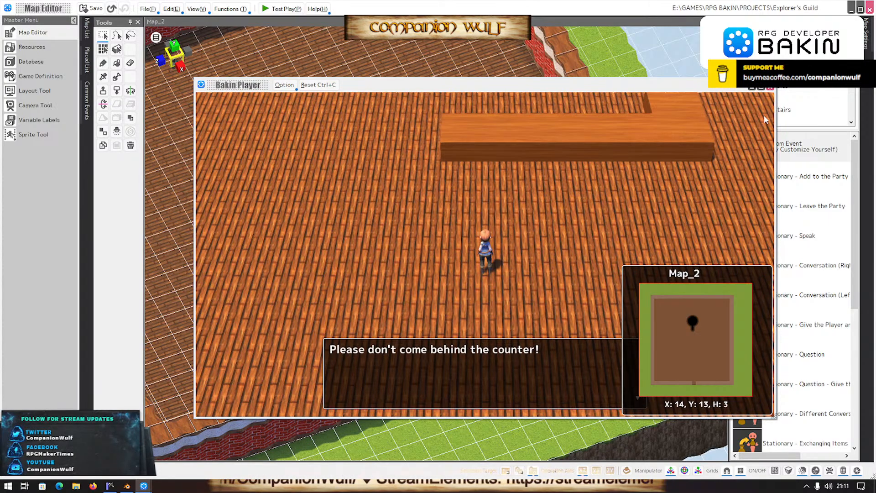
{"action": "left_click", "coordinate": [771, 88]}
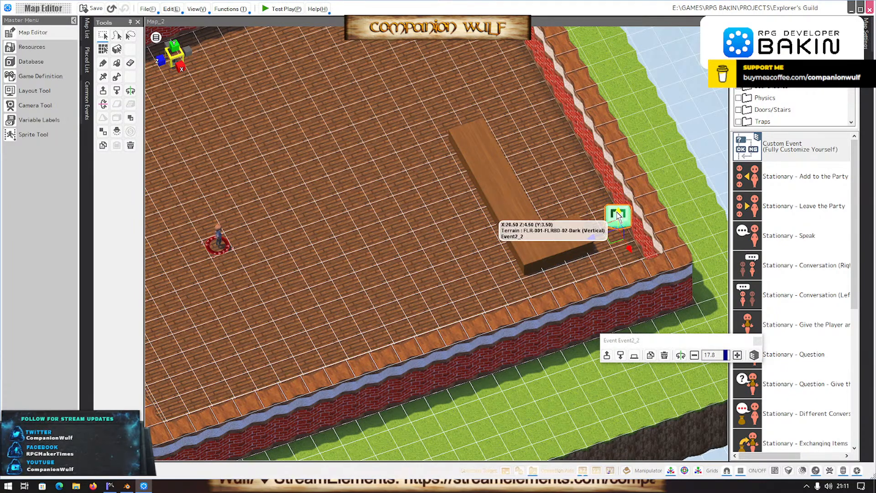
Lower the warning event vertically at its spot between the counter's short arm and the back wall.
{"action": "mouse_move", "coordinate": [617, 210]}
{"action": "left_mouse_down"}
{"action": "mouse_move", "coordinate": [617, 190]}
{"action": "mouse_move", "coordinate": [608, 247]}
{"action": "left_mouse_up"}
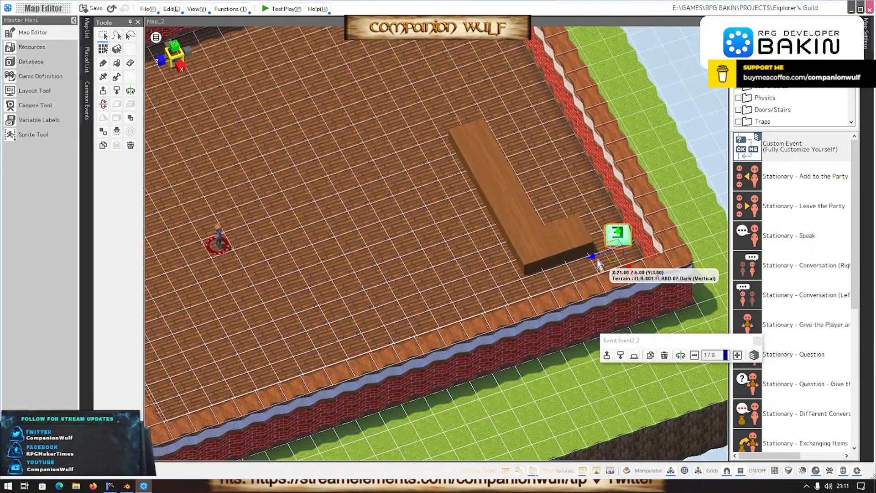
{"action": "left_click", "coordinate": [589, 257]}
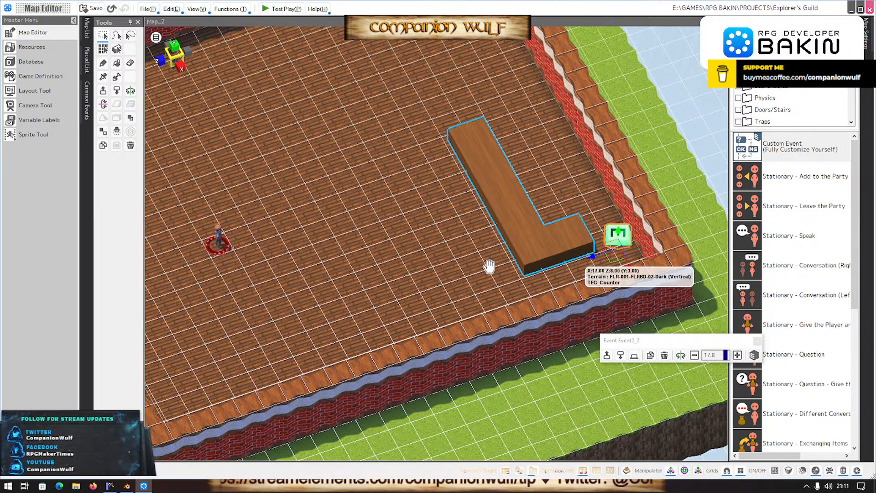
Examine the whole map from several angles to check where the events, counter and player start are placed, and reset the view.
{"action": "middle_click_drag", "start_coordinate": [455, 279], "coordinate": [519, 294]}
{"action": "scroll", "coordinate": [520, 295], "scroll_direction": "down", "scroll_amount": 3}
{"action": "scroll", "coordinate": [521, 295], "scroll_direction": "down", "scroll_amount": 4}
{"action": "middle_click_drag", "start_coordinate": [517, 326], "coordinate": [505, 346]}
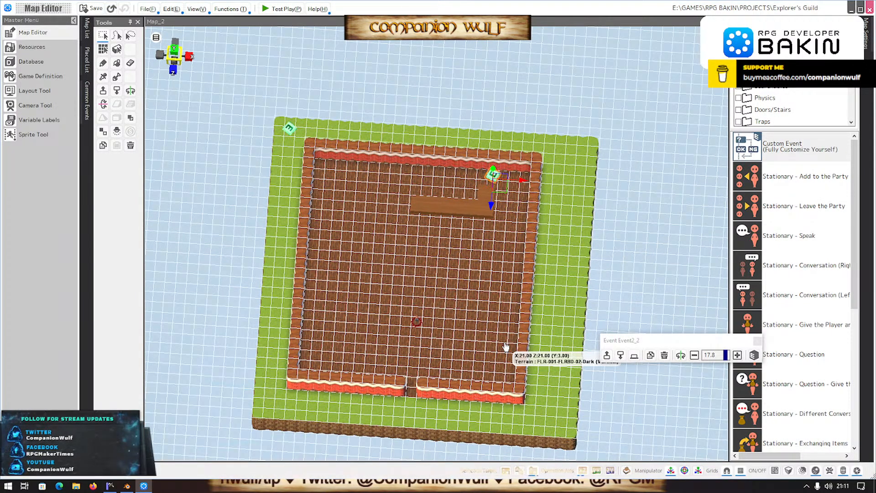
{"action": "middle_click_drag", "start_coordinate": [505, 347], "coordinate": [510, 345]}
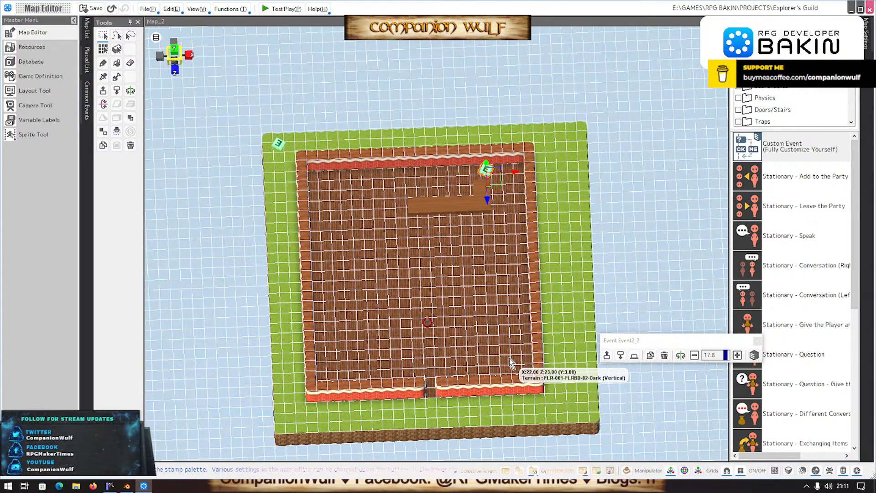
{"action": "middle_click_drag", "start_coordinate": [510, 355], "coordinate": [534, 312]}
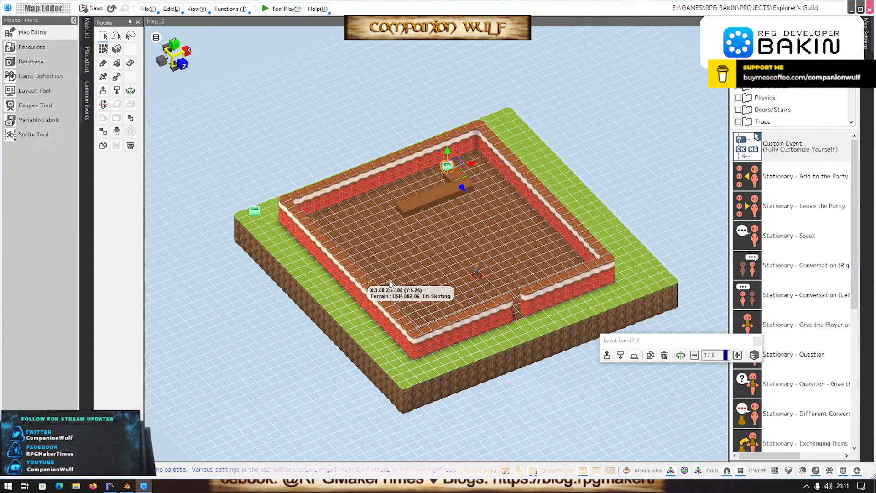
{"action": "middle_click_drag", "start_coordinate": [396, 263], "coordinate": [360, 292]}
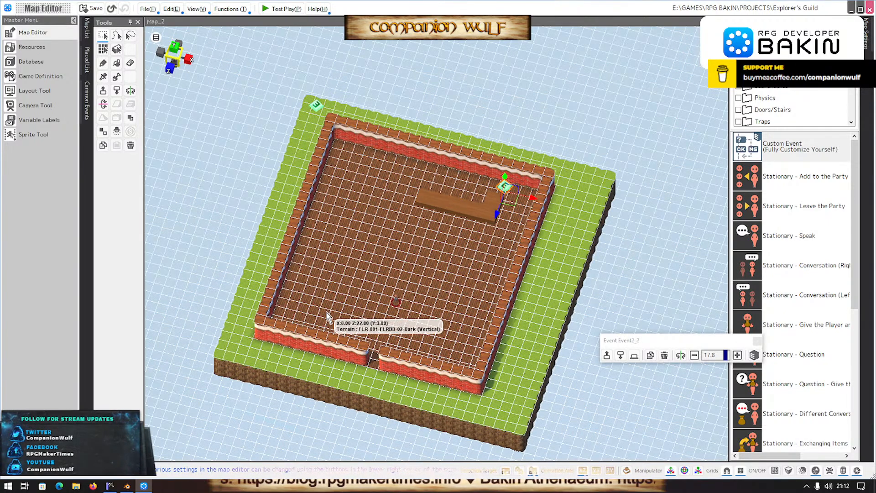
{"action": "key", "text": "Home"}
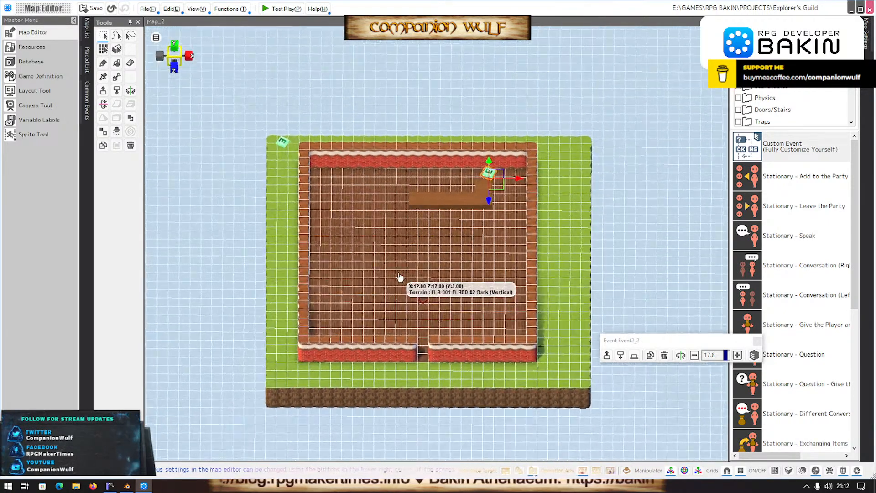
Run another test play, walking toward the counter to check where the lowered warning event triggers, and end it.
{"action": "left_click", "coordinate": [264, 6]}
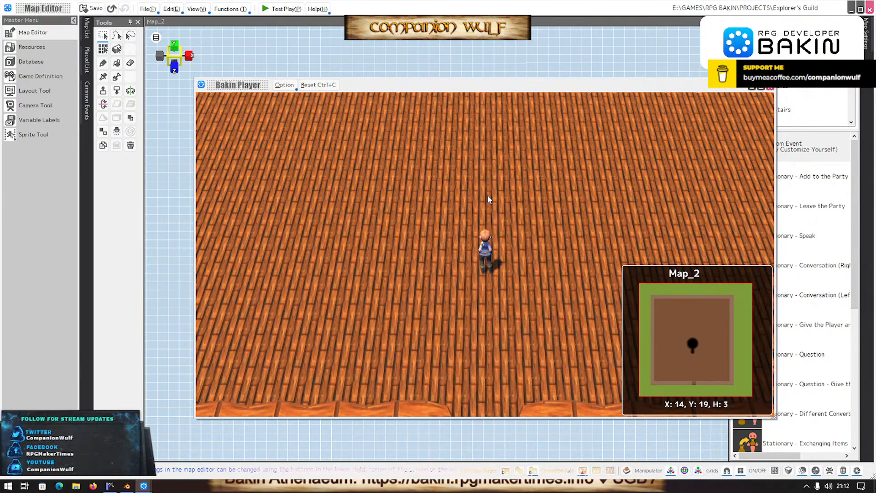
{"action": "key", "text": "Up"}
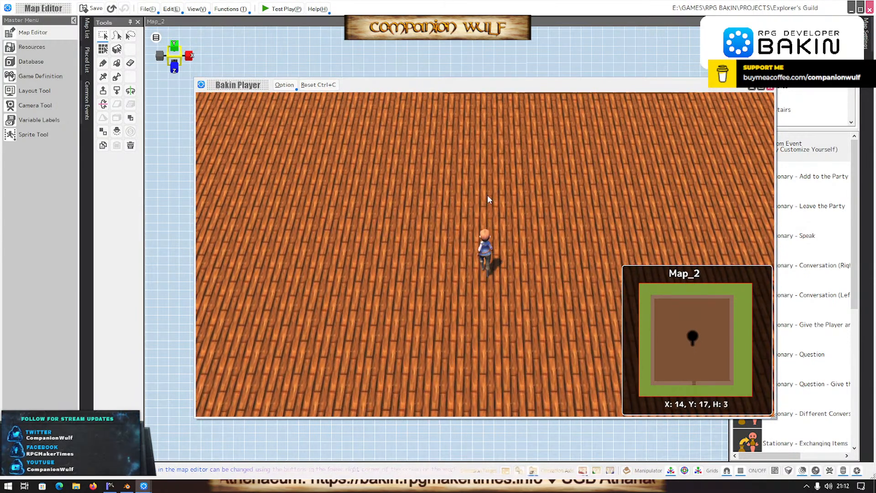
{"action": "key", "text": "Up"}
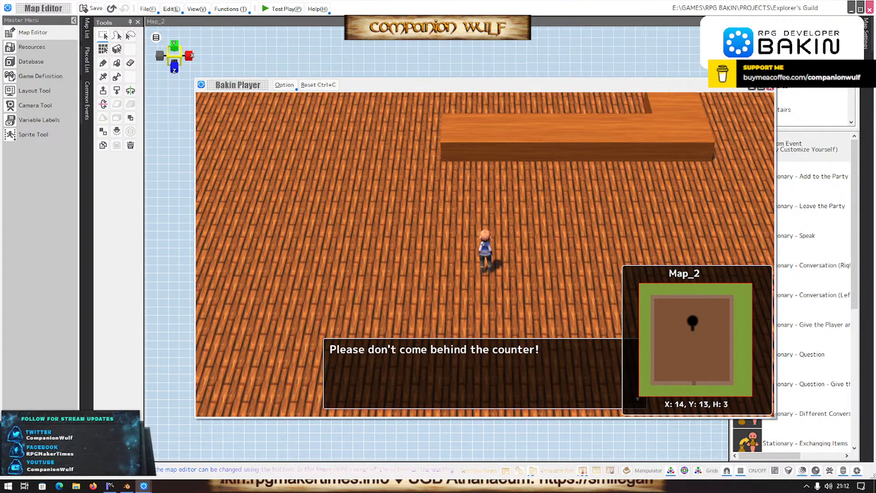
{"action": "left_click", "coordinate": [770, 87]}
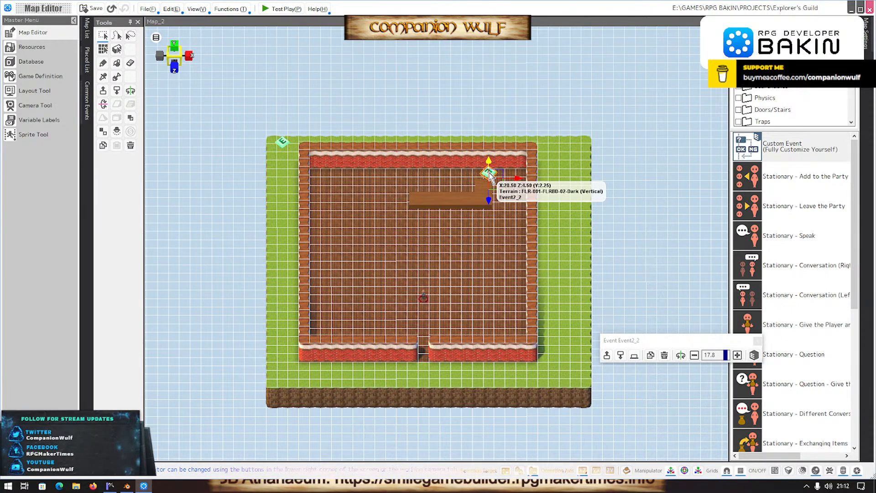
Delete the warning event and place a Displaying Message on Contact (Top) trap event between the counter's short arm and the back wall.
{"action": "key", "text": "Delete"}
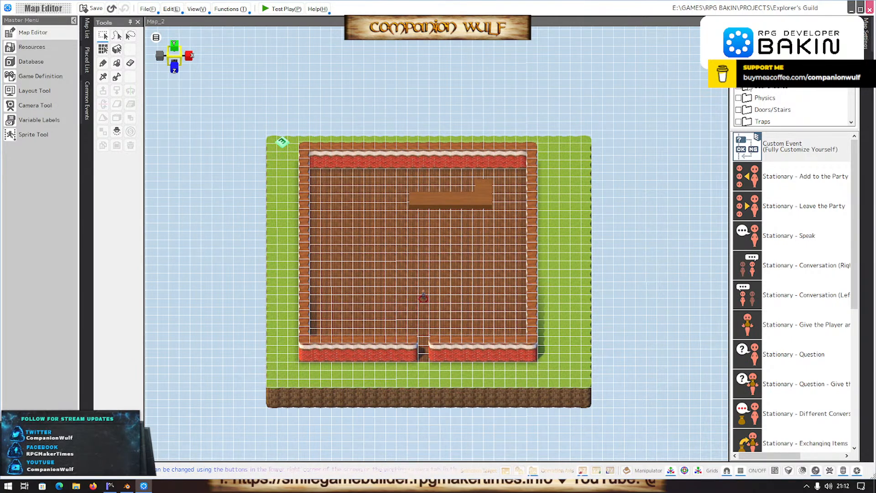
{"action": "left_click", "coordinate": [759, 121]}
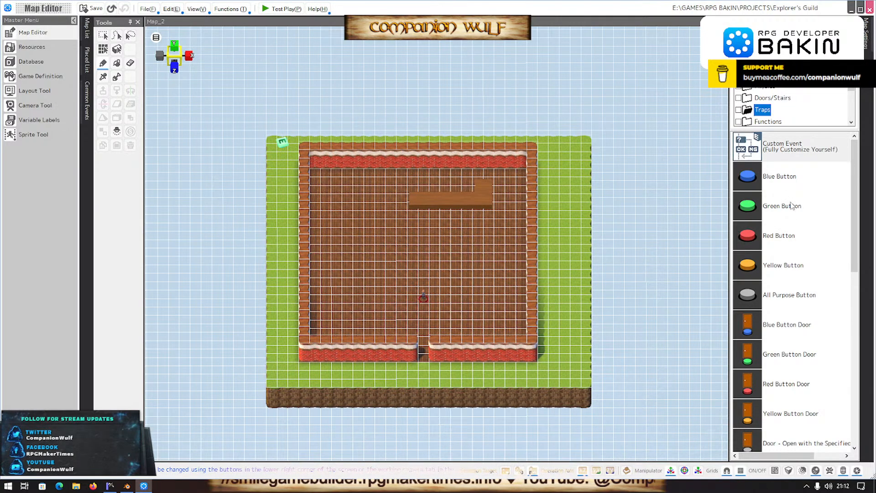
{"action": "scroll", "coordinate": [791, 206], "scroll_direction": "down", "scroll_amount": 2}
{"action": "scroll", "coordinate": [791, 206], "scroll_direction": "up", "scroll_amount": 2}
{"action": "scroll", "coordinate": [791, 208], "scroll_direction": "down", "scroll_amount": 6}
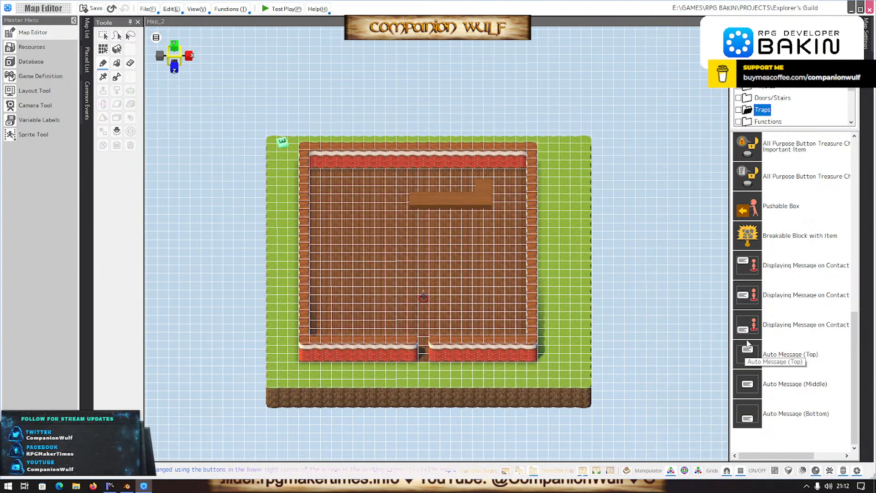
{"action": "left_click", "coordinate": [752, 268]}
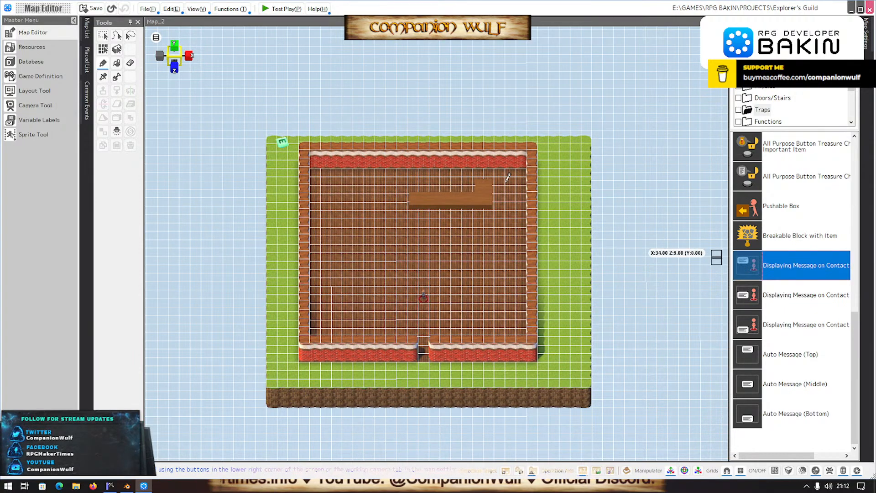
{"action": "left_click", "coordinate": [488, 178]}
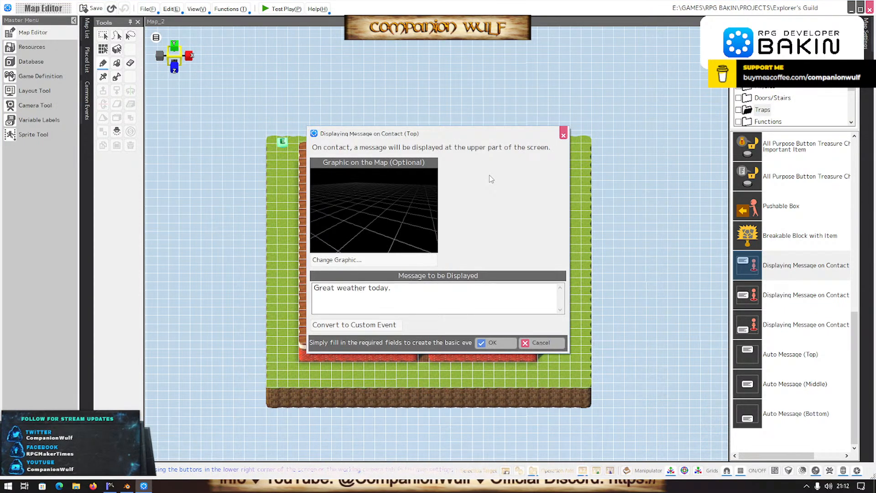
Set the contact event's message to "Please do not come behind the counter!" and accept the event.
{"action": "left_click_drag", "start_coordinate": [401, 288], "coordinate": [270, 289]}
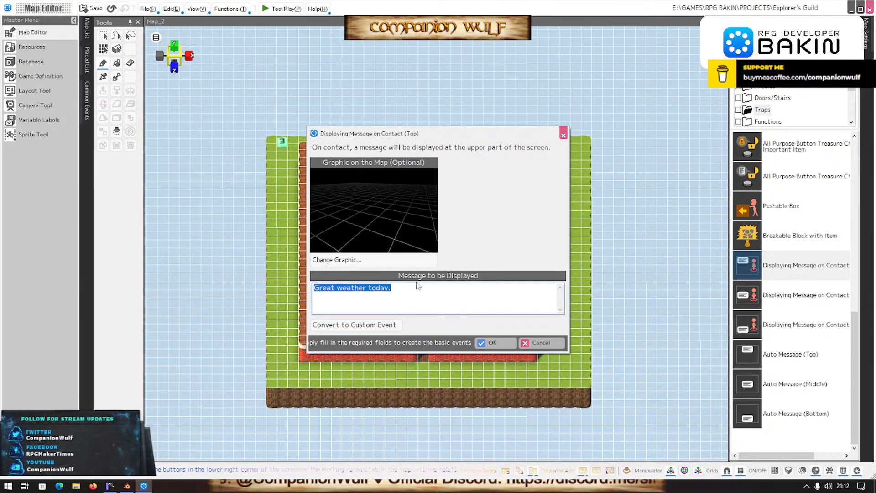
{"action": "type", "text": "Please do not come behind the counter!"}
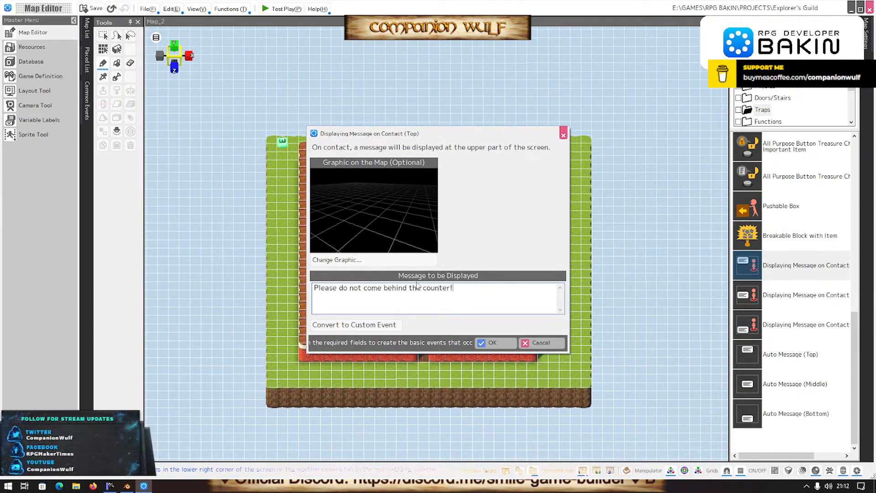
{"action": "left_click", "coordinate": [493, 343]}
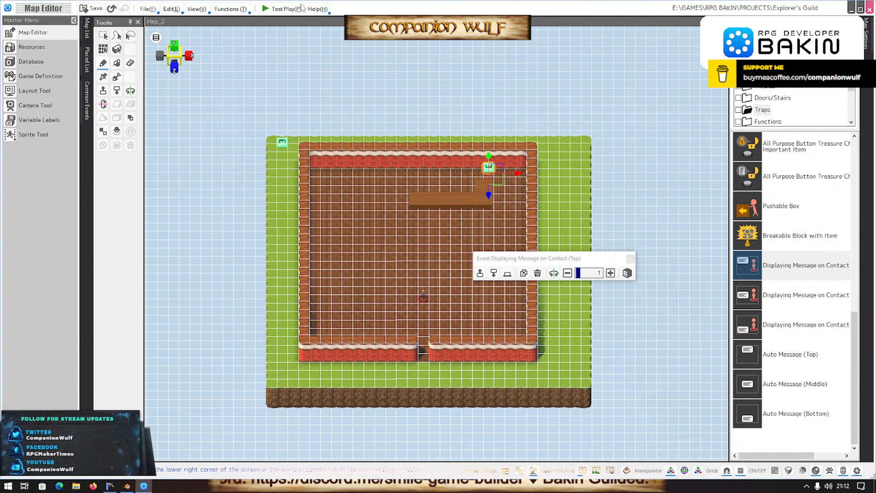
Start a test play and walk the character up to the counter, then along its front past the short-arm end.
{"action": "left_click", "coordinate": [287, 8]}
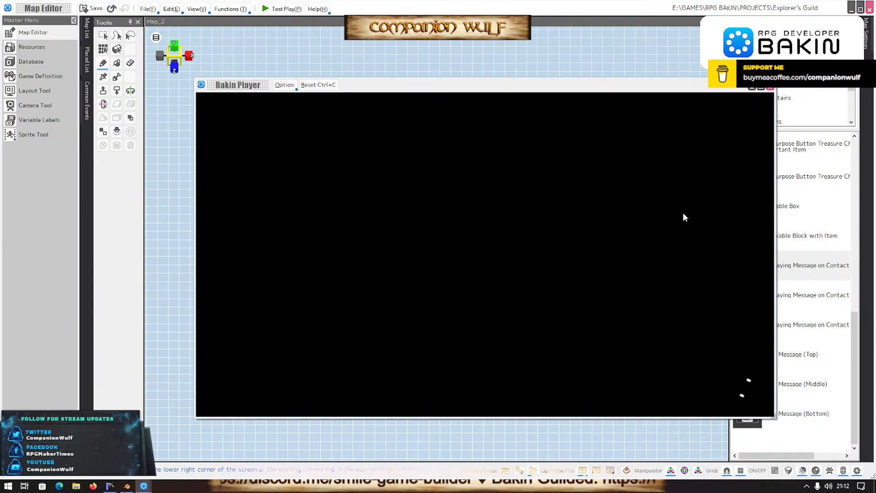
{"action": "key", "text": "Up"}
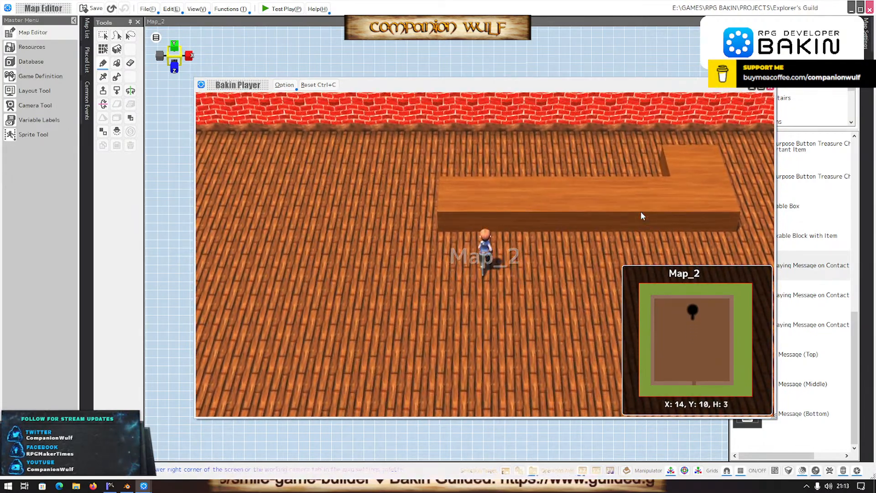
{"action": "key", "text": "Up"}
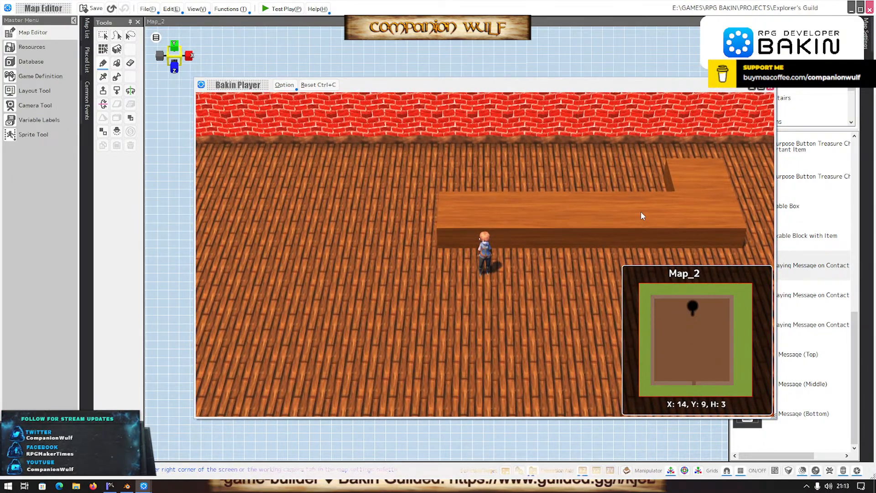
{"action": "key", "text": "d"}
{"action": "key", "text": "Right"}
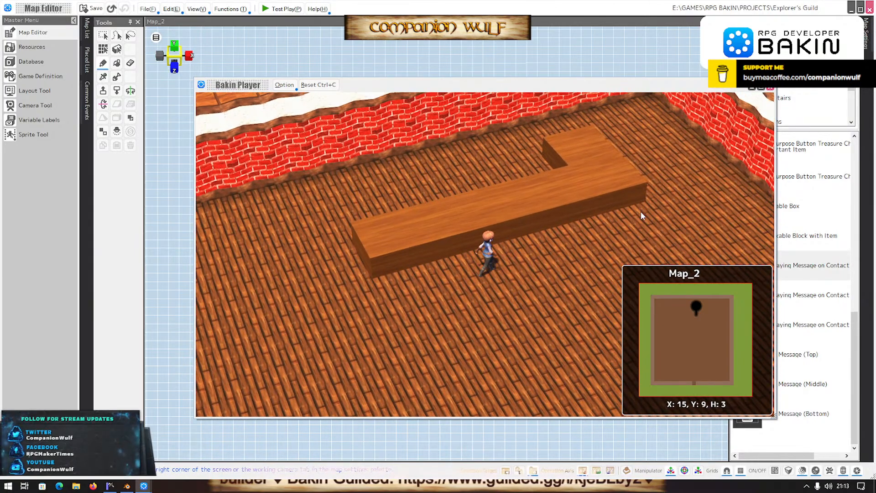
{"action": "key", "text": "Right"}
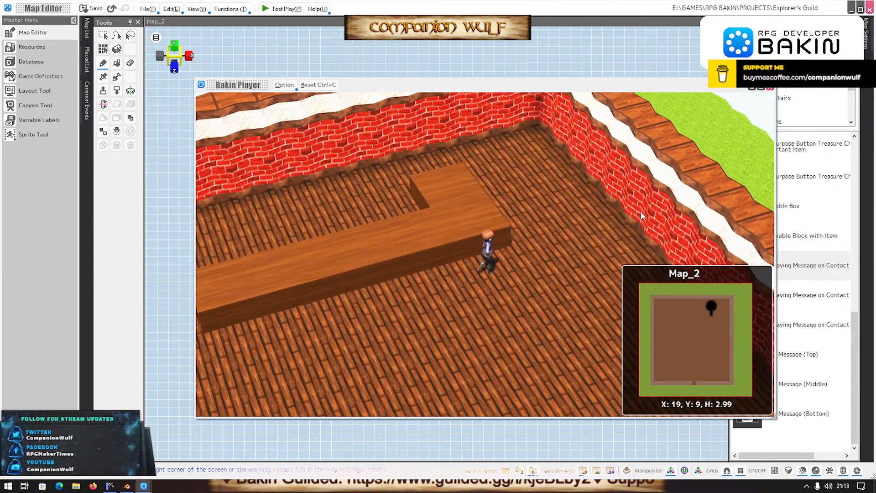
{"action": "key", "text": "Right"}
Walk the test-play character past the counter's short-arm end onto the open floor near the side wall.
{"action": "key", "text": "d"}
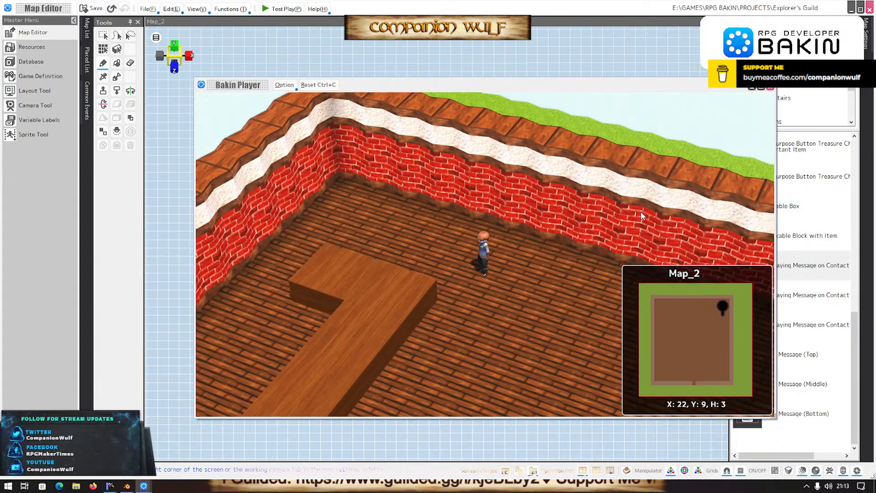
{"action": "key", "text": "d"}
{"action": "key", "text": "d"}
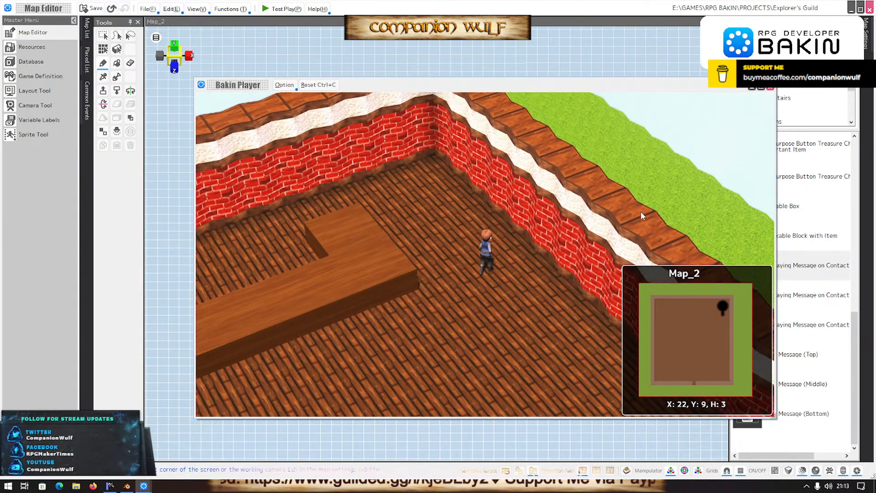
{"action": "key", "text": "d"}
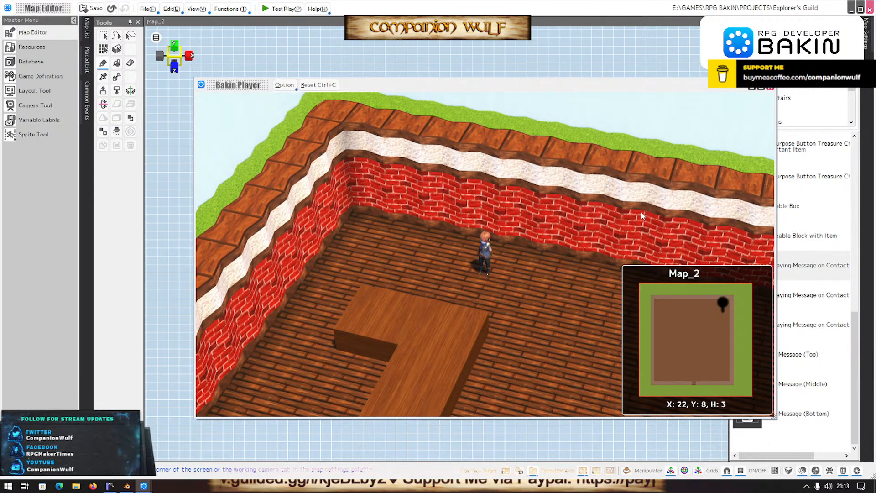
{"action": "key", "text": "a"}
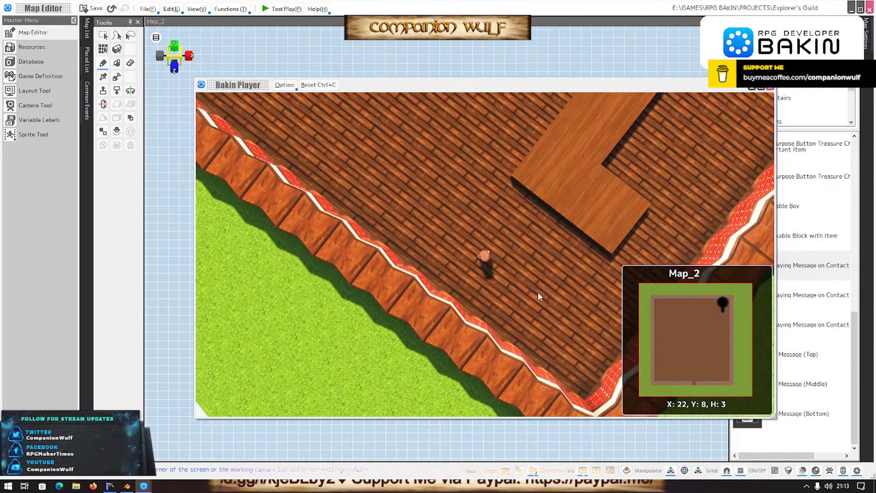
{"action": "key", "text": "d"}
{"action": "key", "text": "Up"}
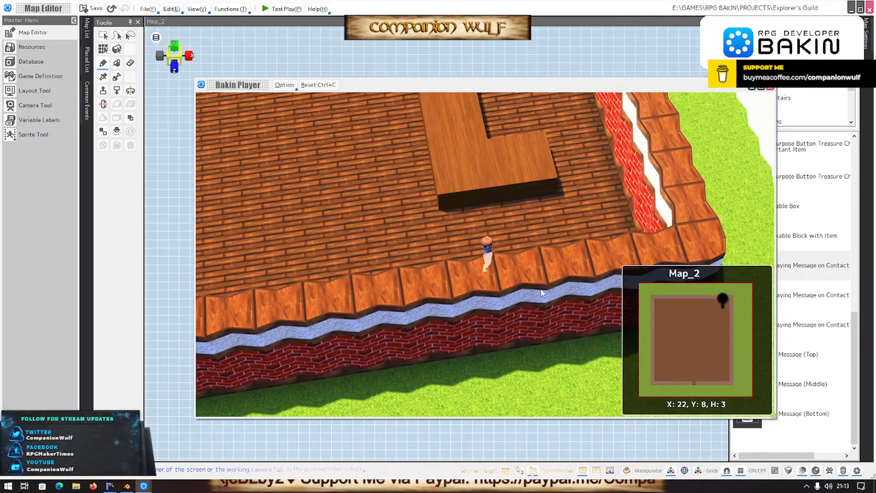
Walk back and forth beside the side wall, viewing the counter's short-arm end and the passage behind it from several angles.
{"action": "key", "text": "a"}
{"action": "key", "text": "s"}
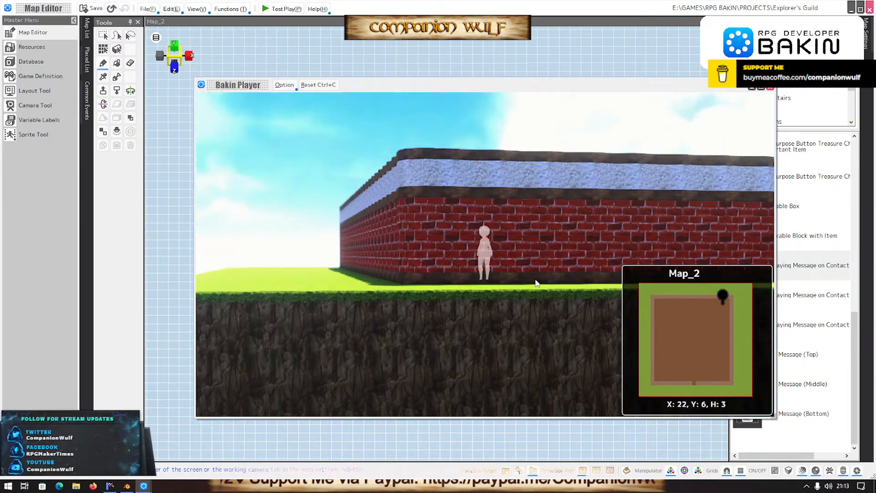
{"action": "key", "text": "d"}
{"action": "key", "text": "w"}
{"action": "key", "text": "d"}
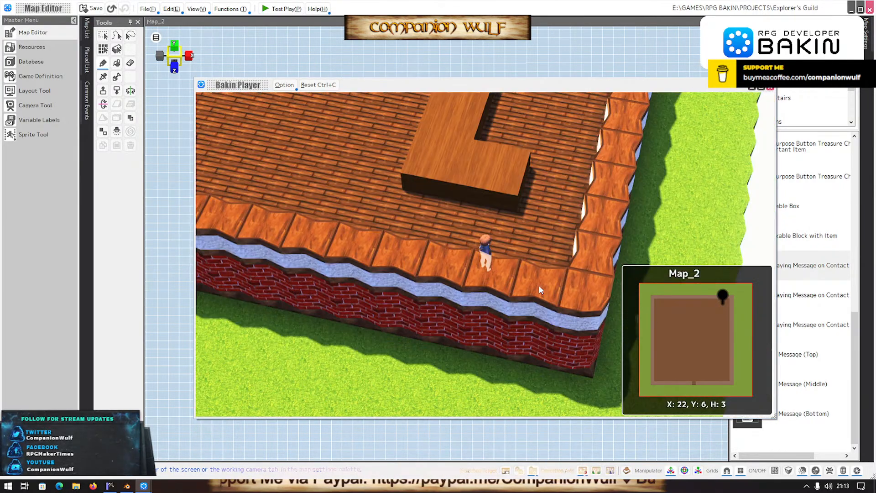
{"action": "key", "text": "w"}
{"action": "key", "text": "d"}
{"action": "key", "text": "Down"}
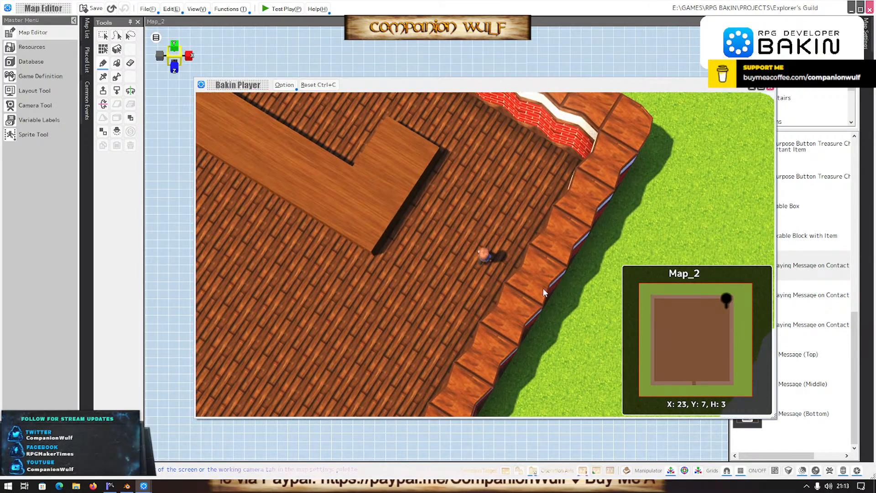
{"action": "key", "text": "d"}
{"action": "key", "text": "d"}
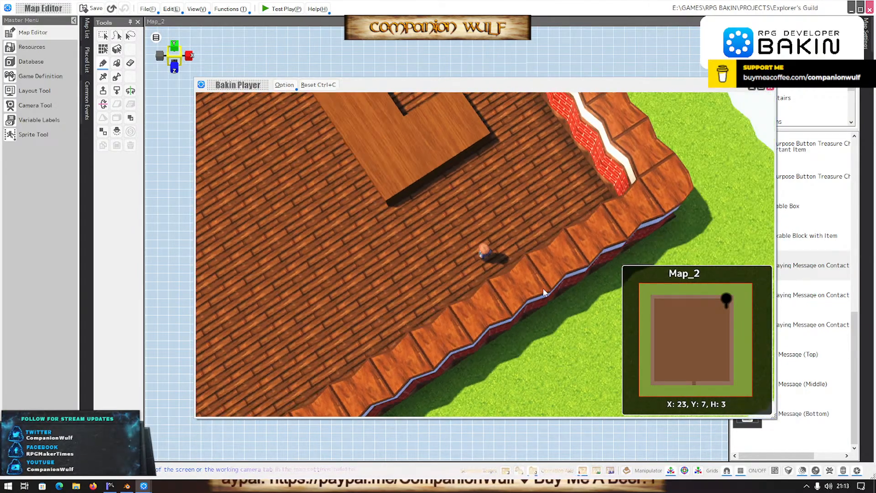
{"action": "key", "text": "Down"}
{"action": "key", "text": "a"}
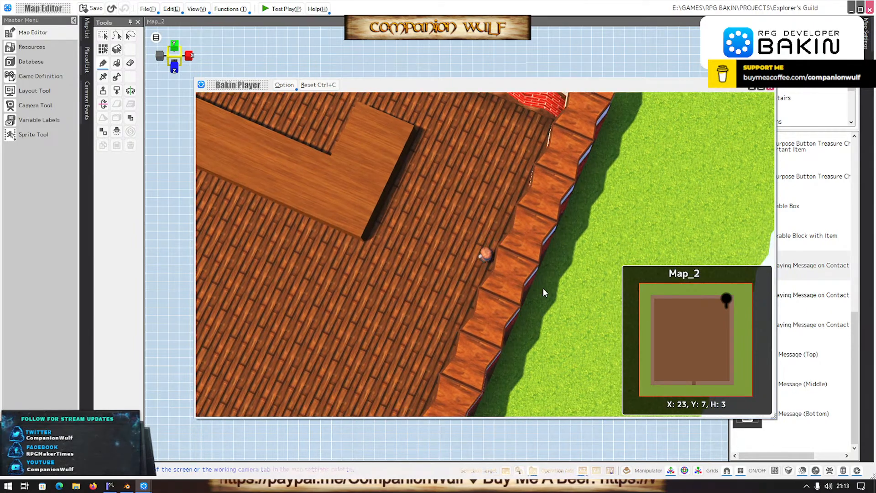
{"action": "key", "text": "a"}
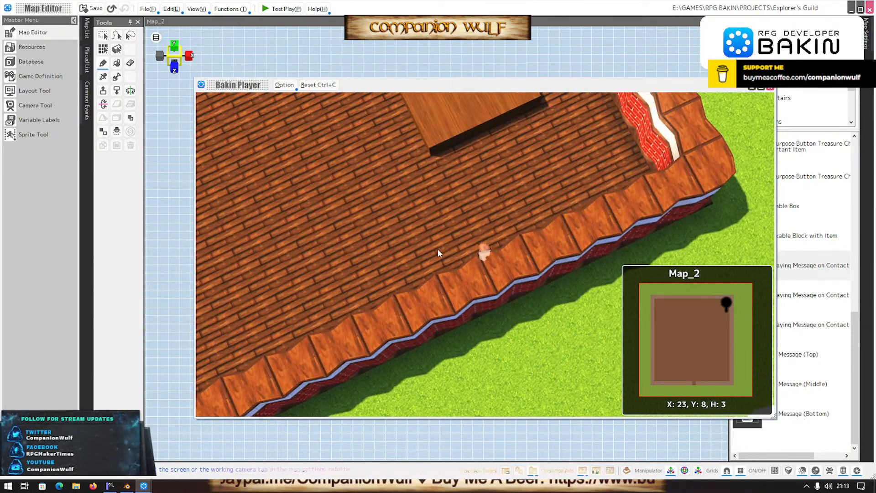
Walk the character along the side wall toward the room's back corner, beyond the counter's short arm.
{"action": "key", "text": "d"}
{"action": "key", "text": "a"}
{"action": "key", "text": "s"}
{"action": "key", "text": "d"}
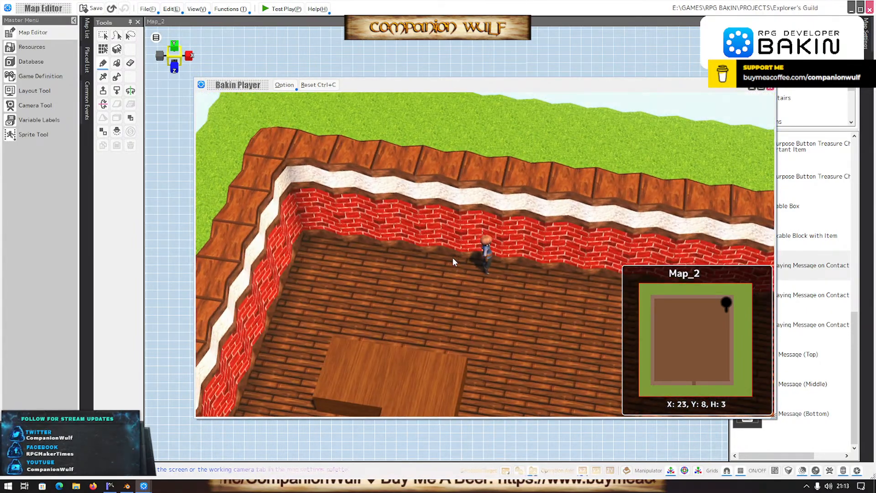
{"action": "key", "text": "a"}
{"action": "key", "text": "Up"}
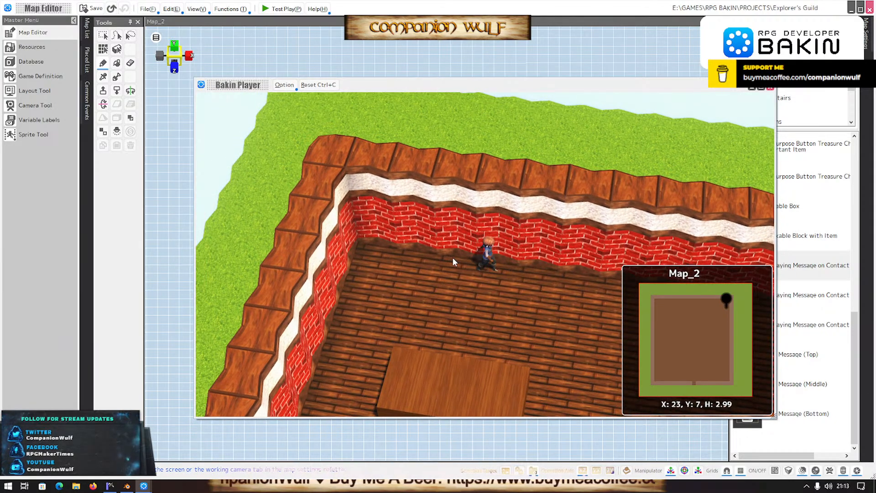
{"action": "key", "text": "Right"}
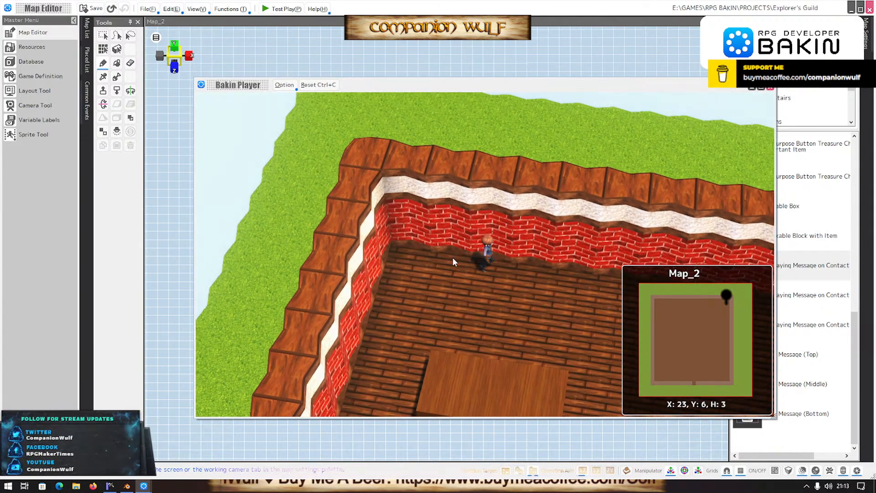
{"action": "key", "text": "Up"}
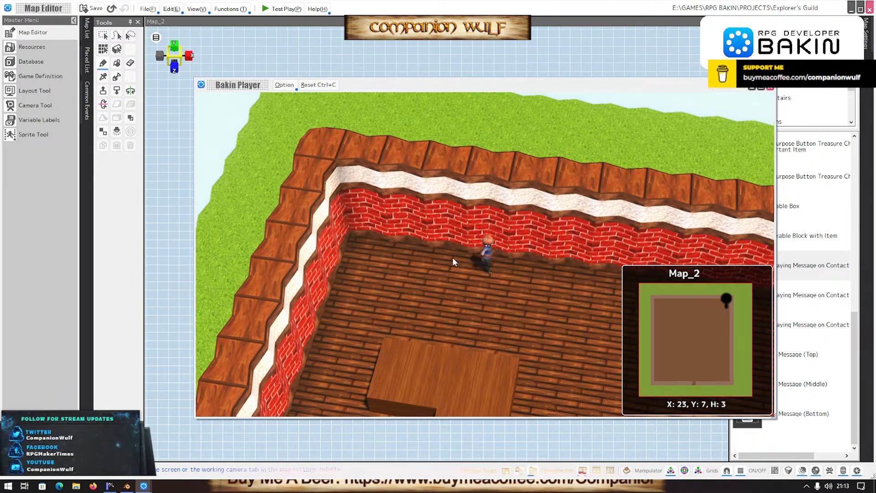
{"action": "key", "text": "Up"}
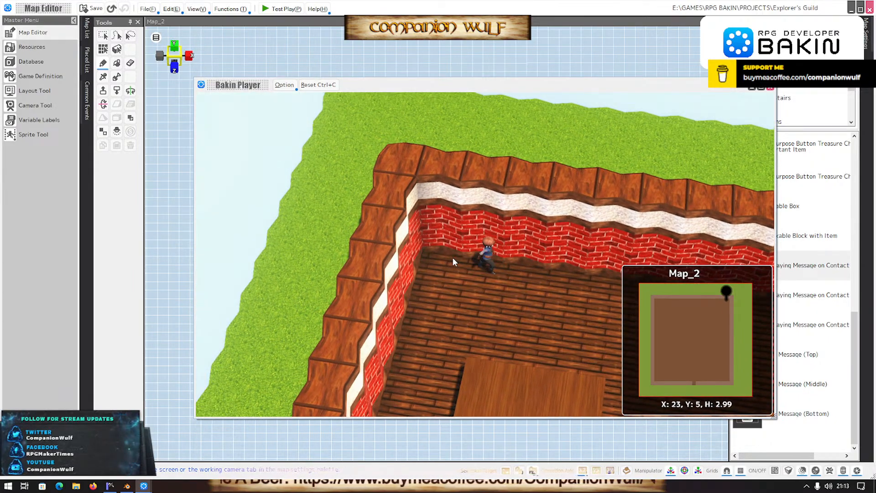
{"action": "key", "text": "Left"}
{"action": "key", "text": "Right"}
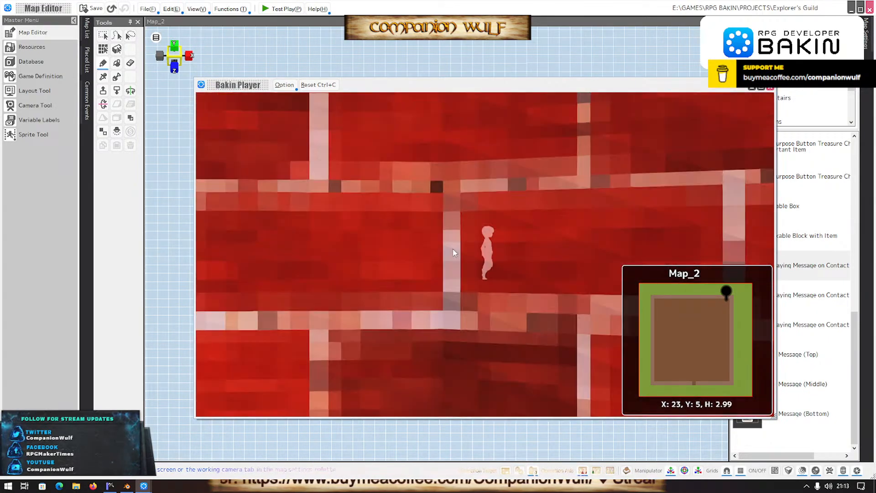
Test the contact event from an overhead view by walking along the back wall behind the counter's short arm, and end the test play.
{"action": "right_click_drag", "start_coordinate": [453, 247], "coordinate": [450, 261]}
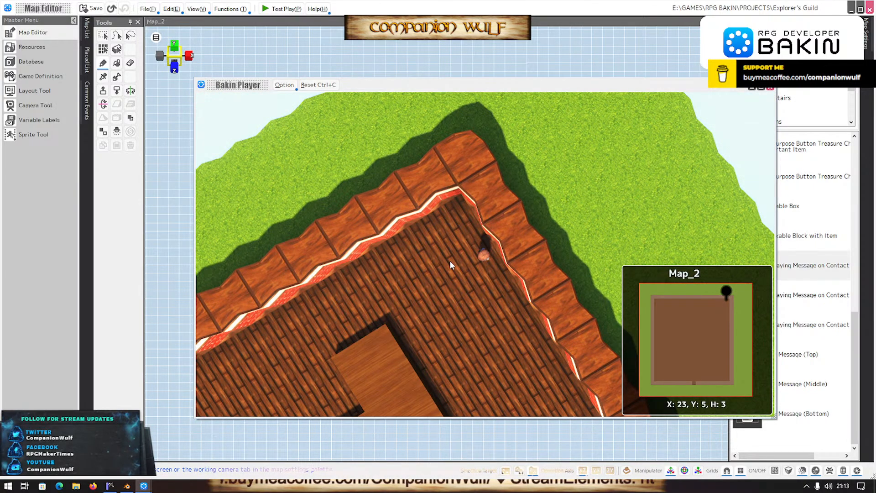
{"action": "key", "text": "a"}
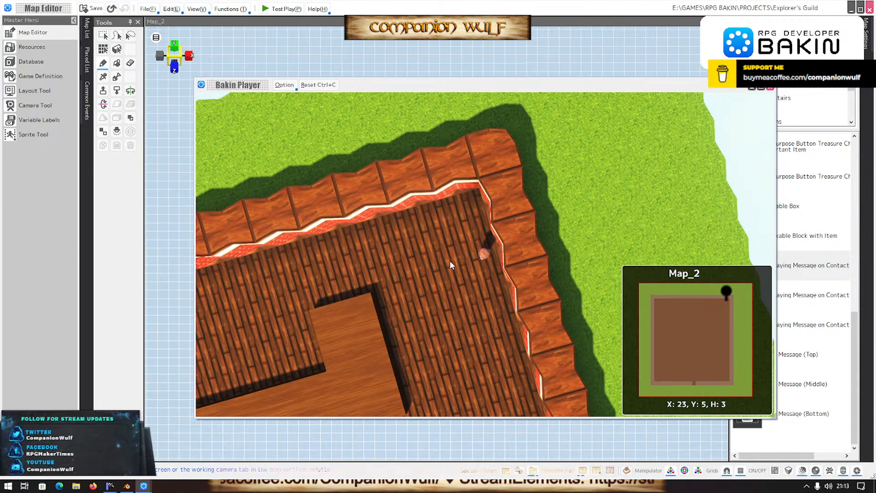
{"action": "key", "text": "Up"}
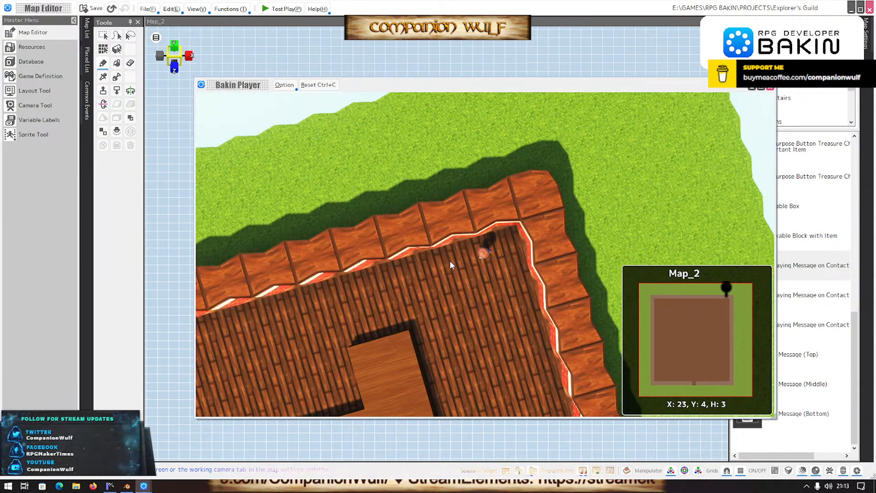
{"action": "key", "text": "a"}
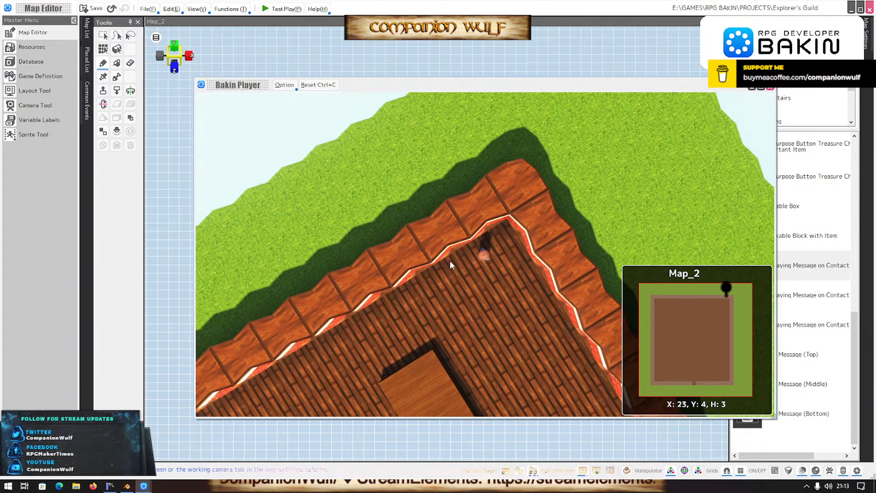
{"action": "key", "text": "Up"}
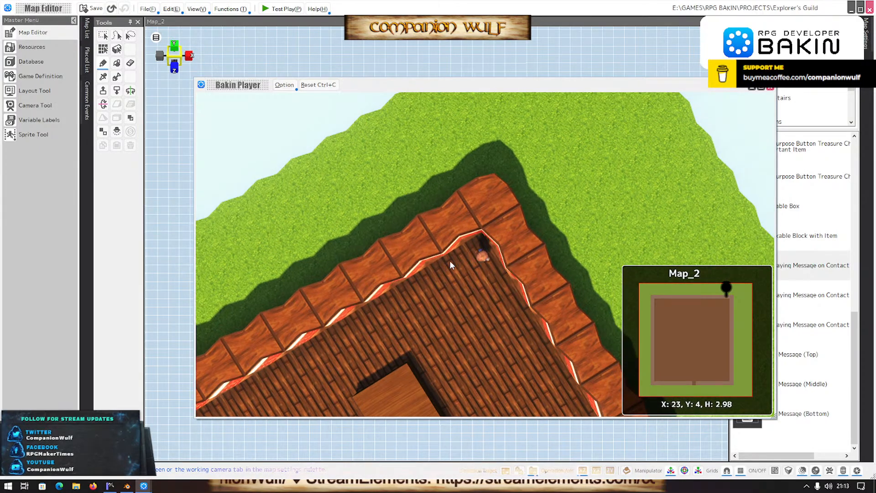
{"action": "key", "text": "Left"}
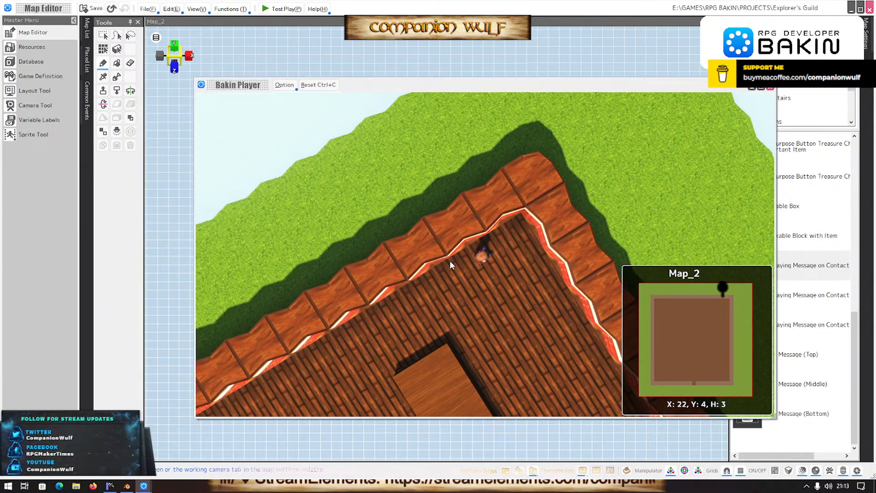
{"action": "key", "text": "Left"}
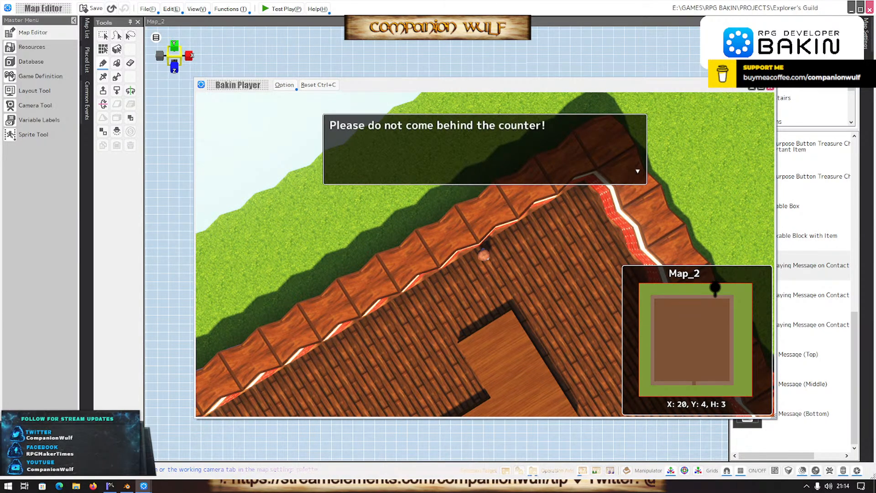
{"action": "left_click", "coordinate": [770, 90]}
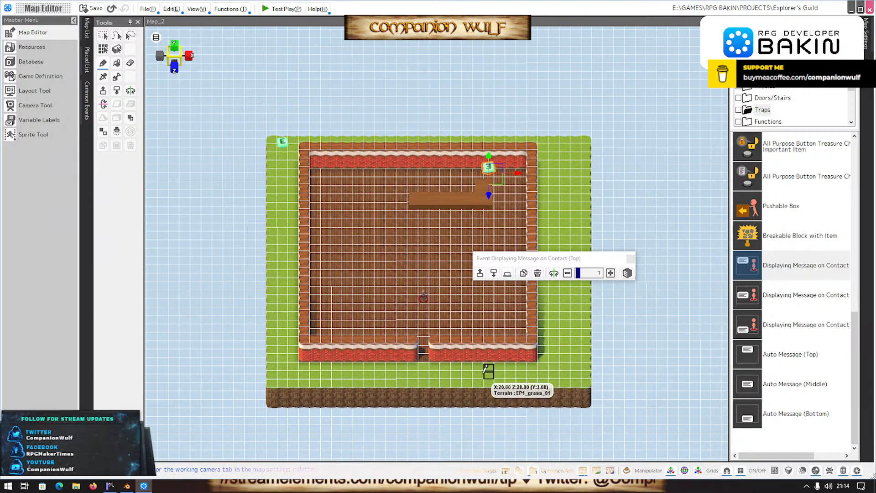
Select the TEG_Counter object on the map and shift it slightly toward the back wall.
{"action": "mouse_move", "coordinate": [486, 378]}
{"action": "middle_mouse_down"}
{"action": "mouse_move", "coordinate": [496, 365]}
{"action": "mouse_move", "coordinate": [499, 375]}
{"action": "mouse_move", "coordinate": [540, 381]}
{"action": "mouse_move", "coordinate": [491, 383]}
{"action": "middle_mouse_up"}
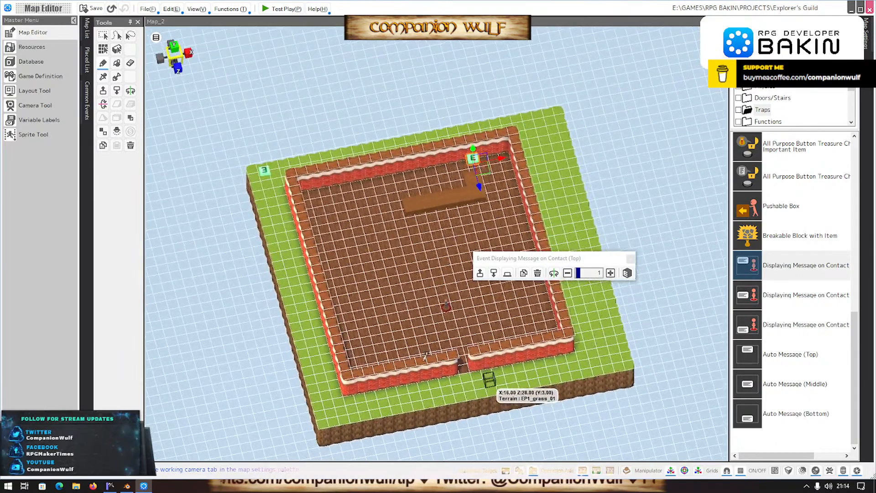
{"action": "scroll", "coordinate": [383, 342], "scroll_direction": "up", "scroll_amount": 5}
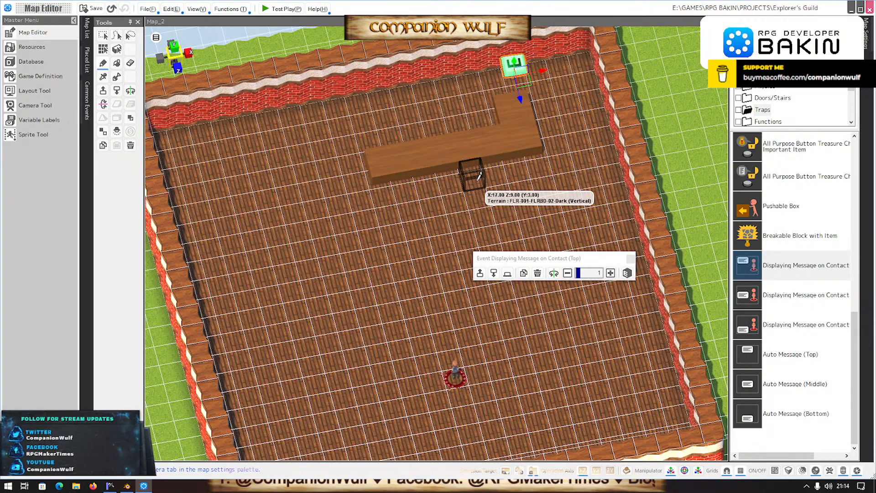
{"action": "key", "text": "Escape"}
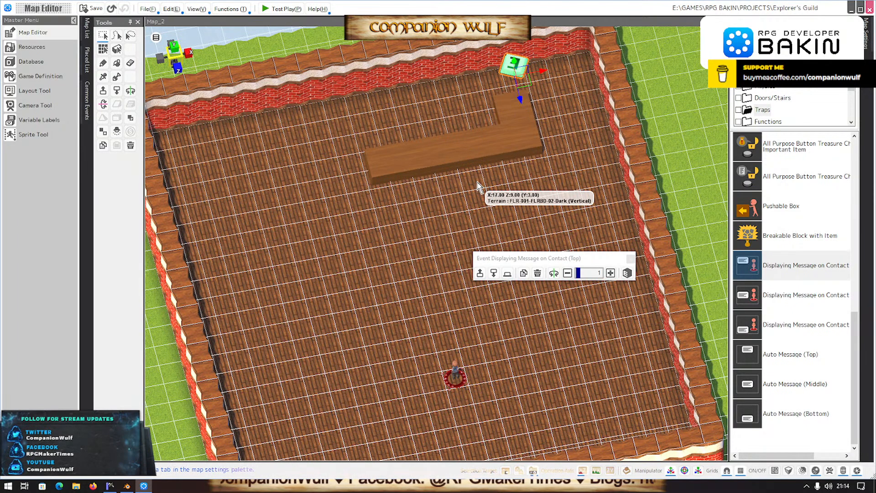
{"action": "left_click", "coordinate": [453, 142]}
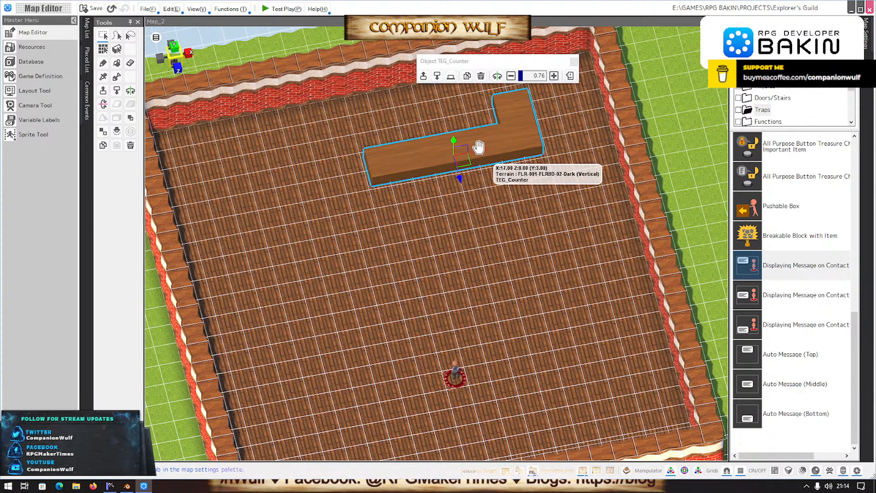
{"action": "left_click_drag", "start_coordinate": [461, 179], "coordinate": [459, 171]}
{"action": "middle_click_drag", "start_coordinate": [462, 204], "coordinate": [424, 189]}
{"action": "scroll", "coordinate": [408, 277], "scroll_direction": "down", "scroll_amount": 3}
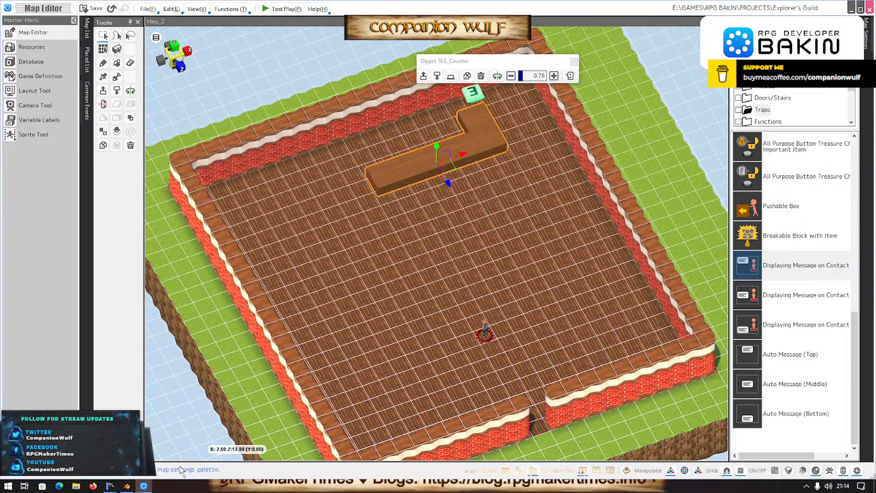
Switch to Blender to look at the counter model from above, and return to the Bakin map.
{"action": "left_click", "coordinate": [128, 486]}
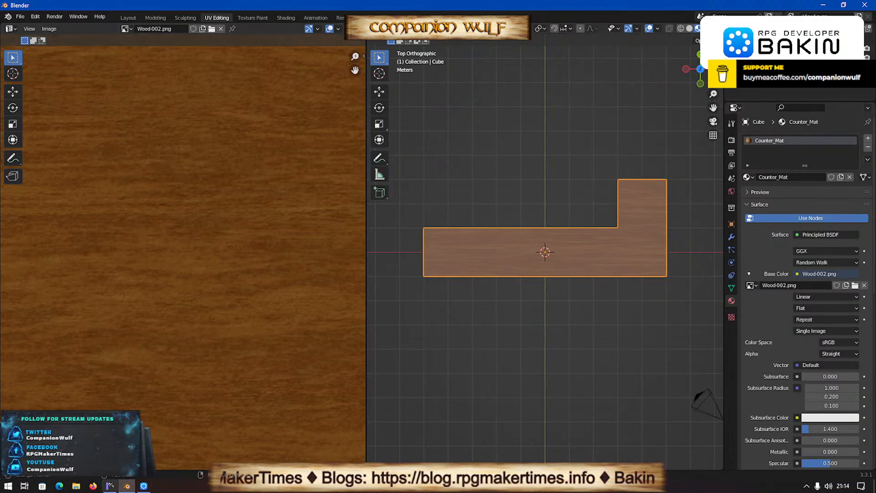
{"action": "left_click", "coordinate": [143, 486]}
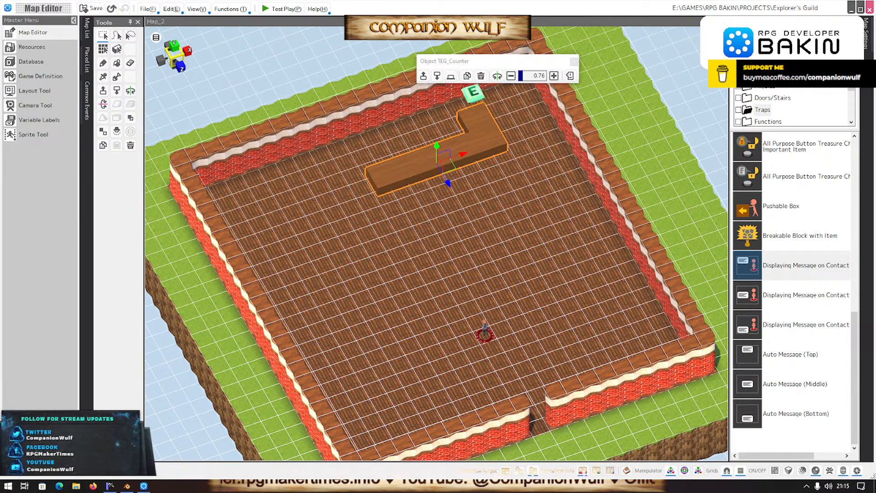
Place a Dresser object stamp against the back wall, behind the open end of the counter's long arm.
{"action": "scroll", "coordinate": [627, 210], "scroll_direction": "up", "scroll_amount": 2}
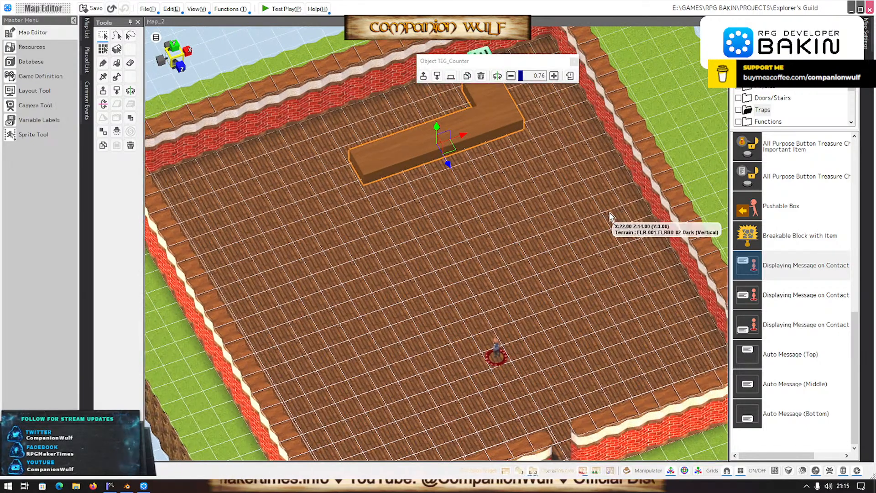
{"action": "middle_click_drag", "start_coordinate": [388, 331], "coordinate": [379, 289]}
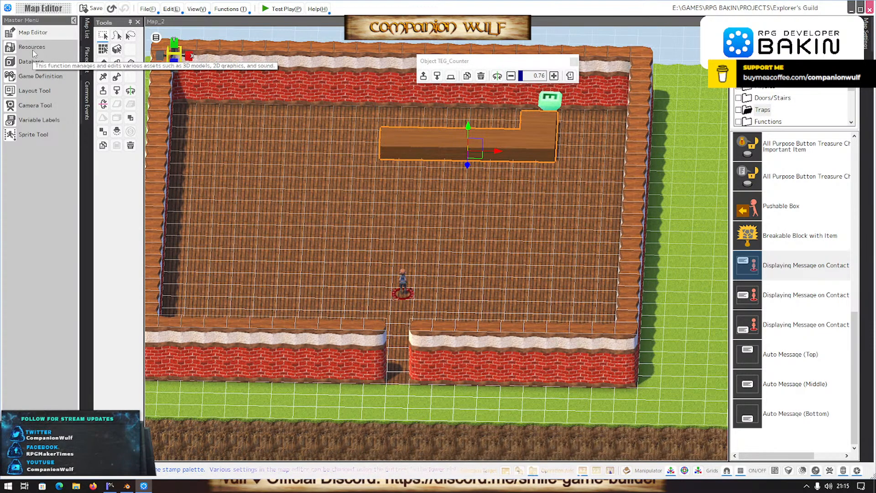
{"action": "left_click", "coordinate": [760, 37]}
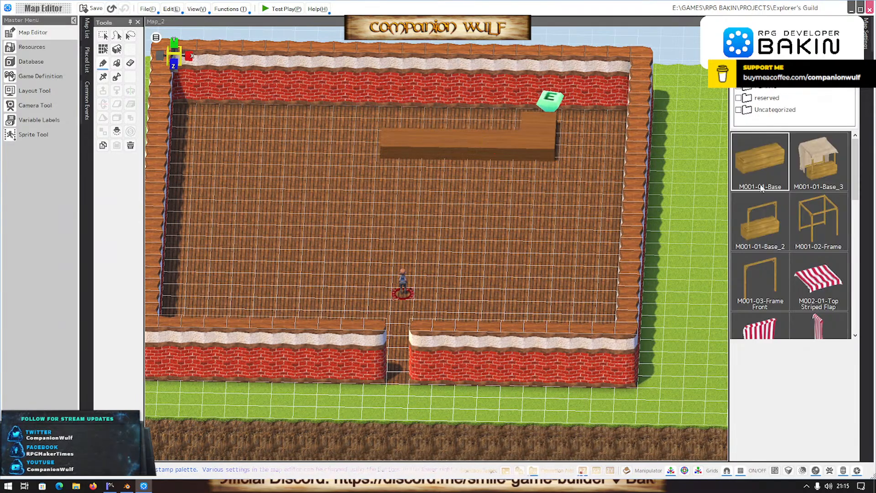
{"action": "left_click", "coordinate": [760, 186]}
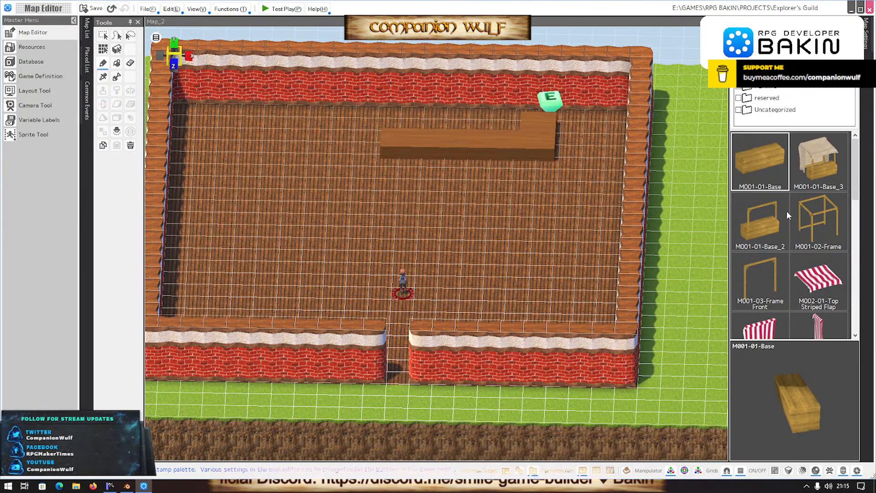
{"action": "left_click", "coordinate": [748, 104]}
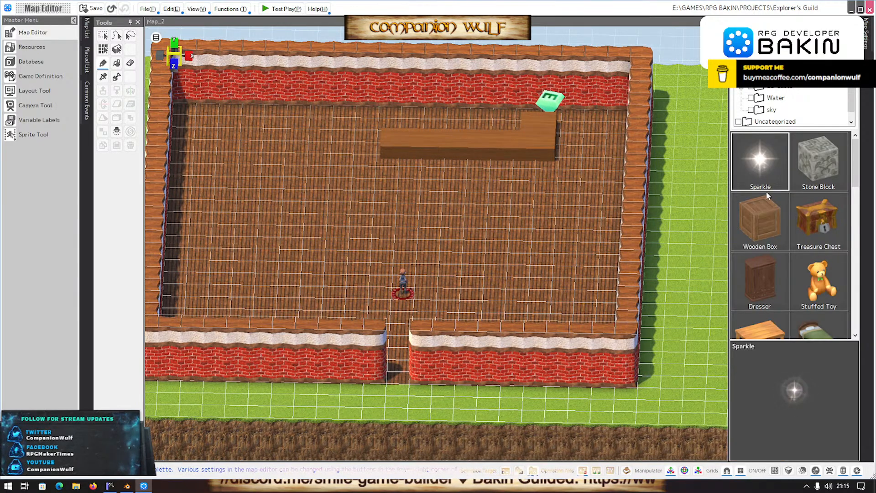
{"action": "scroll", "coordinate": [761, 218], "scroll_direction": "down", "scroll_amount": 2}
{"action": "scroll", "coordinate": [758, 213], "scroll_direction": "down", "scroll_amount": 2}
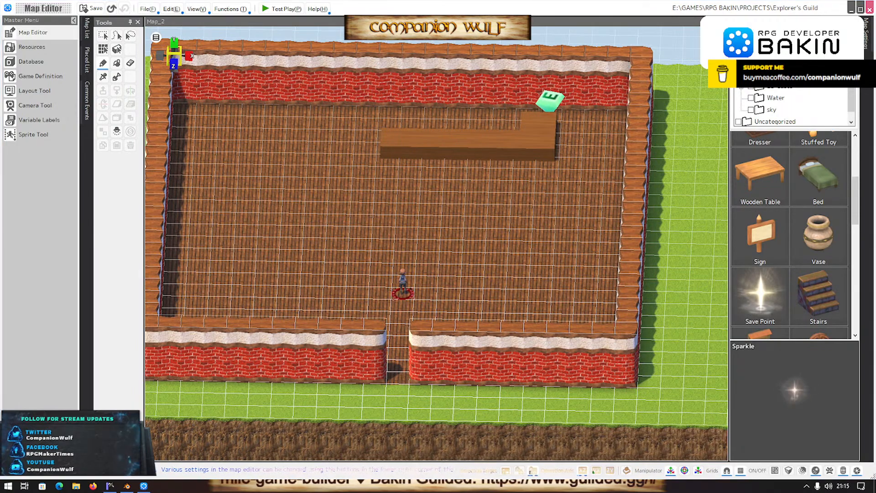
{"action": "scroll", "coordinate": [753, 201], "scroll_direction": "up", "scroll_amount": 2}
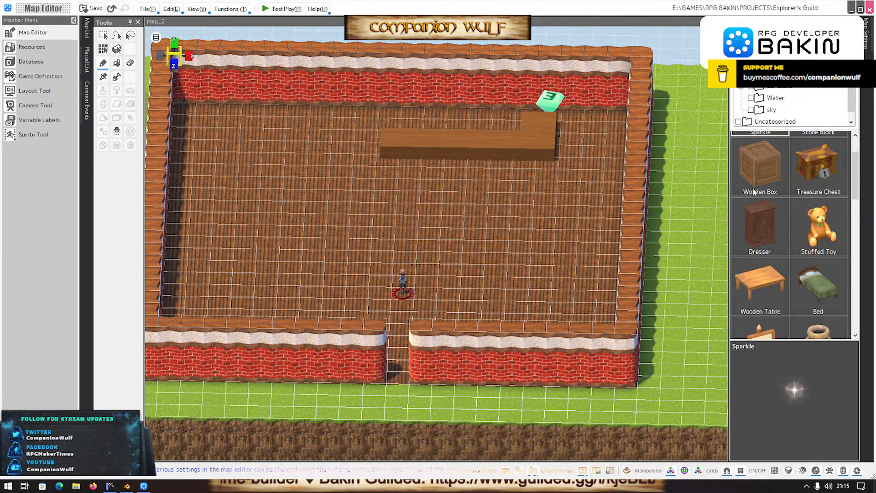
{"action": "left_click", "coordinate": [761, 220]}
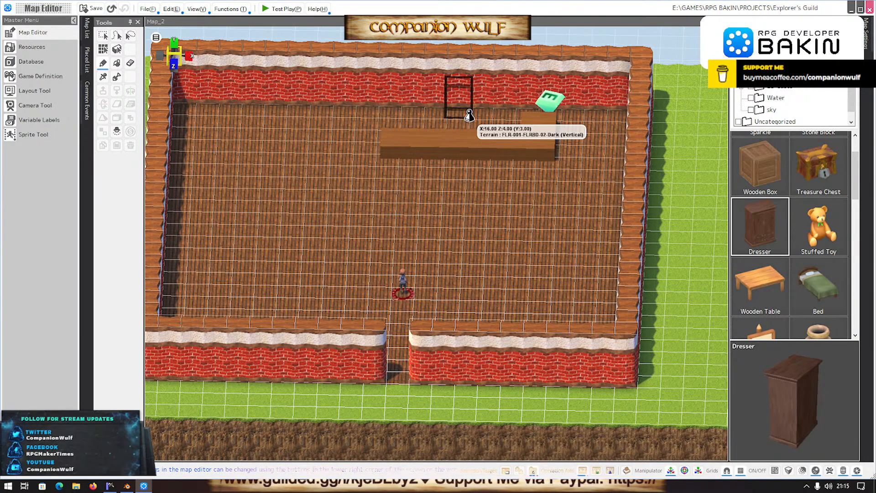
{"action": "left_click", "coordinate": [397, 118]}
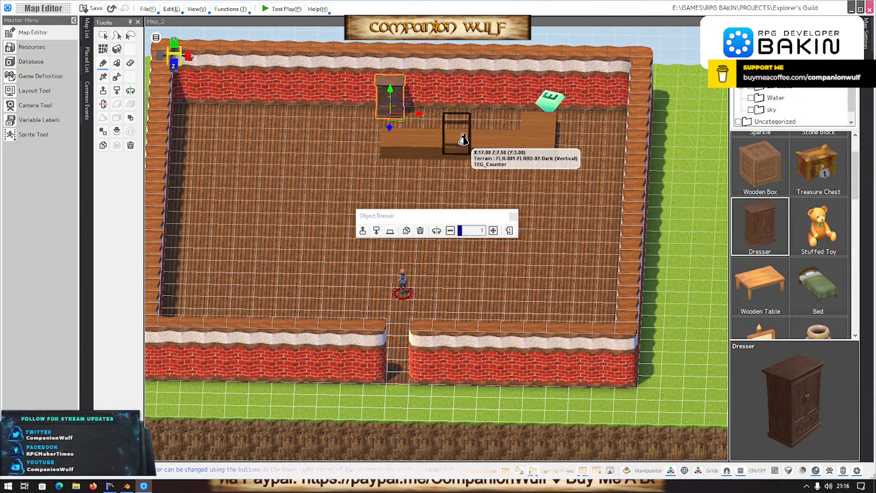
{"action": "key", "text": "Escape"}
Move the TEG_Counter object about one tile away from the back wall to widen the gap behind it.
{"action": "left_click", "coordinate": [463, 142]}
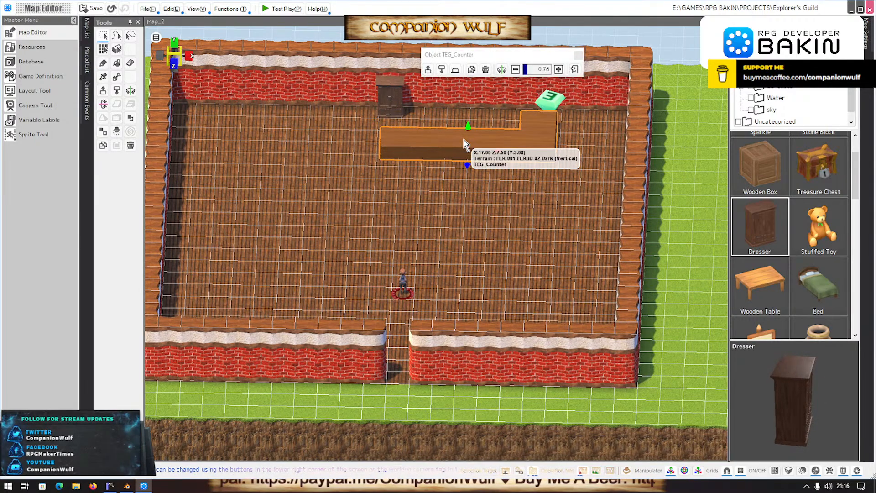
{"action": "left_click_drag", "start_coordinate": [467, 164], "coordinate": [463, 183]}
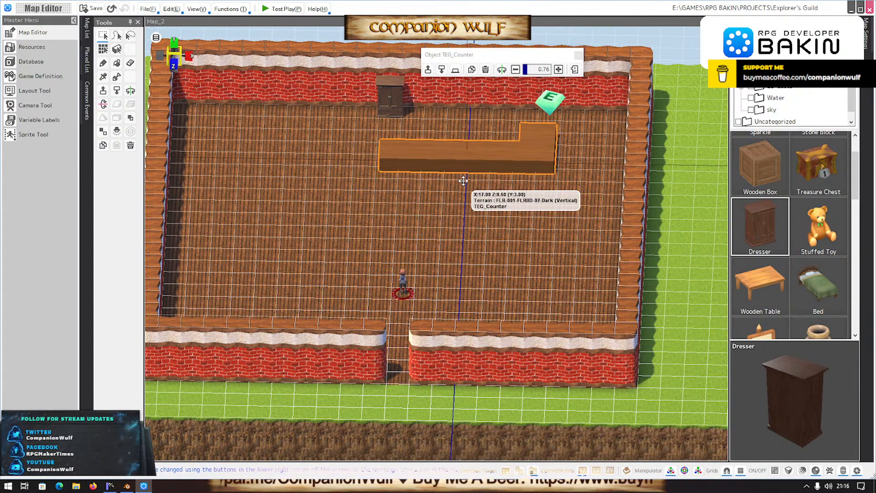
{"action": "left_click", "coordinate": [465, 175]}
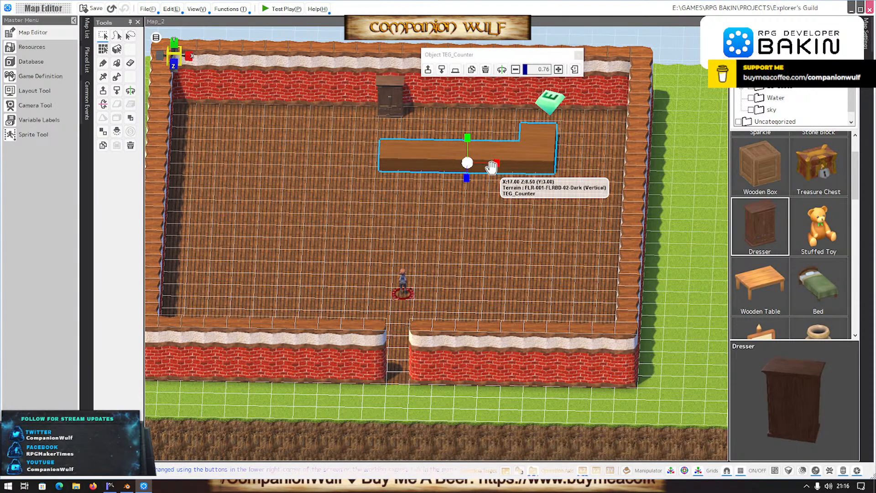
{"action": "right_click_drag", "start_coordinate": [529, 215], "coordinate": [484, 203]}
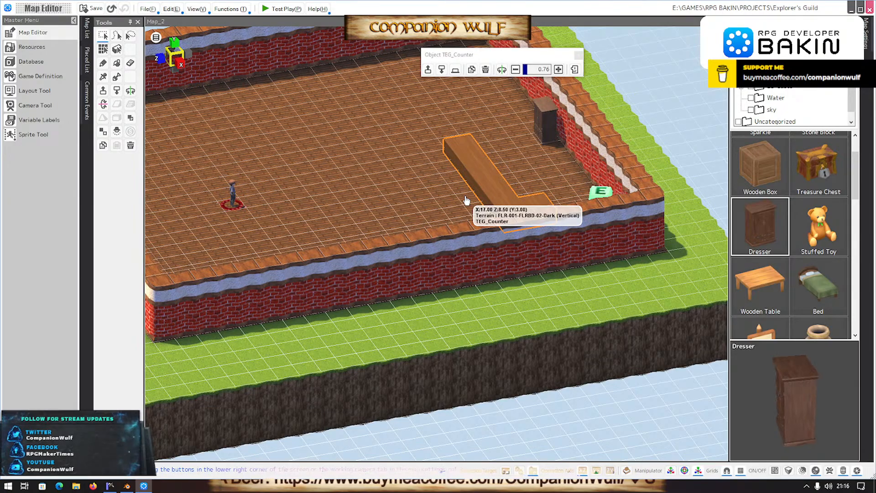
{"action": "right_click_drag", "start_coordinate": [460, 191], "coordinate": [531, 210]}
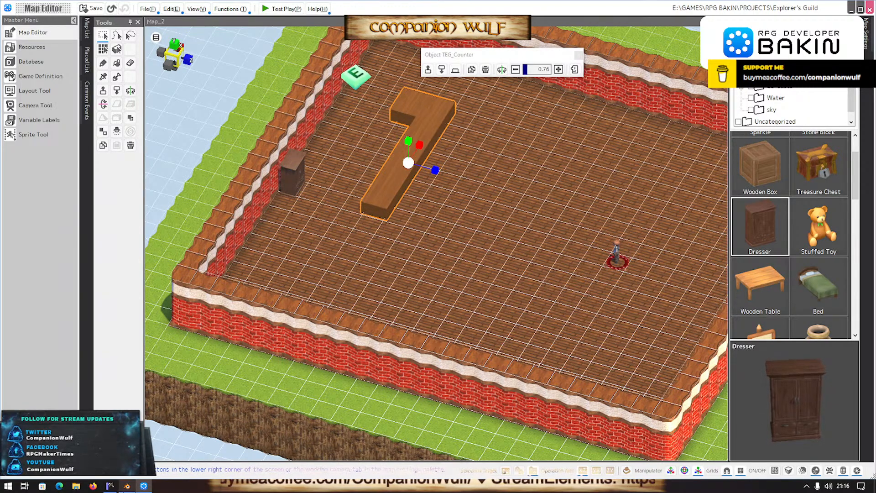
Switch to Blender and separate the faces of the counter's short arm into their own object.
{"action": "left_click", "coordinate": [127, 486]}
{"action": "key", "text": "Tab"}
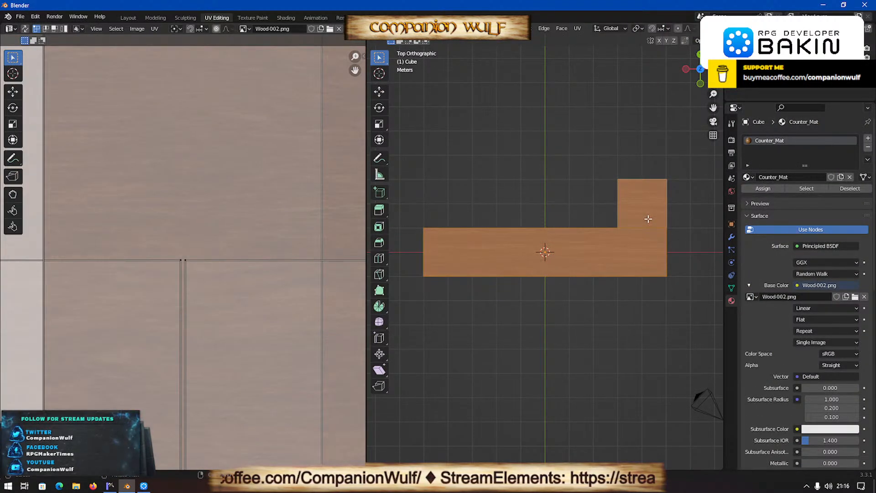
{"action": "left_click", "coordinate": [676, 217]}
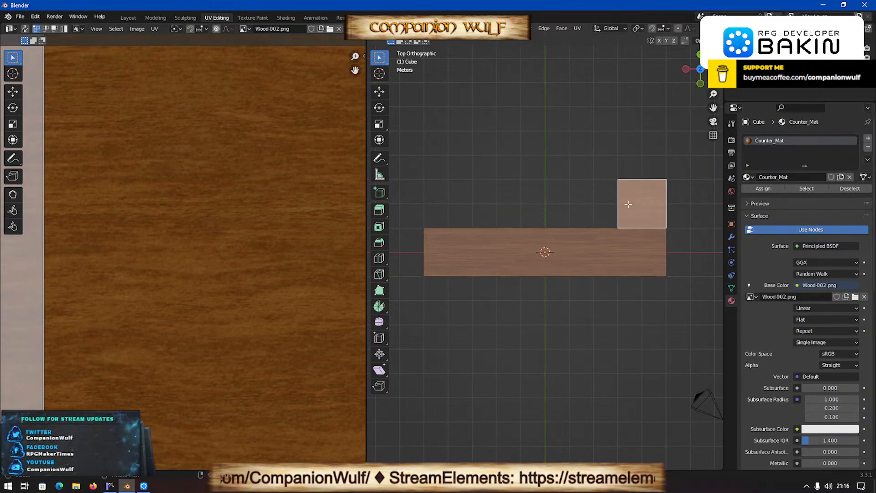
{"action": "middle_click_drag", "start_coordinate": [628, 204], "coordinate": [508, 97]}
{"action": "left_click", "coordinate": [623, 248]}
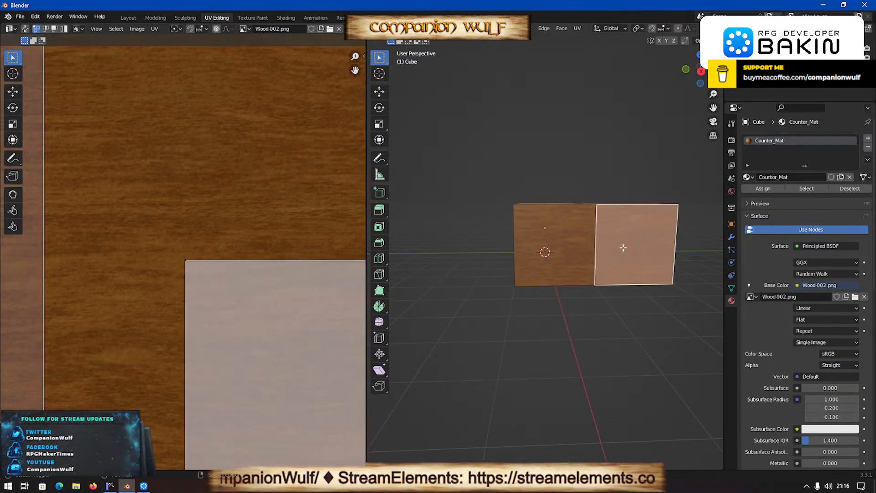
{"action": "middle_click_drag", "start_coordinate": [623, 248], "coordinate": [598, 227]}
{"action": "left_click", "coordinate": [566, 147]}
{"action": "middle_click_drag", "start_coordinate": [566, 147], "coordinate": [471, 209]}
{"action": "left_click", "coordinate": [505, 221]}
{"action": "left_click", "coordinate": [472, 212]}
{"action": "key", "text": "p"}
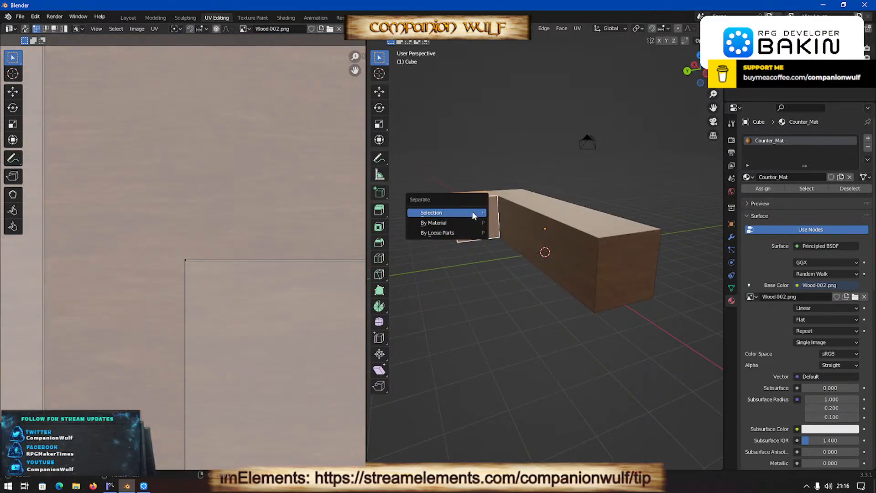
{"action": "left_click", "coordinate": [454, 213]}
{"action": "middle_click_drag", "start_coordinate": [455, 212], "coordinate": [664, 289]}
{"action": "key", "text": "q"}
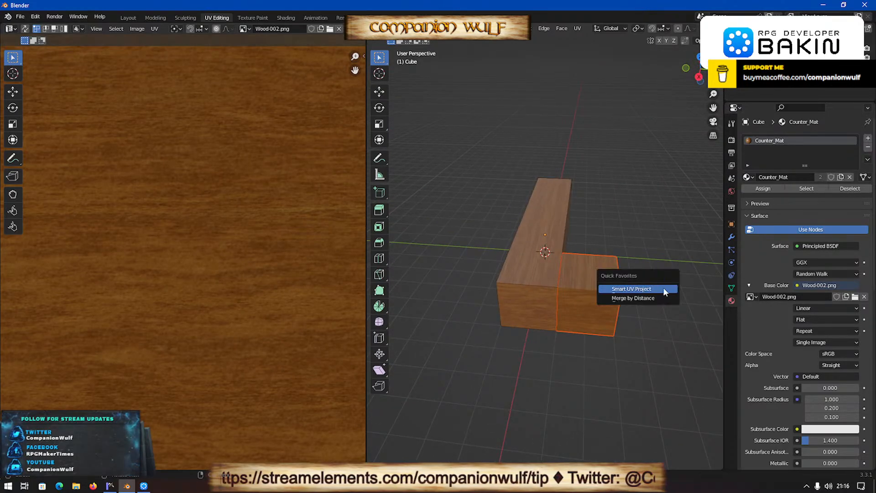
{"action": "left_click", "coordinate": [630, 289]}
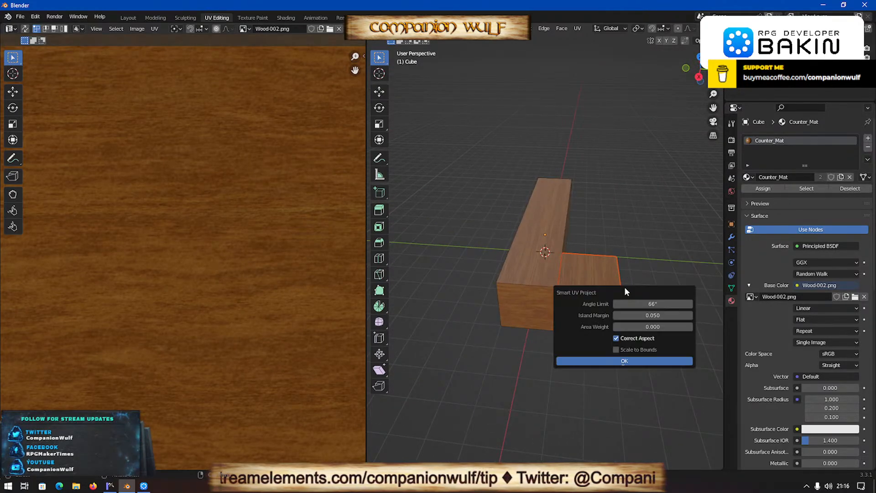
{"action": "left_click", "coordinate": [652, 359]}
{"action": "key", "text": "q"}
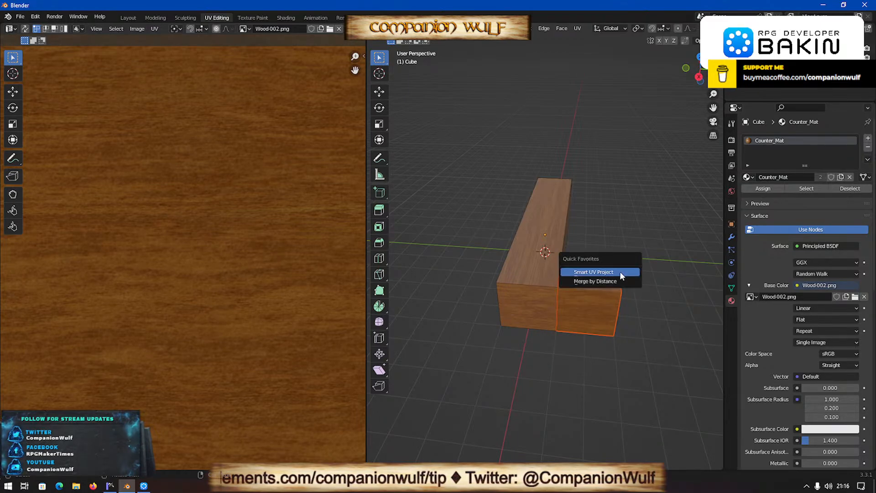
Export only the separated short-arm object from Blender as TEG_Counter Extension.fbx in the EXPLORER'S GUILD folder.
{"action": "key", "text": "Tab"}
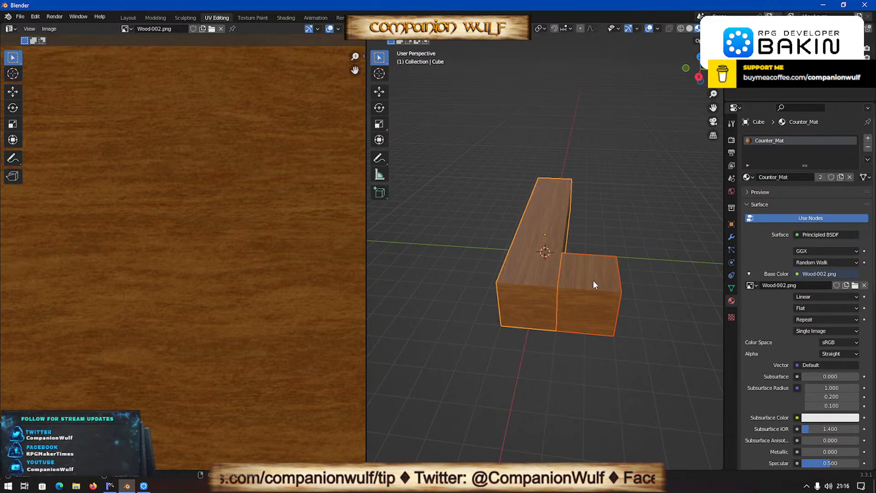
{"action": "left_click", "coordinate": [593, 281]}
{"action": "key", "text": "q"}
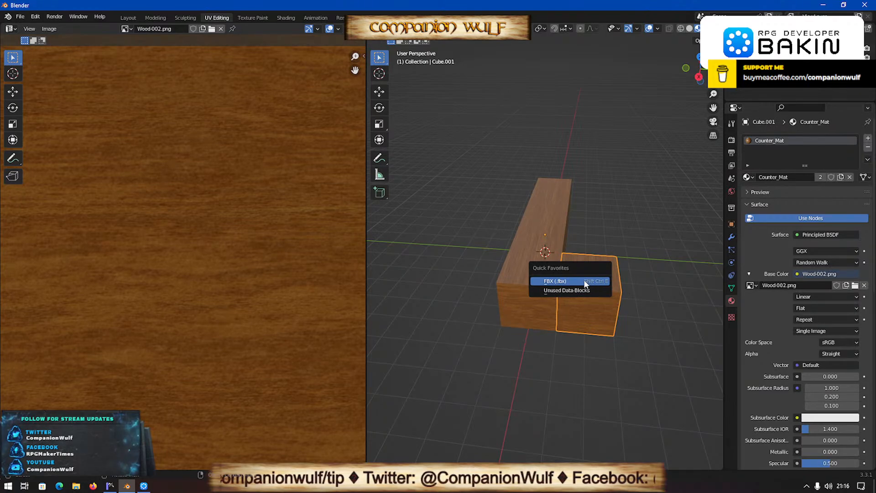
{"action": "left_click", "coordinate": [584, 280]}
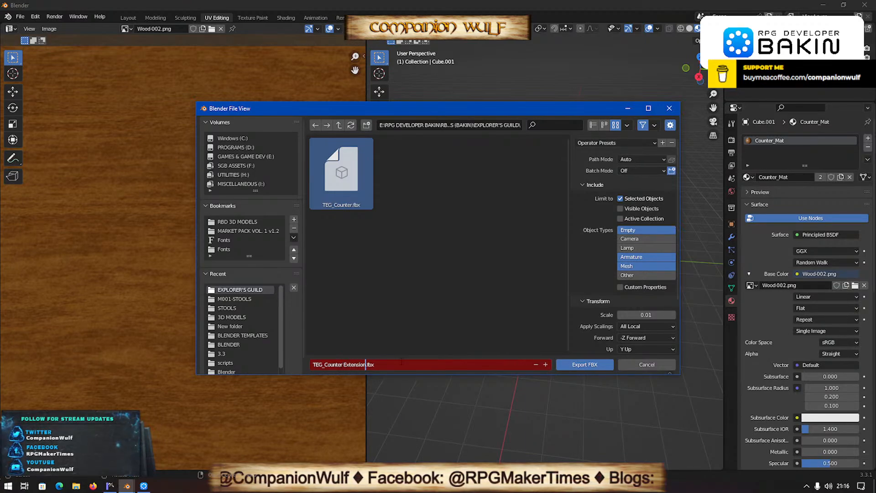
{"action": "left_click", "coordinate": [584, 364]}
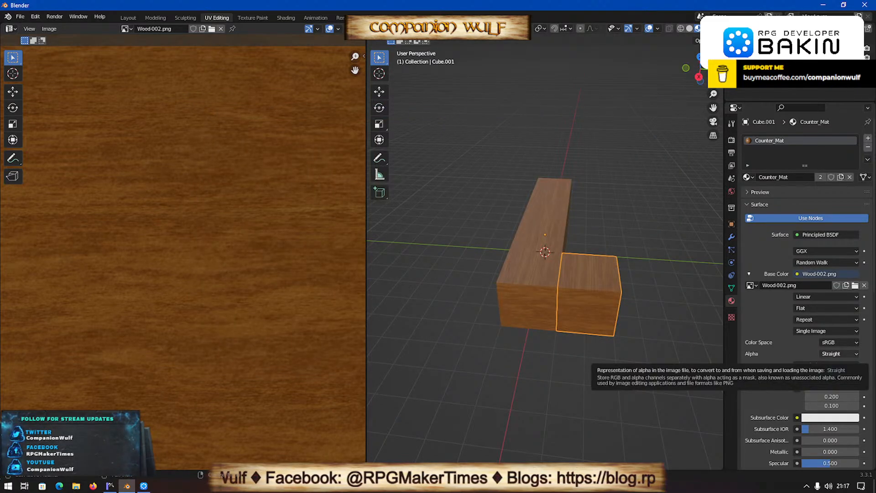
Switch to Bakin and add TEG_Counter Extension.fbx from file as a 3D stamp in the INTERIORS folder.
{"action": "key", "text": "alt+Tab"}
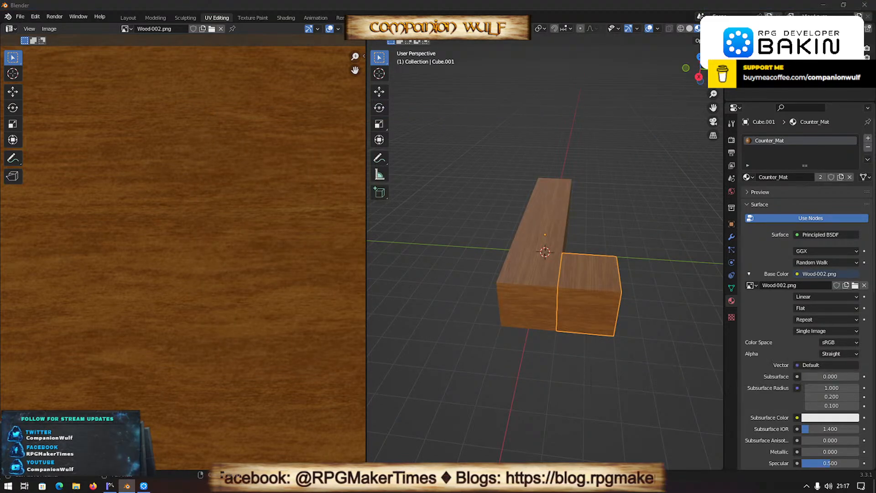
{"action": "scroll", "coordinate": [87, 300], "scroll_direction": "down", "scroll_amount": 4}
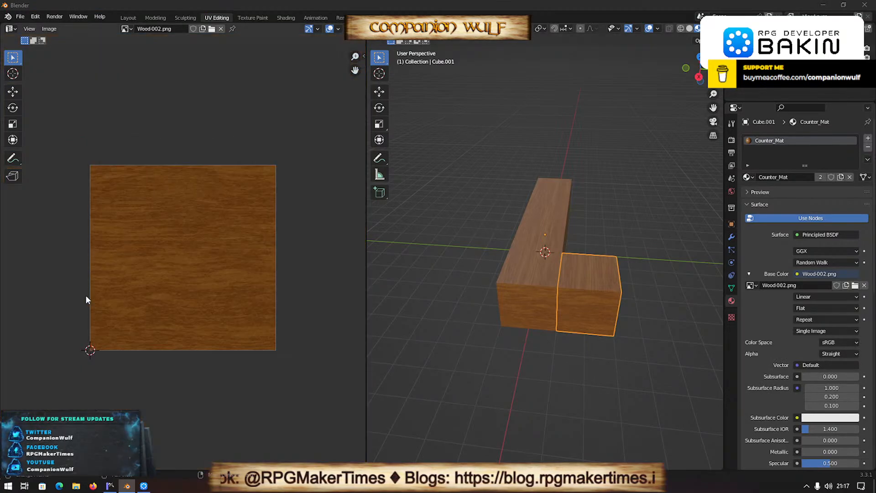
{"action": "left_click", "coordinate": [143, 486]}
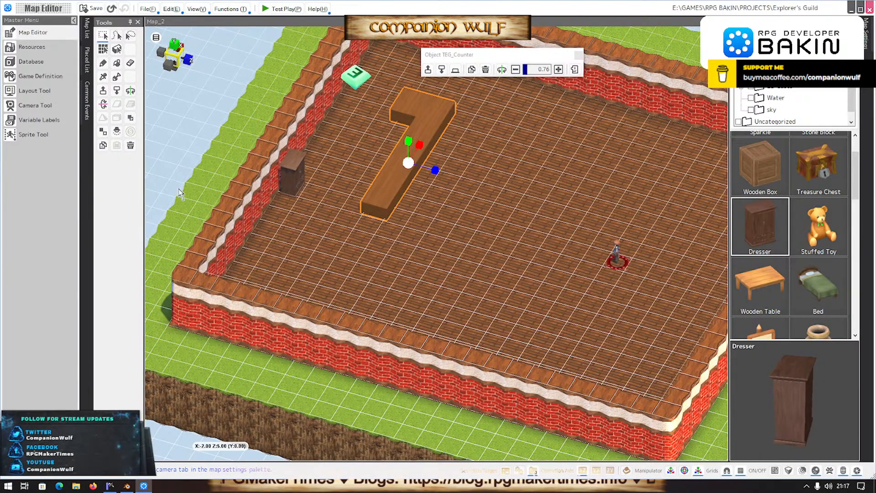
{"action": "left_click", "coordinate": [35, 48]}
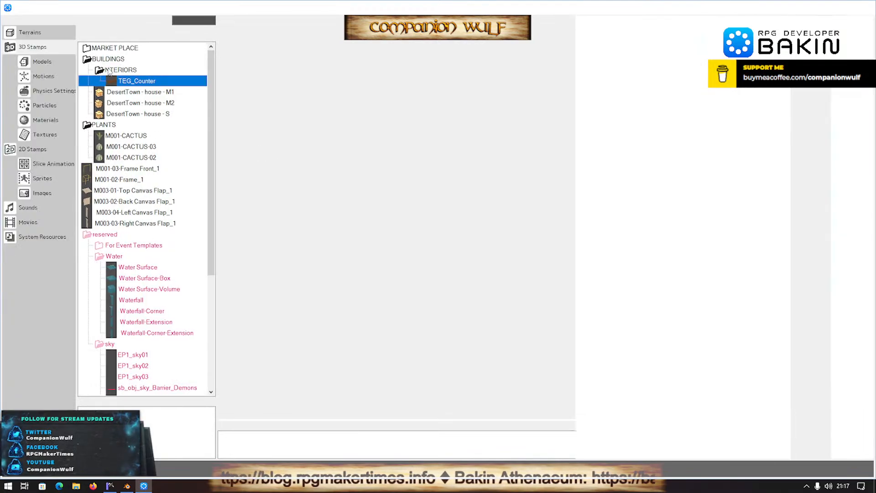
{"action": "left_click", "coordinate": [117, 68]}
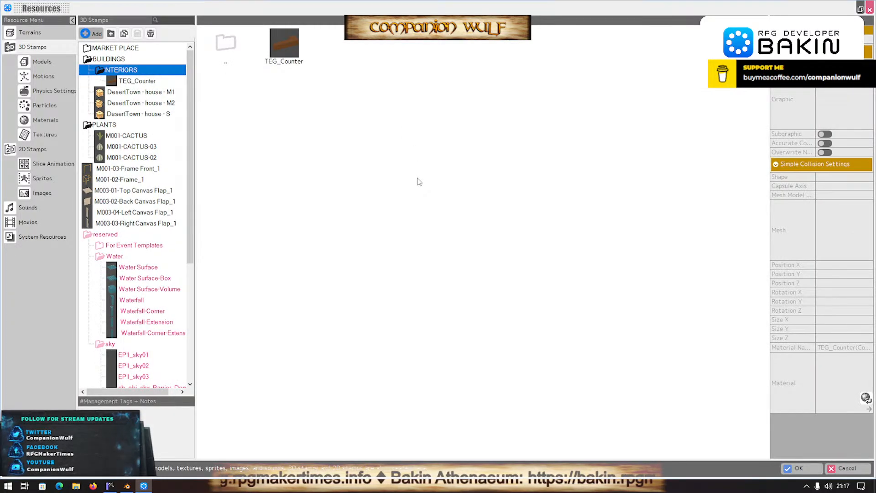
{"action": "left_click", "coordinate": [94, 33]}
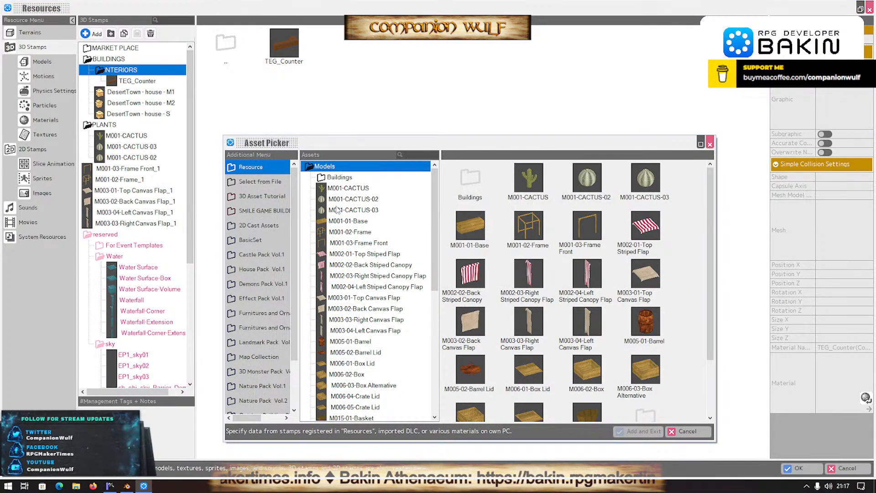
{"action": "left_click", "coordinate": [260, 182]}
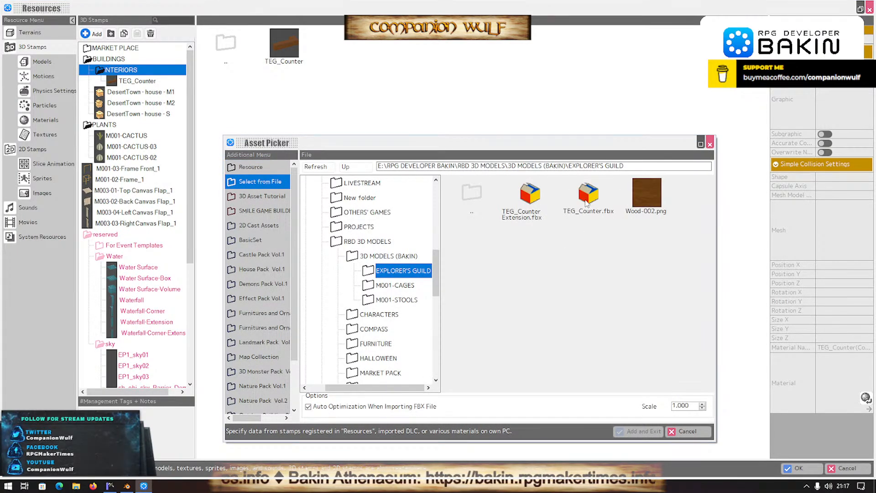
{"action": "left_click", "coordinate": [525, 197]}
{"action": "left_click", "coordinate": [639, 430]}
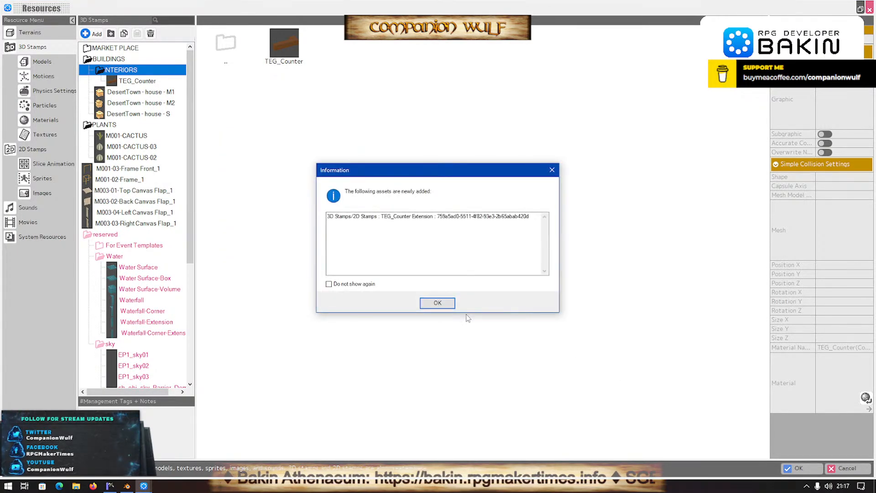
{"action": "left_click", "coordinate": [438, 301]}
Examine the TEG_Counter Extension stamp's mesh and collision box from several angles in the rendering preview.
{"action": "left_click", "coordinate": [516, 294]}
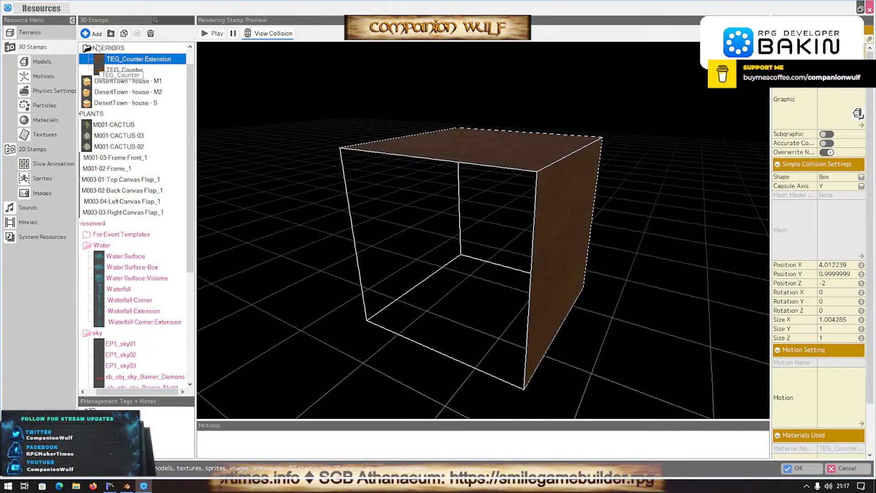
{"action": "scroll", "coordinate": [499, 283], "scroll_direction": "down", "scroll_amount": 5}
{"action": "left_click_drag", "start_coordinate": [516, 283], "coordinate": [379, 290]}
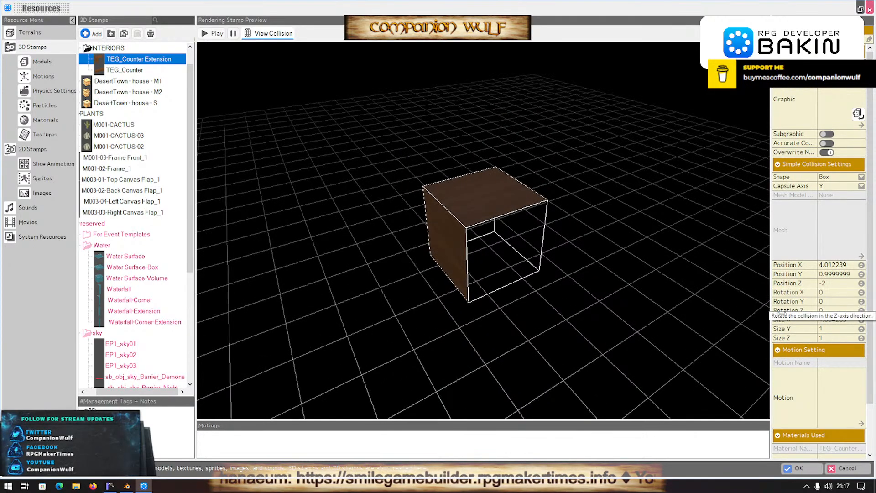
Accept the resource changes that add the TEG_Counter Extension stamp and return to the map.
{"action": "left_click", "coordinate": [800, 468]}
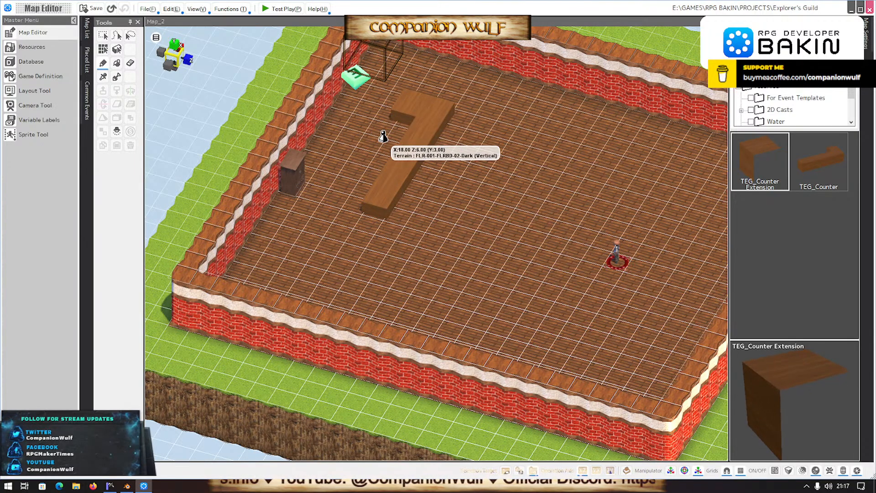
Place a TEG_Counter Extension behind the counter's short arm and reduce its scale to 0.6.
{"action": "left_click", "coordinate": [374, 165]}
{"action": "middle_click_drag", "start_coordinate": [467, 218], "coordinate": [474, 187]}
{"action": "left_click", "coordinate": [427, 95]}
{"action": "left_click", "coordinate": [426, 94]}
{"action": "left_click", "coordinate": [427, 94]}
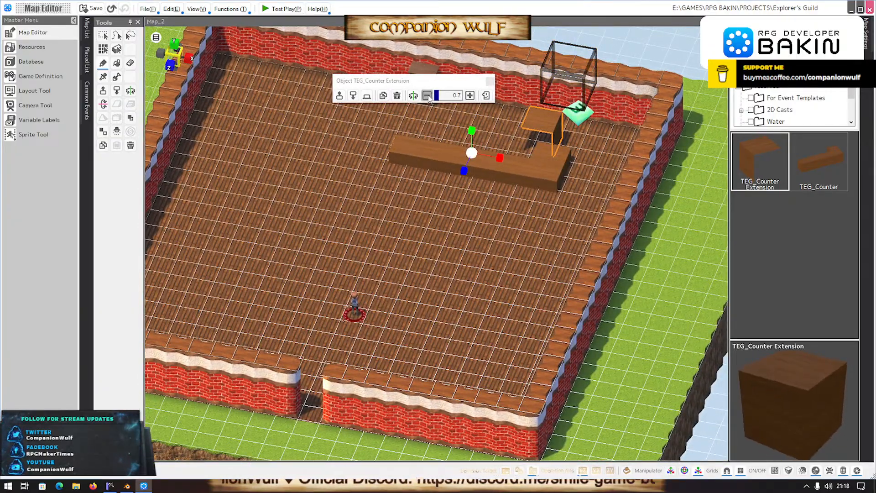
{"action": "left_click", "coordinate": [427, 96]}
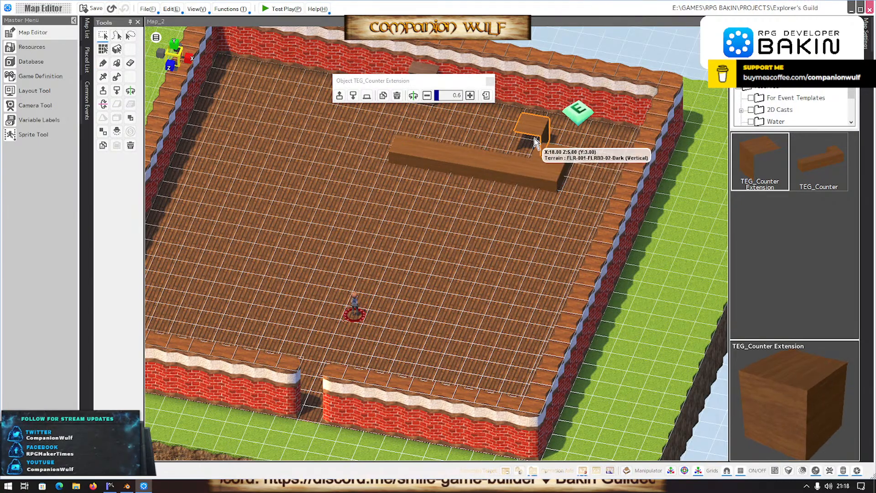
Scale the counter extension down to 0.5 and line it up with the end of the counter's short arm.
{"action": "left_click_drag", "start_coordinate": [565, 146], "coordinate": [567, 132]}
{"action": "middle_click_drag", "start_coordinate": [567, 211], "coordinate": [454, 281]}
{"action": "left_click", "coordinate": [427, 95]}
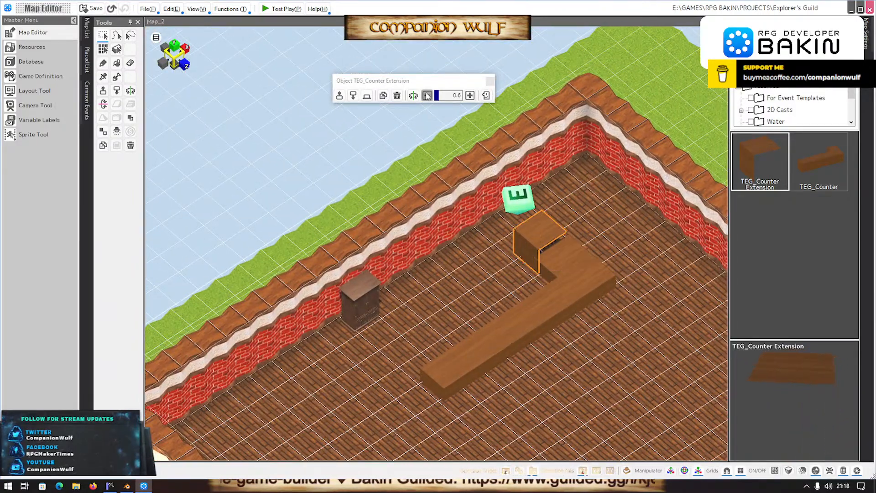
{"action": "left_click", "coordinate": [427, 96]}
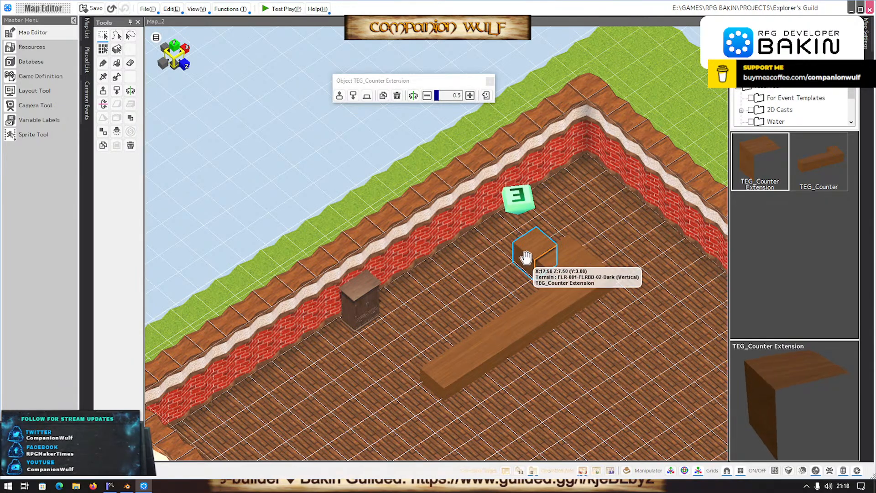
{"action": "left_click_drag", "start_coordinate": [537, 250], "coordinate": [543, 248]}
{"action": "middle_click_drag", "start_coordinate": [618, 301], "coordinate": [598, 286]}
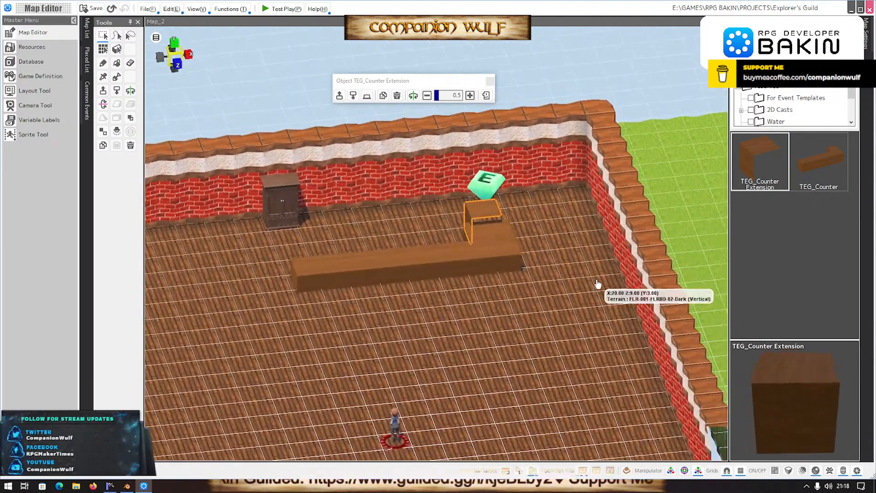
Check the main counter's scale and try enlarging the counter extension's display magnification to fit it.
{"action": "left_click", "coordinate": [506, 260]}
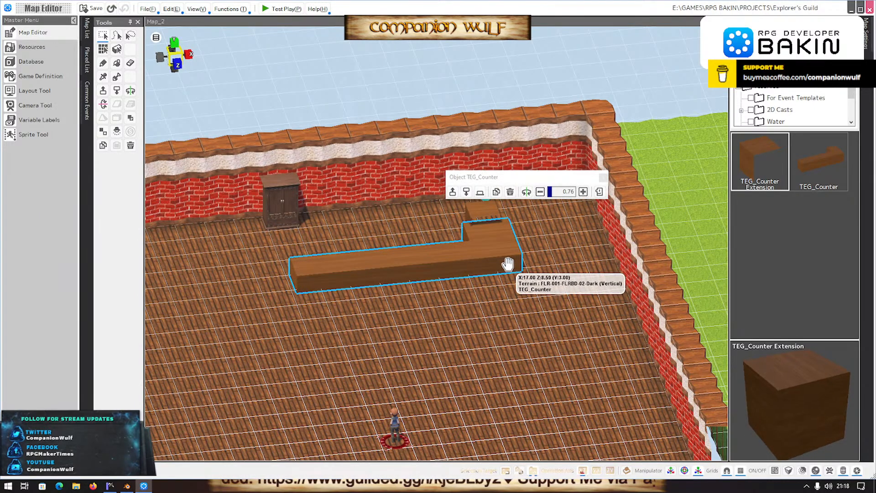
{"action": "left_click", "coordinate": [481, 214]}
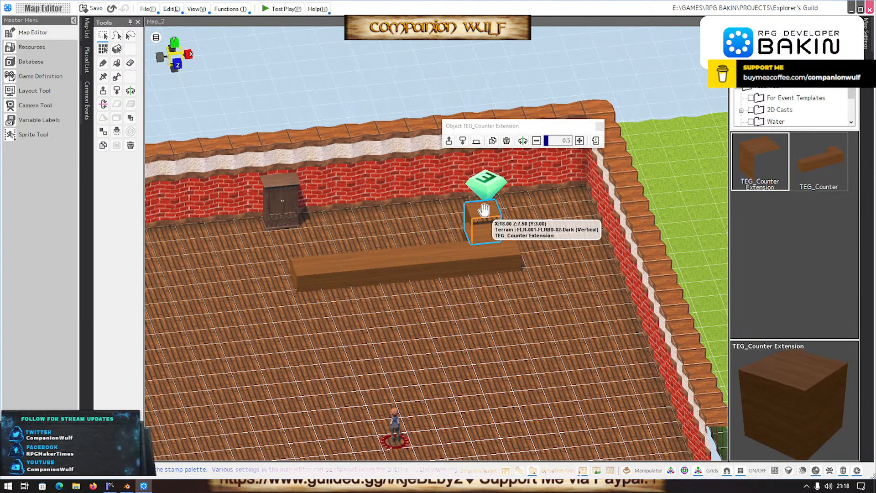
{"action": "left_click", "coordinate": [566, 144]}
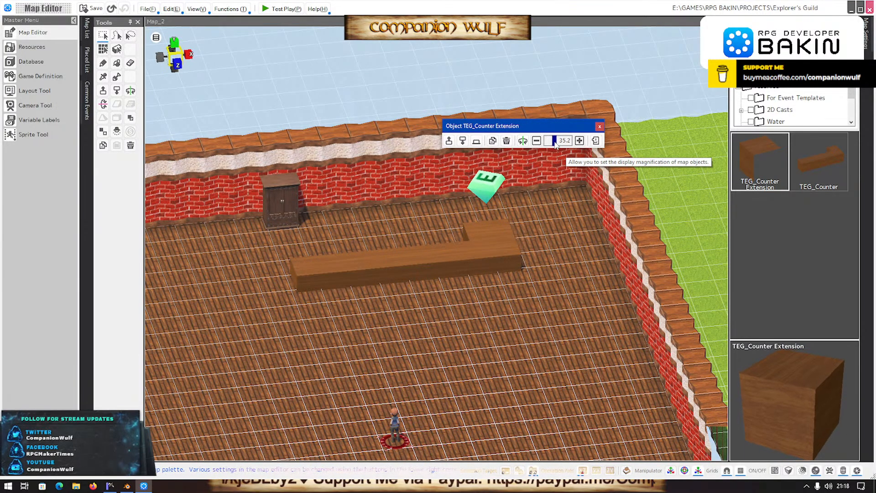
{"action": "left_click_drag", "start_coordinate": [554, 145], "coordinate": [555, 145]}
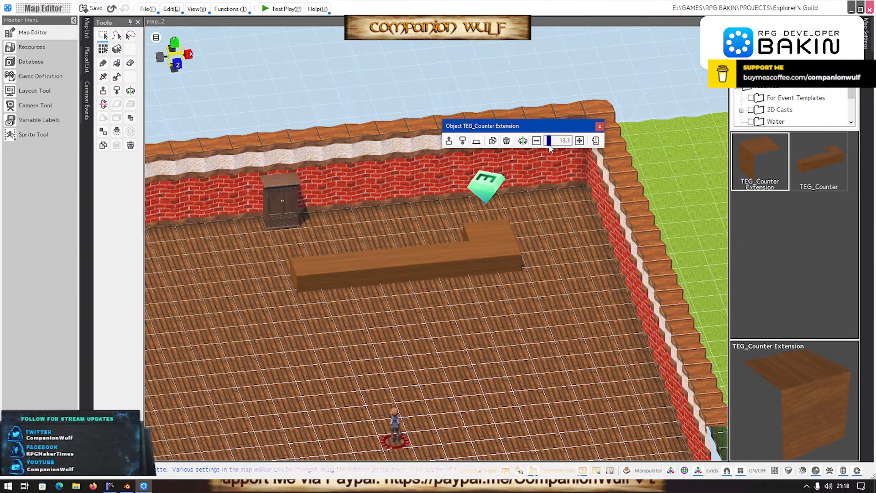
{"action": "left_click", "coordinate": [599, 127]}
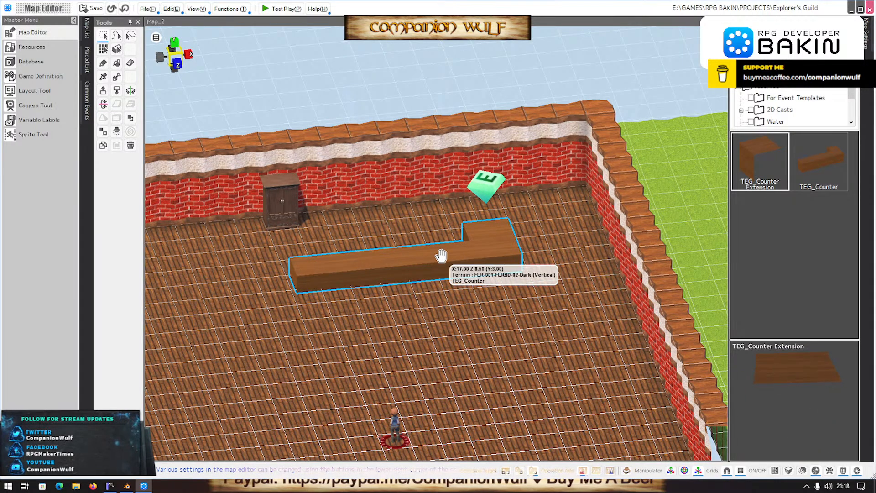
Try the counter extension in several positions around the counter's short arm and delete it from the map.
{"action": "scroll", "coordinate": [426, 301], "scroll_direction": "up", "scroll_amount": 3}
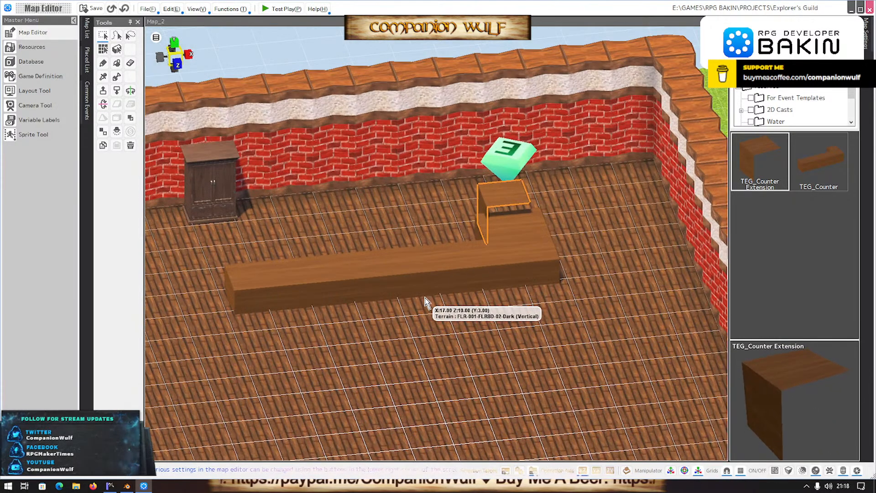
{"action": "middle_click_drag", "start_coordinate": [426, 302], "coordinate": [424, 333]}
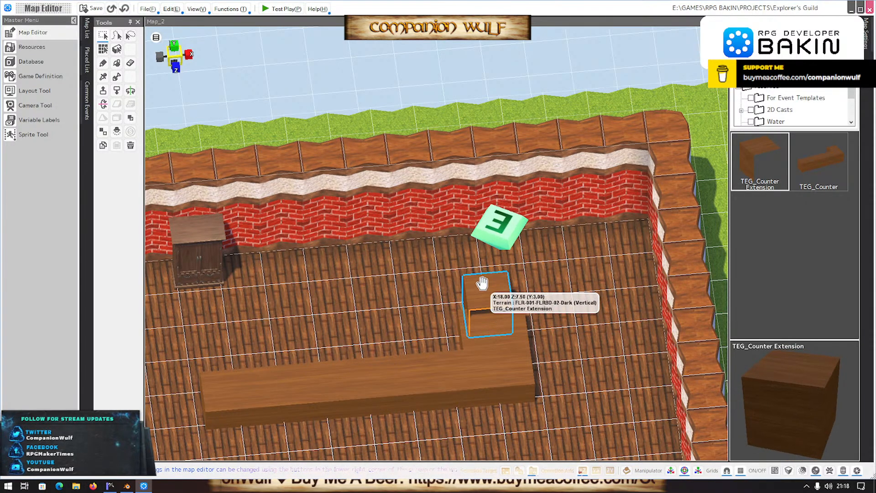
{"action": "left_click_drag", "start_coordinate": [483, 287], "coordinate": [462, 288]}
{"action": "middle_click_drag", "start_coordinate": [409, 334], "coordinate": [435, 335]}
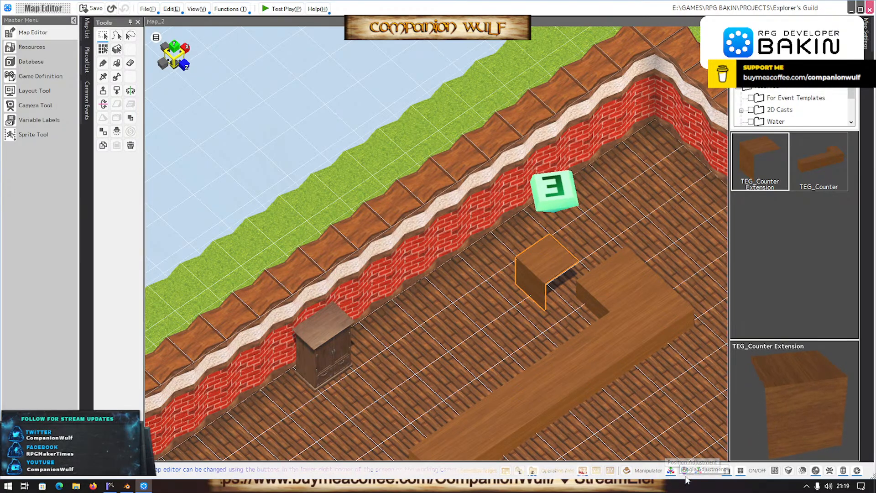
{"action": "left_click_drag", "start_coordinate": [540, 266], "coordinate": [569, 229]}
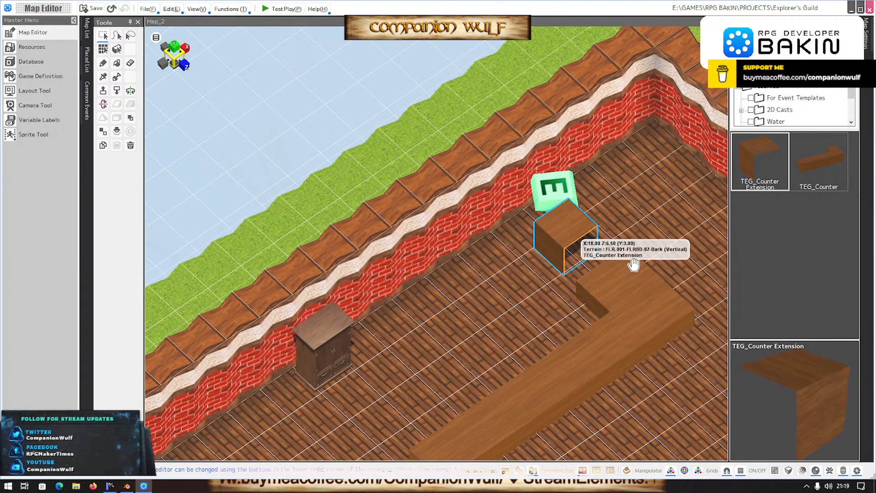
{"action": "right_click_drag", "start_coordinate": [635, 351], "coordinate": [567, 332]}
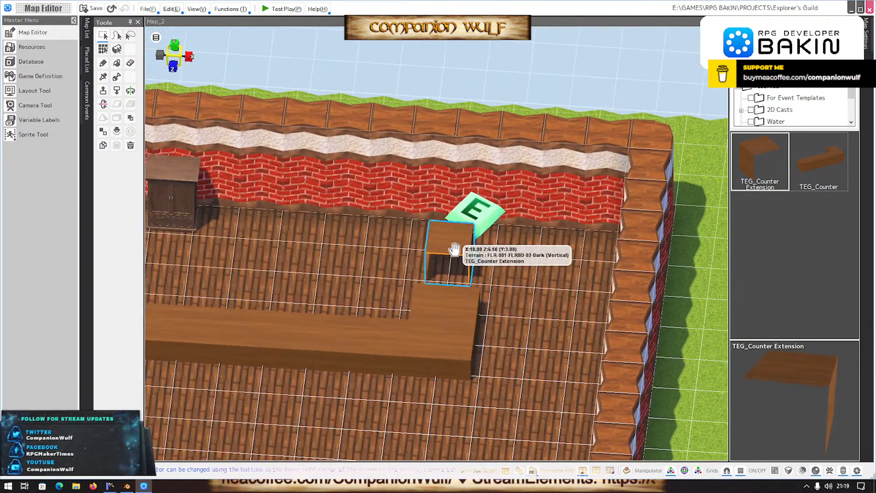
{"action": "left_click_drag", "start_coordinate": [475, 282], "coordinate": [475, 283]}
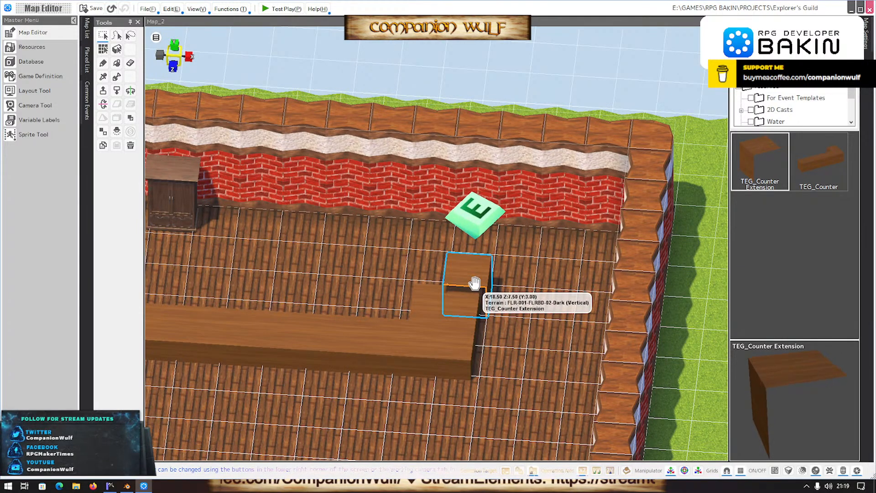
{"action": "key", "text": "Delete"}
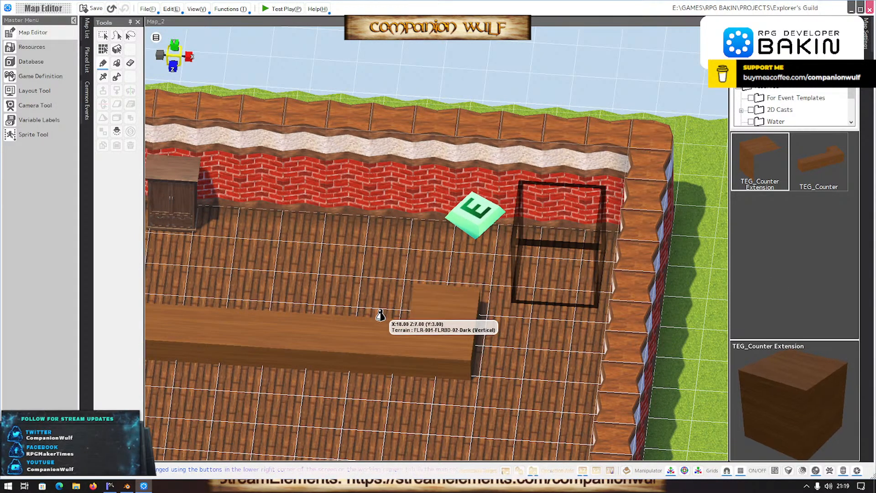
Place a new TEG_Counter Extension in the room's corner and move it onto the grass outside the walls.
{"action": "left_click", "coordinate": [362, 314]}
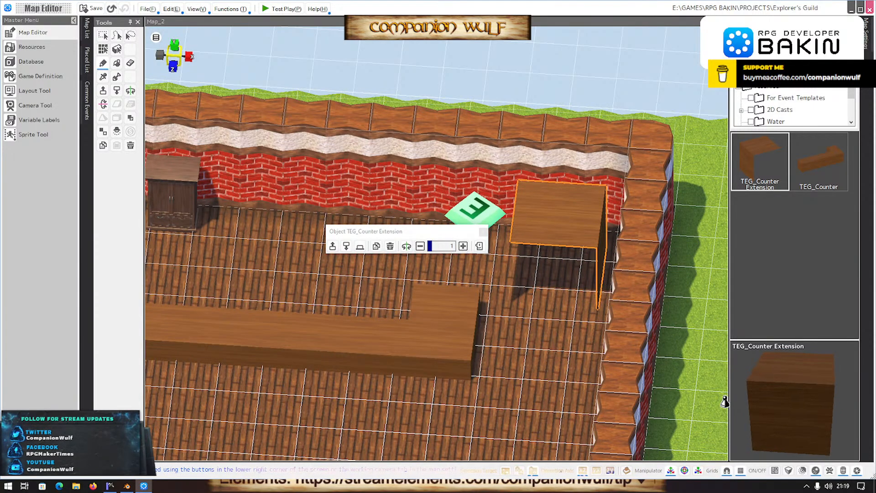
{"action": "scroll", "coordinate": [427, 361], "scroll_direction": "down", "scroll_amount": 6}
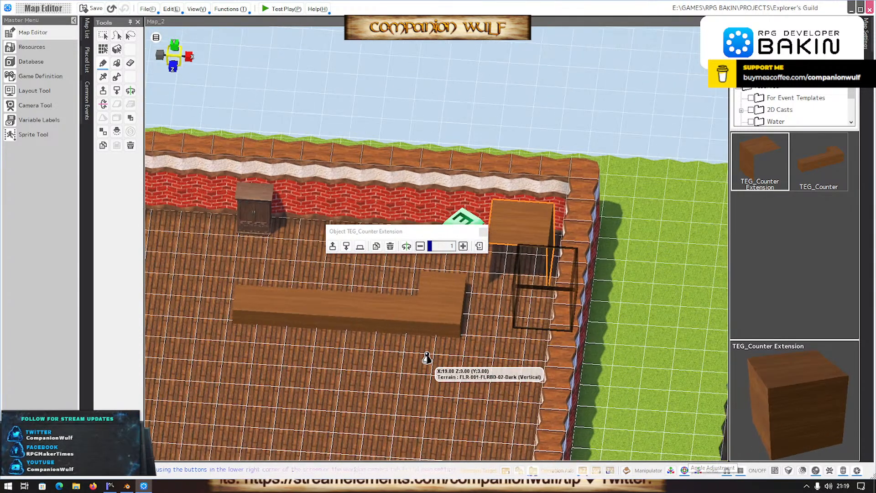
{"action": "middle_click_drag", "start_coordinate": [436, 371], "coordinate": [672, 485]}
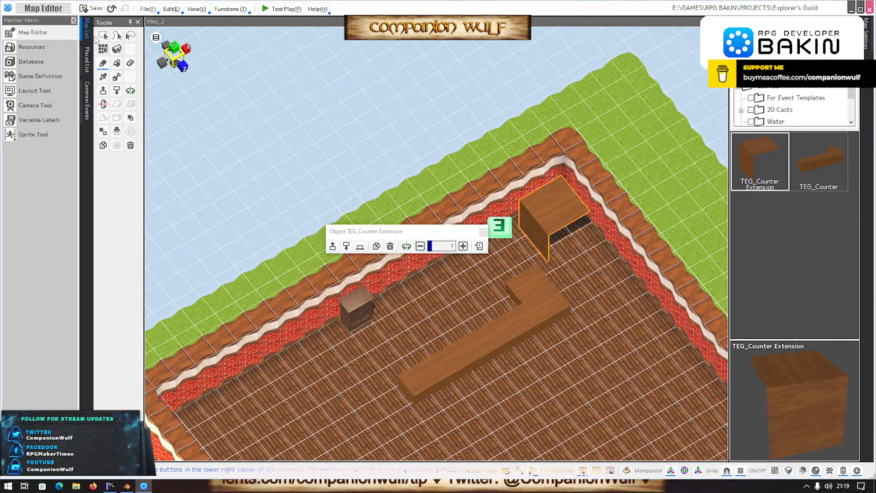
{"action": "left_click_drag", "start_coordinate": [541, 208], "coordinate": [629, 133]}
{"action": "right_click_drag", "start_coordinate": [642, 181], "coordinate": [630, 185]}
{"action": "middle_click_drag", "start_coordinate": [626, 171], "coordinate": [625, 165]}
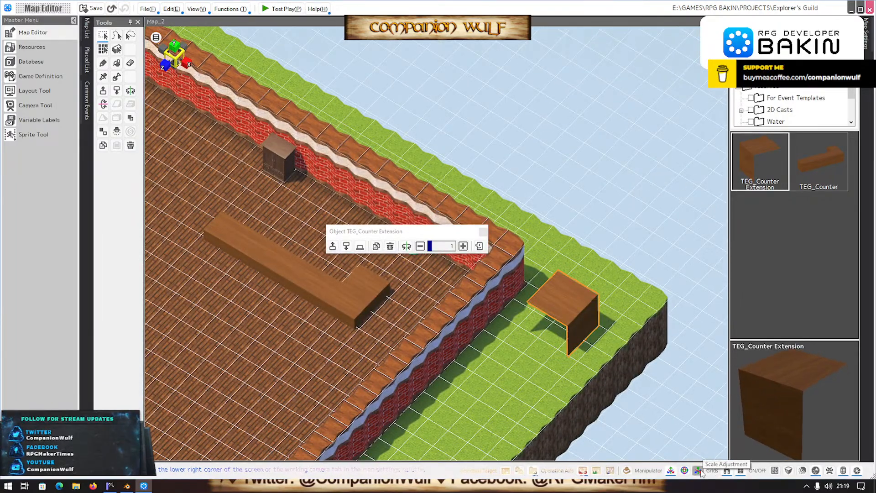
Try to adjust the counter extension in place on the grass outside the wall.
{"action": "left_click", "coordinate": [659, 441]}
{"action": "left_click", "coordinate": [556, 304]}
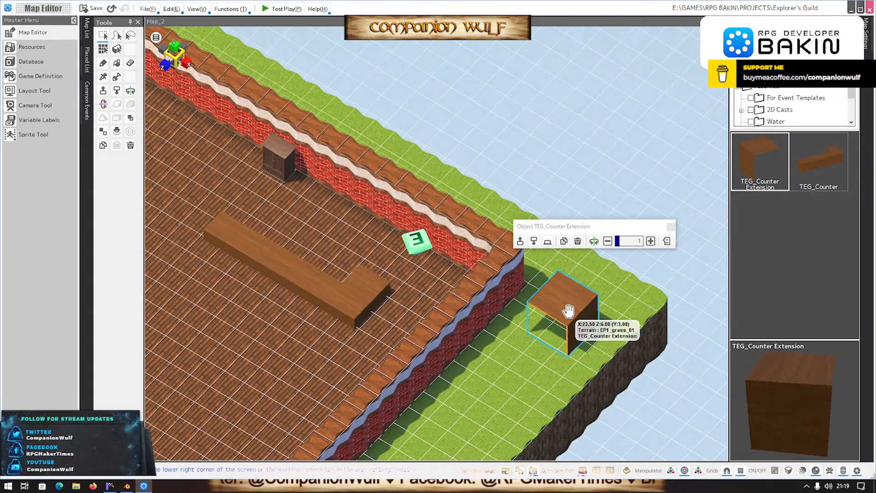
{"action": "scroll", "coordinate": [568, 311], "scroll_direction": "down", "scroll_amount": 4}
{"action": "scroll", "coordinate": [554, 340], "scroll_direction": "down", "scroll_amount": 3}
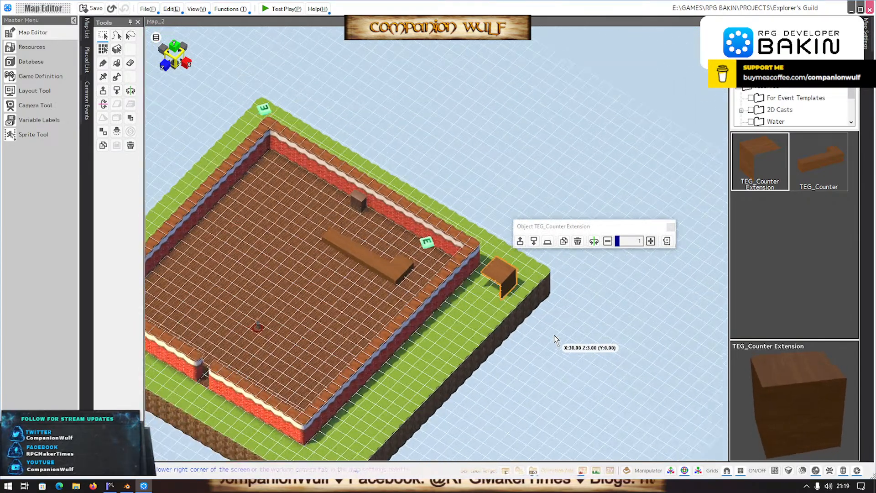
{"action": "scroll", "coordinate": [561, 344], "scroll_direction": "up", "scroll_amount": 3}
{"action": "left_click_drag", "start_coordinate": [520, 295], "coordinate": [525, 294]}
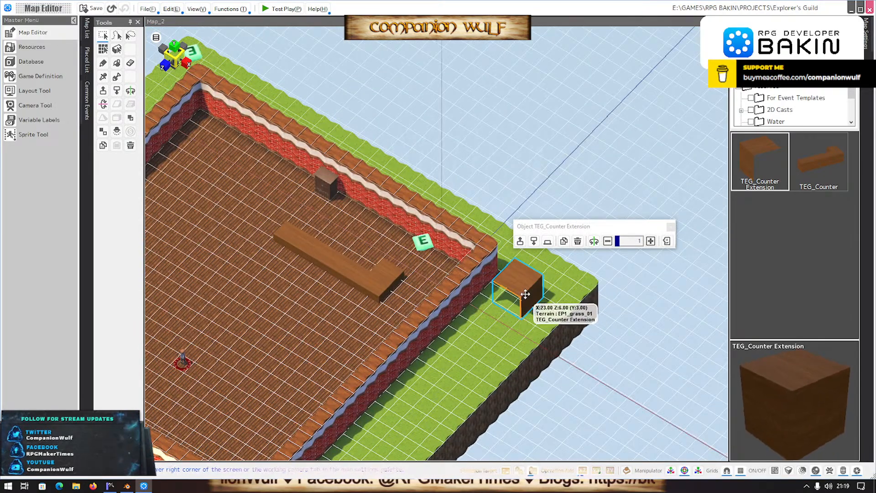
{"action": "left_click", "coordinate": [525, 292]}
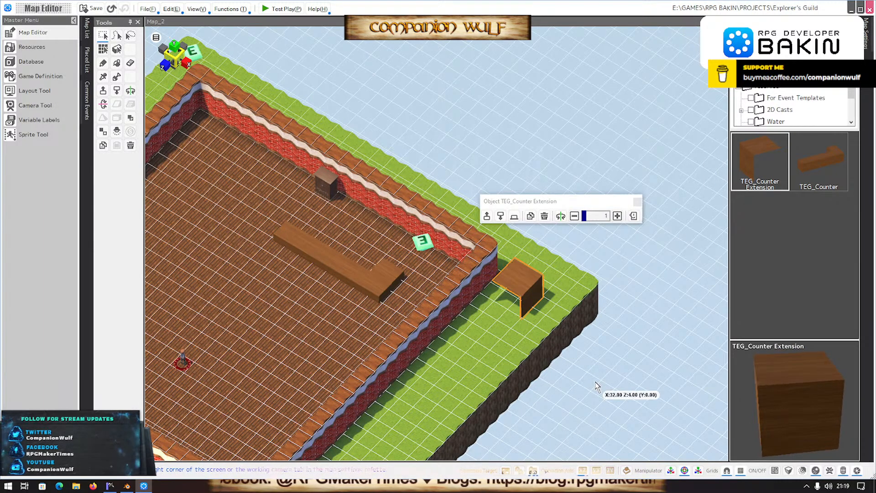
{"action": "scroll", "coordinate": [597, 386], "scroll_direction": "up", "scroll_amount": 1}
{"action": "mouse_move", "coordinate": [528, 286]}
{"action": "left_mouse_down"}
{"action": "mouse_move", "coordinate": [535, 295]}
{"action": "mouse_move", "coordinate": [526, 296]}
{"action": "left_mouse_up"}
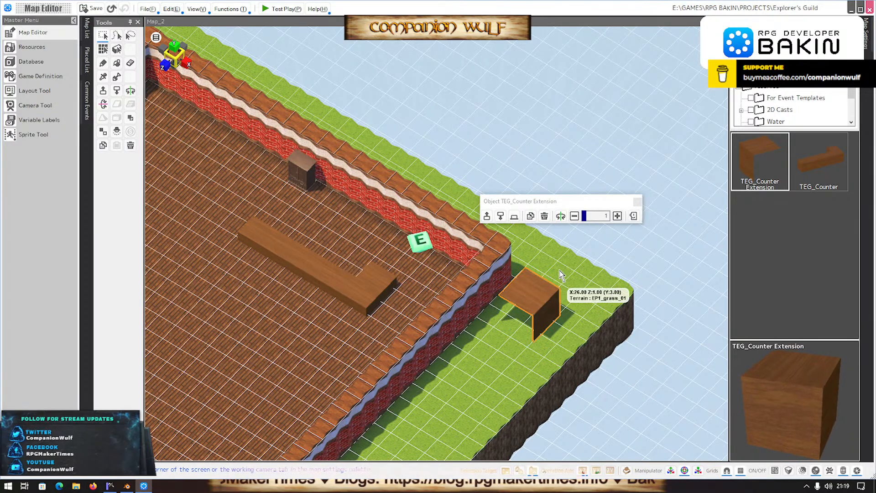
Scale the counter extension down to 0.5 and move it clear of the wall on the grass.
{"action": "left_click", "coordinate": [574, 216]}
{"action": "left_click", "coordinate": [575, 217]}
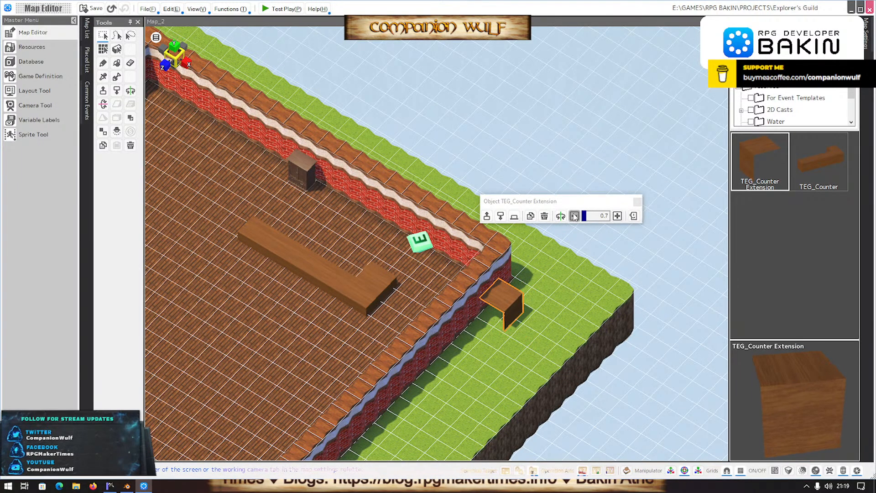
{"action": "left_click", "coordinate": [574, 216]}
{"action": "left_click", "coordinate": [574, 216]}
{"action": "left_click_drag", "start_coordinate": [521, 329], "coordinate": [543, 343]}
{"action": "left_click", "coordinate": [546, 345]}
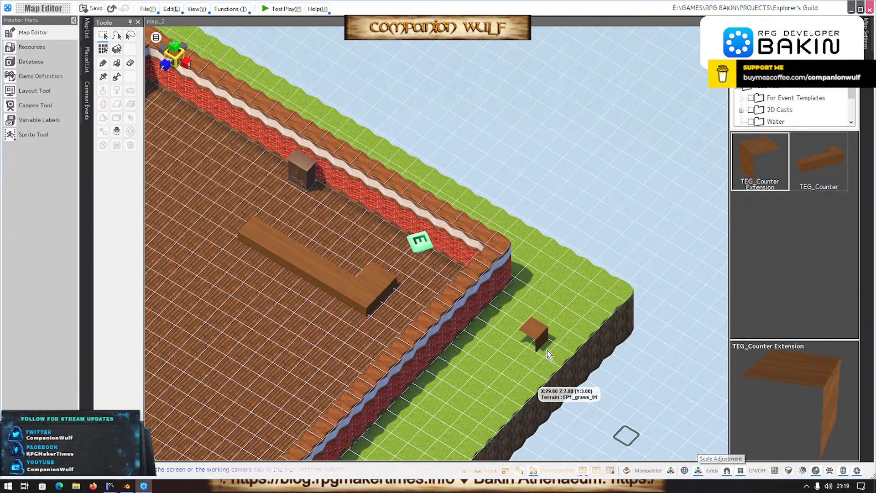
Check the main counter's scale, set the extension's scale to 0.6 and move it indoors behind the counter's short arm.
{"action": "left_click", "coordinate": [535, 332]}
{"action": "left_click", "coordinate": [322, 272]}
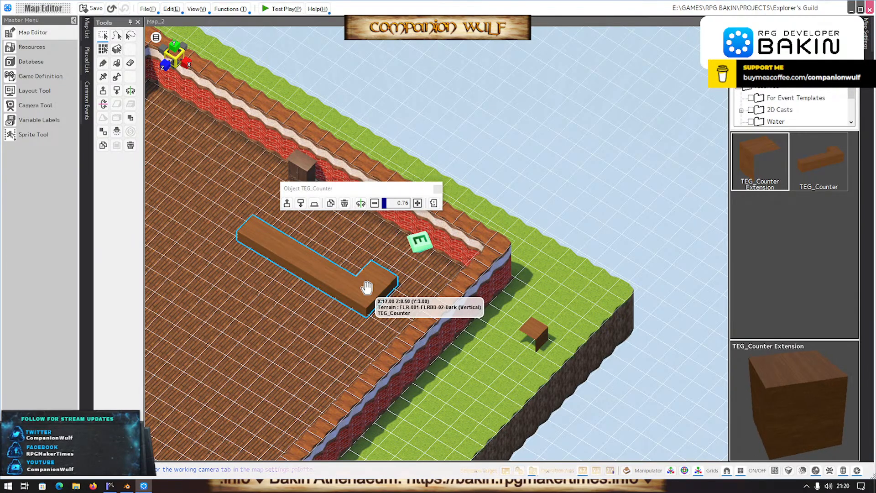
{"action": "middle_click_drag", "start_coordinate": [371, 371], "coordinate": [409, 370]}
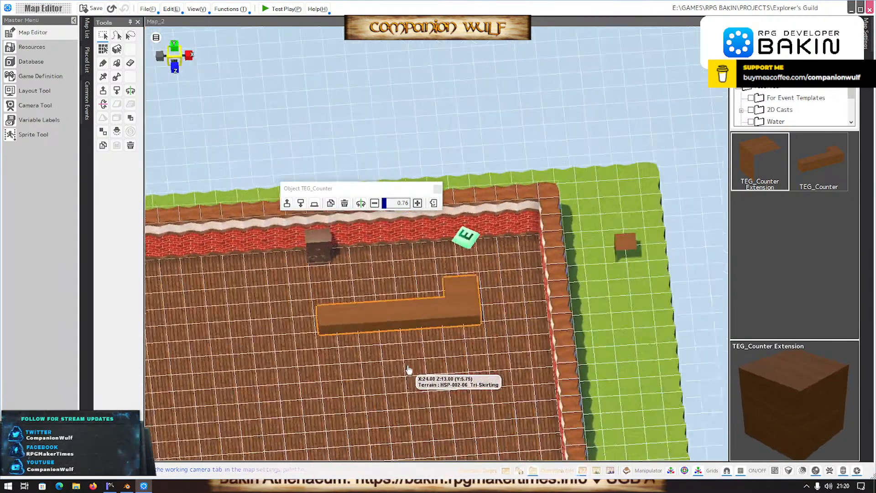
{"action": "left_click", "coordinate": [632, 233]}
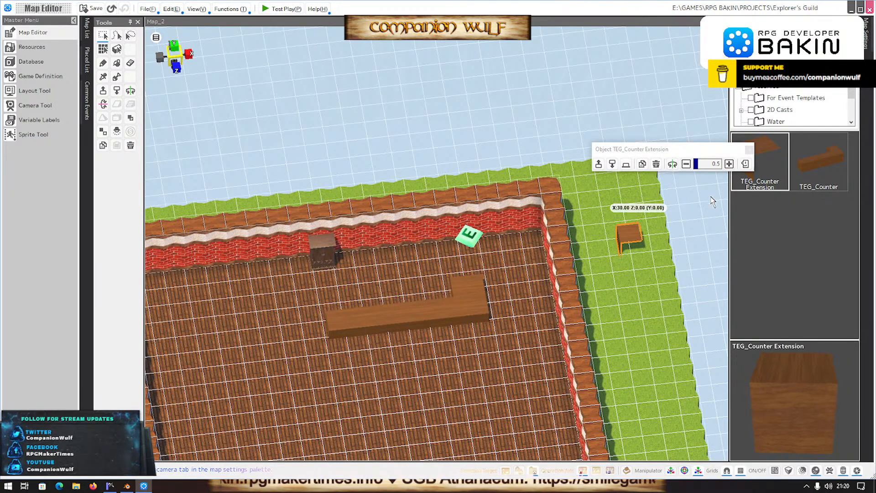
{"action": "left_click", "coordinate": [729, 164]}
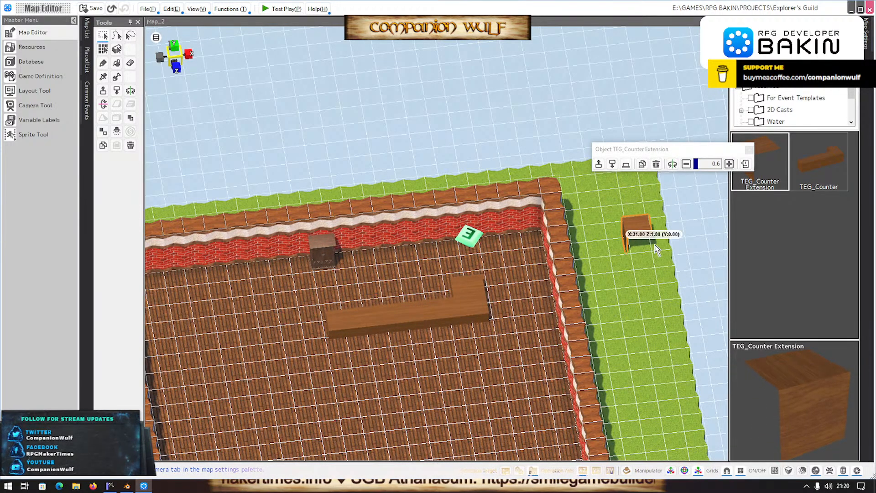
{"action": "mouse_move", "coordinate": [639, 230]}
{"action": "left_mouse_down"}
{"action": "mouse_move", "coordinate": [495, 239]}
{"action": "mouse_move", "coordinate": [429, 267]}
{"action": "mouse_move", "coordinate": [470, 263]}
{"action": "left_mouse_up"}
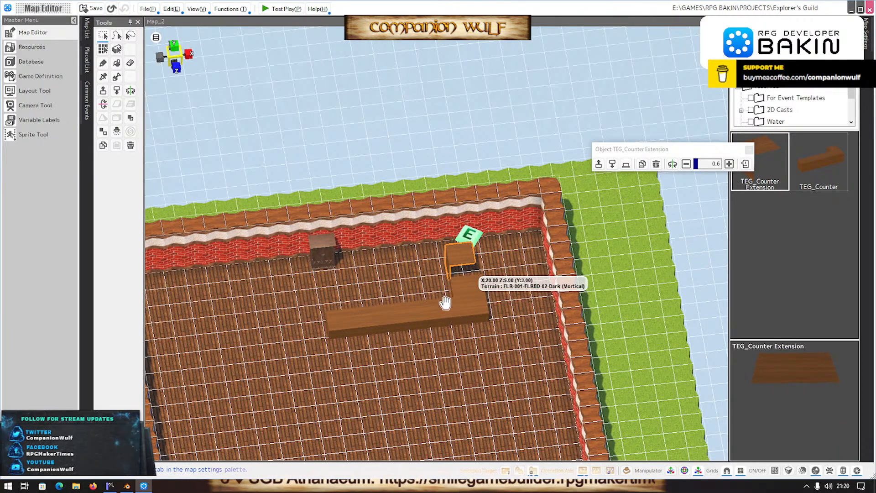
{"action": "scroll", "coordinate": [445, 317], "scroll_direction": "up", "scroll_amount": 3}
{"action": "right_click_drag", "start_coordinate": [390, 311], "coordinate": [425, 313]}
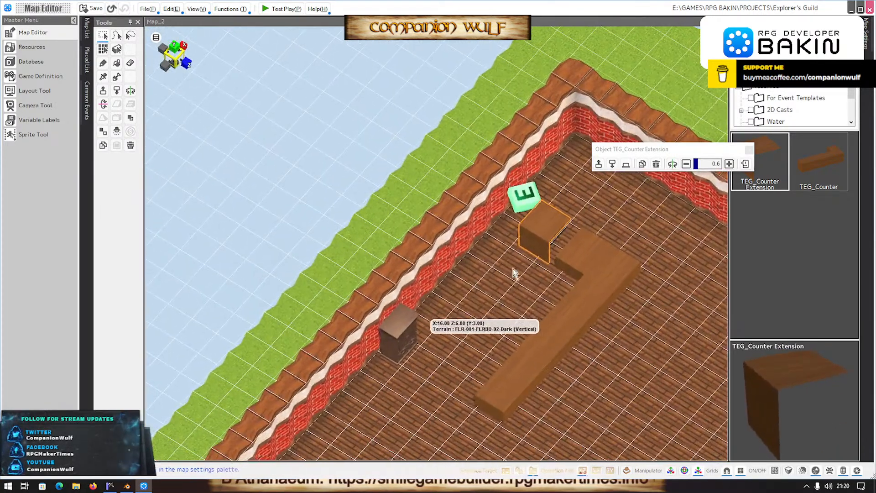
Set the counter extension's scale to 0.5 and reposition it behind the counter's short arm.
{"action": "left_click", "coordinate": [685, 163]}
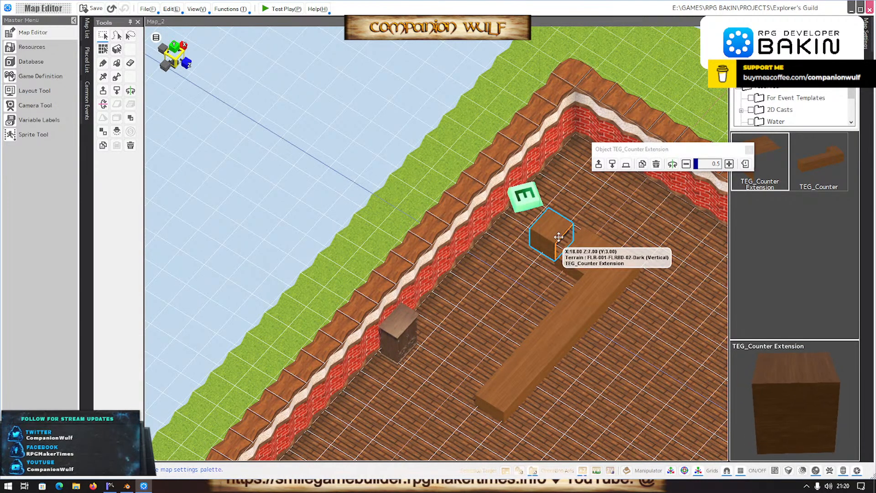
{"action": "right_click_drag", "start_coordinate": [562, 242], "coordinate": [521, 217]}
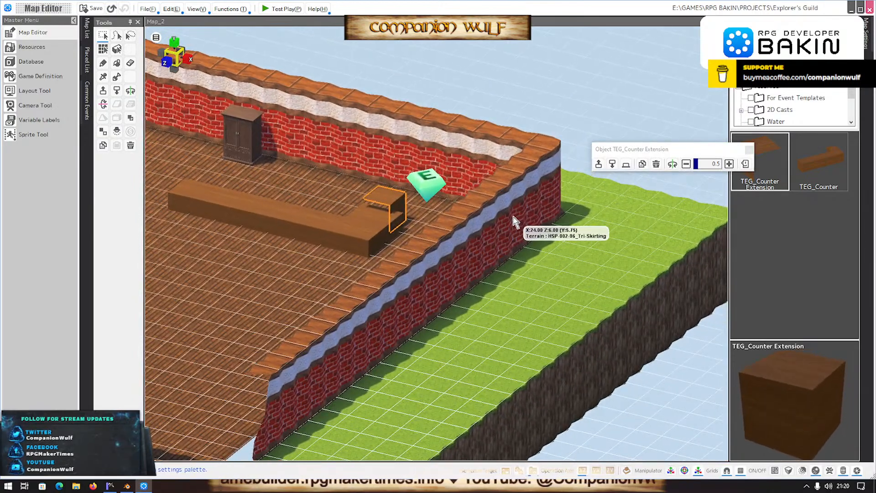
{"action": "mouse_move", "coordinate": [392, 195]}
{"action": "left_mouse_down"}
{"action": "mouse_move", "coordinate": [405, 187]}
{"action": "mouse_move", "coordinate": [406, 201]}
{"action": "left_mouse_up"}
{"action": "right_click_drag", "start_coordinate": [461, 278], "coordinate": [450, 297]}
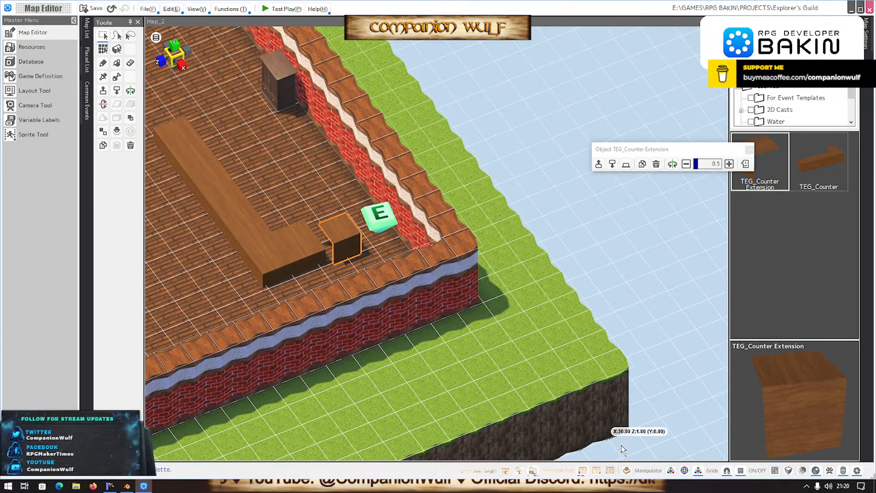
Hide the map grid and nudge the counter extension slightly beside the counter's short arm.
{"action": "left_click", "coordinate": [733, 476]}
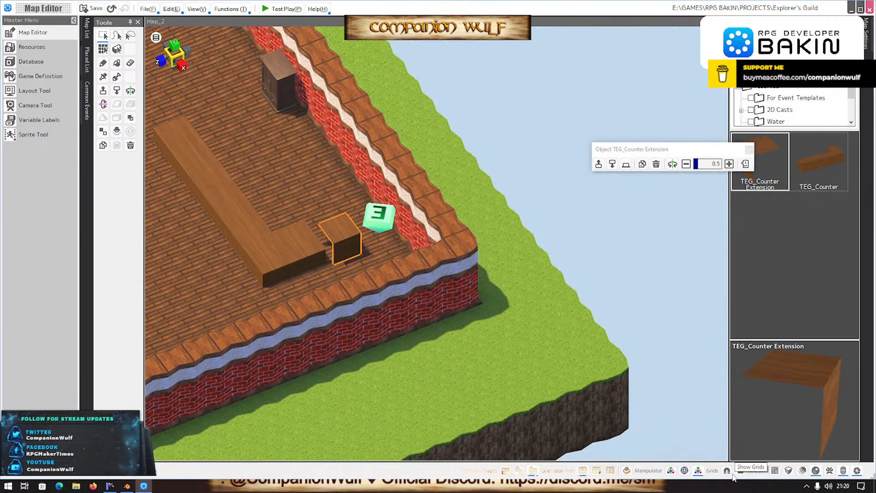
{"action": "left_click", "coordinate": [148, 9]}
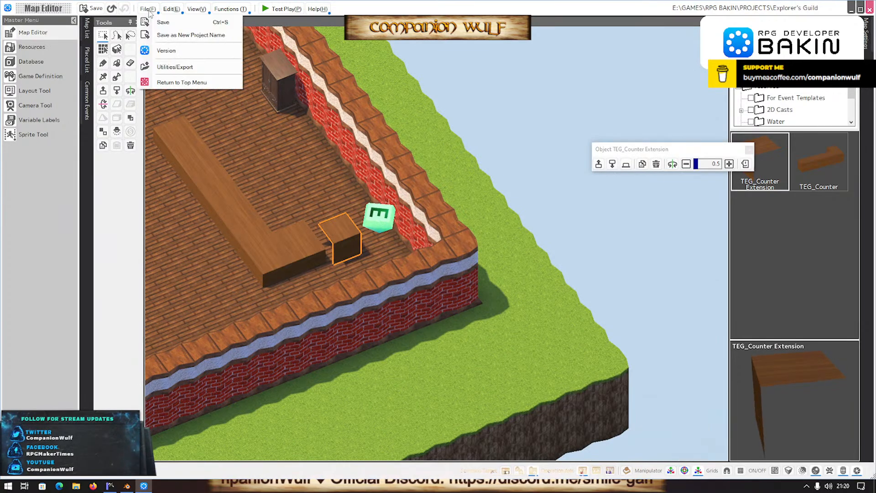
{"action": "left_click", "coordinate": [150, 10]}
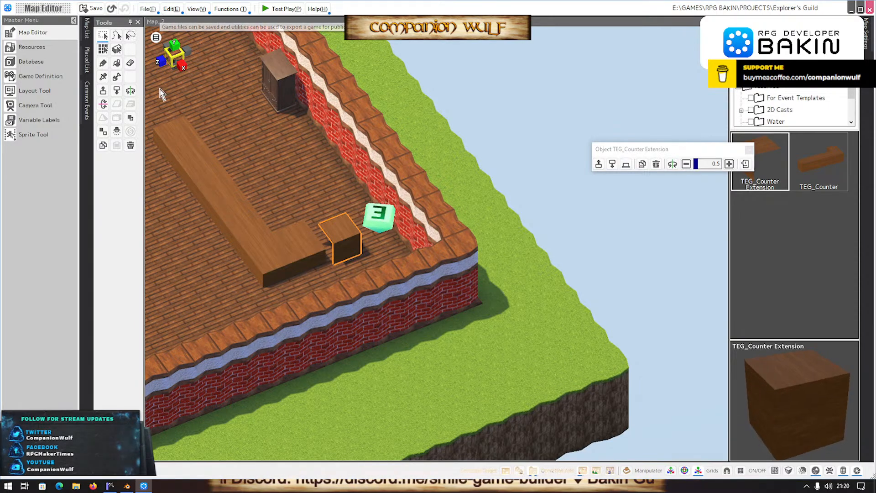
{"action": "left_click_drag", "start_coordinate": [334, 242], "coordinate": [330, 241]}
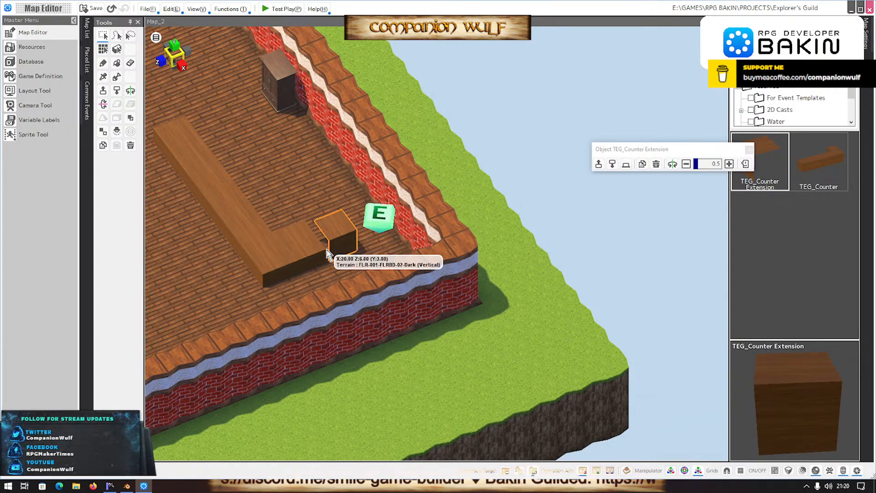
Check the main counter's and dresser's scales, then move the counter extension over the end of the counter's short arm.
{"action": "left_click", "coordinate": [226, 218]}
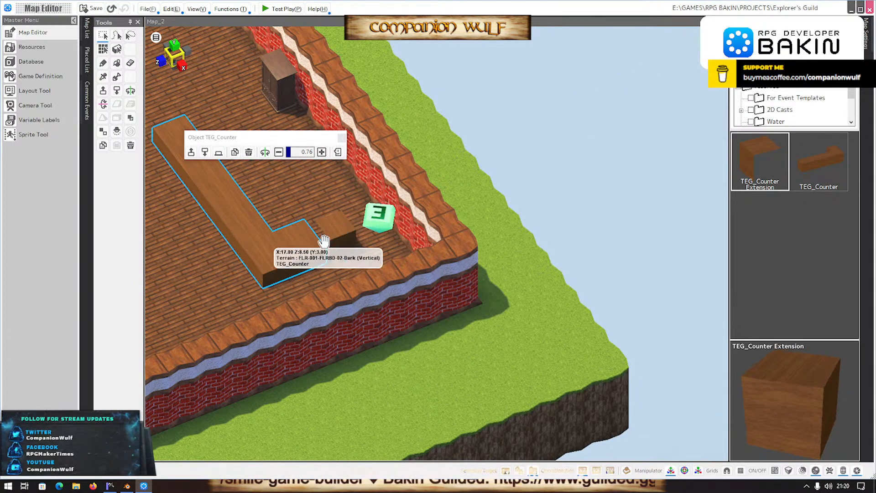
{"action": "right_click_drag", "start_coordinate": [176, 305], "coordinate": [266, 251]}
{"action": "left_click", "coordinate": [274, 253]}
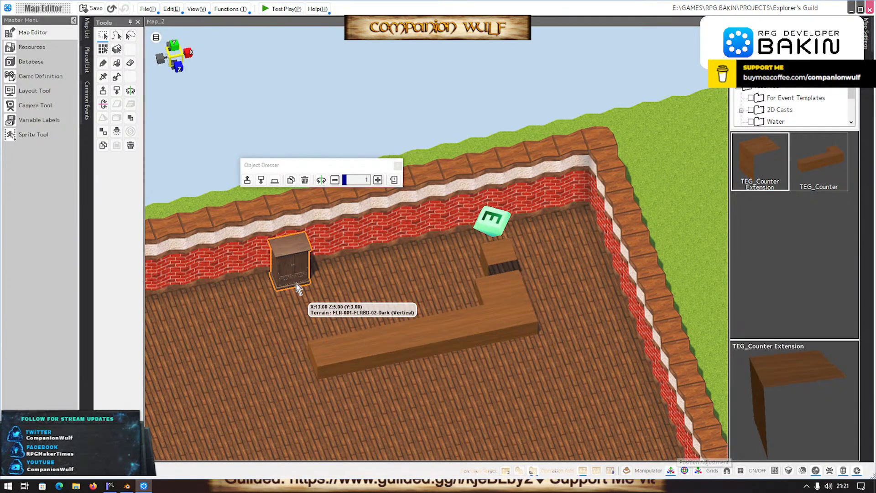
{"action": "right_click_drag", "start_coordinate": [545, 277], "coordinate": [368, 267]}
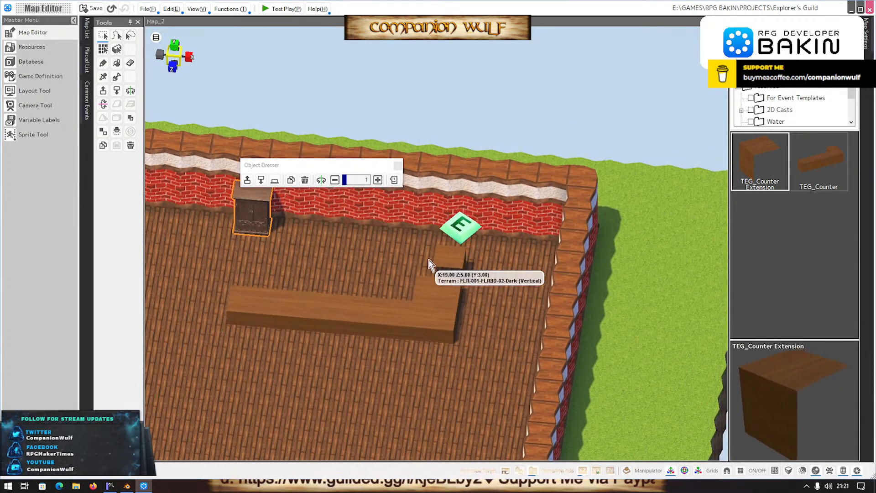
{"action": "left_click", "coordinate": [446, 256]}
{"action": "scroll", "coordinate": [452, 264], "scroll_direction": "up", "scroll_amount": 2}
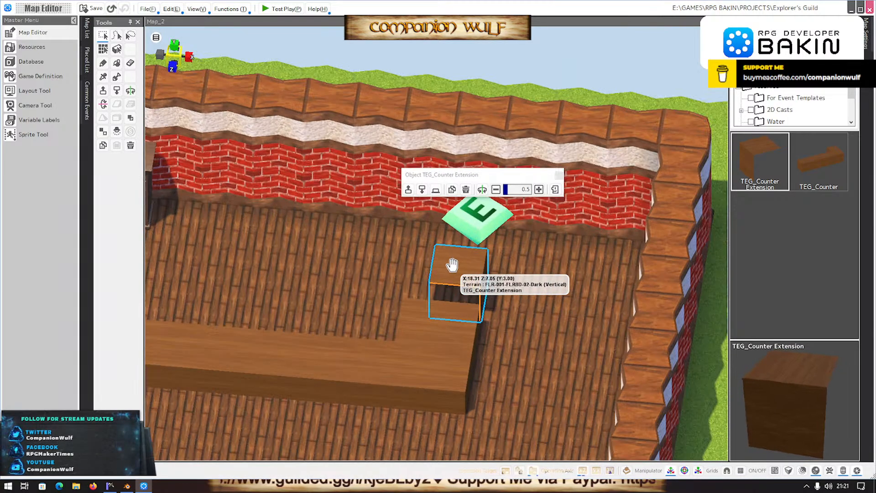
{"action": "scroll", "coordinate": [450, 266], "scroll_direction": "up", "scroll_amount": 1}
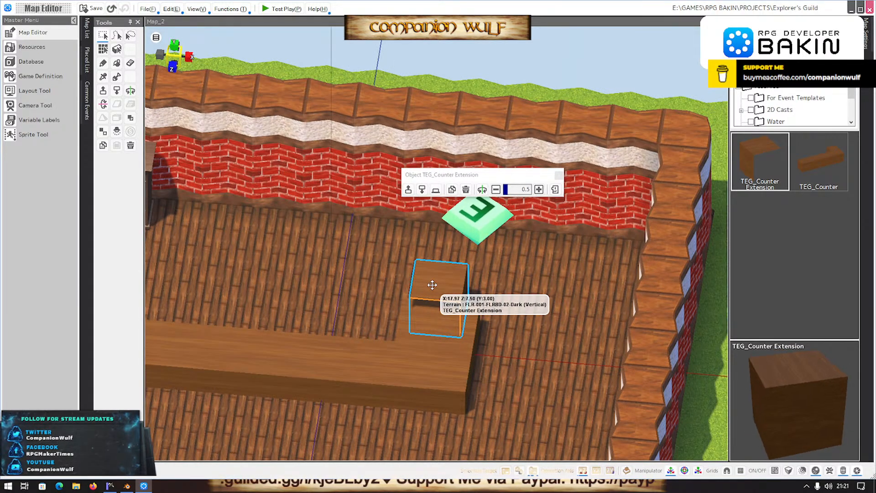
Shift the counter extension back toward the brick wall, clear of the counter's short arm.
{"action": "right_click_drag", "start_coordinate": [555, 320], "coordinate": [615, 283]}
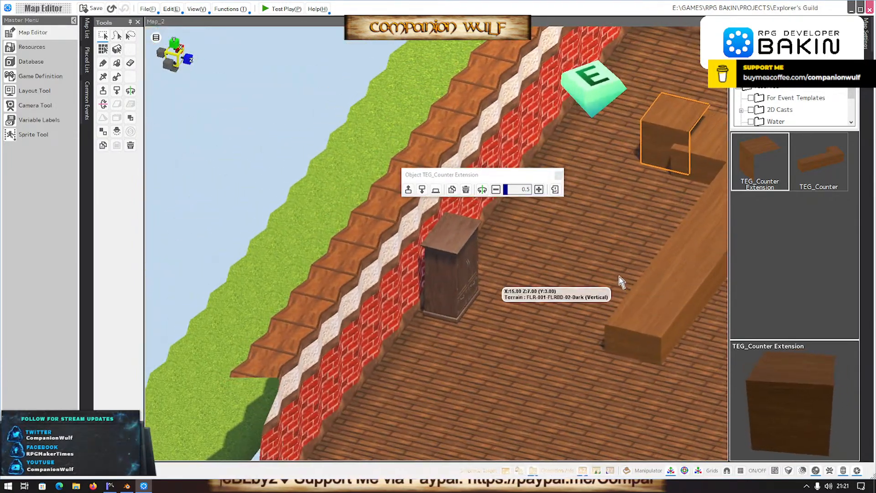
{"action": "mouse_move", "coordinate": [658, 133]}
{"action": "left_mouse_down"}
{"action": "mouse_move", "coordinate": [654, 149]}
{"action": "mouse_move", "coordinate": [652, 141]}
{"action": "left_mouse_up"}
{"action": "right_click_drag", "start_coordinate": [653, 313], "coordinate": [676, 290]}
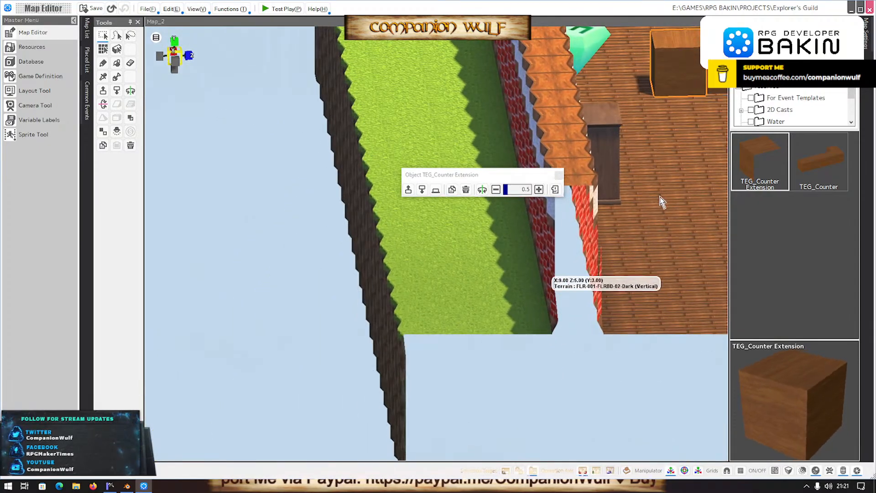
{"action": "right_click_drag", "start_coordinate": [676, 161], "coordinate": [625, 165]}
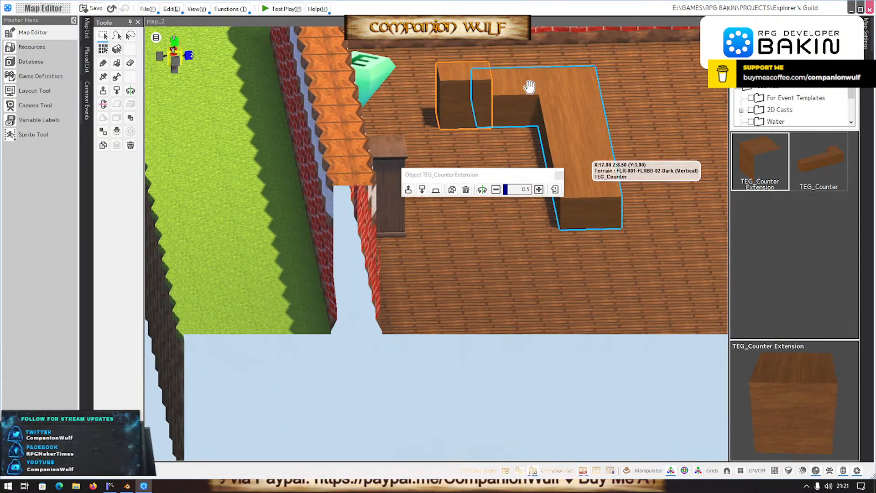
{"action": "left_click_drag", "start_coordinate": [450, 80], "coordinate": [436, 80]}
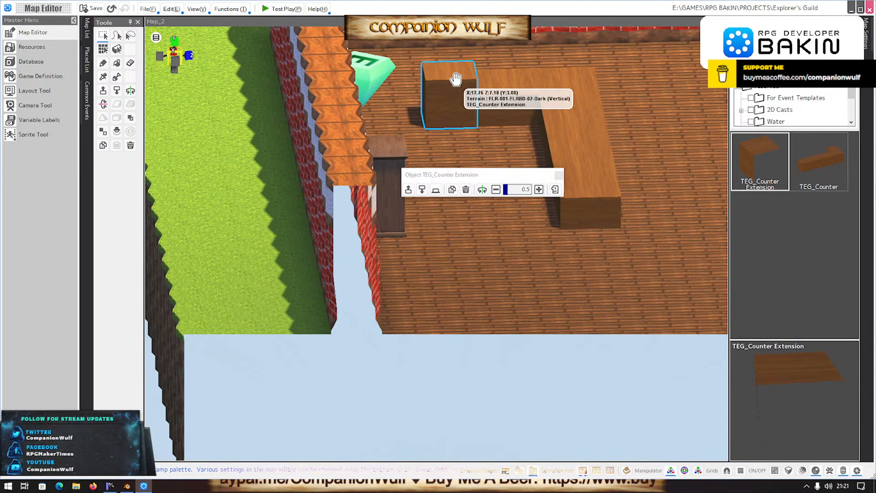
Check the main counter's scale and shift the extension sideways in line with the short arm.
{"action": "left_click", "coordinate": [592, 152]}
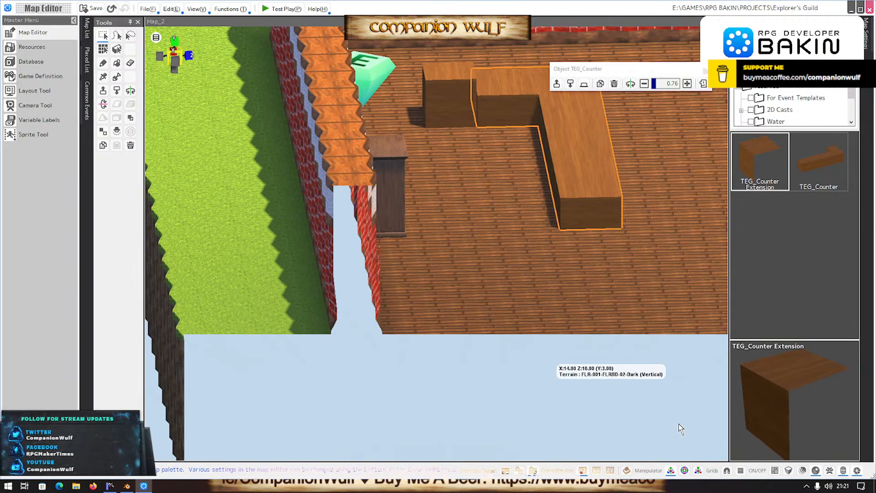
{"action": "left_click", "coordinate": [451, 100]}
{"action": "middle_click_drag", "start_coordinate": [658, 168], "coordinate": [604, 186]}
{"action": "left_click_drag", "start_coordinate": [358, 113], "coordinate": [369, 111]}
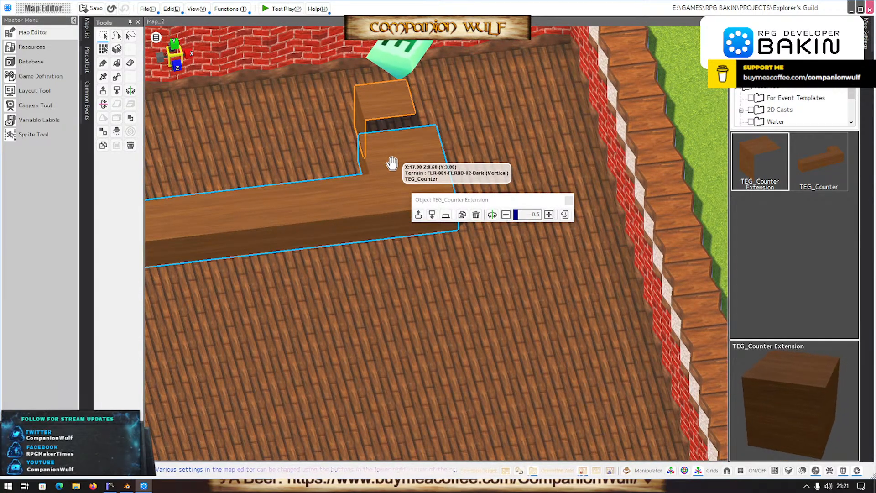
Save the project, return to the Top Menu and reopen the Explorer's Guild project.
{"action": "left_click", "coordinate": [92, 8]}
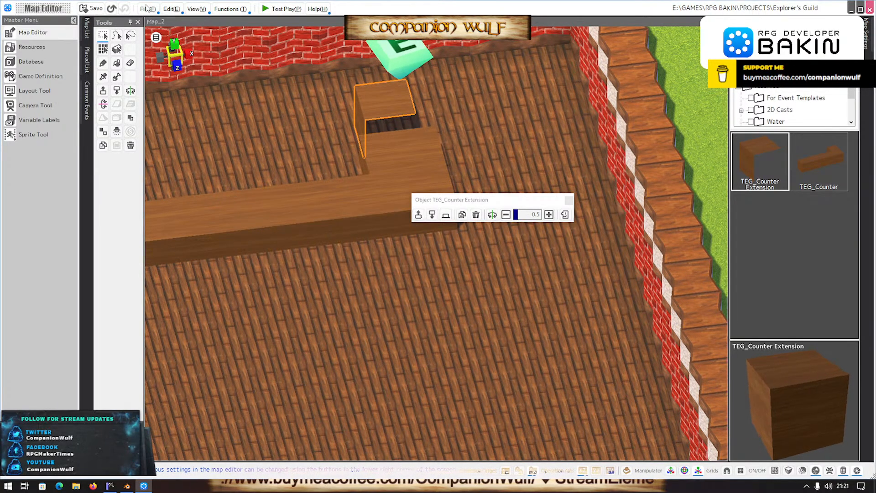
{"action": "left_click", "coordinate": [148, 9]}
{"action": "left_click", "coordinate": [177, 83]}
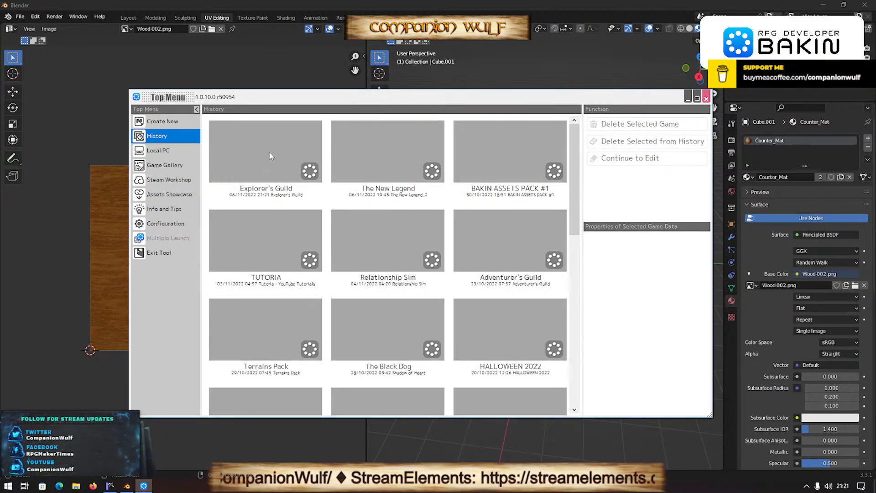
{"action": "double_click", "coordinate": [269, 156]}
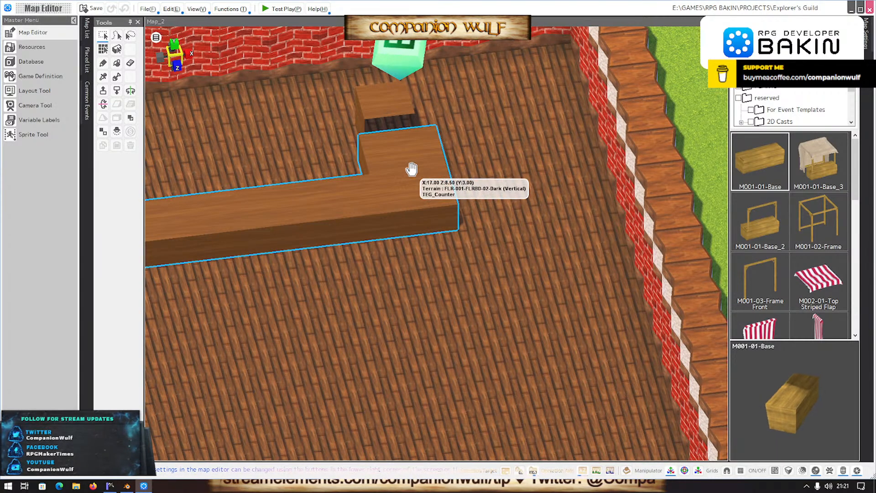
Select all the map objects, then try a freehand selection of the floor around the counter extension.
{"action": "left_click", "coordinate": [410, 170]}
{"action": "right_click_drag", "start_coordinate": [464, 303], "coordinate": [456, 339]}
{"action": "scroll", "coordinate": [456, 339], "scroll_direction": "down", "scroll_amount": 3}
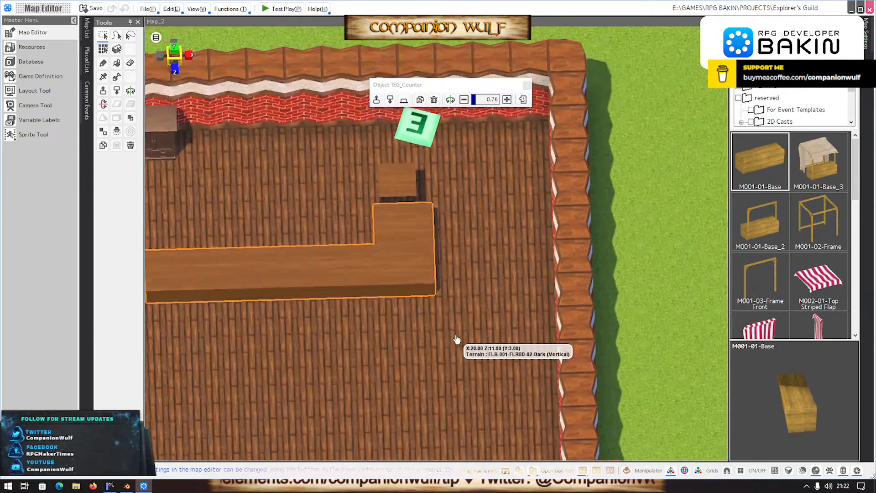
{"action": "left_click", "coordinate": [398, 193]}
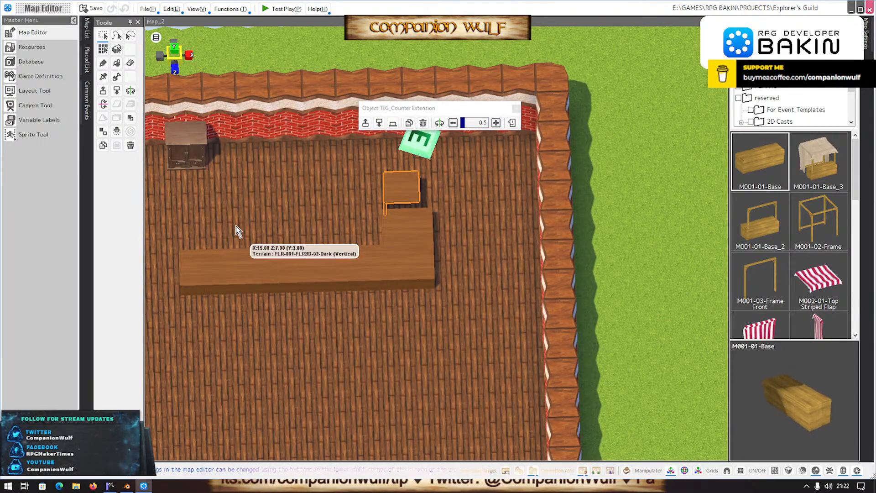
{"action": "left_click", "coordinate": [102, 50]}
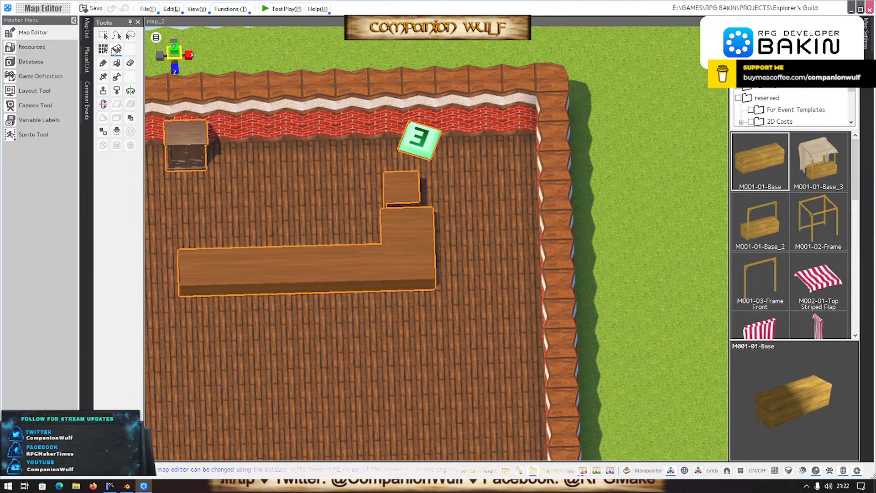
{"action": "mouse_move", "coordinate": [317, 183]}
{"action": "left_mouse_down"}
{"action": "mouse_move", "coordinate": [379, 264]}
{"action": "mouse_move", "coordinate": [490, 285]}
{"action": "mouse_move", "coordinate": [343, 188]}
{"action": "mouse_move", "coordinate": [312, 195]}
{"action": "left_mouse_up"}
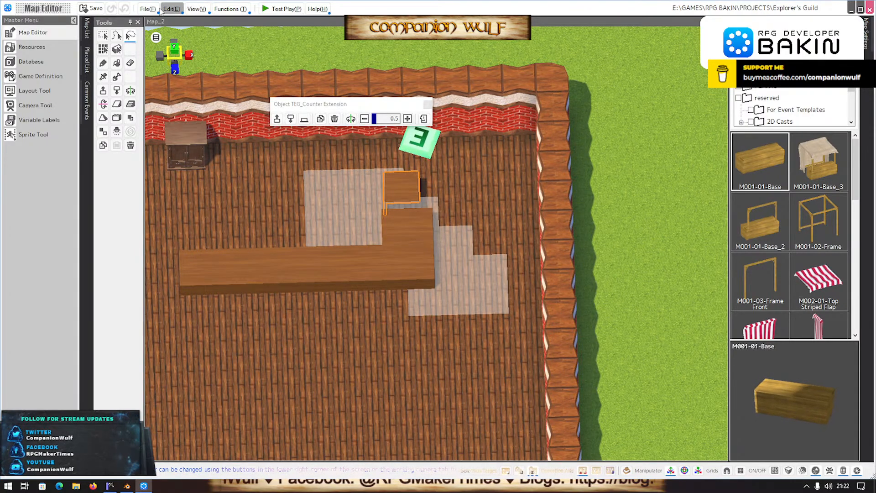
Turn on the perspective view and inspect the counter and its extension from an angle.
{"action": "left_click", "coordinate": [148, 9]}
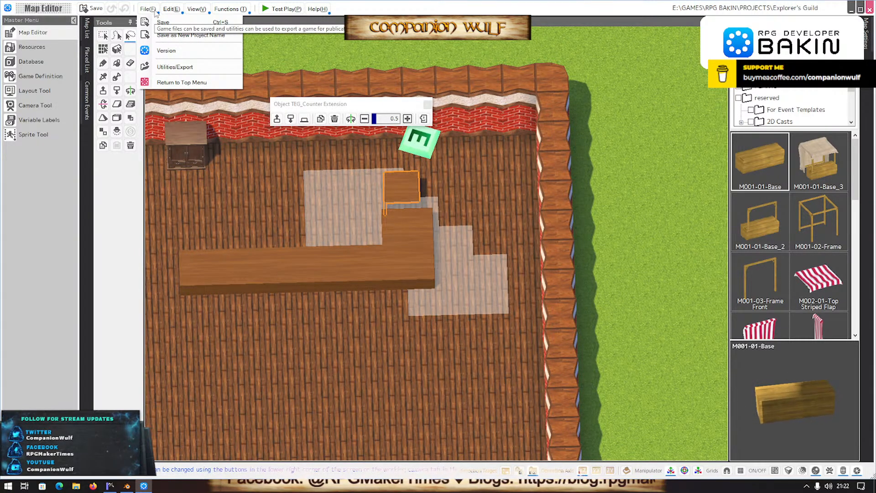
{"action": "mouse_move", "coordinate": [168, 13]}
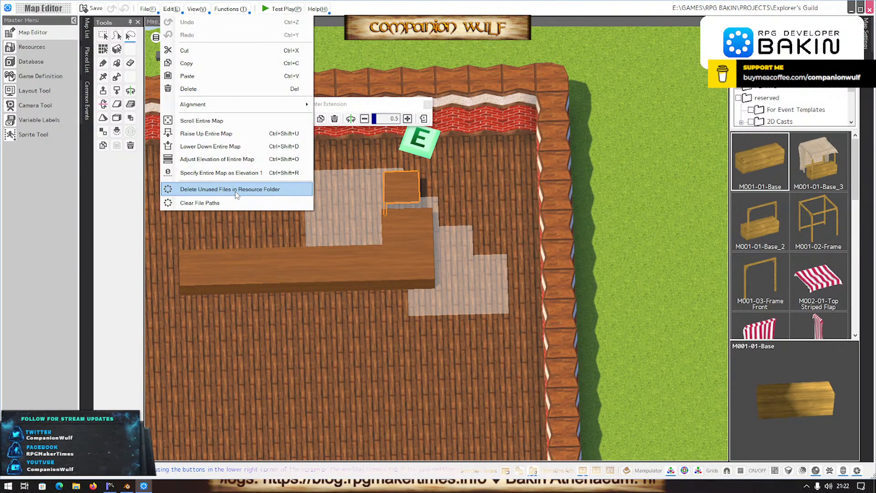
{"action": "mouse_move", "coordinate": [196, 12]}
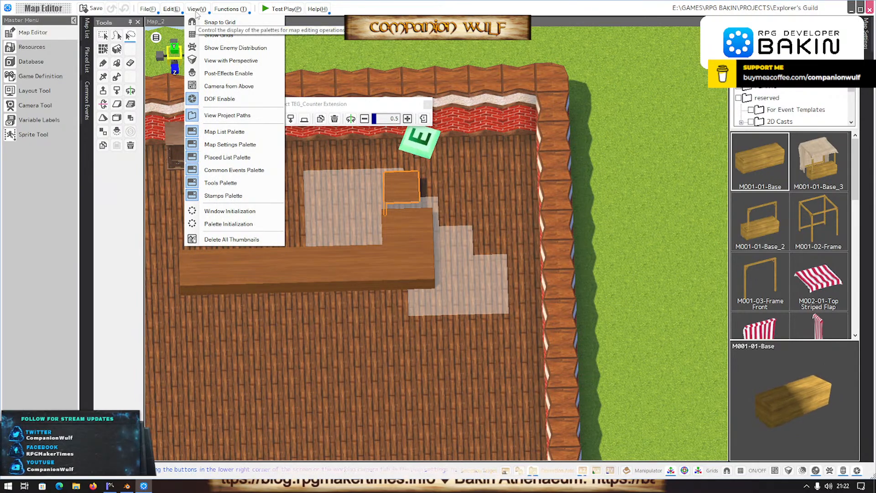
{"action": "left_click", "coordinate": [225, 60]}
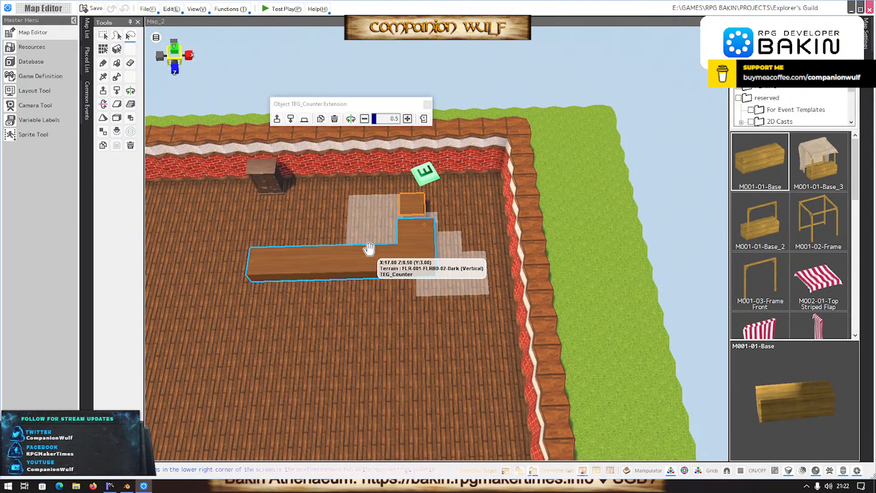
{"action": "left_click", "coordinate": [360, 252]}
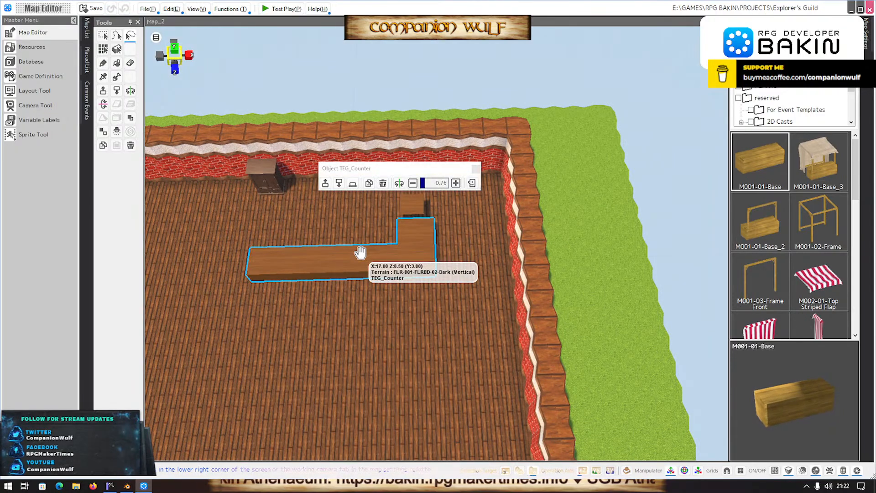
{"action": "left_click", "coordinate": [413, 205]}
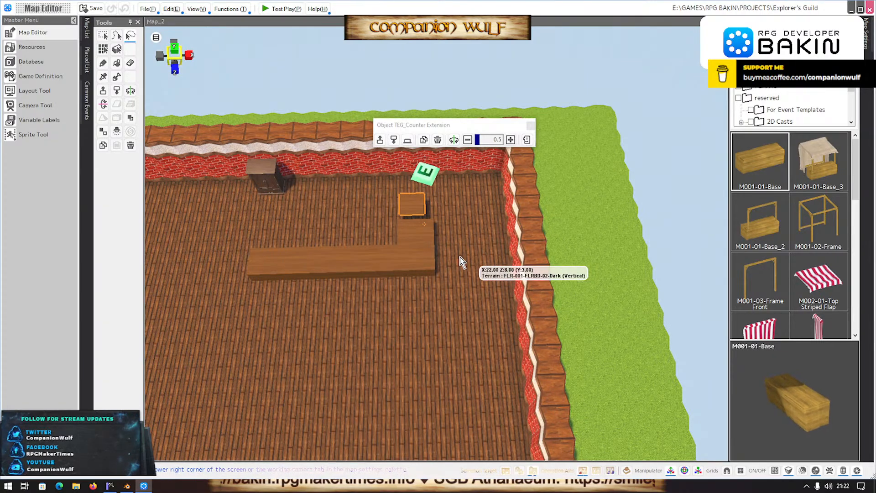
{"action": "right_click_drag", "start_coordinate": [434, 273], "coordinate": [423, 260]}
{"action": "right_click_drag", "start_coordinate": [462, 250], "coordinate": [468, 239]}
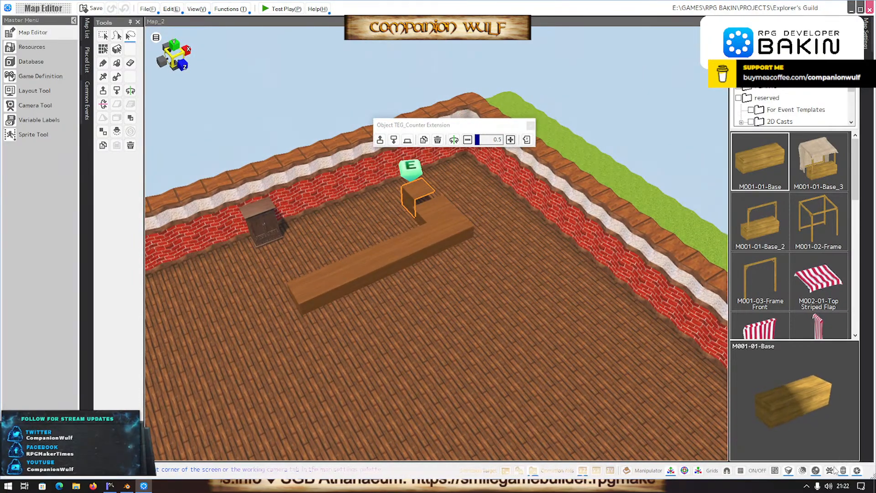
Turn on post-effects and make a freehand selection of floor tiles along the front of the counter.
{"action": "left_click", "coordinate": [803, 472]}
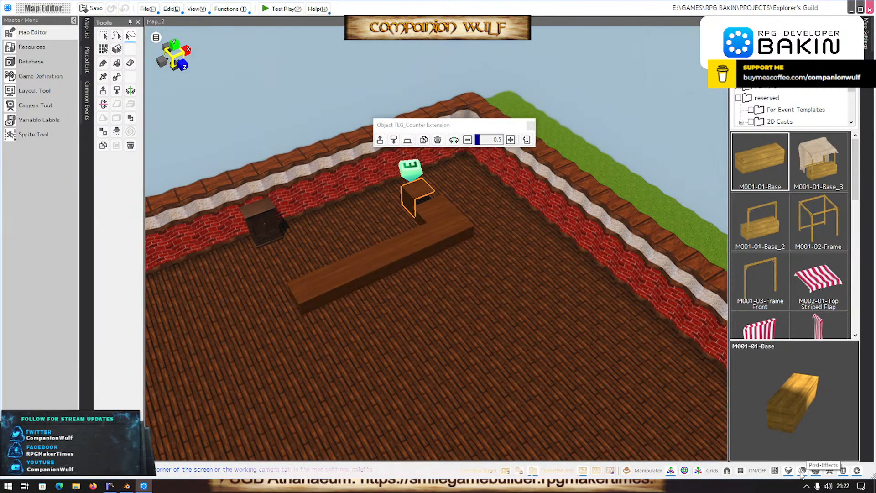
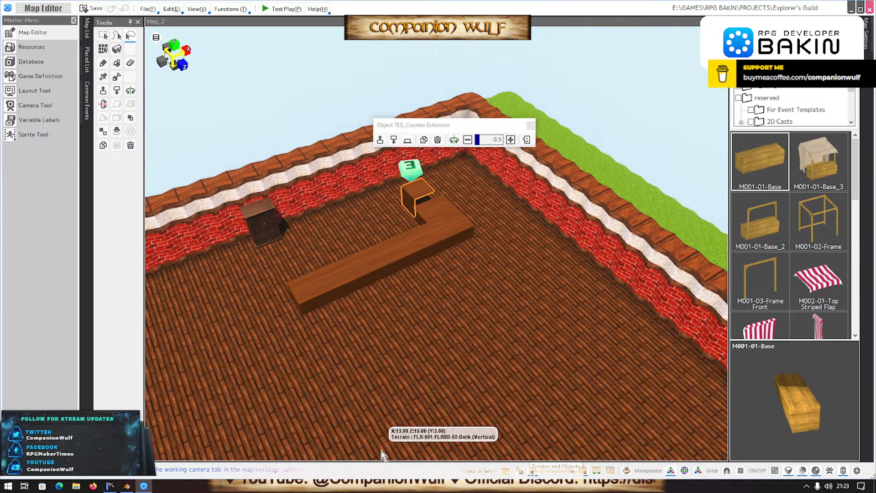
{"action": "mouse_move", "coordinate": [253, 263]}
{"action": "left_mouse_down"}
{"action": "mouse_move", "coordinate": [381, 348]}
{"action": "mouse_move", "coordinate": [425, 328]}
{"action": "left_mouse_up"}
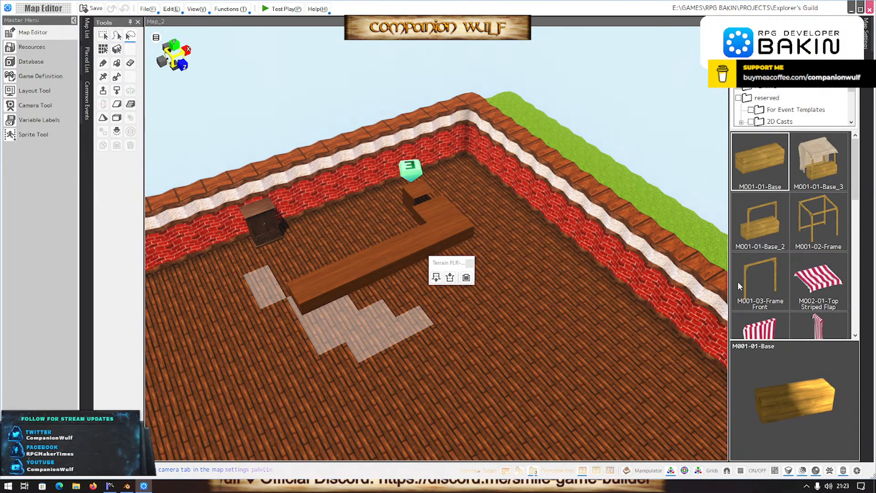
Try rotating the dresser against the back wall, and cancel its conversion to an event.
{"action": "left_click", "coordinate": [274, 229]}
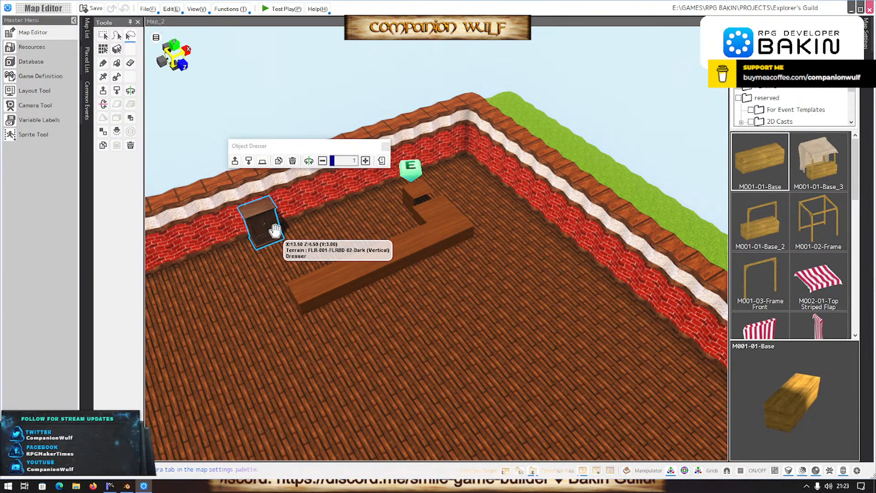
{"action": "key", "text": "r"}
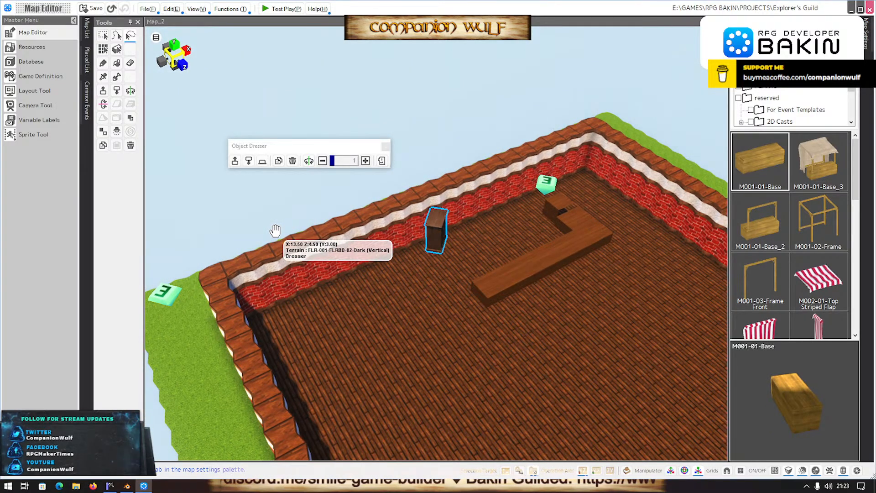
{"action": "key", "text": "Return"}
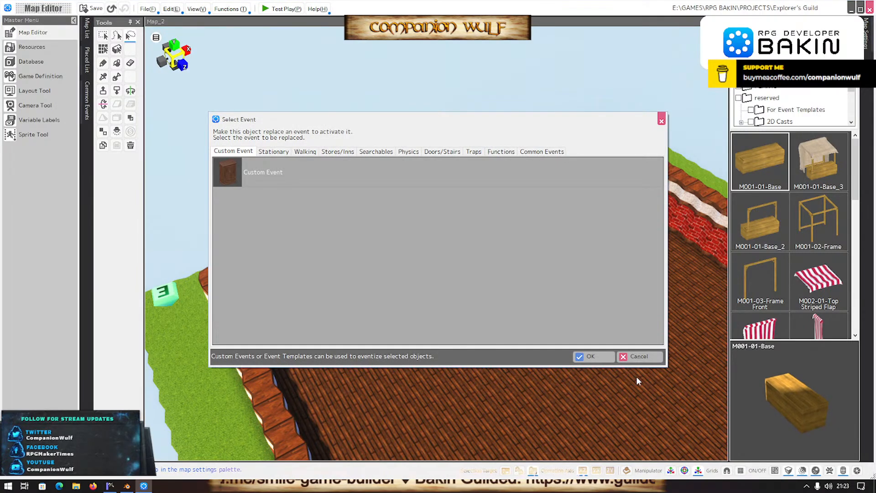
{"action": "left_click", "coordinate": [640, 357]}
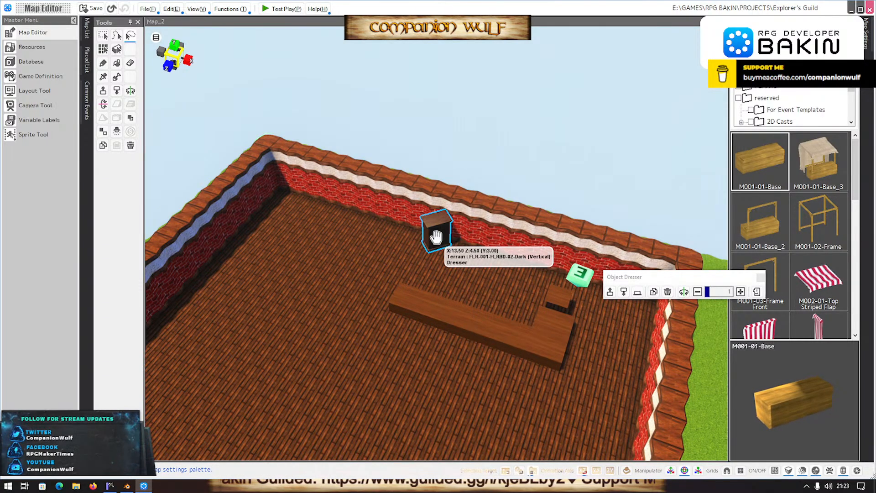
Try rotating the dresser again, and inspect it and the counter extension from near and far.
{"action": "scroll", "coordinate": [435, 236], "scroll_direction": "down", "scroll_amount": 5}
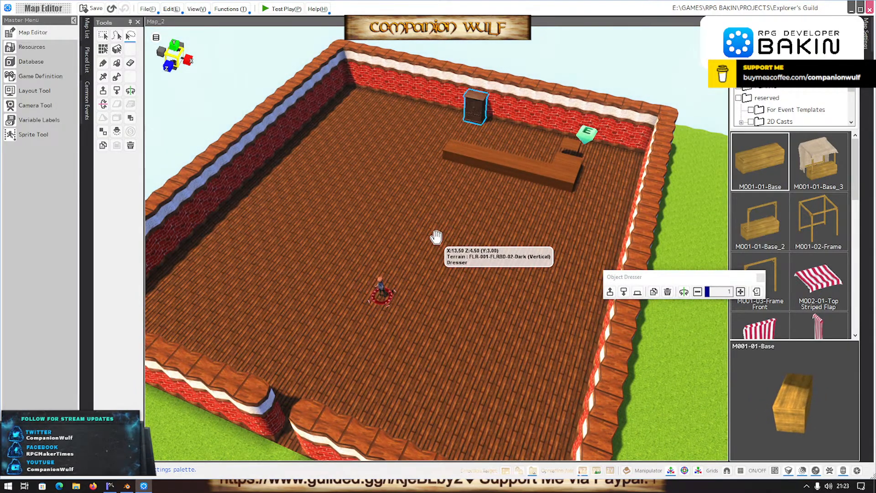
{"action": "scroll", "coordinate": [435, 236], "scroll_direction": "up", "scroll_amount": 5}
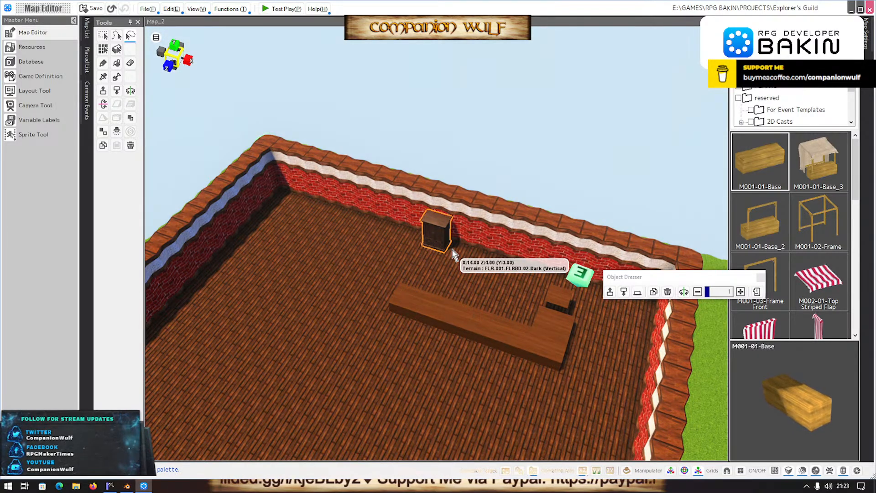
{"action": "key", "text": "r"}
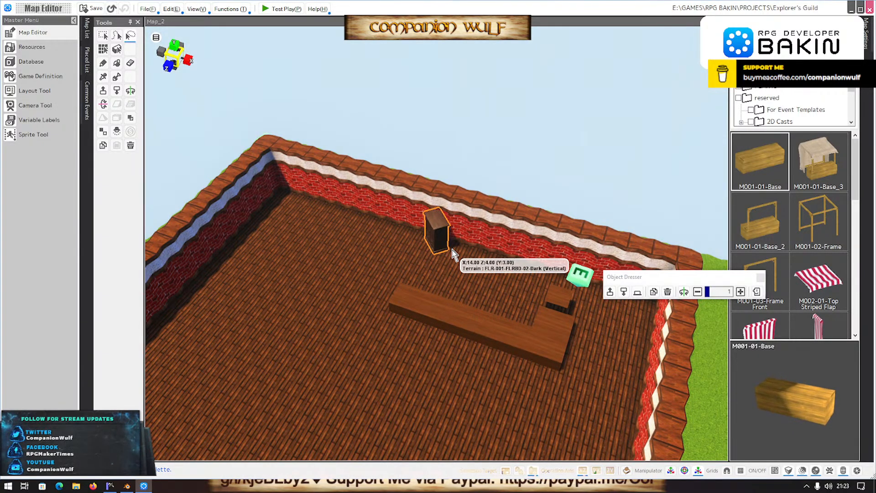
{"action": "scroll", "coordinate": [452, 254], "scroll_direction": "down", "scroll_amount": 5}
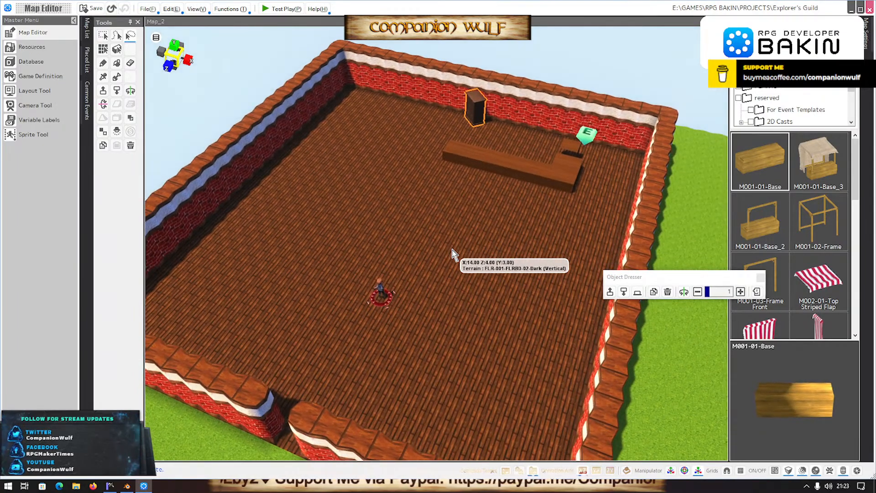
{"action": "scroll", "coordinate": [452, 254], "scroll_direction": "up", "scroll_amount": 5}
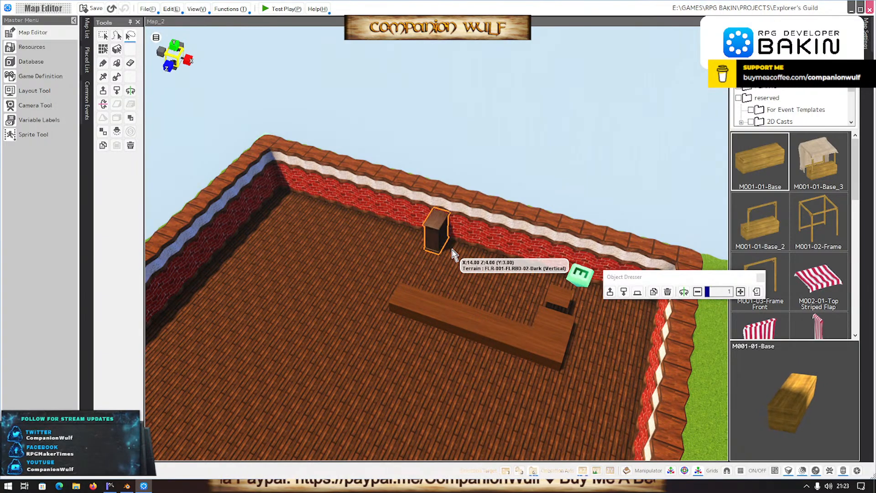
{"action": "key", "text": "r"}
{"action": "key", "text": "r"}
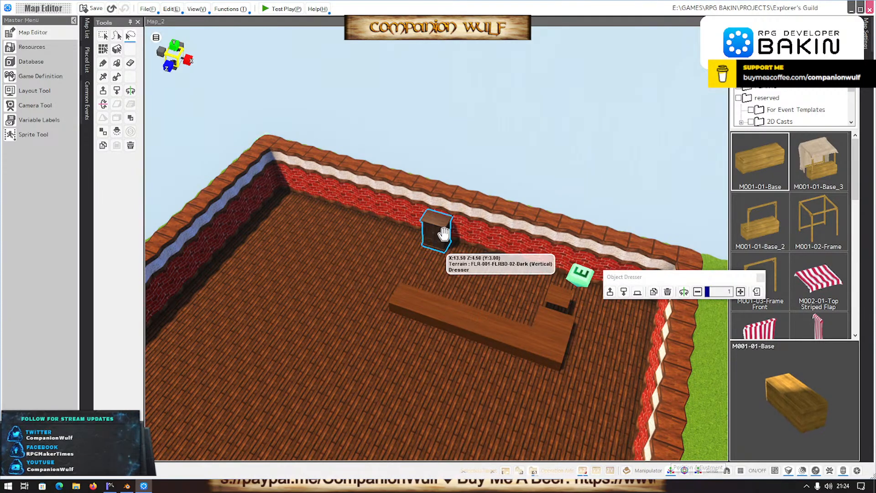
{"action": "scroll", "coordinate": [653, 325], "scroll_direction": "up", "scroll_amount": 5}
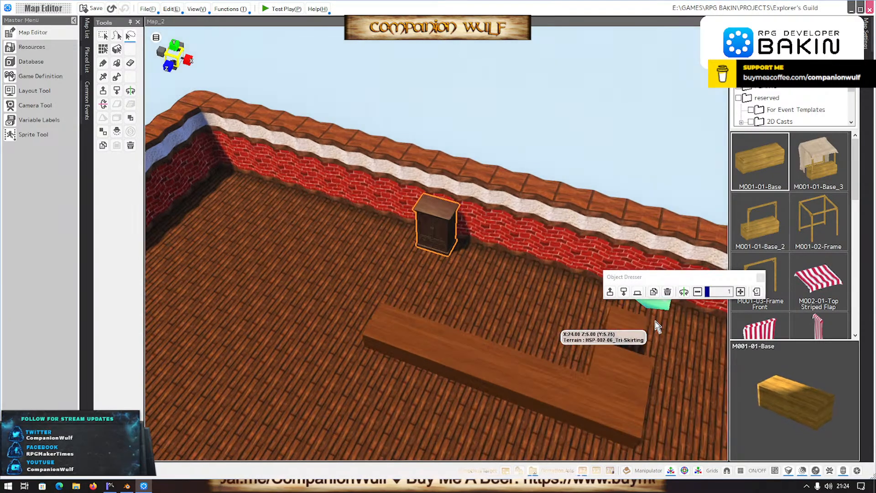
{"action": "scroll", "coordinate": [652, 325], "scroll_direction": "down", "scroll_amount": 4}
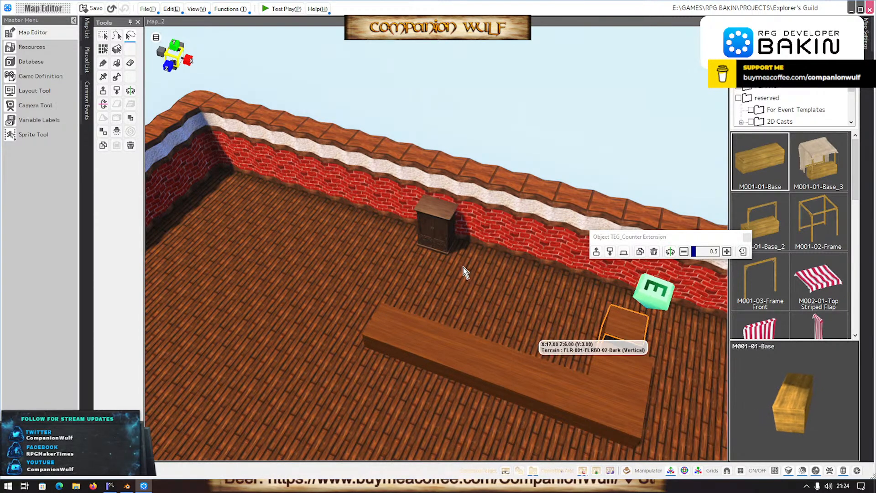
{"action": "scroll", "coordinate": [473, 336], "scroll_direction": "down", "scroll_amount": 5}
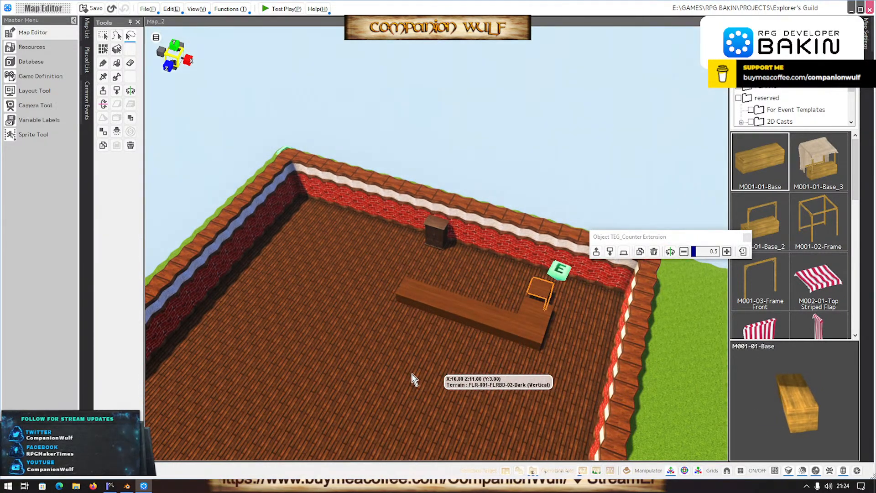
{"action": "scroll", "coordinate": [428, 372], "scroll_direction": "up", "scroll_amount": 6}
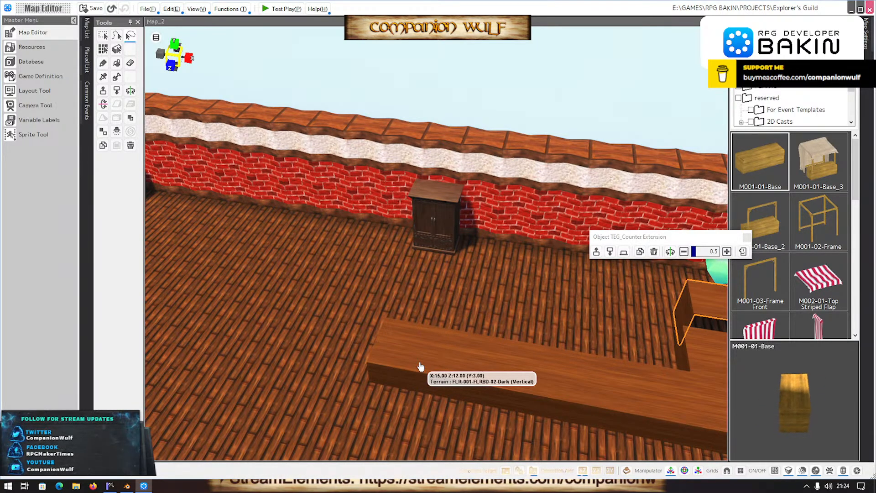
{"action": "left_click", "coordinate": [623, 238]}
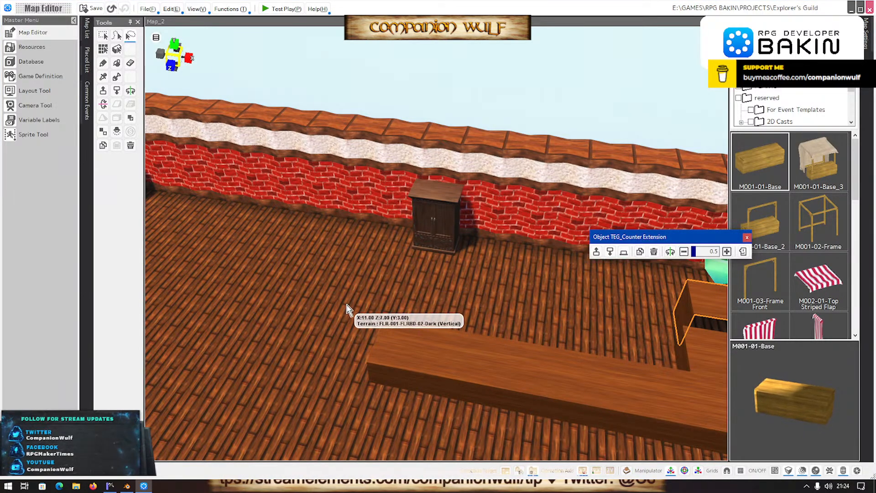
Return to the Top Menu without saving and open the BAKIN ASSETS PACK #1 project.
{"action": "left_click", "coordinate": [147, 9]}
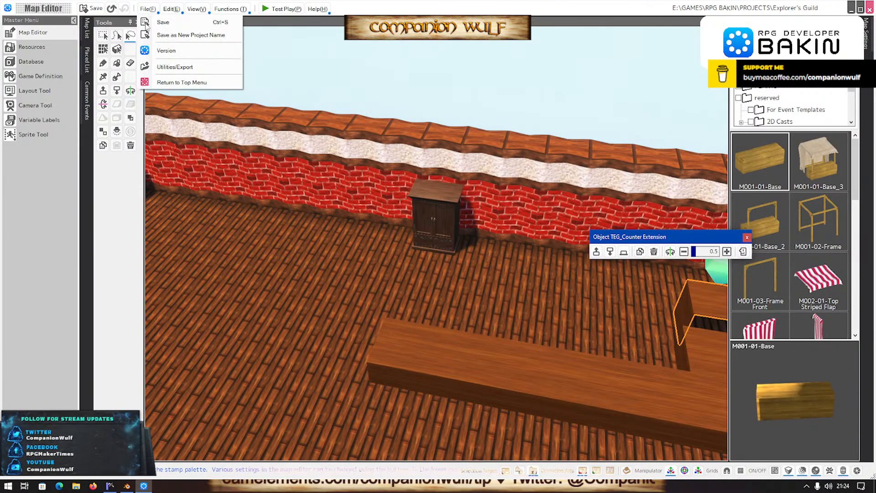
{"action": "left_click", "coordinate": [180, 81]}
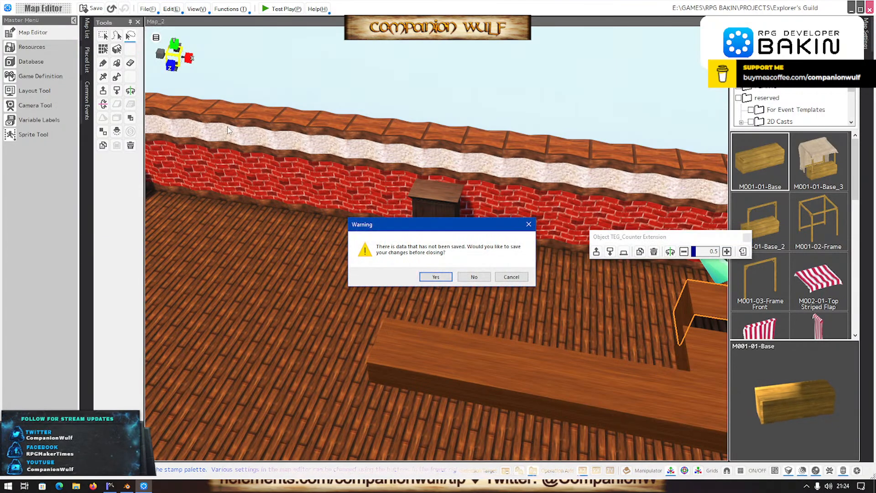
{"action": "left_click", "coordinate": [473, 277]}
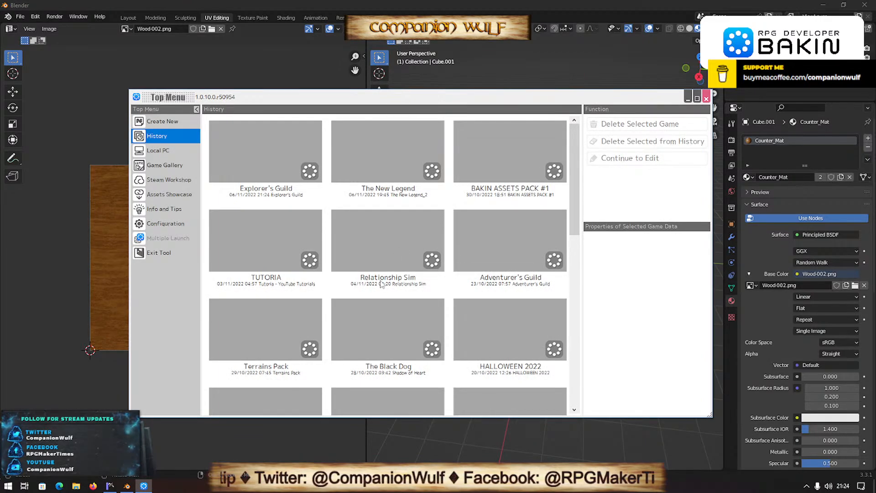
{"action": "double_click", "coordinate": [497, 160]}
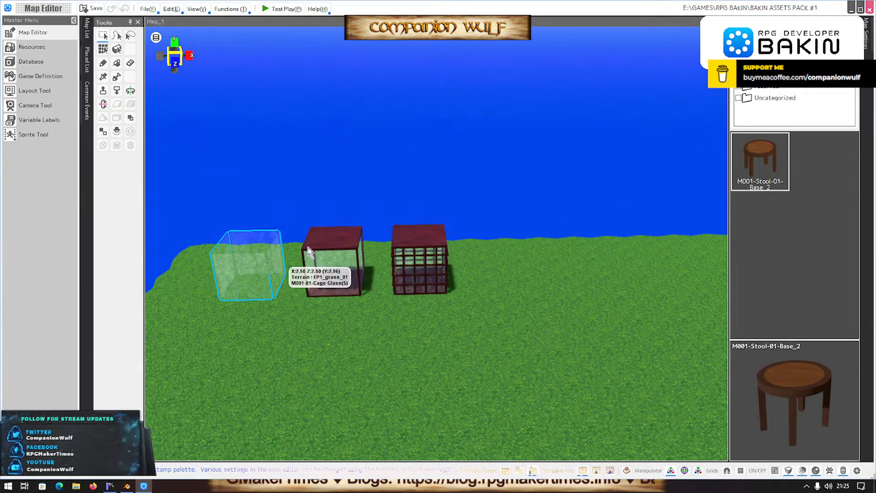
Select the normal and latticed cages in turn and inspect them from an angle.
{"action": "left_click", "coordinate": [335, 257]}
{"action": "left_click", "coordinate": [433, 247]}
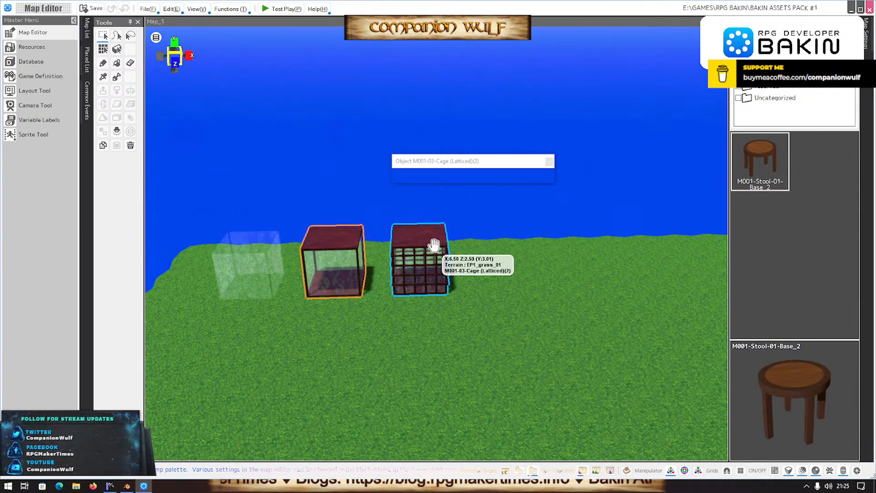
{"action": "middle_click_drag", "start_coordinate": [531, 343], "coordinate": [483, 301]}
{"action": "left_click", "coordinate": [469, 256]}
{"action": "left_click", "coordinate": [522, 246]}
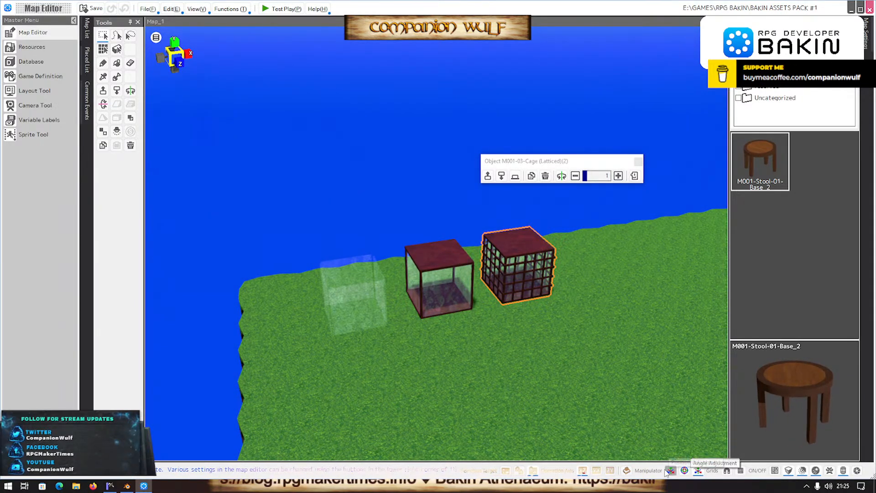
Try moving the normal cage slightly, dismiss its event conversion, undo the move and view the row of cages.
{"action": "left_click", "coordinate": [442, 273]}
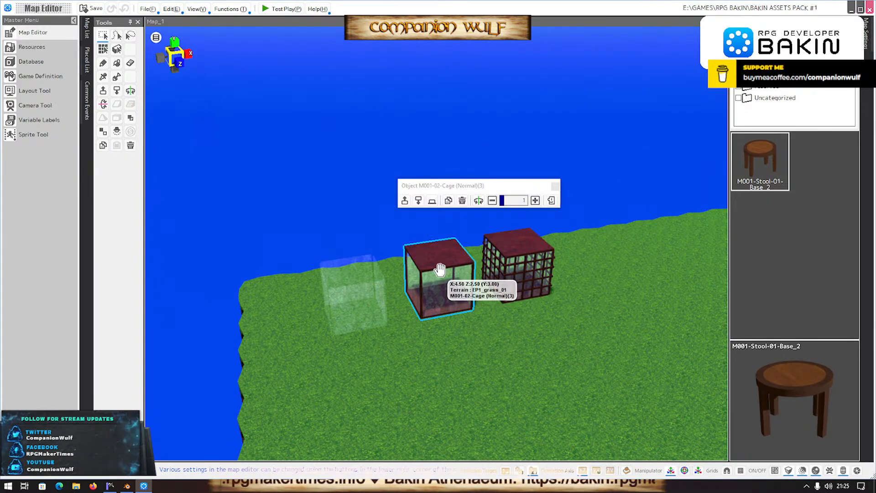
{"action": "mouse_move", "coordinate": [442, 273]}
{"action": "left_mouse_down"}
{"action": "mouse_move", "coordinate": [418, 208]}
{"action": "mouse_move", "coordinate": [438, 282]}
{"action": "left_mouse_up"}
{"action": "double_click", "coordinate": [437, 282]}
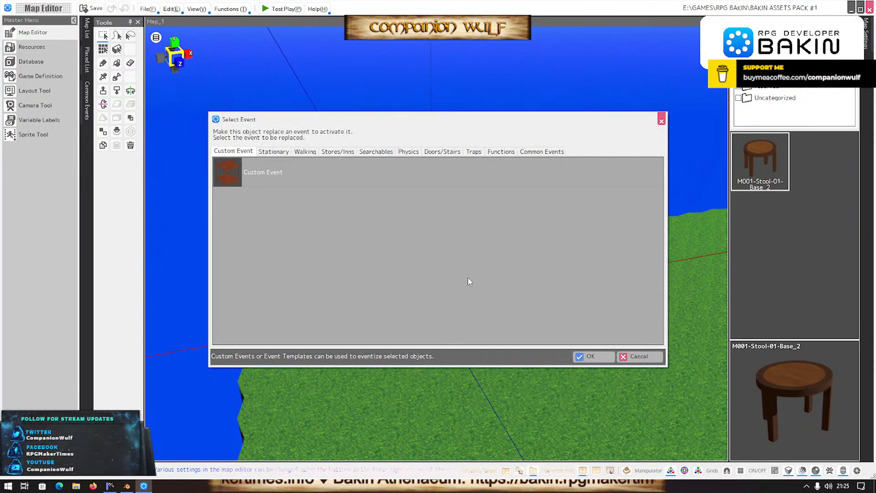
{"action": "left_click", "coordinate": [593, 356]}
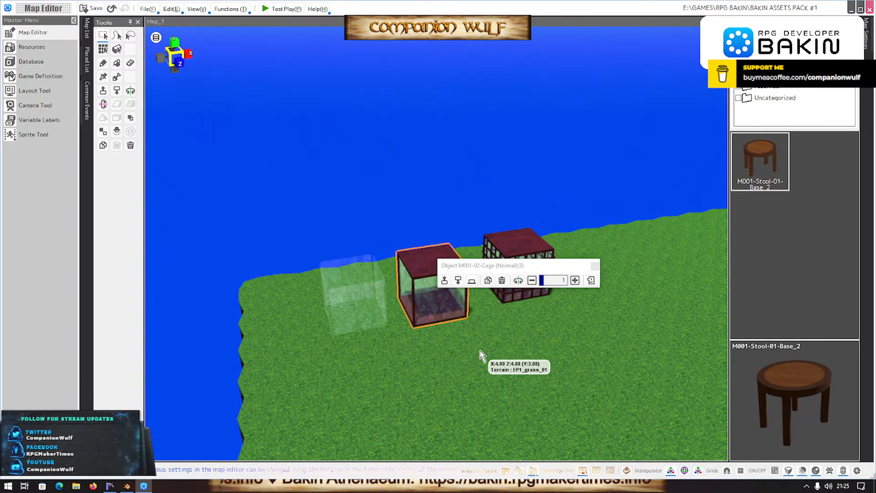
{"action": "middle_click_drag", "start_coordinate": [468, 353], "coordinate": [465, 347]}
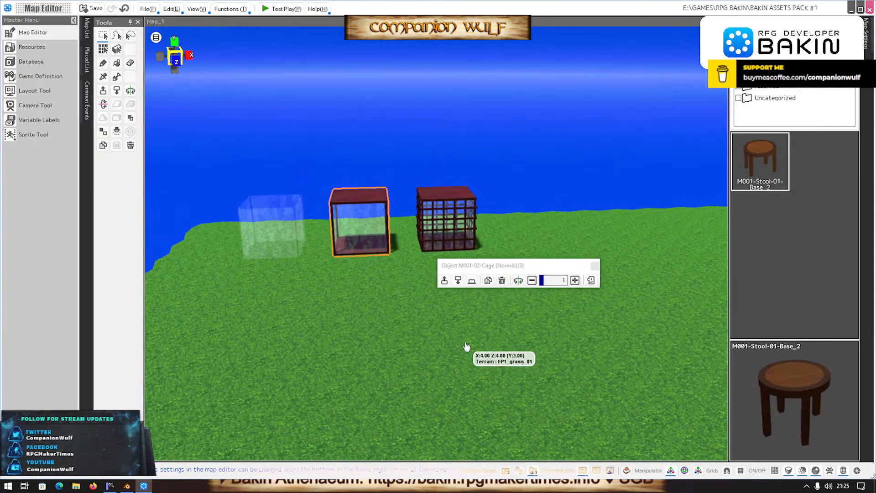
{"action": "scroll", "coordinate": [465, 347], "scroll_direction": "up", "scroll_amount": 4}
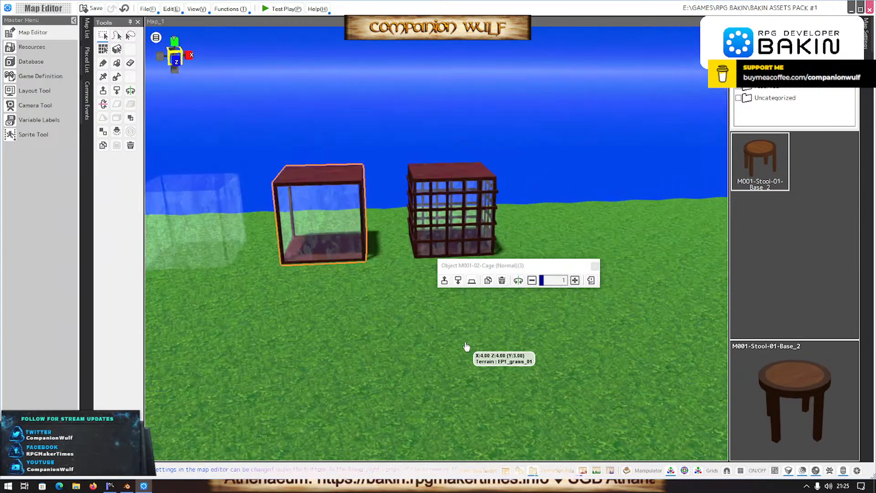
{"action": "scroll", "coordinate": [465, 346], "scroll_direction": "down", "scroll_amount": 5}
{"action": "middle_click_drag", "start_coordinate": [466, 346], "coordinate": [451, 348]}
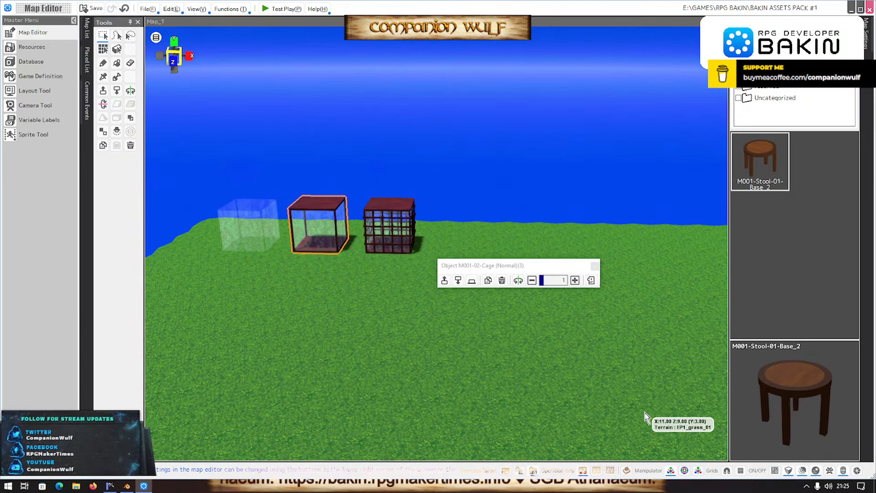
Check the Angle Adjustment manipulator, the normal cage's rotation commands and the Position, Rotation and Scale alignment options.
{"action": "left_click", "coordinate": [698, 470]}
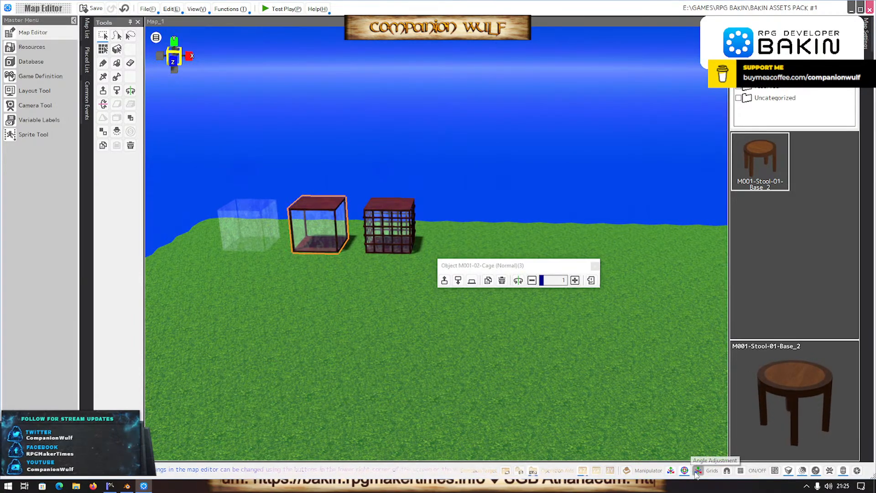
{"action": "right_click", "coordinate": [314, 212]}
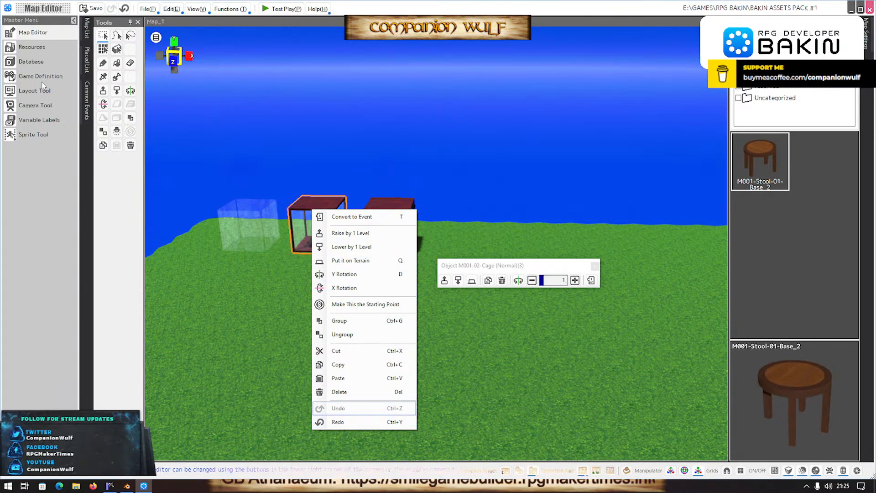
{"action": "left_click", "coordinate": [146, 9]}
{"action": "left_click", "coordinate": [146, 9]}
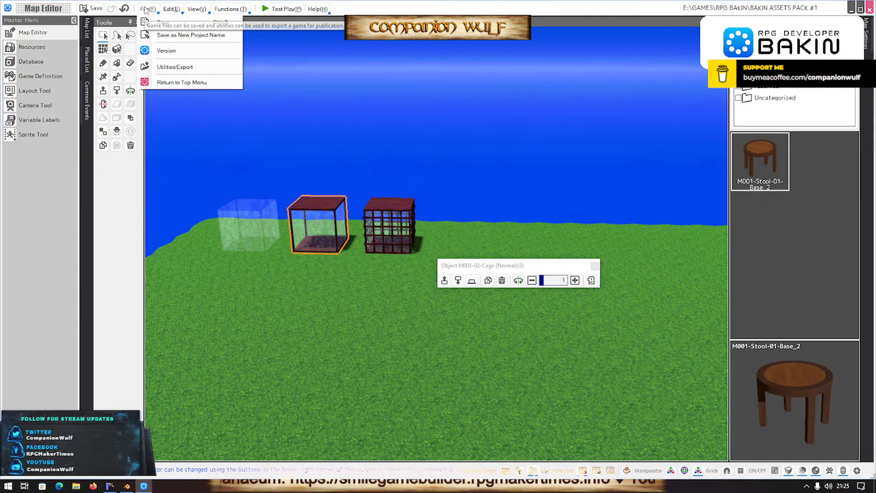
{"action": "left_click", "coordinate": [171, 8]}
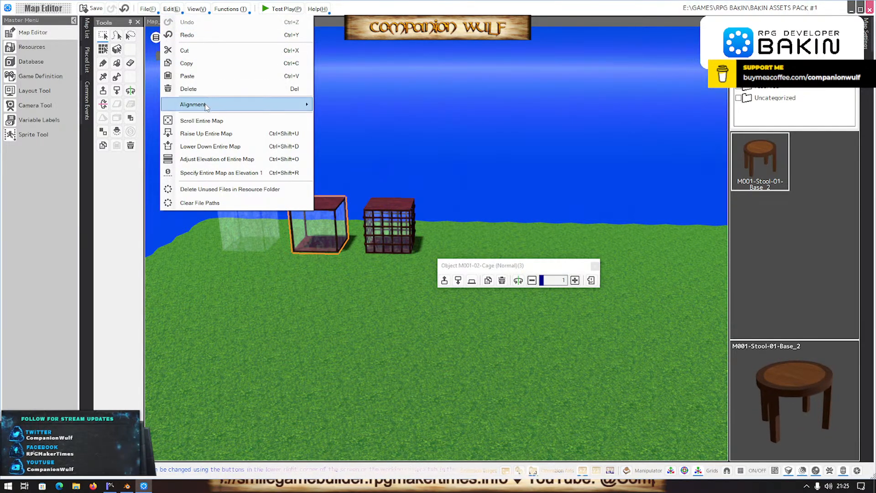
{"action": "mouse_move", "coordinate": [209, 108]}
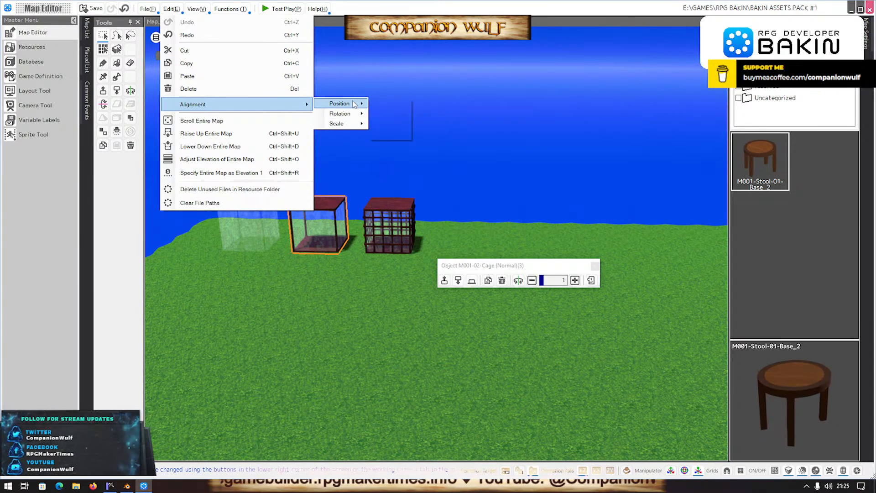
{"action": "mouse_move", "coordinate": [354, 104]}
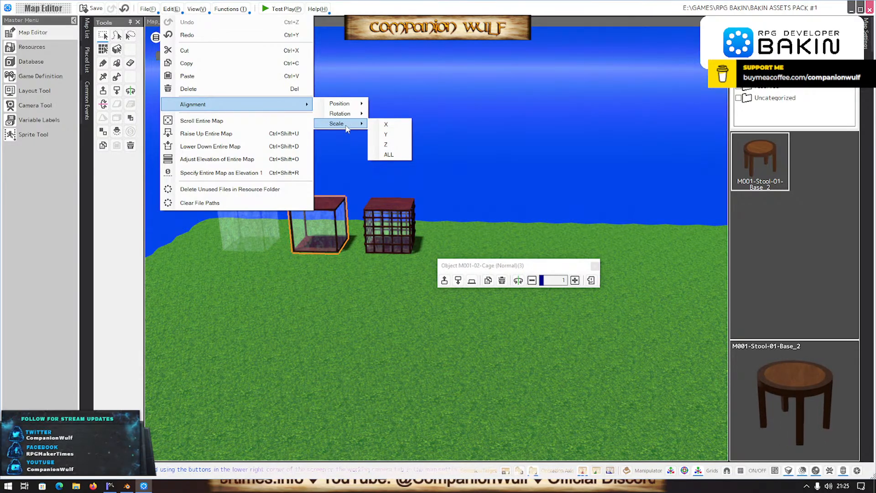
Run Window Initialization and maximize the map editor window again.
{"action": "left_click", "coordinate": [208, 11]}
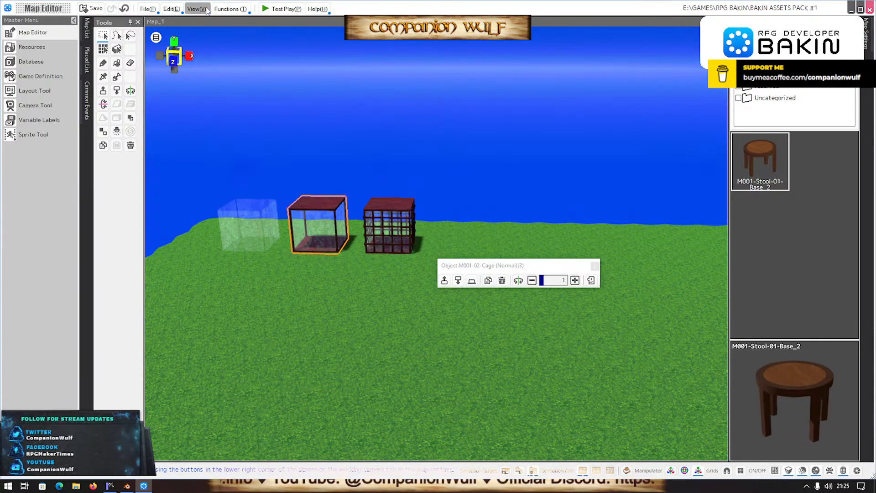
{"action": "left_click", "coordinate": [206, 10]}
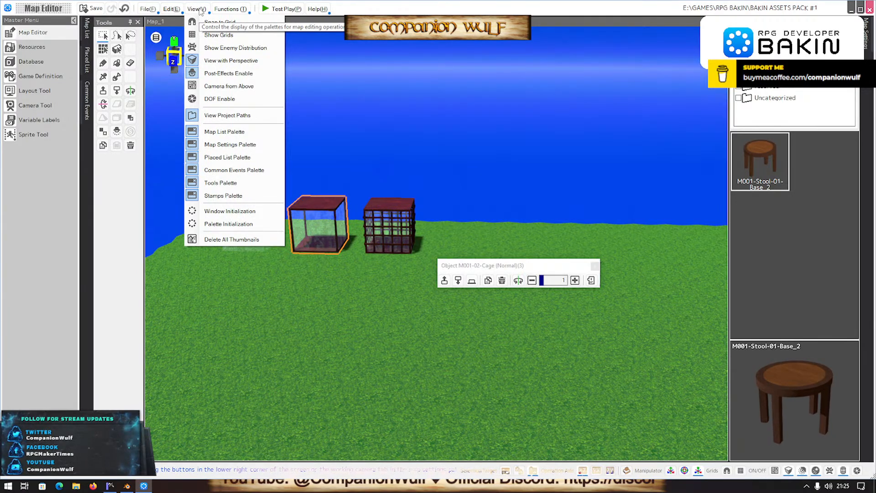
{"action": "left_click", "coordinate": [237, 212]}
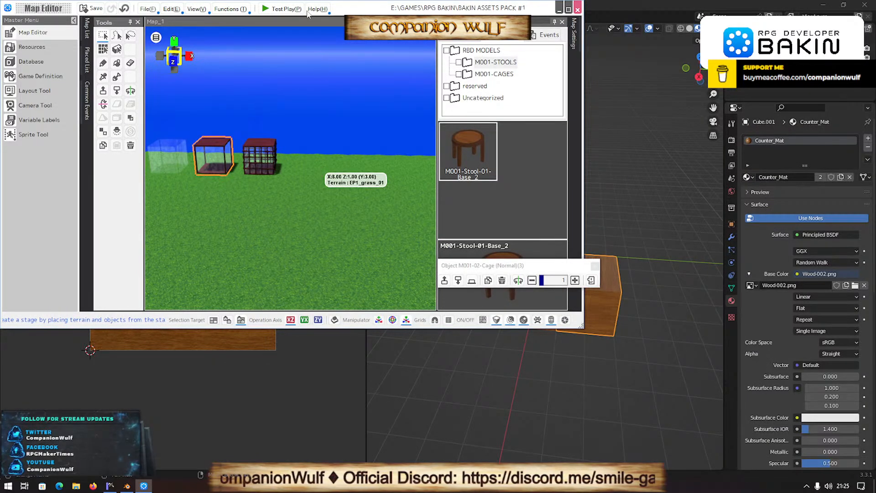
{"action": "double_click", "coordinate": [346, 6]}
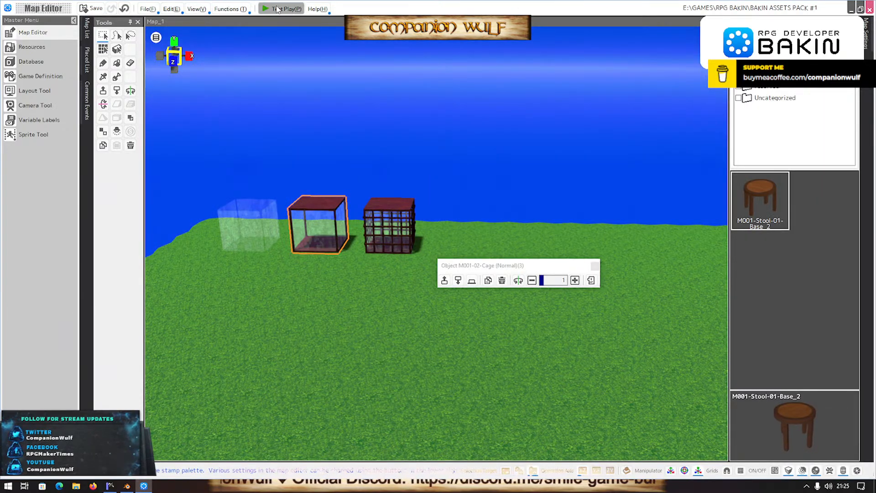
{"action": "left_click", "coordinate": [231, 9]}
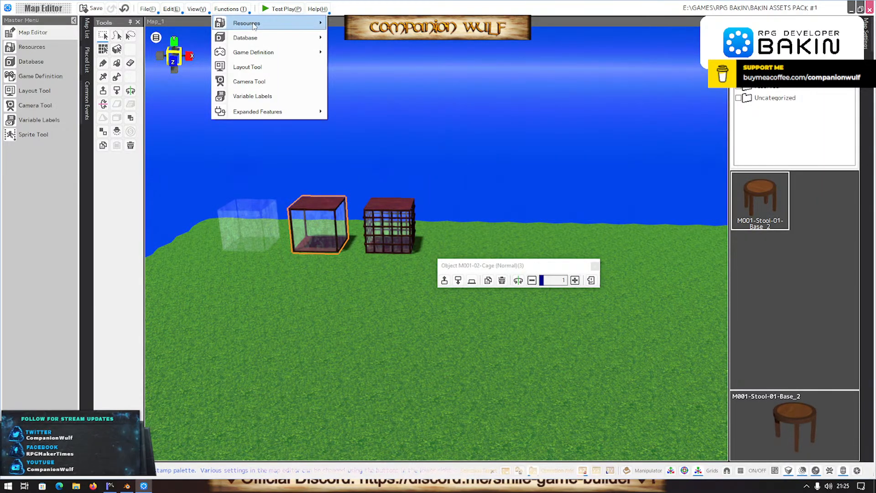
{"action": "mouse_move", "coordinate": [254, 26]}
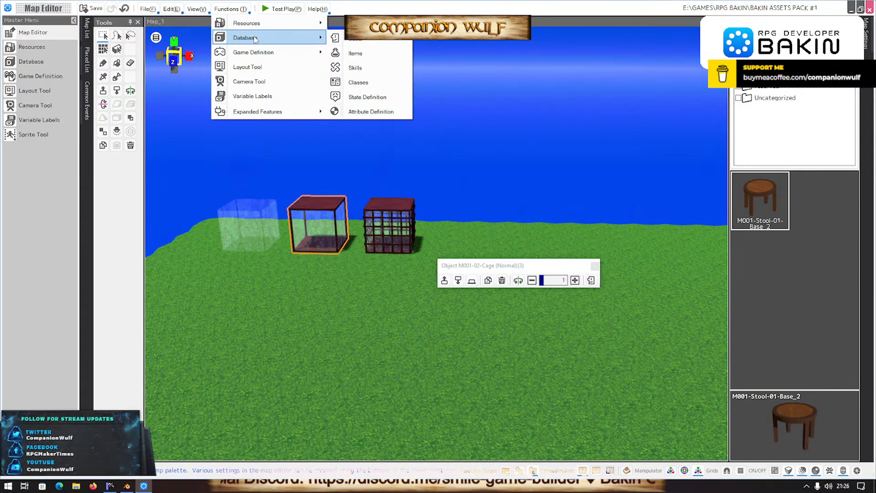
{"action": "mouse_move", "coordinate": [259, 49]}
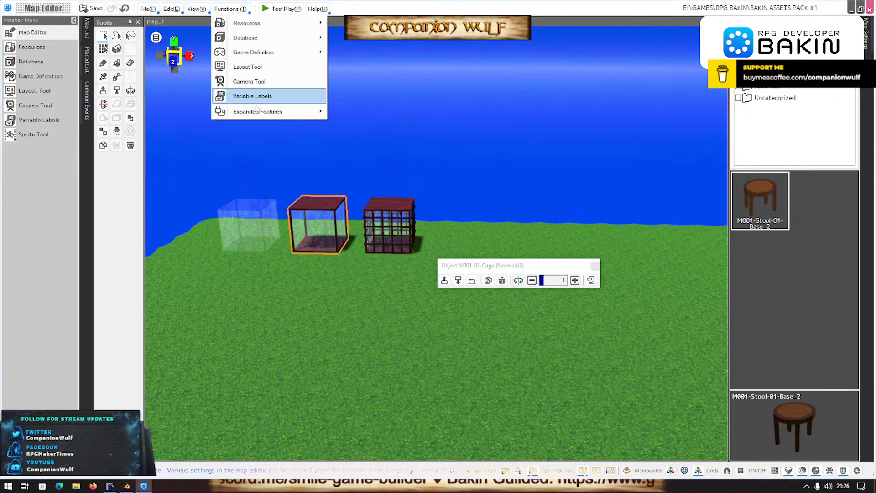
{"action": "left_click", "coordinate": [219, 9]}
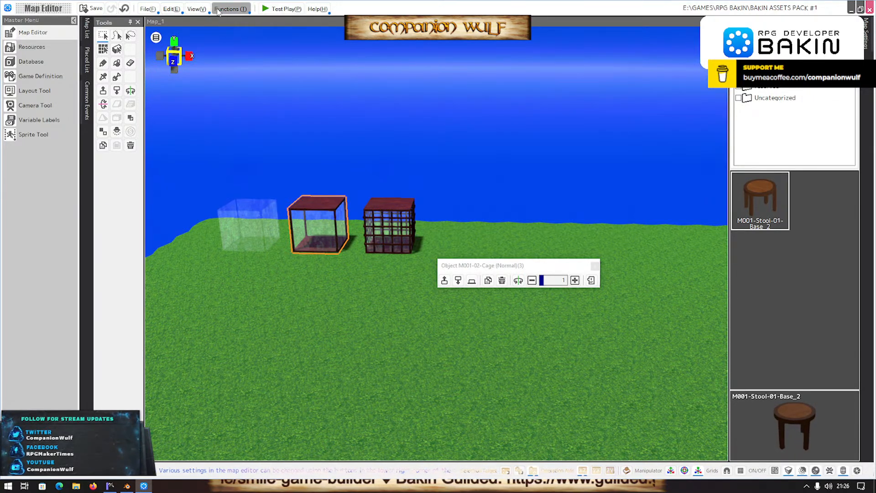
{"action": "left_click", "coordinate": [197, 9]}
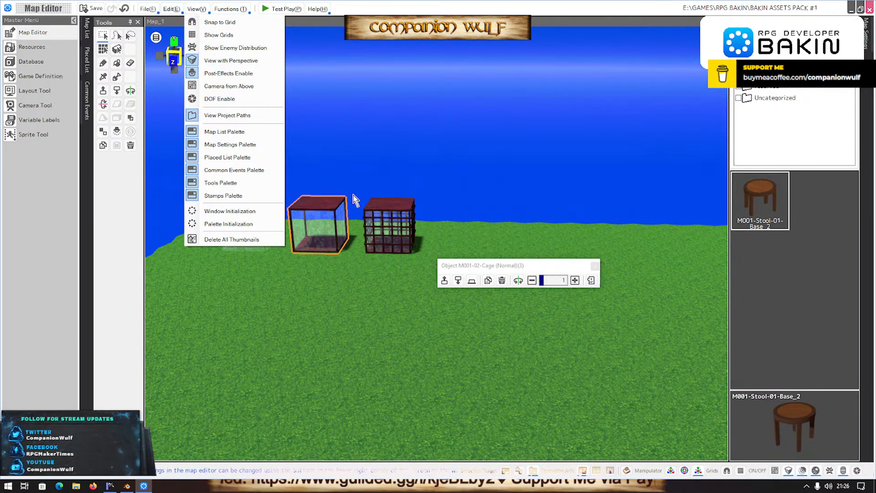
{"action": "left_click", "coordinate": [554, 2]}
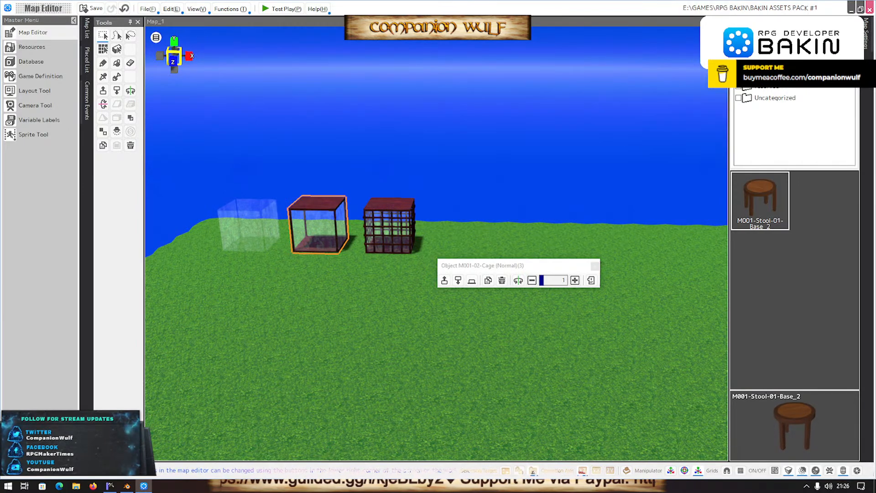